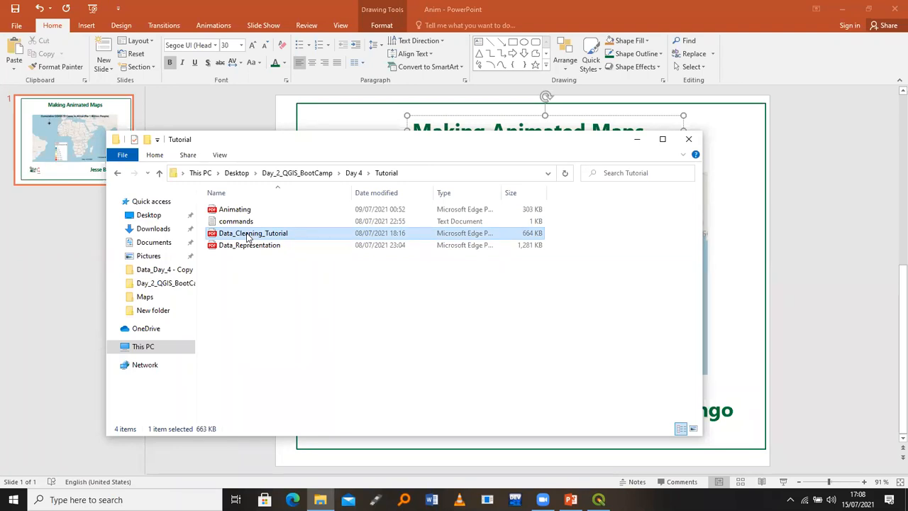
Open Data_Cleaning_Tutorial.pdf from the Tutorial folder in Microsoft Edge
{"action": "double_click", "coordinate": [248, 234]}
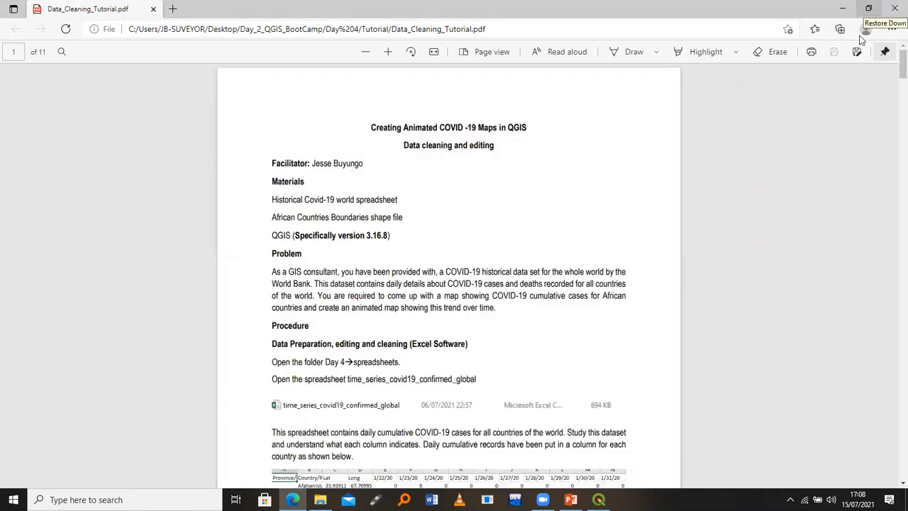
Zoom the tutorial PDF in to 110%
{"action": "left_click", "coordinate": [891, 29]}
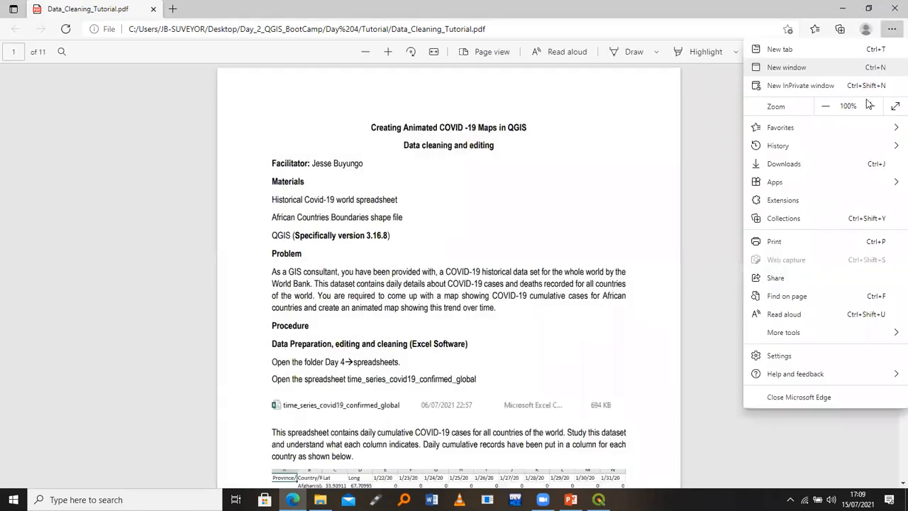
{"action": "left_click", "coordinate": [869, 105]}
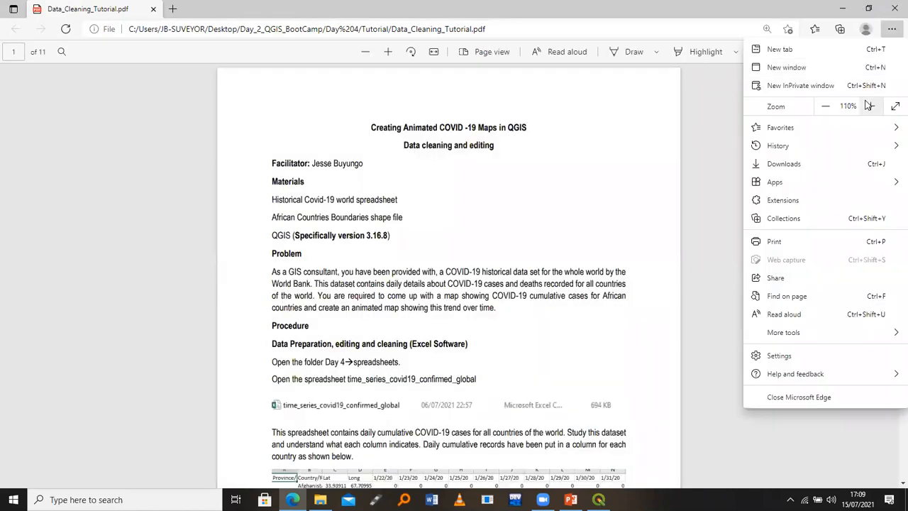
{"action": "left_click", "coordinate": [503, 235]}
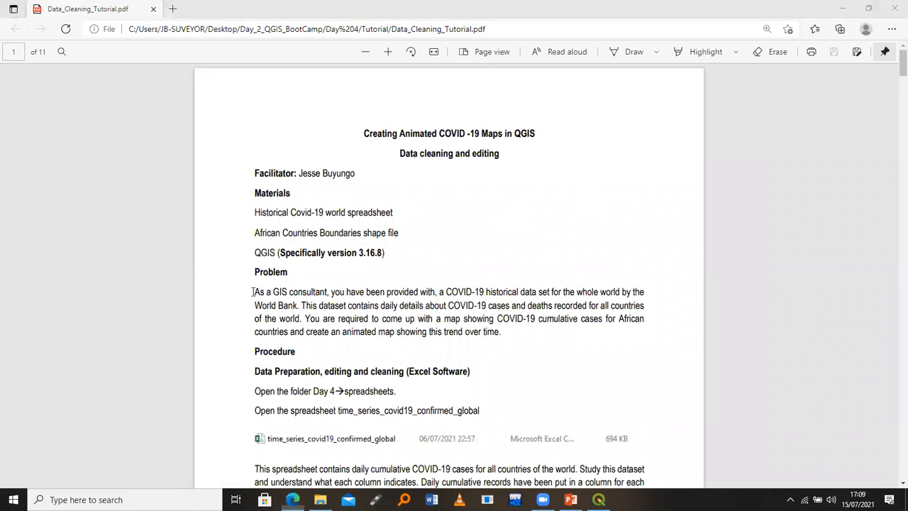
Highlight the Problem paragraph describing the dataset, then close the PDF
{"action": "left_click_drag", "start_coordinate": [254, 292], "coordinate": [321, 295]}
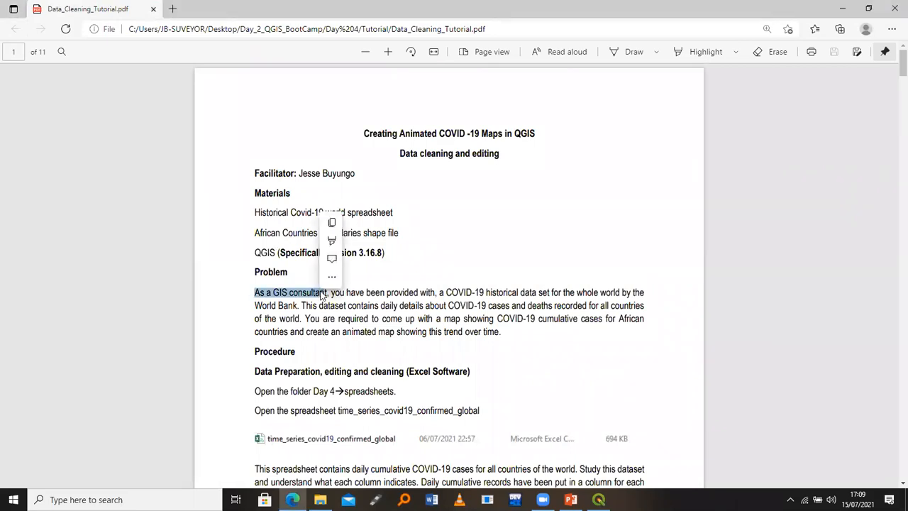
{"action": "left_click", "coordinate": [330, 292]}
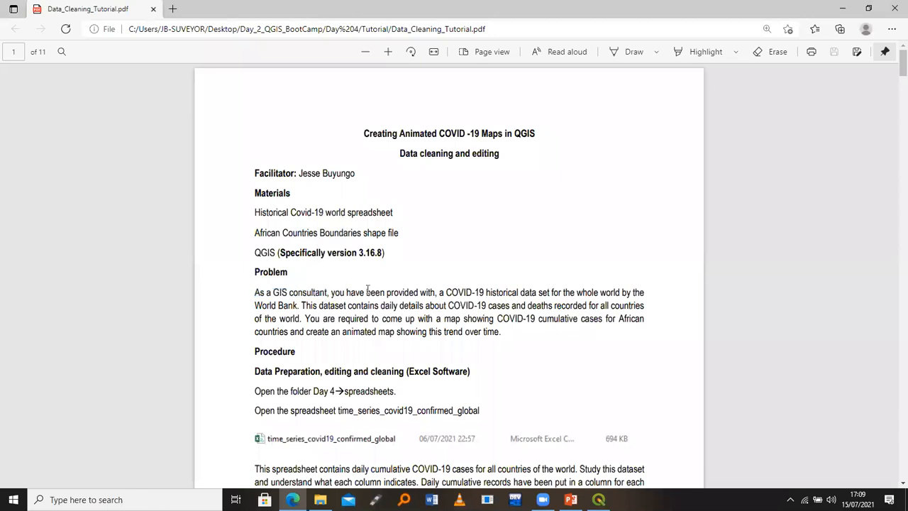
{"action": "left_click_drag", "start_coordinate": [401, 289], "coordinate": [638, 307]}
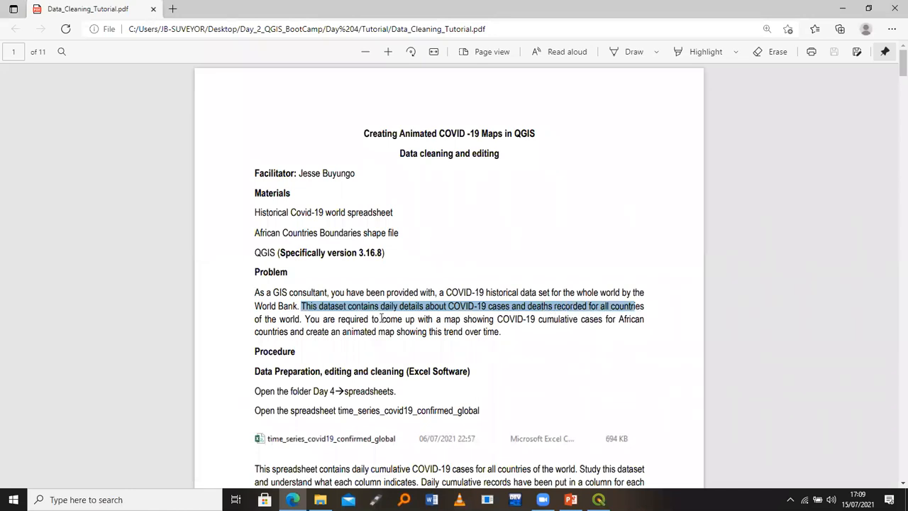
{"action": "left_click_drag", "start_coordinate": [302, 315], "coordinate": [497, 340]}
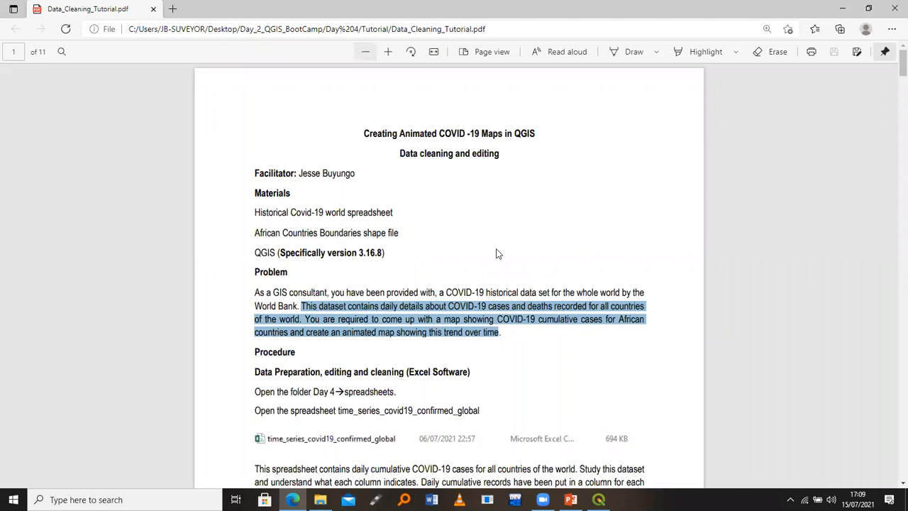
{"action": "key", "text": "alt+F4"}
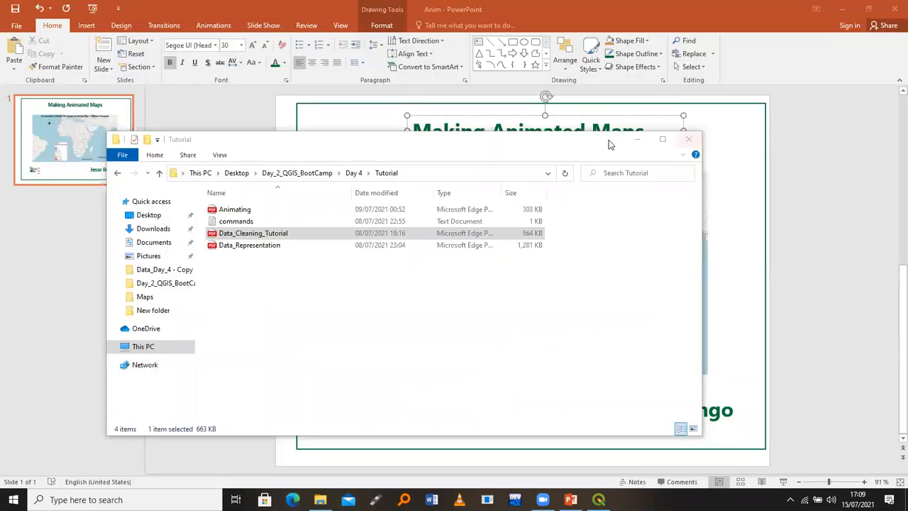
Navigate from Desktop into Day 4 and then into the Data_Day_4 folder
{"action": "left_click", "coordinate": [149, 220]}
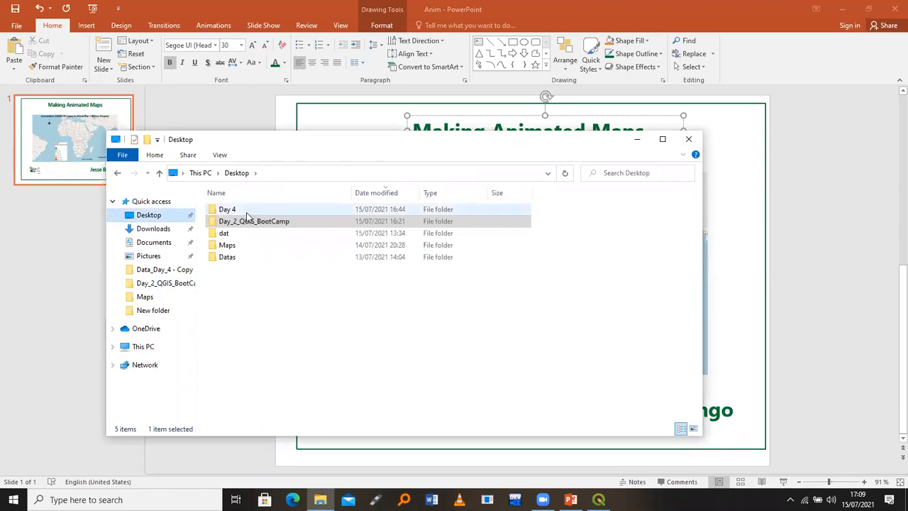
{"action": "double_click", "coordinate": [247, 213]}
{"action": "double_click", "coordinate": [247, 213]}
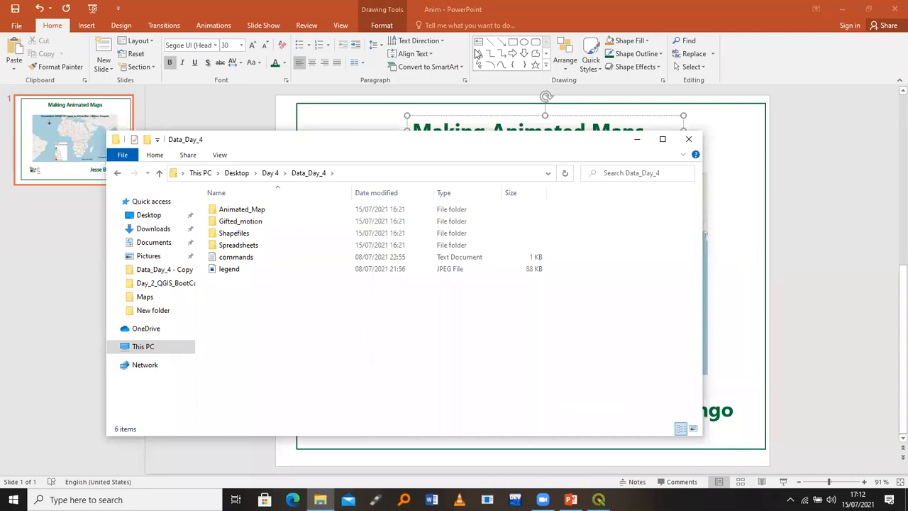
Maximize File Explorer, go to Data_Day_4 > Spreadsheets and open time_series_covid19_confirmed_global in Excel
{"action": "left_click", "coordinate": [271, 173]}
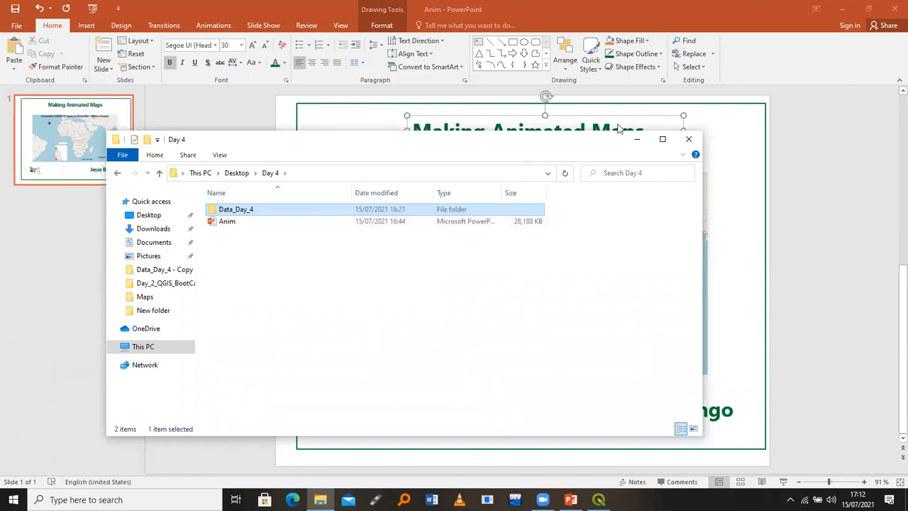
{"action": "left_click", "coordinate": [663, 140]}
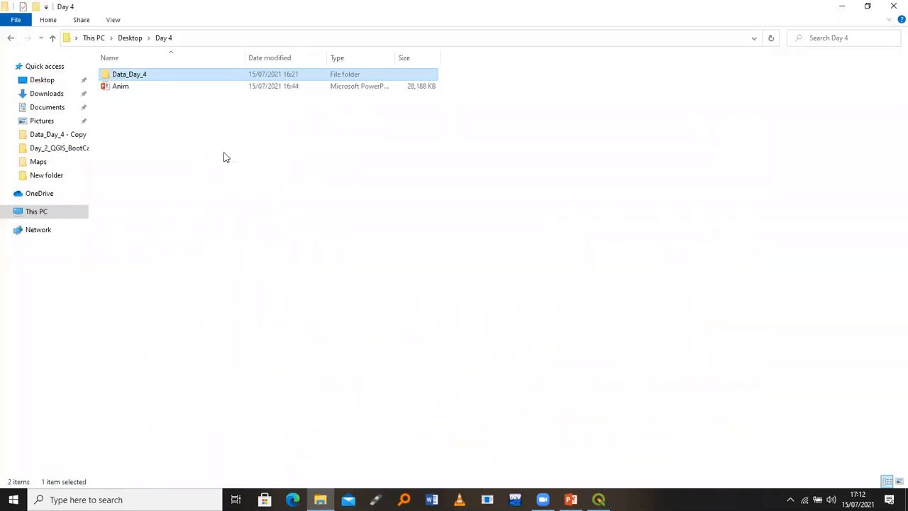
{"action": "double_click", "coordinate": [210, 75]}
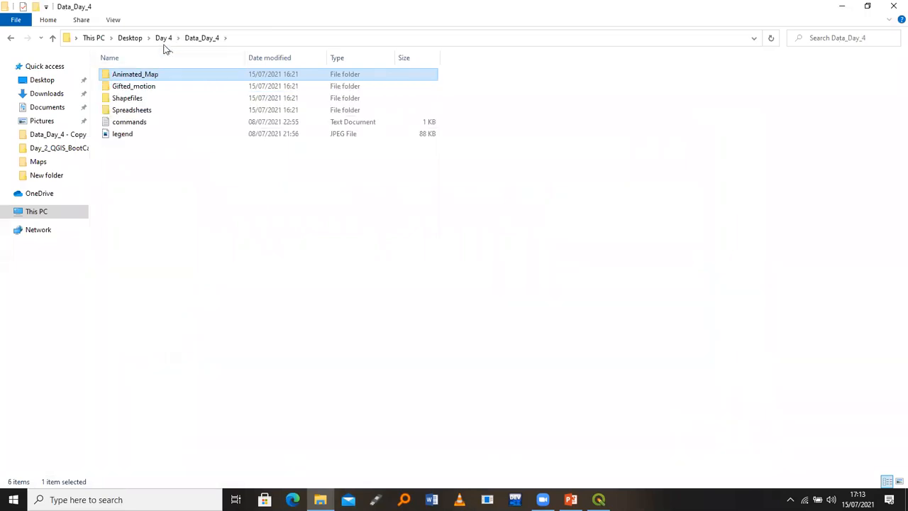
{"action": "double_click", "coordinate": [191, 110]}
{"action": "left_click", "coordinate": [192, 109]}
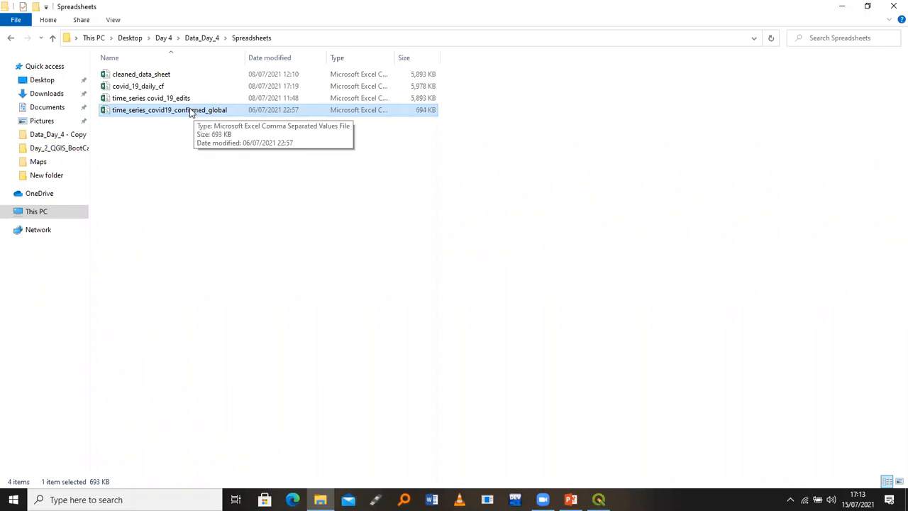
{"action": "double_click", "coordinate": [190, 111]}
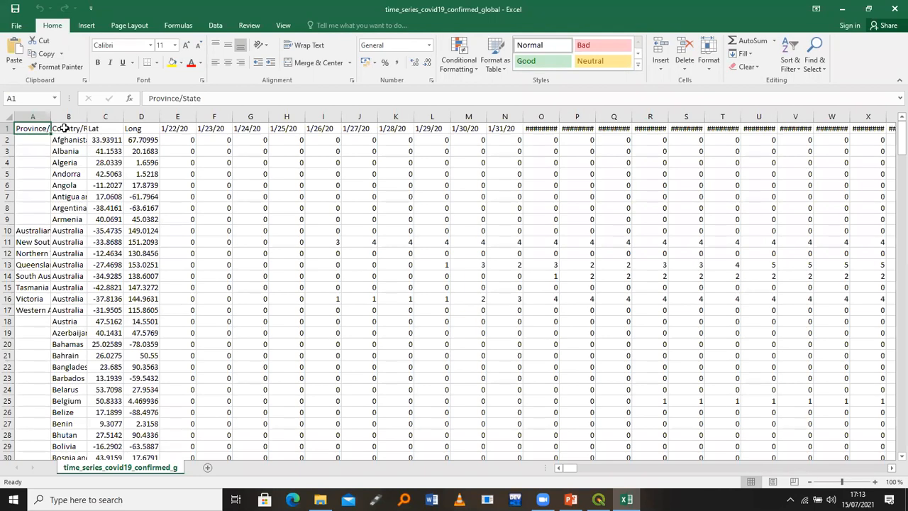
Inspect the Lat, Long and daily date headers from 1/22/20 through 1/29/20
{"action": "left_click", "coordinate": [99, 128]}
{"action": "left_click", "coordinate": [154, 129]}
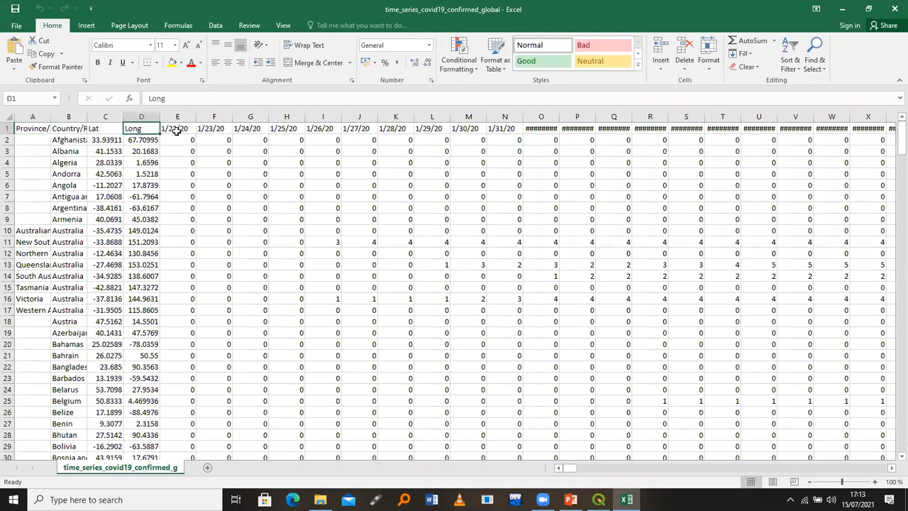
{"action": "left_click", "coordinate": [178, 133]}
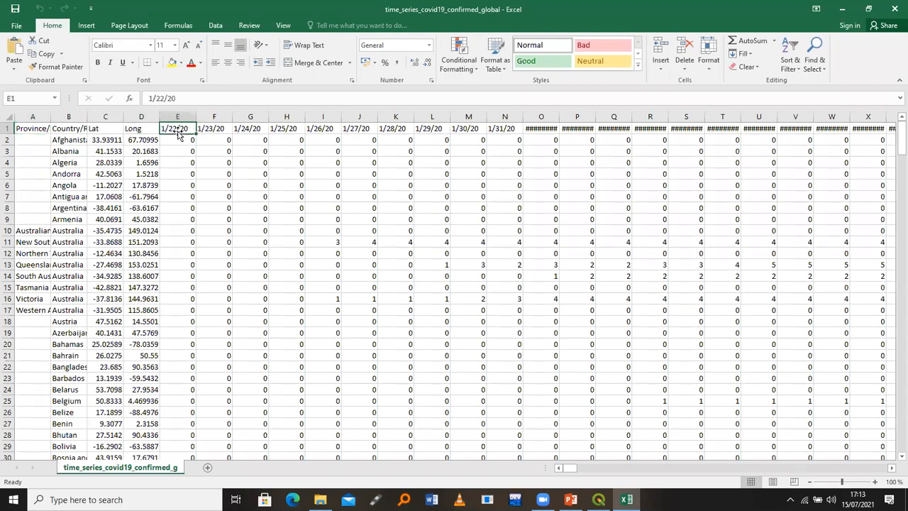
{"action": "key", "text": "Right"}
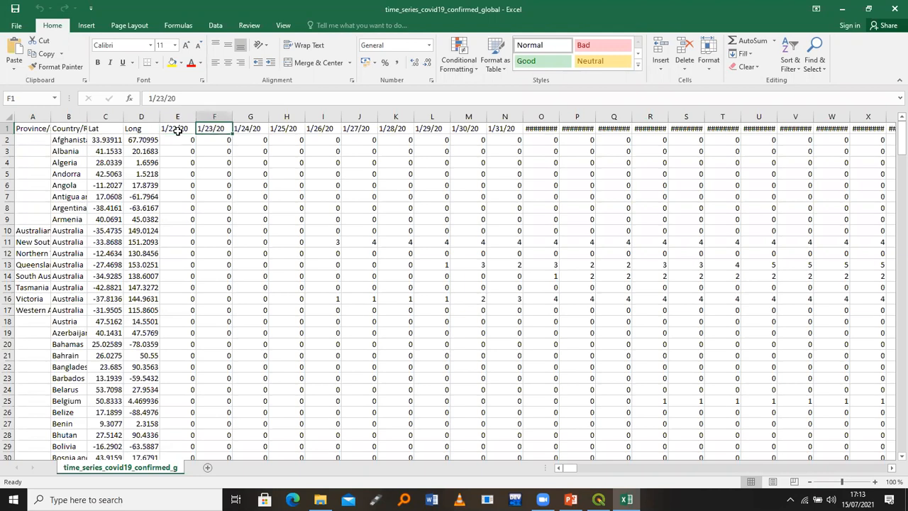
{"action": "key", "text": "Right"}
{"action": "key", "text": "Right"}
{"action": "key", "text": "Right"}
{"action": "key", "text": "Right"}
{"action": "key", "text": "Right"}
{"action": "key", "text": "Right"}
{"action": "key", "text": "Right"}
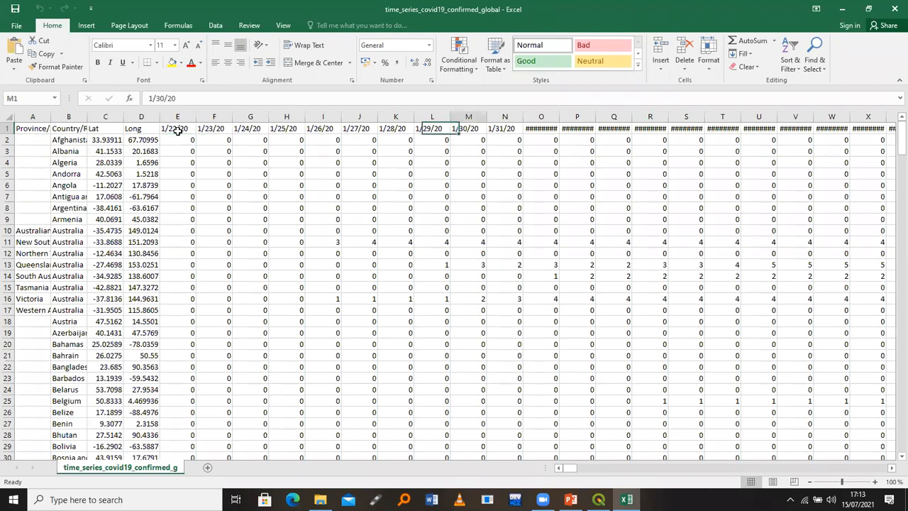
{"action": "key", "text": "Right"}
{"action": "key", "text": "Right"}
{"action": "key", "text": "Right"}
{"action": "key", "text": "Right"}
{"action": "key", "text": "Right"}
{"action": "key", "text": "Right"}
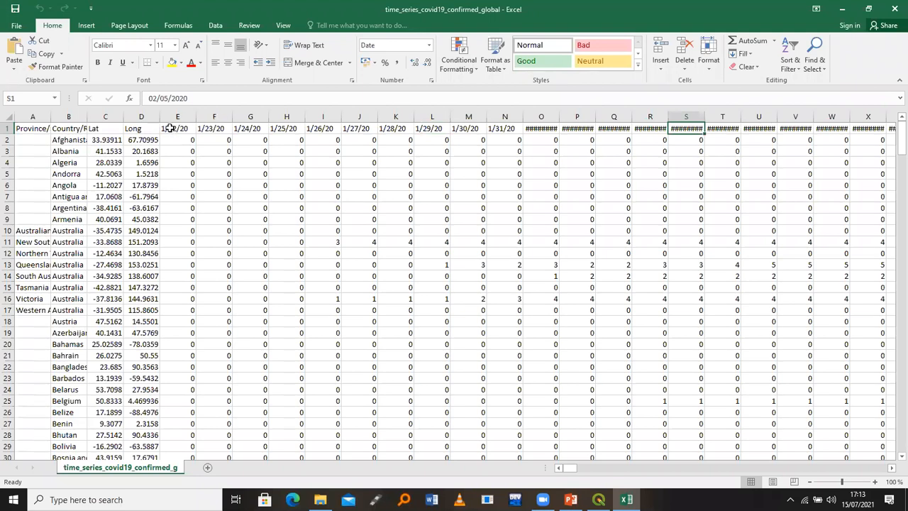
{"action": "left_click", "coordinate": [174, 129]}
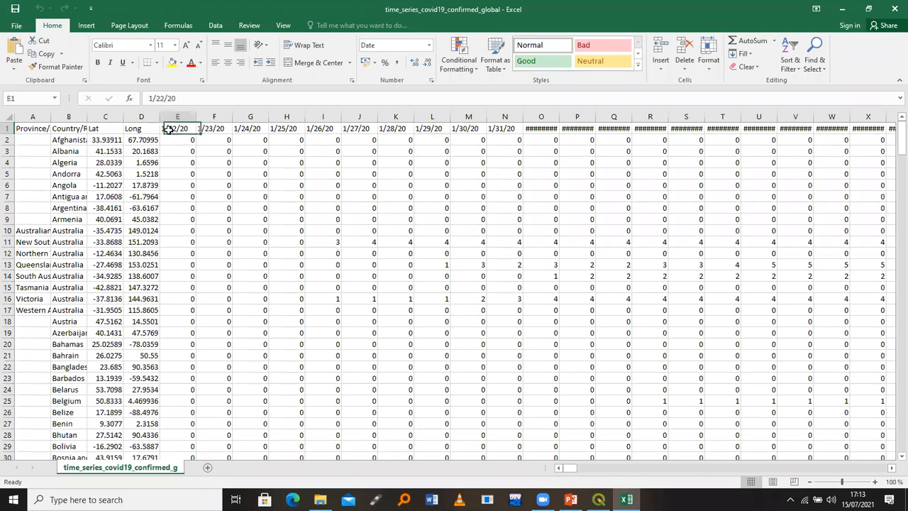
{"action": "left_click", "coordinate": [213, 130]}
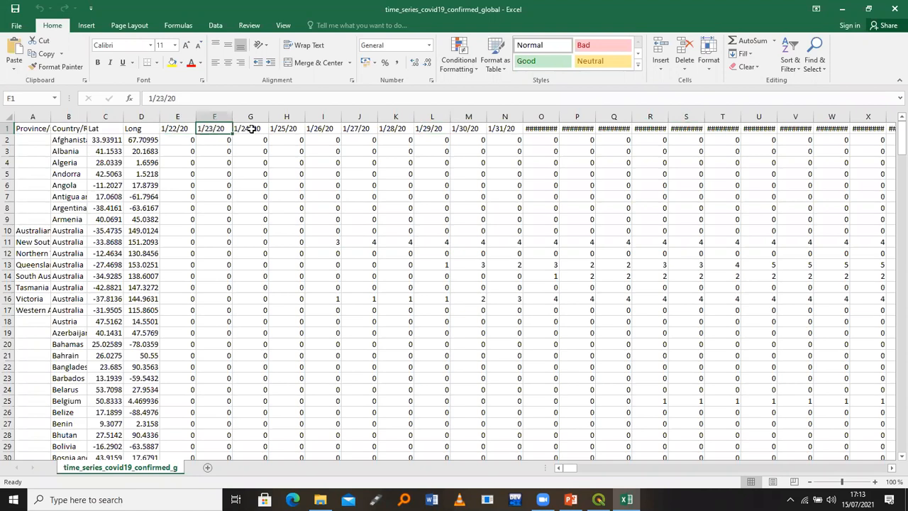
{"action": "left_click", "coordinate": [252, 129]}
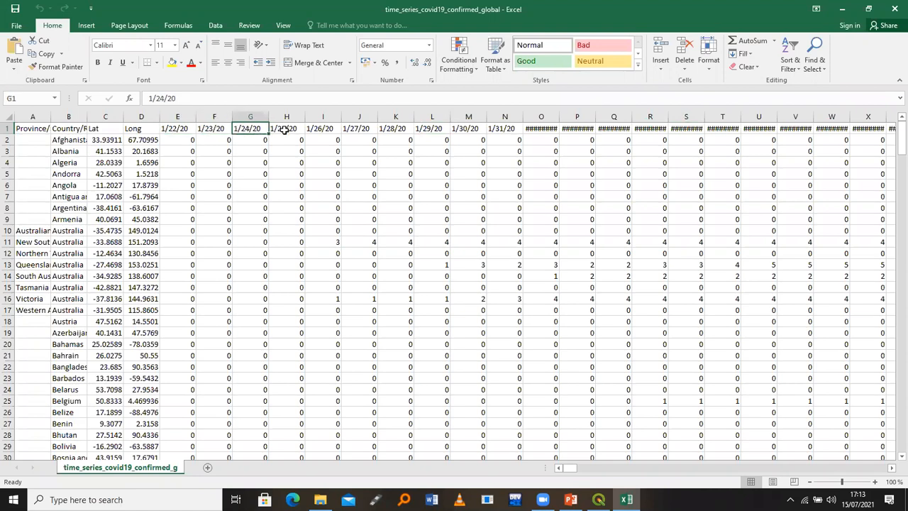
{"action": "left_click", "coordinate": [283, 130]}
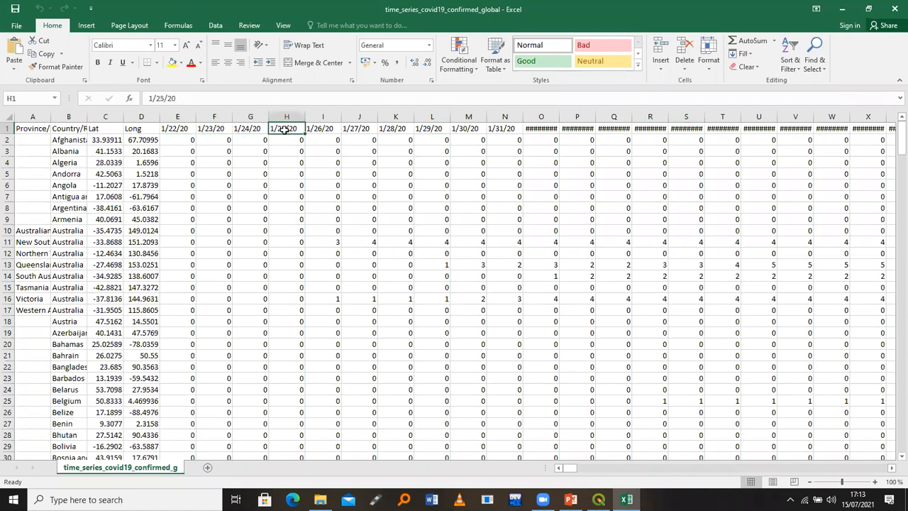
{"action": "left_click", "coordinate": [325, 129]}
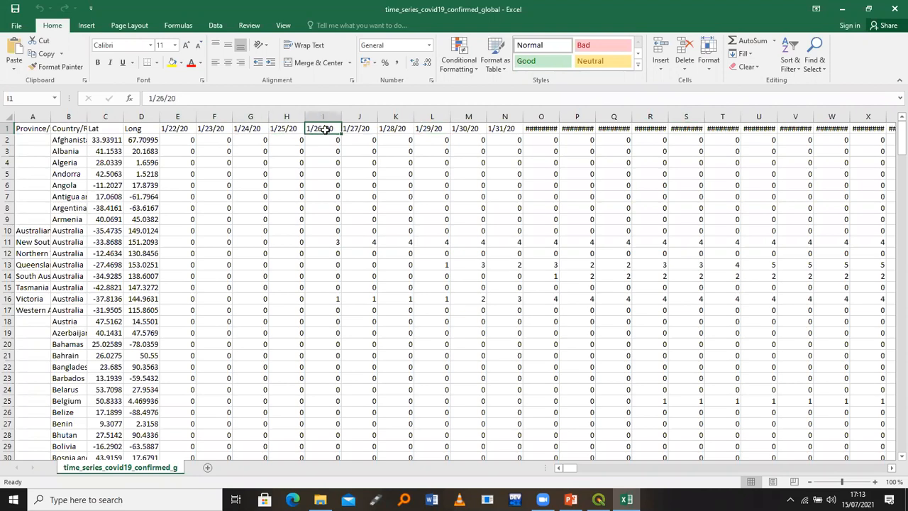
{"action": "left_click", "coordinate": [364, 129]}
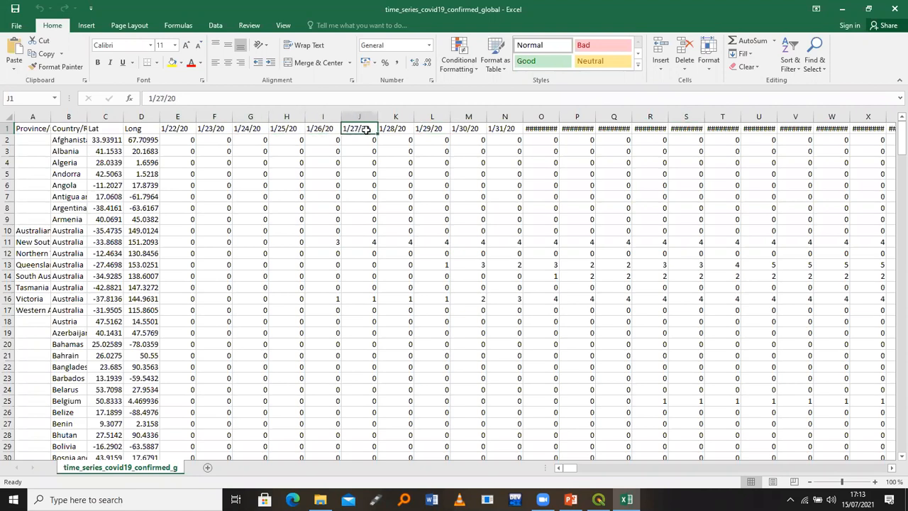
{"action": "left_click", "coordinate": [392, 130]}
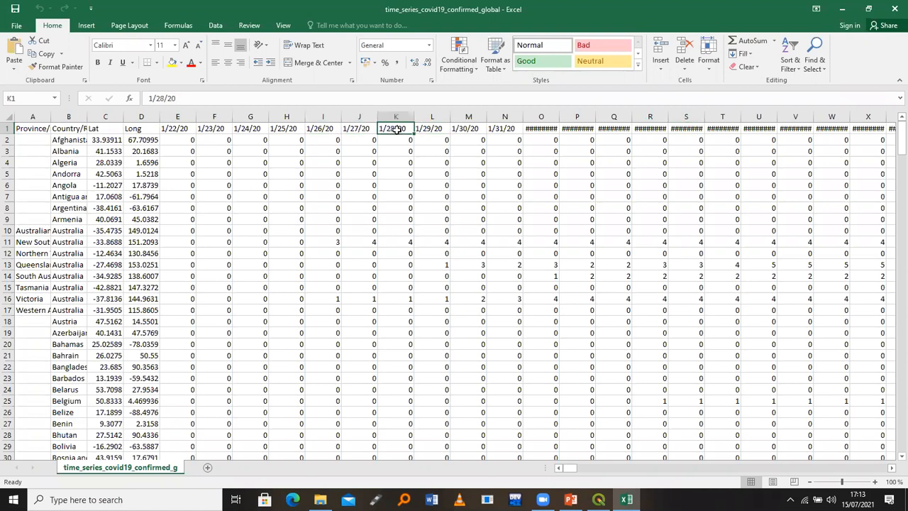
{"action": "left_click", "coordinate": [434, 130]}
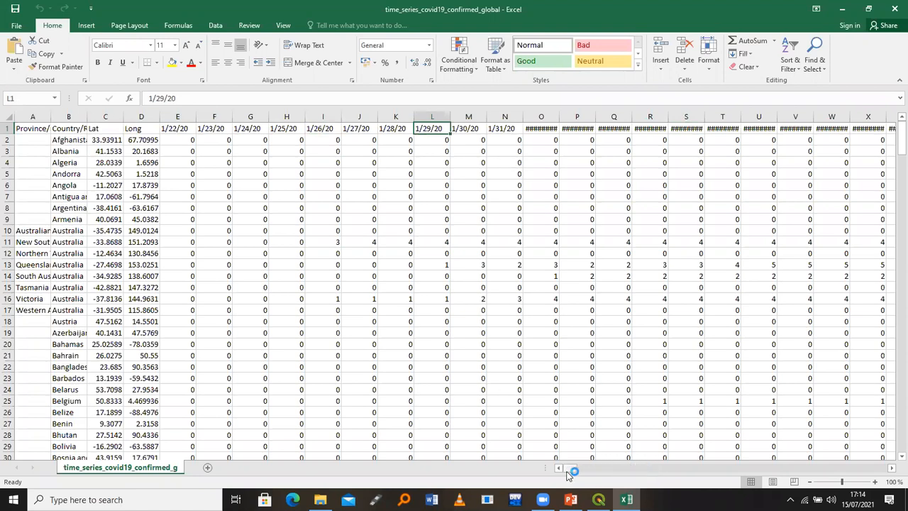
Select the entire confirmed-cases data range with Ctrl+A from a cell inside it
{"action": "left_click_drag", "start_coordinate": [610, 466], "coordinate": [557, 461]}
{"action": "left_click", "coordinate": [368, 275]}
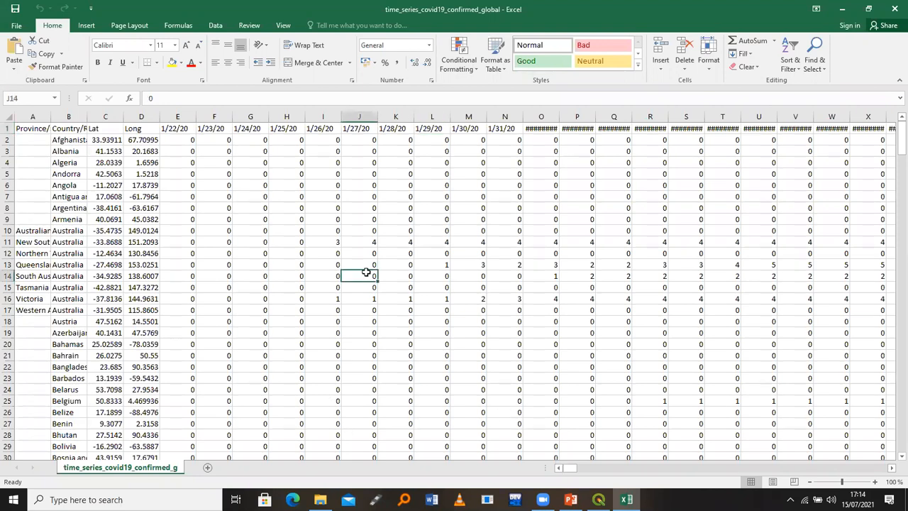
{"action": "key", "text": "ctrl+a"}
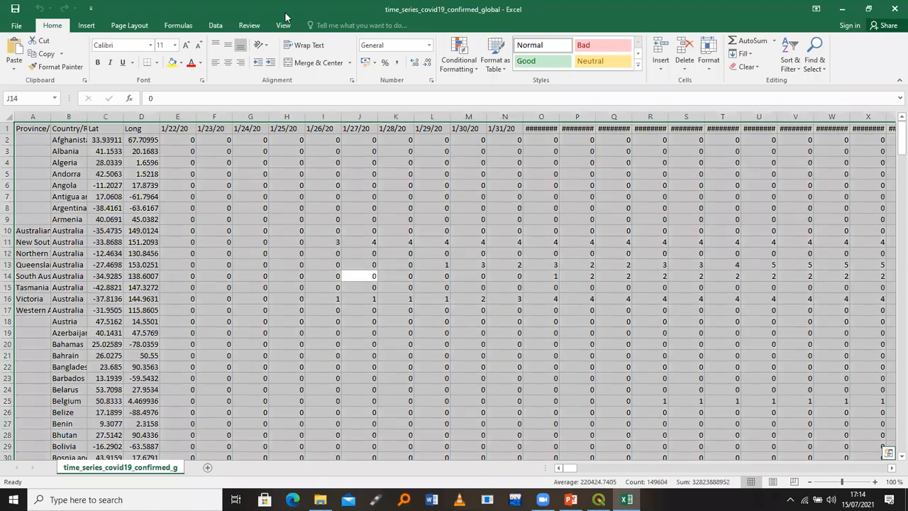
Use Data > From Table to begin a query from the case data range
{"action": "left_click", "coordinate": [215, 25]}
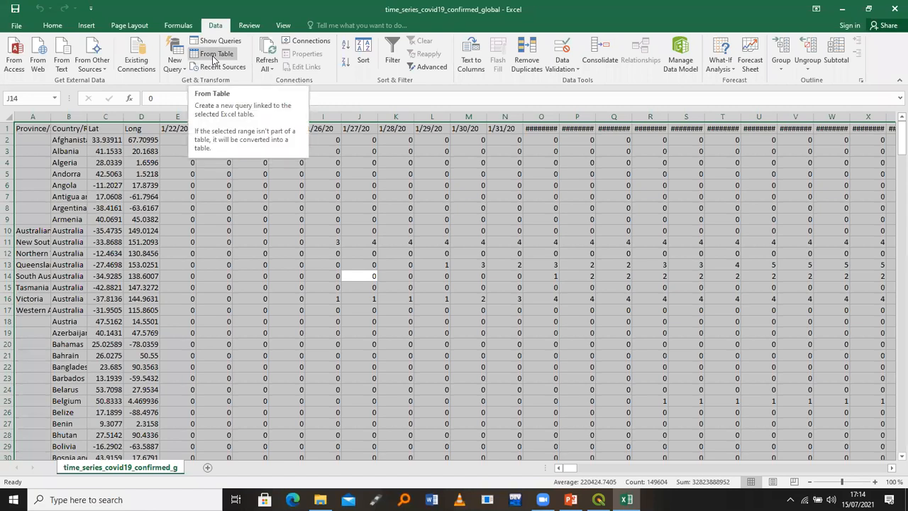
{"action": "left_click", "coordinate": [213, 57]}
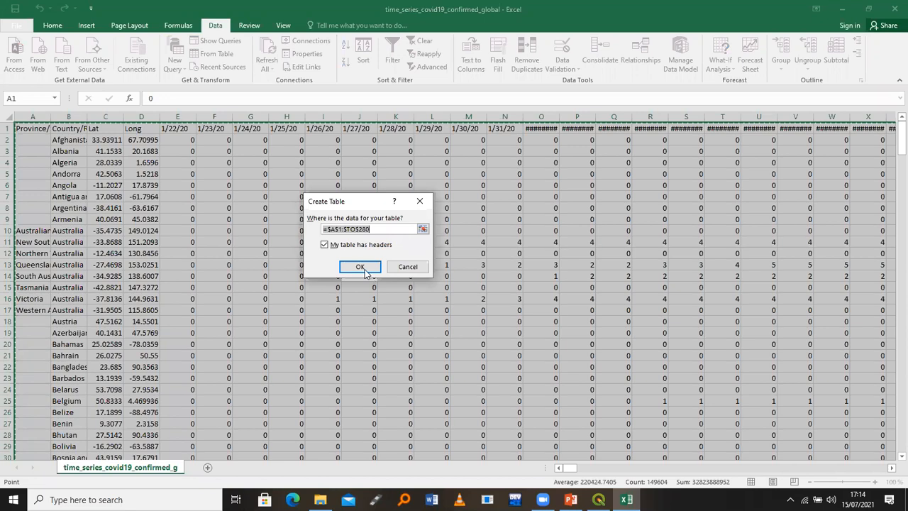
Confirm the table range $A$1:$TO$280 with headers and select the Table1 preview in the Query Editor
{"action": "left_click", "coordinate": [361, 267]}
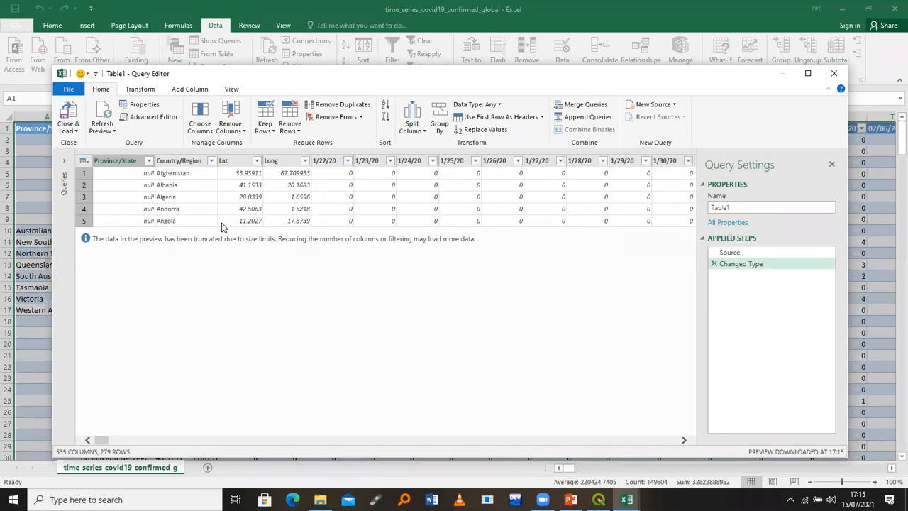
{"action": "left_click", "coordinate": [180, 214]}
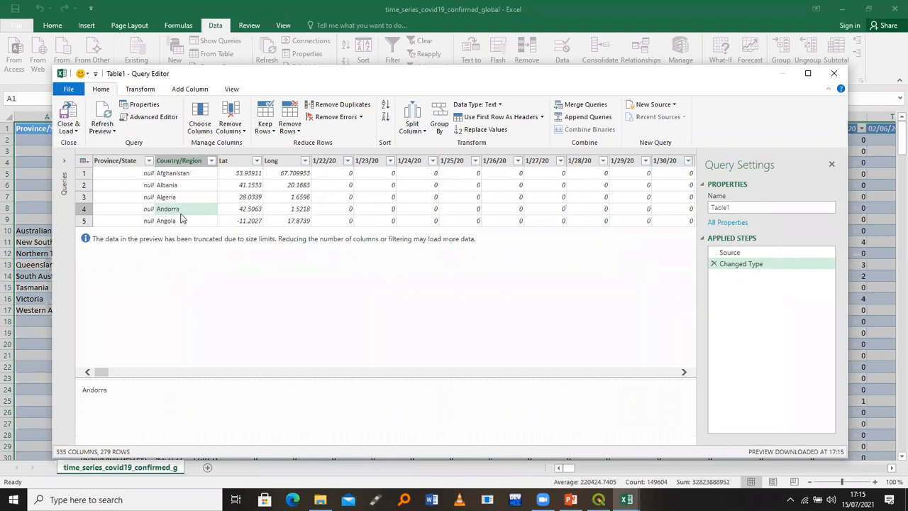
{"action": "key", "text": "ctrl+a"}
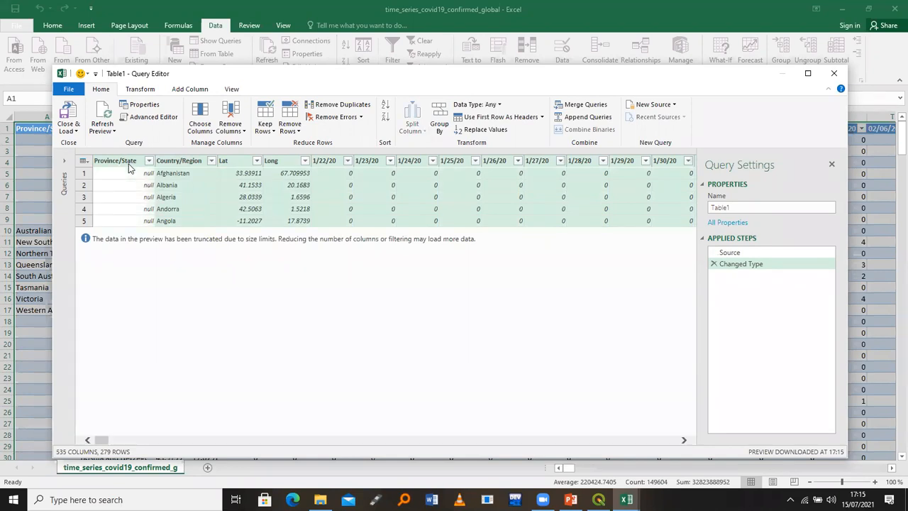
Select the date columns and unpivot them into Attribute and Value rows
{"action": "left_click", "coordinate": [186, 164]}
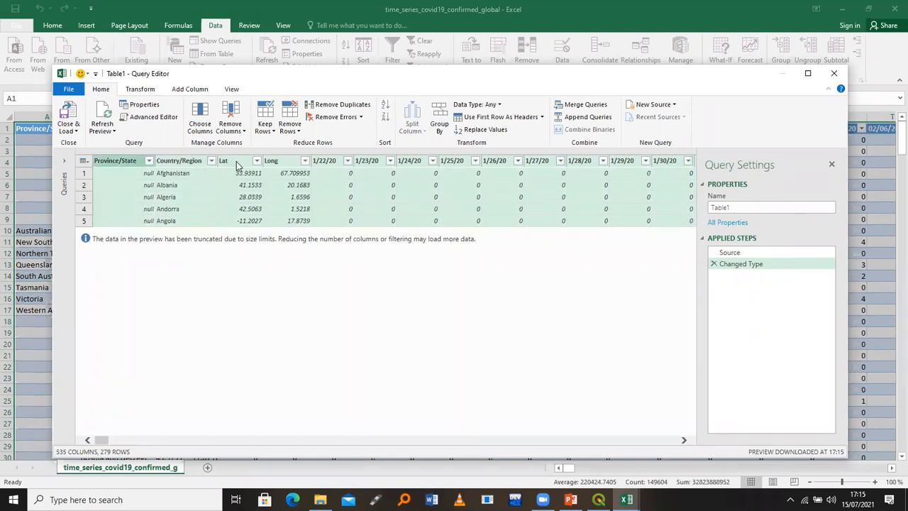
{"action": "key", "text": "Right"}
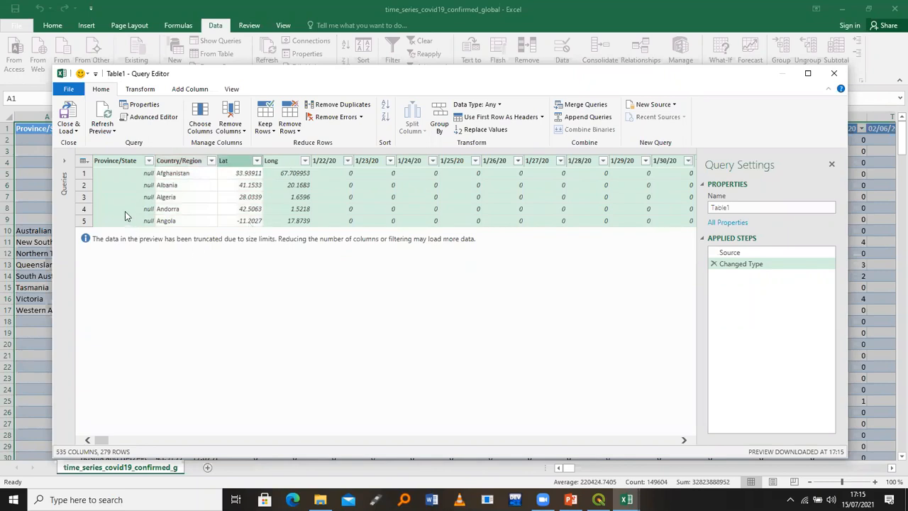
{"action": "key", "text": "Right"}
{"action": "left_click", "coordinate": [119, 163], "text": "ctrl"}
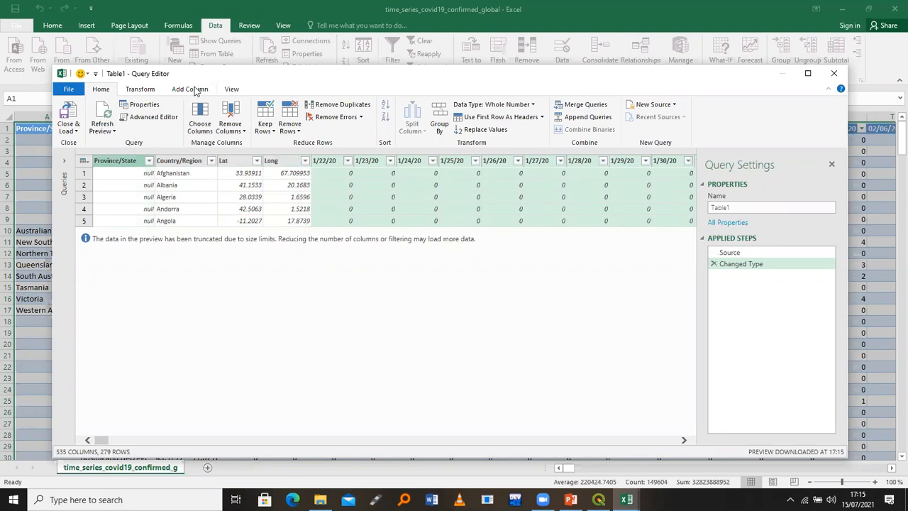
{"action": "left_click", "coordinate": [141, 91]}
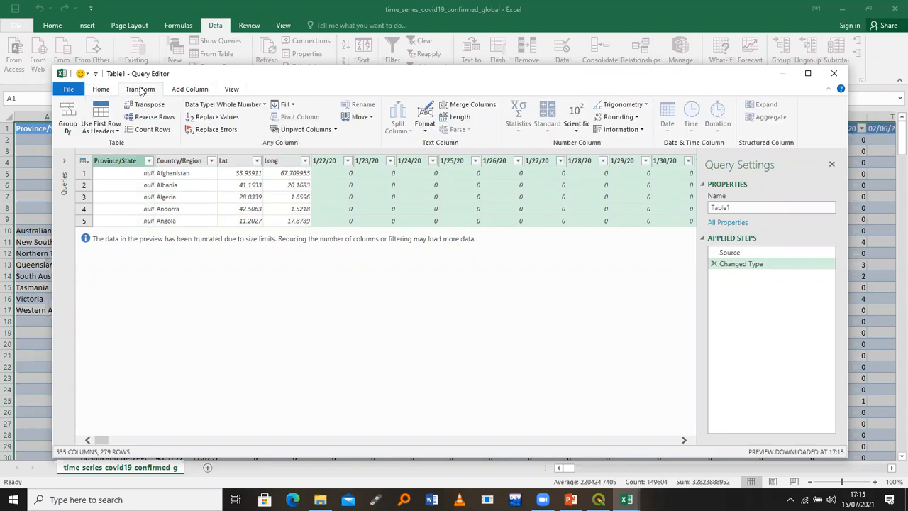
{"action": "left_click", "coordinate": [306, 133]}
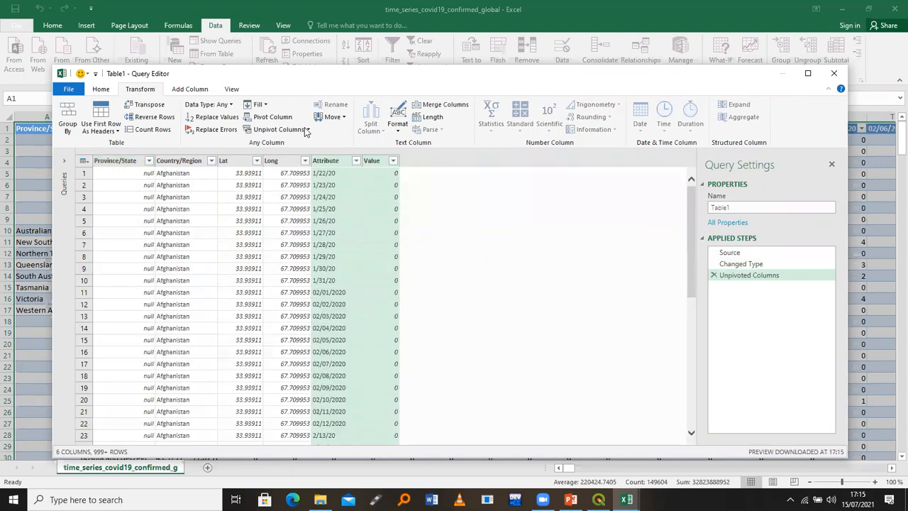
{"action": "left_click", "coordinate": [171, 176]}
Check the Lat, Long, date and case values in the first row of the preview
{"action": "left_click", "coordinate": [247, 184]}
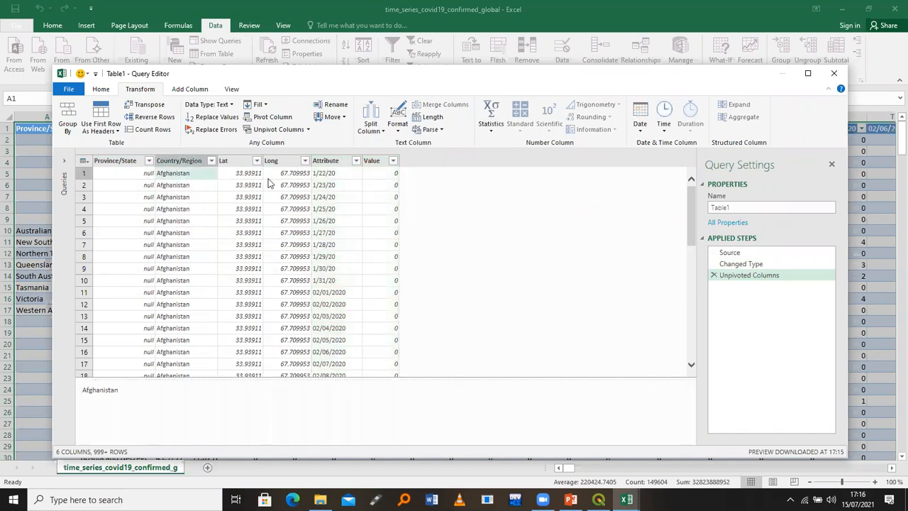
{"action": "left_click", "coordinate": [285, 174]}
{"action": "left_click", "coordinate": [330, 176]}
{"action": "left_click", "coordinate": [382, 177]}
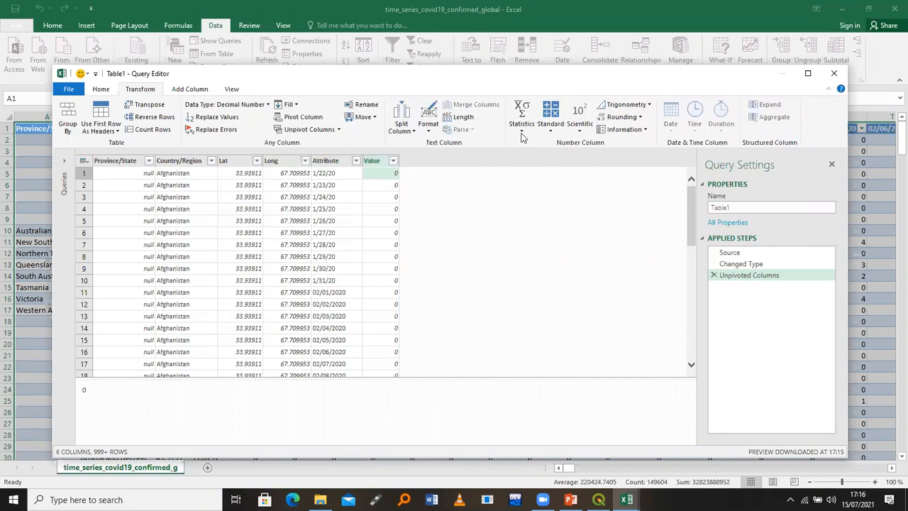
{"action": "left_click_drag", "start_coordinate": [387, 75], "coordinate": [457, 265]}
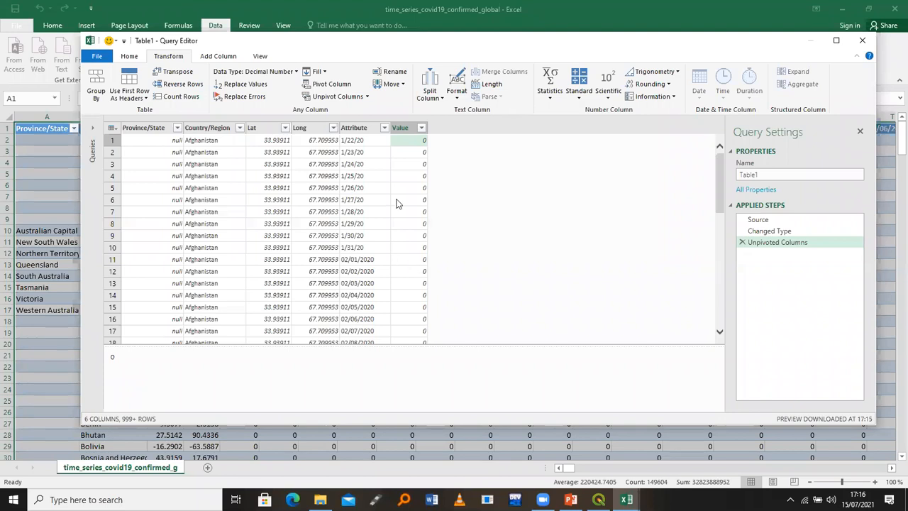
Rename the Attribute column to Date and the Value column to C_cases
{"action": "left_click", "coordinate": [358, 134]}
{"action": "double_click", "coordinate": [358, 134]}
{"action": "type", "text": "Date"}
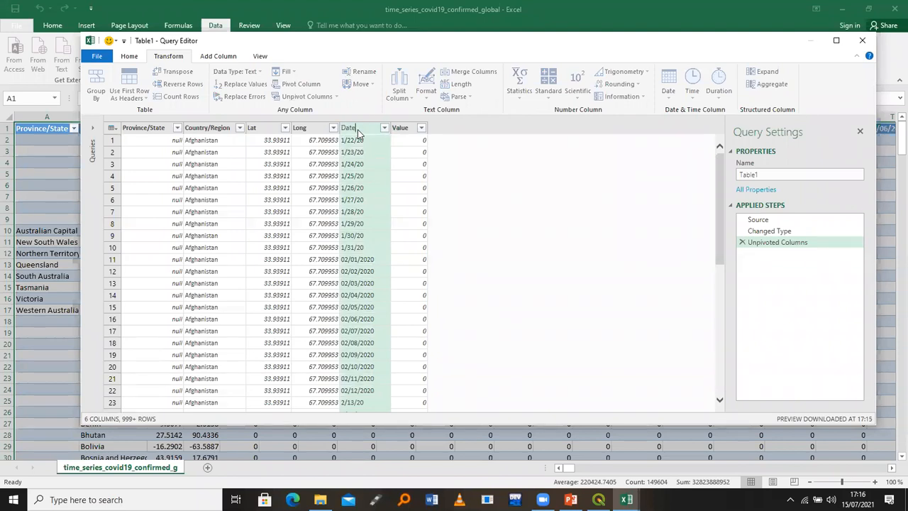
{"action": "left_click", "coordinate": [403, 128]}
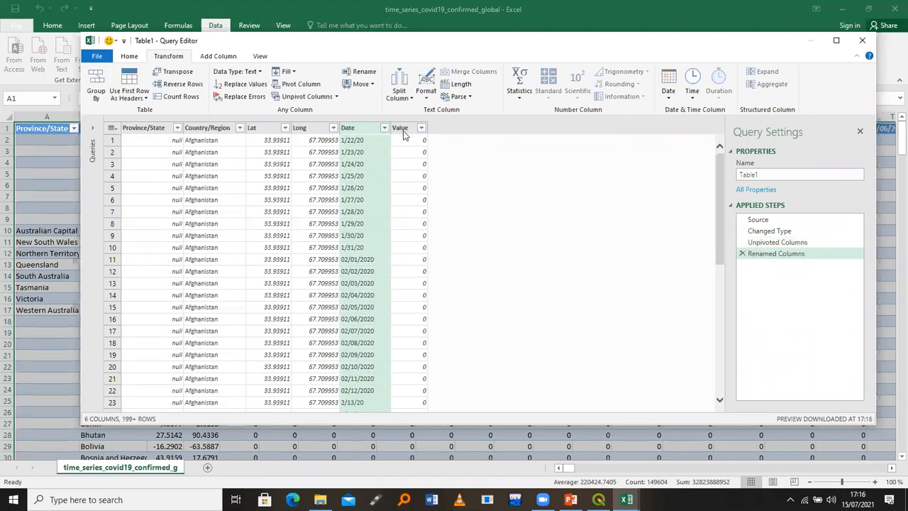
{"action": "double_click", "coordinate": [402, 128]}
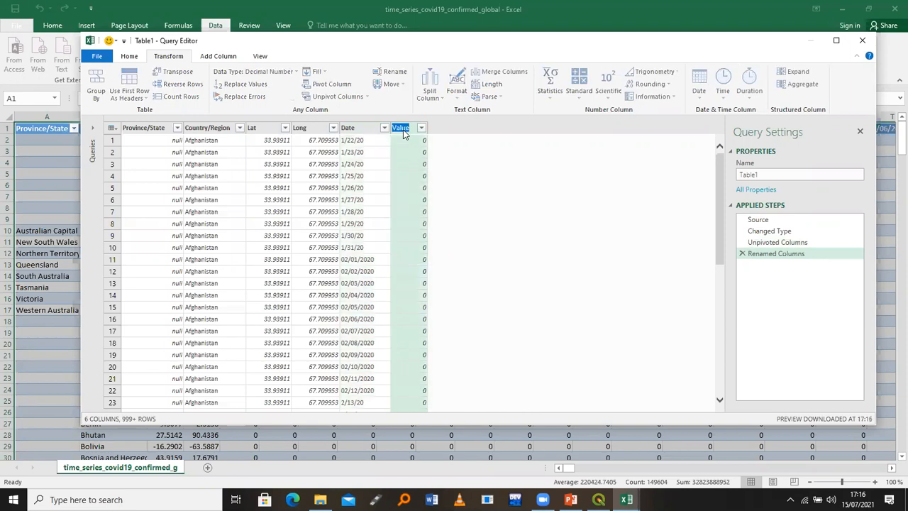
{"action": "type", "text": "C_cases"}
{"action": "left_click", "coordinate": [126, 58]}
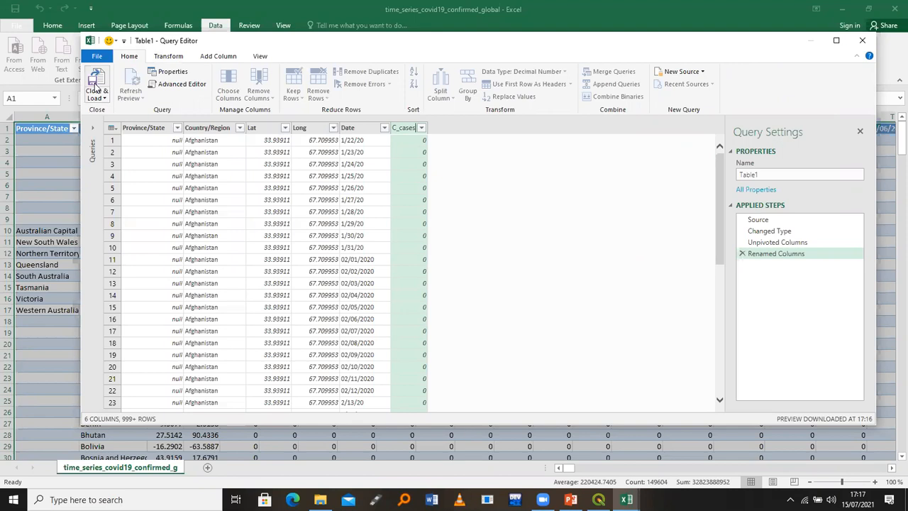
Close & Load the 148,149-row query to Sheet1 and delete the Province/State column
{"action": "left_click", "coordinate": [94, 88]}
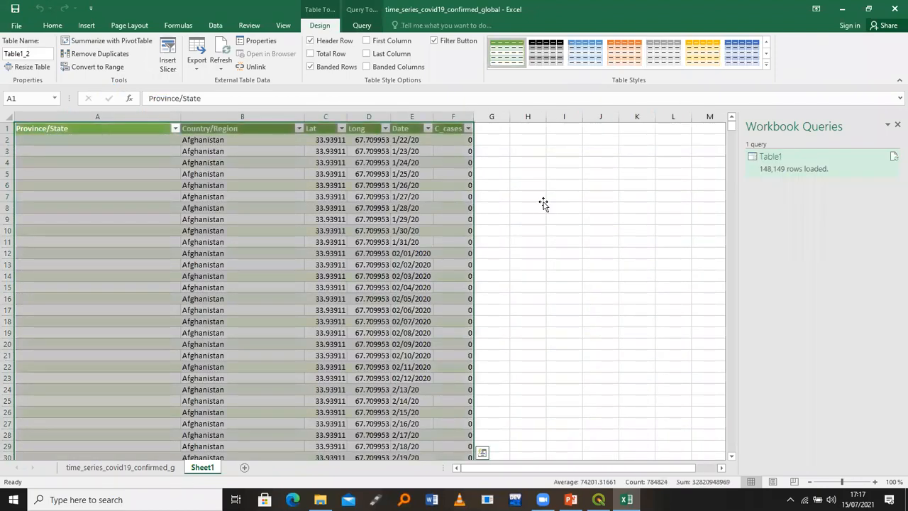
{"action": "left_click", "coordinate": [543, 205]}
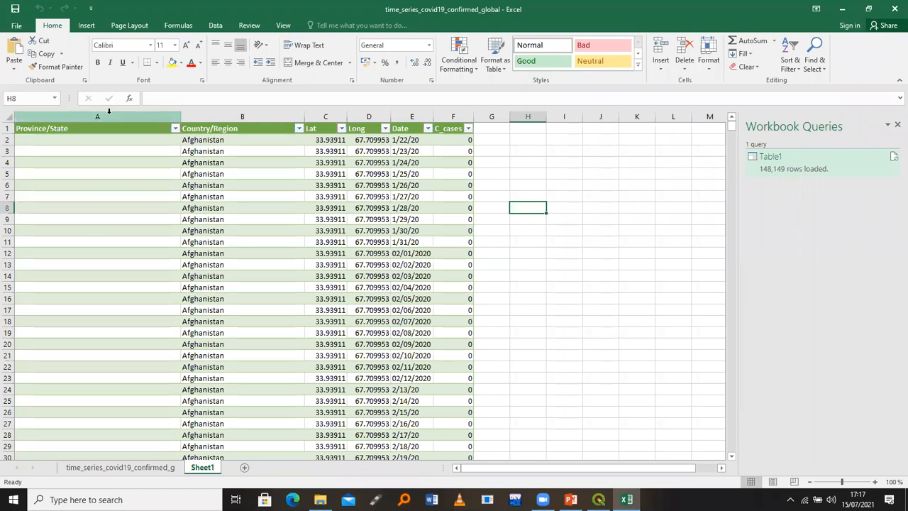
{"action": "left_click", "coordinate": [108, 110]}
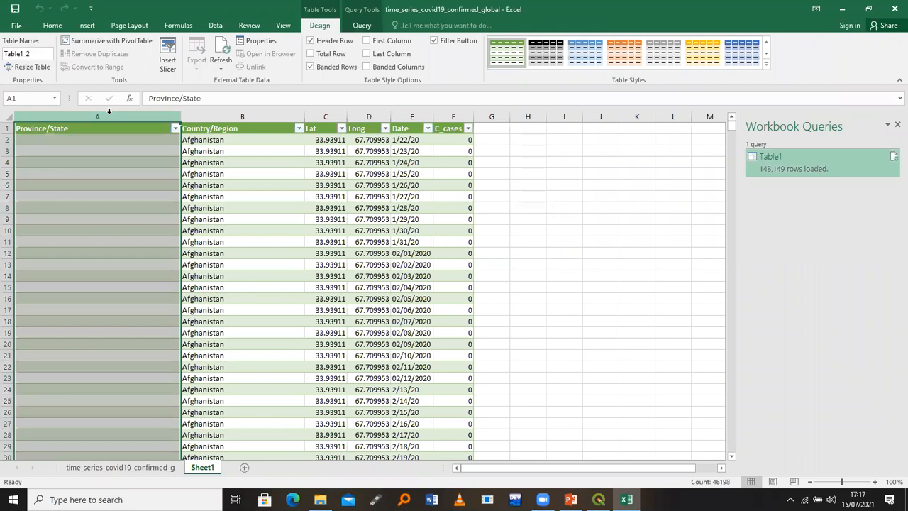
{"action": "right_click", "coordinate": [109, 117]}
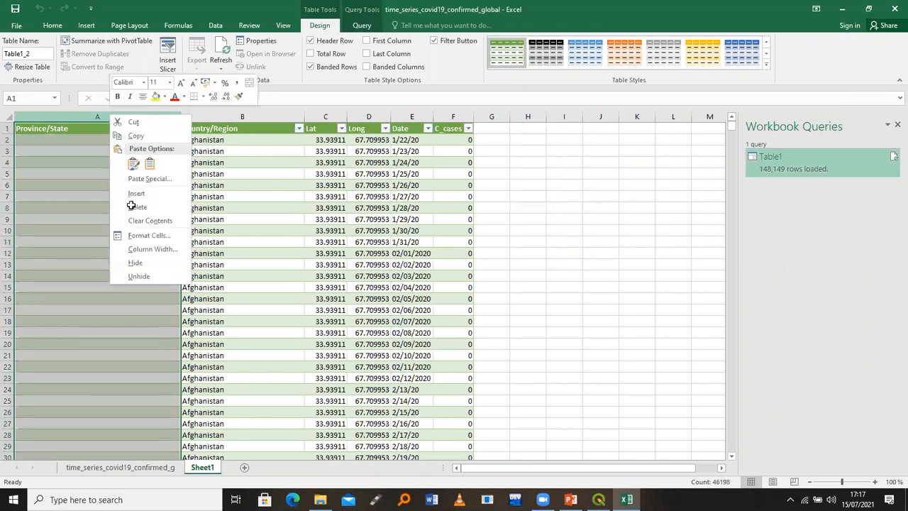
{"action": "left_click", "coordinate": [131, 206]}
{"action": "left_click", "coordinate": [430, 250]}
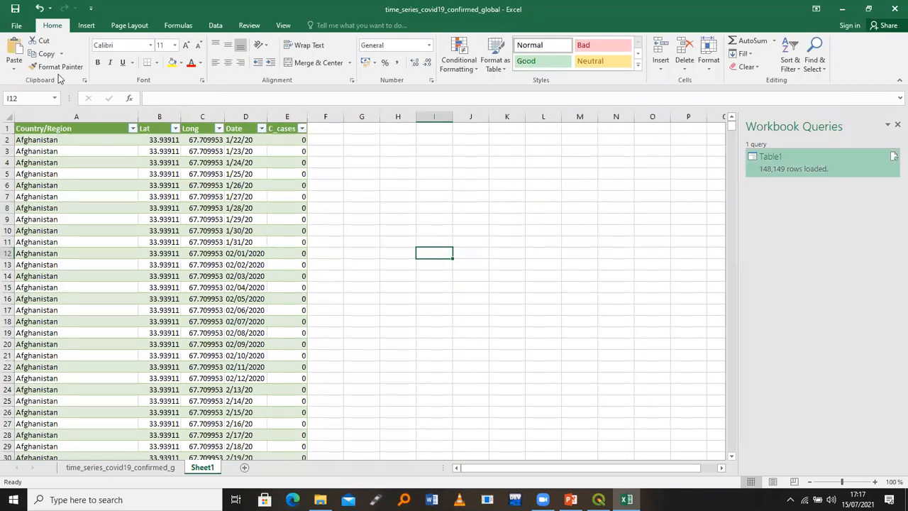
In Save As, create a new folder named spreadsheets inside the Spreadsheets folder
{"action": "left_click", "coordinate": [15, 30]}
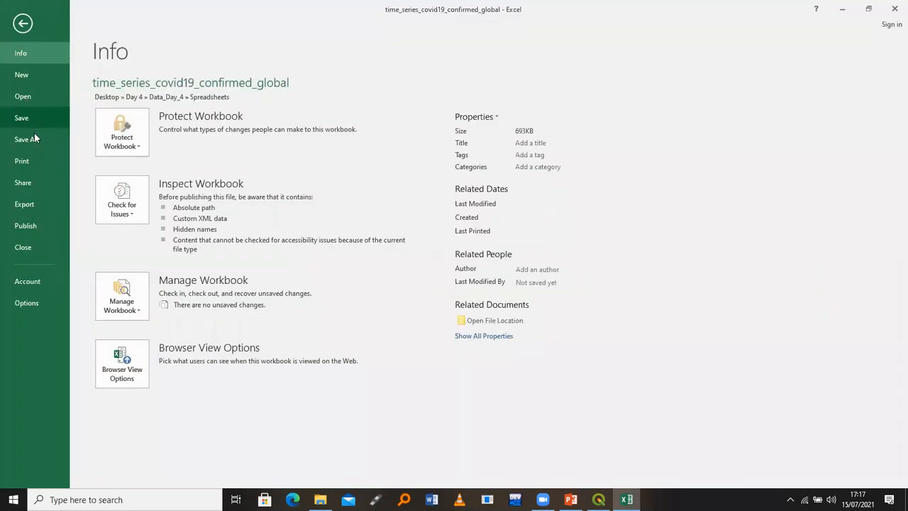
{"action": "left_click", "coordinate": [26, 139]}
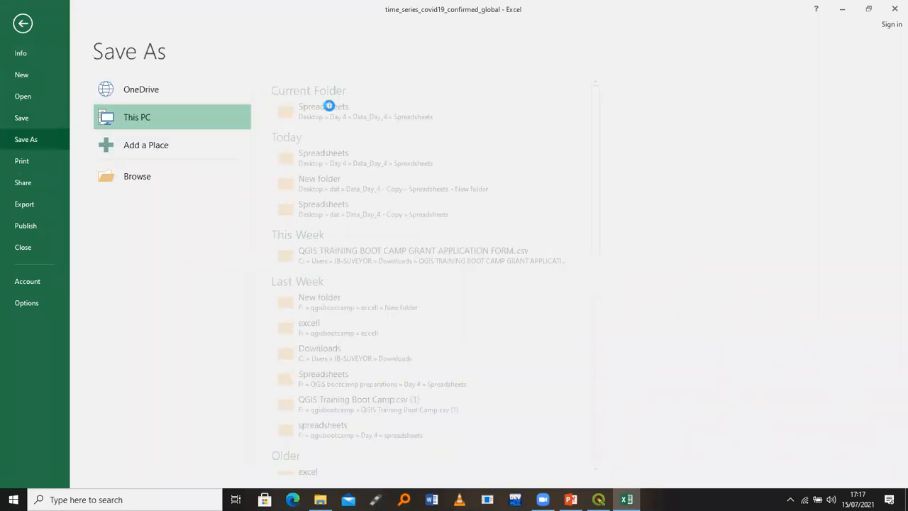
{"action": "left_click", "coordinate": [329, 105]}
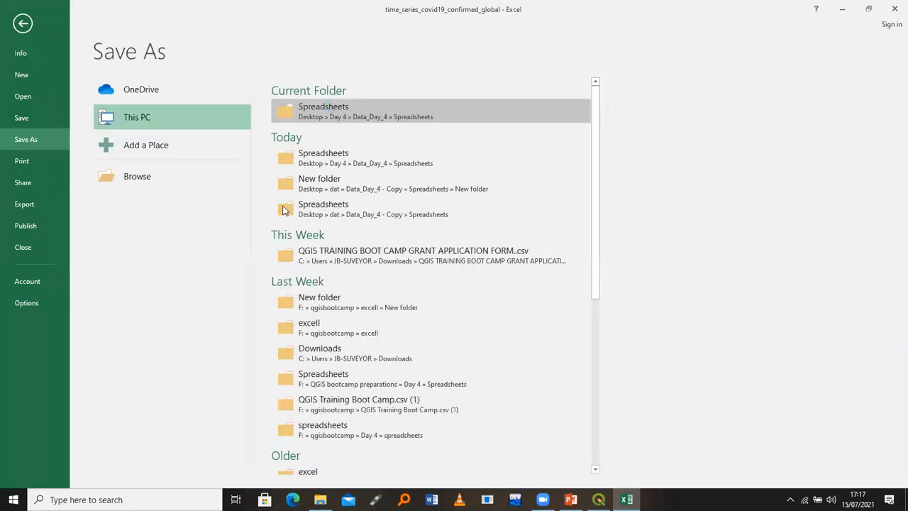
{"action": "right_click", "coordinate": [239, 149]}
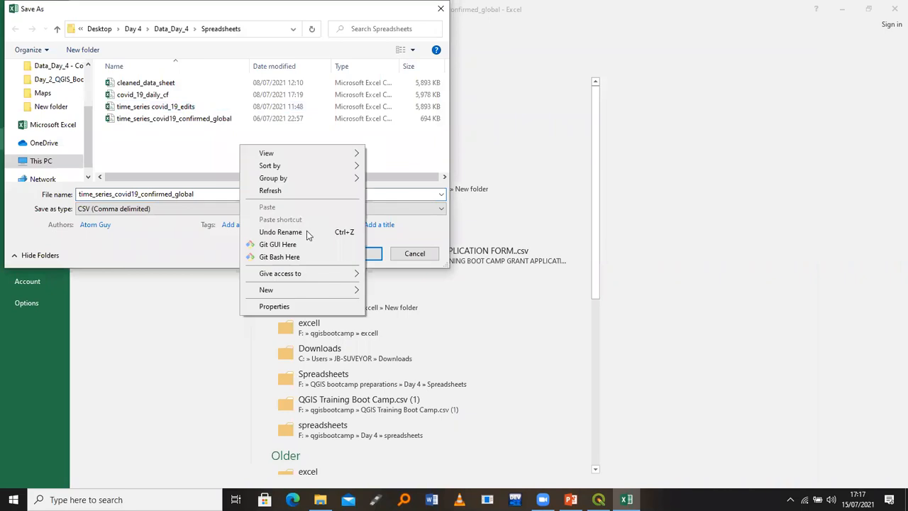
{"action": "left_click", "coordinate": [325, 289]}
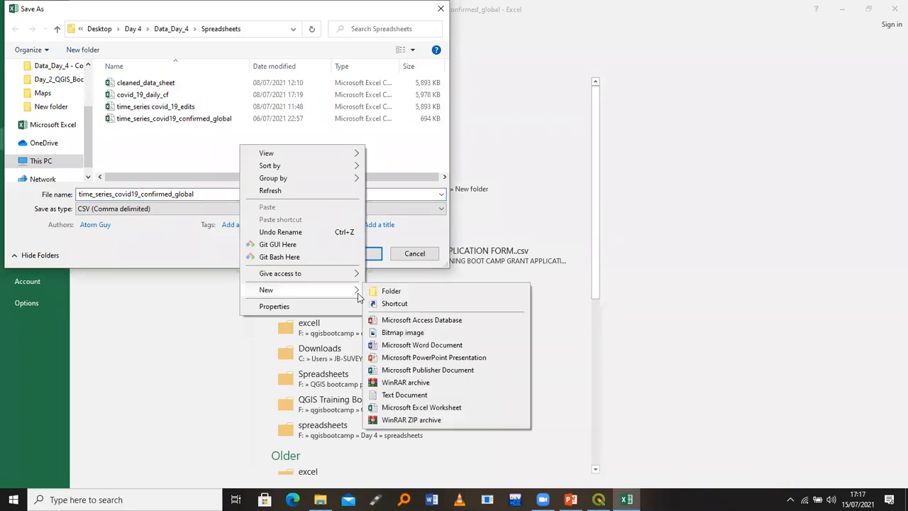
{"action": "left_click", "coordinate": [383, 293]}
{"action": "type", "text": "s"}
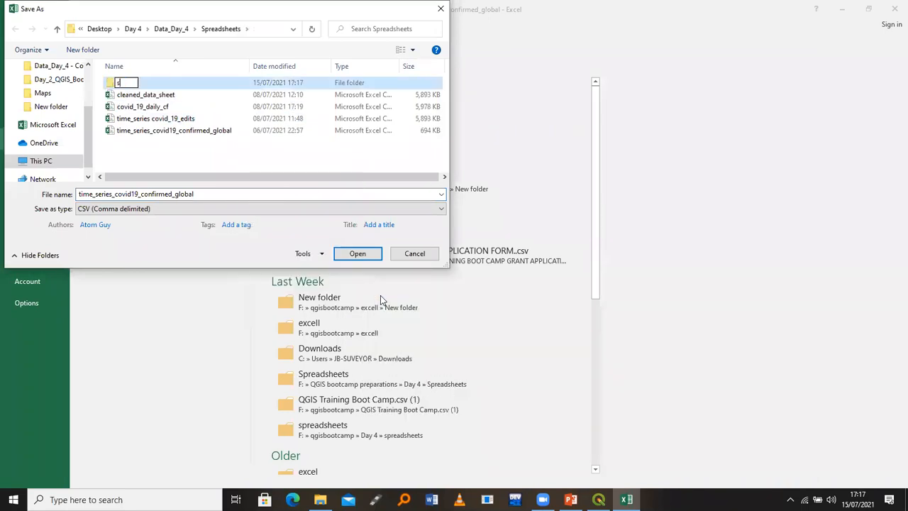
{"action": "type", "text": "preadshee"}
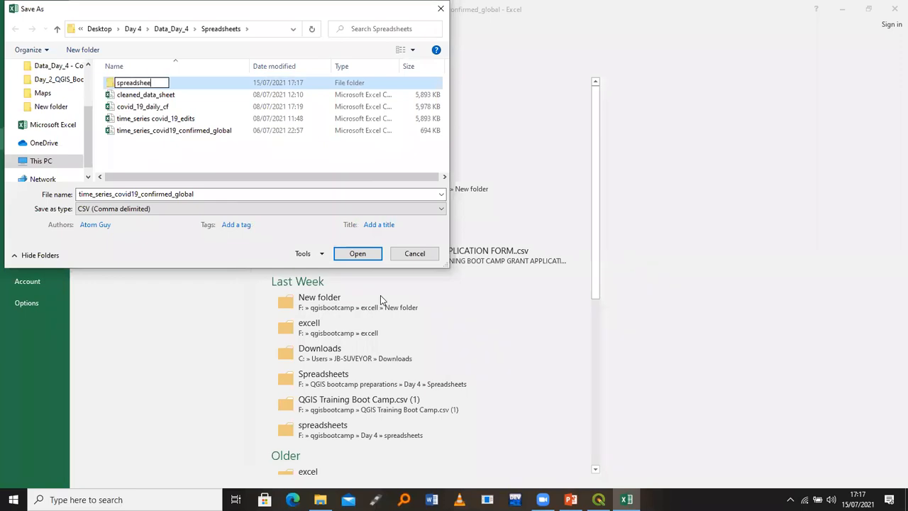
{"action": "type", "text": "ts"}
{"action": "key", "text": "Return"}
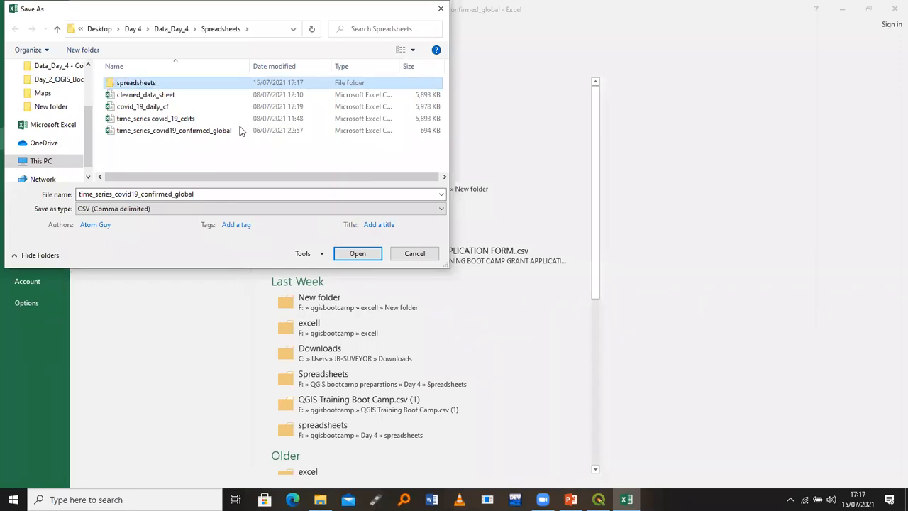
Save the active sheet there as time_series_covid19_edit, keeping the CSV format
{"action": "double_click", "coordinate": [219, 85]}
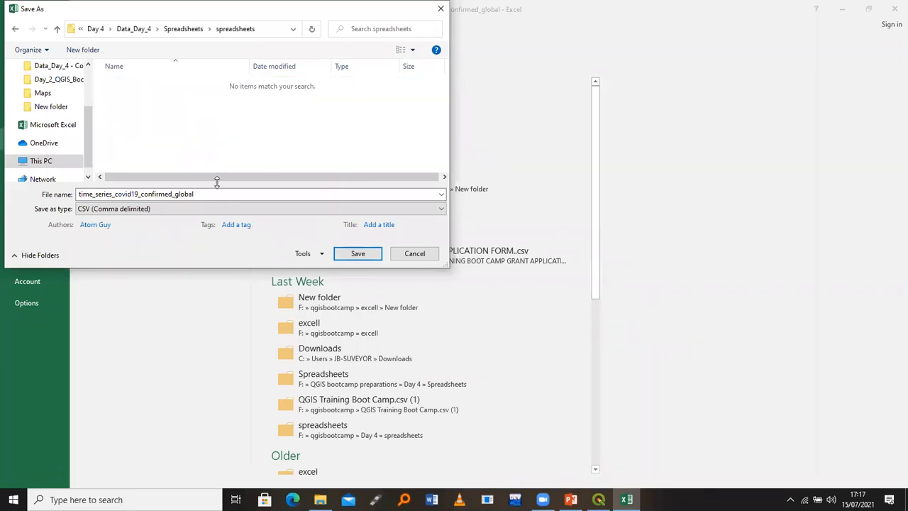
{"action": "double_click", "coordinate": [218, 194]}
{"action": "left_click", "coordinate": [218, 194]}
{"action": "key", "text": "BackSpace"}
{"action": "key", "text": "BackSpace"}
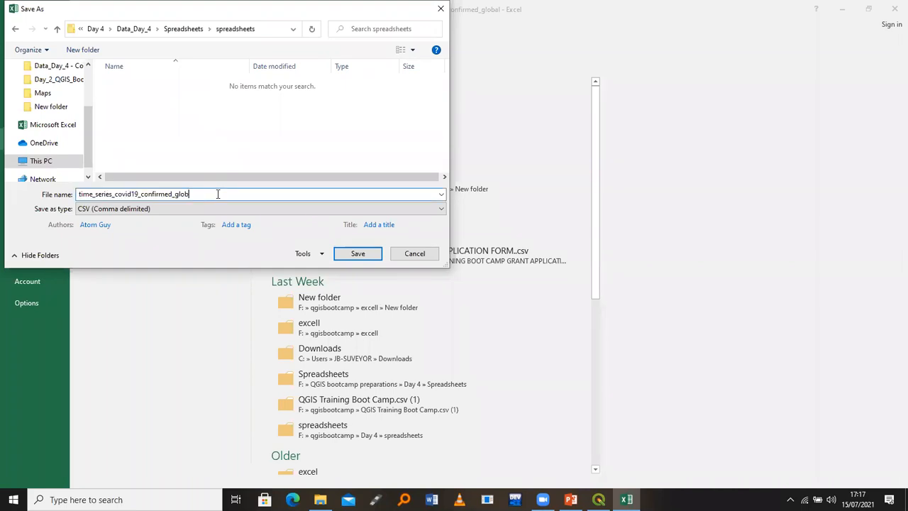
{"action": "key", "text": "BackSpace"}
{"action": "key", "text": "BackSpace"}
{"action": "key", "text": "BackSpace"}
{"action": "key", "text": "BackSpace"}
{"action": "key", "text": "BackSpace"}
{"action": "key", "text": "BackSpace"}
{"action": "key", "text": "BackSpace"}
{"action": "key", "text": "BackSpace"}
{"action": "key", "text": "BackSpace"}
{"action": "key", "text": "BackSpace"}
{"action": "key", "text": "BackSpace"}
{"action": "key", "text": "BackSpace"}
{"action": "key", "text": "BackSpace"}
{"action": "key", "text": "BackSpace"}
{"action": "type", "text": "edit"}
{"action": "key", "text": "Return"}
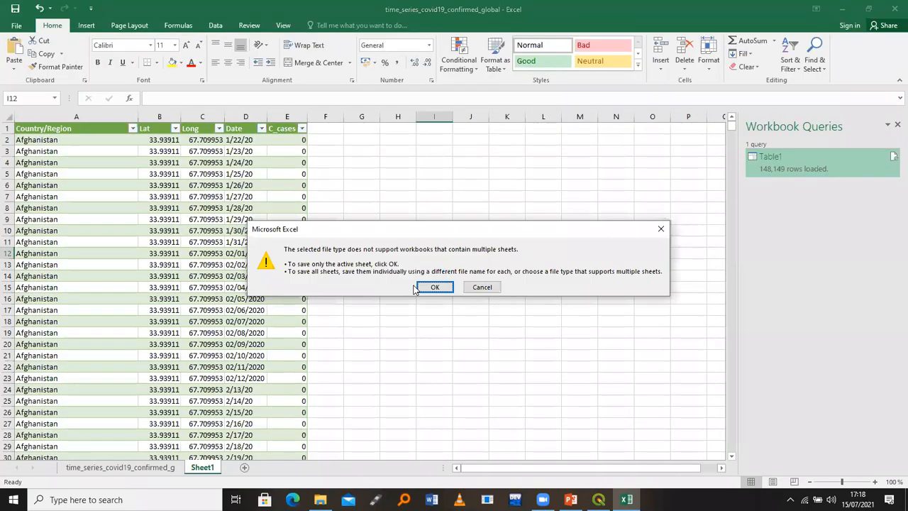
{"action": "left_click", "coordinate": [429, 286]}
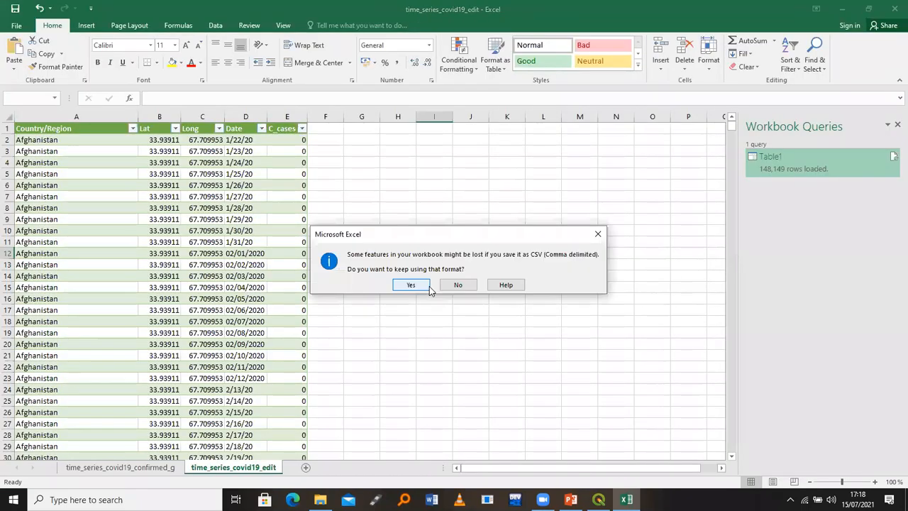
{"action": "left_click", "coordinate": [414, 285]}
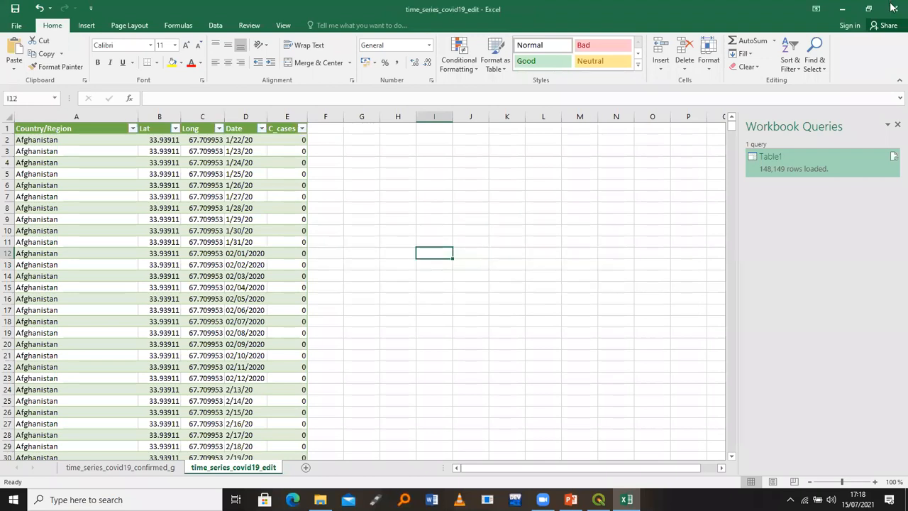
Minimize Excel and bring the untitled QGIS project window to the front
{"action": "left_click", "coordinate": [815, 9]}
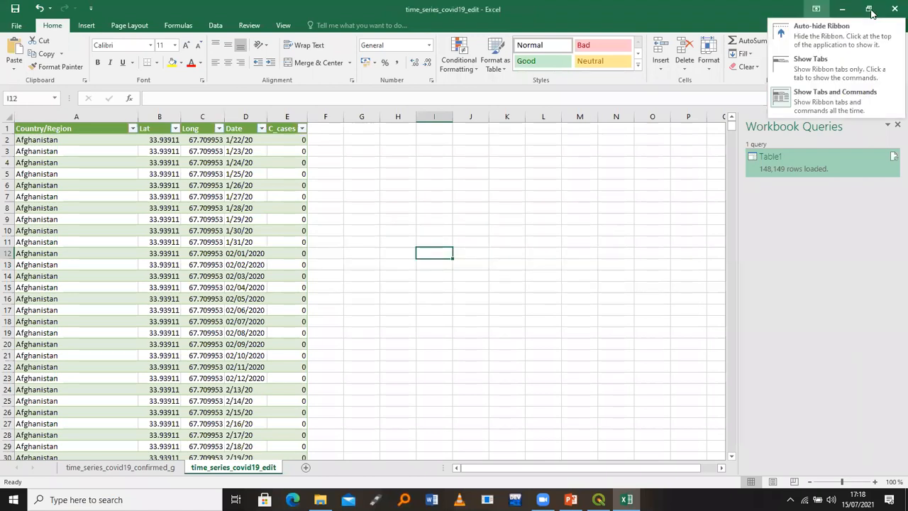
{"action": "left_click", "coordinate": [841, 9]}
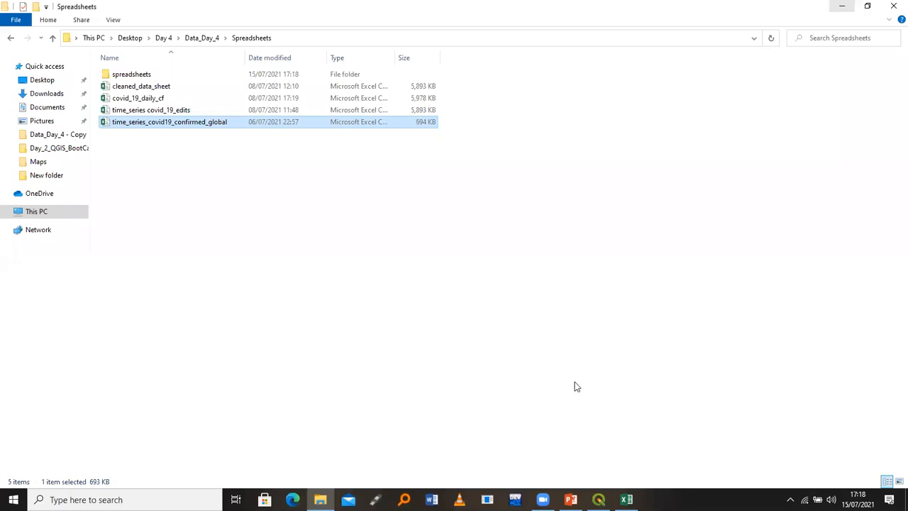
{"action": "left_click", "coordinate": [626, 499]}
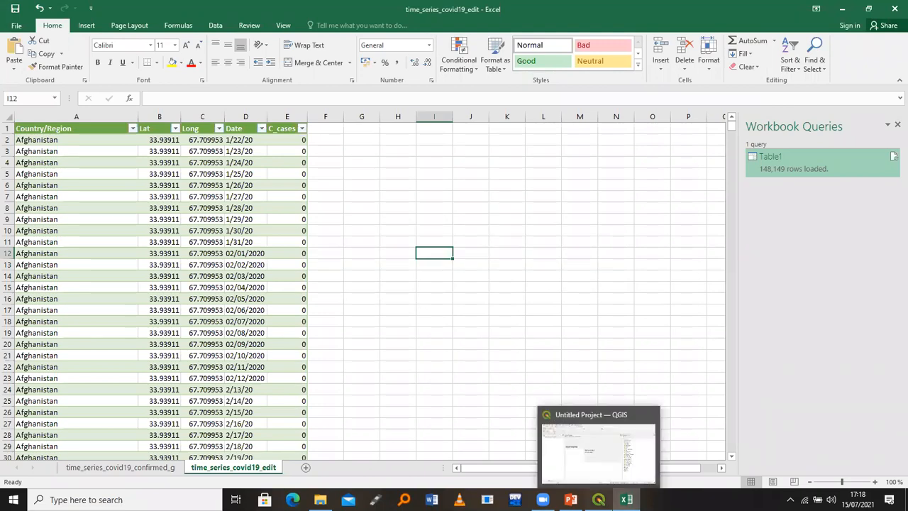
{"action": "left_click", "coordinate": [599, 499]}
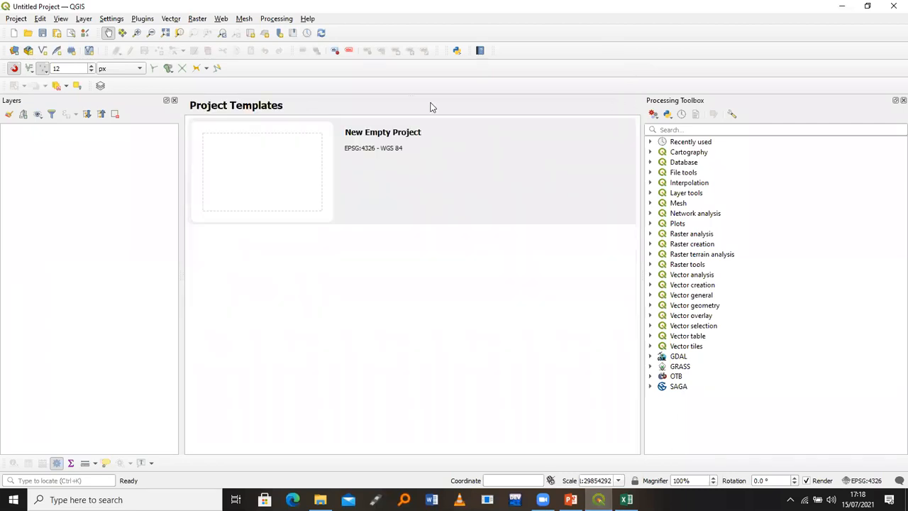
Create a new project from the New Empty Project template
{"action": "double_click", "coordinate": [246, 170]}
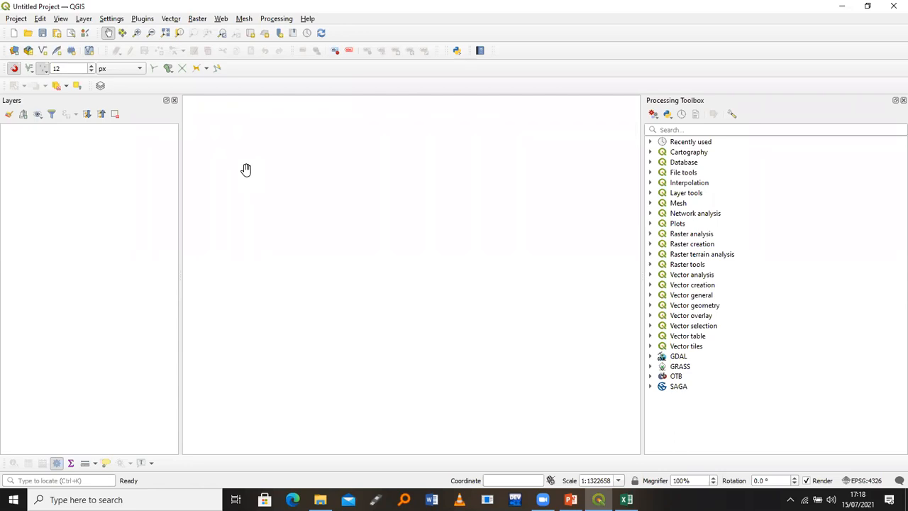
{"action": "left_click", "coordinate": [83, 20]}
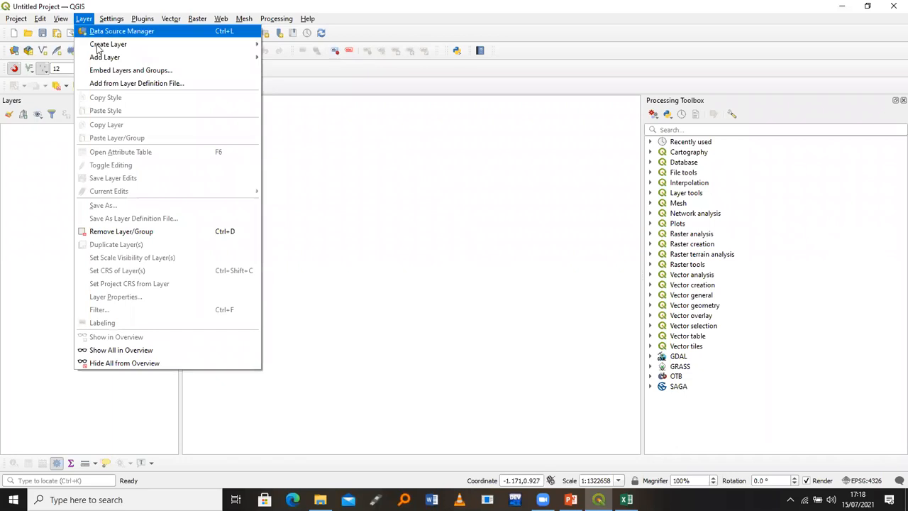
Start Layer > Add Layer > Add Delimited Text Layer and open the file-name browser
{"action": "mouse_move", "coordinate": [104, 62]}
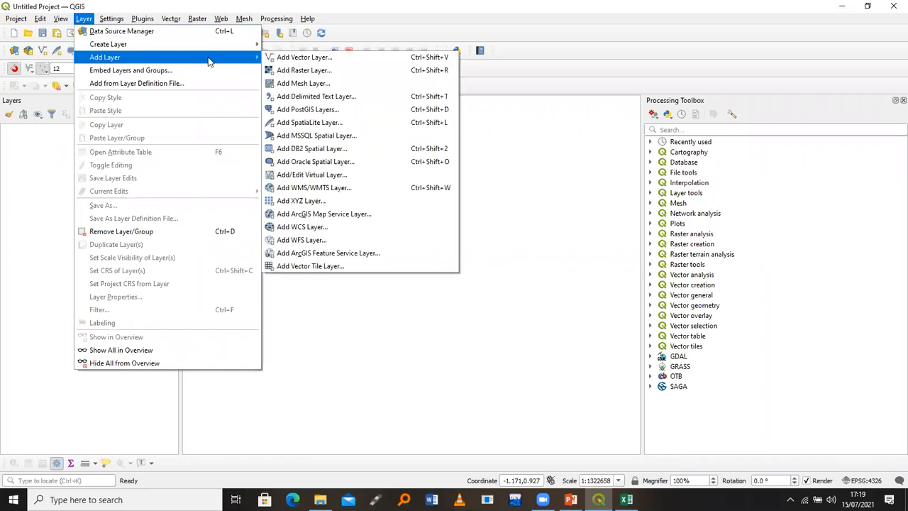
{"action": "left_click", "coordinate": [338, 99]}
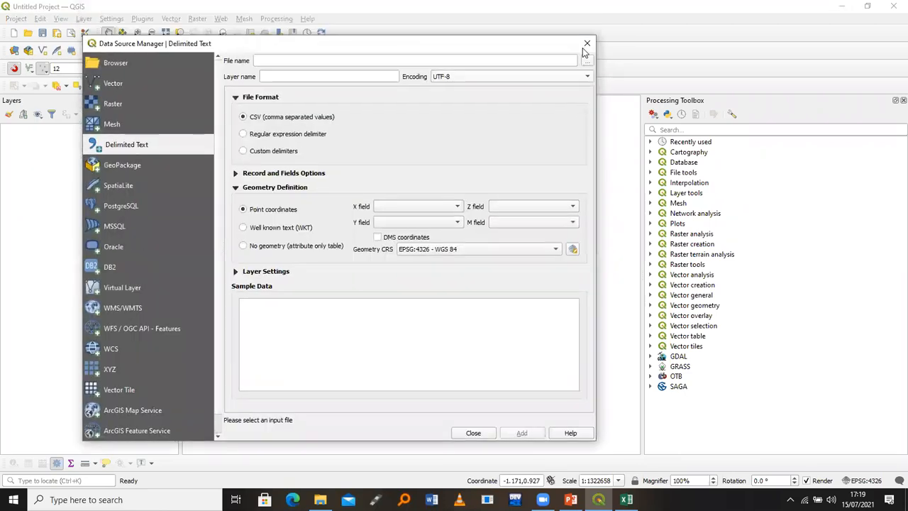
{"action": "left_click", "coordinate": [585, 61]}
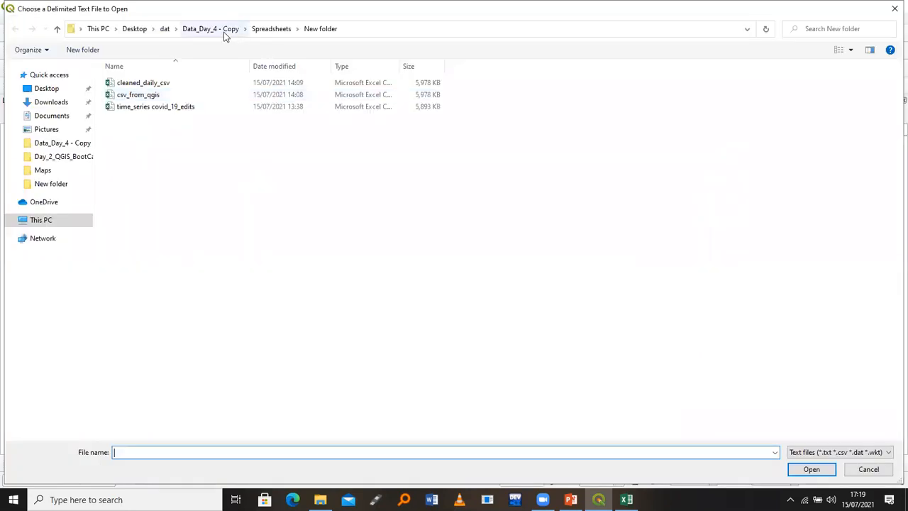
Open time_series_covid19_edit.csv from Desktop > Day 4 > Data_Day_4 > Spreadsheets > spreadsheets
{"action": "left_click", "coordinate": [208, 31]}
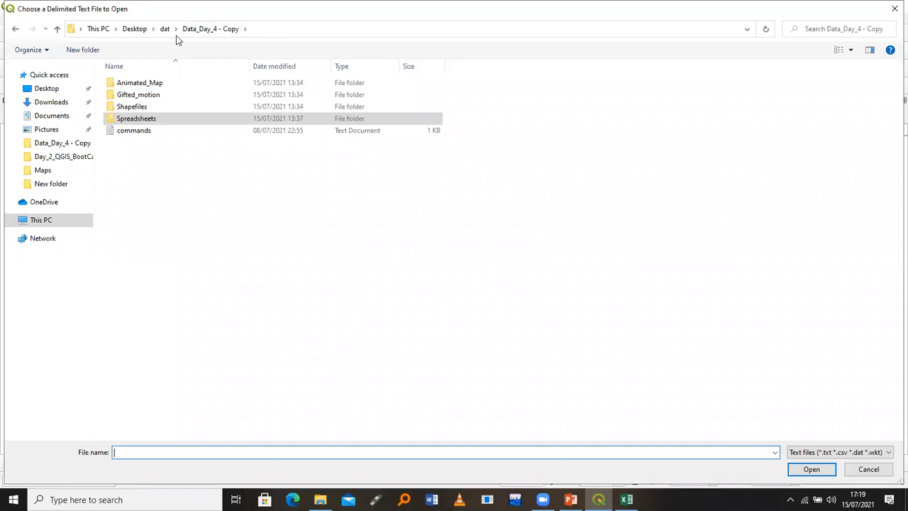
{"action": "left_click", "coordinate": [169, 30]}
{"action": "left_click", "coordinate": [165, 84]}
{"action": "double_click", "coordinate": [165, 84]}
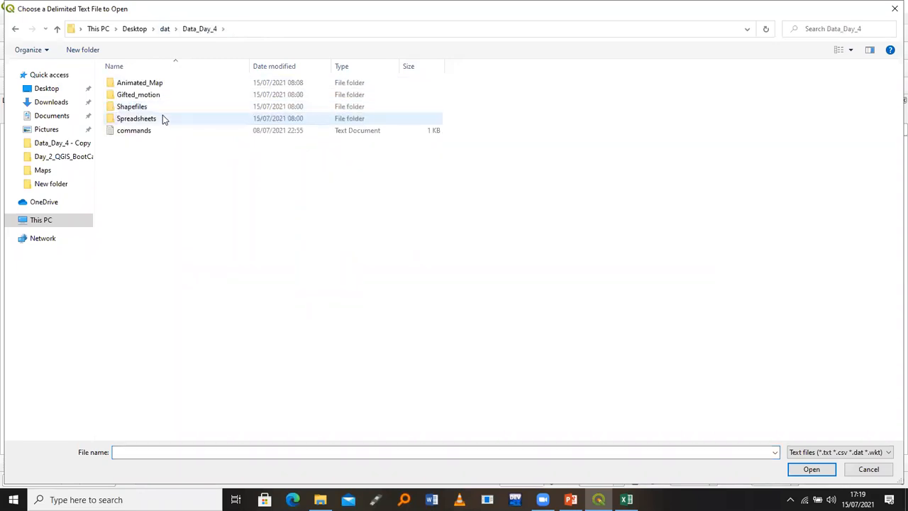
{"action": "double_click", "coordinate": [162, 119]}
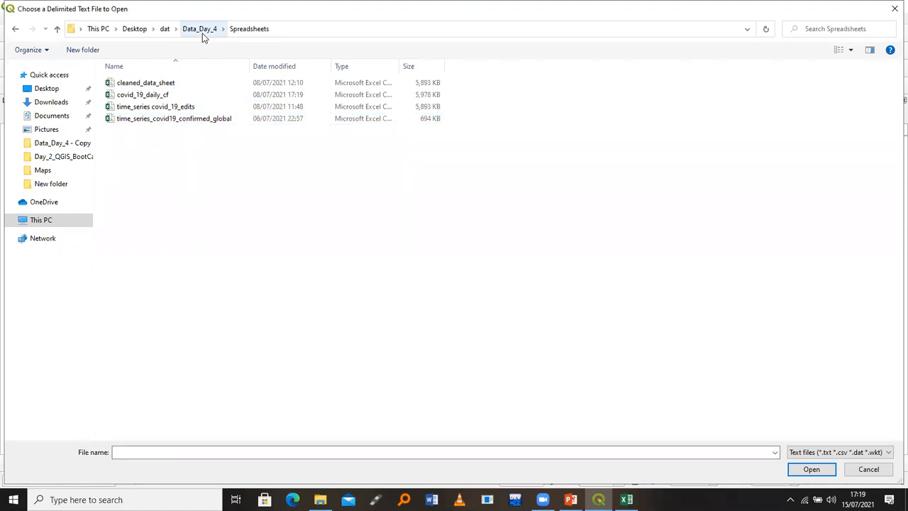
{"action": "left_click", "coordinate": [135, 29]}
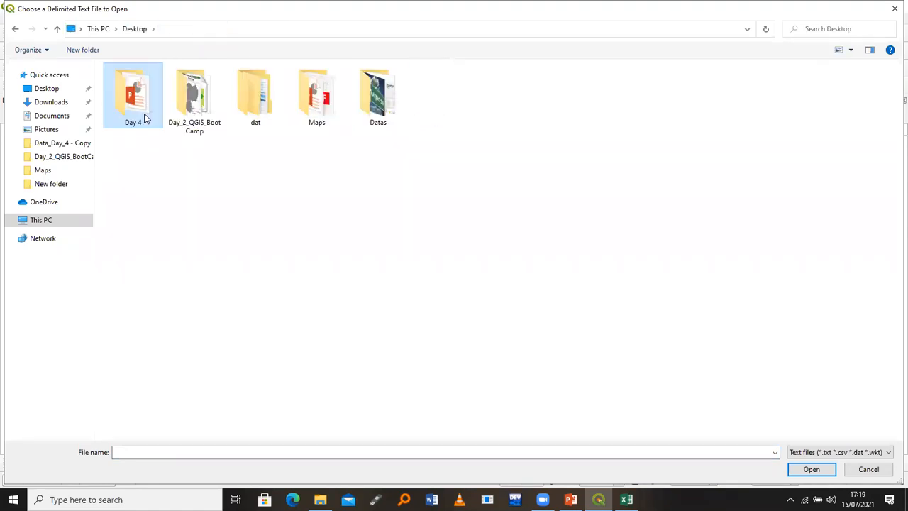
{"action": "double_click", "coordinate": [146, 109]}
{"action": "double_click", "coordinate": [143, 86]}
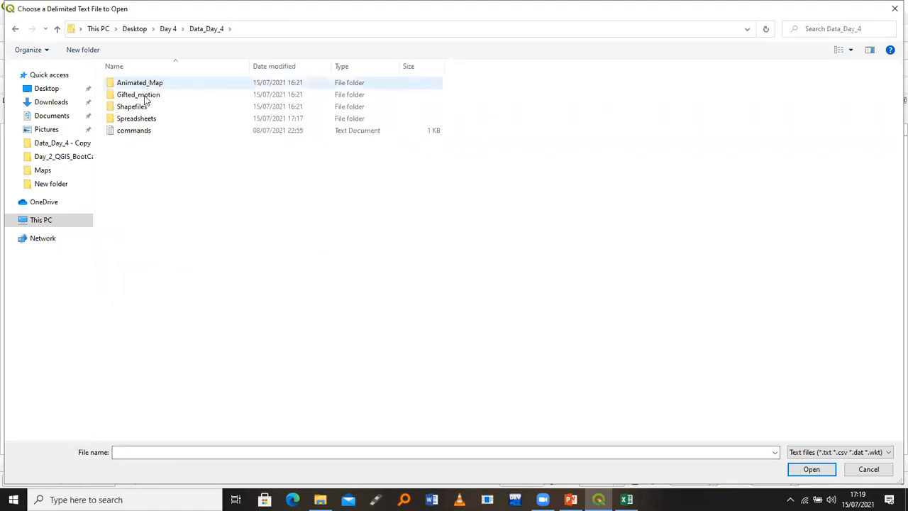
{"action": "double_click", "coordinate": [148, 118]}
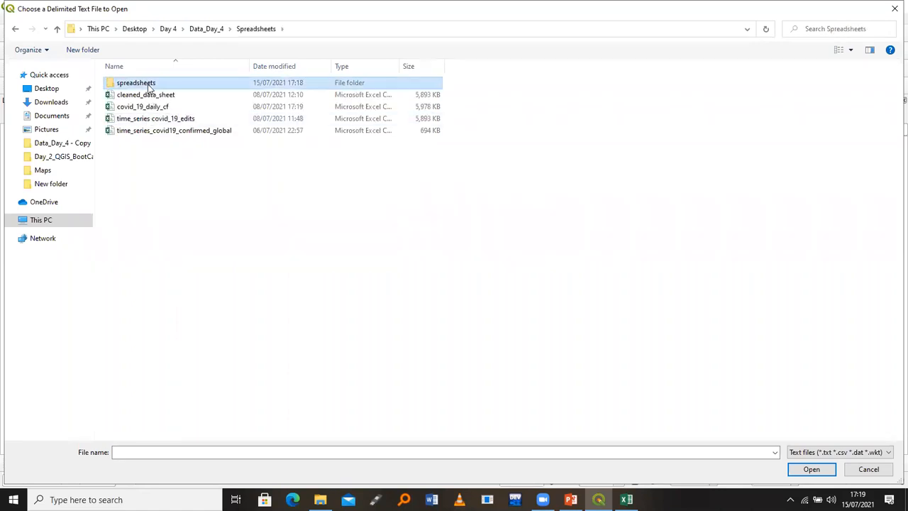
{"action": "double_click", "coordinate": [149, 83]}
{"action": "left_click", "coordinate": [149, 83]}
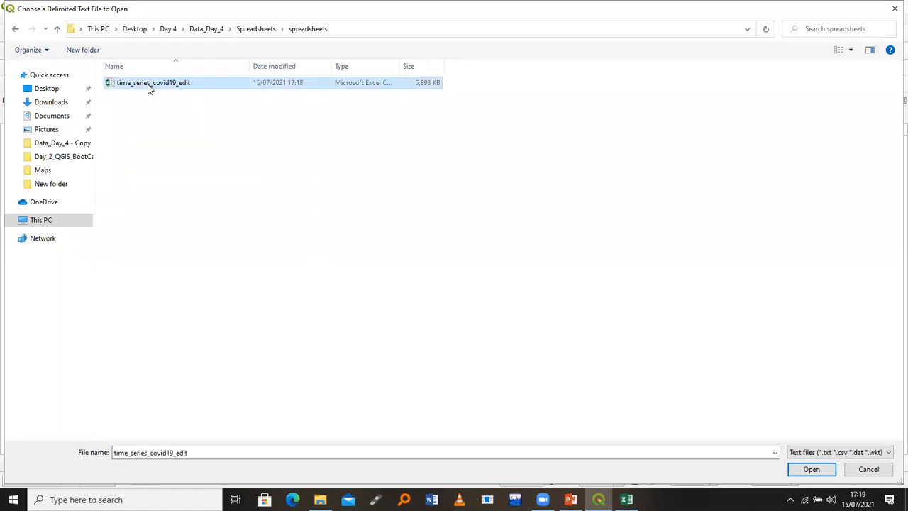
{"action": "left_click", "coordinate": [810, 468]}
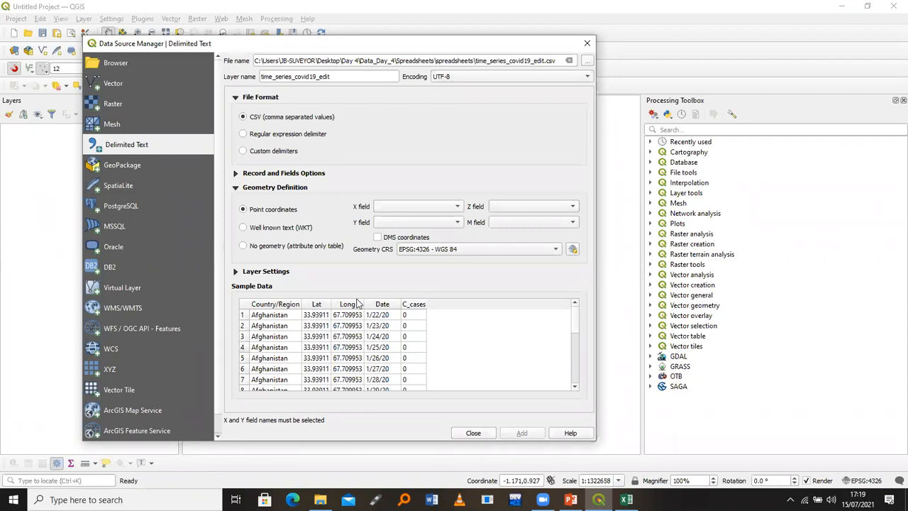
Set the import to No geometry, then open time_series_covid19_confirmed_global in Excel
{"action": "left_click", "coordinate": [243, 246]}
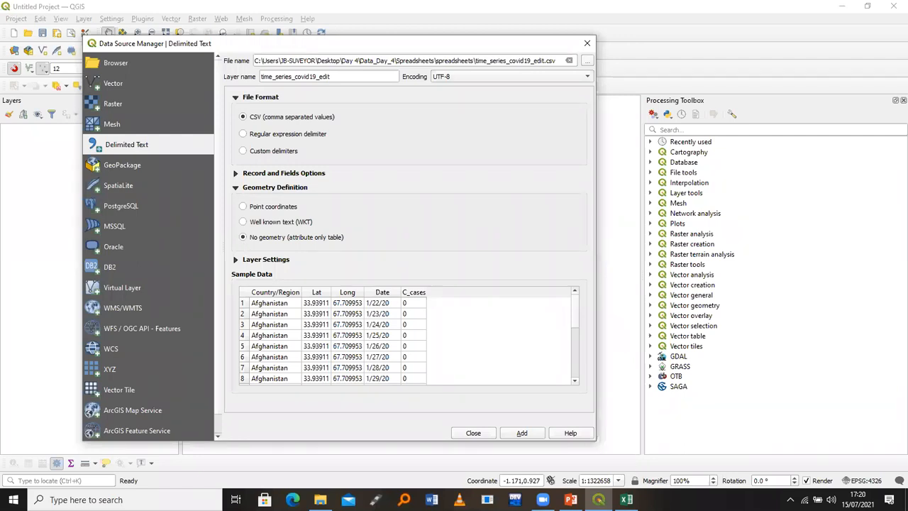
{"action": "left_click", "coordinate": [626, 500]}
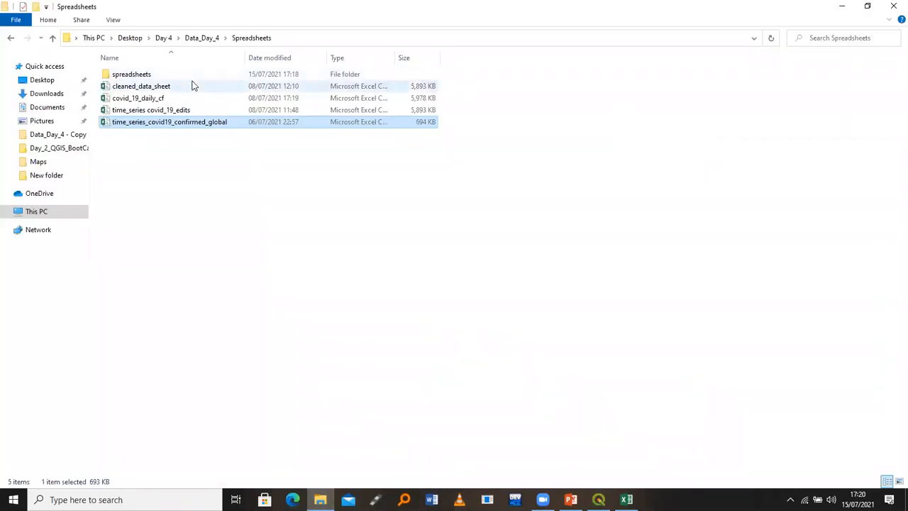
{"action": "double_click", "coordinate": [194, 121]}
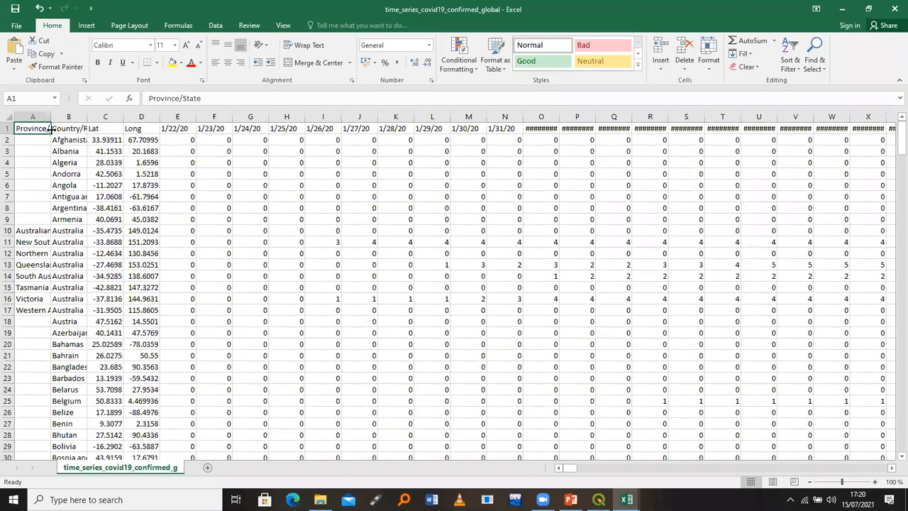
Select the entire time_series_covid19_confirmed_global worksheet with Ctrl+A
{"action": "left_click_drag", "start_coordinate": [170, 128], "coordinate": [373, 114]}
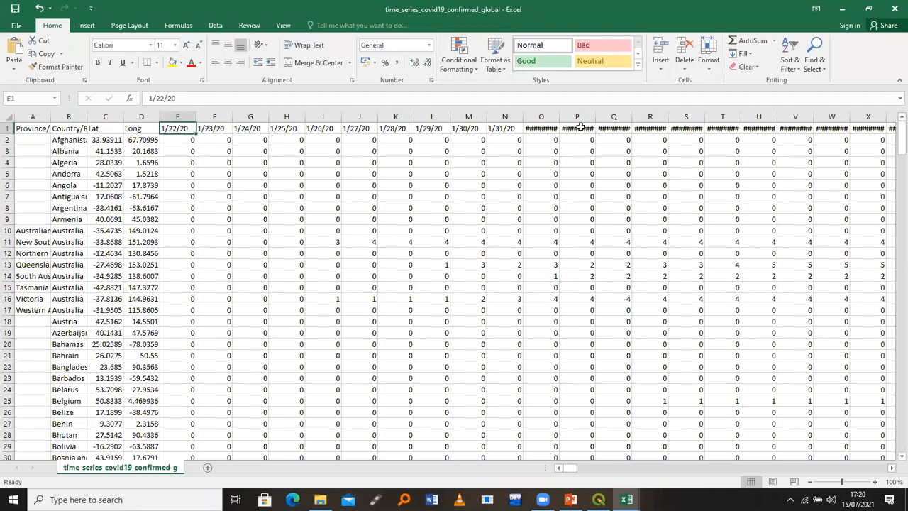
{"action": "left_click_drag", "start_coordinate": [880, 112], "coordinate": [895, 122]}
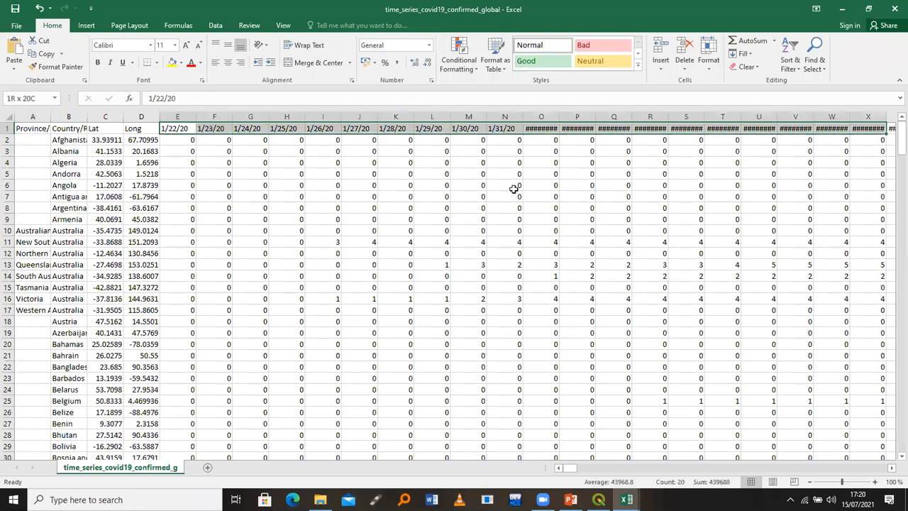
{"action": "left_click", "coordinate": [251, 227]}
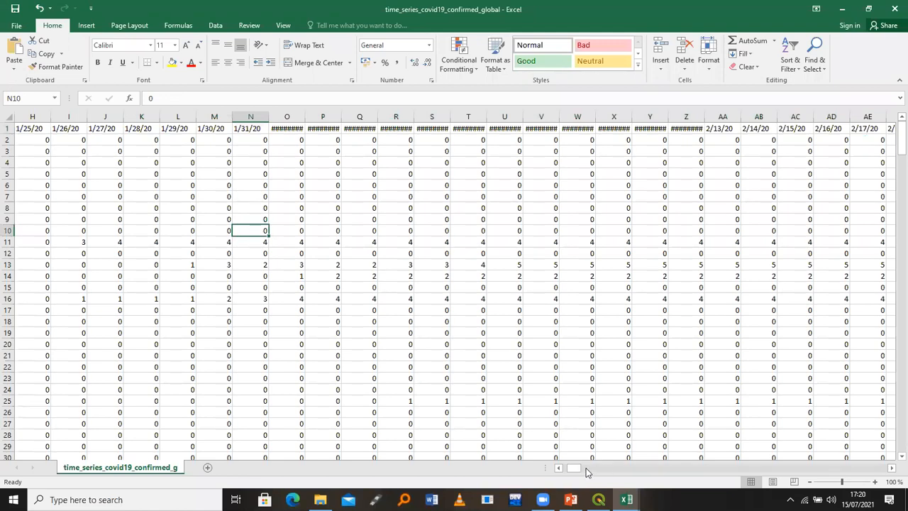
{"action": "scroll", "coordinate": [430, 374], "scroll_direction": "left", "scroll_amount": 3}
{"action": "left_click", "coordinate": [431, 377]}
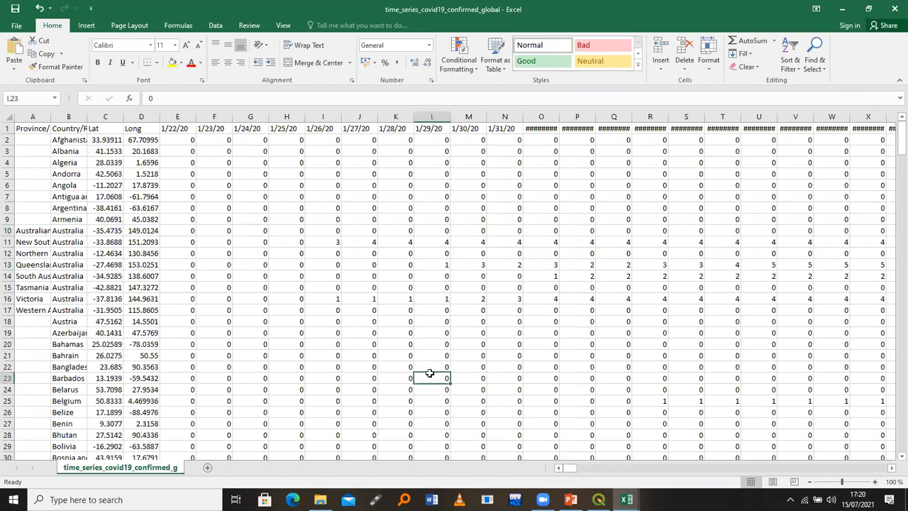
{"action": "key", "text": "ctrl+a"}
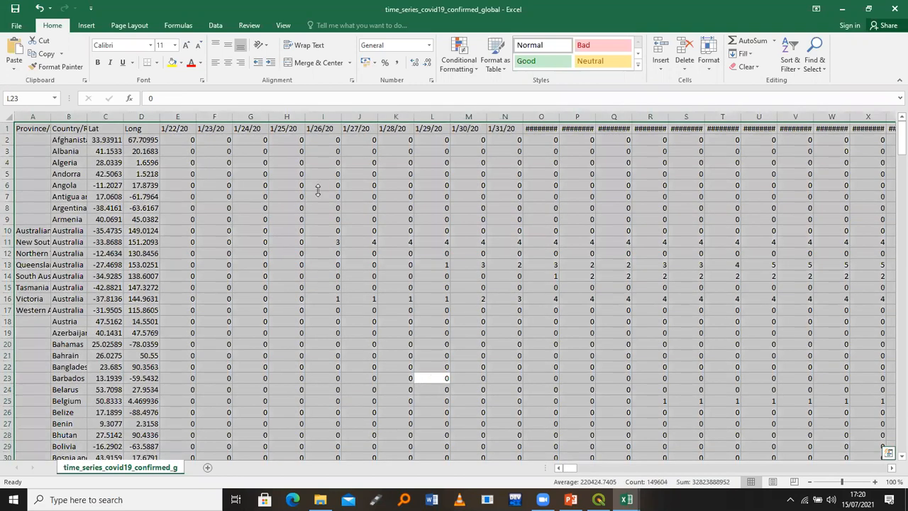
{"action": "left_click", "coordinate": [215, 25]}
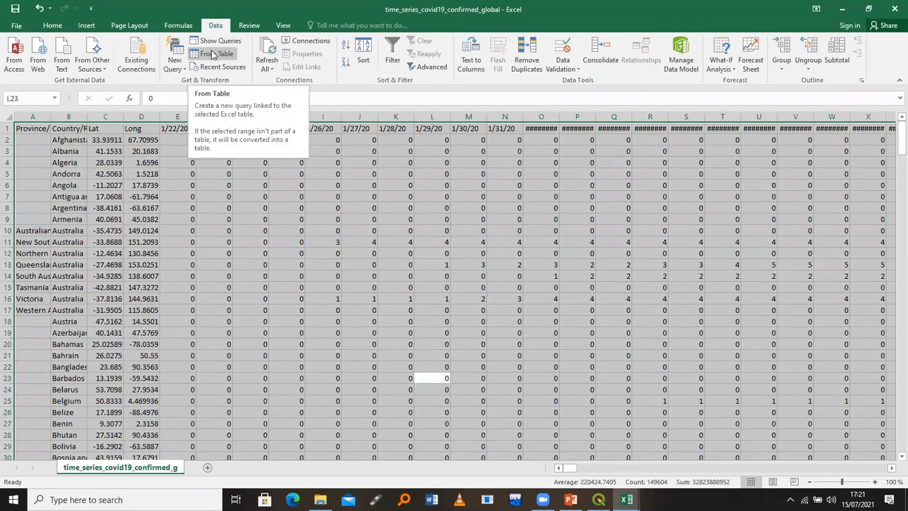
Create a table from $A$1:$TO$280 with headers via From Table, opening the Table1 query
{"action": "left_click", "coordinate": [211, 55]}
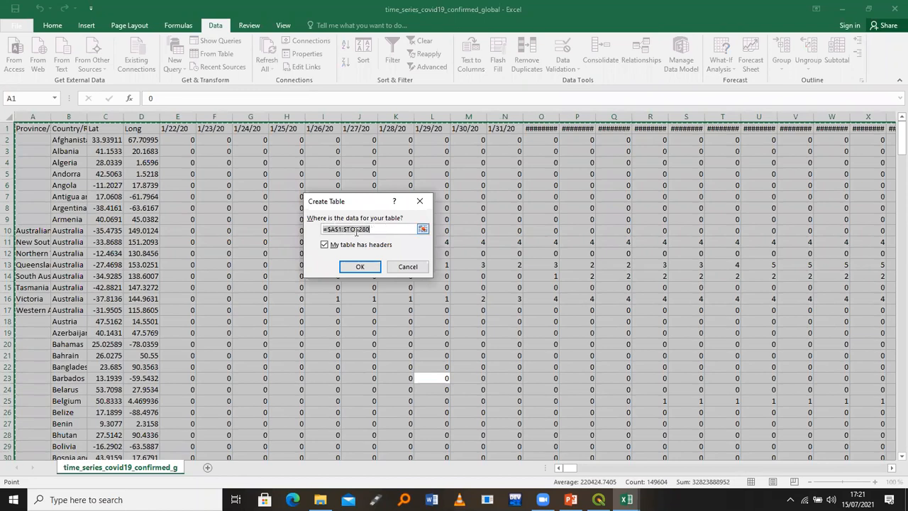
{"action": "left_click", "coordinate": [361, 266]}
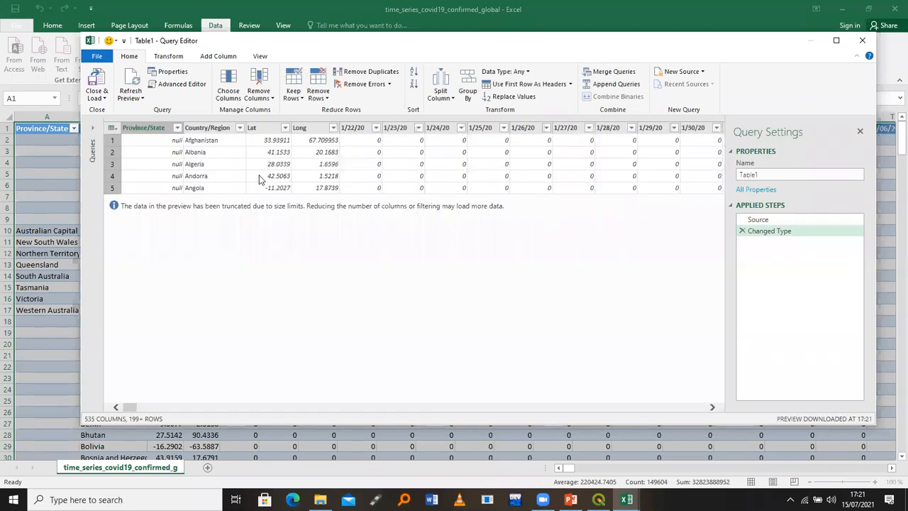
Select all query columns except Province/State, Country/Region, Lat and Long
{"action": "left_click", "coordinate": [259, 179]}
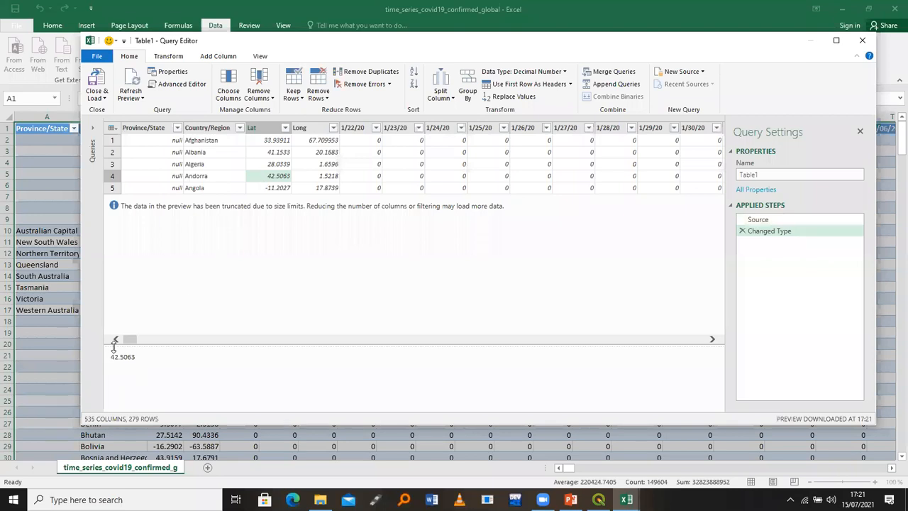
{"action": "left_click_drag", "start_coordinate": [140, 343], "coordinate": [612, 308]}
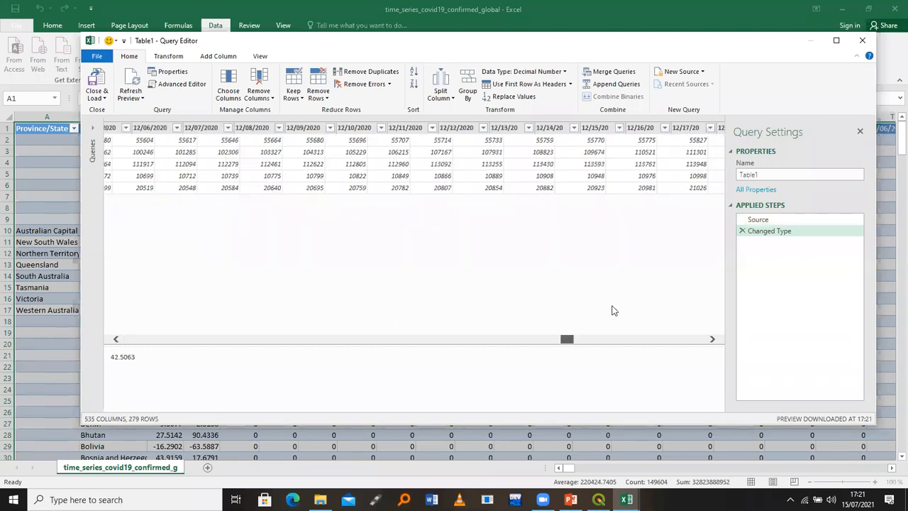
{"action": "left_click_drag", "start_coordinate": [555, 333], "coordinate": [192, 344]}
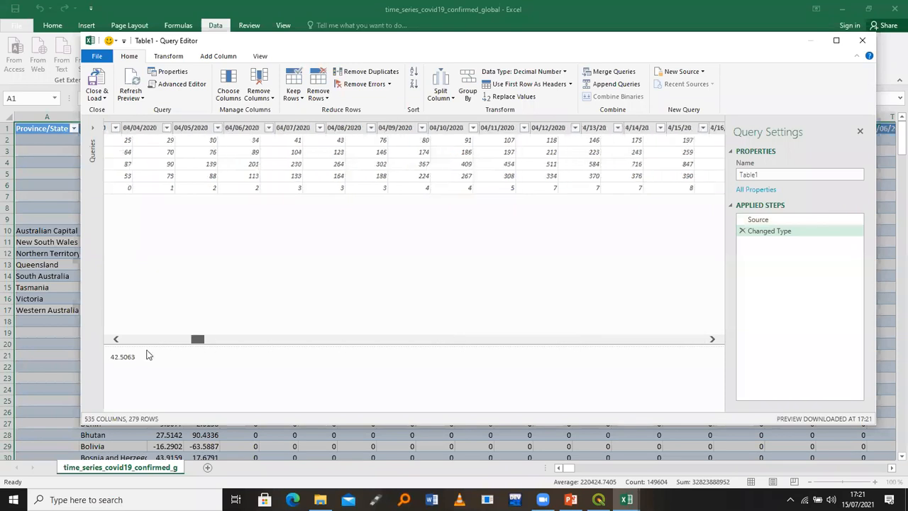
{"action": "left_click_drag", "start_coordinate": [85, 346], "coordinate": [85, 343]}
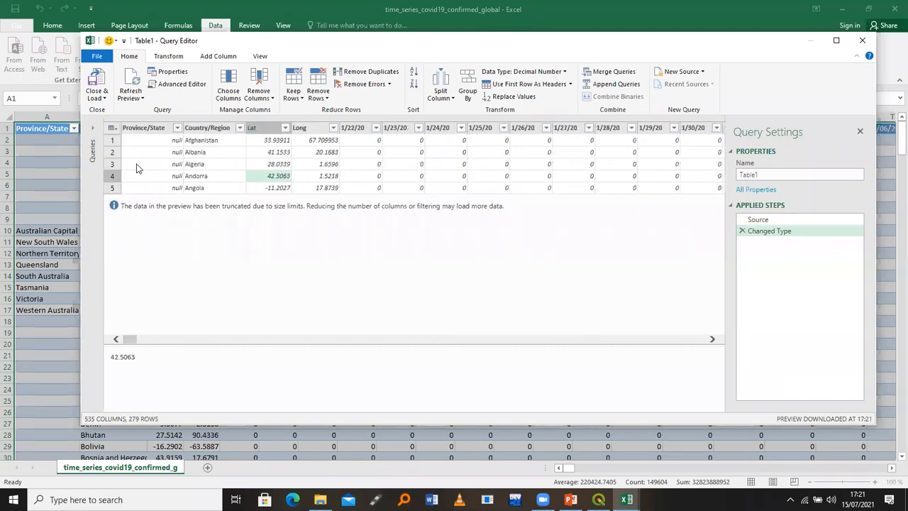
{"action": "left_click_drag", "start_coordinate": [561, 341], "coordinate": [718, 346]}
{"action": "left_click_drag", "start_coordinate": [463, 337], "coordinate": [105, 328]}
{"action": "key", "text": "ctrl+a"}
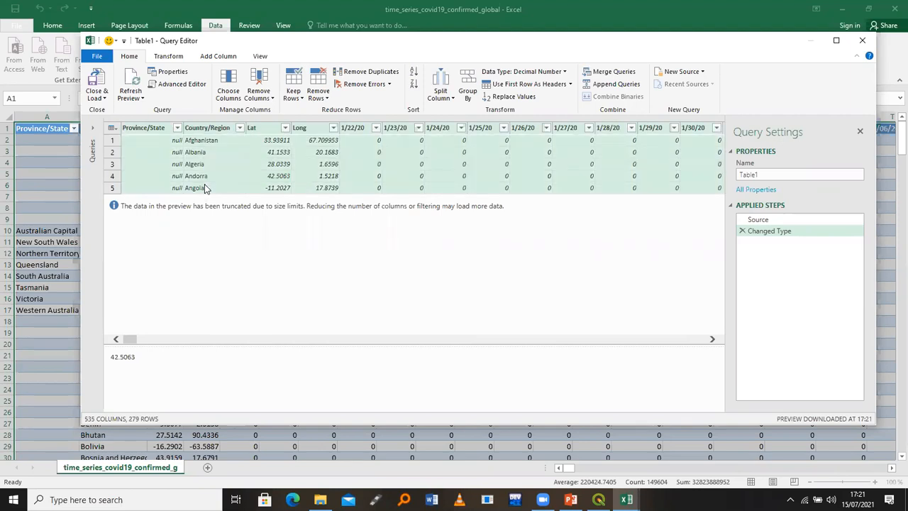
{"action": "left_click", "coordinate": [154, 130], "text": "ctrl"}
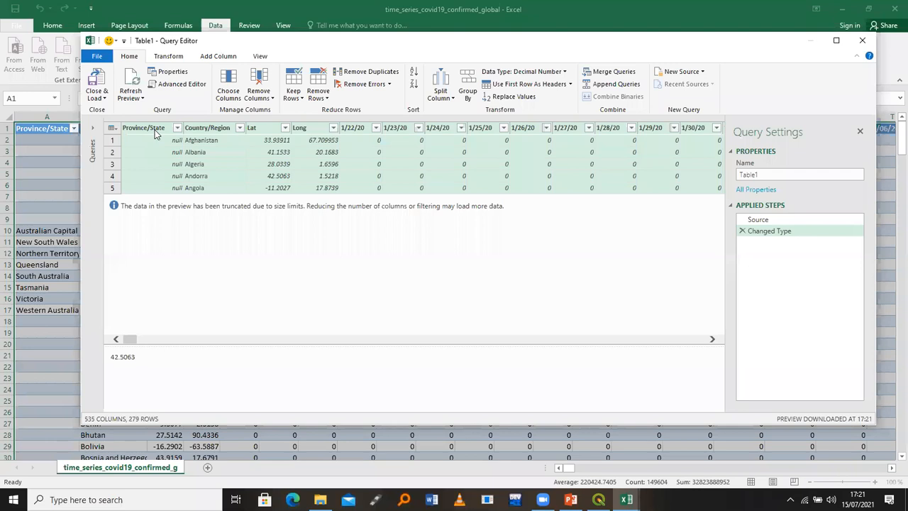
{"action": "left_click", "coordinate": [218, 129], "text": "ctrl"}
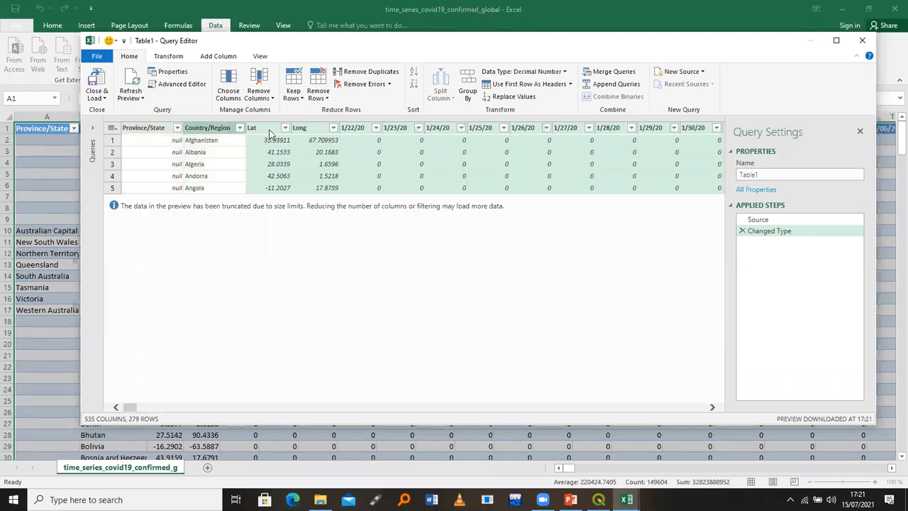
{"action": "left_click", "coordinate": [268, 132], "text": "ctrl"}
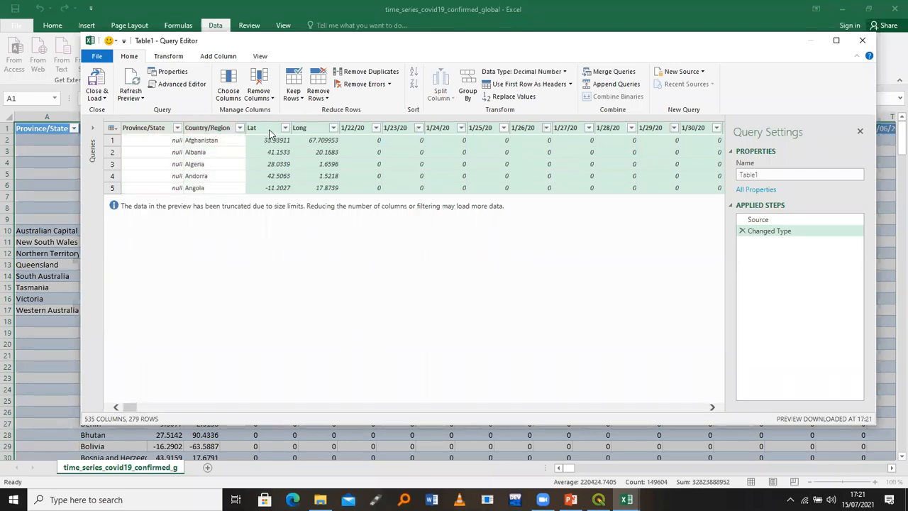
{"action": "left_click", "coordinate": [312, 132], "text": "ctrl"}
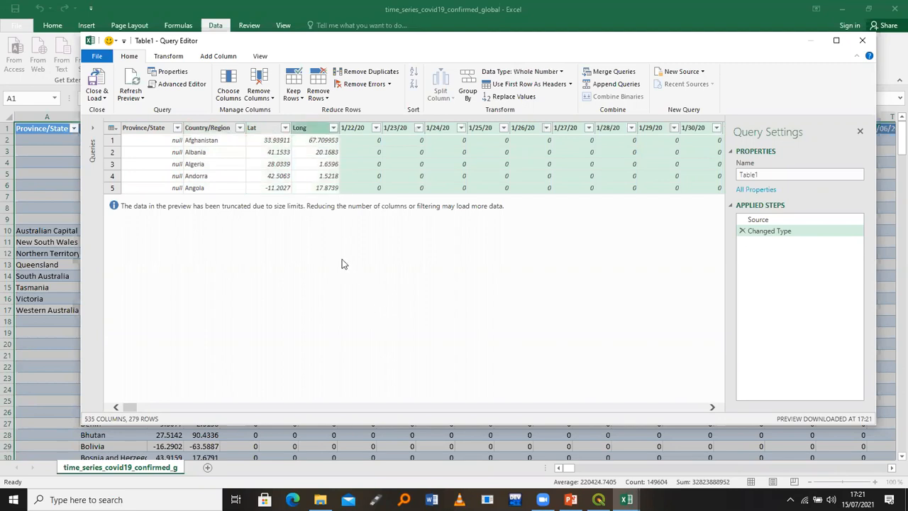
{"action": "left_click", "coordinate": [171, 58]}
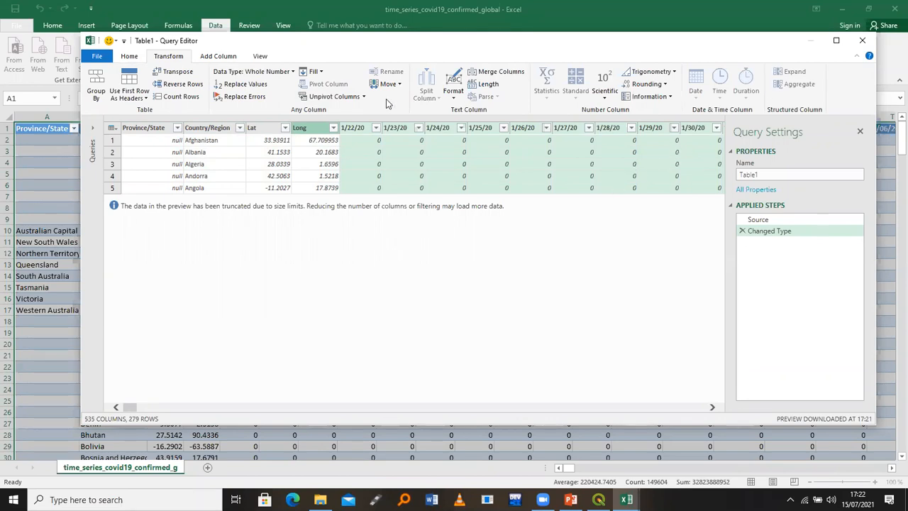
Unpivot the date columns, rename Attribute to Date and Value to Cum, then Close & Load
{"action": "left_click", "coordinate": [328, 96]}
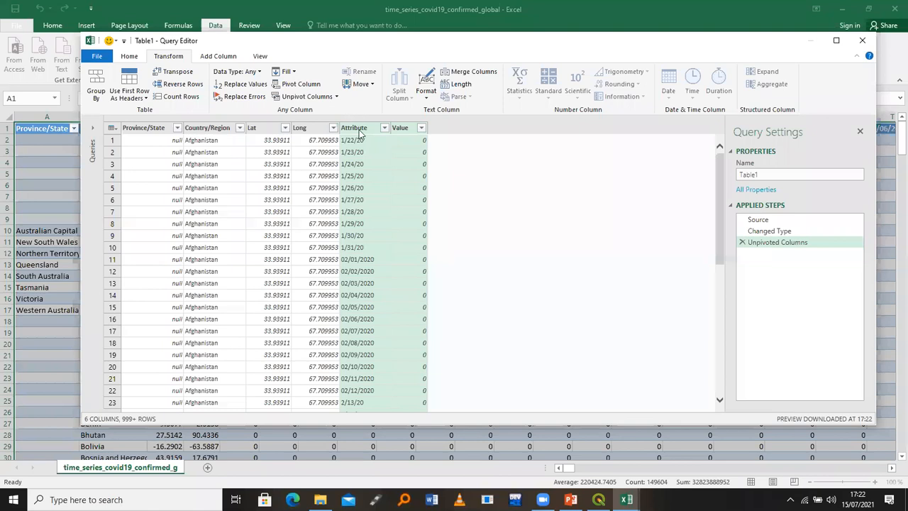
{"action": "double_click", "coordinate": [356, 129]}
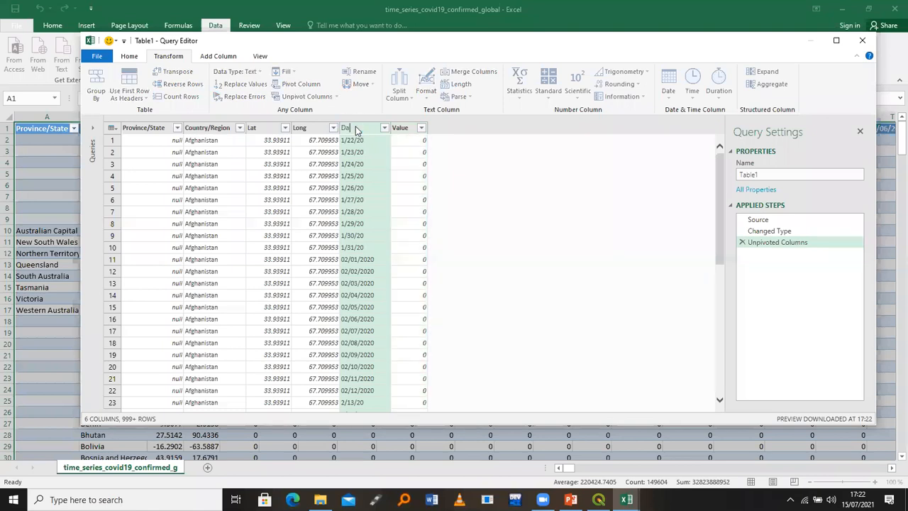
{"action": "type", "text": "Date"}
{"action": "left_click", "coordinate": [409, 127]}
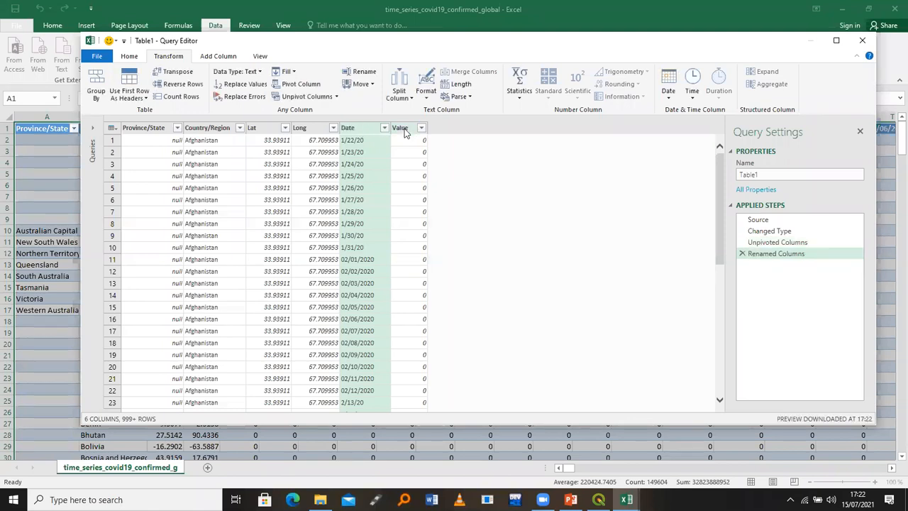
{"action": "double_click", "coordinate": [404, 130]}
{"action": "type", "text": "Cu"}
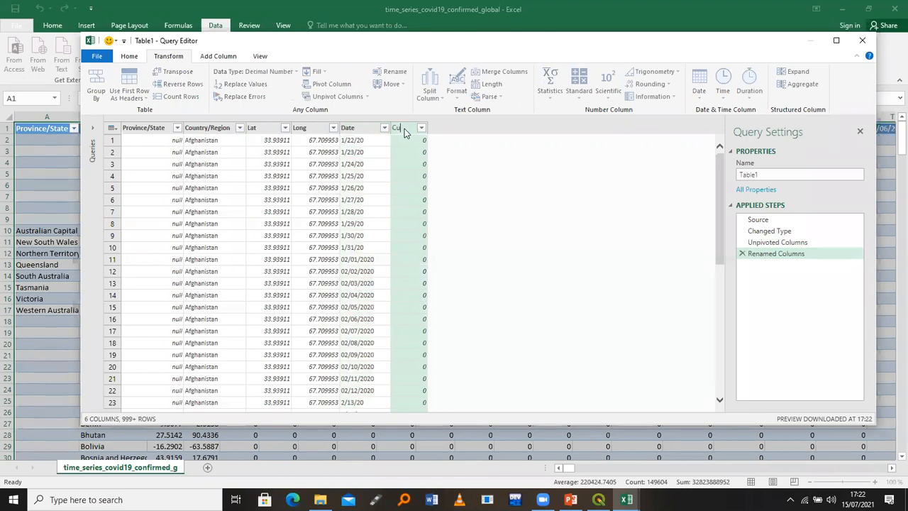
{"action": "type", "text": "m"}
{"action": "left_click", "coordinate": [128, 56]}
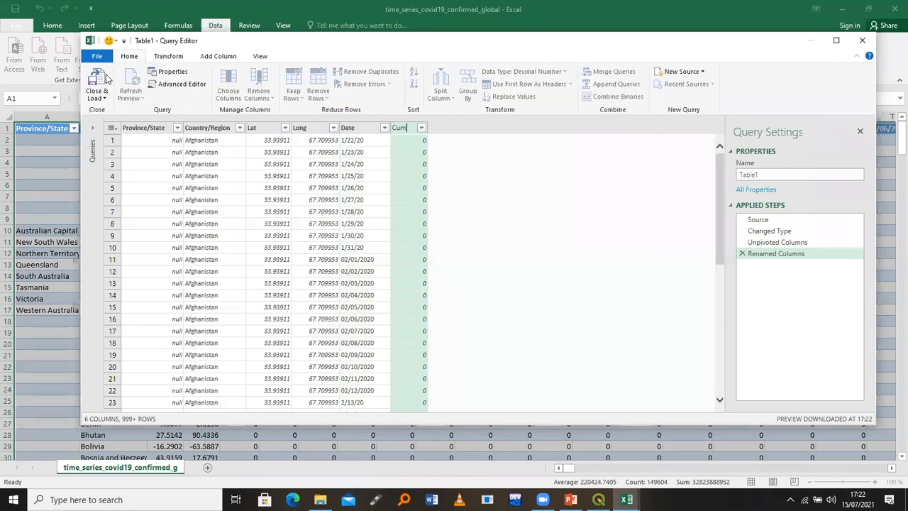
{"action": "left_click", "coordinate": [99, 84]}
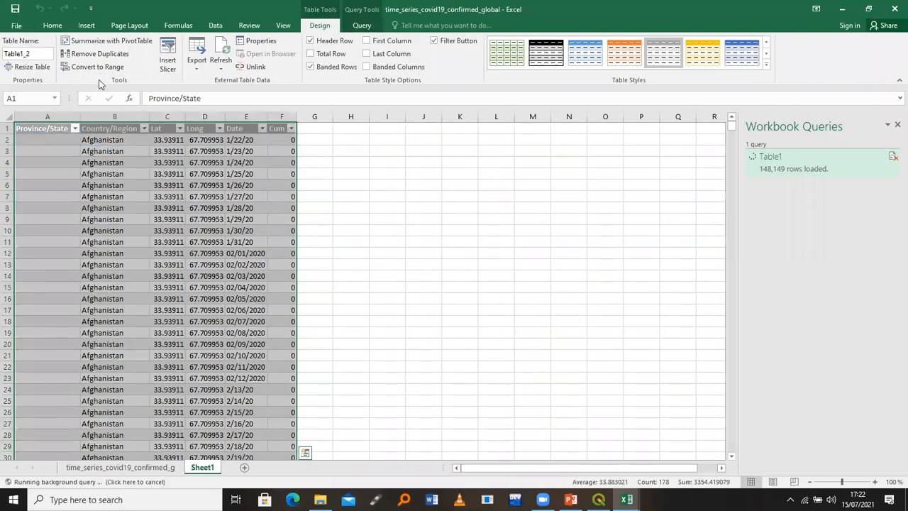
Delete the empty Province/State column (column A) from the loaded Sheet1 table
{"action": "left_click", "coordinate": [512, 218]}
{"action": "left_click", "coordinate": [96, 115]}
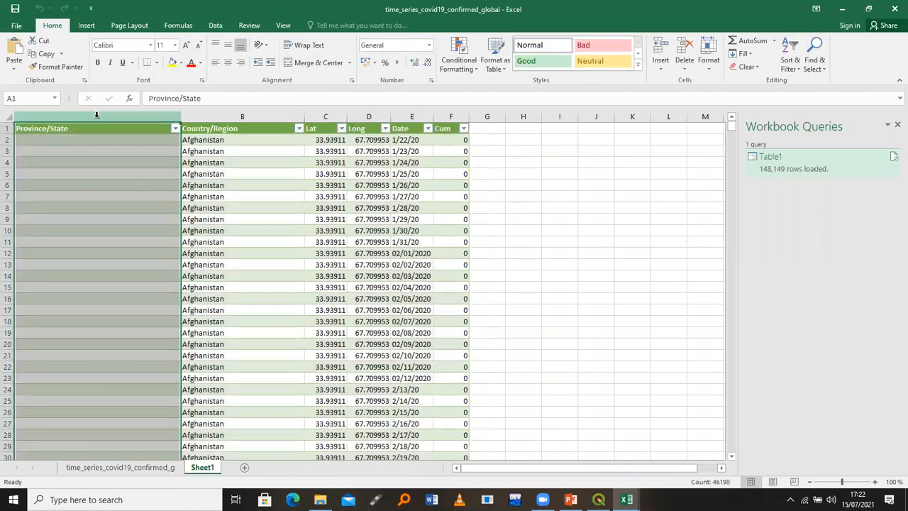
{"action": "right_click", "coordinate": [97, 115]}
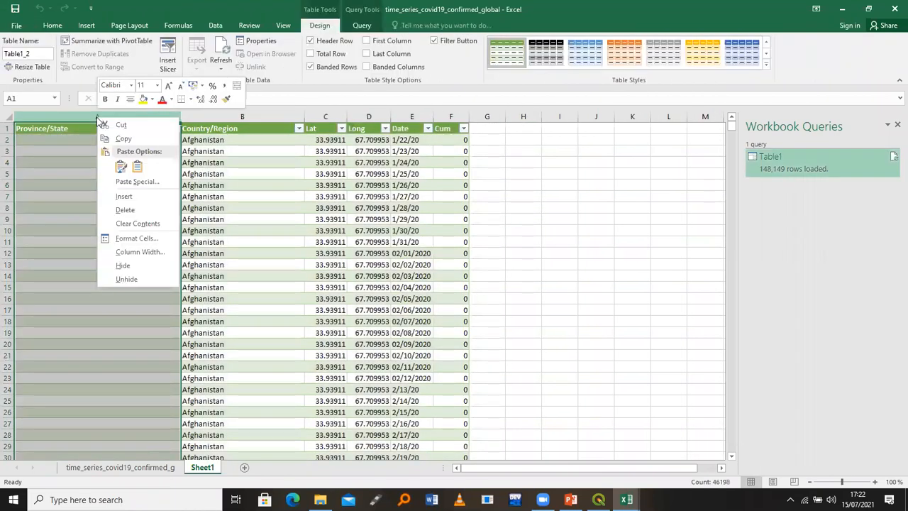
{"action": "left_click", "coordinate": [127, 210]}
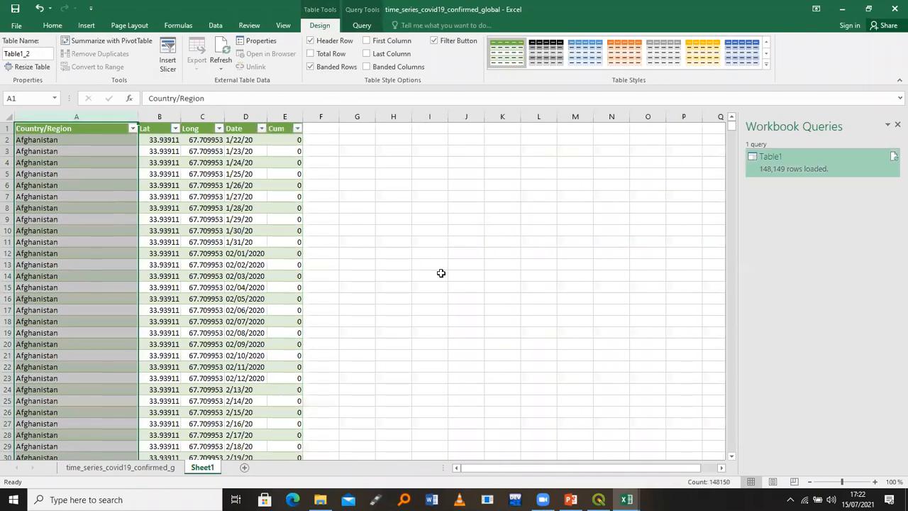
{"action": "left_click", "coordinate": [441, 273]}
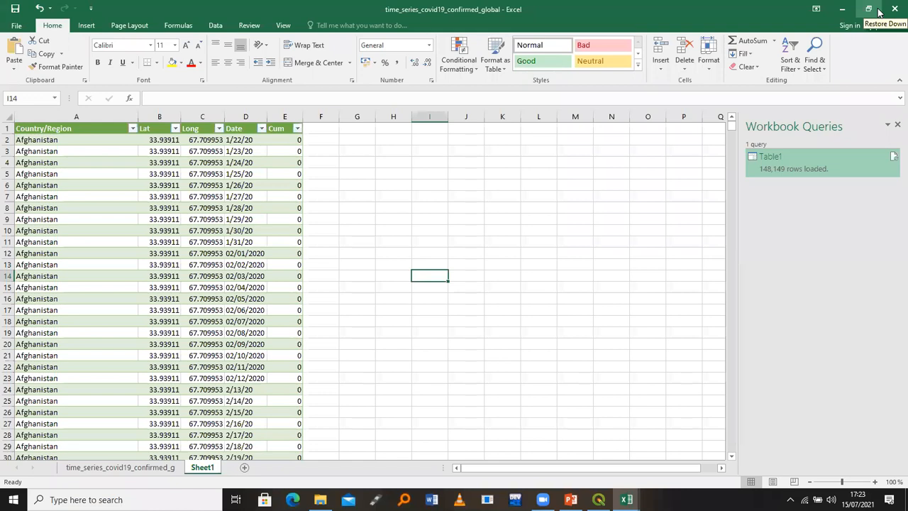
Close the Excel workbook without saving the changes
{"action": "left_click", "coordinate": [894, 9]}
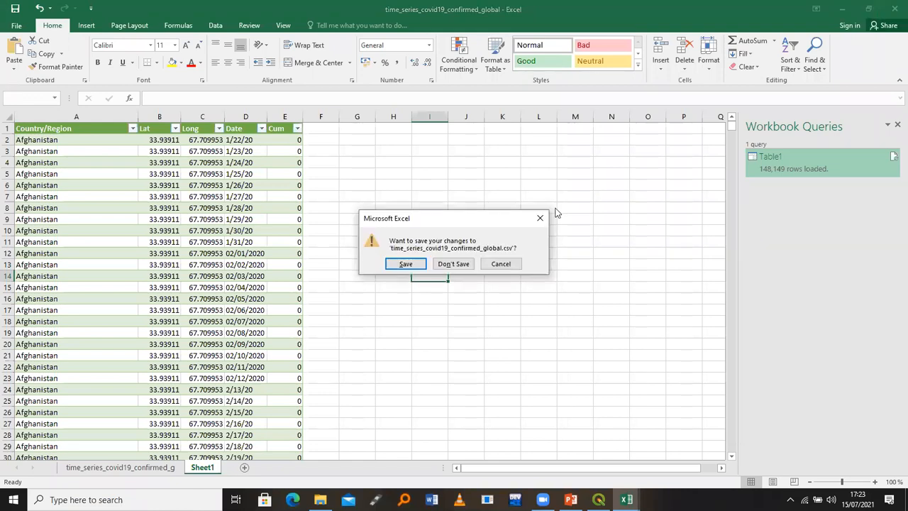
{"action": "left_click", "coordinate": [458, 266]}
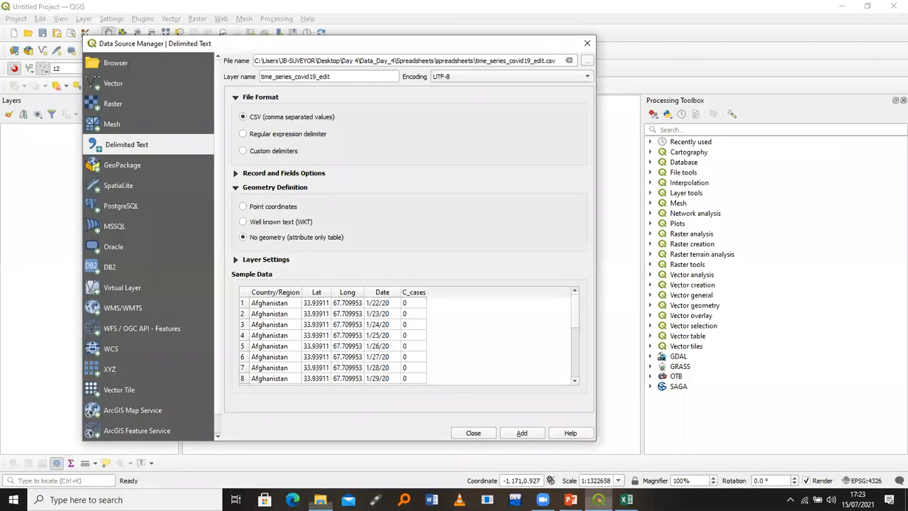
Close QGIS's Delimited Text import, returning to the empty untitled project
{"action": "left_click", "coordinate": [586, 47]}
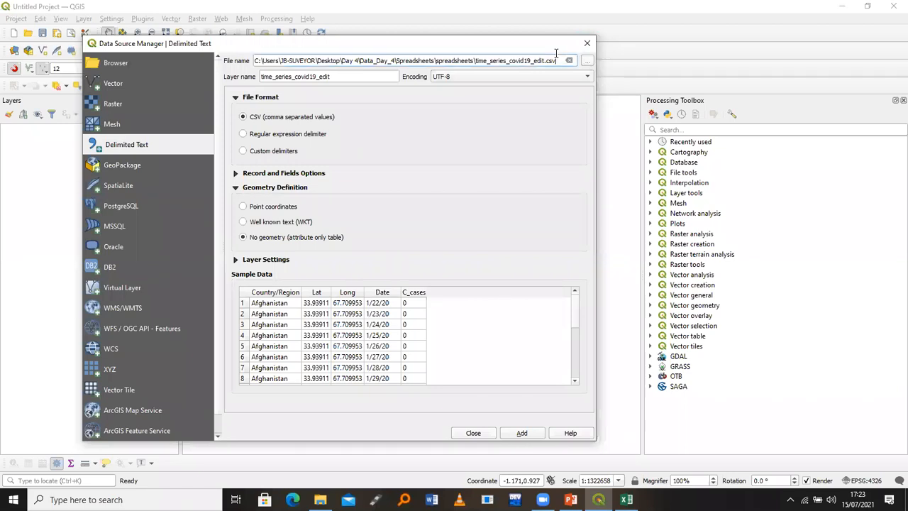
{"action": "triple_click", "coordinate": [556, 57]}
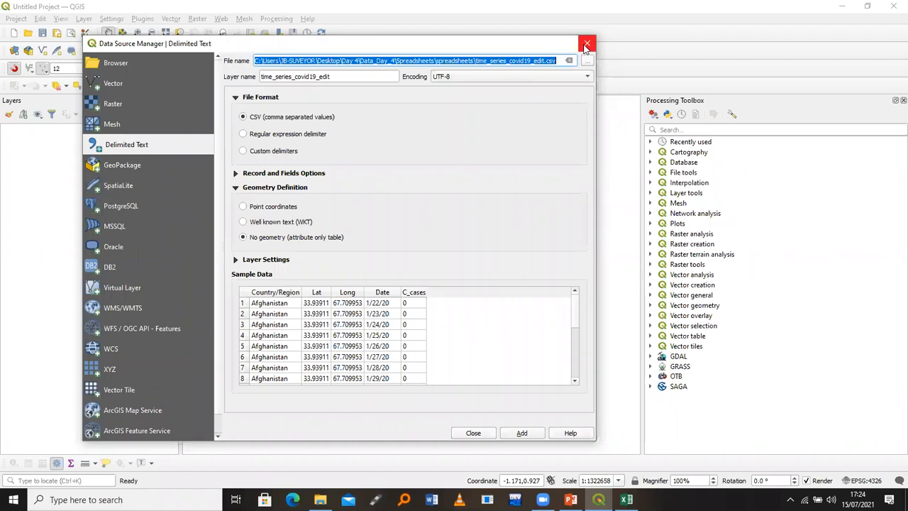
{"action": "left_click", "coordinate": [585, 45]}
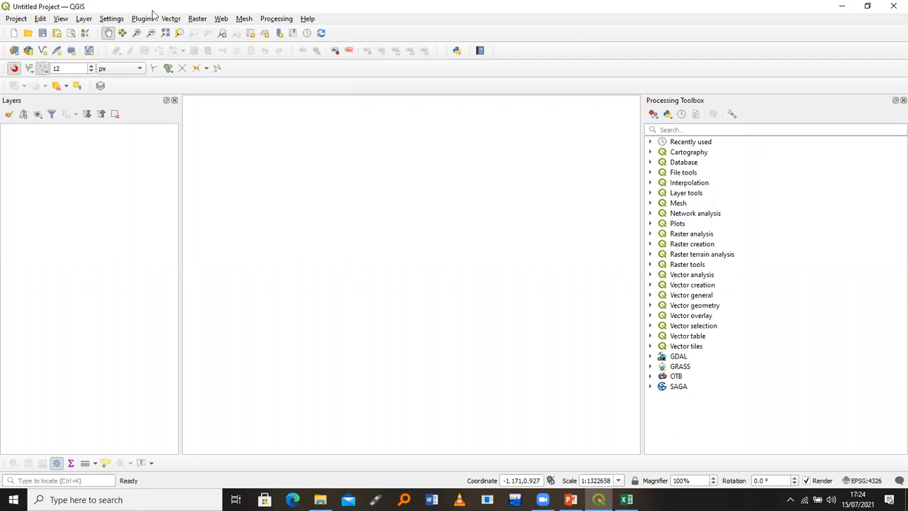
Start a Delimited Text Layer import and select time_series_covid19_edit.csv as its file
{"action": "left_click", "coordinate": [83, 20]}
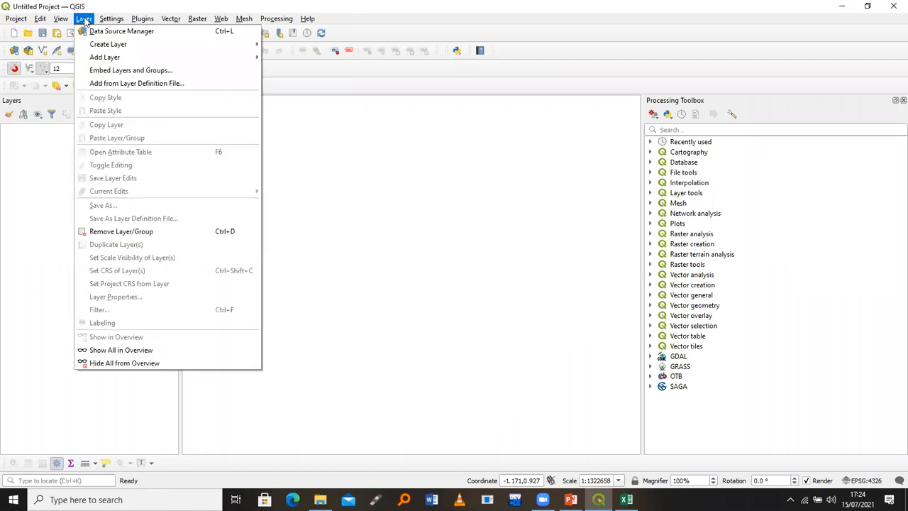
{"action": "mouse_move", "coordinate": [135, 58]}
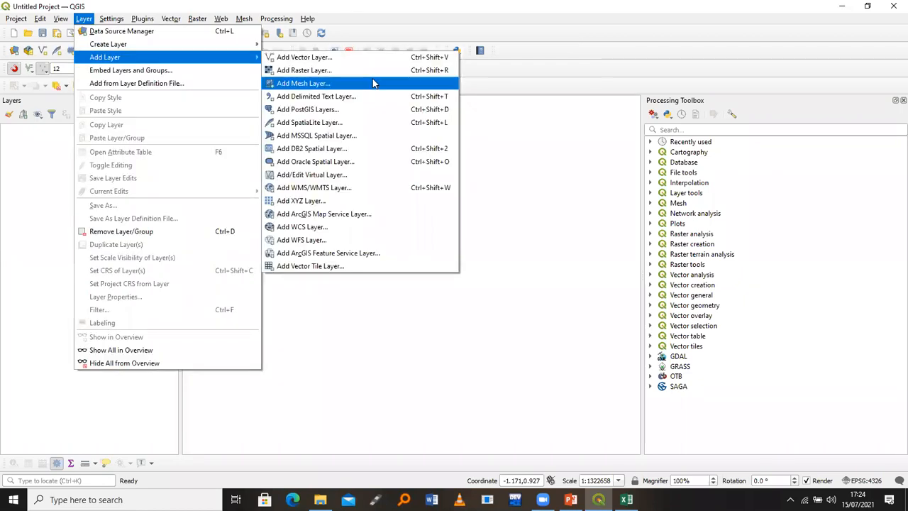
{"action": "left_click", "coordinate": [331, 97]}
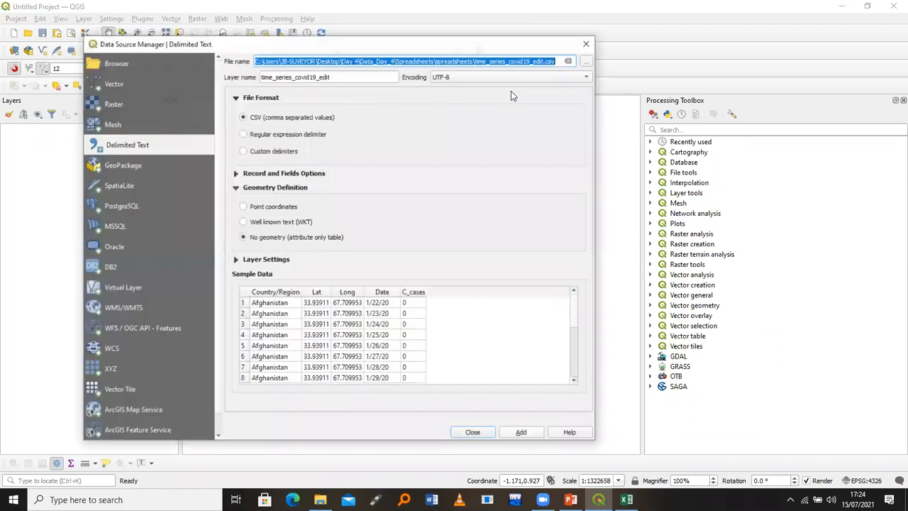
{"action": "left_click", "coordinate": [586, 62]}
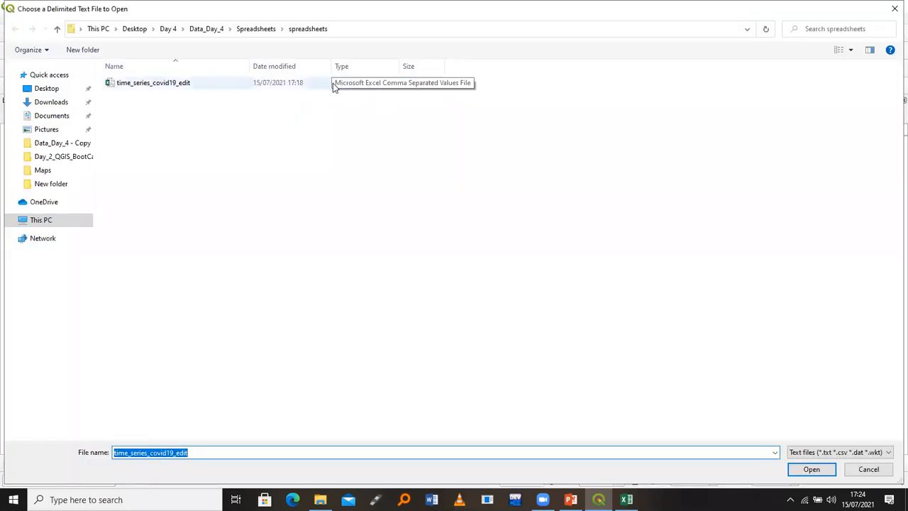
{"action": "left_click", "coordinate": [314, 85]}
{"action": "left_click", "coordinate": [809, 472]}
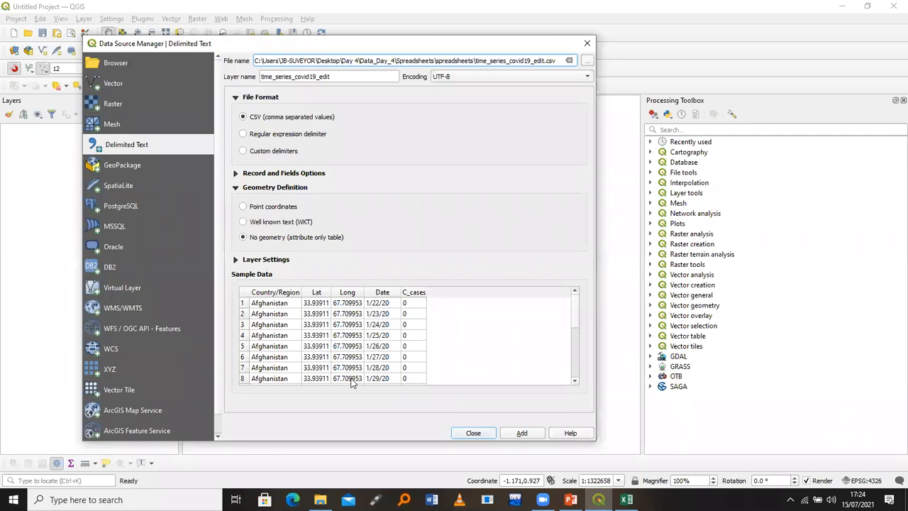
Set the import to No geometry and add the layer to the project
{"action": "left_click", "coordinate": [243, 206]}
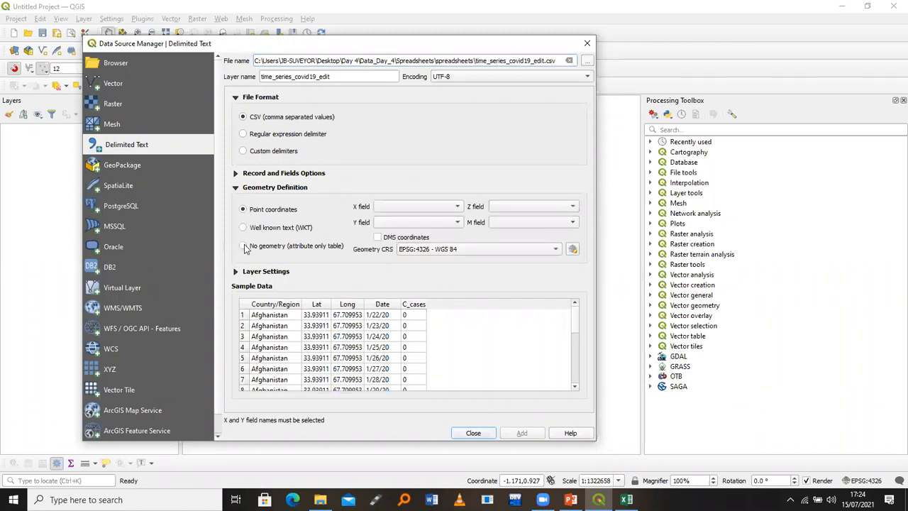
{"action": "left_click", "coordinate": [244, 246]}
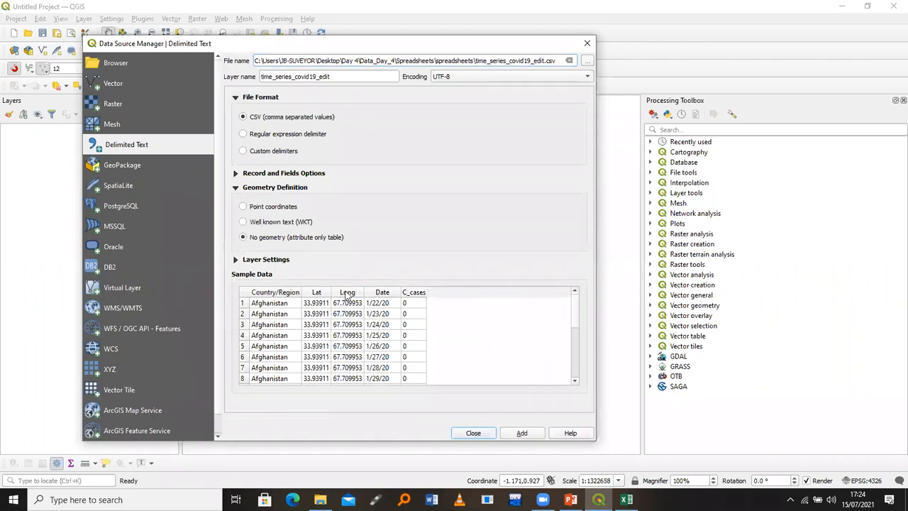
{"action": "left_click", "coordinate": [521, 433]}
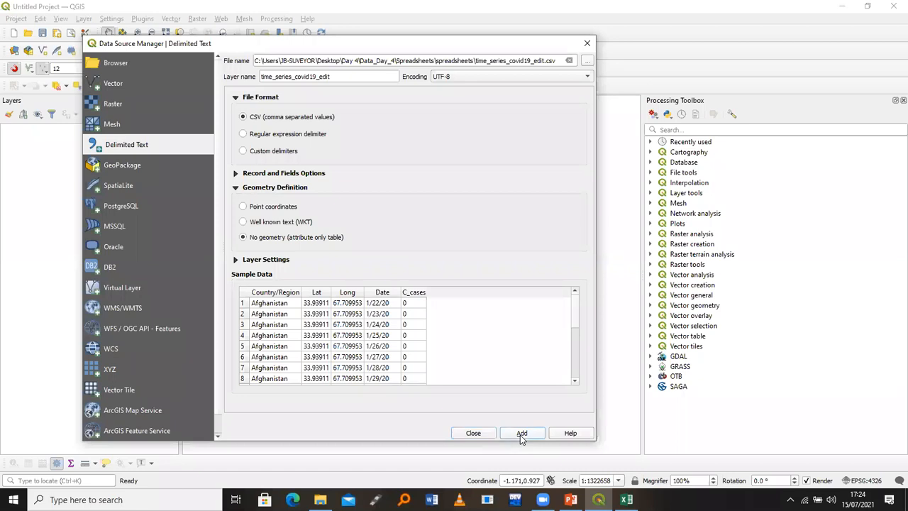
{"action": "left_click", "coordinate": [478, 435]}
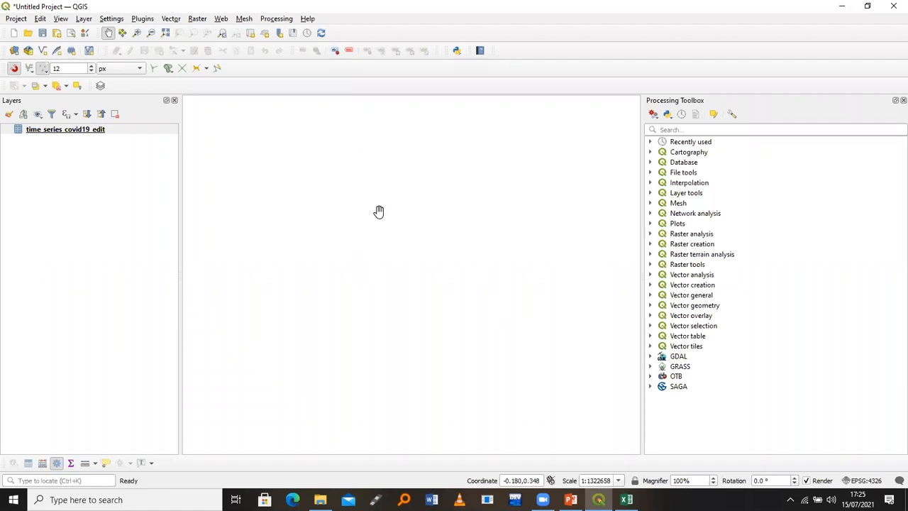
Open the time_series_covid19_edit attribute table, then show the Excel workbook's Data tab
{"action": "left_click", "coordinate": [141, 136]}
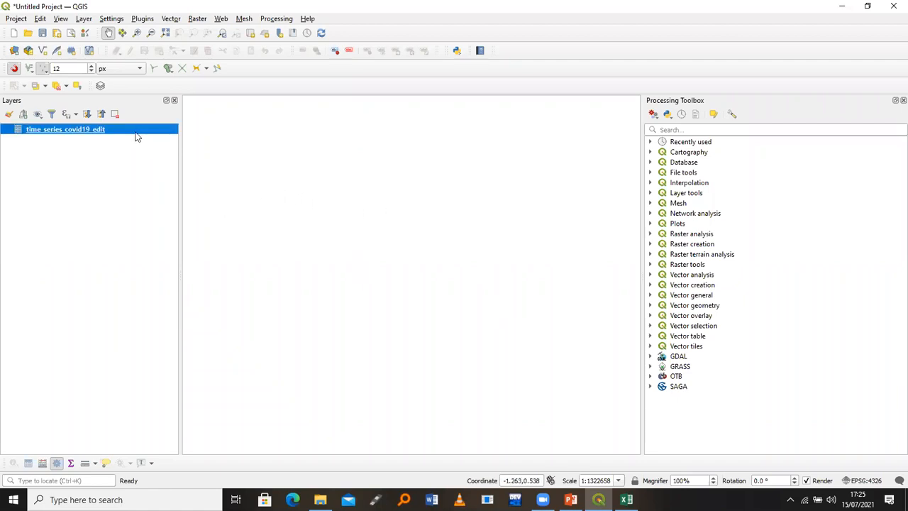
{"action": "right_click", "coordinate": [137, 136]}
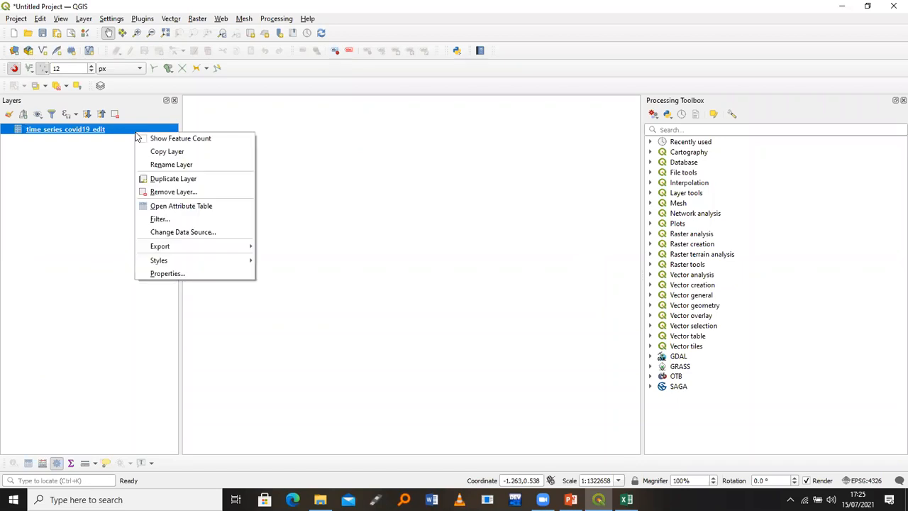
{"action": "left_click", "coordinate": [171, 210]}
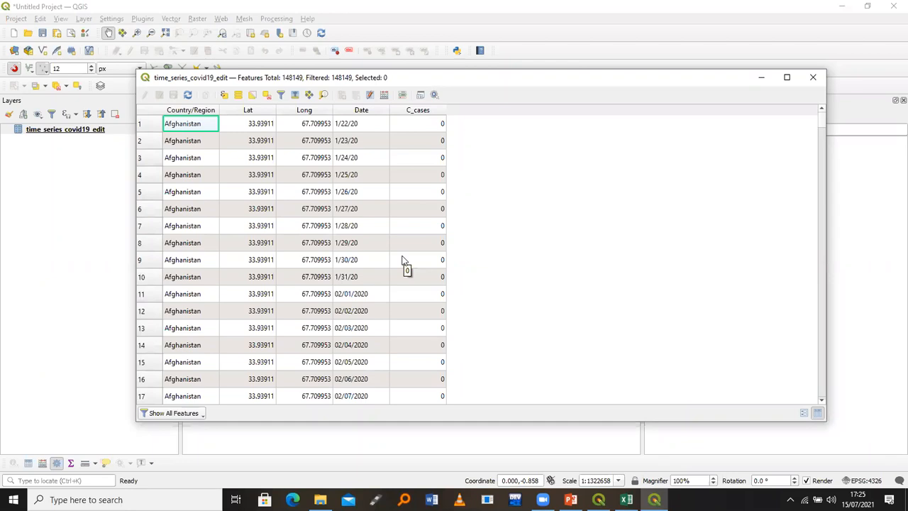
{"action": "left_click", "coordinate": [484, 59]}
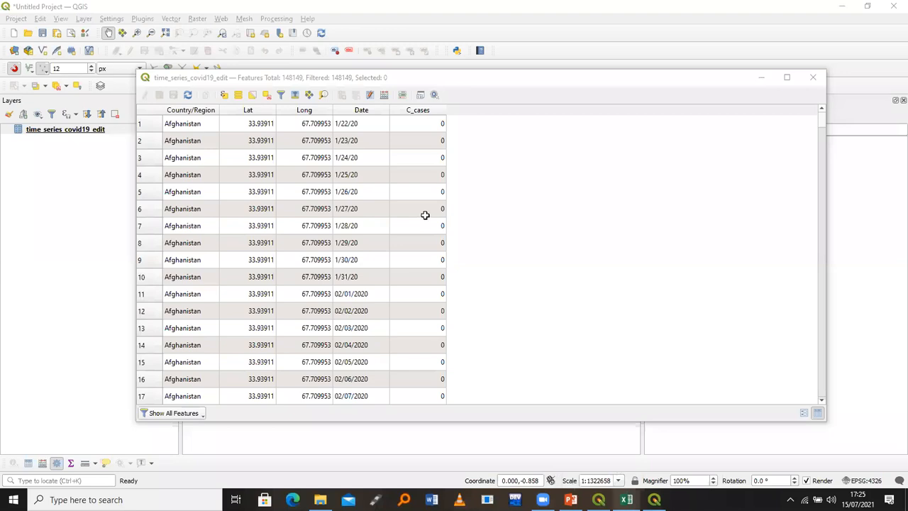
{"action": "key", "text": "alt+Tab"}
{"action": "left_click", "coordinate": [216, 26]}
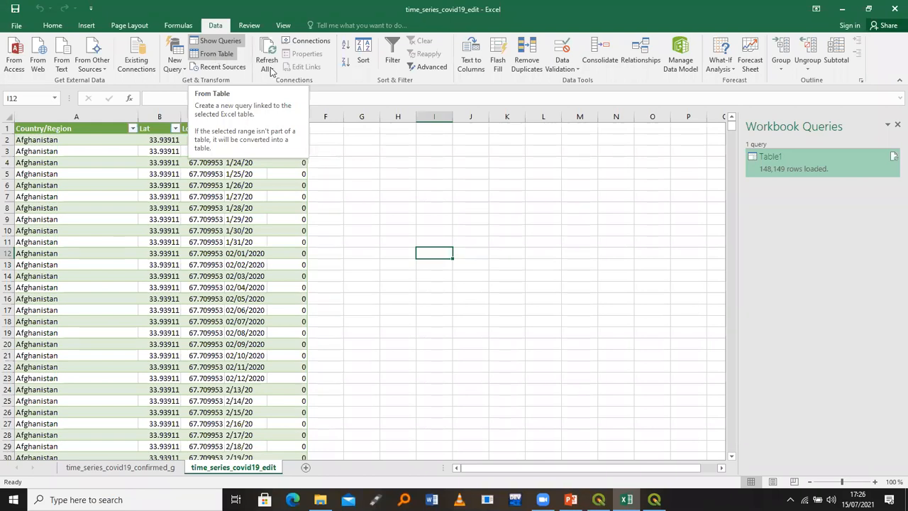
Bring the Spreadsheets folder window in File Explorer to the front
{"action": "mouse_move", "coordinate": [320, 499]}
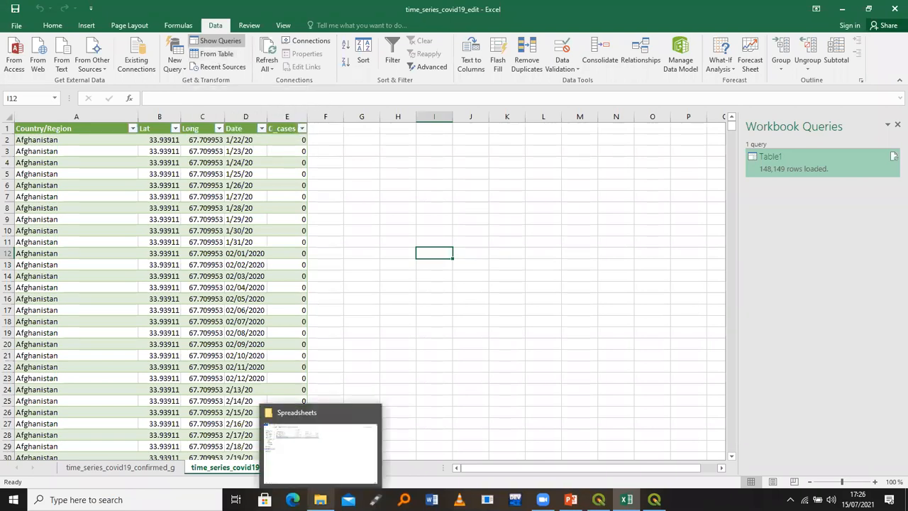
{"action": "left_click", "coordinate": [322, 472]}
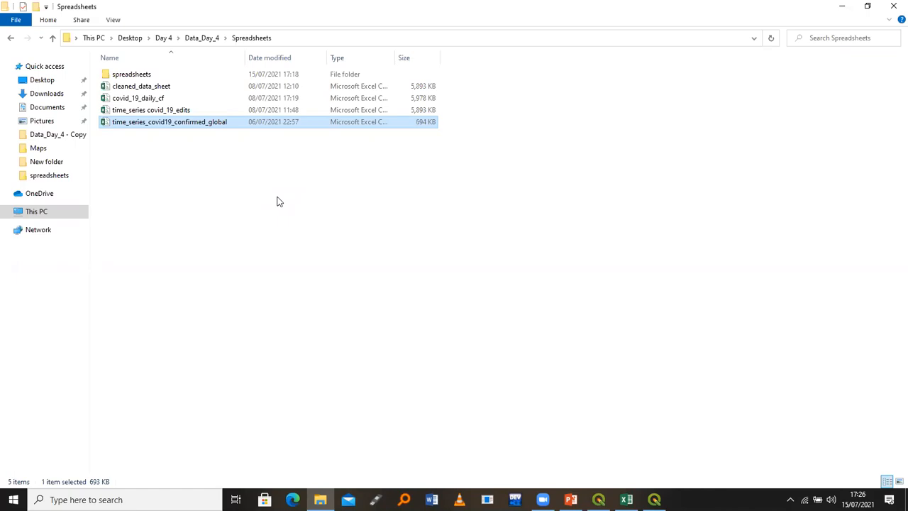
Open time_series covid_19_edits in Excel, then close both workbooks without saving
{"action": "left_click", "coordinate": [181, 112]}
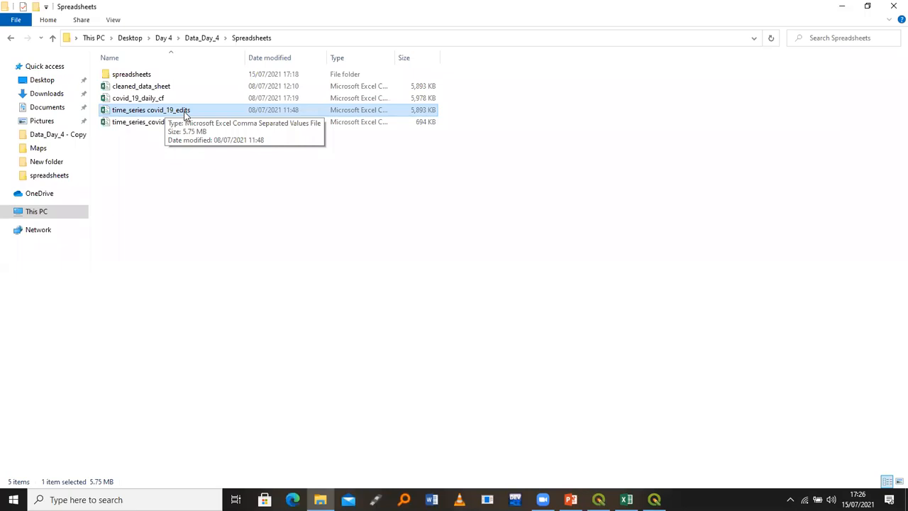
{"action": "double_click", "coordinate": [185, 111]}
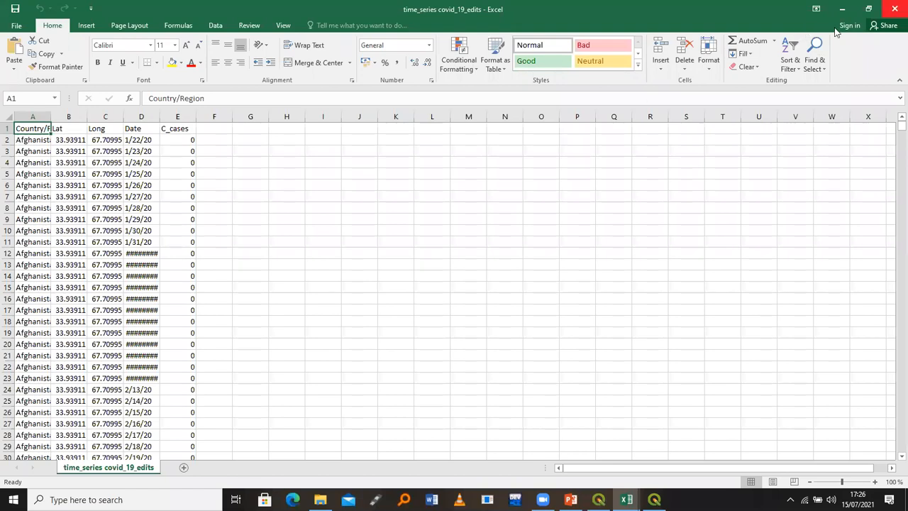
{"action": "left_click", "coordinate": [894, 9]}
{"action": "left_click", "coordinate": [894, 9]}
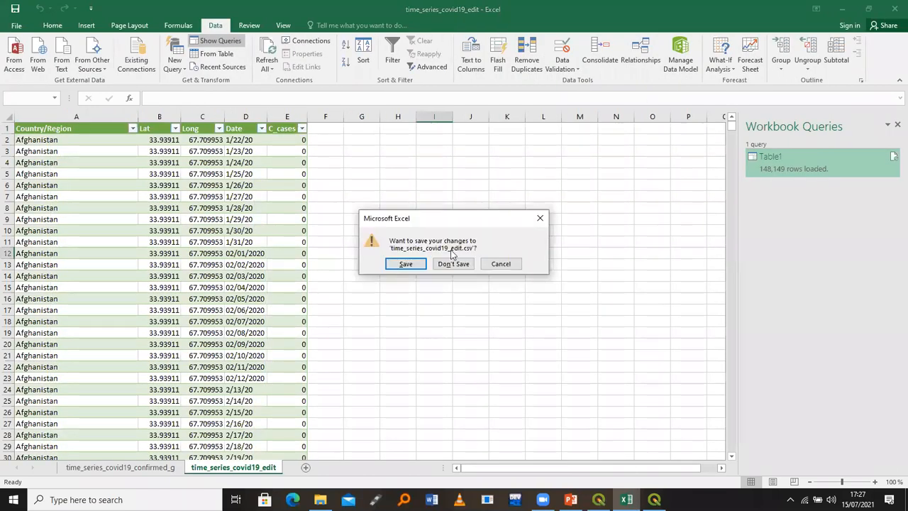
{"action": "left_click", "coordinate": [450, 263]}
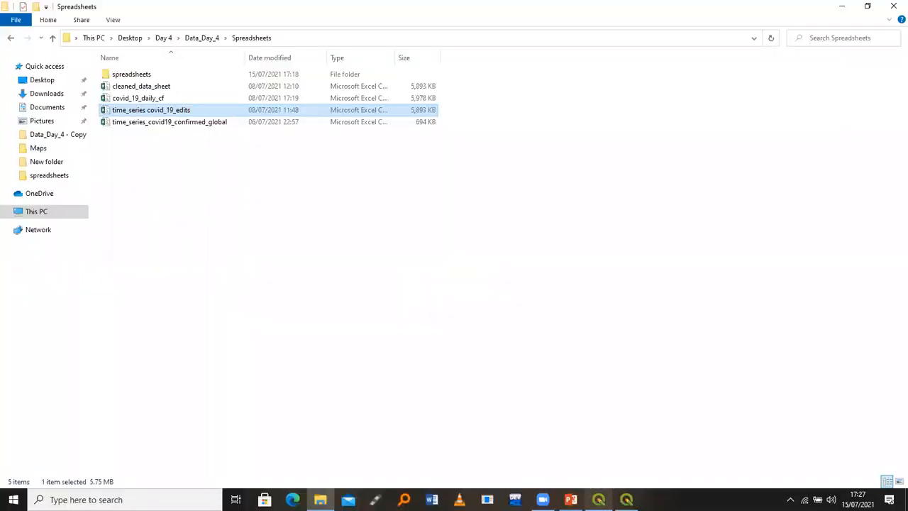
{"action": "left_click", "coordinate": [599, 499]}
Reopen the time_series_covid19_edit attribute table (F6) showing its 148,149 features
{"action": "key", "text": "F6"}
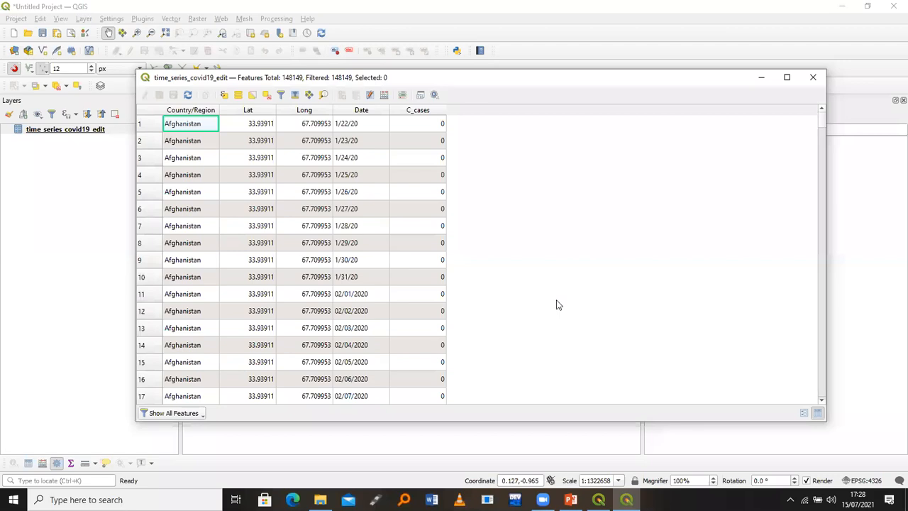
{"action": "left_click", "coordinate": [563, 49]}
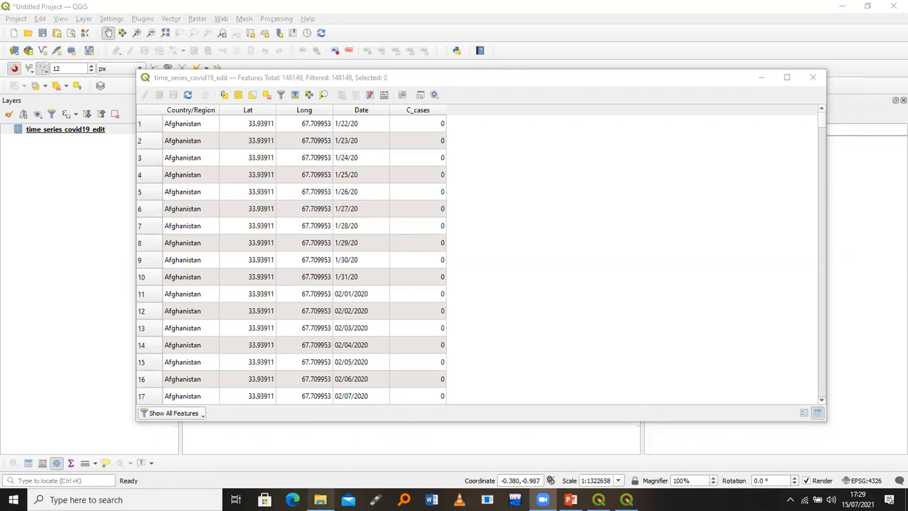
{"action": "mouse_move", "coordinate": [328, 467]}
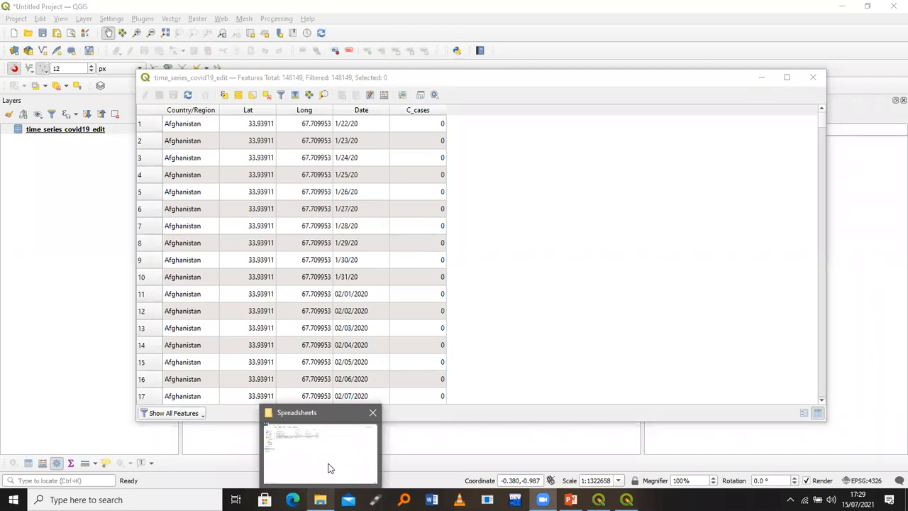
Bring up time_series covid_19_edits in Excel and show its Data tab
{"action": "left_click", "coordinate": [328, 467]}
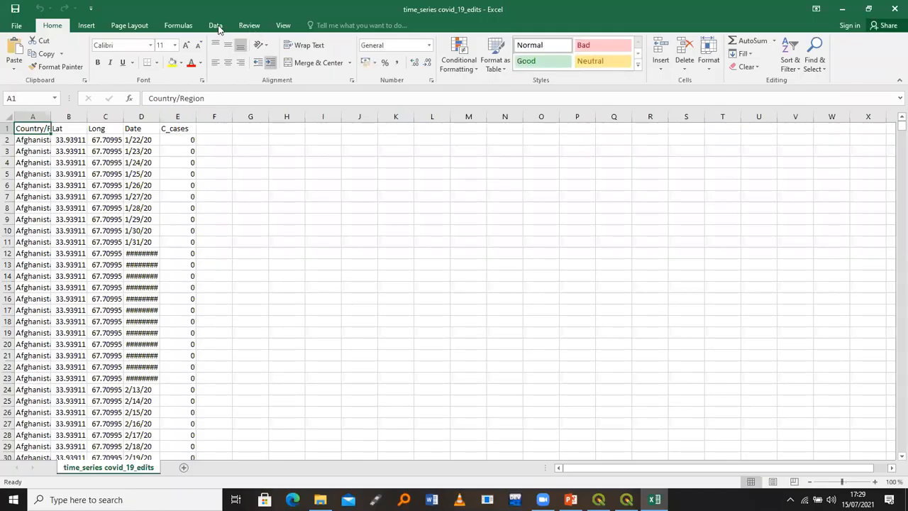
{"action": "left_click", "coordinate": [215, 27]}
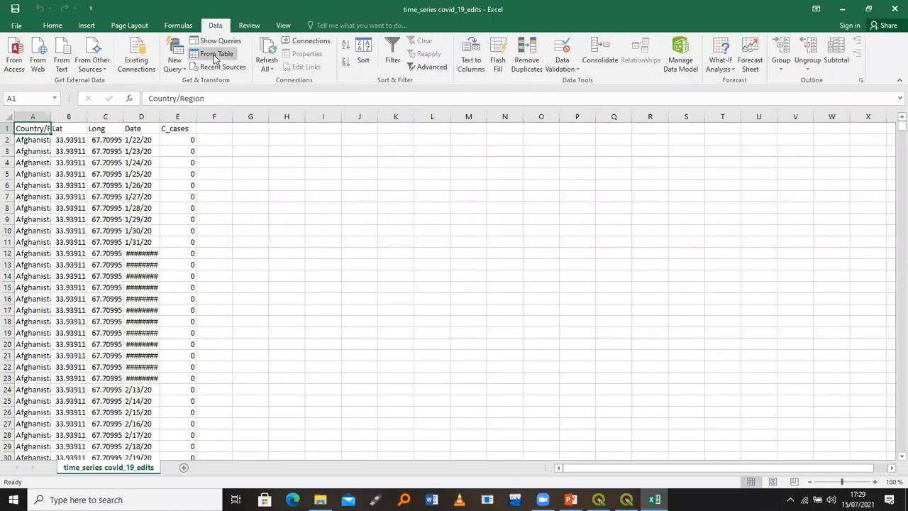
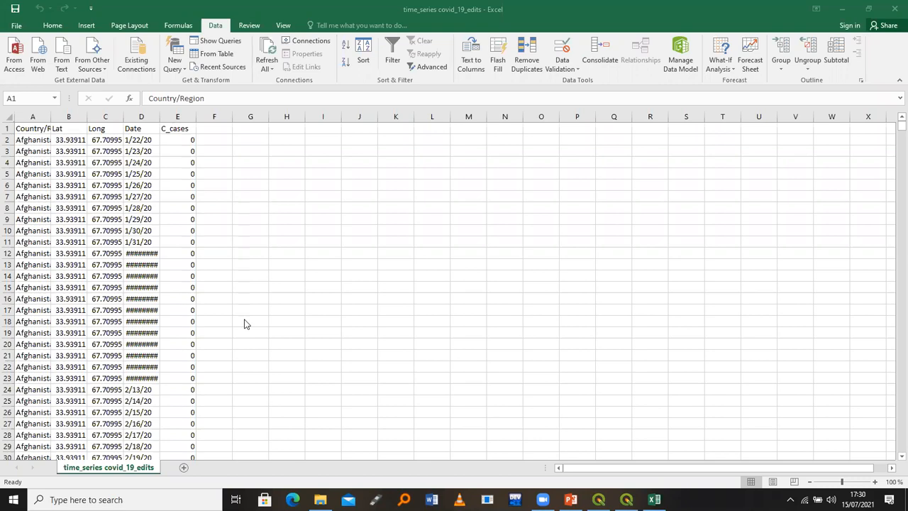
Switch from Excel to the Spreadsheets folder window in File Explorer
{"action": "left_click", "coordinate": [320, 499]}
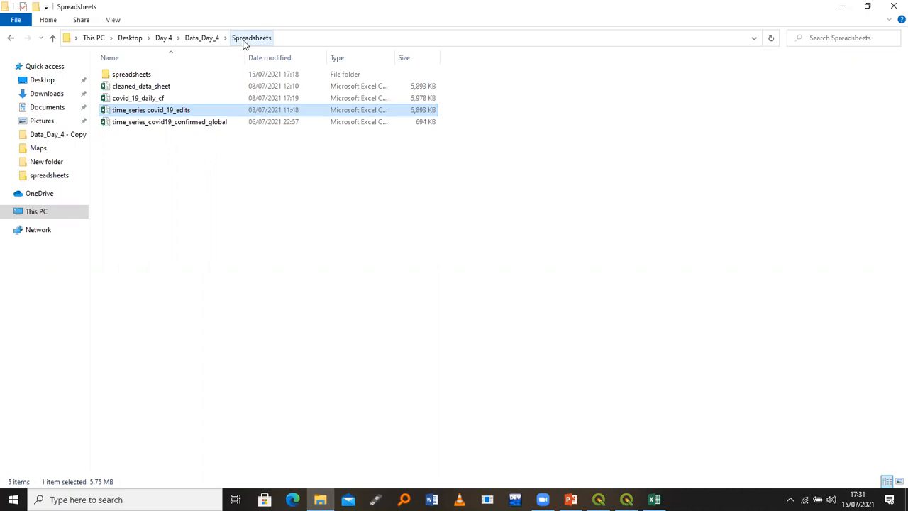
Reopen and close time_series covid_19_edits, then resize and move the Explorer window
{"action": "double_click", "coordinate": [182, 112]}
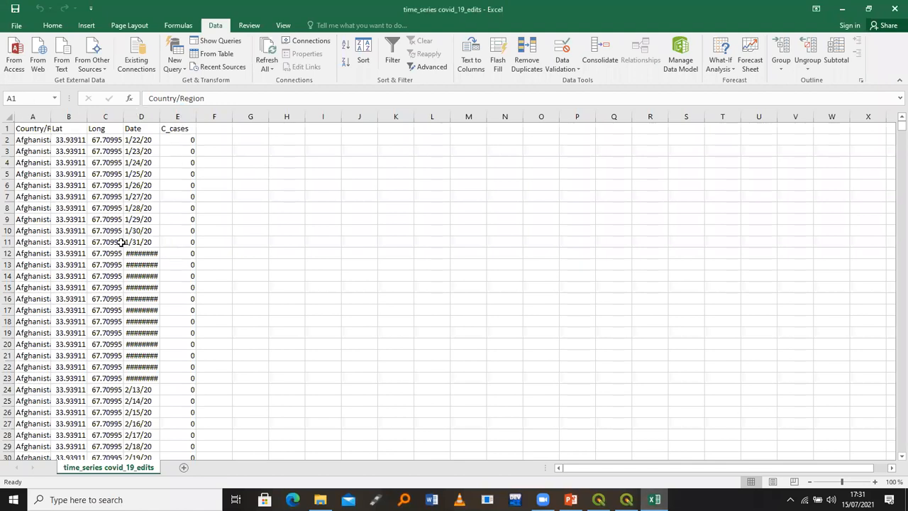
{"action": "left_click", "coordinate": [892, 7]}
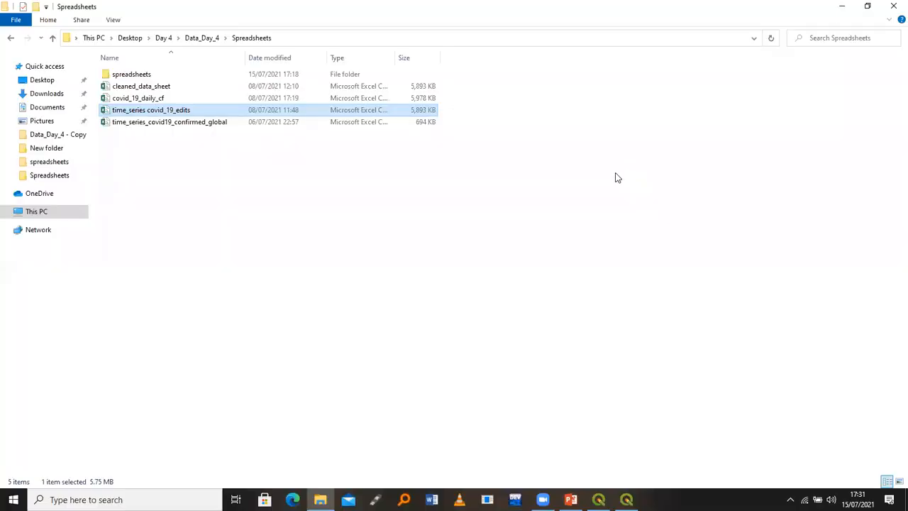
{"action": "left_click_drag", "start_coordinate": [294, 14], "coordinate": [272, 111]}
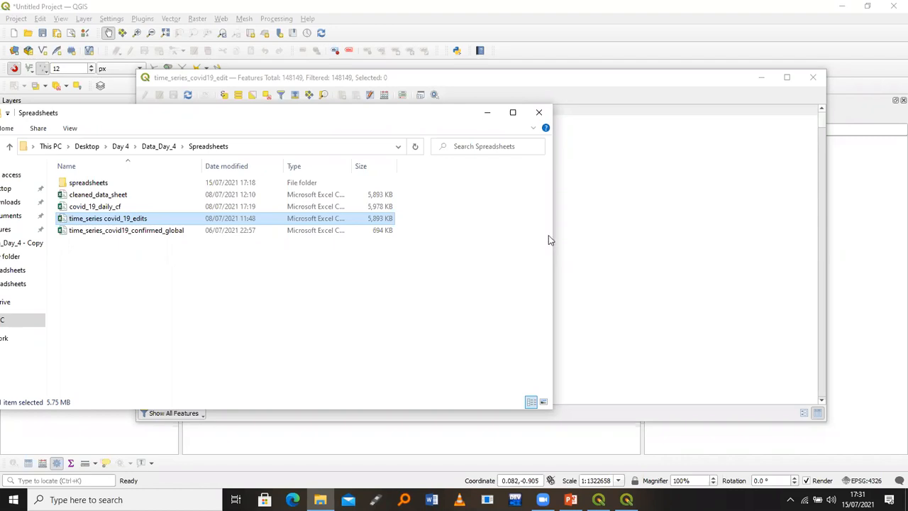
{"action": "left_click_drag", "start_coordinate": [269, 113], "coordinate": [548, 236]}
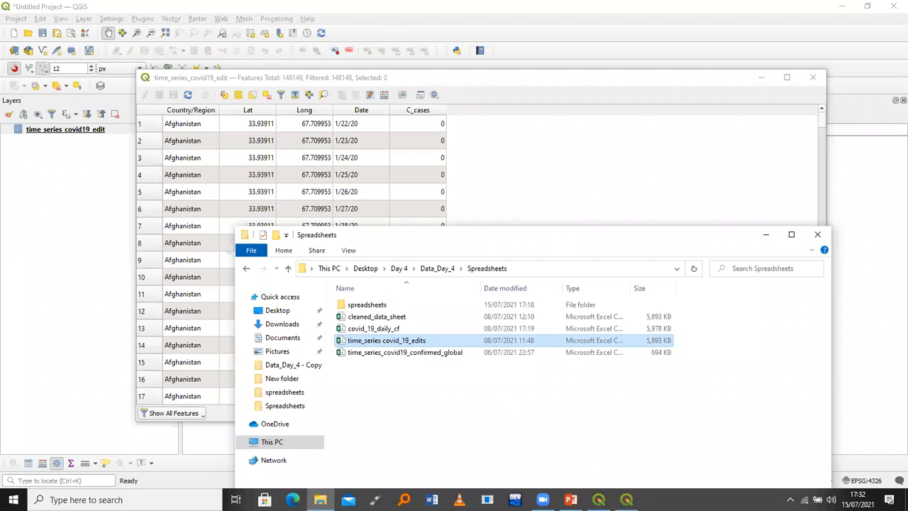
Bring the folder window back and select time_series_covid19_confirmed_global
{"action": "left_click", "coordinate": [320, 499]}
{"action": "left_click", "coordinate": [320, 499]}
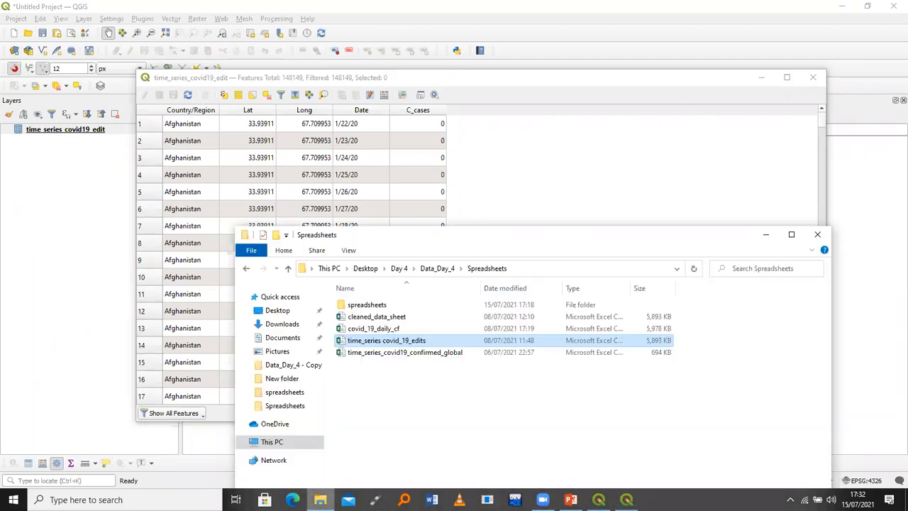
{"action": "left_click", "coordinate": [387, 353]}
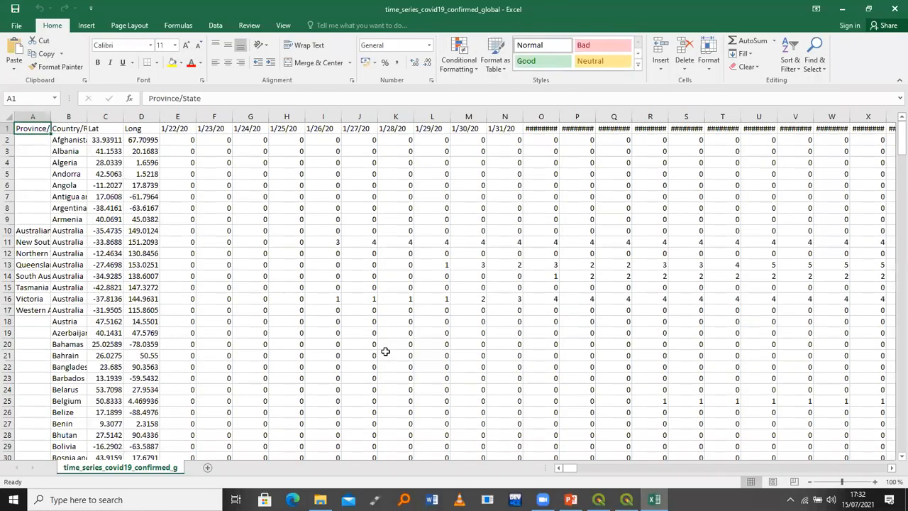
Turn the whole confirmed_global range into a table with headers using From Table
{"action": "left_click", "coordinate": [216, 26]}
{"action": "key", "text": "ctrl+shift+End"}
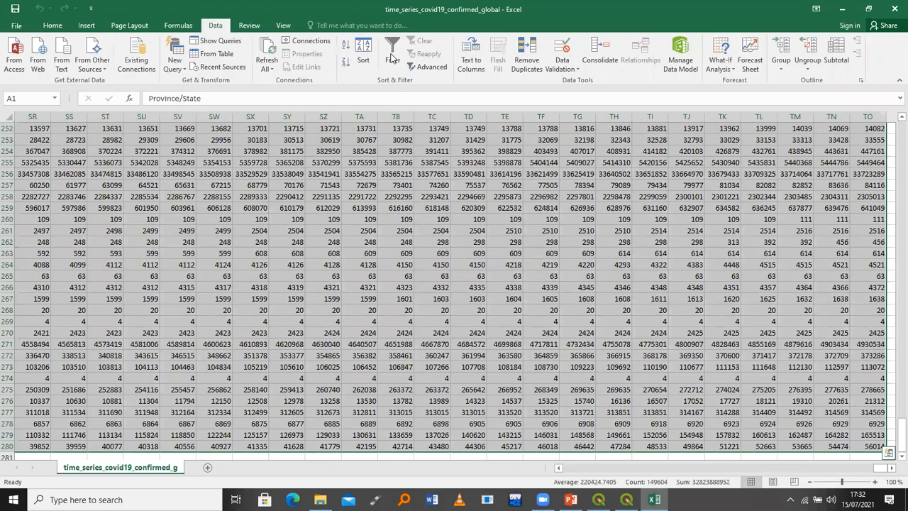
{"action": "left_click", "coordinate": [210, 54]}
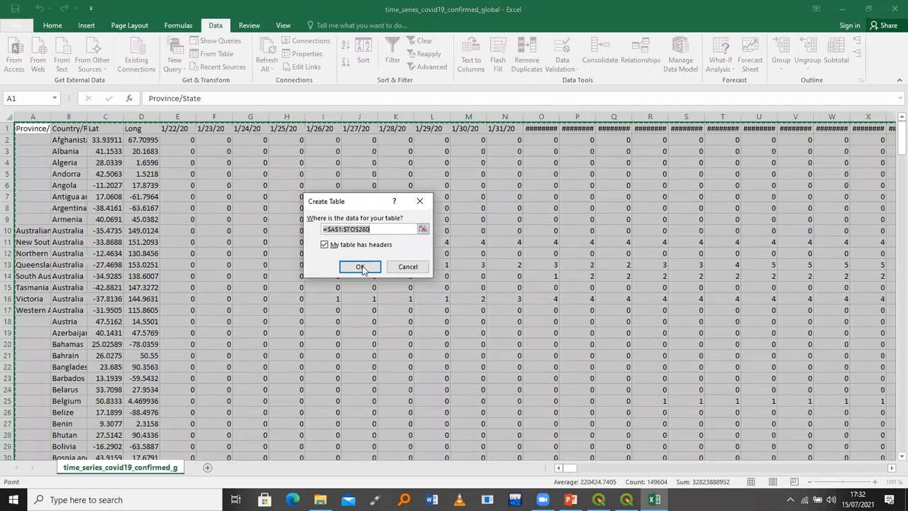
{"action": "left_click", "coordinate": [360, 264]}
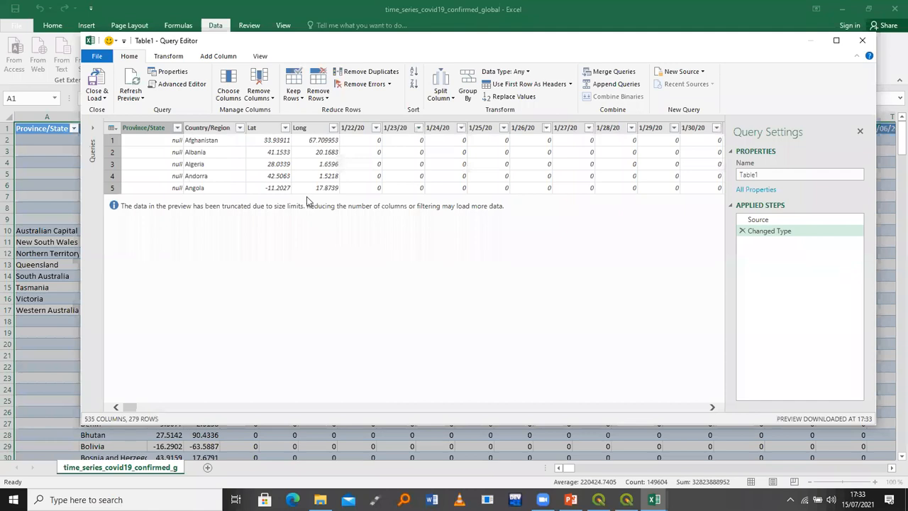
Unpivot all date columns, leaving Province/State, Country/Region, Lat and Long unselected
{"action": "left_click", "coordinate": [303, 177]}
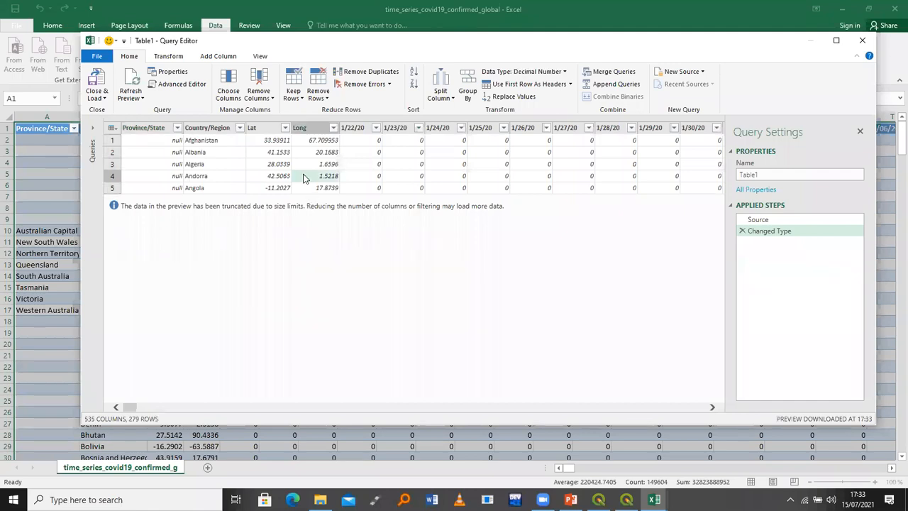
{"action": "key", "text": "ctrl+a"}
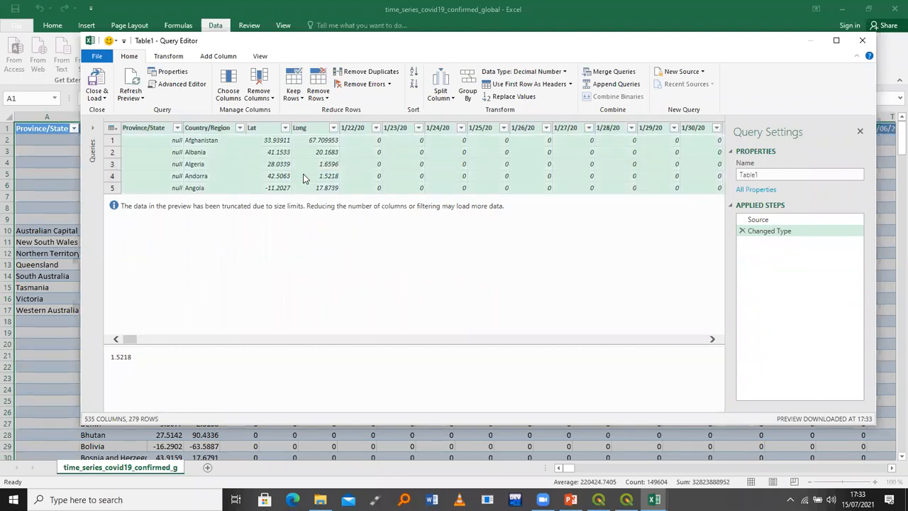
{"action": "left_click", "coordinate": [163, 129], "text": "ctrl"}
{"action": "left_click", "coordinate": [159, 129], "text": "ctrl"}
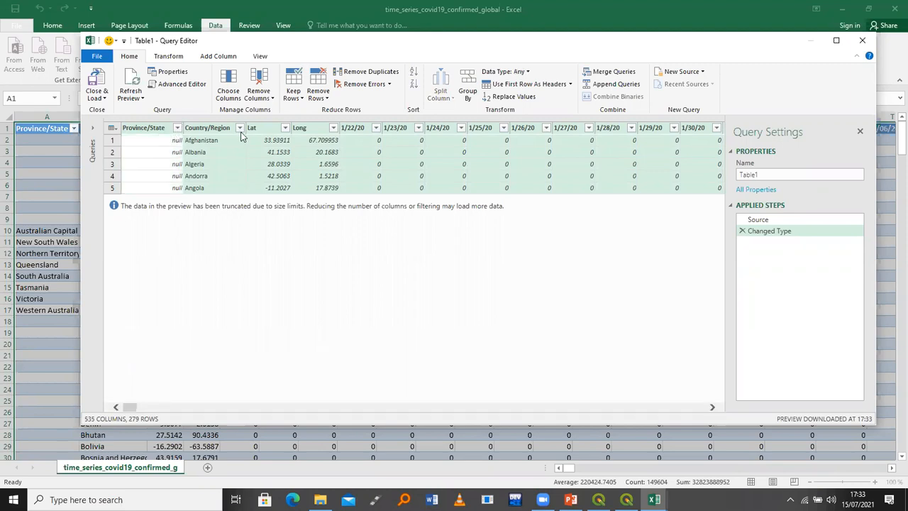
{"action": "left_click", "coordinate": [212, 132], "text": "ctrl"}
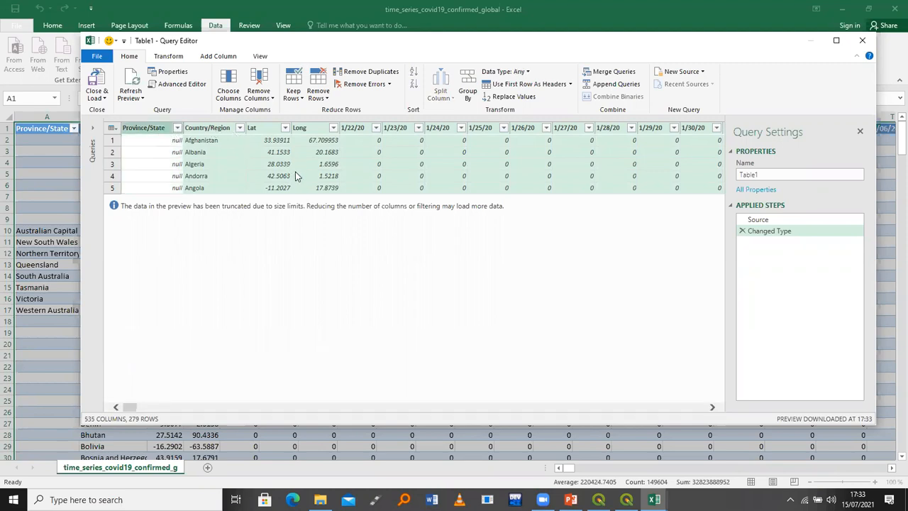
{"action": "left_click", "coordinate": [264, 127], "text": "ctrl"}
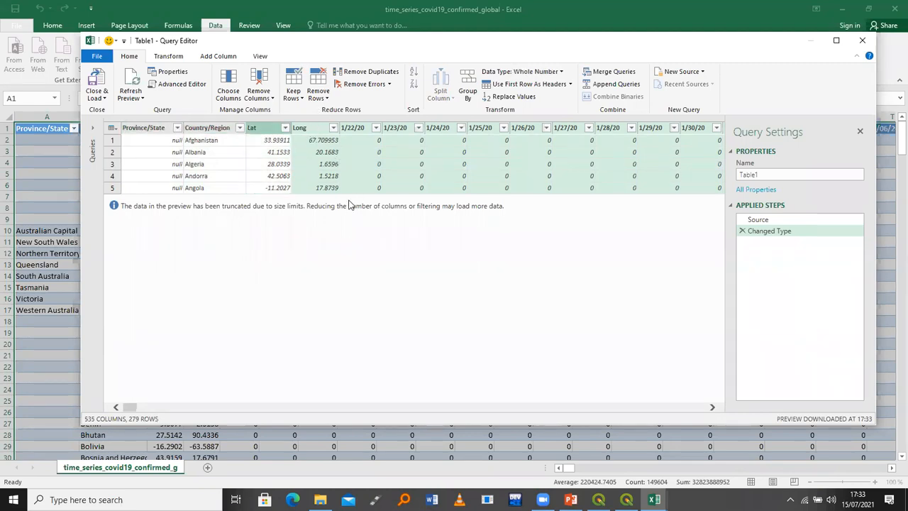
{"action": "left_click", "coordinate": [312, 128], "text": "ctrl"}
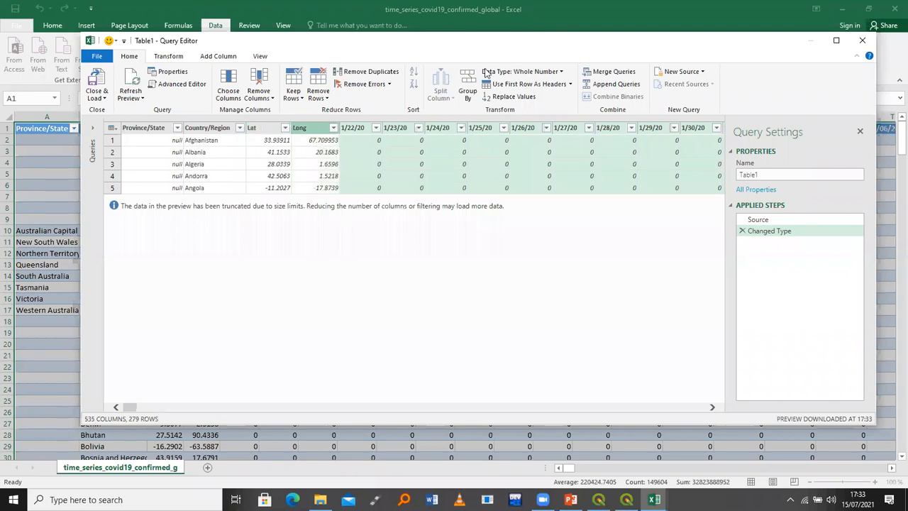
{"action": "left_click", "coordinate": [168, 56]}
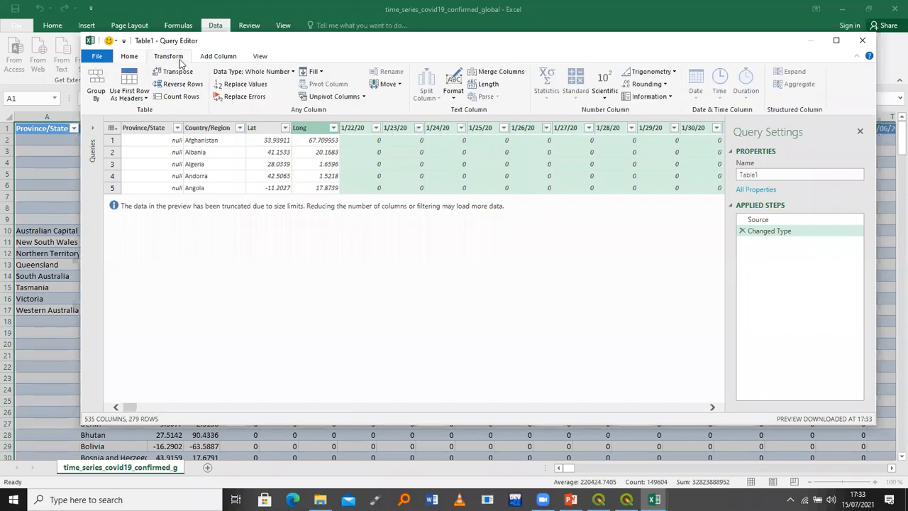
{"action": "left_click", "coordinate": [323, 97]}
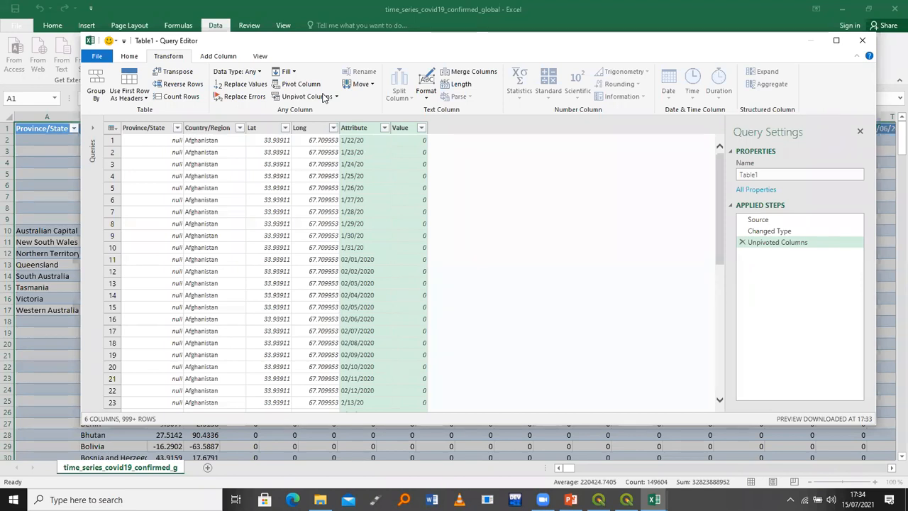
Close the Query Editor, discarding the query, and close the workbook
{"action": "left_click", "coordinate": [320, 499]}
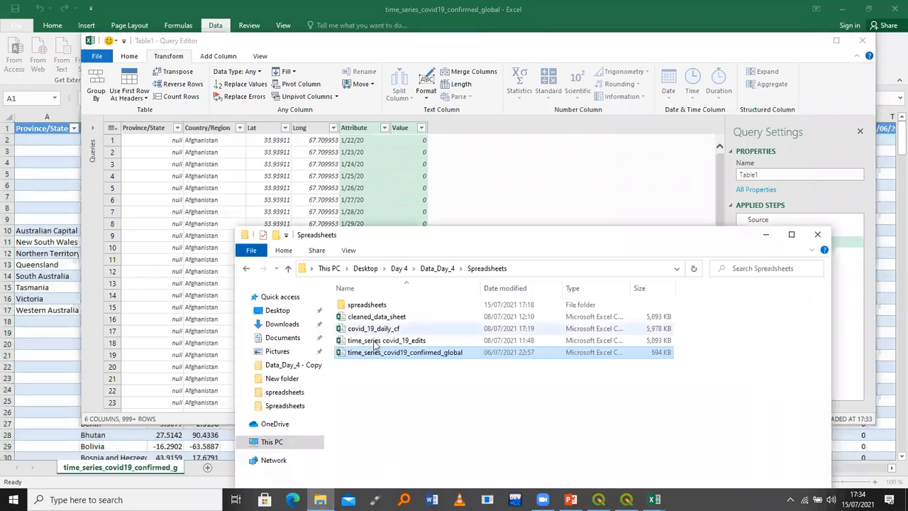
{"action": "left_click", "coordinate": [389, 341]}
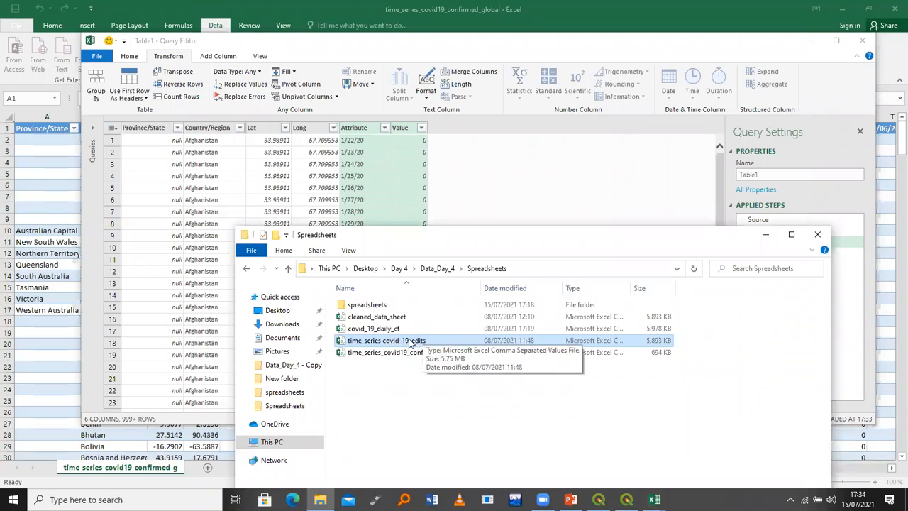
{"action": "left_click", "coordinate": [862, 42]}
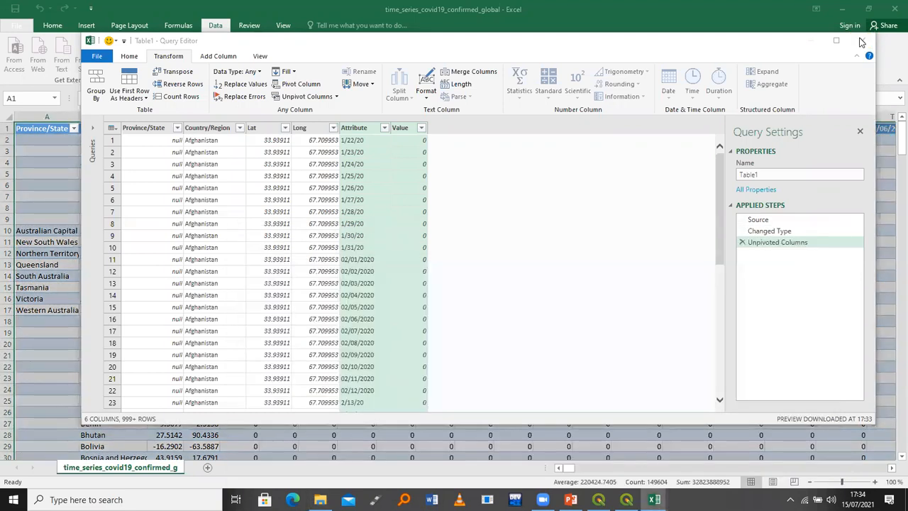
{"action": "left_click", "coordinate": [543, 257]}
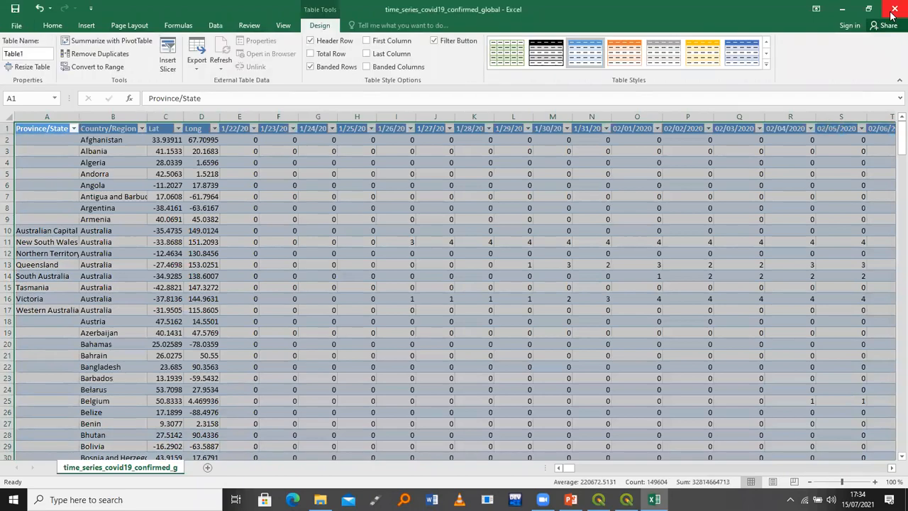
{"action": "left_click", "coordinate": [893, 14]}
Close Excel unsaved and choose Layer > Add Layer > Add Delimited Text Layer in QGIS
{"action": "left_click", "coordinate": [453, 263]}
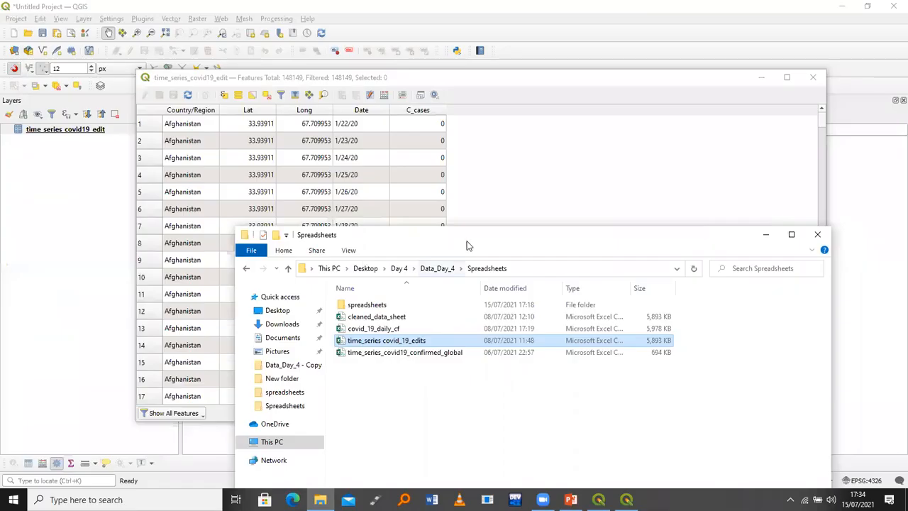
{"action": "left_click", "coordinate": [560, 219]}
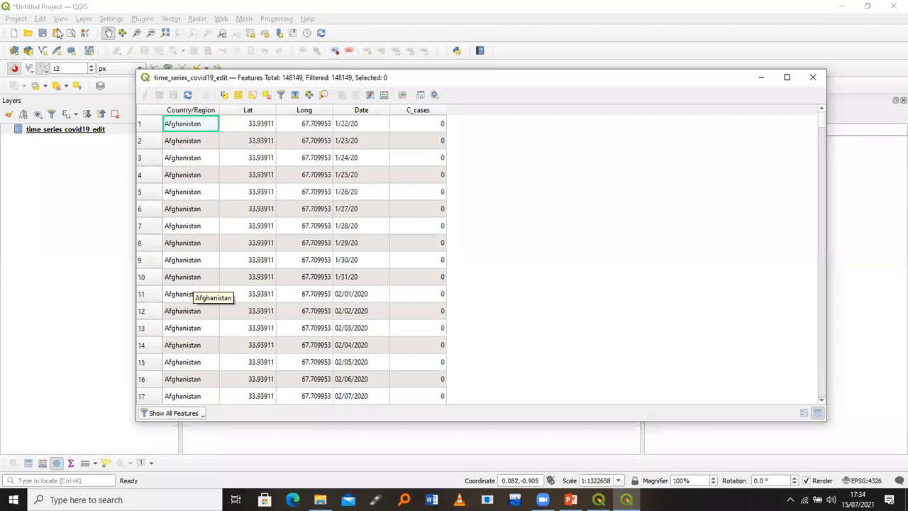
{"action": "left_click", "coordinate": [84, 20]}
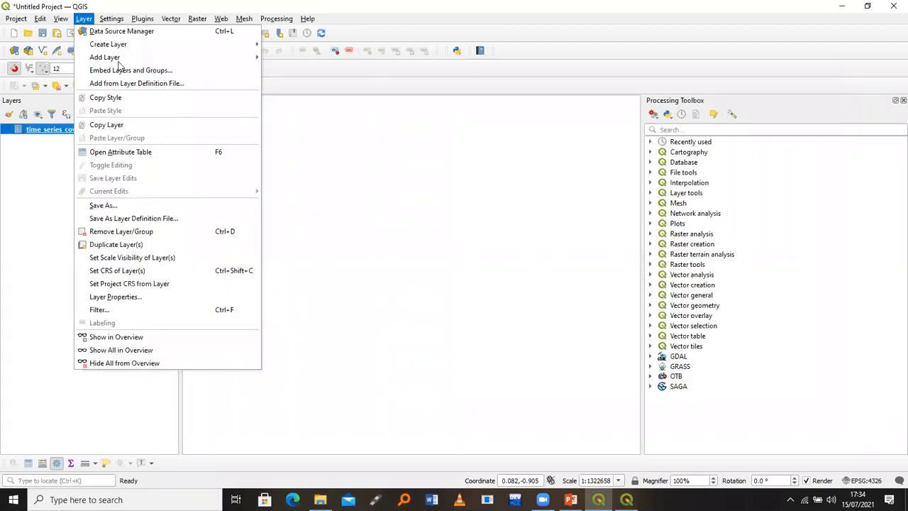
{"action": "mouse_move", "coordinate": [169, 58]}
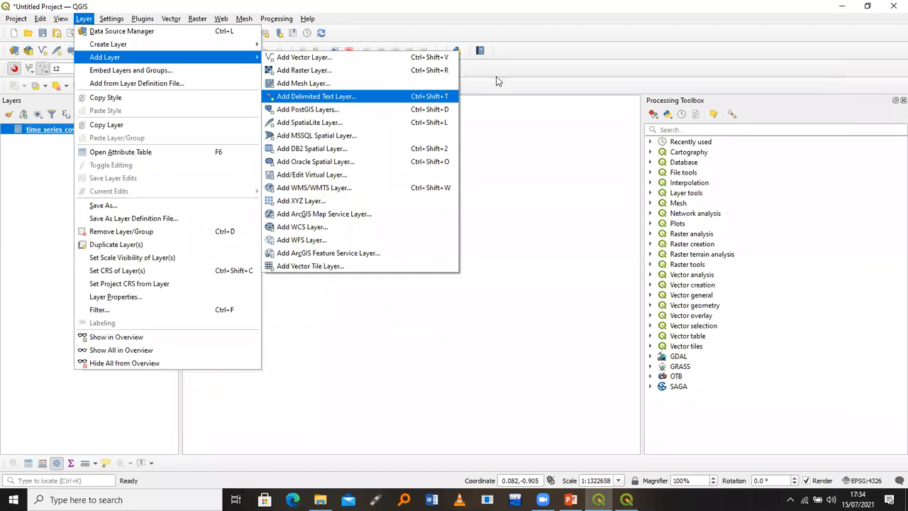
{"action": "left_click", "coordinate": [343, 96]}
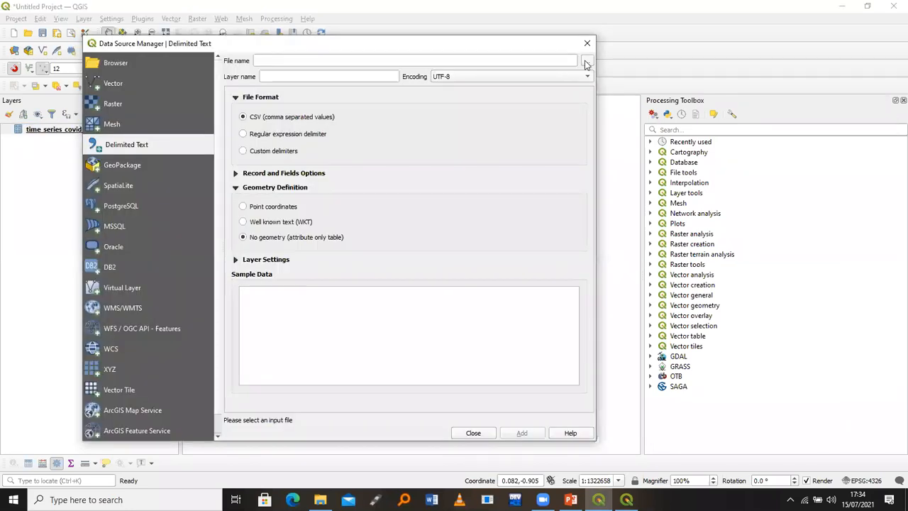
Add the time_series_covid19_edit CSV as a no-geometry layer and close the manager
{"action": "left_click", "coordinate": [586, 63]}
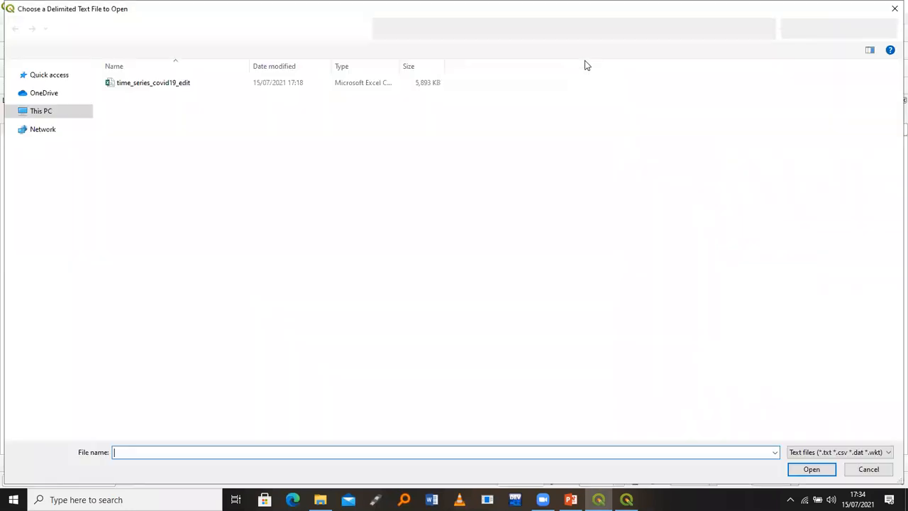
{"action": "left_click", "coordinate": [287, 85]}
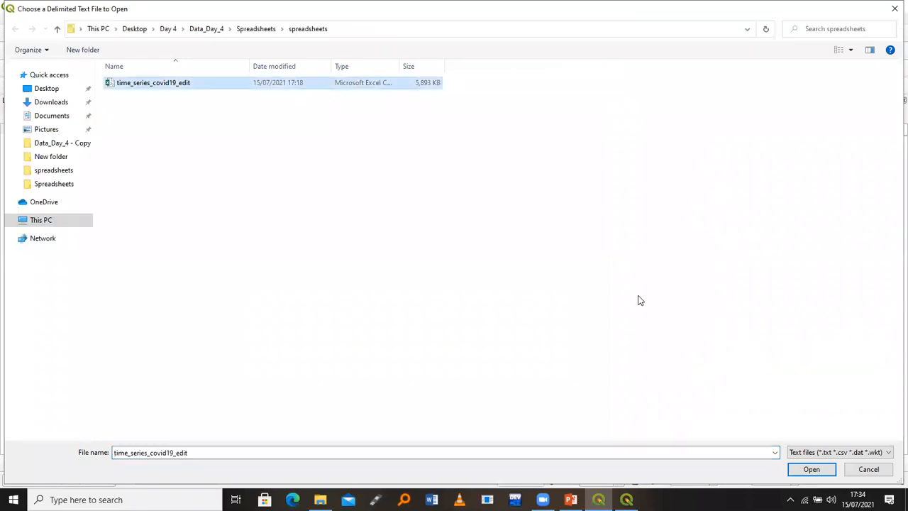
{"action": "left_click", "coordinate": [810, 469]}
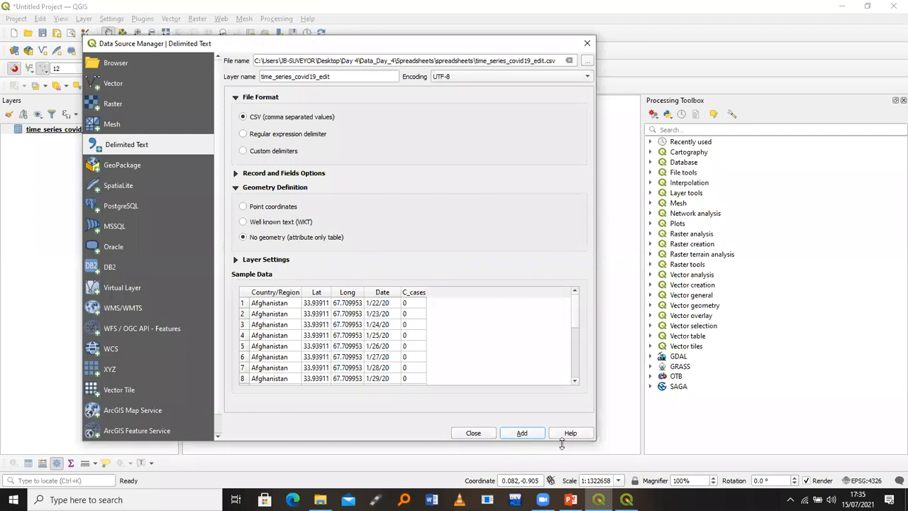
{"action": "left_click", "coordinate": [471, 433]}
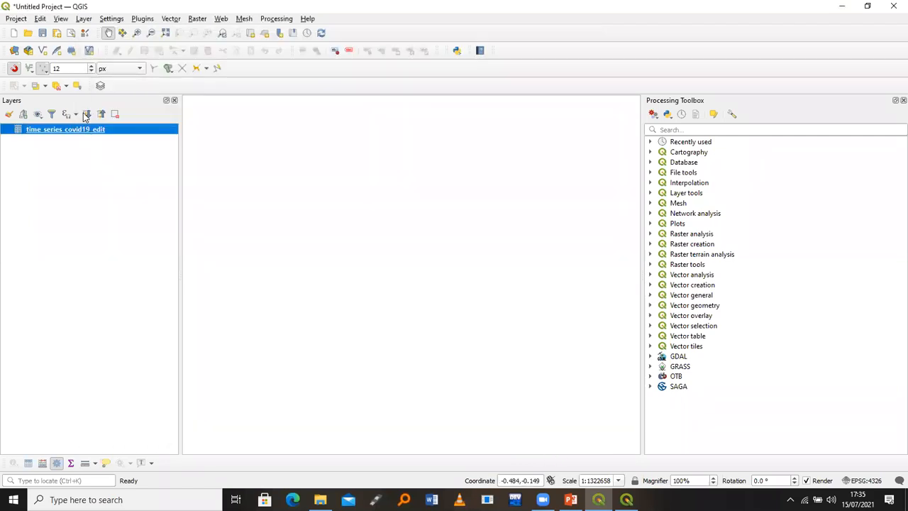
Open the time_series_covid19_edit attribute table from the layer's context menu
{"action": "right_click", "coordinate": [87, 132]}
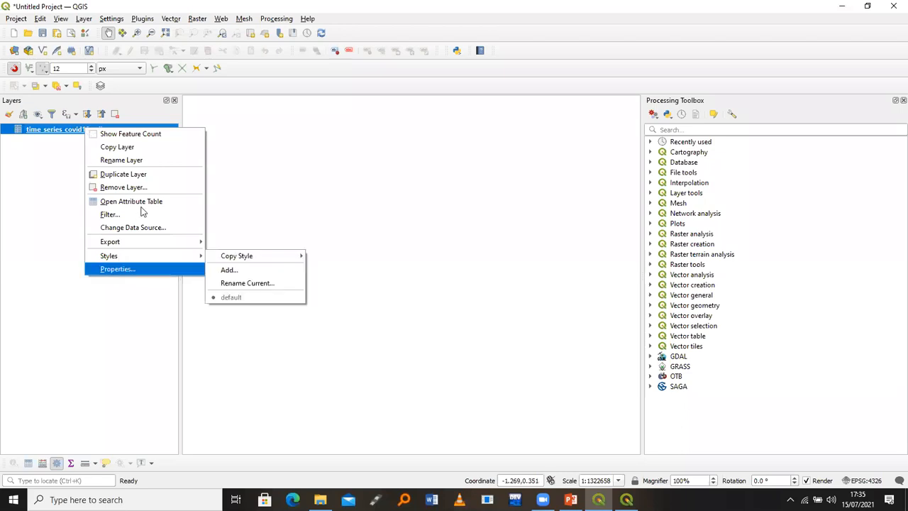
{"action": "right_click", "coordinate": [55, 129]}
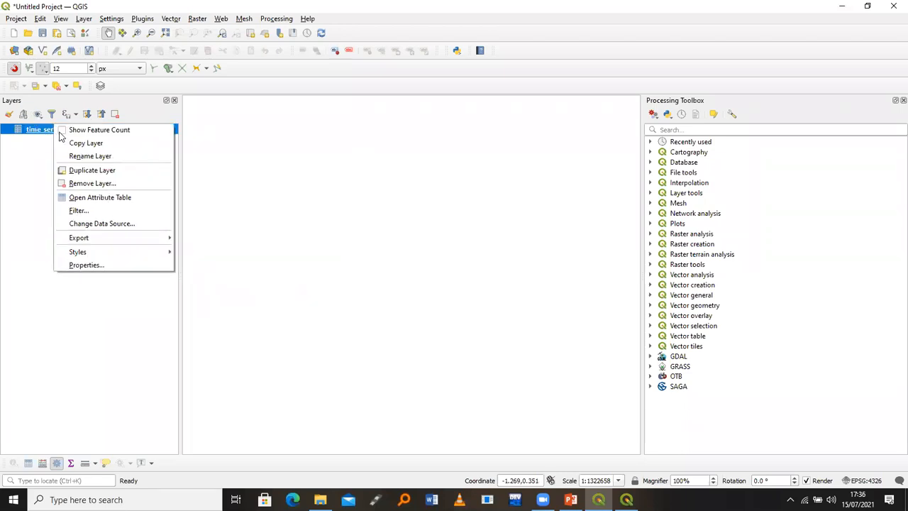
{"action": "left_click", "coordinate": [88, 201]}
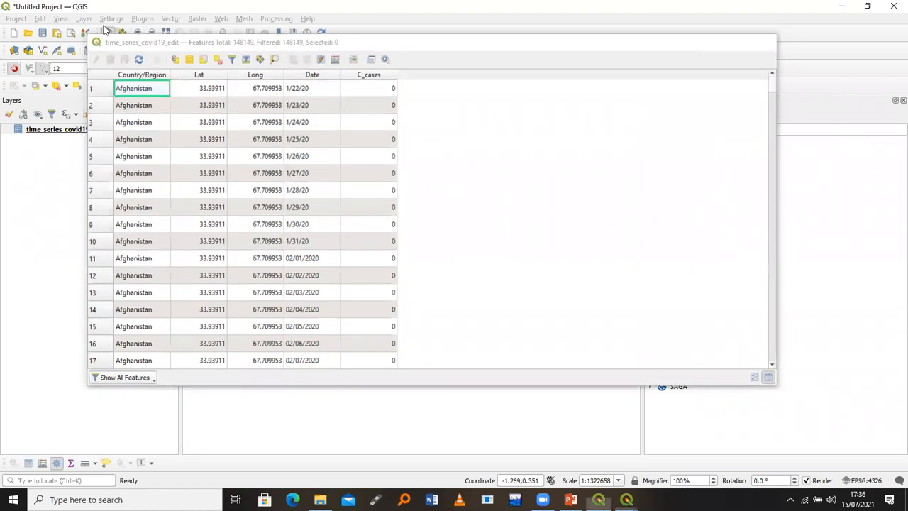
{"action": "left_click", "coordinate": [85, 19]}
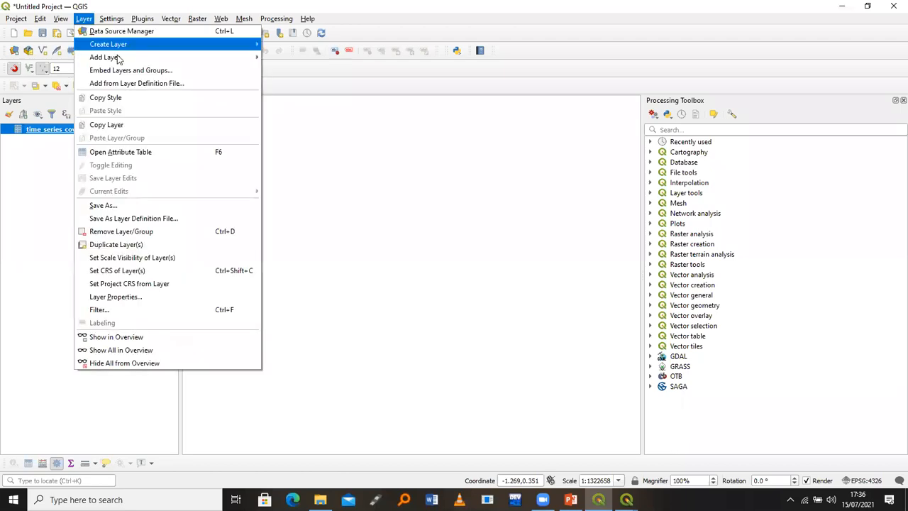
{"action": "mouse_move", "coordinate": [118, 57]}
{"action": "left_click", "coordinate": [346, 98]}
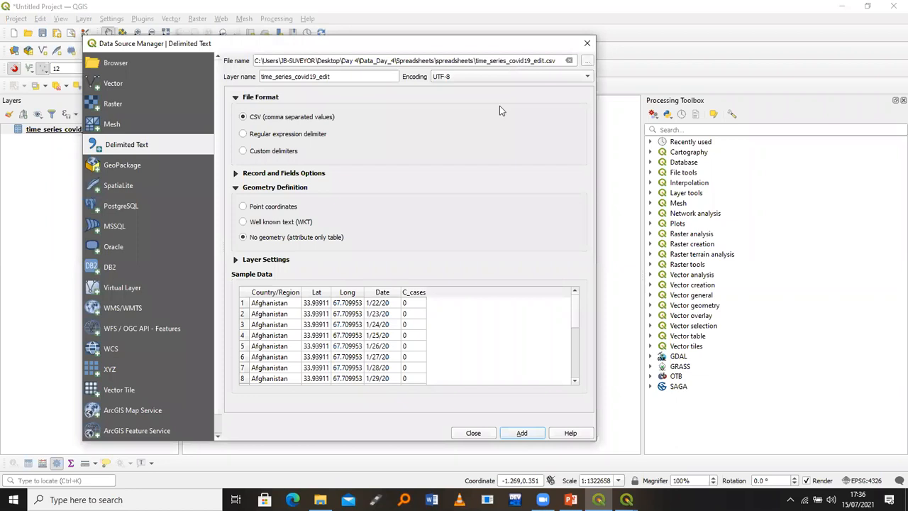
{"action": "left_click", "coordinate": [244, 207]}
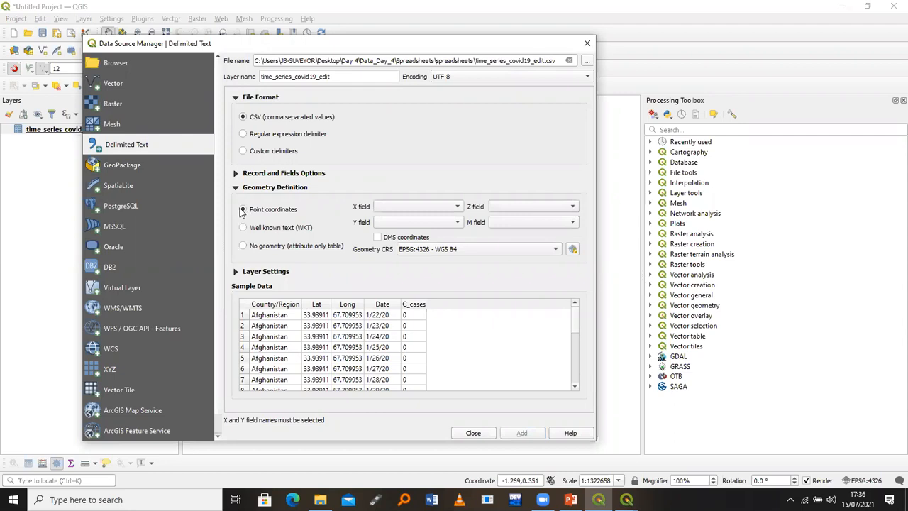
{"action": "left_click", "coordinate": [243, 248]}
{"action": "left_click", "coordinate": [244, 248]}
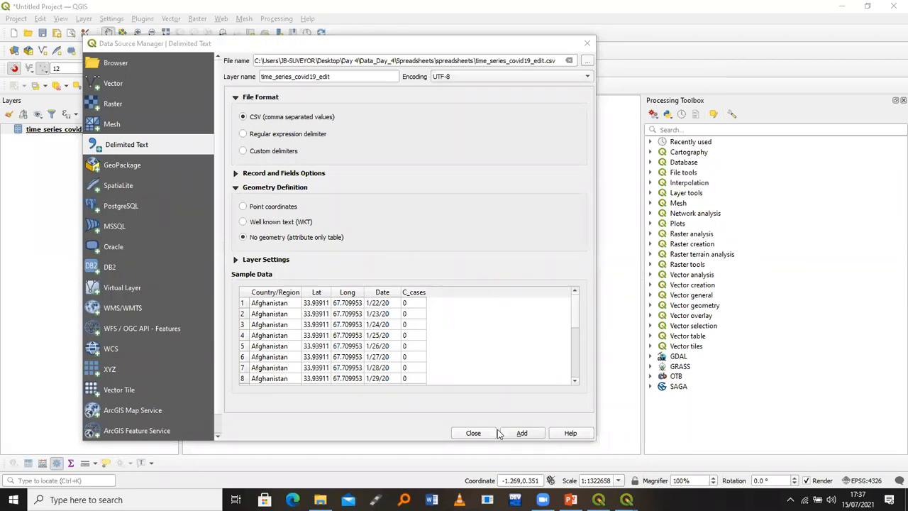
{"action": "left_click", "coordinate": [475, 432]}
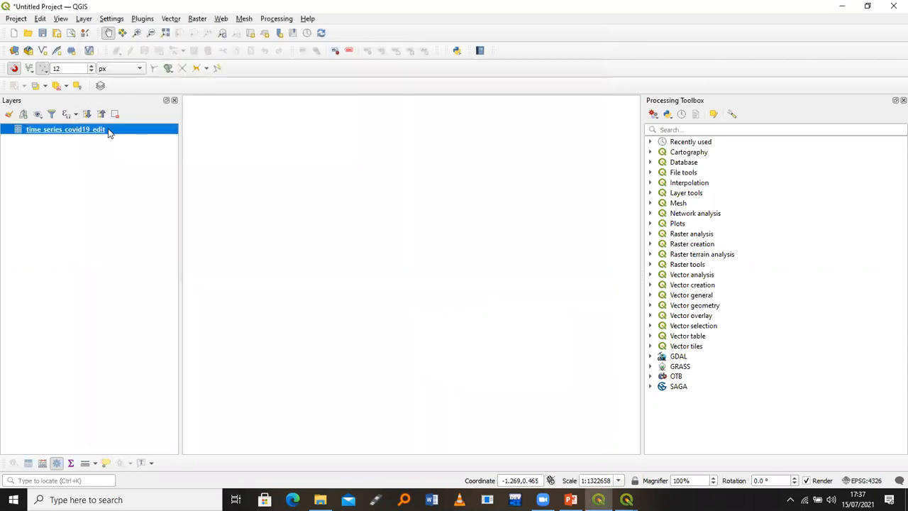
{"action": "right_click", "coordinate": [108, 132]}
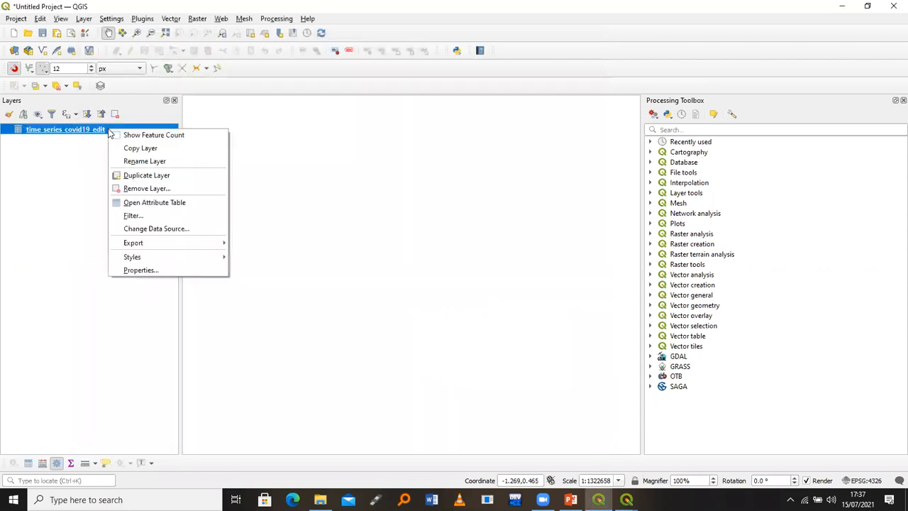
Open the time_series_covid19_edit attribute table and bring its window to the front
{"action": "left_click", "coordinate": [141, 202]}
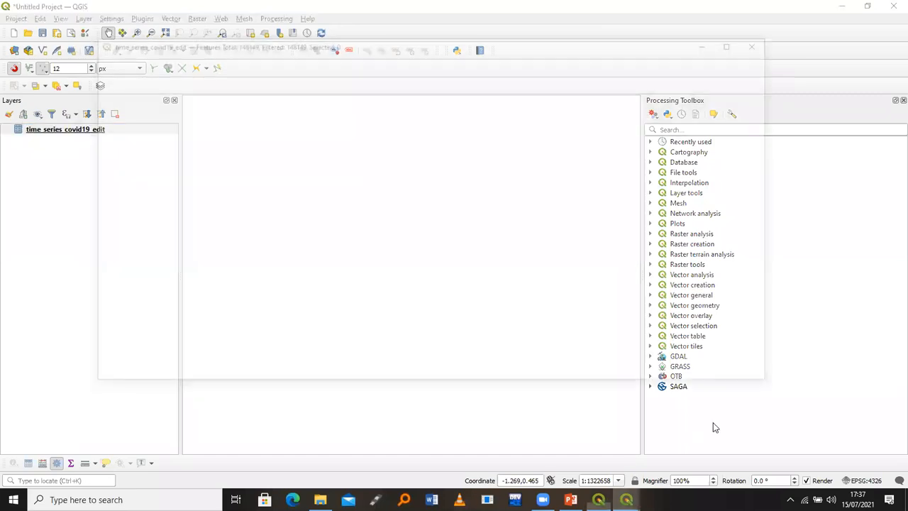
{"action": "left_click", "coordinate": [638, 465]}
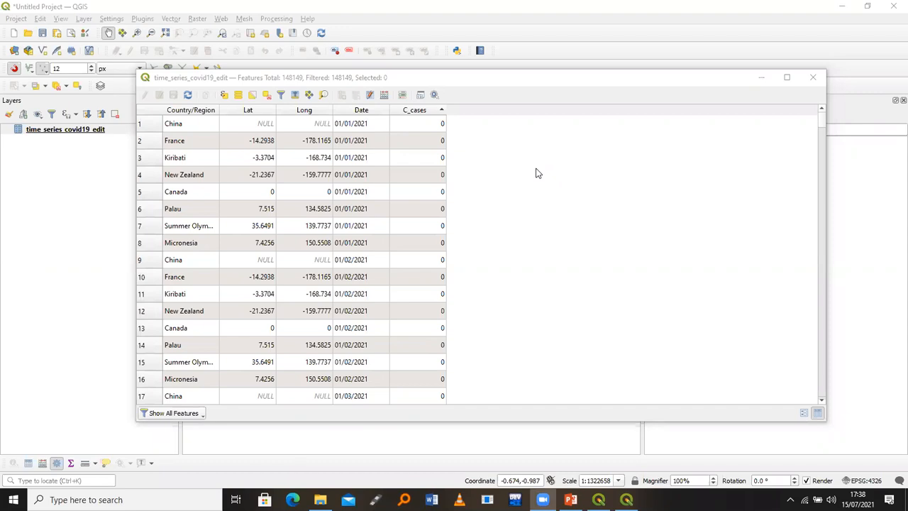
Write the note 'Date 01/01/2021' and highlight its month, day and year digits
{"action": "left_click", "coordinate": [551, 150]}
{"action": "type", "text": "Date"}
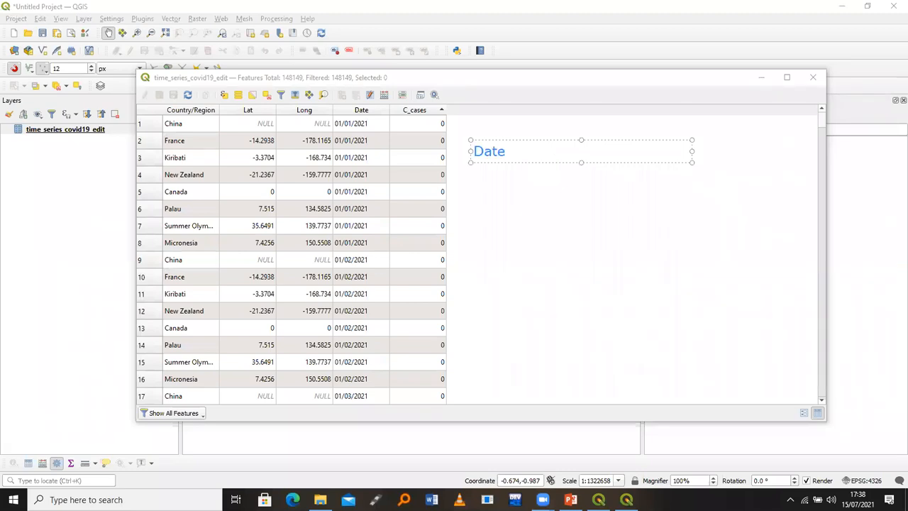
{"action": "type", "text": " 01/01/2021"}
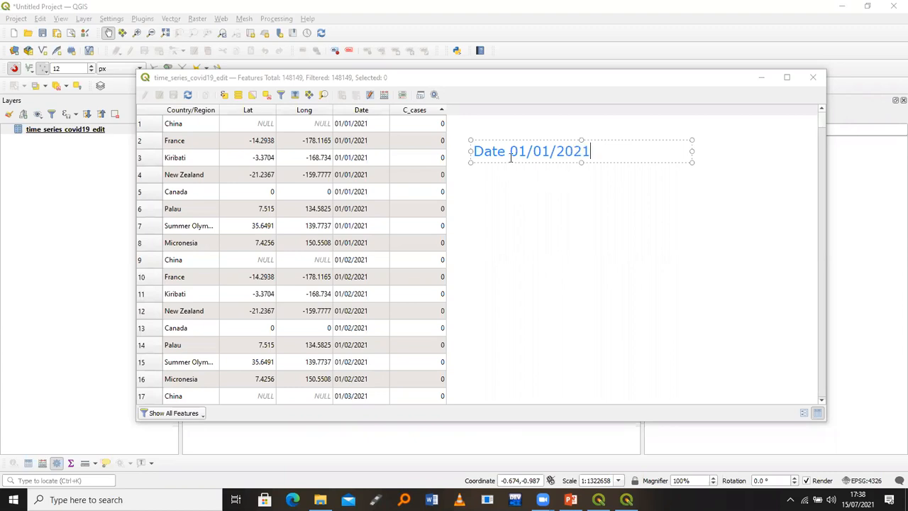
{"action": "double_click", "coordinate": [512, 151]}
{"action": "double_click", "coordinate": [540, 151]}
{"action": "left_click", "coordinate": [592, 151]}
{"action": "double_click", "coordinate": [562, 151]}
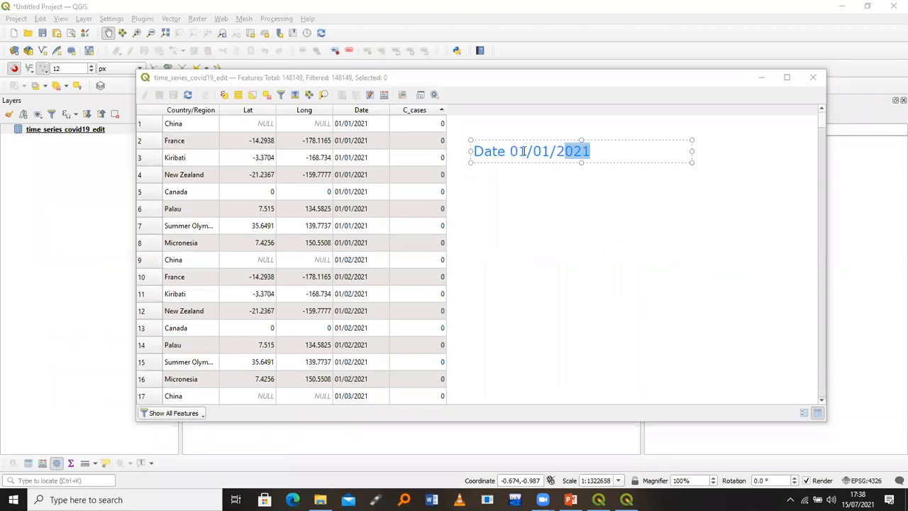
Highlight the month and year again, then move the attribute table up and left
{"action": "left_click", "coordinate": [522, 152]}
{"action": "double_click", "coordinate": [515, 151]}
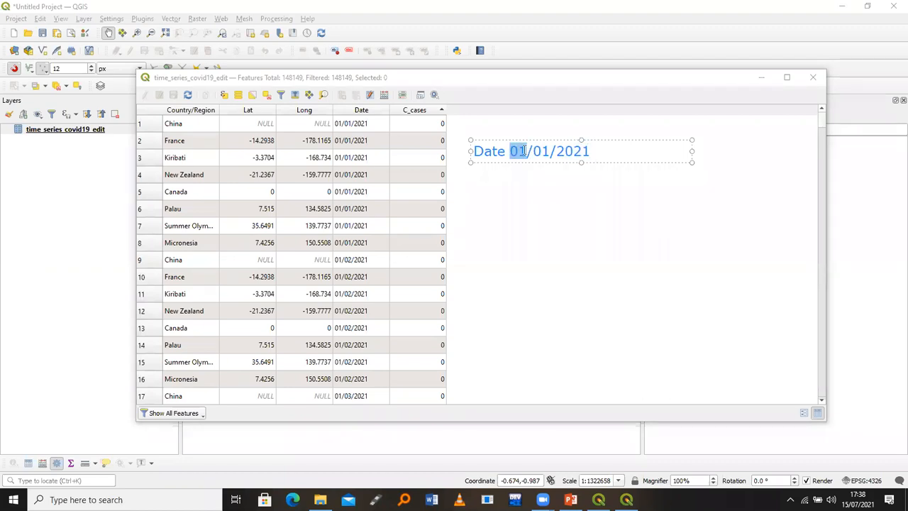
{"action": "left_click", "coordinate": [523, 151]}
{"action": "double_click", "coordinate": [557, 152]}
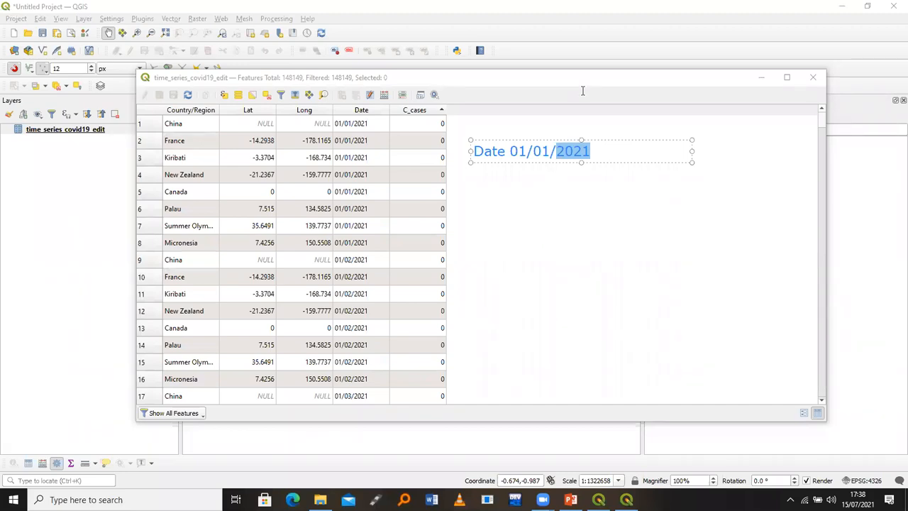
{"action": "left_click", "coordinate": [544, 147]}
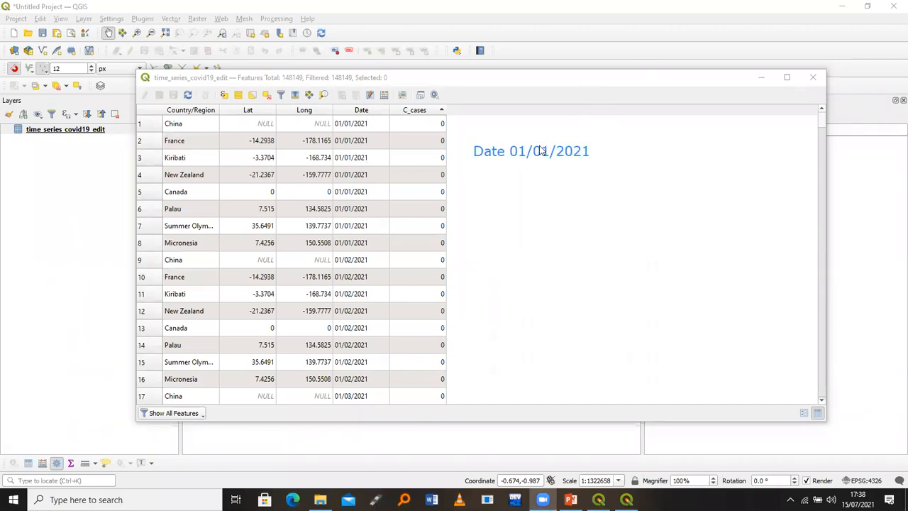
{"action": "left_click", "coordinate": [535, 155]}
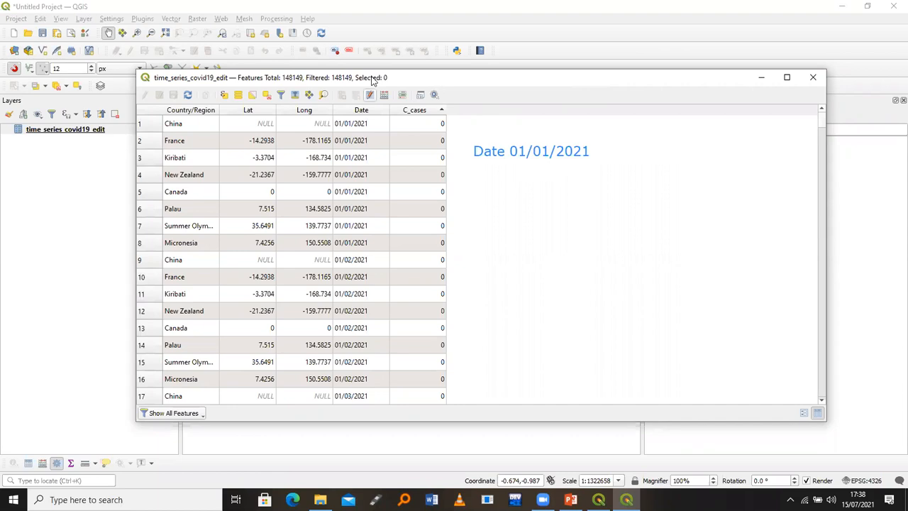
{"action": "left_click_drag", "start_coordinate": [372, 79], "coordinate": [278, 58]}
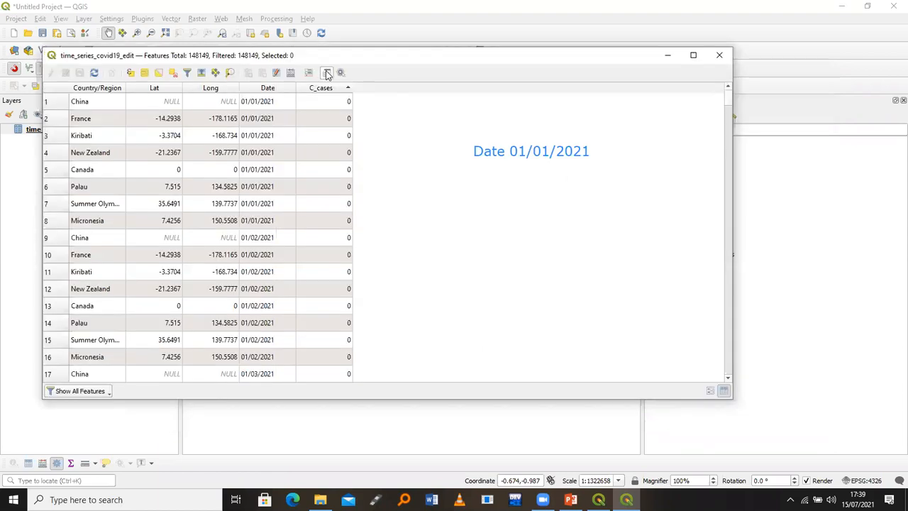
In the Field Calculator, define a virtual Text (string) field named month
{"action": "left_click", "coordinate": [290, 74]}
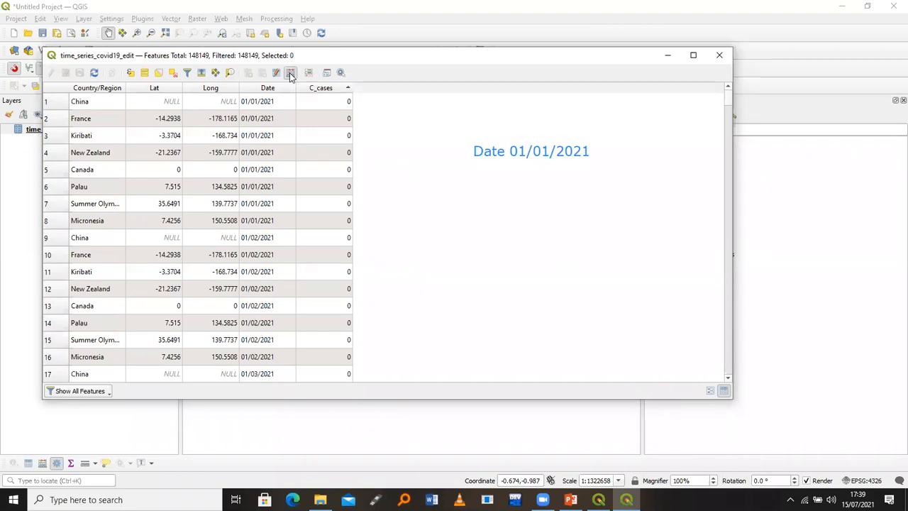
{"action": "left_click", "coordinate": [396, 73]}
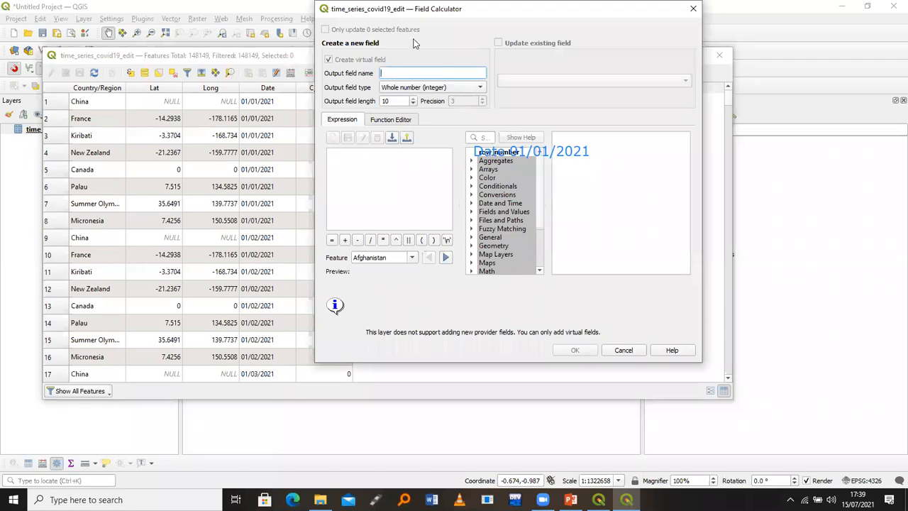
{"action": "type", "text": "month"}
{"action": "left_click", "coordinate": [427, 87]}
{"action": "left_click", "coordinate": [422, 108]}
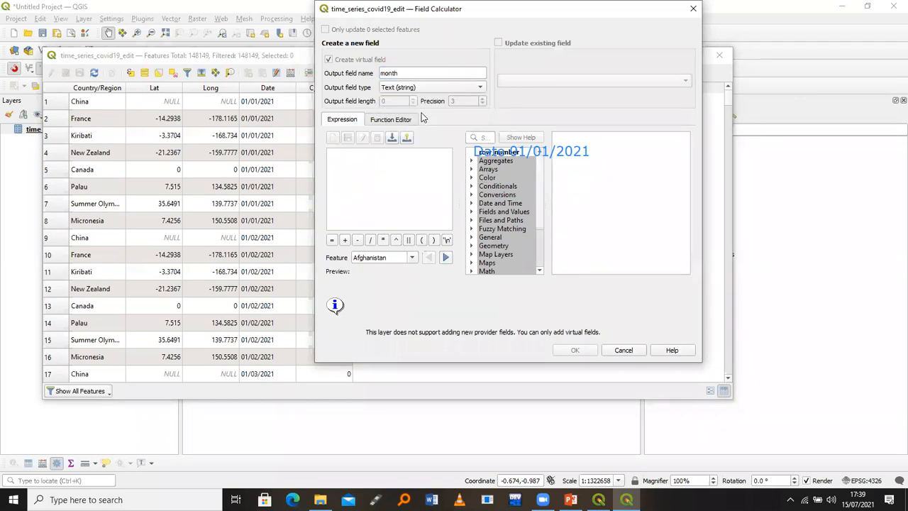
{"action": "left_click", "coordinate": [383, 164]}
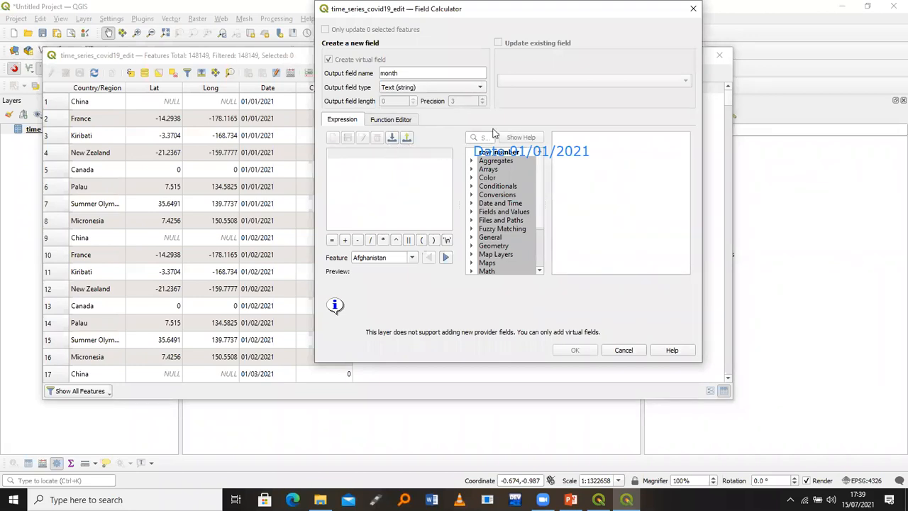
{"action": "left_click_drag", "start_coordinate": [512, 8], "coordinate": [412, 193]}
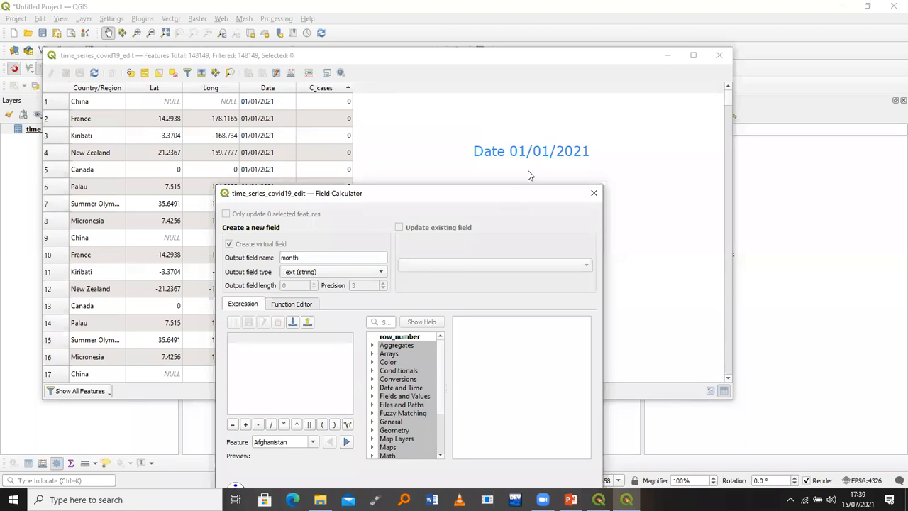
{"action": "left_click_drag", "start_coordinate": [528, 191], "coordinate": [551, 170]}
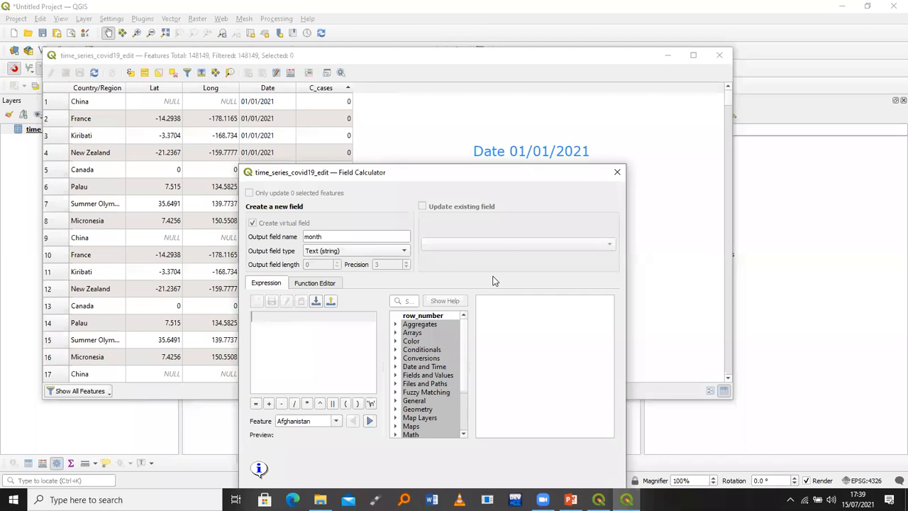
{"action": "key", "text": "alt+Tab"}
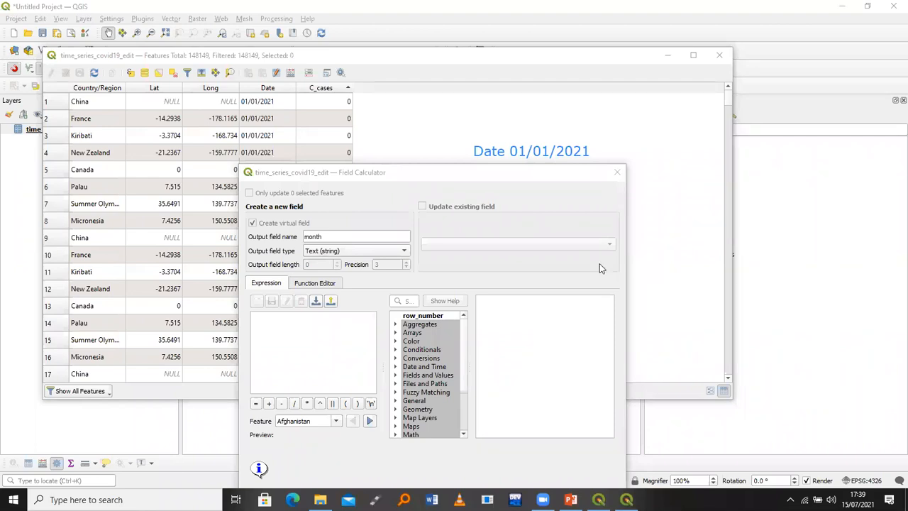
Start the month field's expression with the substr function, then return to the Spreadsheets folder in File Explorer
{"action": "left_click", "coordinate": [298, 331]}
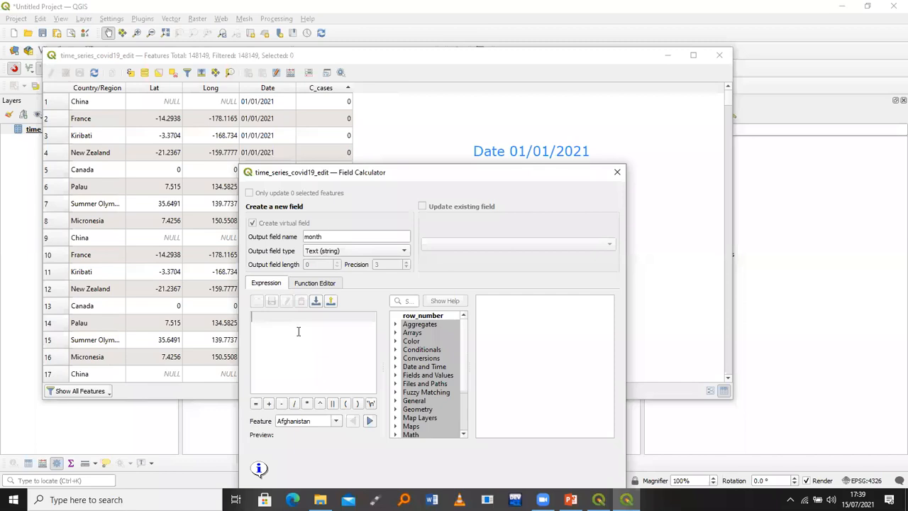
{"action": "type", "text": "sub"}
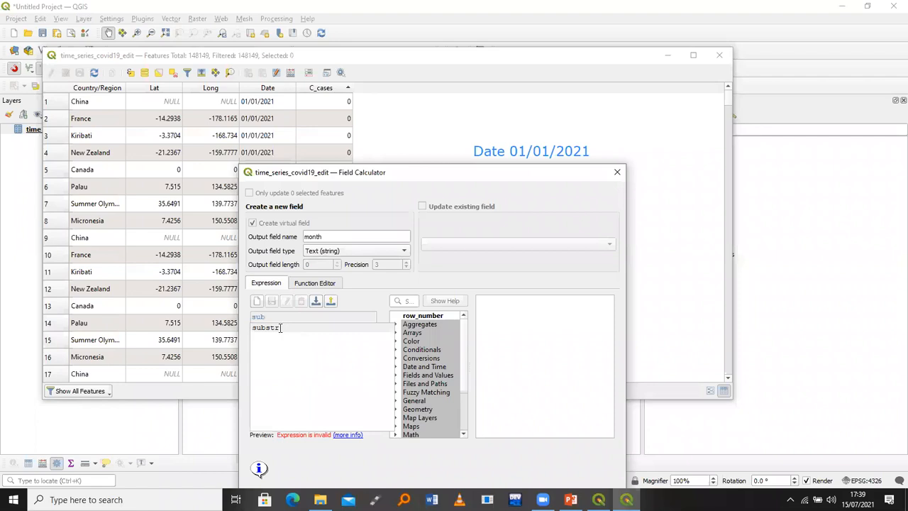
{"action": "double_click", "coordinate": [280, 328]}
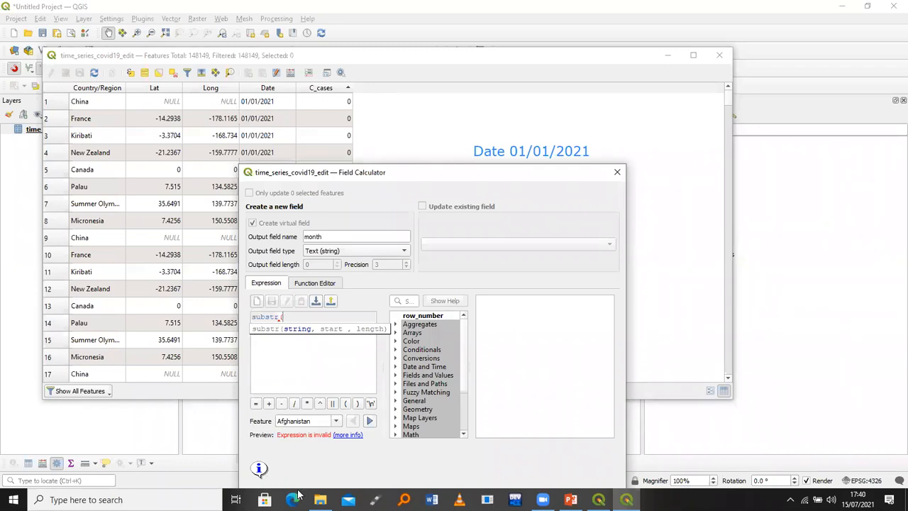
{"action": "left_click", "coordinate": [319, 499]}
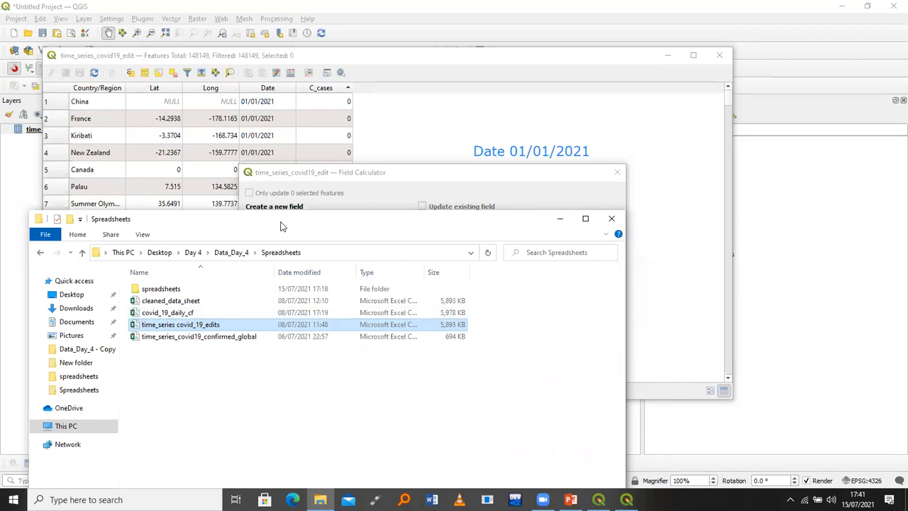
Move the Spreadsheets Explorer window aside and minimise it so the Field Calculator shows
{"action": "left_click_drag", "start_coordinate": [278, 214], "coordinate": [336, 95]}
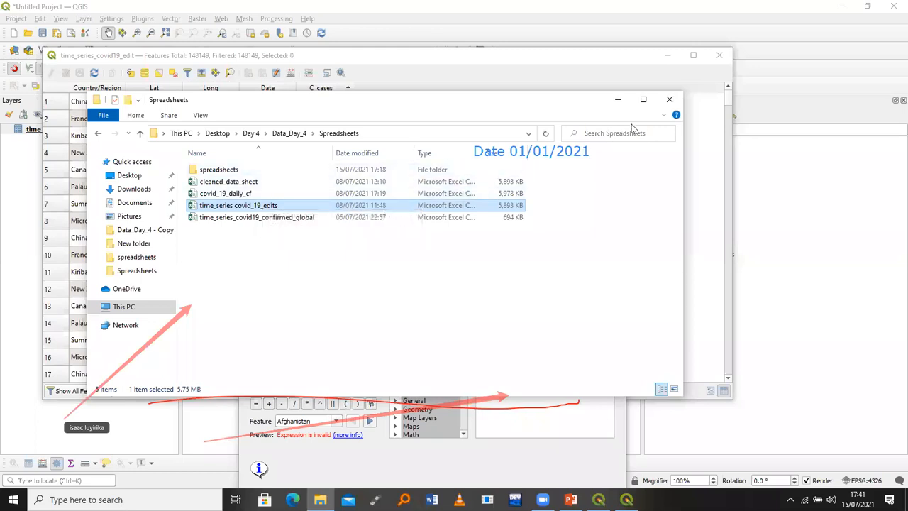
{"action": "left_click", "coordinate": [614, 105]}
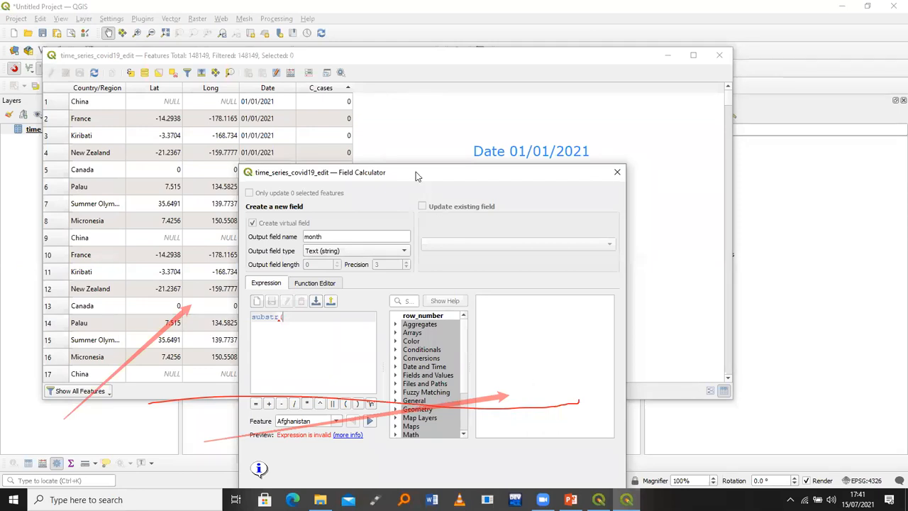
Close the Field Calculator without creating the unfinished month field
{"action": "left_click_drag", "start_coordinate": [415, 172], "coordinate": [447, 102]}
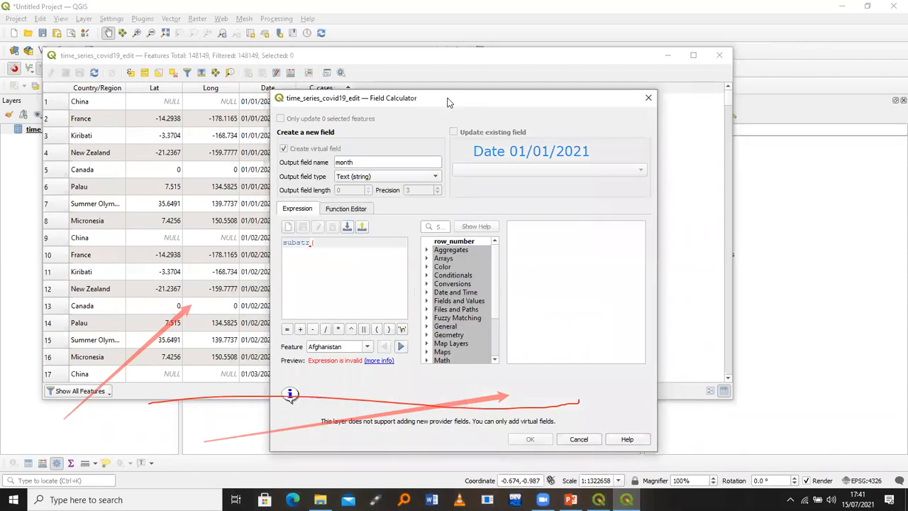
{"action": "left_click", "coordinate": [648, 97]}
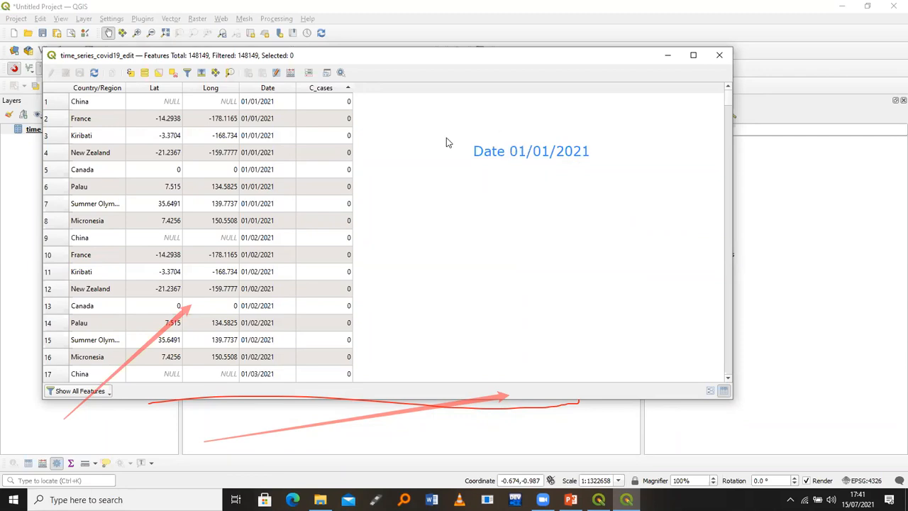
Reopen the Field Calculator for the covid19 table and rearrange its window
{"action": "left_click", "coordinate": [290, 72]}
{"action": "left_click", "coordinate": [358, 162]}
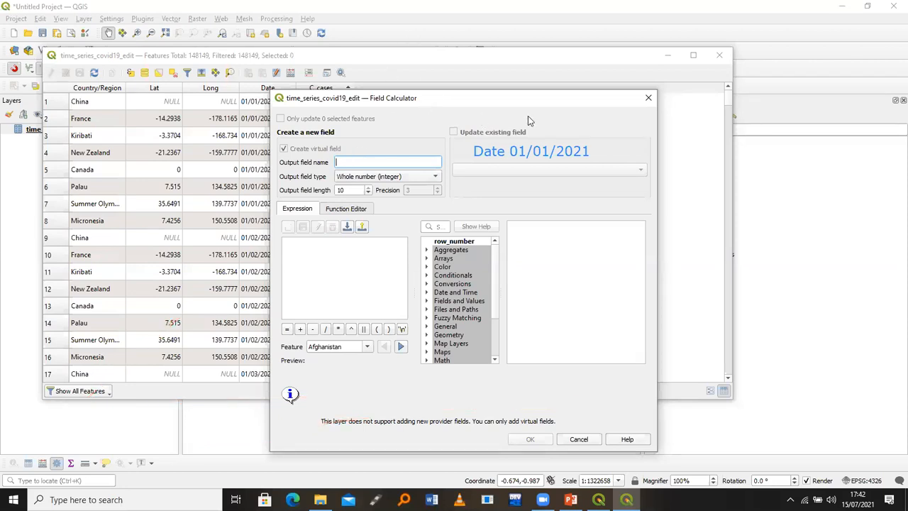
{"action": "left_click_drag", "start_coordinate": [508, 98], "coordinate": [315, 80]}
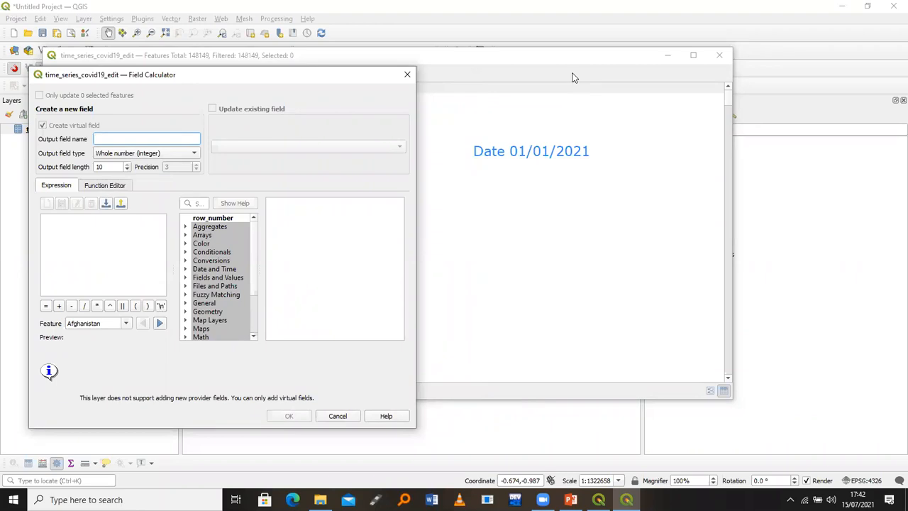
{"action": "left_click", "coordinate": [589, 127]}
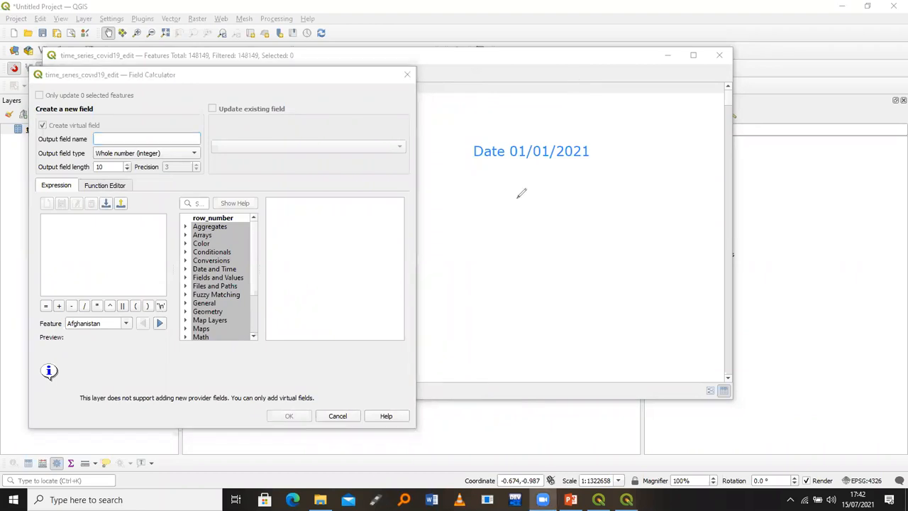
{"action": "mouse_move", "coordinate": [529, 177]}
{"action": "left_mouse_down"}
{"action": "mouse_move", "coordinate": [537, 197]}
{"action": "mouse_move", "coordinate": [560, 179]}
{"action": "left_mouse_up"}
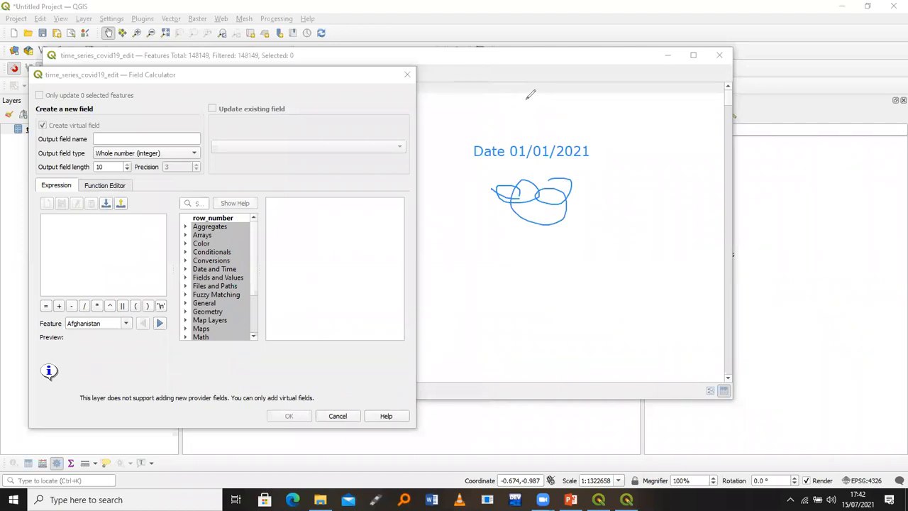
{"action": "mouse_move", "coordinate": [505, 207]}
{"action": "left_mouse_down"}
{"action": "mouse_move", "coordinate": [482, 157]}
{"action": "mouse_move", "coordinate": [494, 151]}
{"action": "left_mouse_up"}
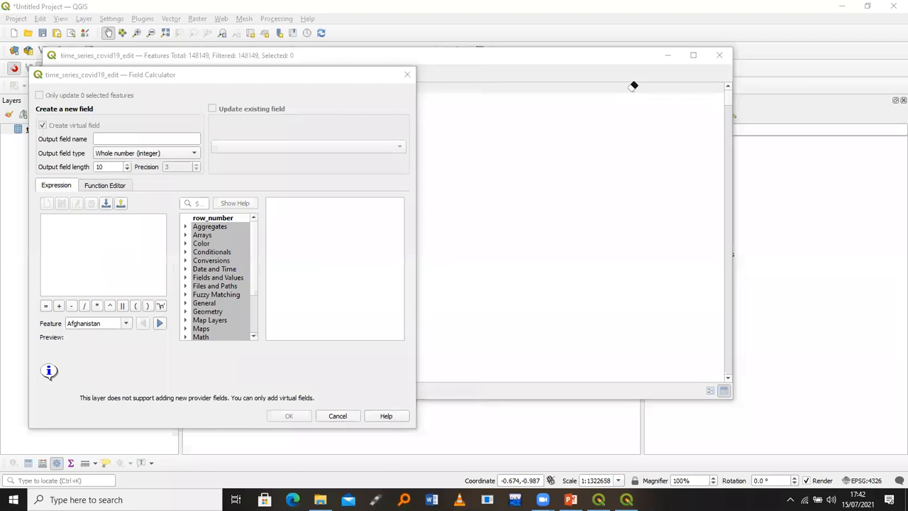
Close the Field Calculator and the attribute table, returning to the main QGIS window
{"action": "left_click", "coordinate": [282, 74]}
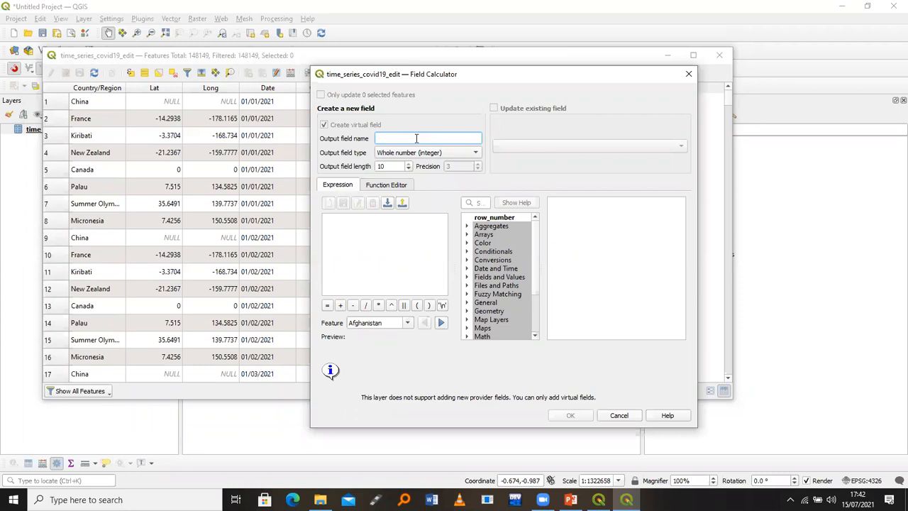
{"action": "left_click", "coordinate": [688, 74]}
{"action": "left_click", "coordinate": [719, 54]}
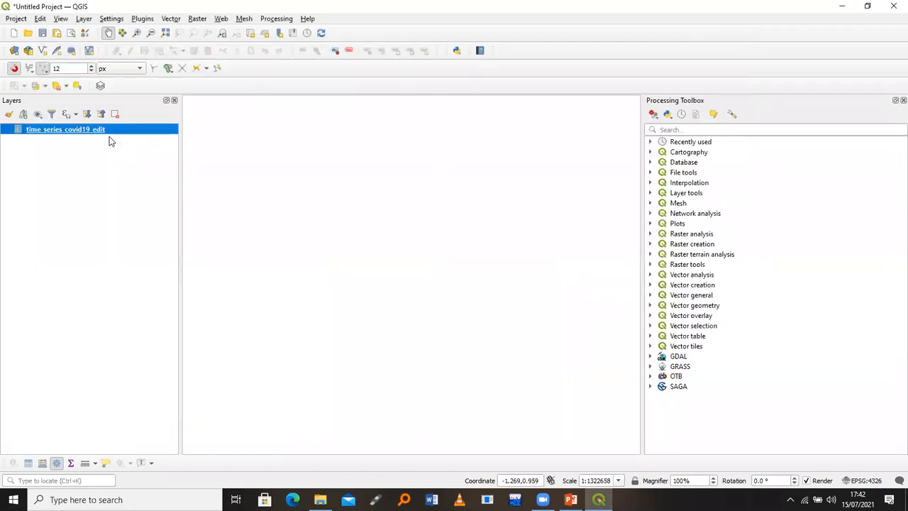
Reopen the covid19 layer's attribute table, move it aside, and bring up the layer's context menu again
{"action": "right_click", "coordinate": [109, 129]}
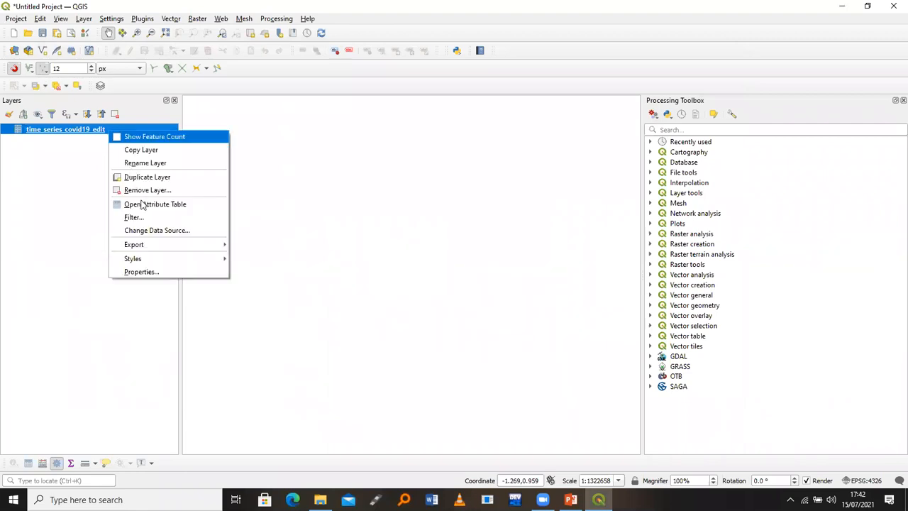
{"action": "left_click", "coordinate": [142, 203]}
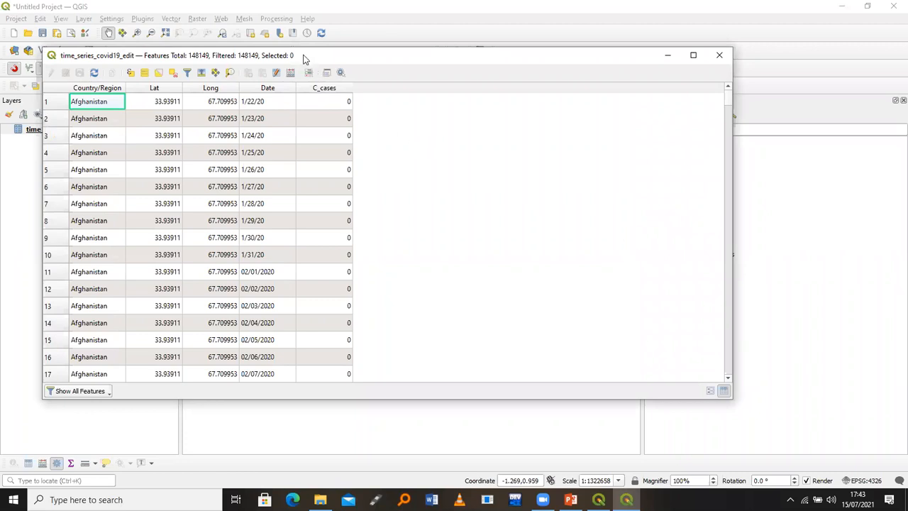
{"action": "left_click_drag", "start_coordinate": [305, 59], "coordinate": [539, 49]}
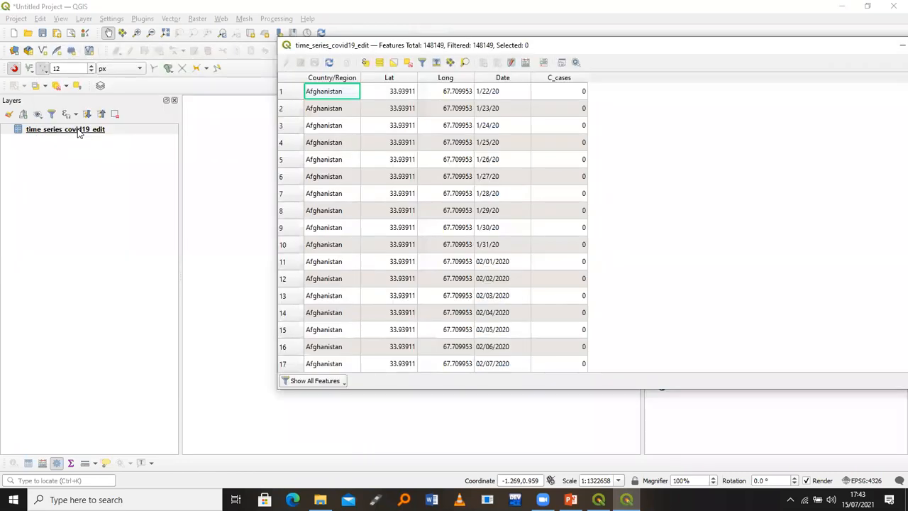
{"action": "left_click", "coordinate": [80, 133]}
{"action": "right_click", "coordinate": [79, 133]}
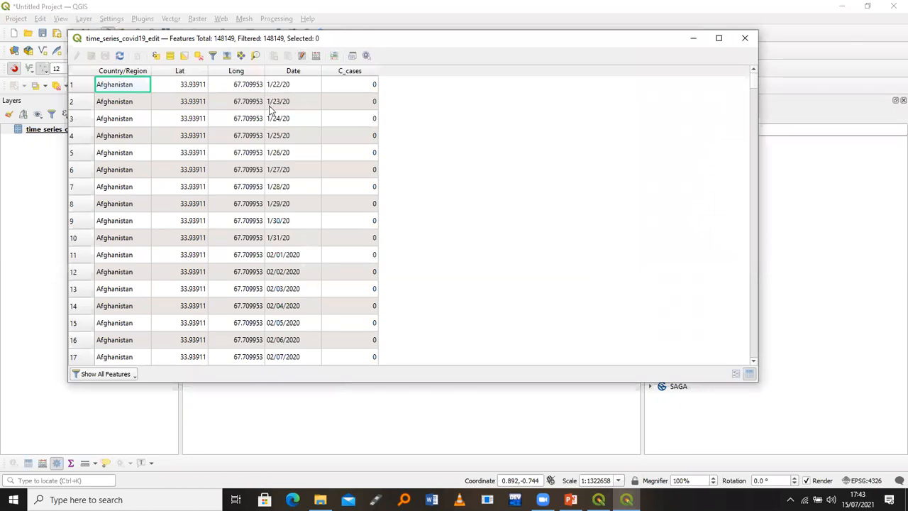
Set up a Text (string) field named Month in the Field Calculator, then close it unused
{"action": "left_click", "coordinate": [316, 60]}
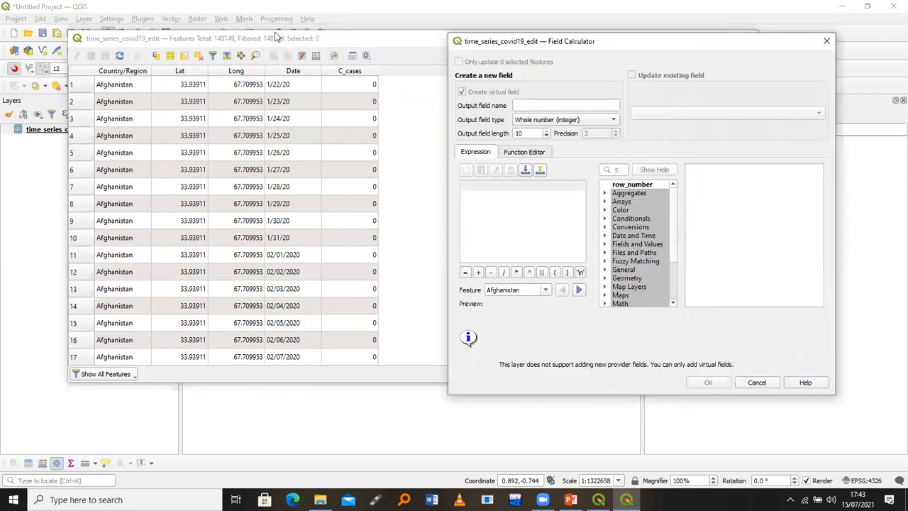
{"action": "left_click", "coordinate": [521, 106]}
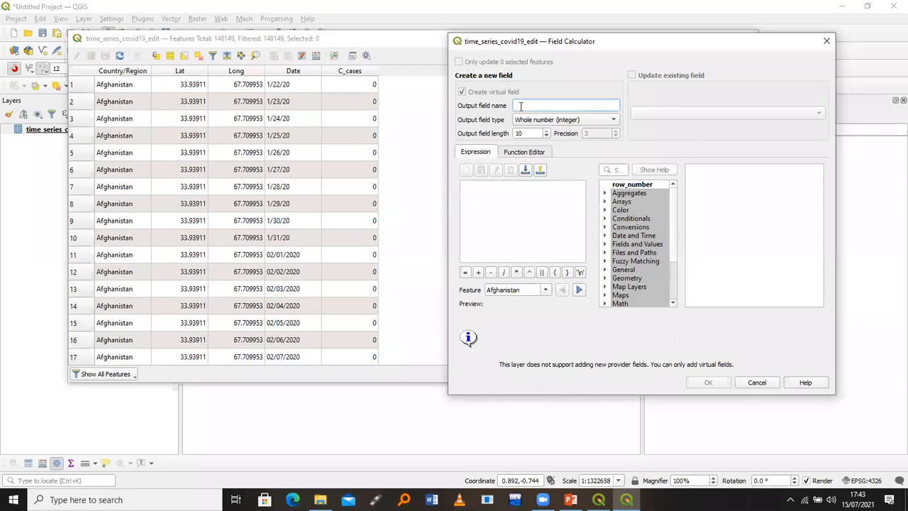
{"action": "type", "text": "Month"}
{"action": "left_click", "coordinate": [535, 121]}
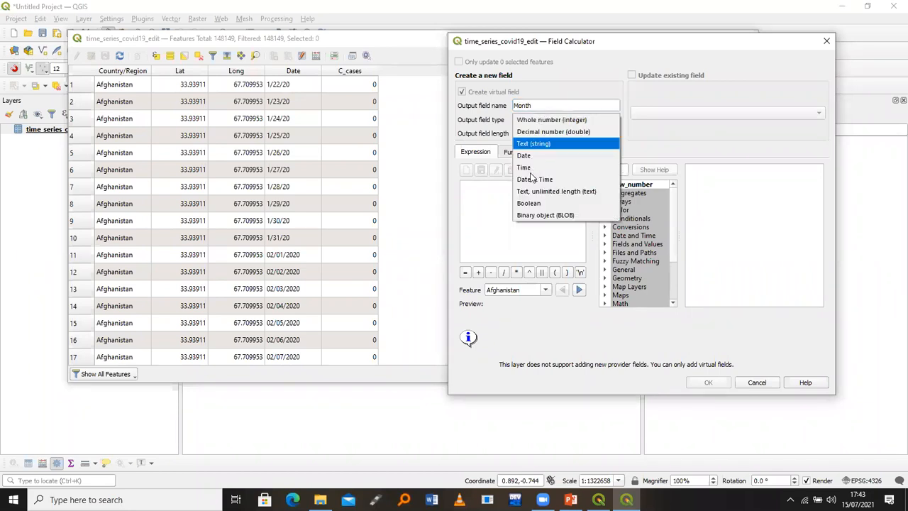
{"action": "left_click", "coordinate": [534, 146]}
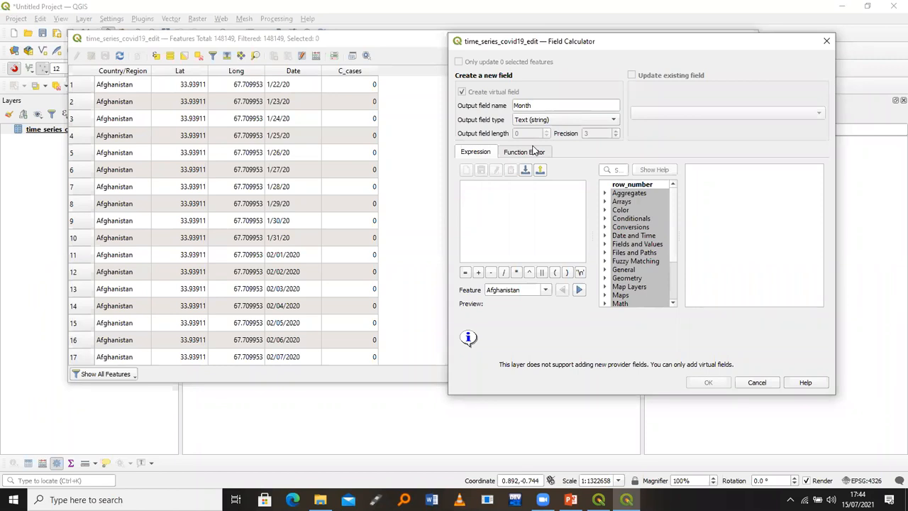
{"action": "left_click", "coordinate": [824, 44]}
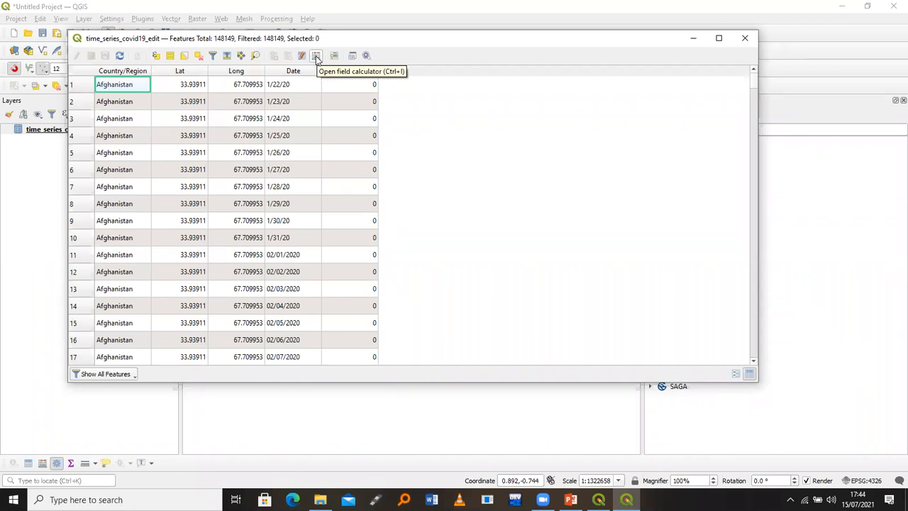
Reopen the Field Calculator with a virtual Text (string) field named Month, ready for its expression
{"action": "left_click", "coordinate": [316, 57]}
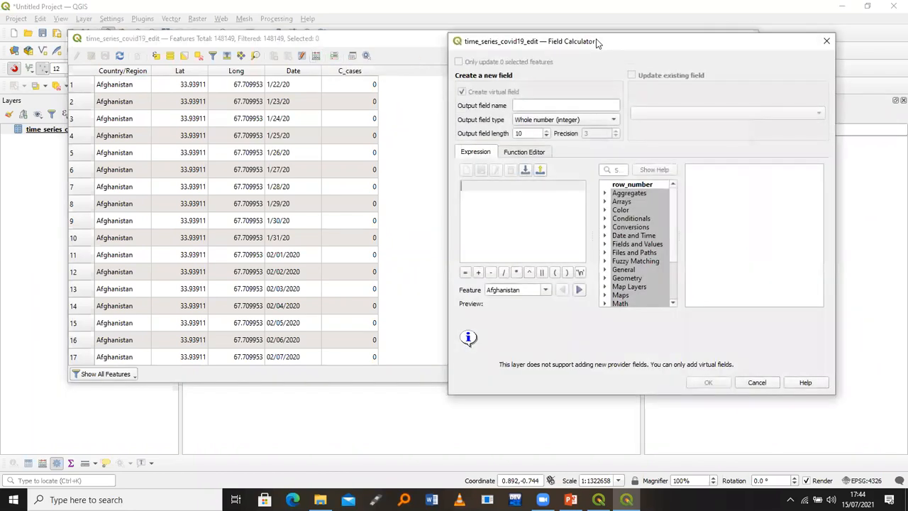
{"action": "left_click_drag", "start_coordinate": [596, 43], "coordinate": [469, 47]}
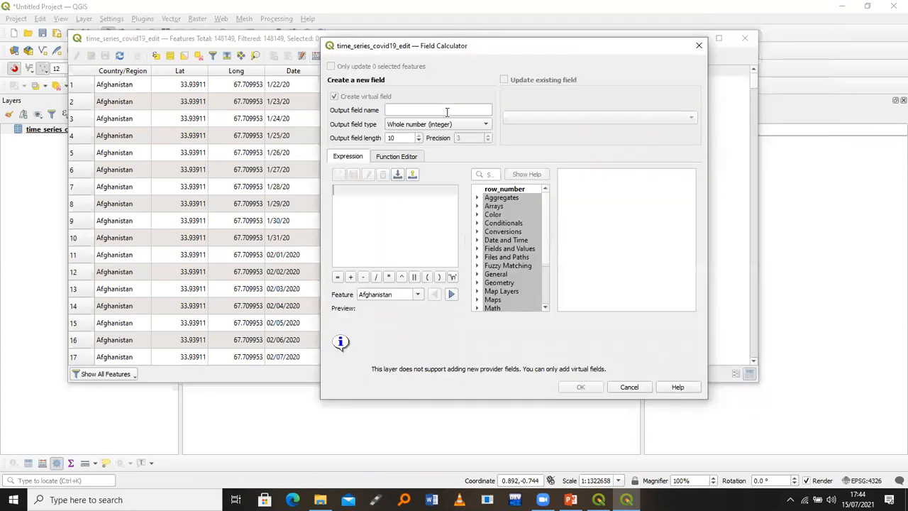
{"action": "left_click", "coordinate": [447, 112]}
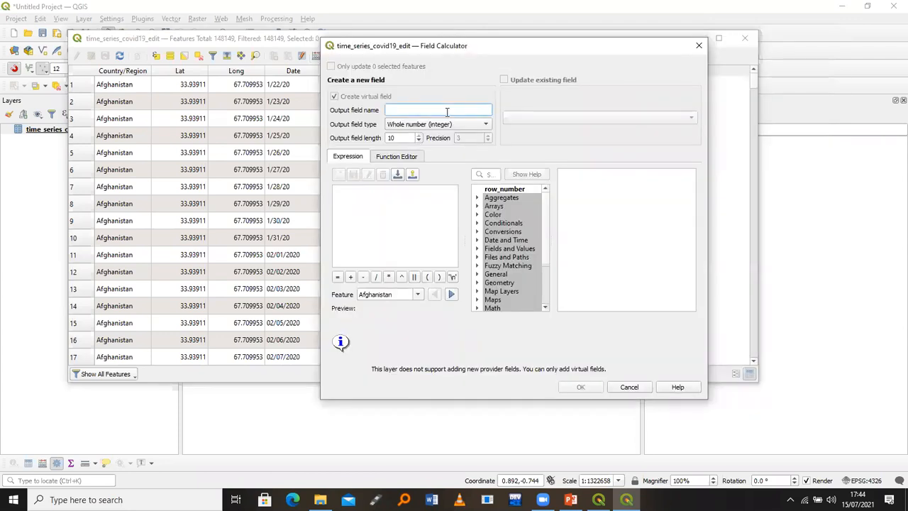
{"action": "type", "text": "Month"}
{"action": "left_click", "coordinate": [447, 125]}
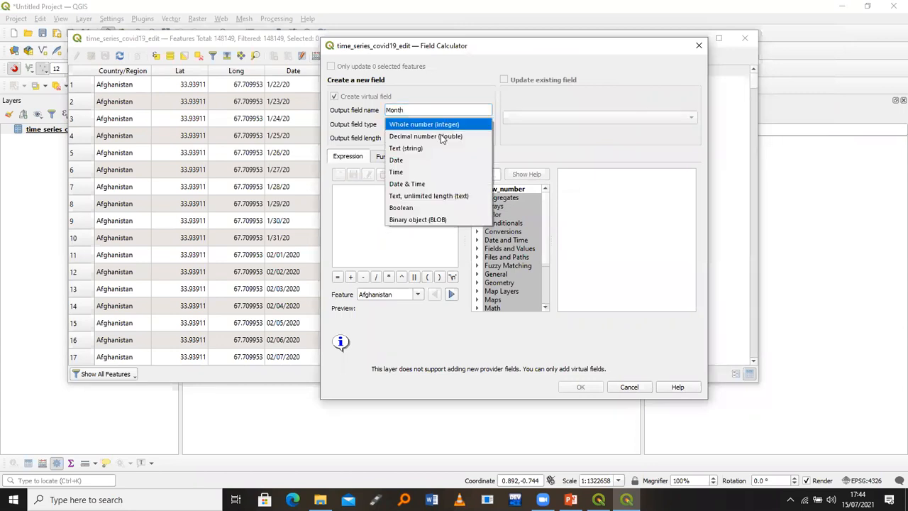
{"action": "left_click", "coordinate": [437, 150]}
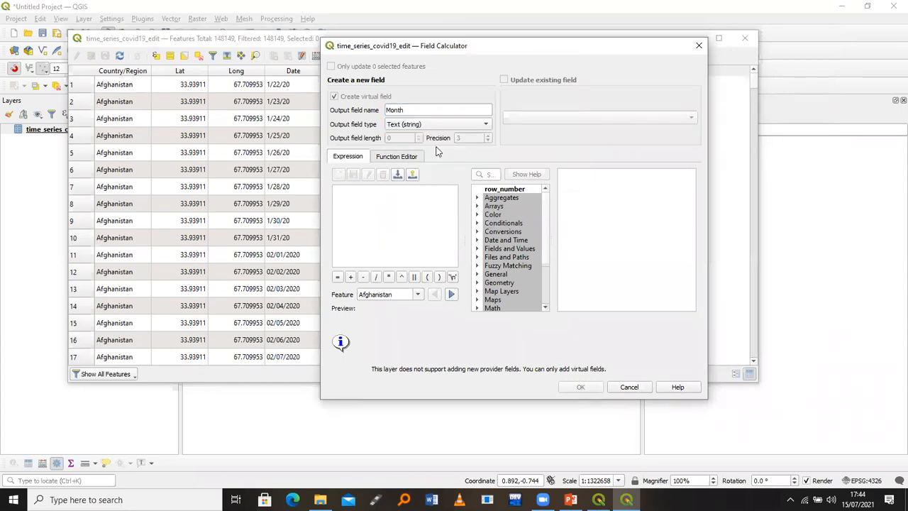
{"action": "left_click", "coordinate": [388, 201]}
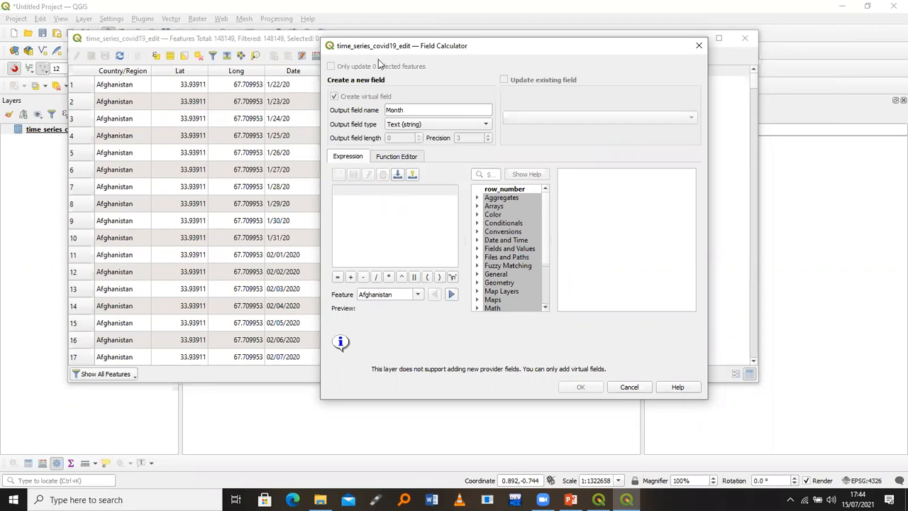
{"action": "left_click_drag", "start_coordinate": [394, 51], "coordinate": [589, 39]}
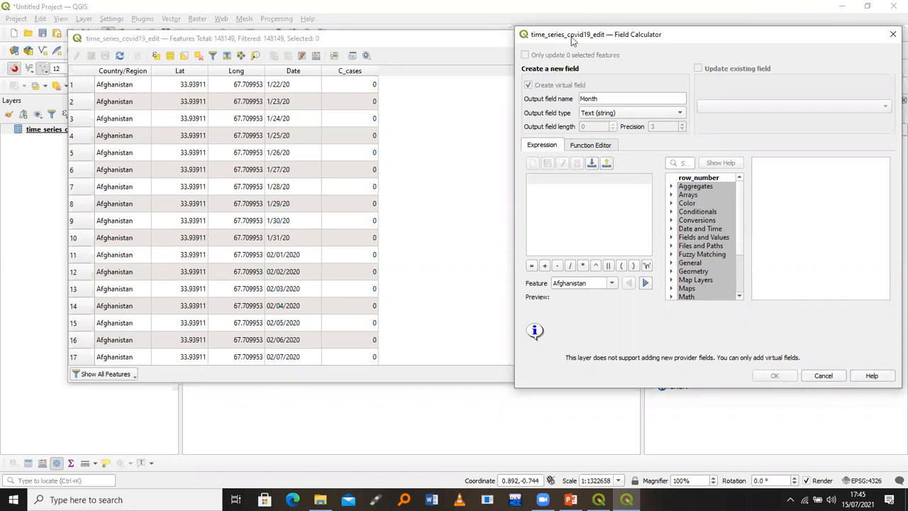
{"action": "left_click_drag", "start_coordinate": [564, 35], "coordinate": [346, 35]}
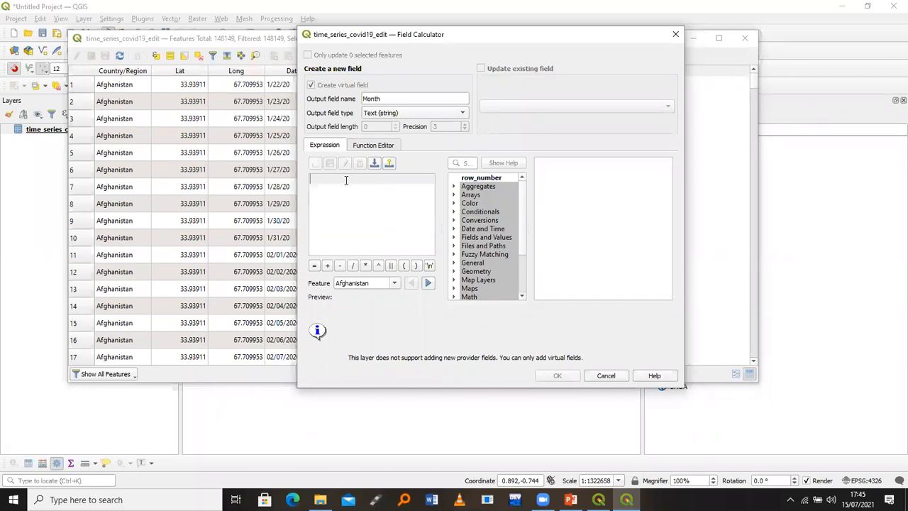
Enter the Month expression substr( "Date" ,0,2), which previews '1/'
{"action": "type", "text": "su"}
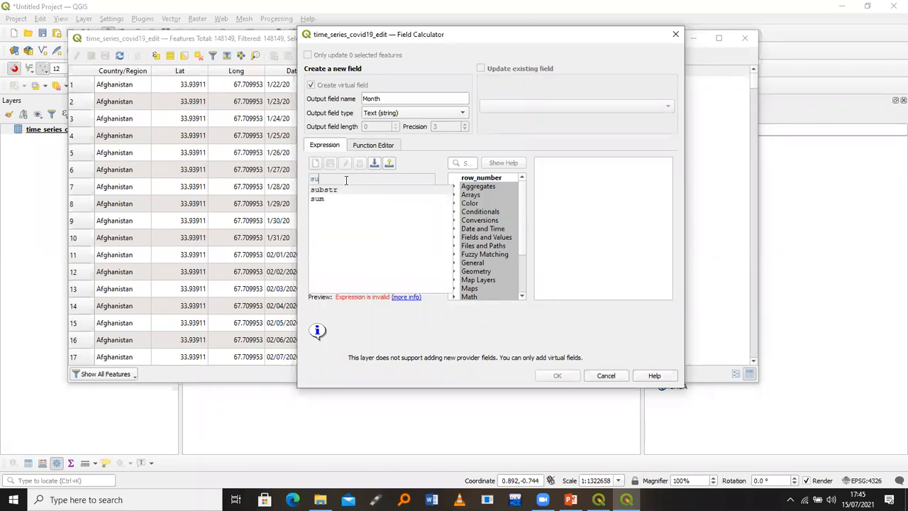
{"action": "type", "text": "bstr("}
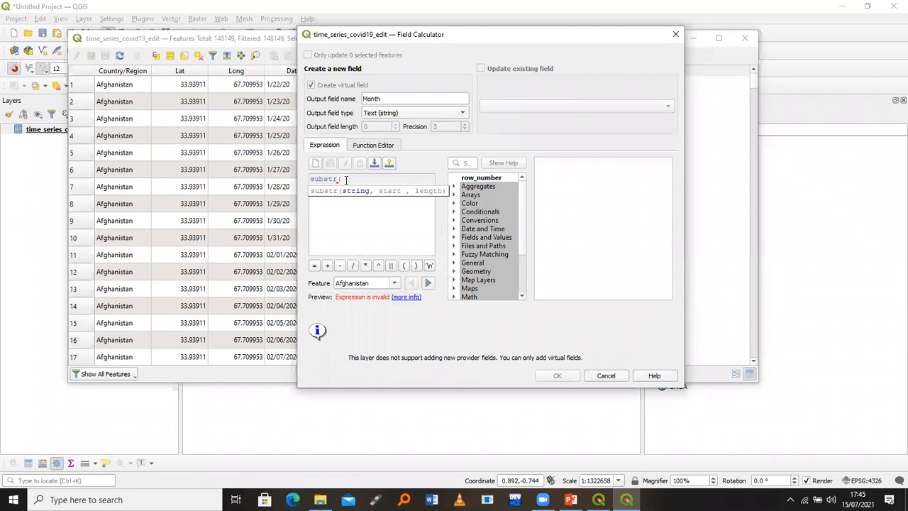
{"action": "left_click", "coordinate": [454, 239]}
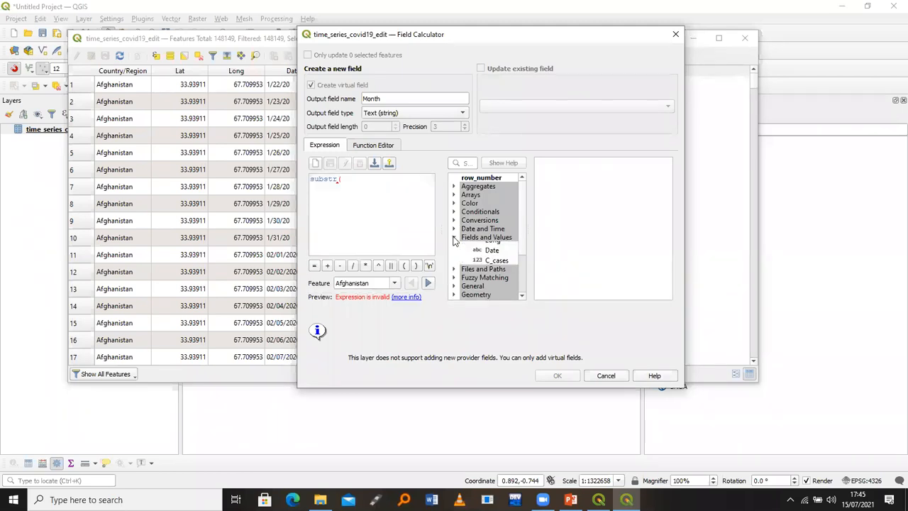
{"action": "scroll", "coordinate": [522, 208], "scroll_direction": "down", "scroll_amount": 1}
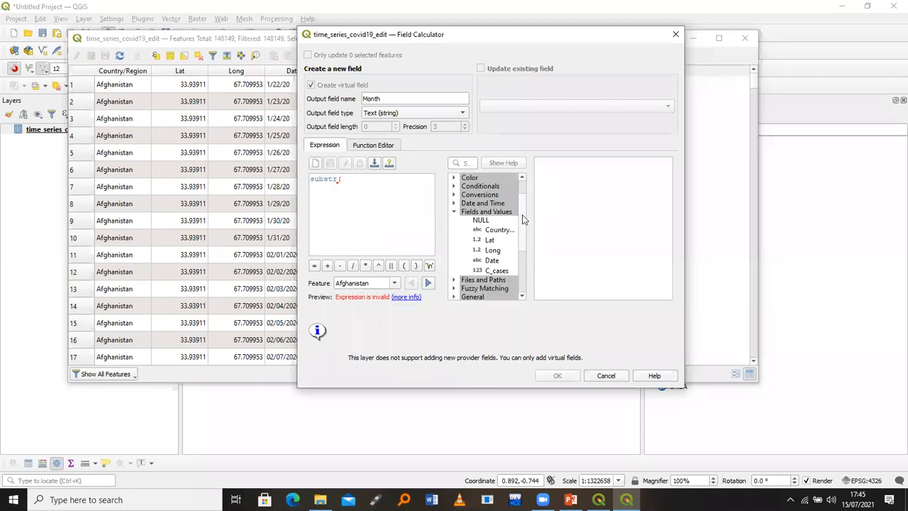
{"action": "scroll", "coordinate": [494, 250], "scroll_direction": "down", "scroll_amount": 1}
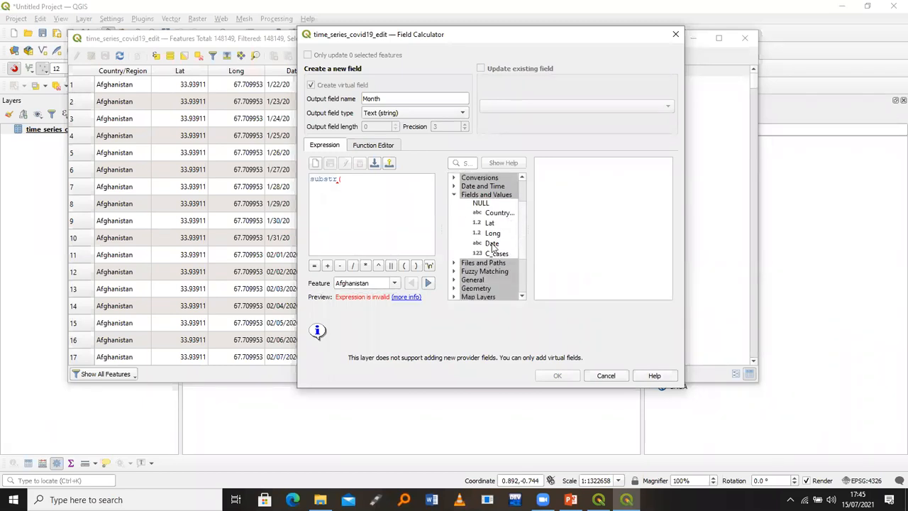
{"action": "double_click", "coordinate": [492, 244]}
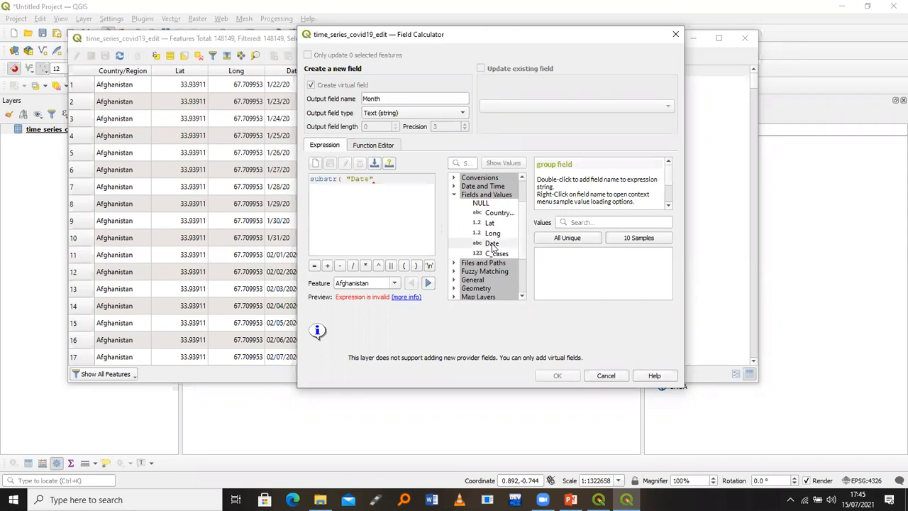
{"action": "type", "text": ","}
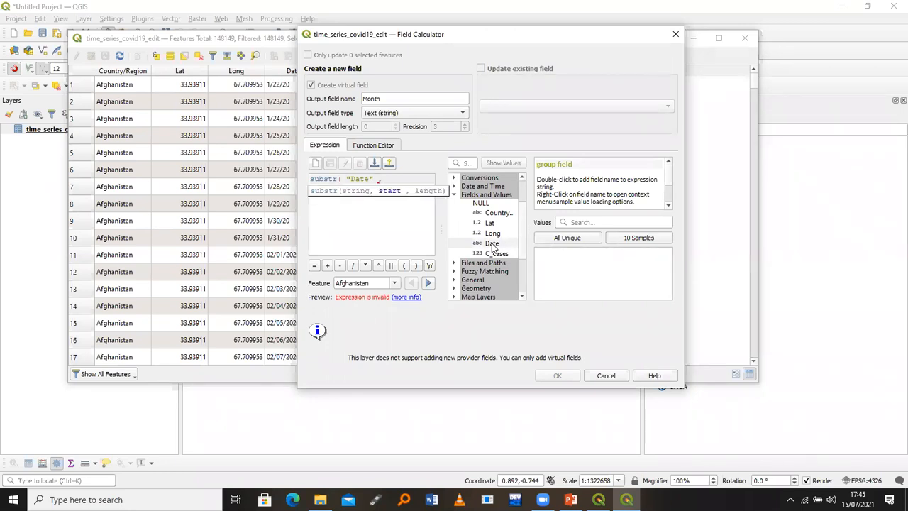
{"action": "type", "text": "0"}
{"action": "type", "text": ",2)"}
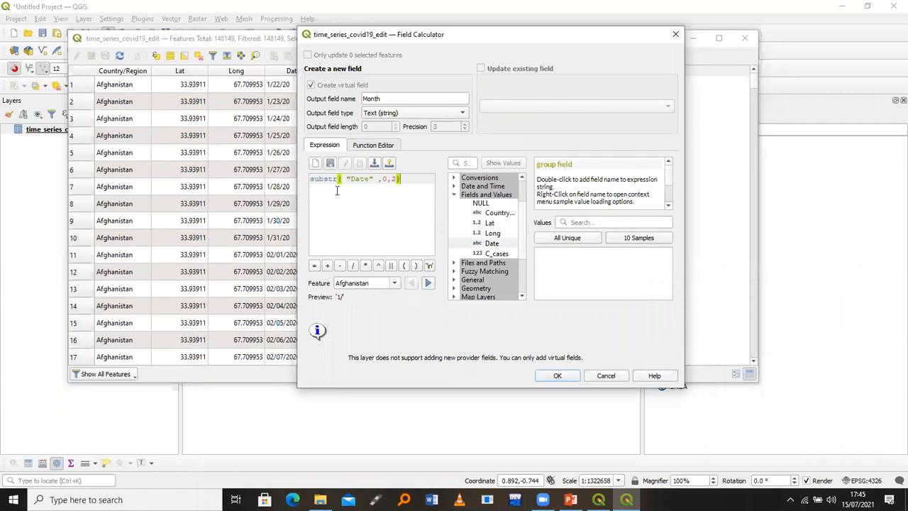
{"action": "key", "text": "alt+Tab"}
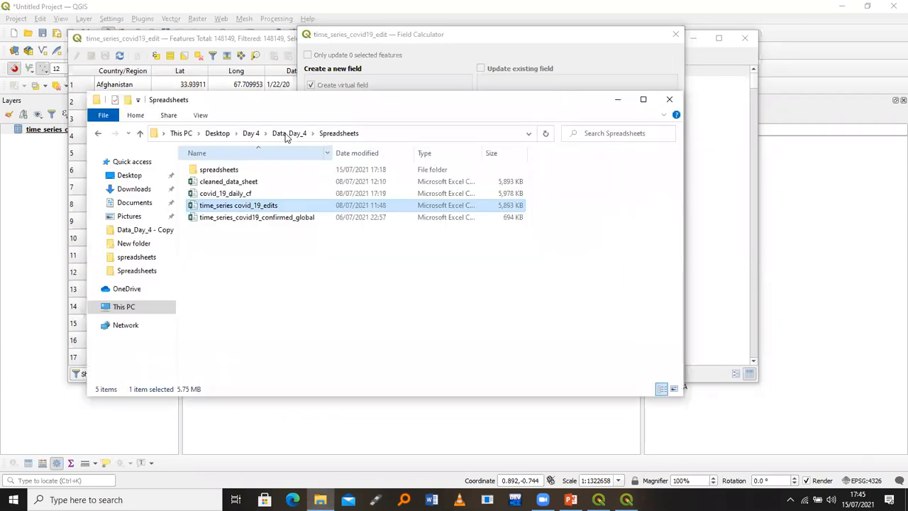
Open commands.txt from Data_Day_4 in Notepad and select the substr( "Date" ,0,2) expression
{"action": "left_click", "coordinate": [287, 134]}
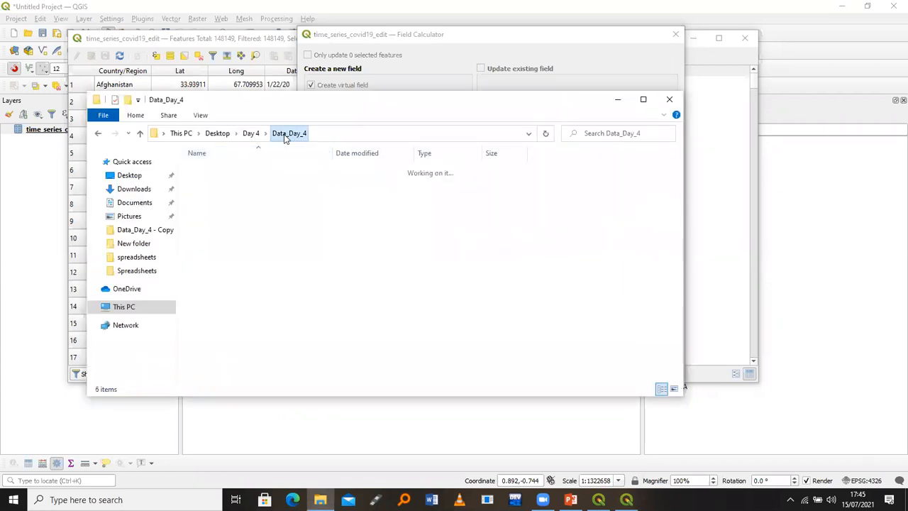
{"action": "left_click", "coordinate": [228, 220]}
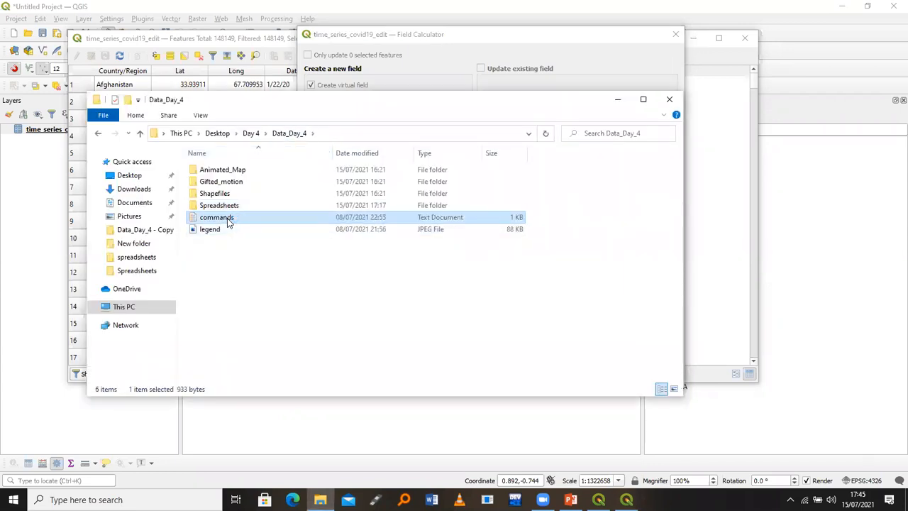
{"action": "double_click", "coordinate": [229, 220]}
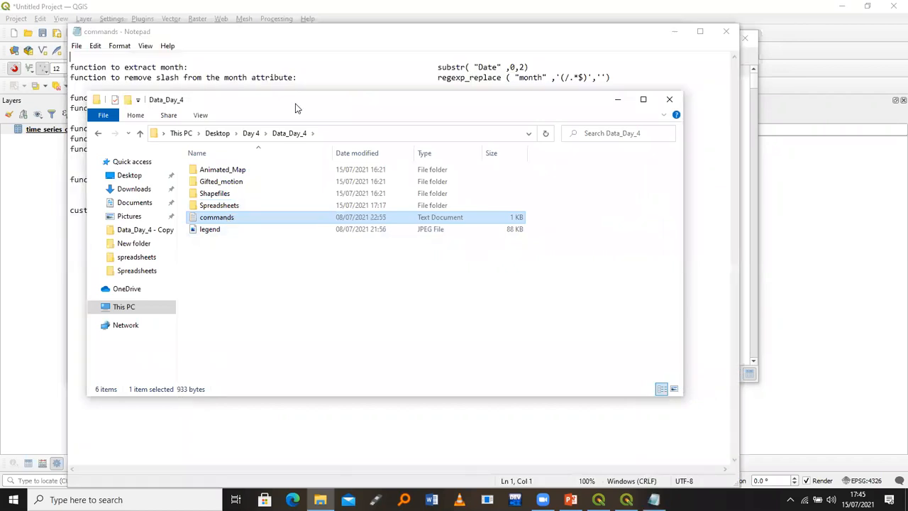
{"action": "left_click_drag", "start_coordinate": [308, 110], "coordinate": [410, 372]}
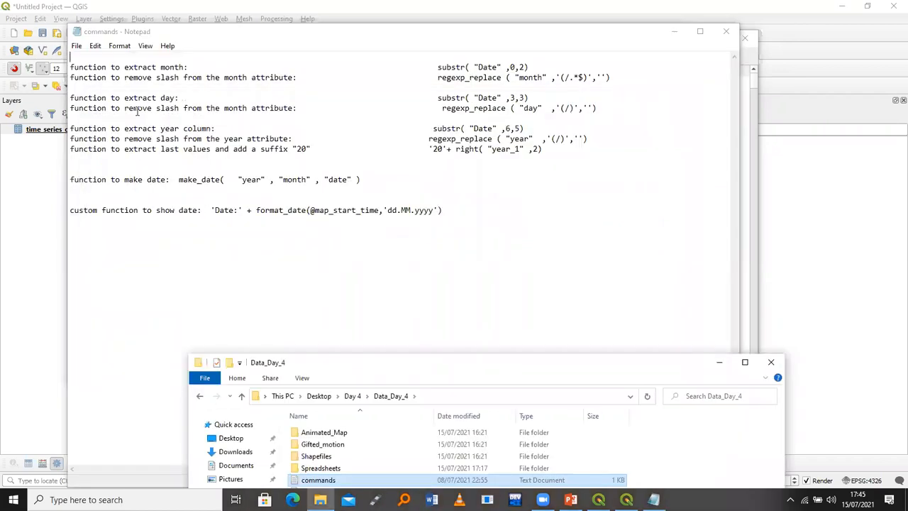
{"action": "left_click_drag", "start_coordinate": [190, 68], "coordinate": [102, 68]}
{"action": "key", "text": "shift+Home"}
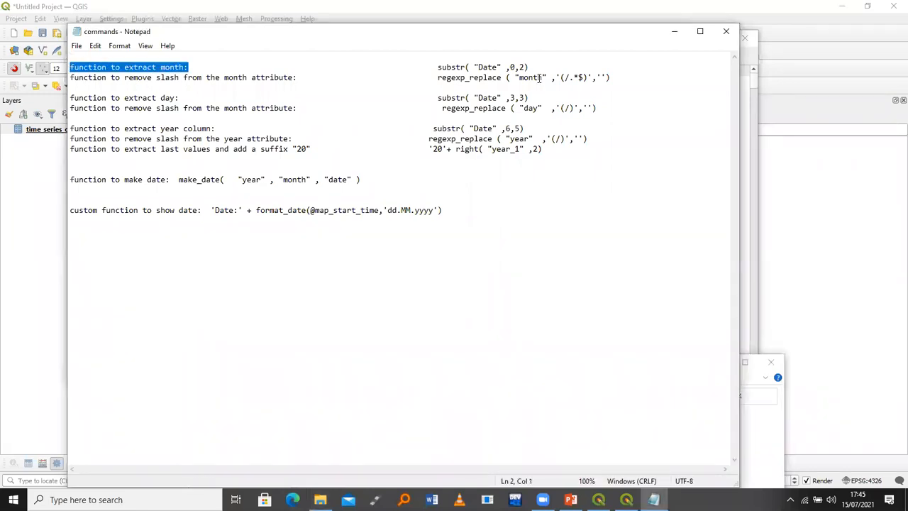
{"action": "left_click_drag", "start_coordinate": [534, 66], "coordinate": [436, 67]}
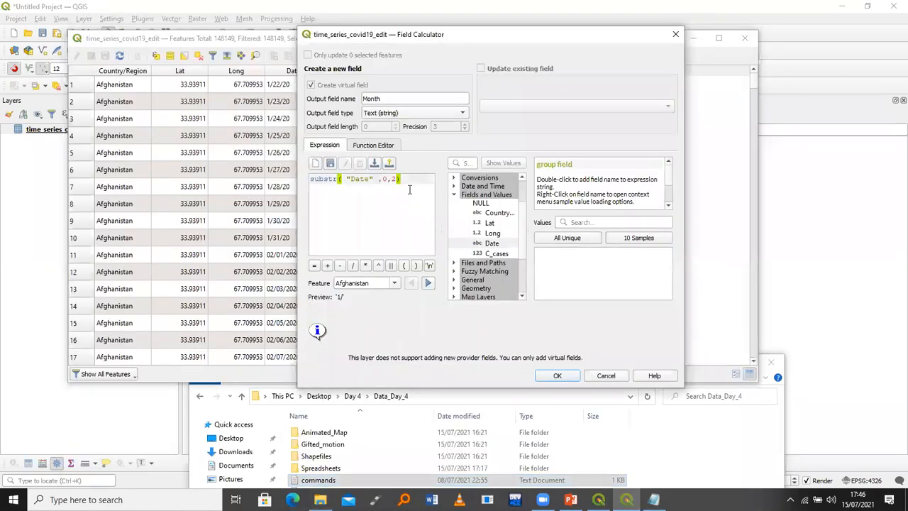
Replace the Month expression with the pasted substr( "Date" ,0,2)
{"action": "key", "text": "ctrl+a"}
{"action": "key", "text": "ctrl+c"}
{"action": "key", "text": "BackSpace"}
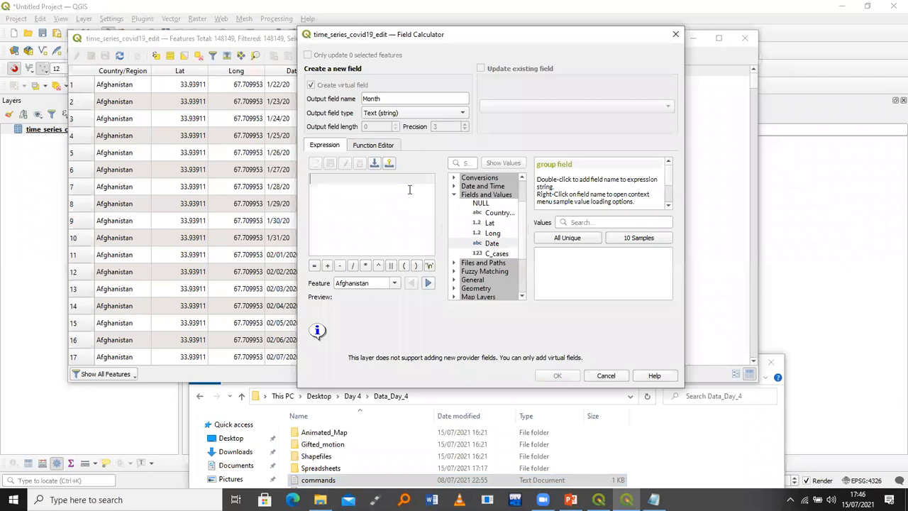
{"action": "key", "text": "ctrl+v"}
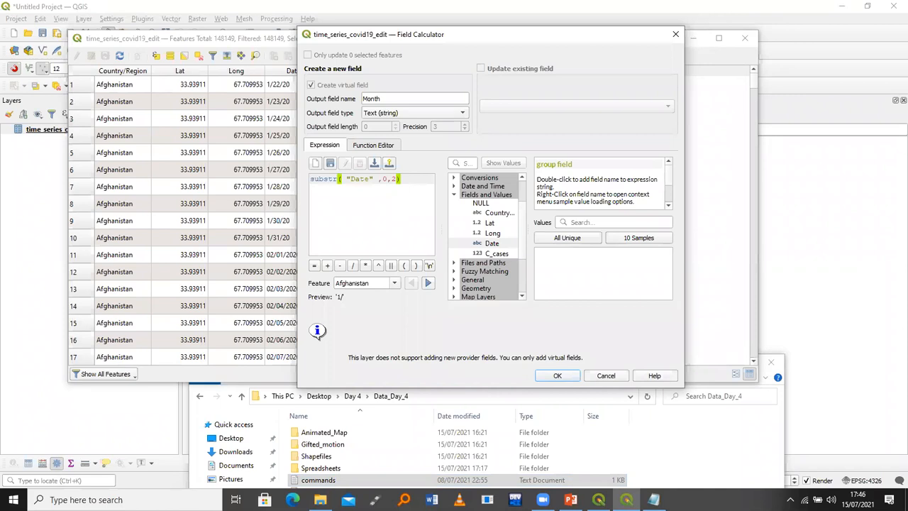
Compare the pasted expression against the substr line in the commands notes
{"action": "key", "text": "alt+Tab"}
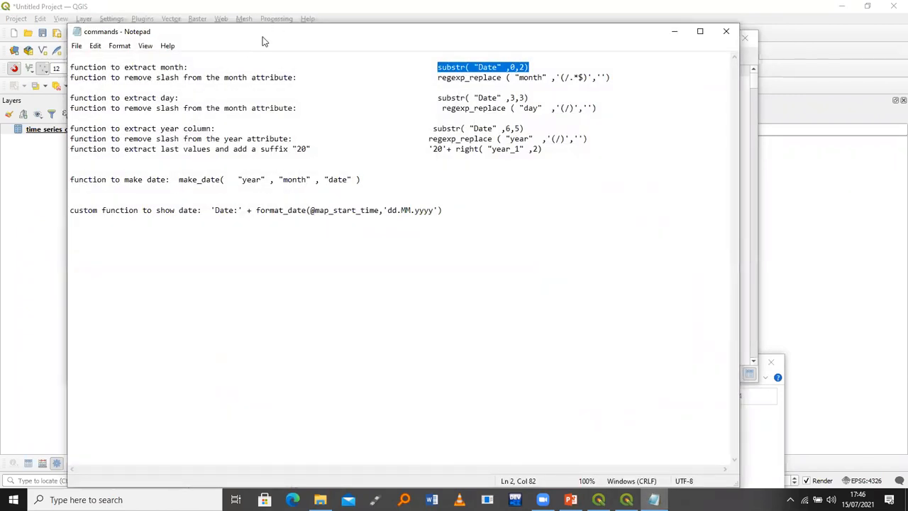
{"action": "left_click_drag", "start_coordinate": [262, 41], "coordinate": [272, 95]}
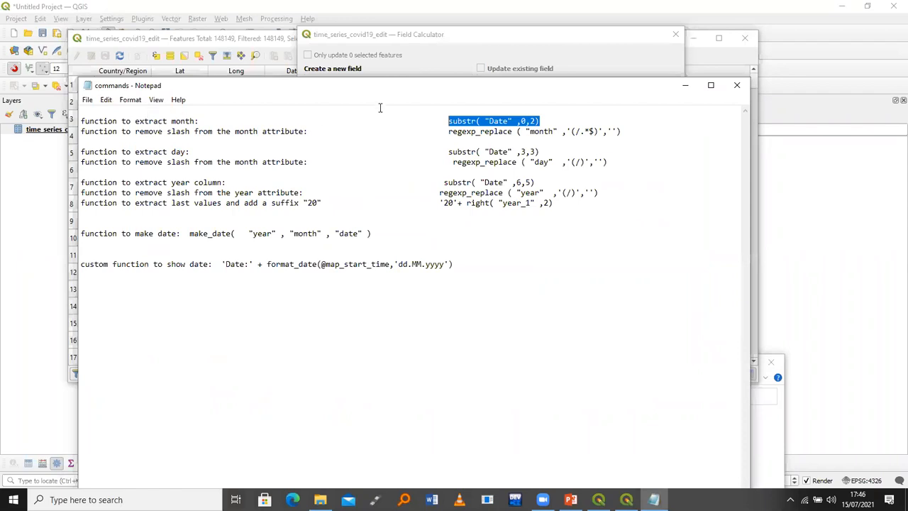
{"action": "left_click_drag", "start_coordinate": [539, 121], "coordinate": [517, 121]}
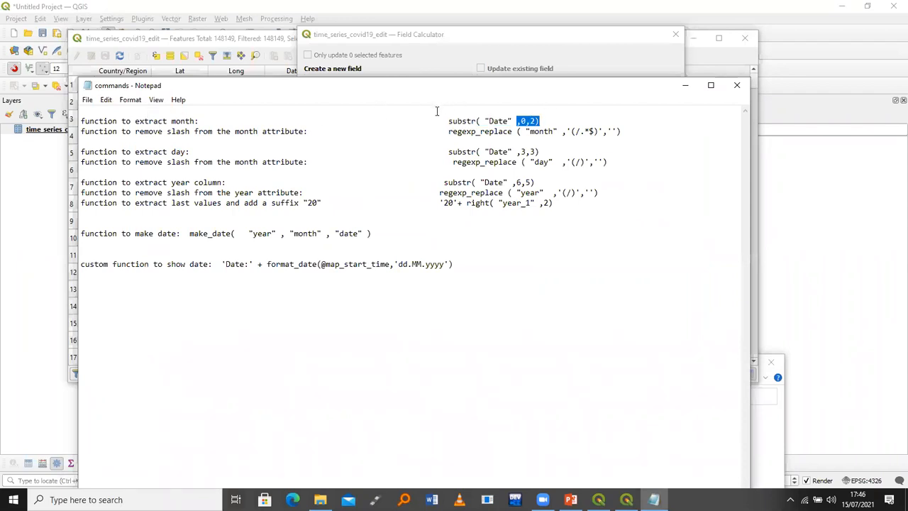
{"action": "left_click_drag", "start_coordinate": [448, 118], "coordinate": [448, 120]}
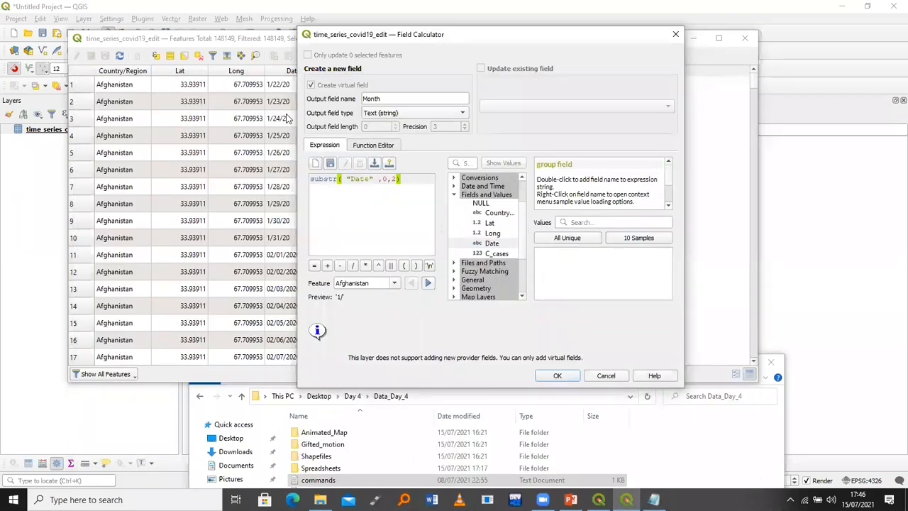
{"action": "left_click_drag", "start_coordinate": [397, 39], "coordinate": [444, 38]}
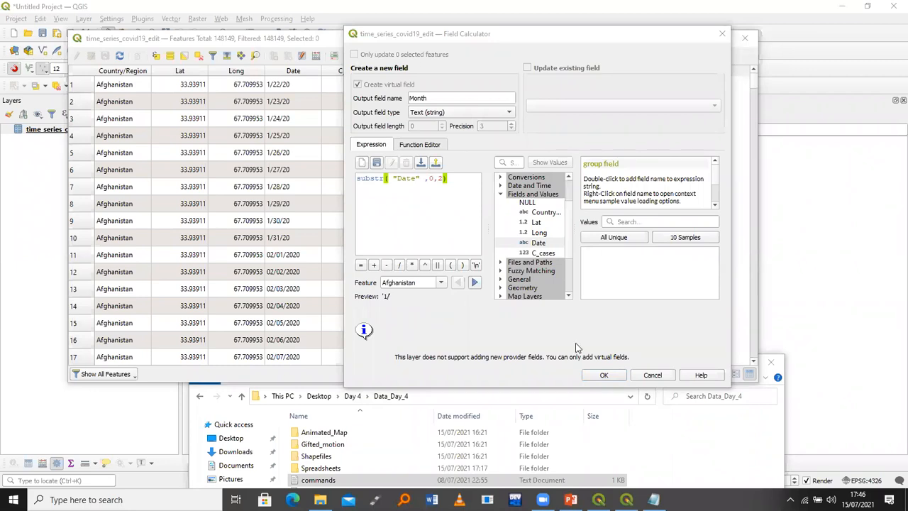
Create the Month column and scroll the attribute table to check values like '1/' and '02'
{"action": "left_click", "coordinate": [604, 376]}
{"action": "left_click", "coordinate": [605, 375]}
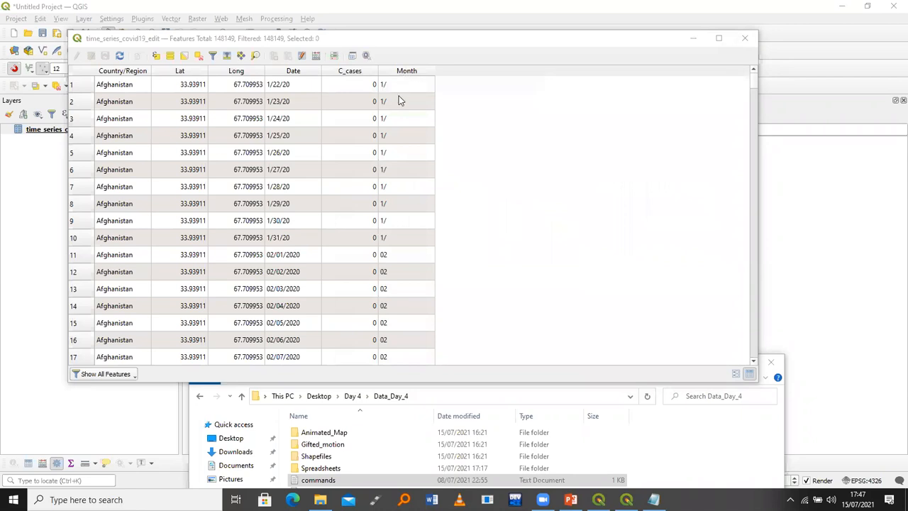
{"action": "left_click", "coordinate": [752, 90]}
{"action": "scroll", "coordinate": [405, 271], "scroll_direction": "down", "scroll_amount": 20}
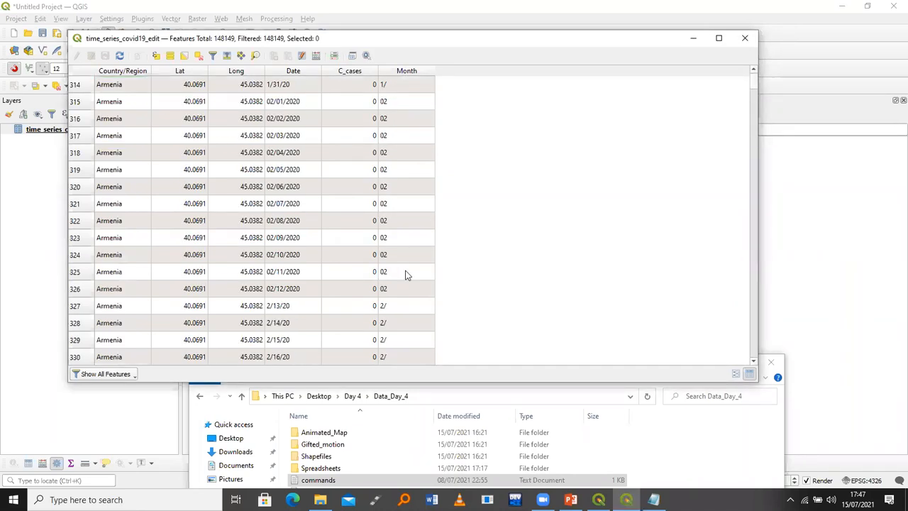
{"action": "mouse_move", "coordinate": [753, 83]}
{"action": "left_mouse_down"}
{"action": "mouse_move", "coordinate": [754, 93]}
{"action": "mouse_move", "coordinate": [750, 74]}
{"action": "left_mouse_up"}
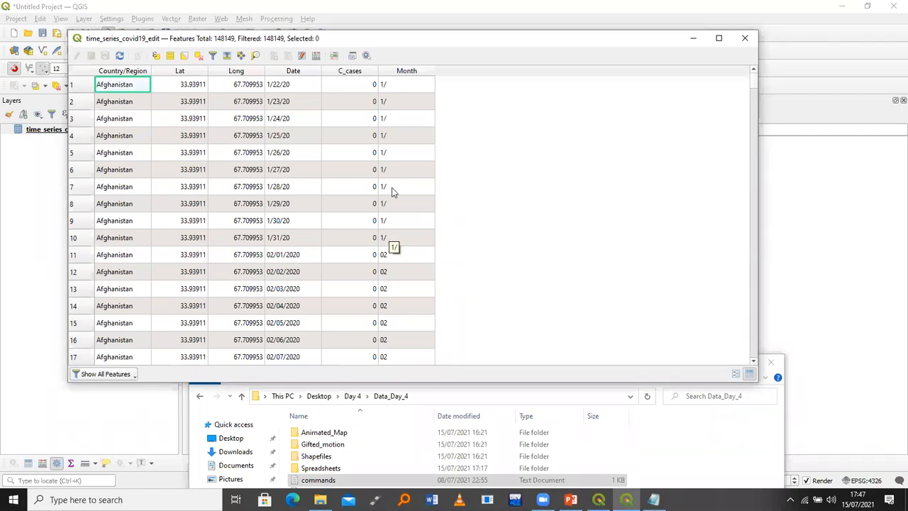
Start a new virtual field named month_1 of type Text (string)
{"action": "left_click", "coordinate": [317, 57]}
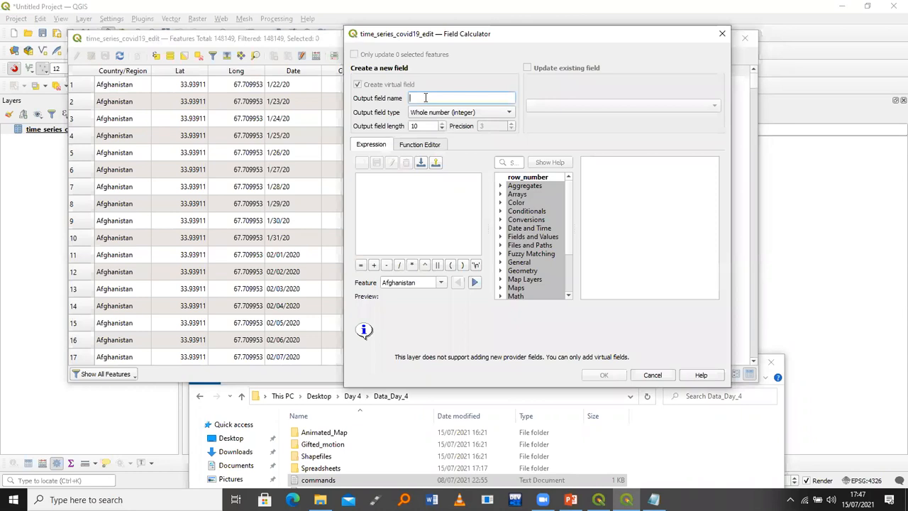
{"action": "type", "text": "month_1"}
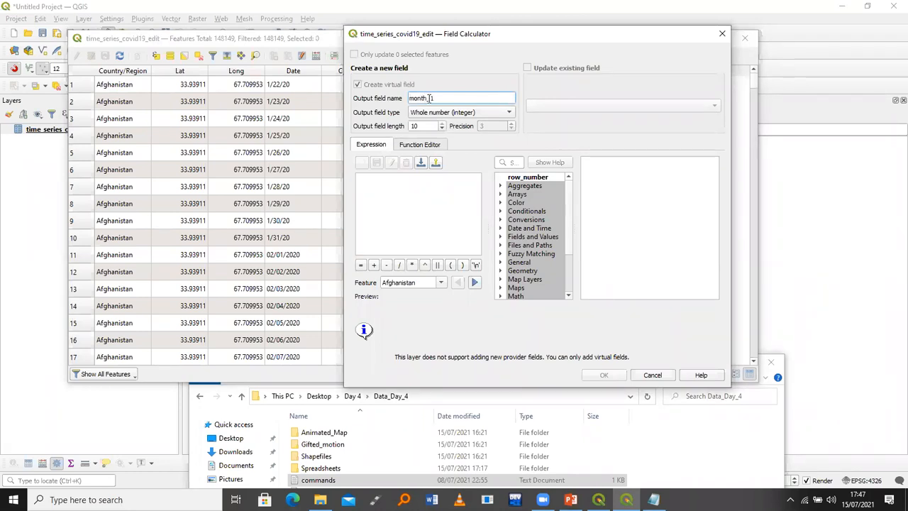
{"action": "left_click", "coordinate": [438, 113]}
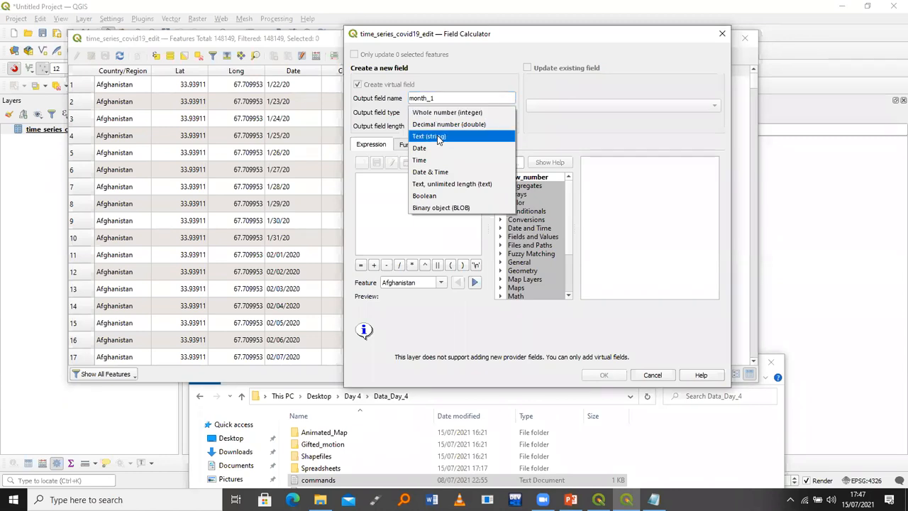
{"action": "left_click", "coordinate": [437, 136]}
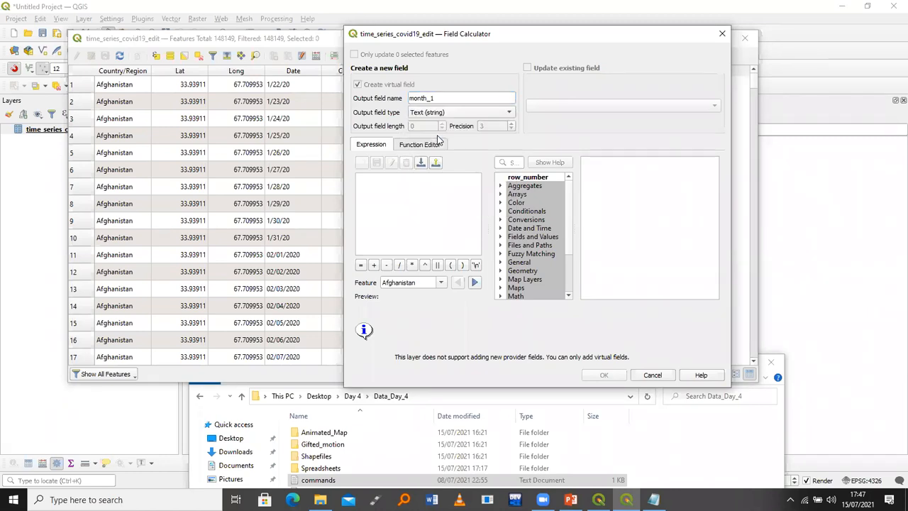
Paste the regexp_replace slash-removal expression for month from the notes into Expression
{"action": "left_click", "coordinate": [653, 499]}
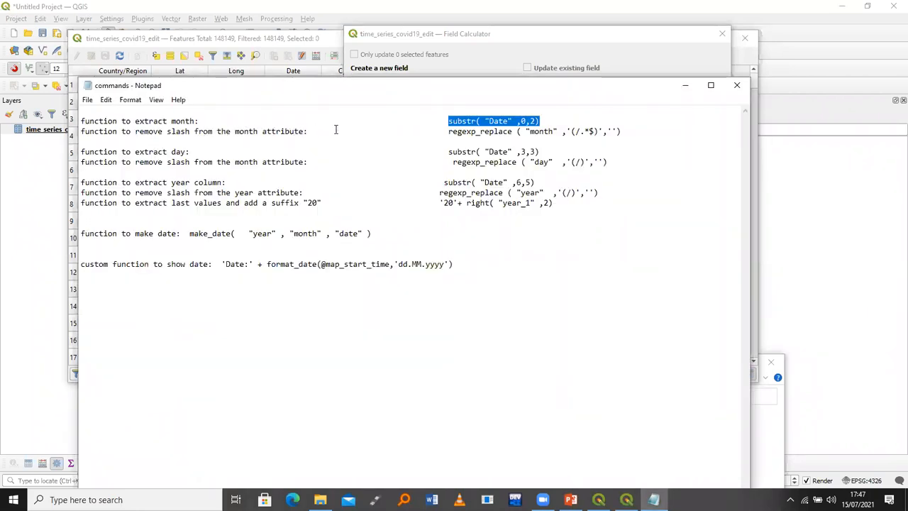
{"action": "left_click", "coordinate": [448, 131]}
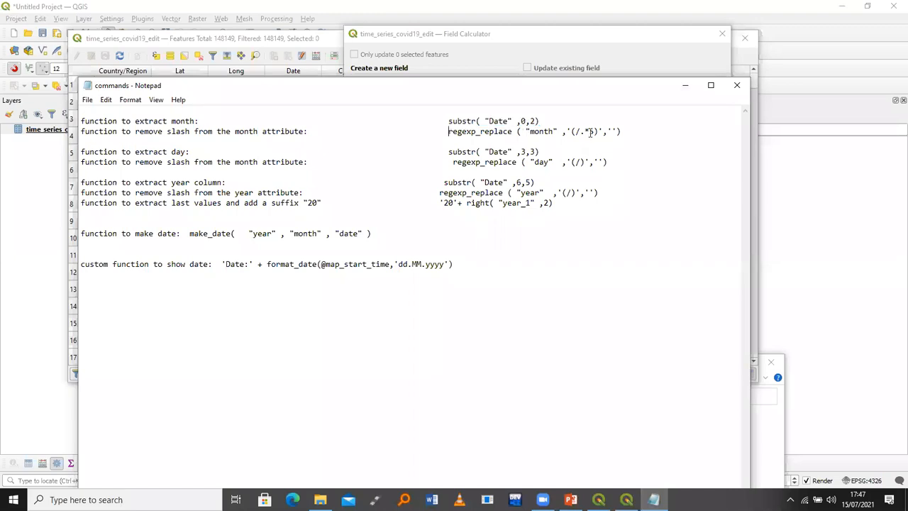
{"action": "left_click", "coordinate": [623, 131], "text": "shift"}
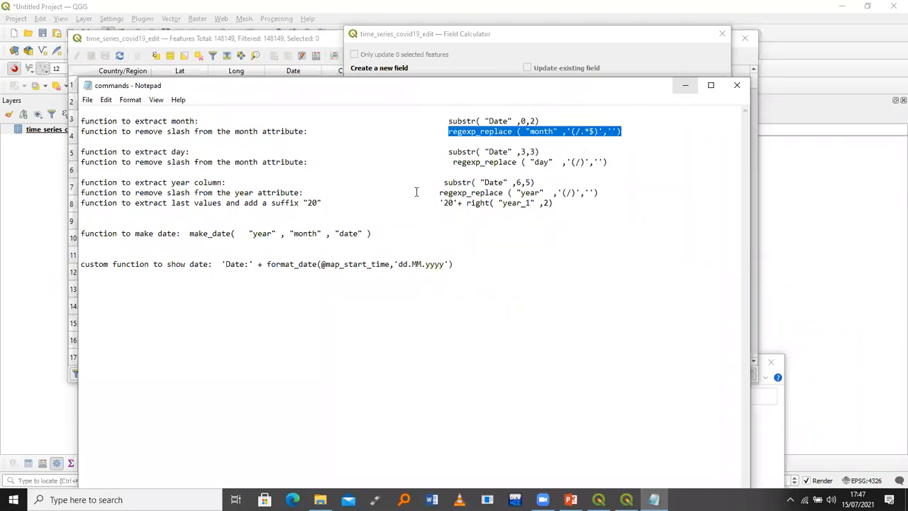
{"action": "type", "text": "regexp_replace ( \"month\" , '(/.*$)','')"}
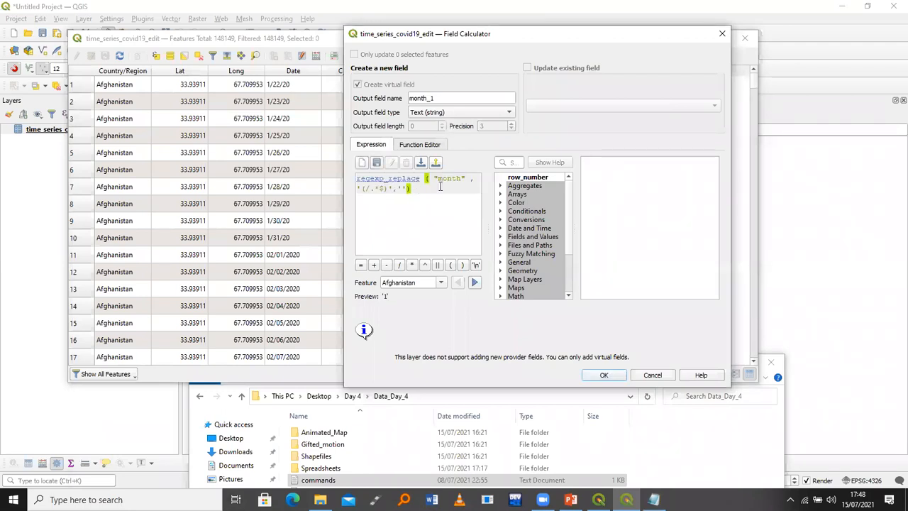
{"action": "left_click_drag", "start_coordinate": [462, 179], "coordinate": [451, 178]}
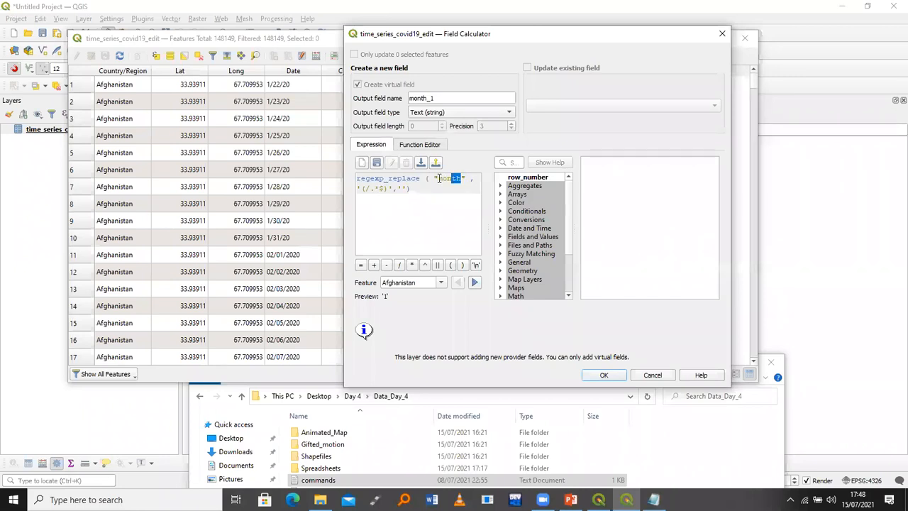
{"action": "left_click", "coordinate": [368, 187]}
Place the caret inside the empty replacement quotes of the regexp_replace expression
{"action": "left_click", "coordinate": [401, 187]}
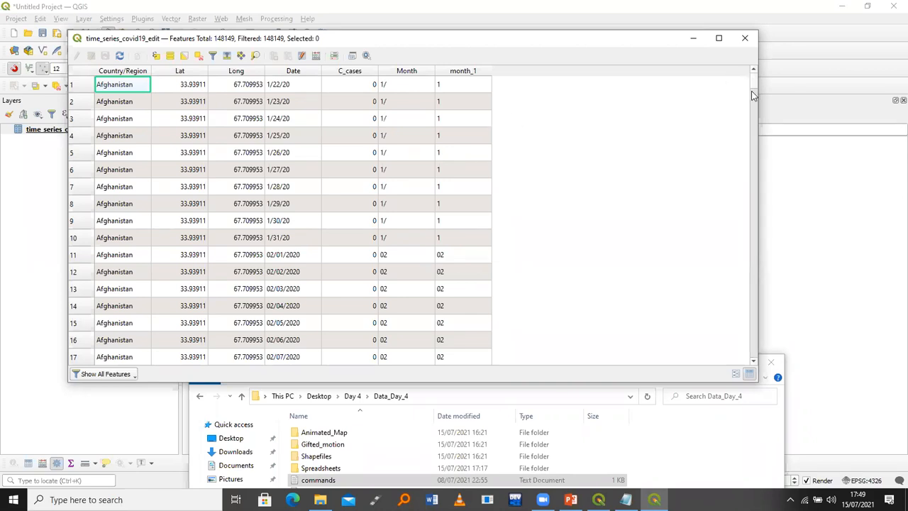
{"action": "scroll", "coordinate": [415, 164], "scroll_direction": "down", "scroll_amount": 20}
{"action": "mouse_move", "coordinate": [753, 82]}
{"action": "left_mouse_down"}
{"action": "mouse_move", "coordinate": [752, 98]}
{"action": "mouse_move", "coordinate": [752, 82]}
{"action": "left_mouse_up"}
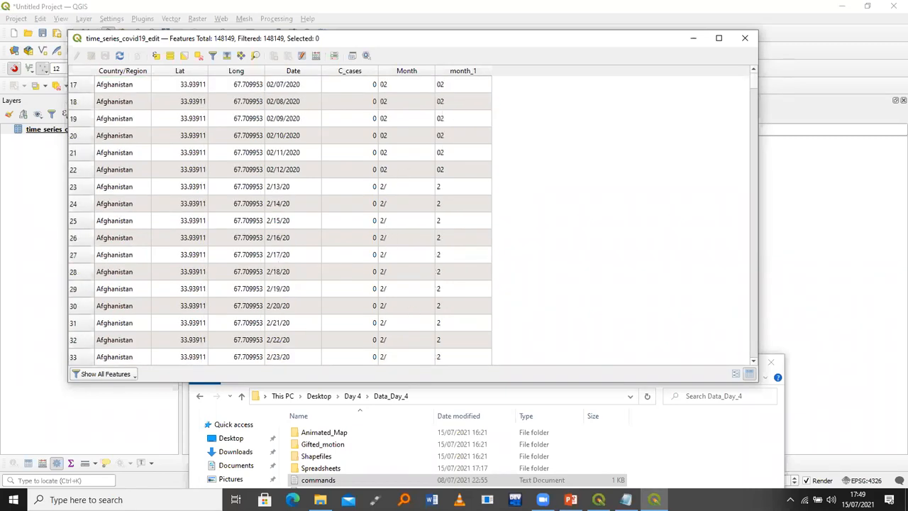
{"action": "key", "text": "alt+Tab"}
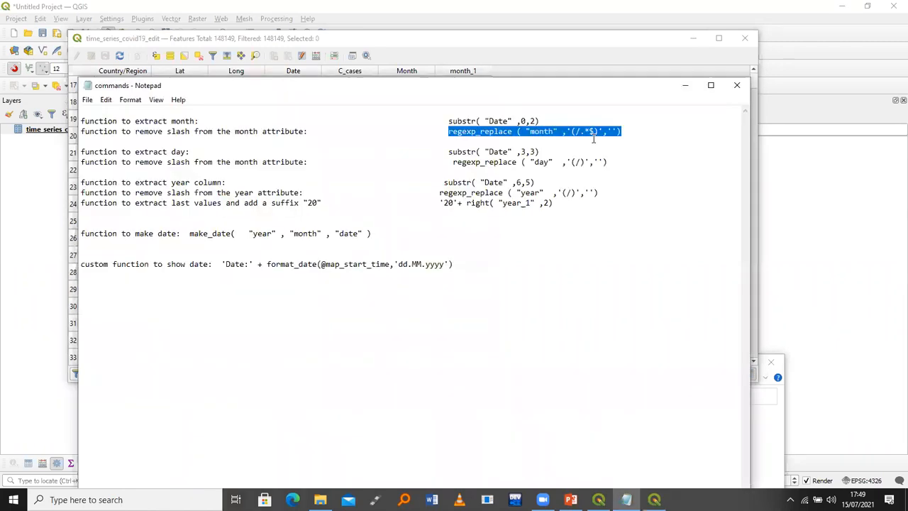
{"action": "left_click", "coordinate": [639, 149]}
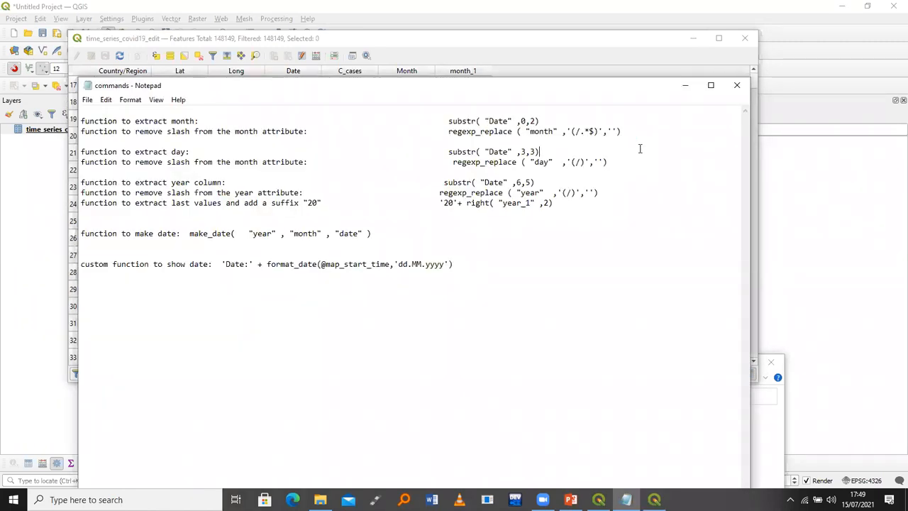
{"action": "left_click", "coordinate": [685, 85]}
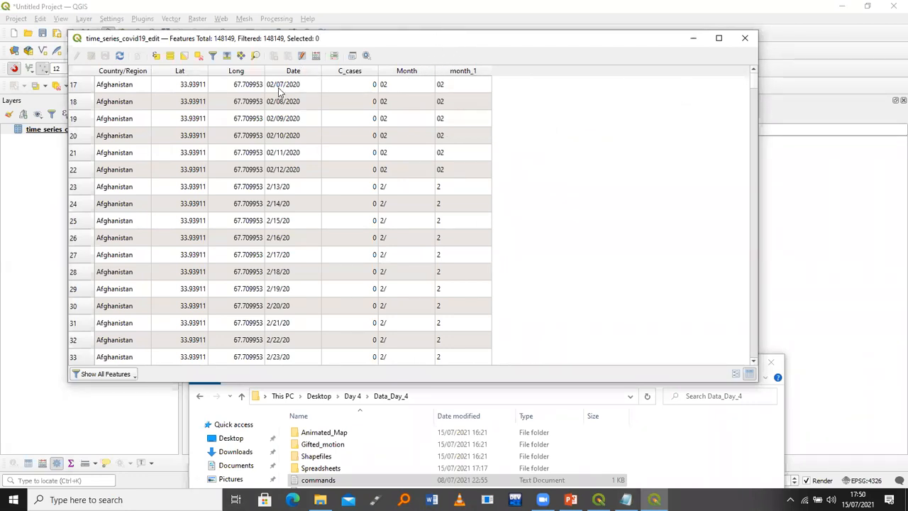
Open the Field Calculator on time_series_covid19_edit and focus the Output field name box
{"action": "left_click", "coordinate": [316, 57]}
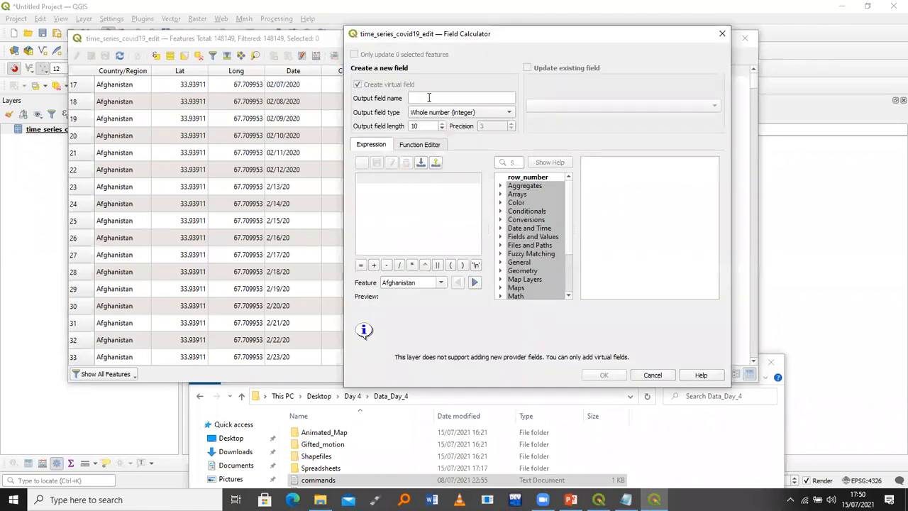
{"action": "left_click", "coordinate": [428, 97]}
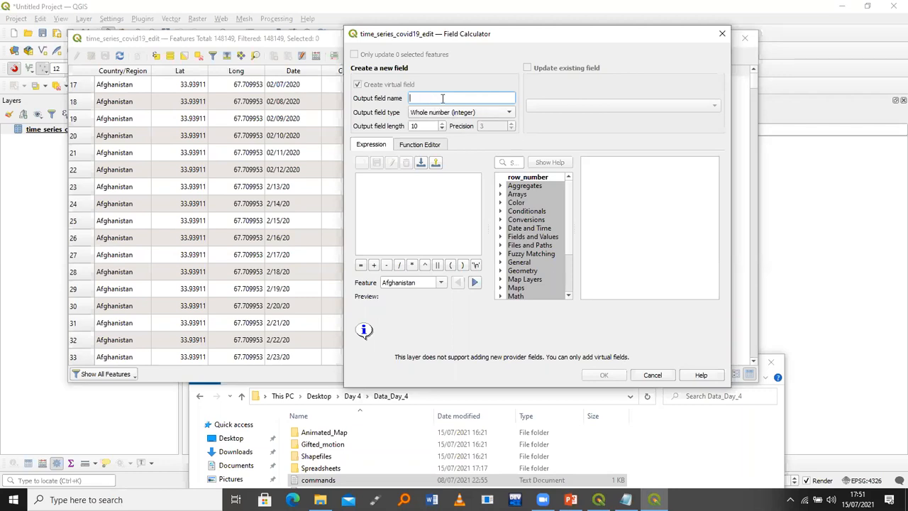
Name the new virtual field day and set its type to Text (string)
{"action": "type", "text": "day"}
{"action": "left_click", "coordinate": [444, 113]}
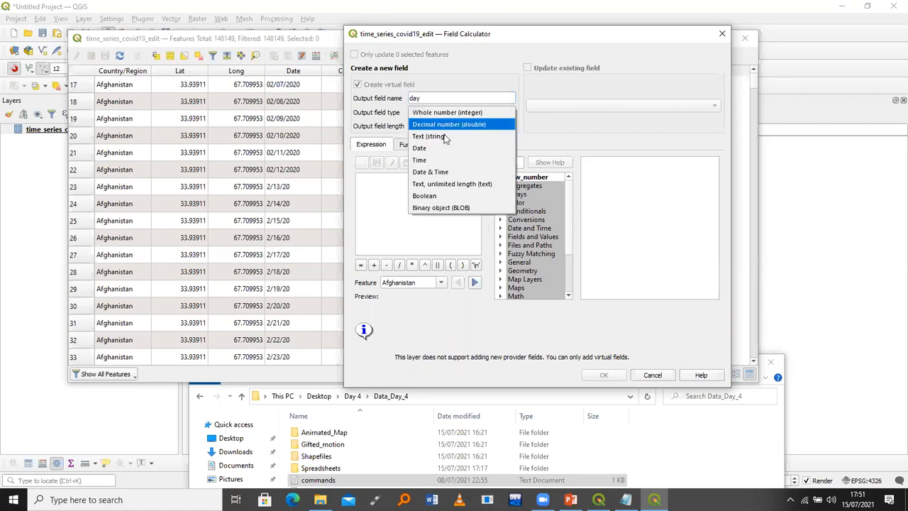
{"action": "left_click", "coordinate": [429, 137]}
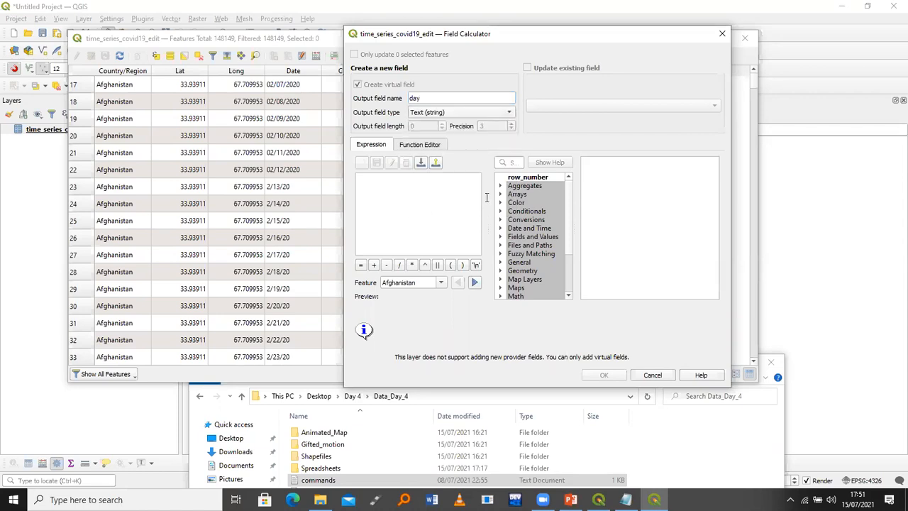
Copy substr( "Date" ,3,3) from the notes and paste it as the expression
{"action": "key", "text": "alt+Tab"}
{"action": "left_click_drag", "start_coordinate": [540, 151], "coordinate": [447, 151]}
{"action": "key", "text": "ctrl+c"}
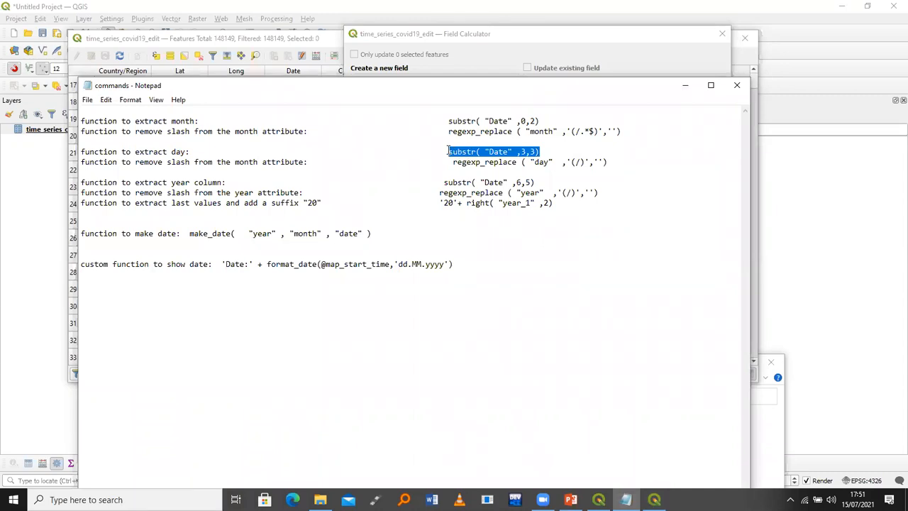
{"action": "left_click", "coordinate": [685, 85]}
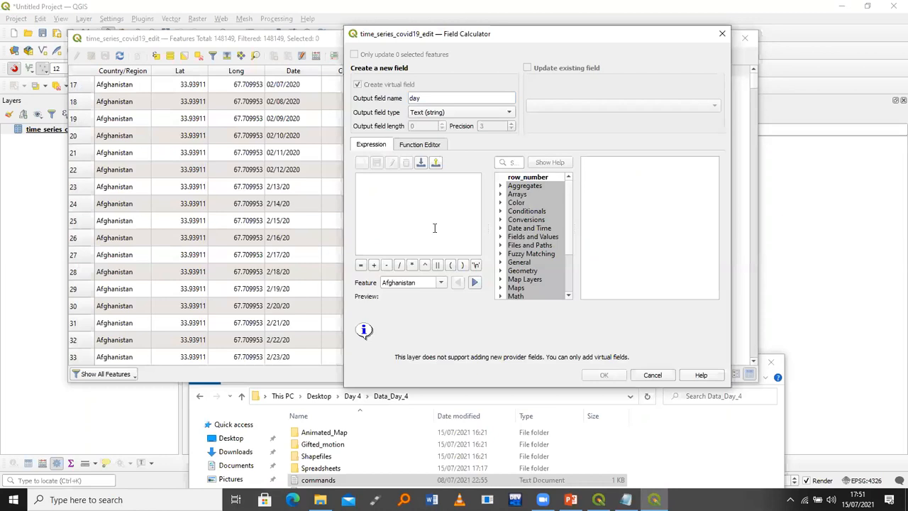
{"action": "key", "text": "ctrl+v"}
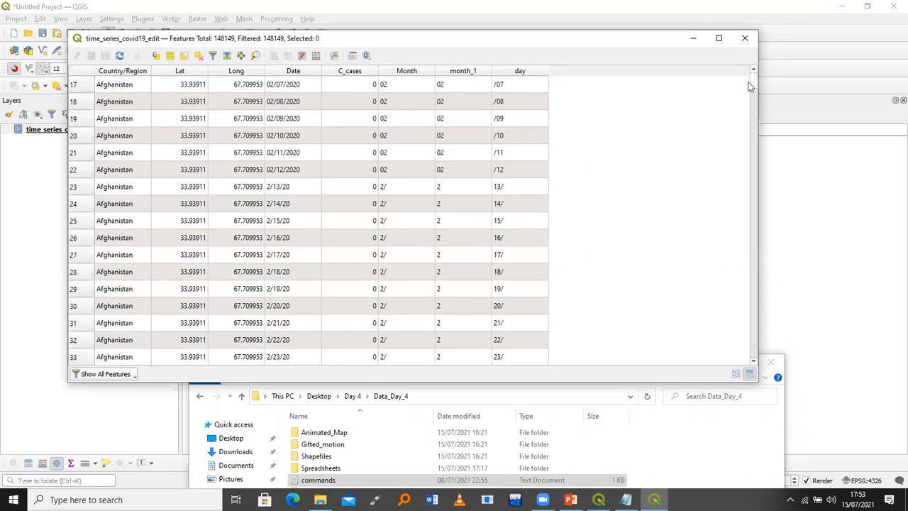
Scroll the attribute table to check day values like 22/ and /01
{"action": "mouse_move", "coordinate": [753, 77]}
{"action": "left_mouse_down"}
{"action": "mouse_move", "coordinate": [747, 59]}
{"action": "mouse_move", "coordinate": [753, 87]}
{"action": "mouse_move", "coordinate": [754, 71]}
{"action": "left_mouse_up"}
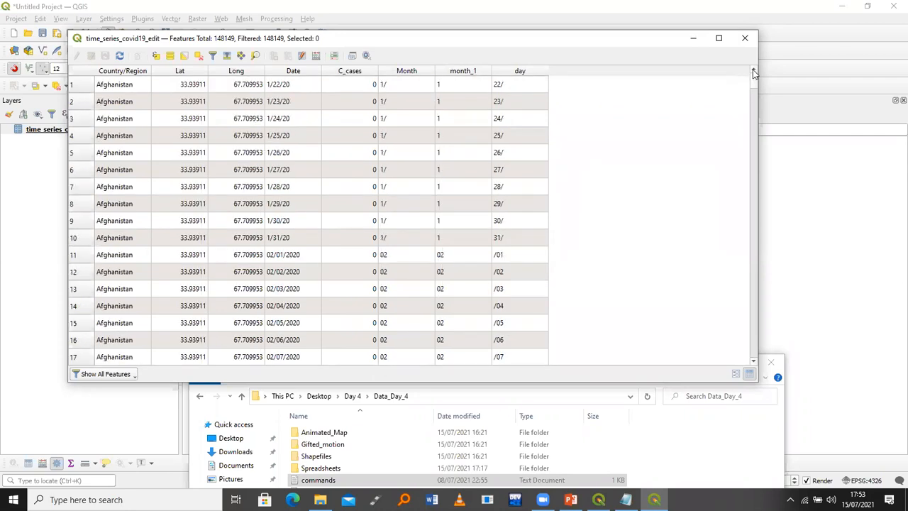
Start another virtual field named day_1 of type Text (string)
{"action": "left_click", "coordinate": [316, 57]}
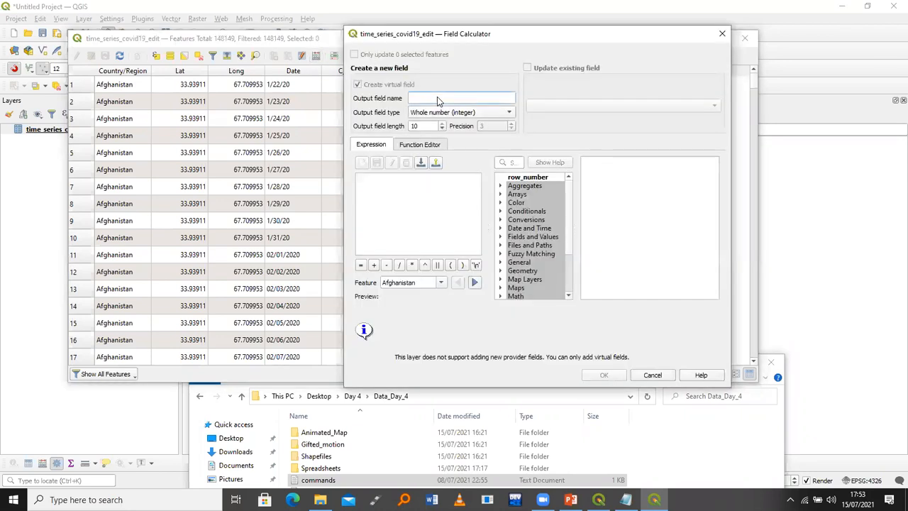
{"action": "type", "text": "day_1"}
{"action": "left_click", "coordinate": [443, 114]}
{"action": "left_click", "coordinate": [441, 136]}
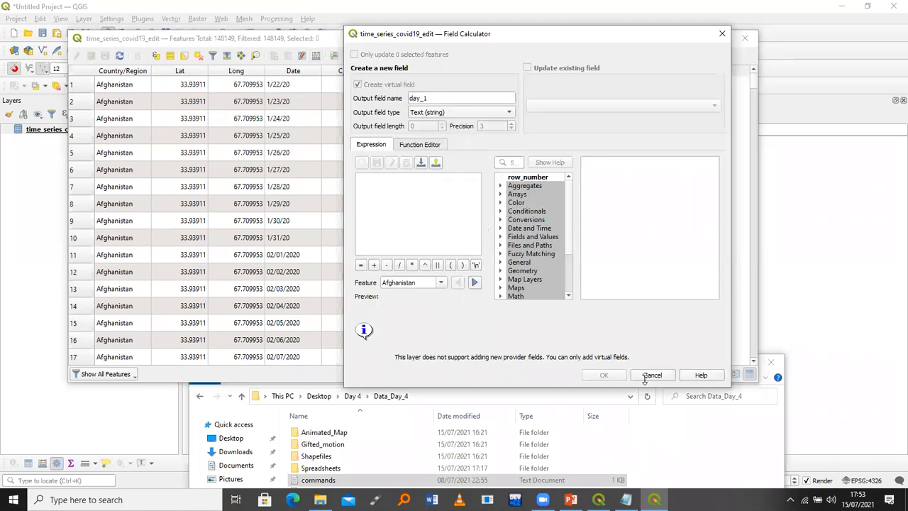
Paste regexp_replace ( "day" , '(/)','') as the expression and create the day_1 field
{"action": "left_click", "coordinate": [626, 500]}
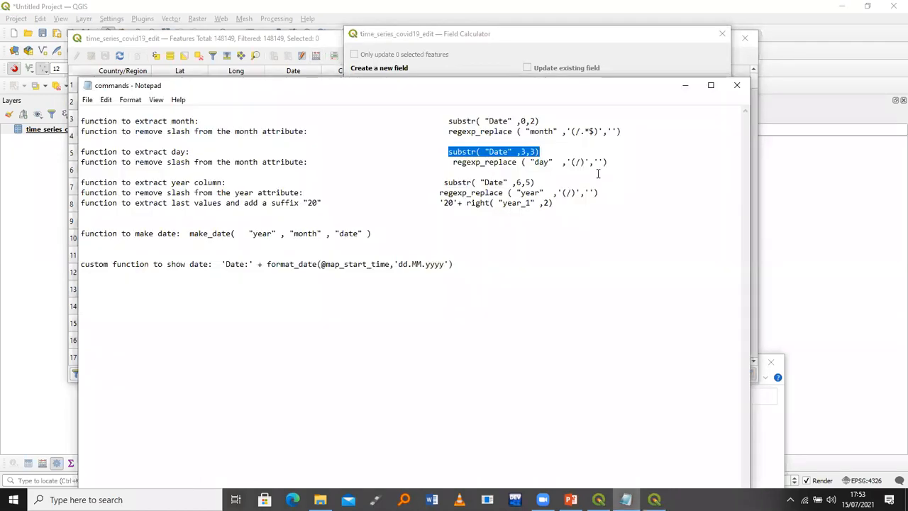
{"action": "left_click", "coordinate": [607, 162]}
{"action": "left_click", "coordinate": [470, 162], "text": "shift"}
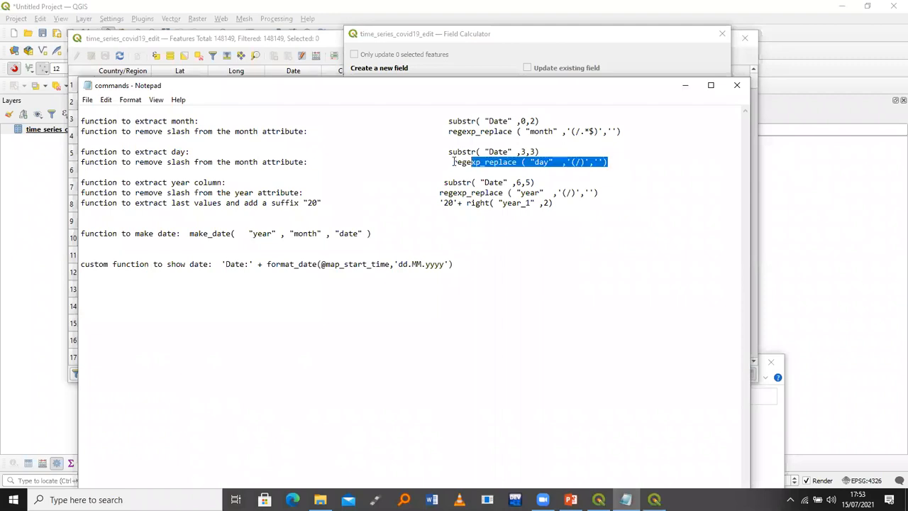
{"action": "left_click", "coordinate": [451, 161], "text": "shift"}
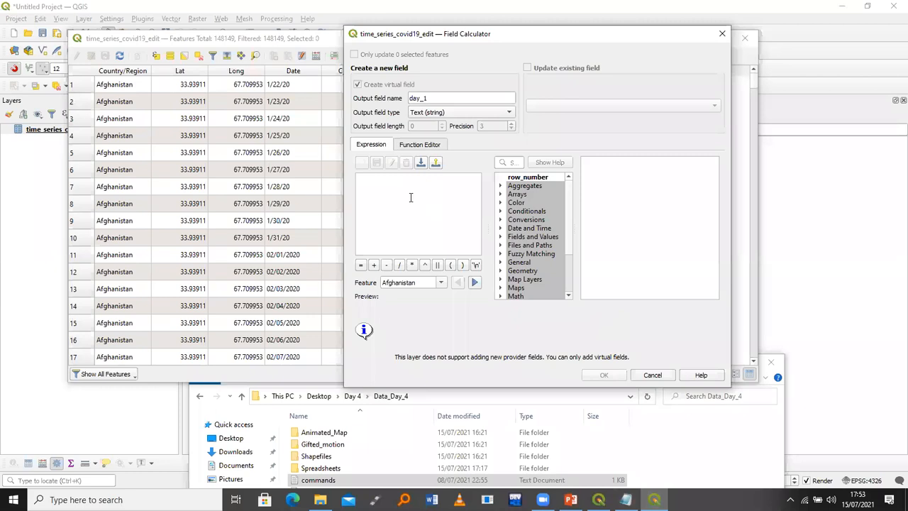
{"action": "left_click", "coordinate": [410, 197]}
{"action": "type", "text": "regexp_replace ( \"day\" , '(/)','')"}
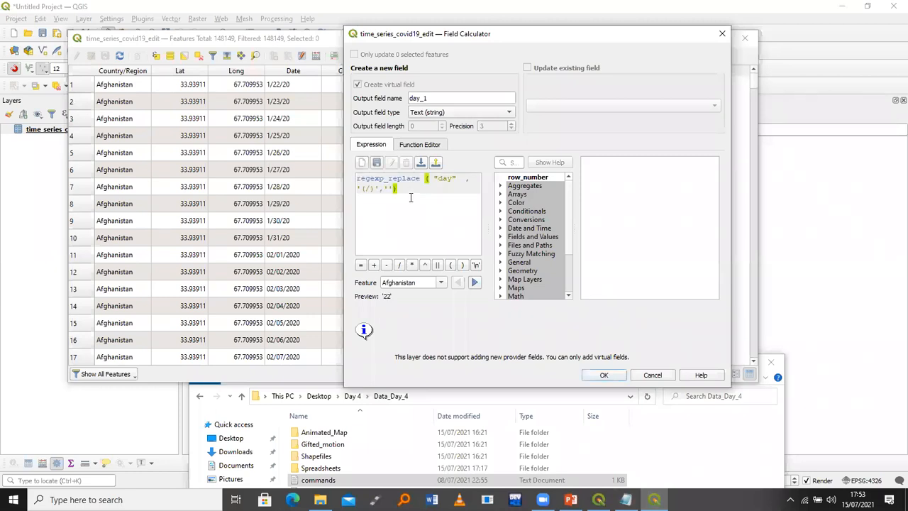
{"action": "left_click", "coordinate": [604, 376]}
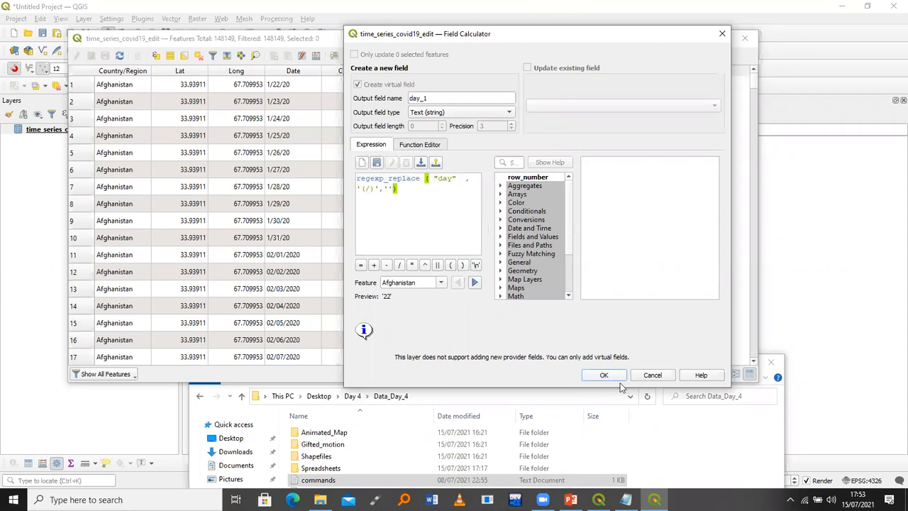
{"action": "left_click", "coordinate": [603, 375]}
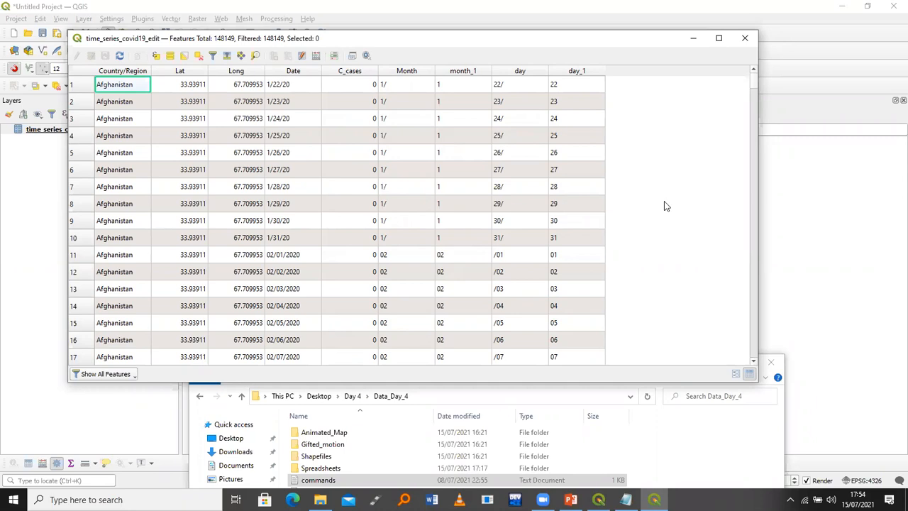
{"action": "left_click_drag", "start_coordinate": [752, 82], "coordinate": [753, 89]}
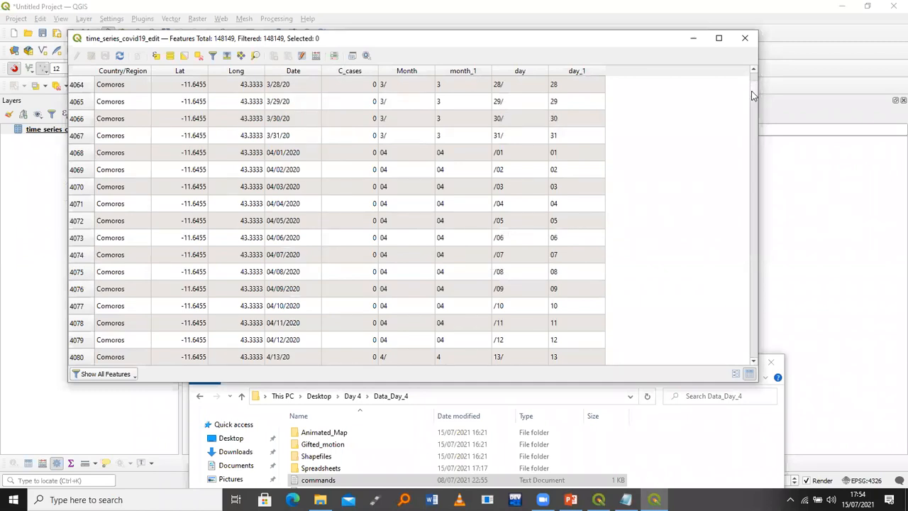
{"action": "scroll", "coordinate": [434, 104], "scroll_direction": "down", "scroll_amount": 10}
{"action": "scroll", "coordinate": [471, 117], "scroll_direction": "down", "scroll_amount": 20}
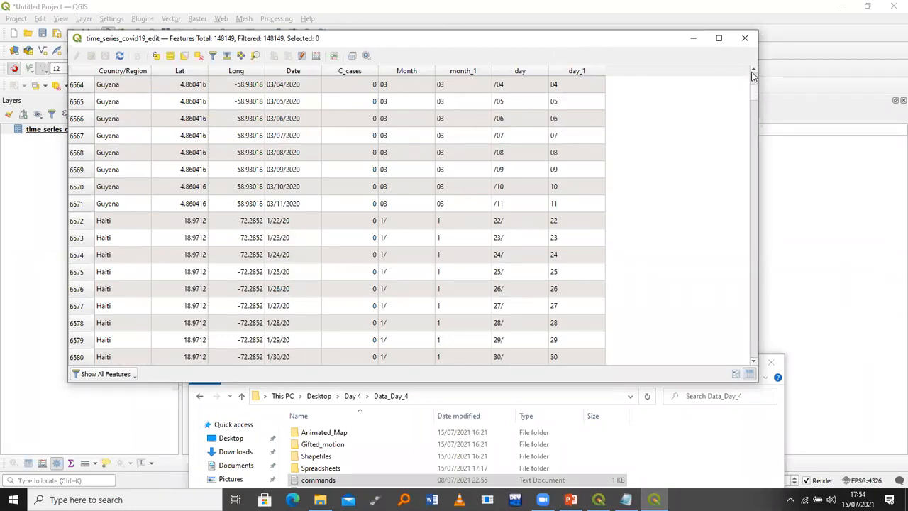
{"action": "left_click_drag", "start_coordinate": [753, 77], "coordinate": [753, 75]}
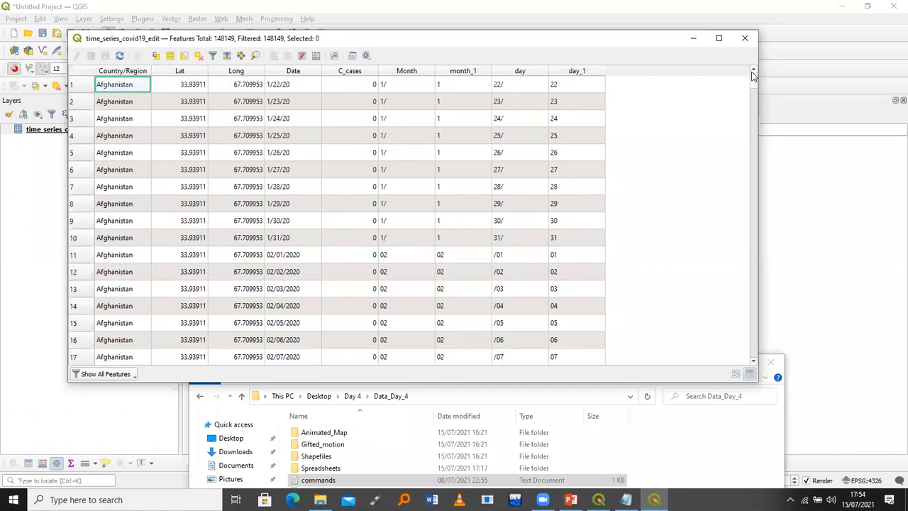
Start a new virtual field named year of type Text (string)
{"action": "left_click", "coordinate": [316, 56]}
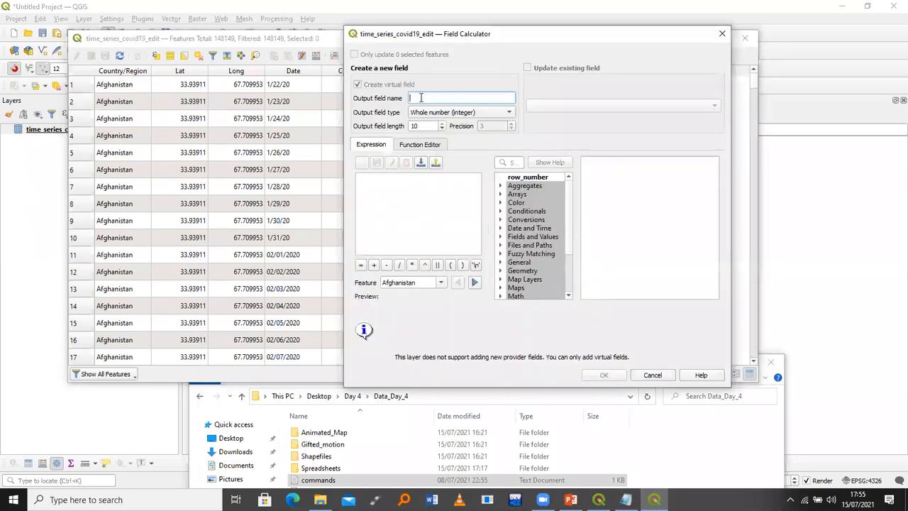
{"action": "type", "text": "year"}
{"action": "left_click", "coordinate": [427, 114]}
{"action": "left_click", "coordinate": [428, 136]}
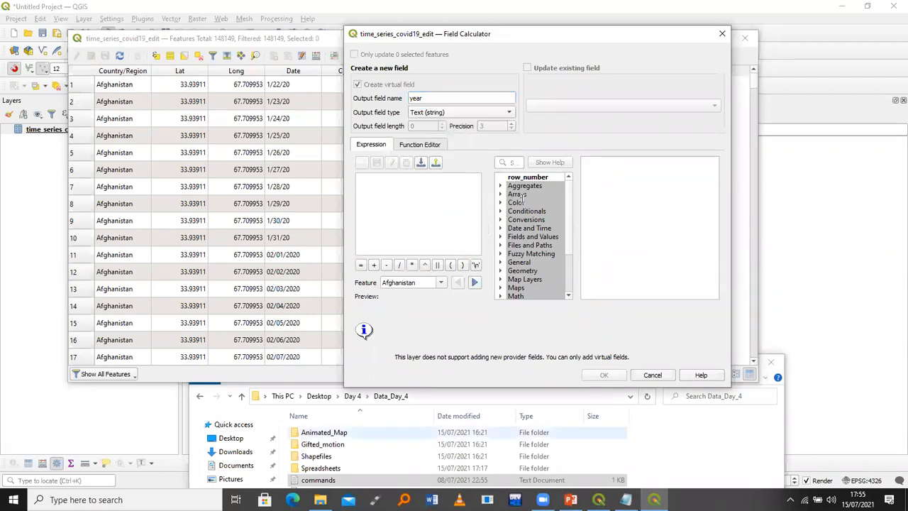
Paste substr( "Date" ,6,5) as the expression and create the year field
{"action": "key", "text": "alt+Tab"}
{"action": "left_click_drag", "start_coordinate": [534, 182], "coordinate": [444, 182]}
{"action": "key", "text": "ctrl+c"}
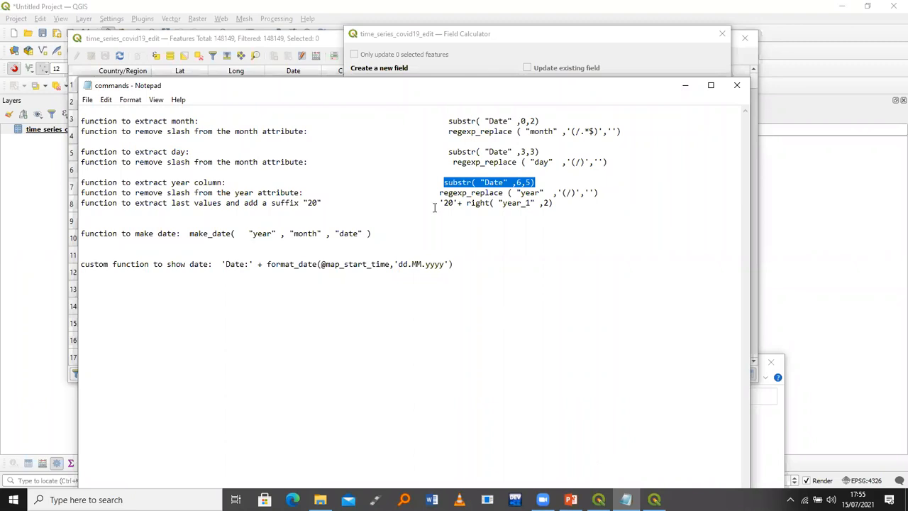
{"action": "key", "text": "alt+Tab"}
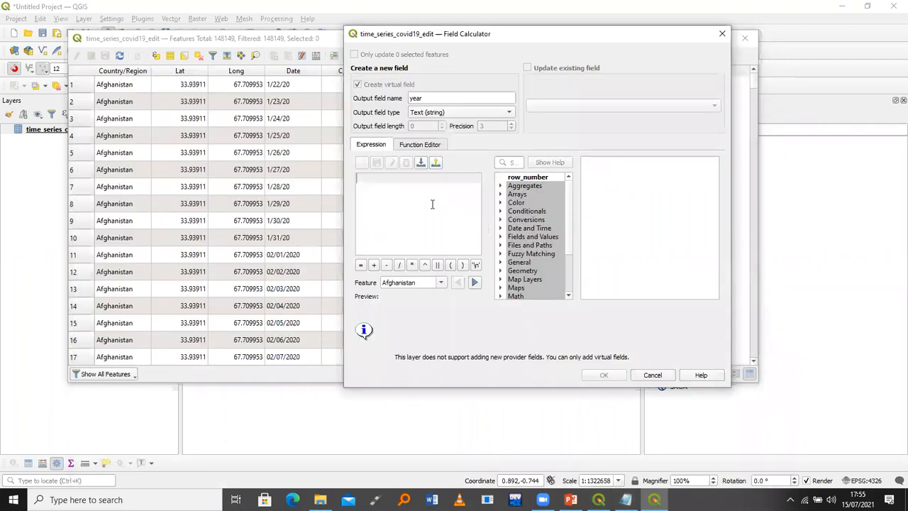
{"action": "key", "text": "ctrl+v"}
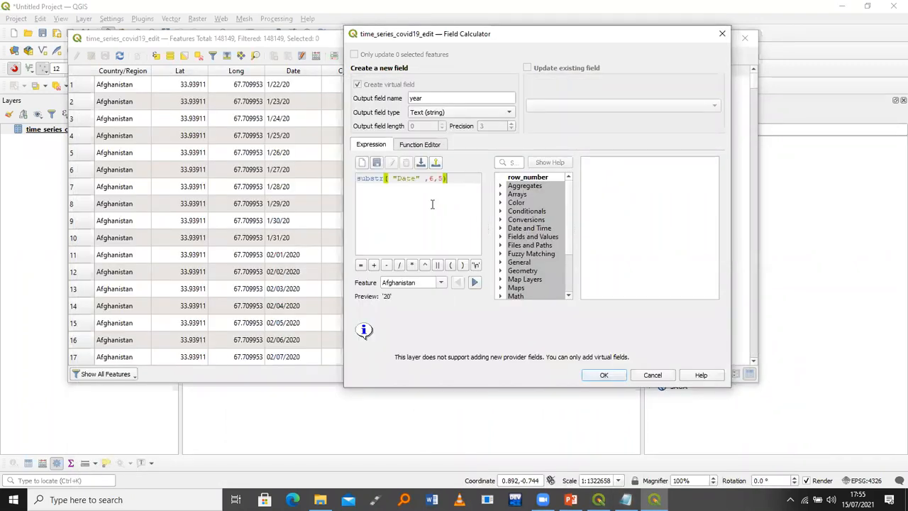
{"action": "left_click", "coordinate": [594, 378]}
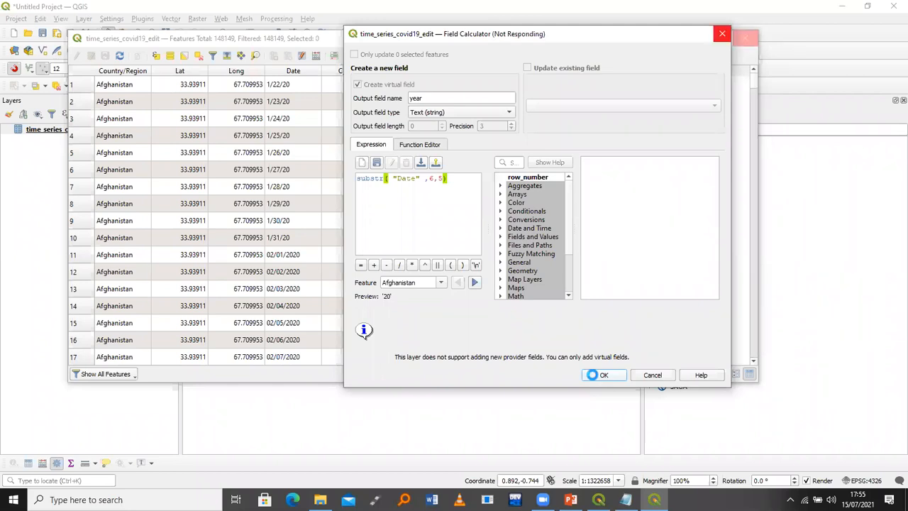
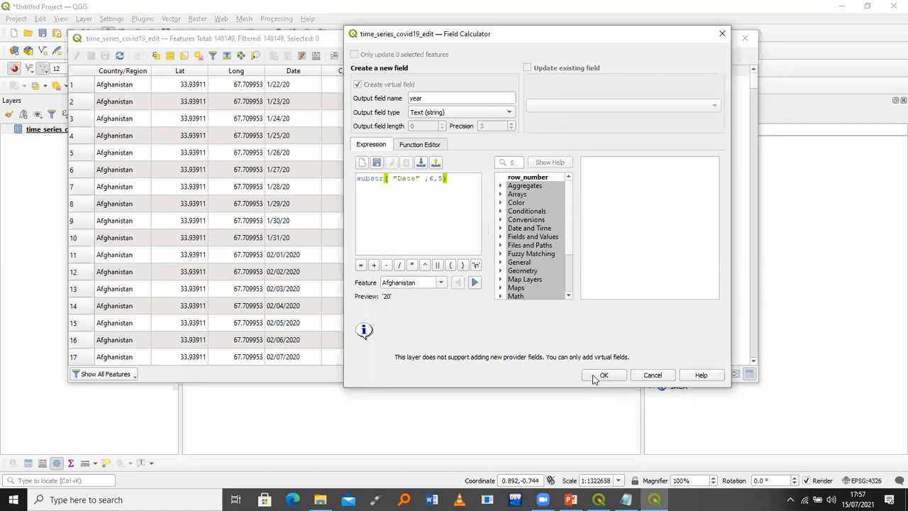
Confirm the substr( "Date" ,6,5) expression to create the year field
{"action": "left_click", "coordinate": [594, 378]}
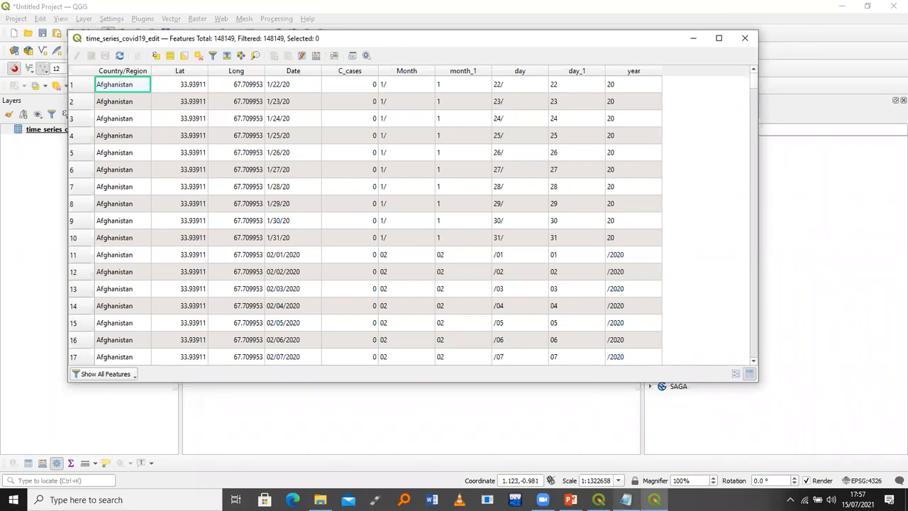
Bring the Notepad commands notes, listing the year regexp_replace and '20'+ right expressions, to the front
{"action": "mouse_move", "coordinate": [625, 499]}
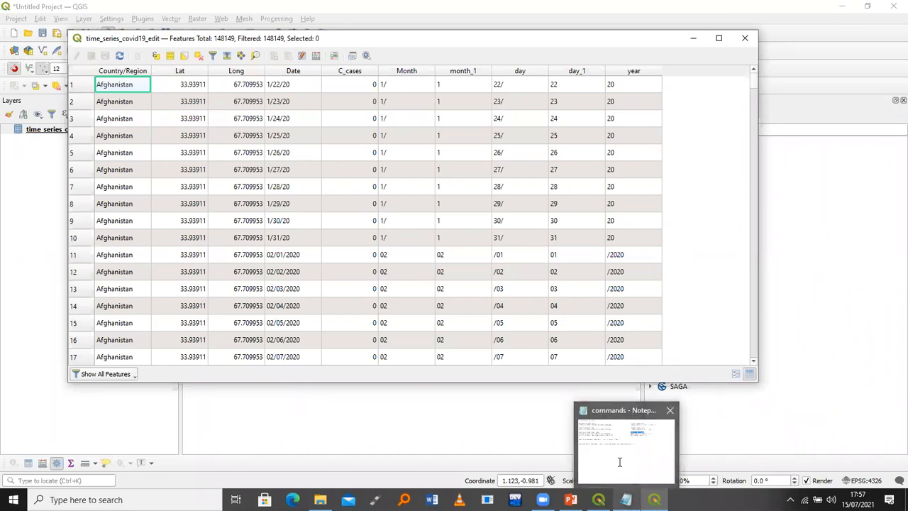
{"action": "left_click", "coordinate": [619, 462]}
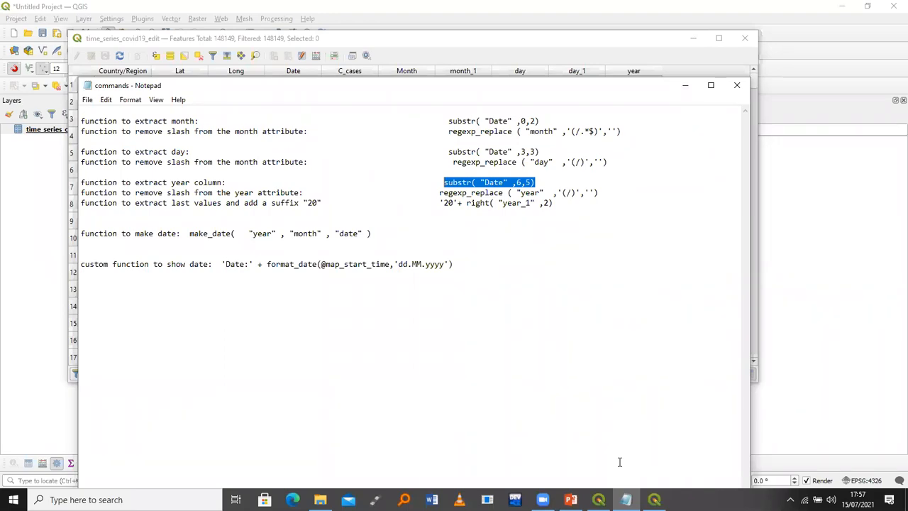
{"action": "left_click", "coordinate": [471, 181]}
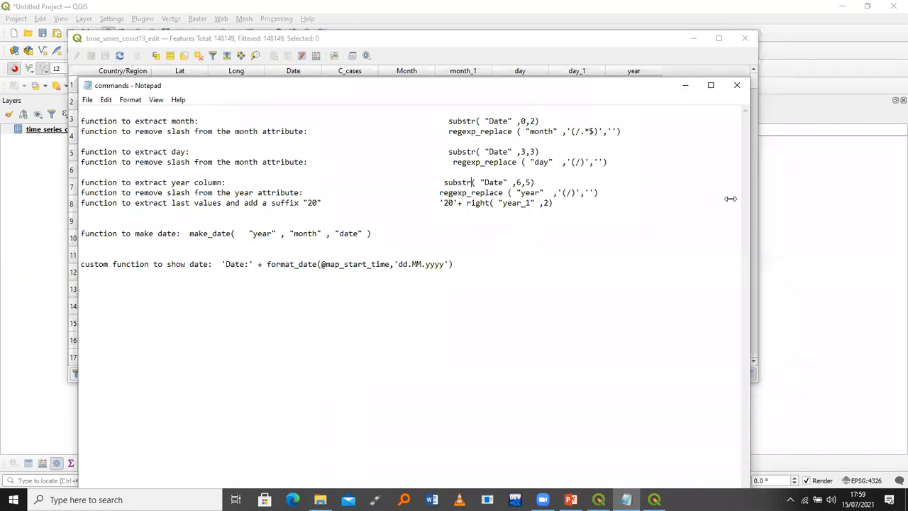
{"action": "left_click", "coordinate": [762, 247]}
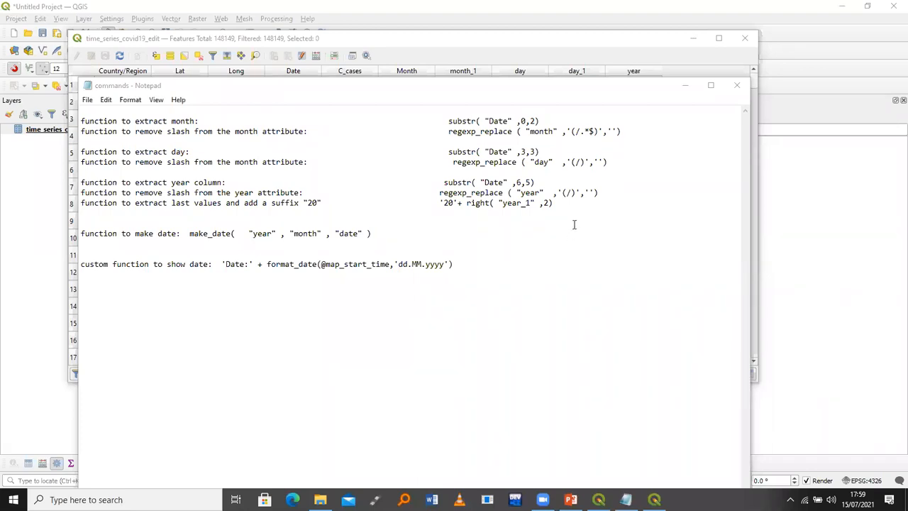
Hide the commands notes and open the Field Calculator on the time_series_covid19_edit table
{"action": "left_click", "coordinate": [516, 198]}
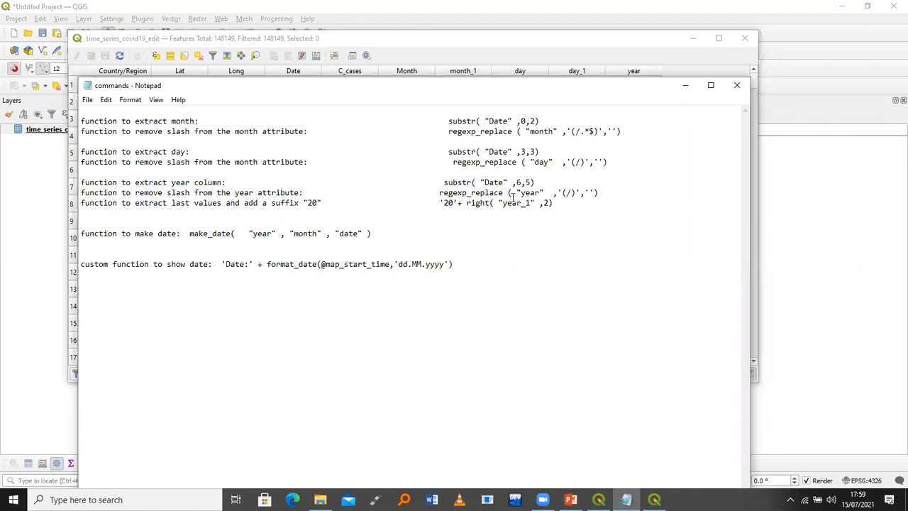
{"action": "left_click", "coordinate": [685, 85]}
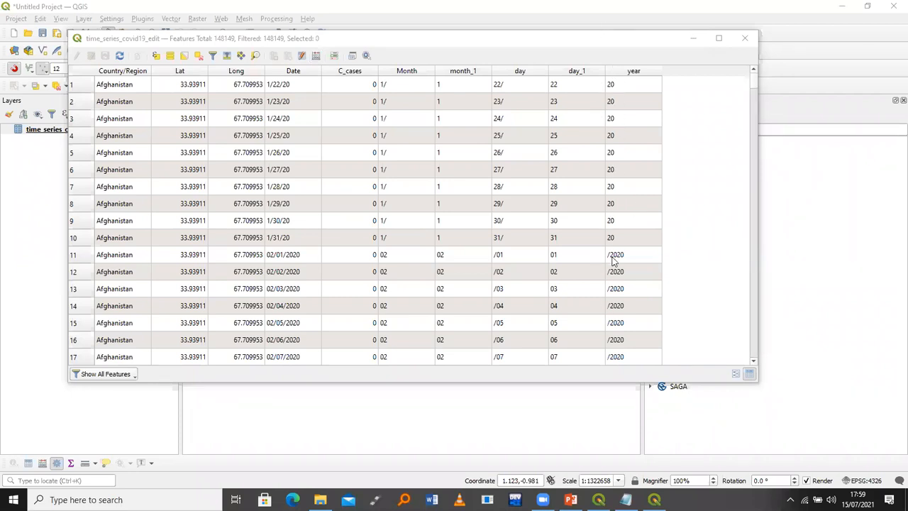
{"action": "left_click", "coordinate": [317, 57]}
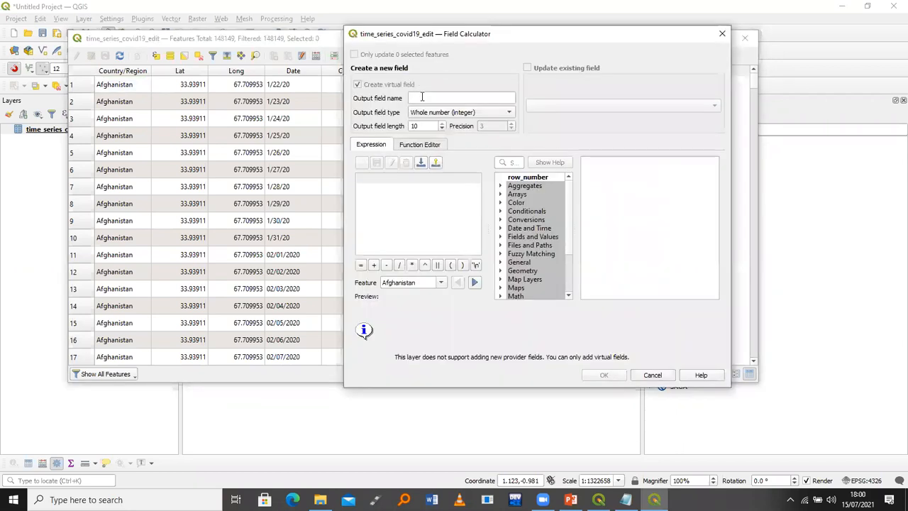
Name the new virtual field year_1 with type Text (string)
{"action": "left_click", "coordinate": [422, 96]}
{"action": "type", "text": "year_1"}
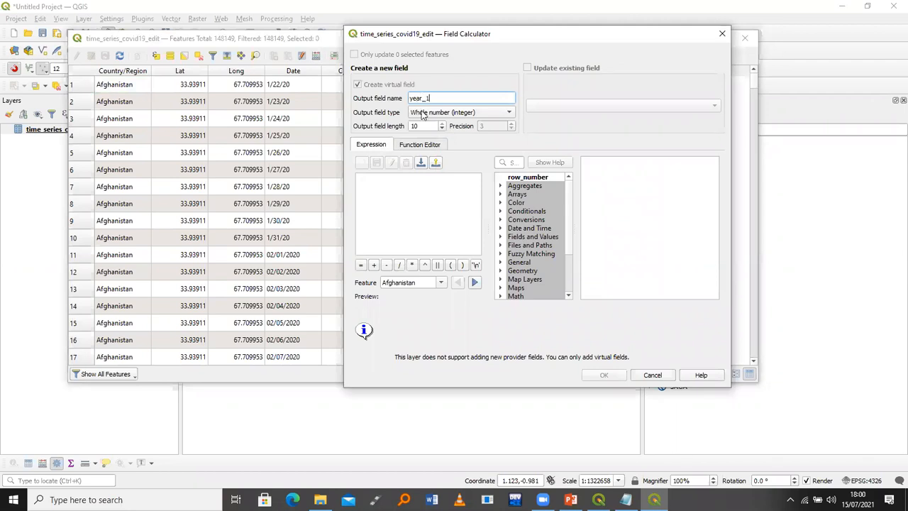
{"action": "left_click", "coordinate": [461, 112]}
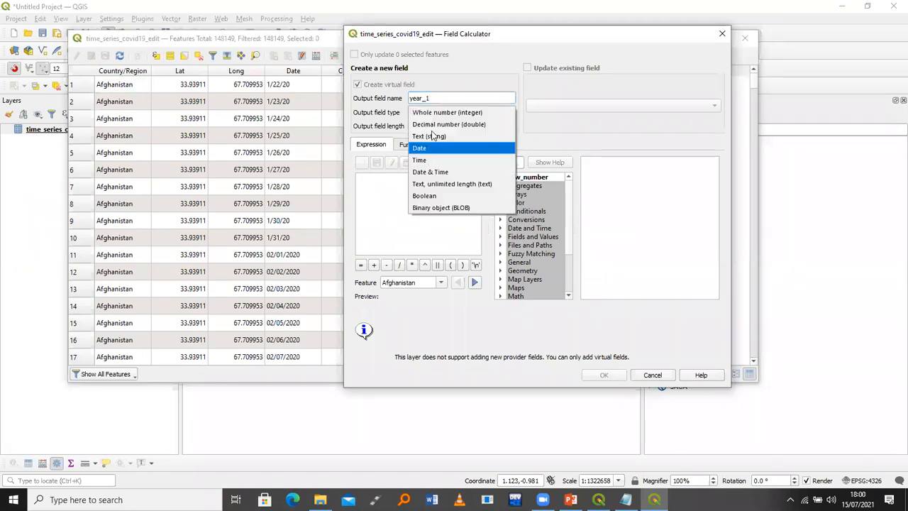
{"action": "left_click", "coordinate": [433, 132]}
Start the expression as regexp_replace( "year" , and switch to the commands notes
{"action": "left_click", "coordinate": [405, 186]}
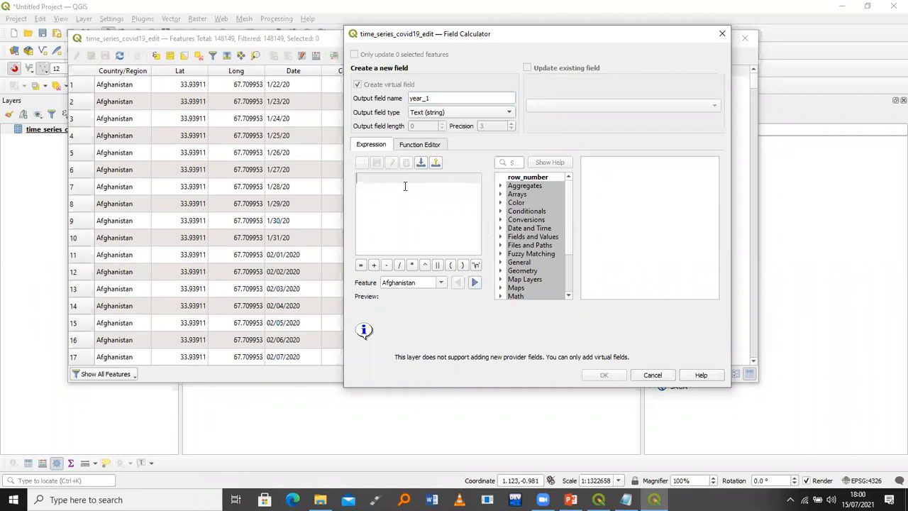
{"action": "type", "text": "re"}
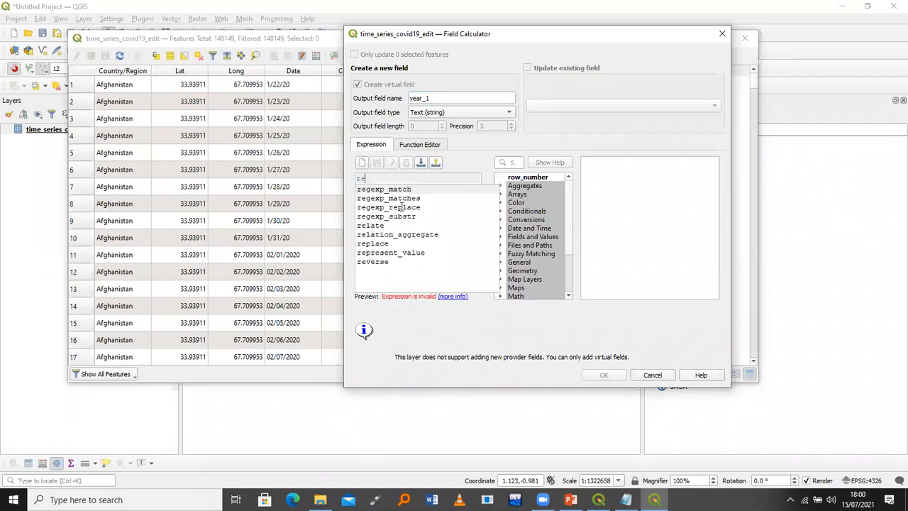
{"action": "double_click", "coordinate": [401, 206]}
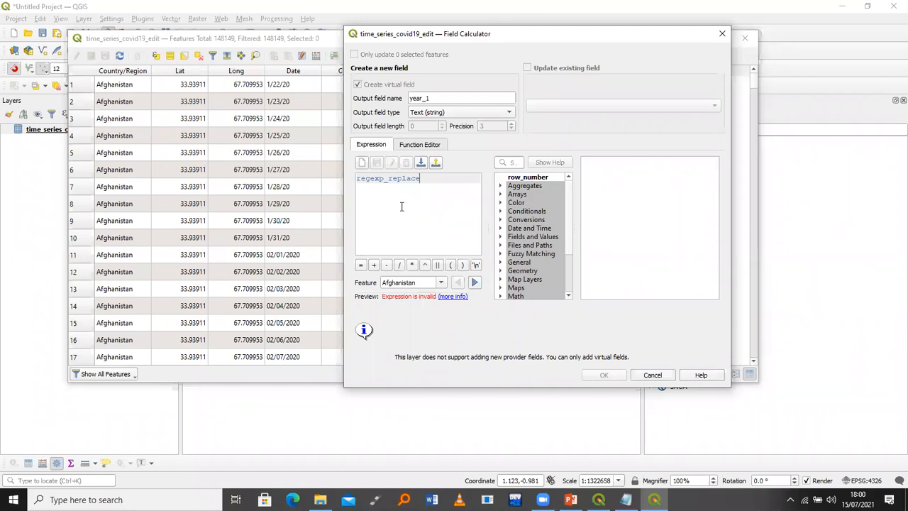
{"action": "type", "text": "("}
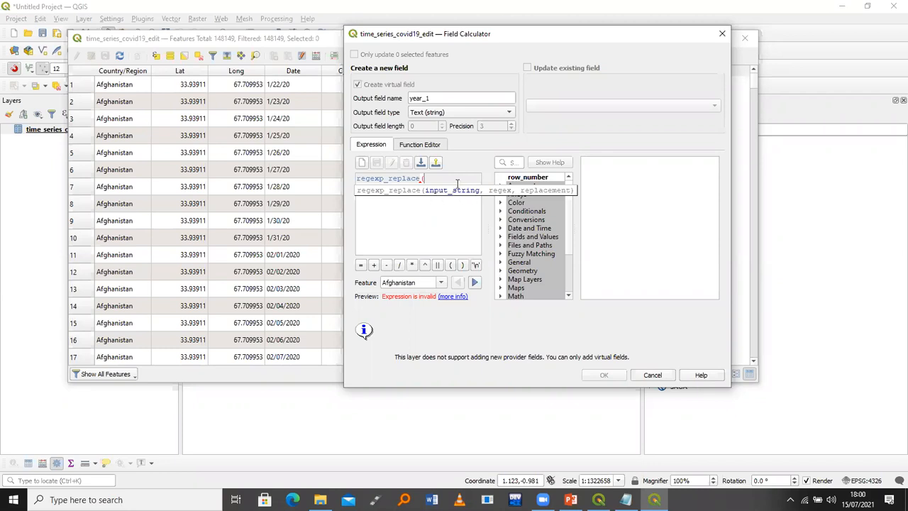
{"action": "left_click", "coordinate": [500, 236]}
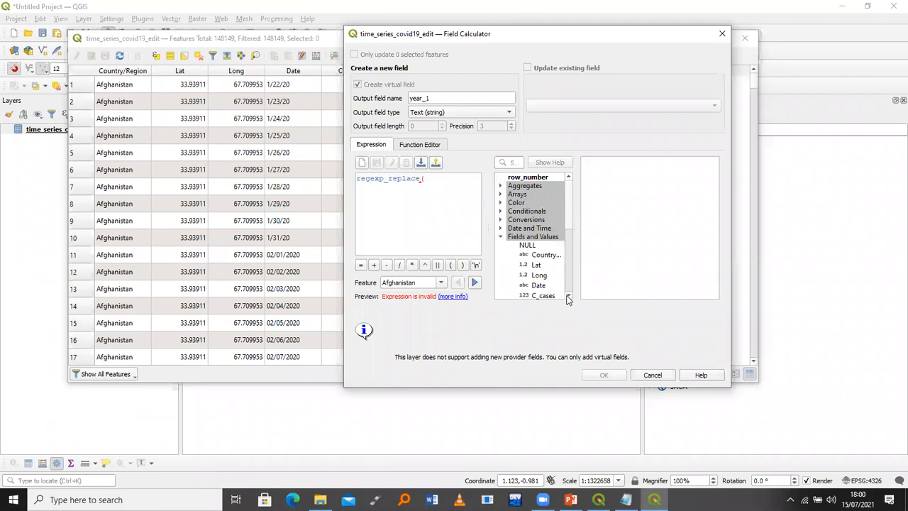
{"action": "scroll", "coordinate": [567, 297], "scroll_direction": "down", "scroll_amount": 2}
{"action": "scroll", "coordinate": [542, 282], "scroll_direction": "down", "scroll_amount": 1}
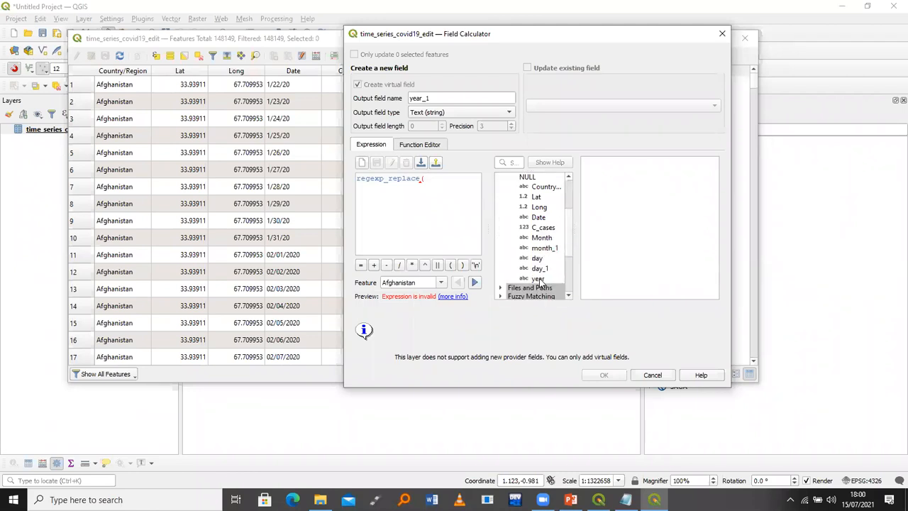
{"action": "double_click", "coordinate": [538, 279]}
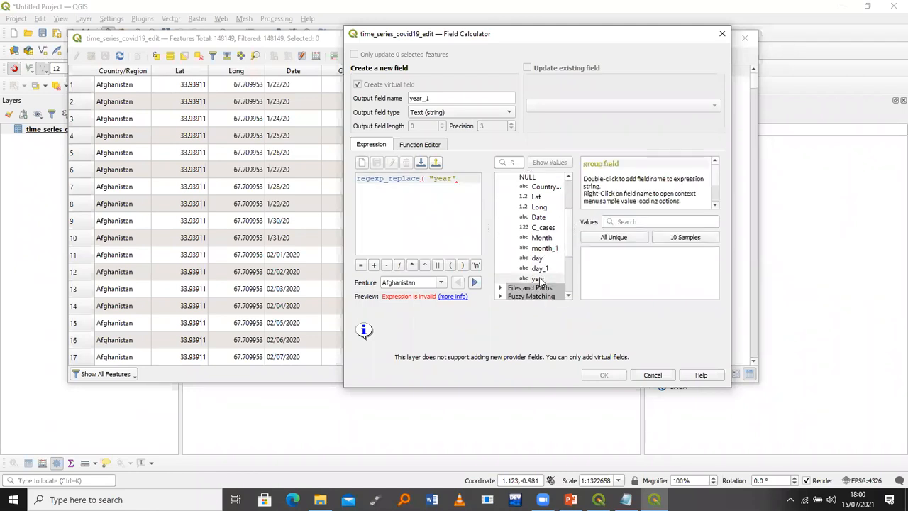
{"action": "type", "text": ","}
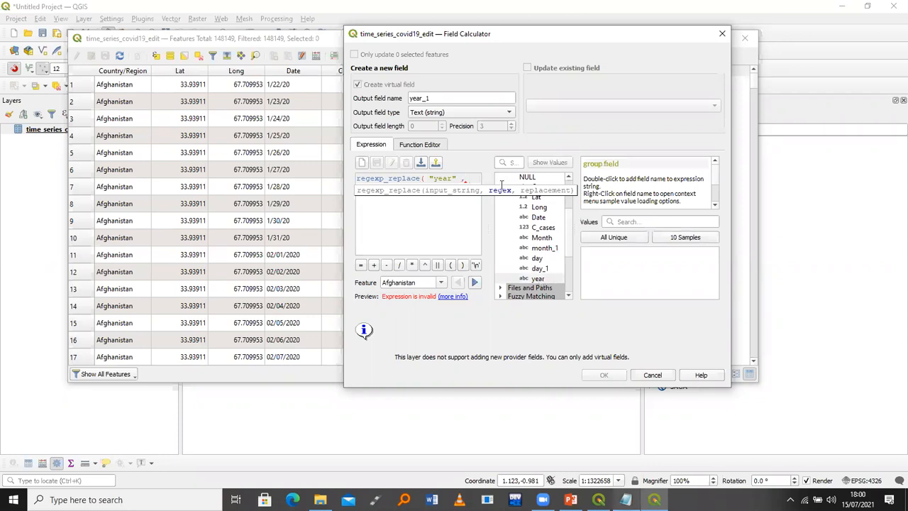
{"action": "key", "text": "alt+Tab"}
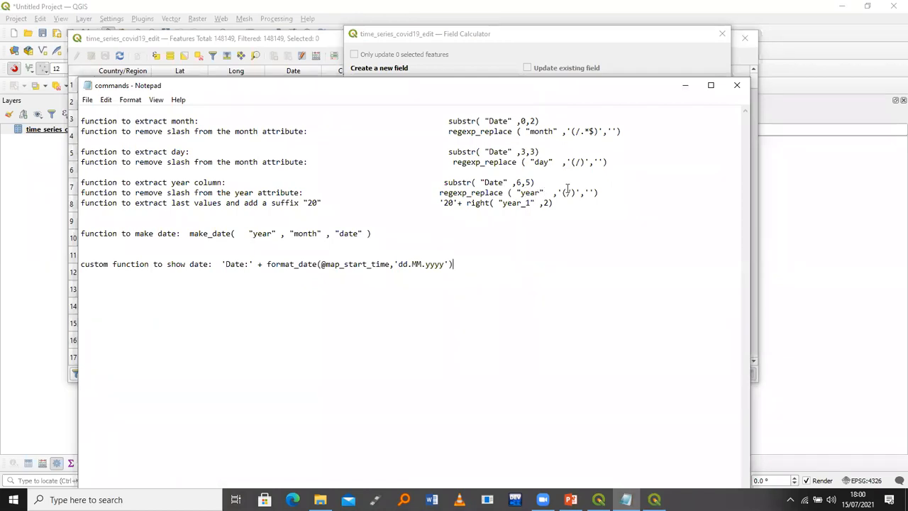
Copy the '(/)' pattern from the notes and complete regexp_replace( "year" , '(/)', '')
{"action": "left_click_drag", "start_coordinate": [580, 192], "coordinate": [557, 192]}
{"action": "left_click", "coordinate": [686, 86]}
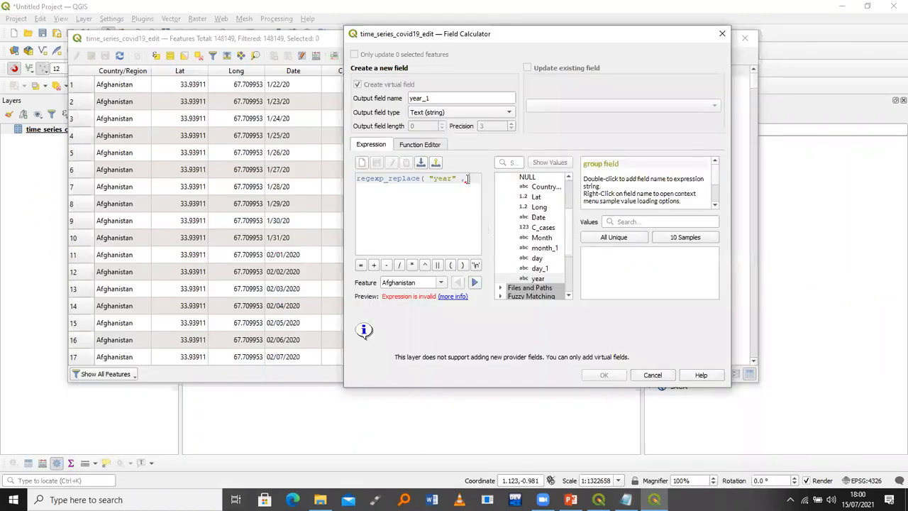
{"action": "type", "text": "'(/)',"}
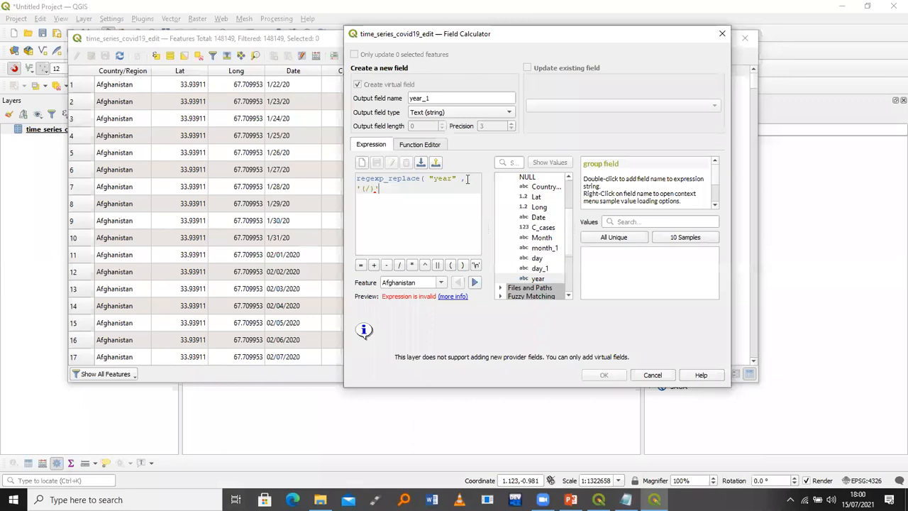
{"action": "left_click", "coordinate": [358, 188]}
{"action": "type", "text": "'"}
{"action": "left_click", "coordinate": [369, 187]}
{"action": "key", "text": "BackSpace"}
{"action": "type", "text": "*"}
{"action": "key", "text": "BackSpace"}
{"action": "type", "text": "/)'"}
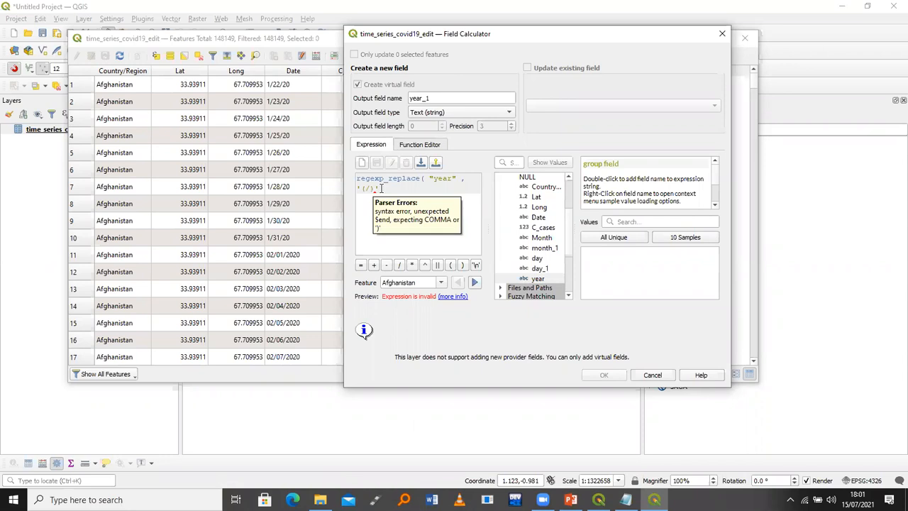
{"action": "type", "text": ","}
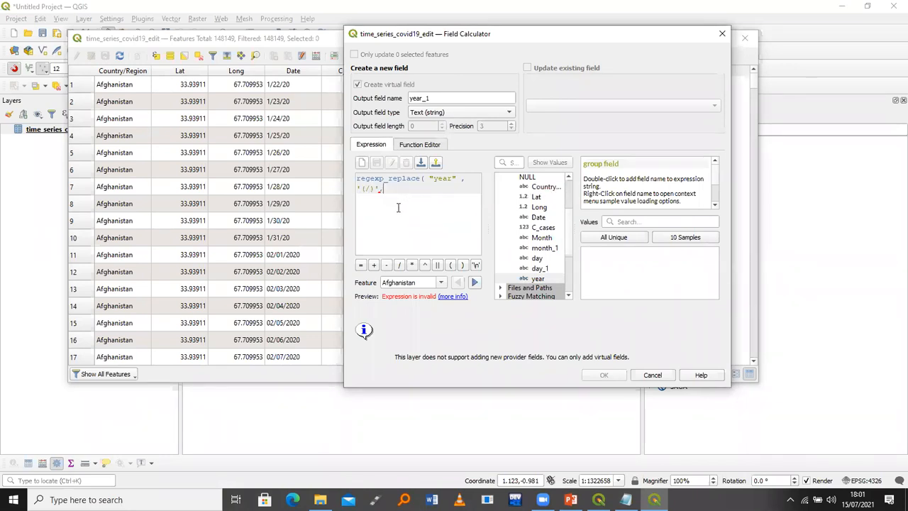
{"action": "type", "text": " '')"}
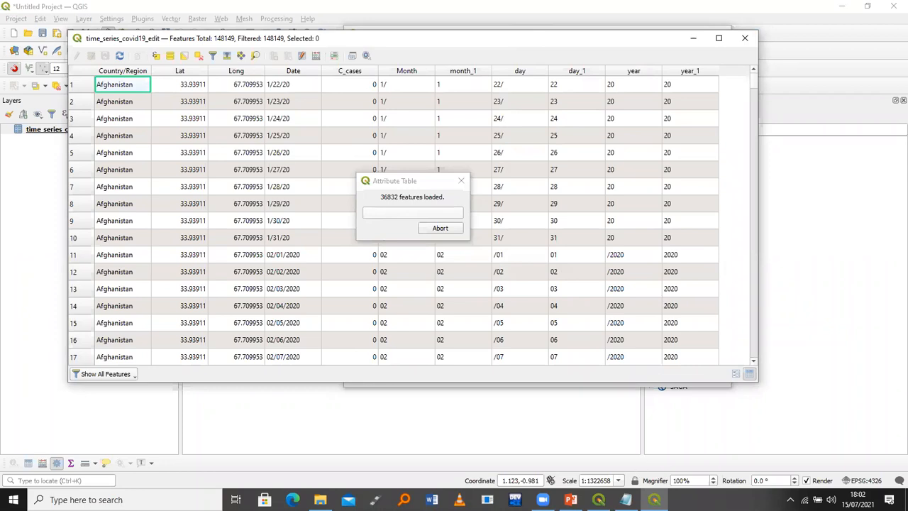
In the notes, add a 'column names' heading on a new line below the date function
{"action": "left_click", "coordinate": [625, 499]}
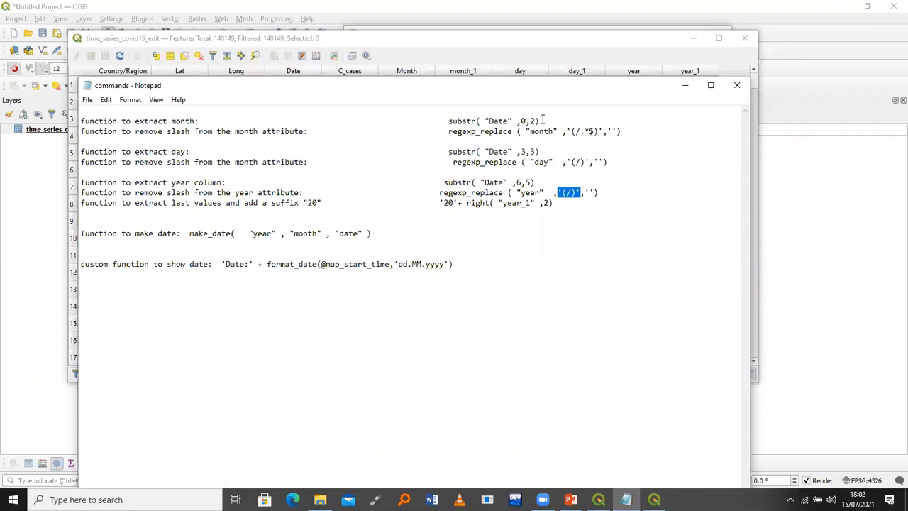
{"action": "left_click_drag", "start_coordinate": [448, 121], "coordinate": [539, 121]}
{"action": "key", "text": "ctrl+c"}
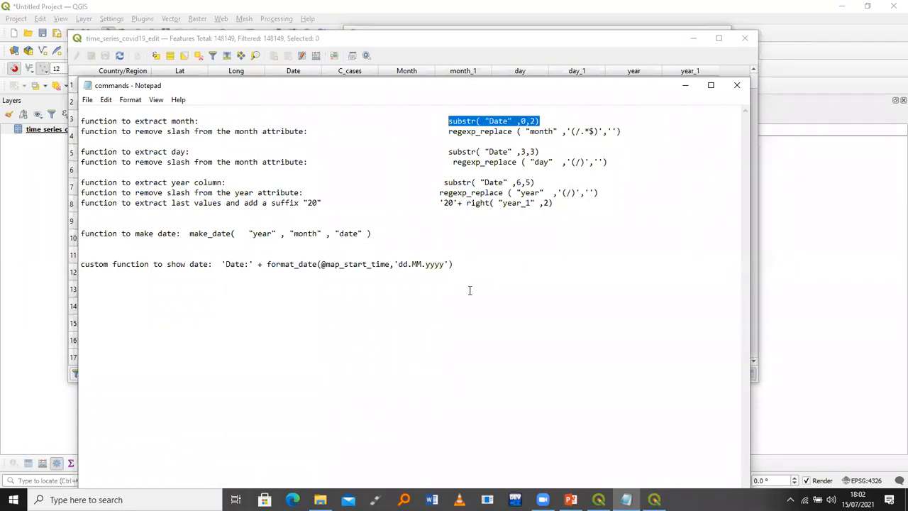
{"action": "left_click", "coordinate": [475, 264]}
{"action": "key", "text": "Return"}
{"action": "type", "text": "jesse"}
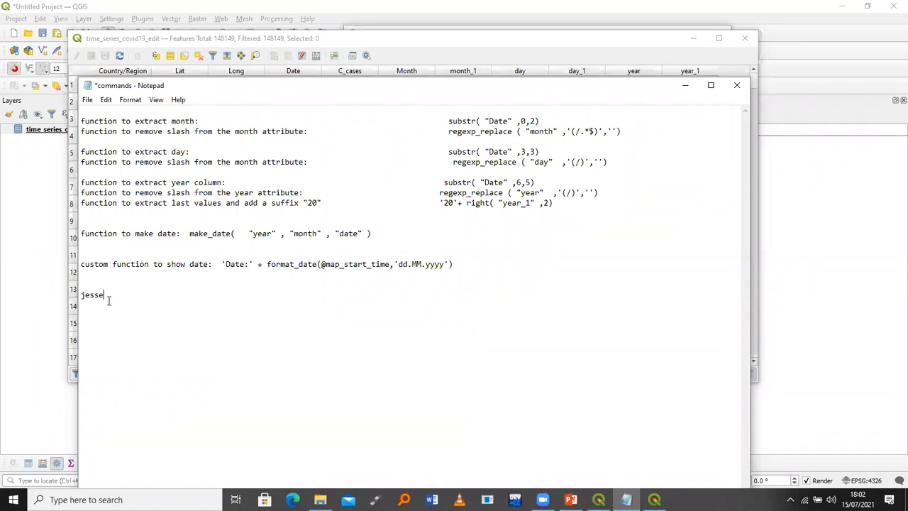
{"action": "left_click_drag", "start_coordinate": [104, 295], "coordinate": [79, 295]}
{"action": "left_click", "coordinate": [94, 295]}
{"action": "left_click_drag", "start_coordinate": [86, 295], "coordinate": [81, 295]}
{"action": "left_click", "coordinate": [126, 295]}
{"action": "key", "text": "Return"}
{"action": "key", "text": "Return"}
{"action": "type", "text": "column names"}
Paste the substr("Date",0,2) expression beneath it and edit it to substr( "Names" ,0,1)
{"action": "left_click", "coordinate": [450, 122], "text": "shift"}
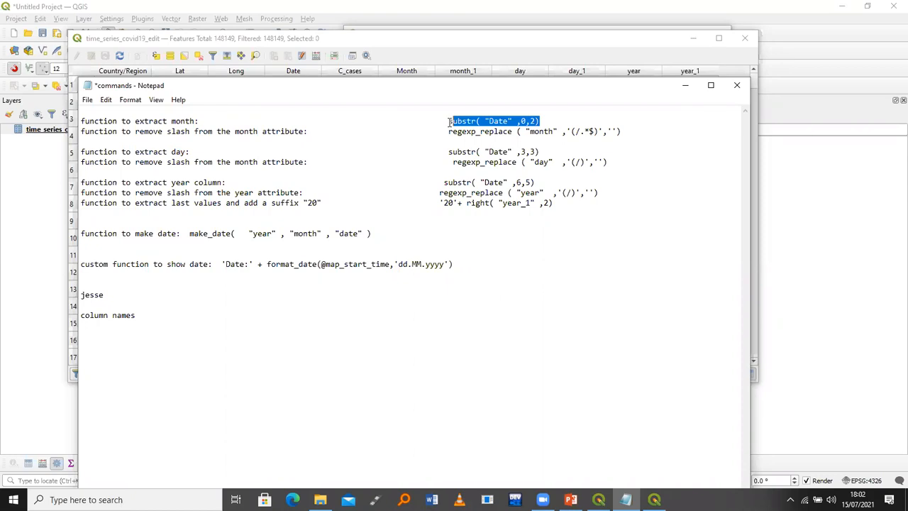
{"action": "left_click", "coordinate": [341, 319]}
{"action": "key", "text": "Return"}
{"action": "key", "text": "Return"}
{"action": "key", "text": "Tab"}
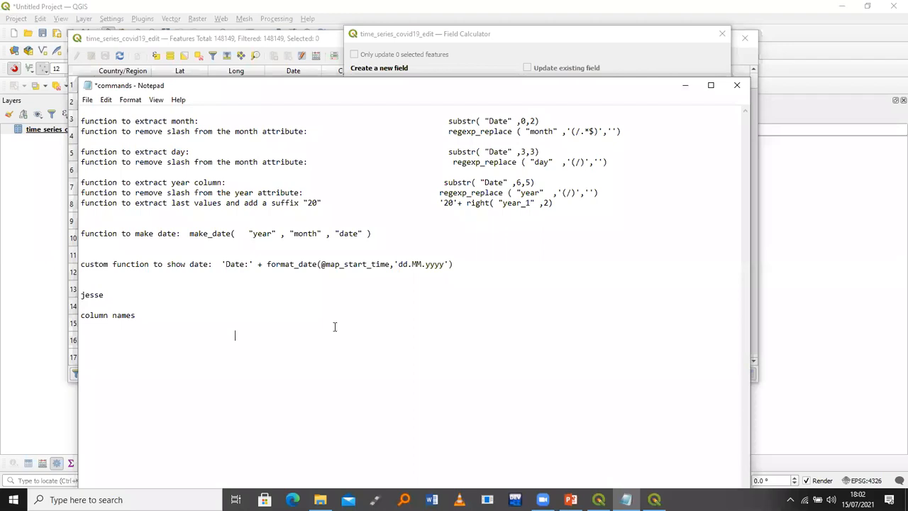
{"action": "key", "text": "ctrl+v"}
{"action": "left_click", "coordinate": [319, 337]}
{"action": "key", "text": "BackSpace"}
{"action": "key", "text": "BackSpace"}
{"action": "key", "text": "BackSpace"}
{"action": "key", "text": "BackSpace"}
{"action": "type", "text": "names"}
{"action": "left_click", "coordinate": [303, 337]}
{"action": "key", "text": "BackSpace"}
{"action": "type", "text": "N"}
{"action": "left_click_drag", "start_coordinate": [81, 295], "coordinate": [85, 295]}
{"action": "left_click", "coordinate": [349, 335]}
{"action": "key", "text": "BackSpace"}
{"action": "type", "text": "1"}
Change the note's substr length back to 2, then create year_1 from regexp_replace( "year" , '(/)', '')
{"action": "key", "text": "BackSpace"}
{"action": "type", "text": "2"}
{"action": "left_click", "coordinate": [685, 86]}
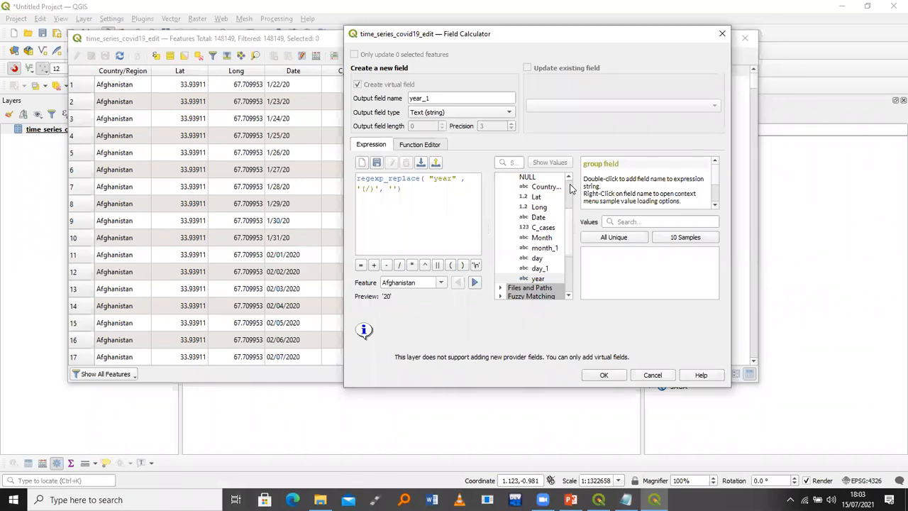
{"action": "key", "text": "Return"}
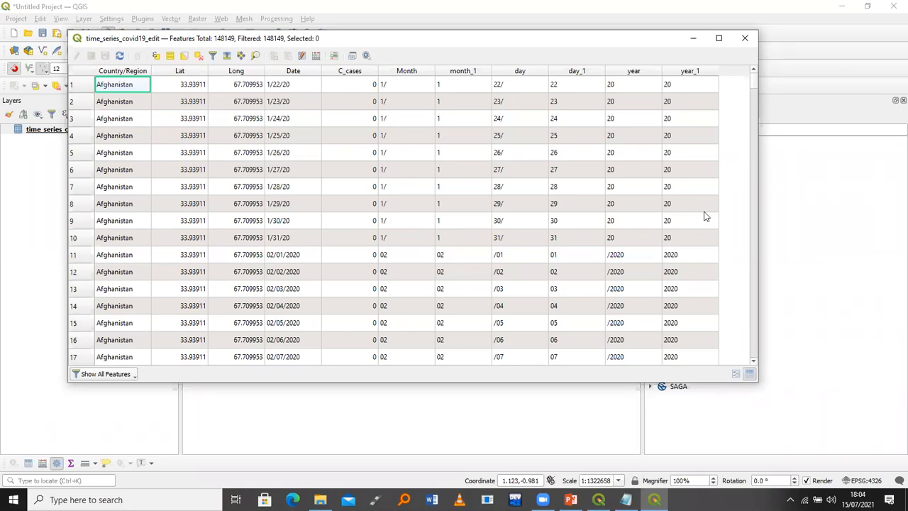
{"action": "key", "text": "alt+Tab"}
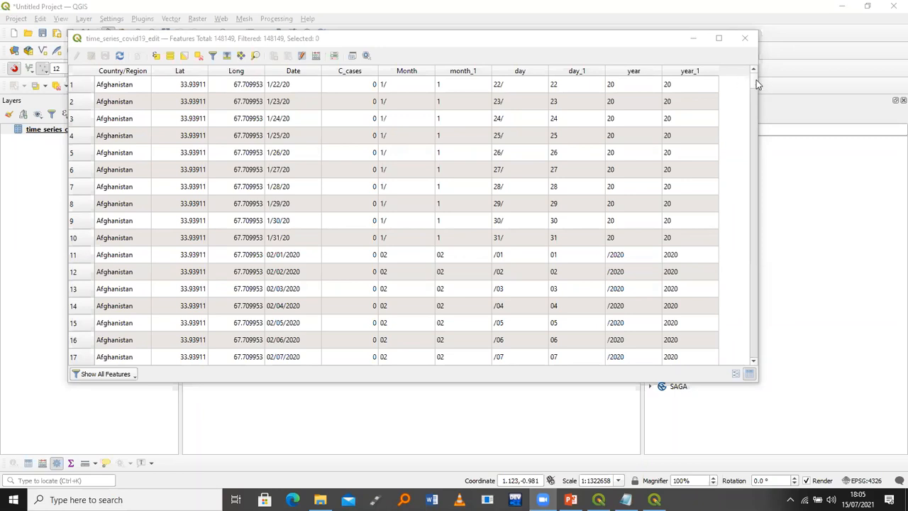
Check year_1 values like 2020 and 2021 down the table, then open the Field Calculator again
{"action": "left_click", "coordinate": [673, 85]}
{"action": "left_click", "coordinate": [675, 260]}
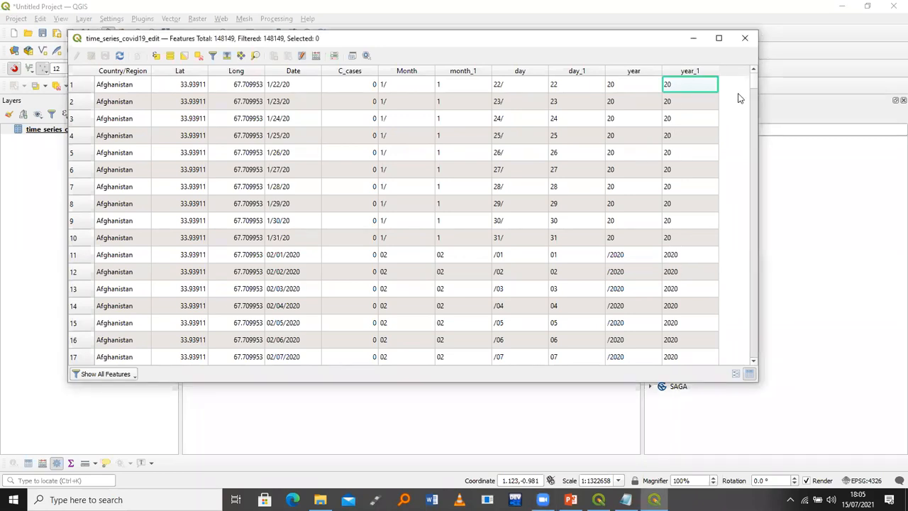
{"action": "left_click_drag", "start_coordinate": [753, 78], "coordinate": [750, 108]}
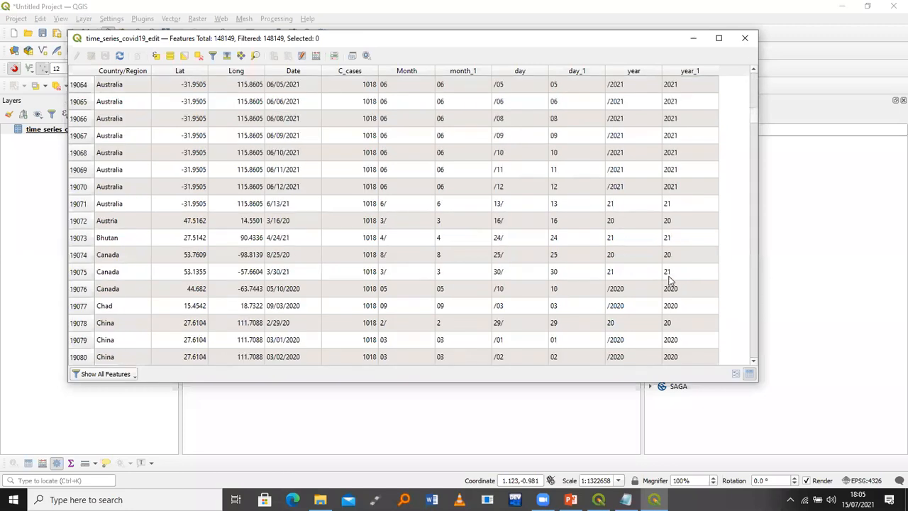
{"action": "left_click", "coordinate": [669, 273]}
{"action": "left_click", "coordinate": [669, 256]}
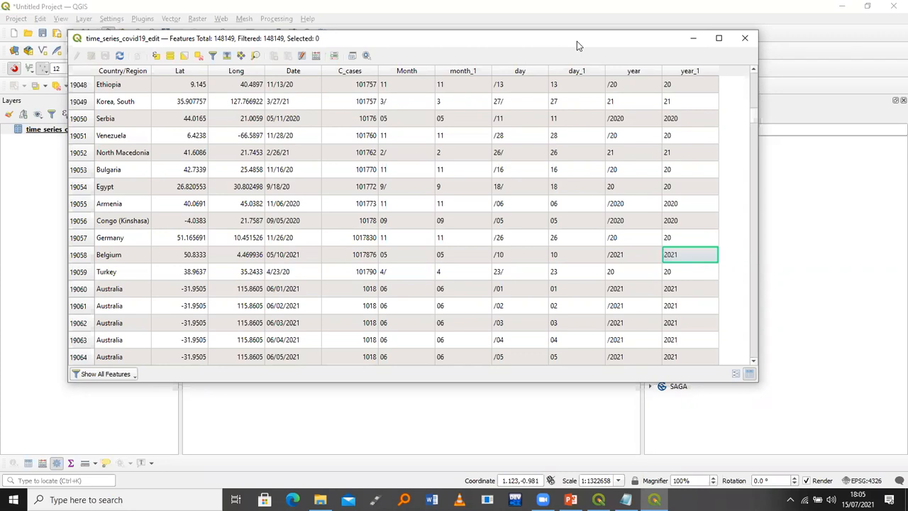
{"action": "left_click_drag", "start_coordinate": [576, 41], "coordinate": [575, 56]}
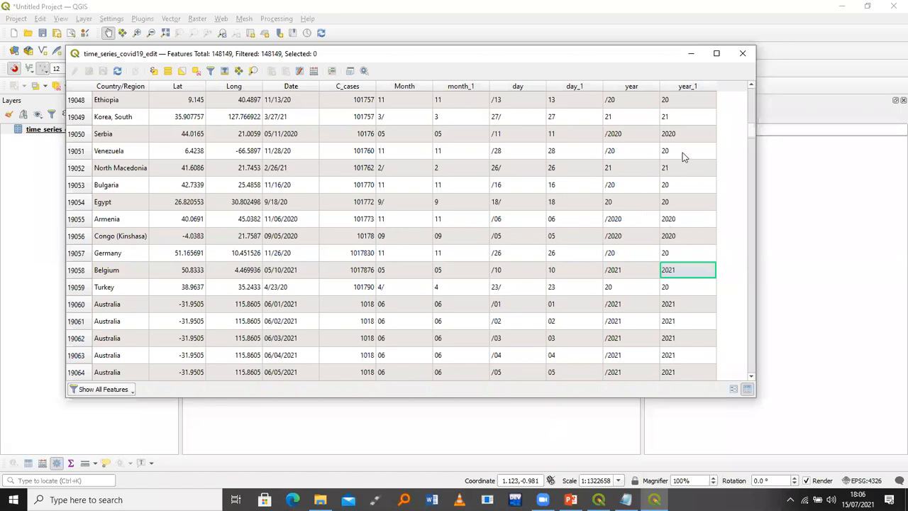
{"action": "left_click", "coordinate": [314, 74]}
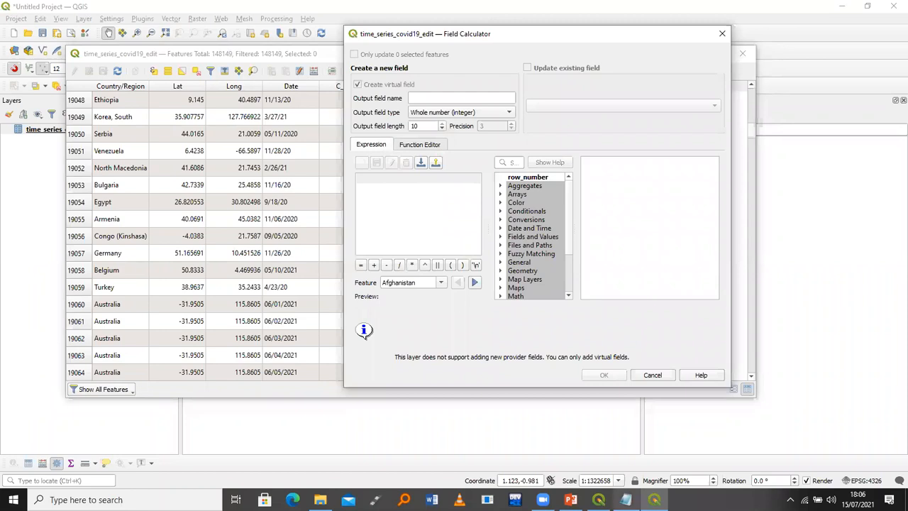
Copy the right( "year_1" ,2) expression from the notes and begin the expression with right(
{"action": "left_click", "coordinate": [626, 500]}
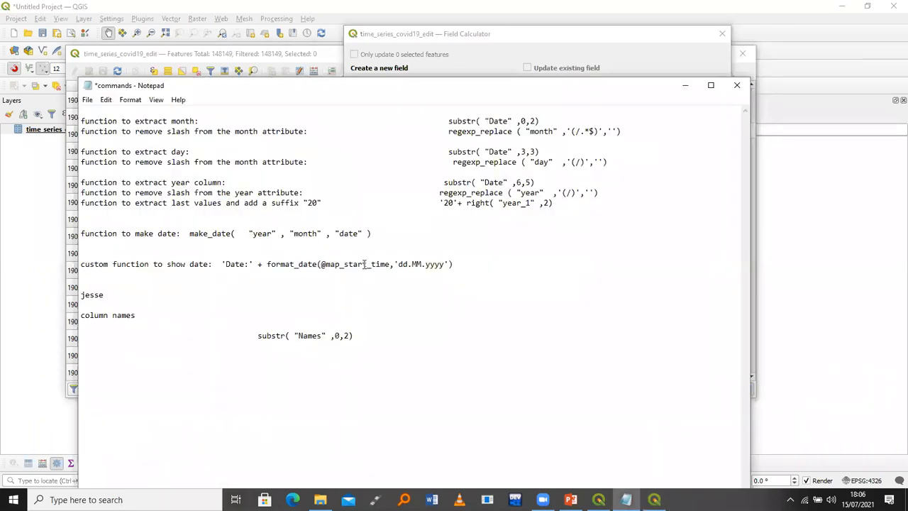
{"action": "left_click", "coordinate": [354, 334]}
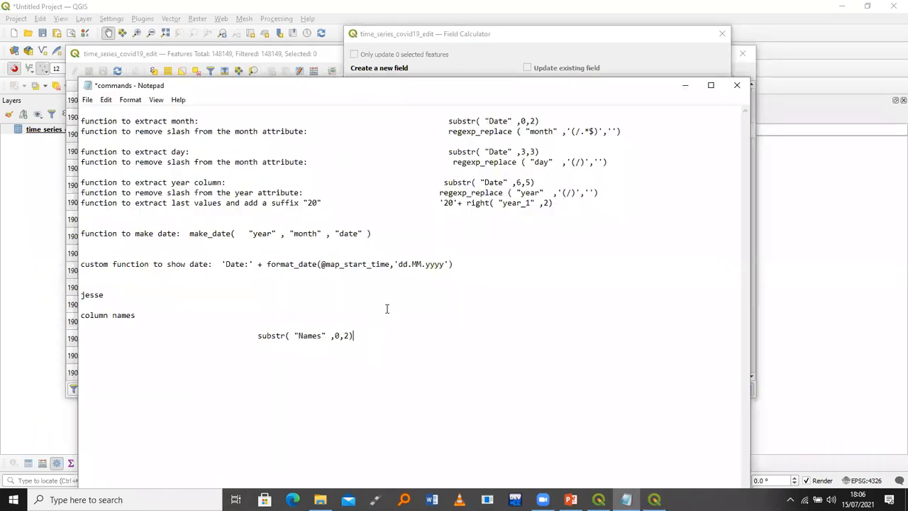
{"action": "left_click_drag", "start_coordinate": [567, 205], "coordinate": [466, 205]}
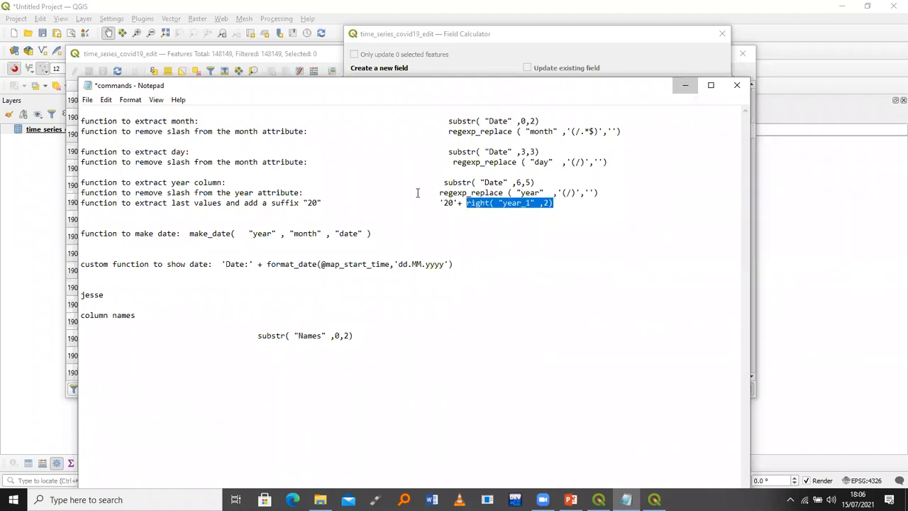
{"action": "key", "text": "alt+Tab"}
{"action": "type", "text": "right"}
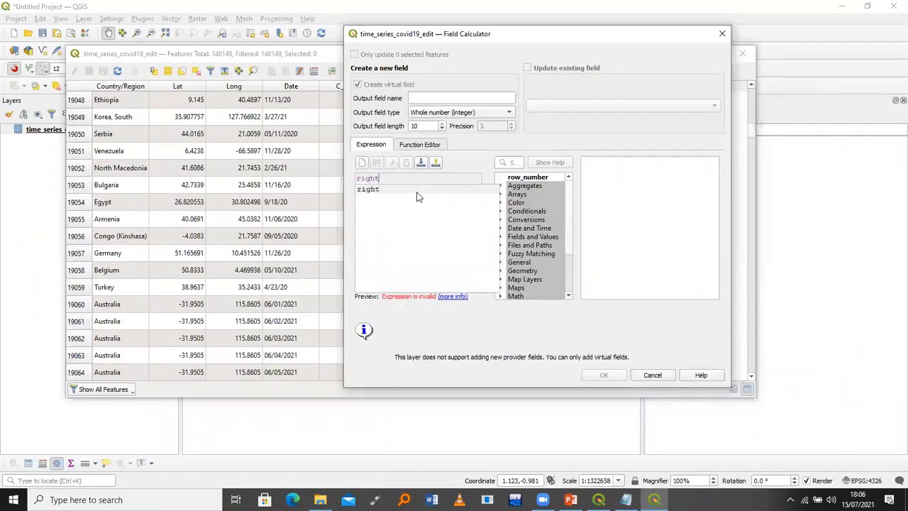
{"action": "type", "text": "("}
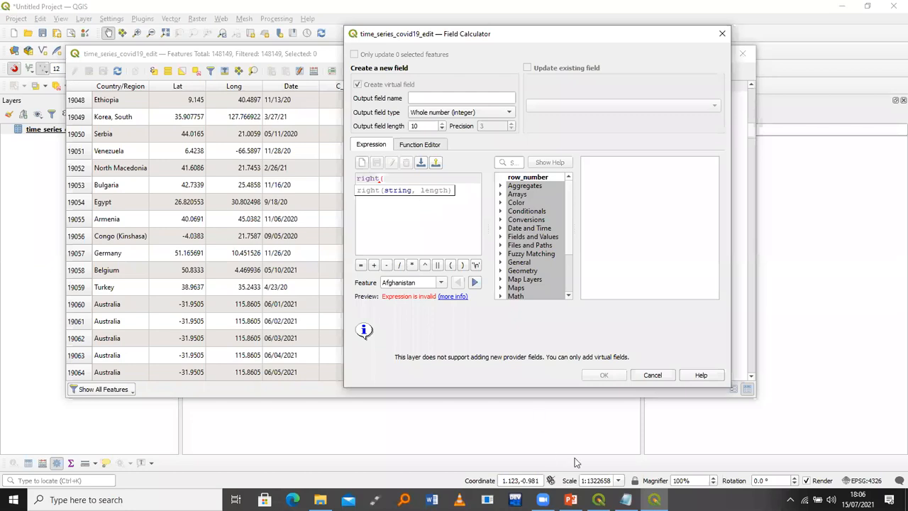
{"action": "key", "text": "alt+Tab"}
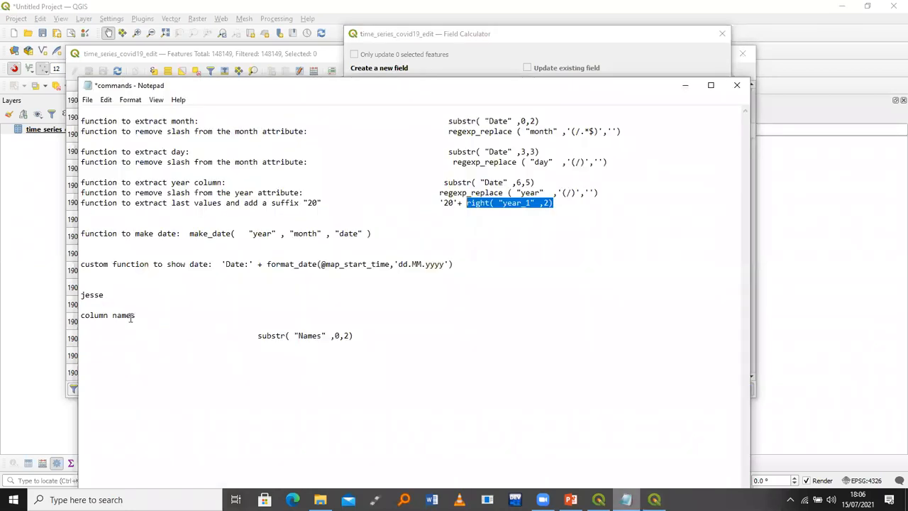
{"action": "left_click", "coordinate": [106, 294]}
{"action": "double_click", "coordinate": [89, 295]}
{"action": "left_click", "coordinate": [107, 296]}
{"action": "left_click_drag", "start_coordinate": [86, 295], "coordinate": [109, 295]}
{"action": "left_click", "coordinate": [108, 295]}
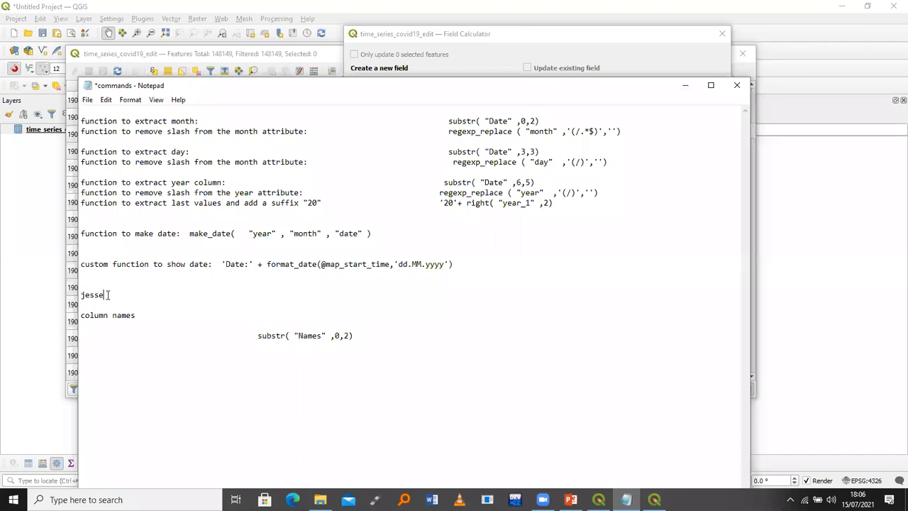
{"action": "left_click_drag", "start_coordinate": [105, 295], "coordinate": [74, 287]}
{"action": "left_click", "coordinate": [115, 292]}
Insert the year_1 field and a length of 2 to form right( "year_1" ,2)
{"action": "left_click", "coordinate": [682, 86]}
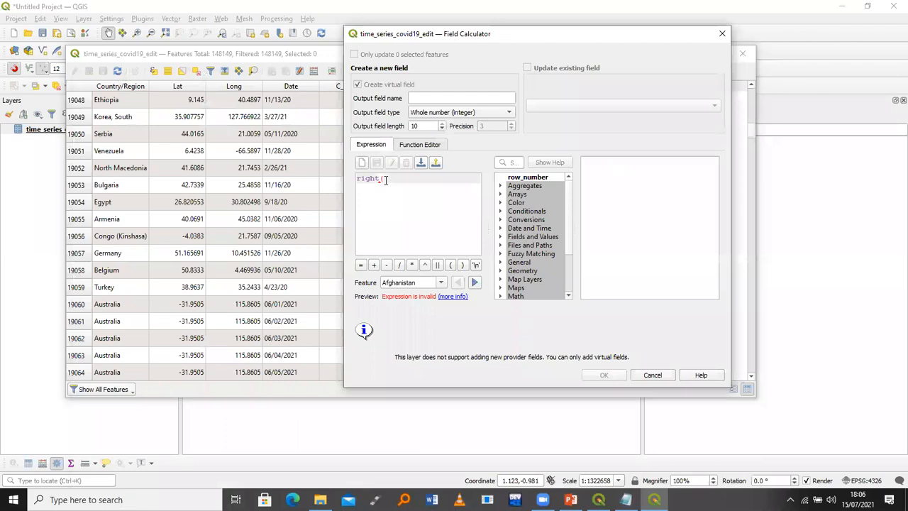
{"action": "left_click", "coordinate": [499, 238]}
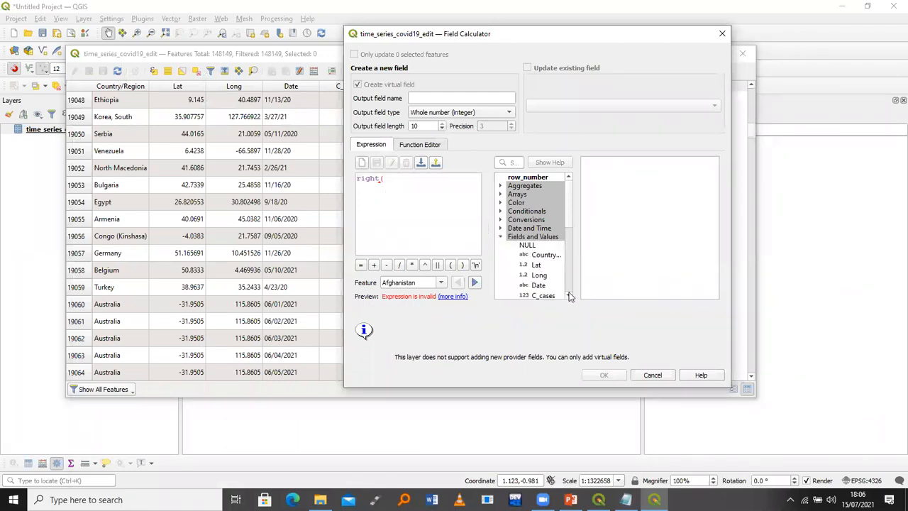
{"action": "scroll", "coordinate": [569, 297], "scroll_direction": "down", "scroll_amount": 2}
{"action": "scroll", "coordinate": [570, 297], "scroll_direction": "down", "scroll_amount": 1}
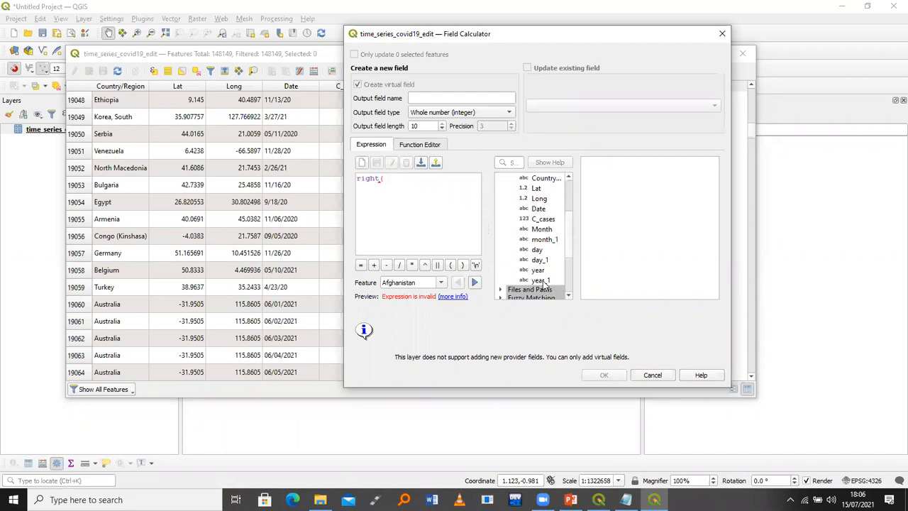
{"action": "double_click", "coordinate": [541, 283]}
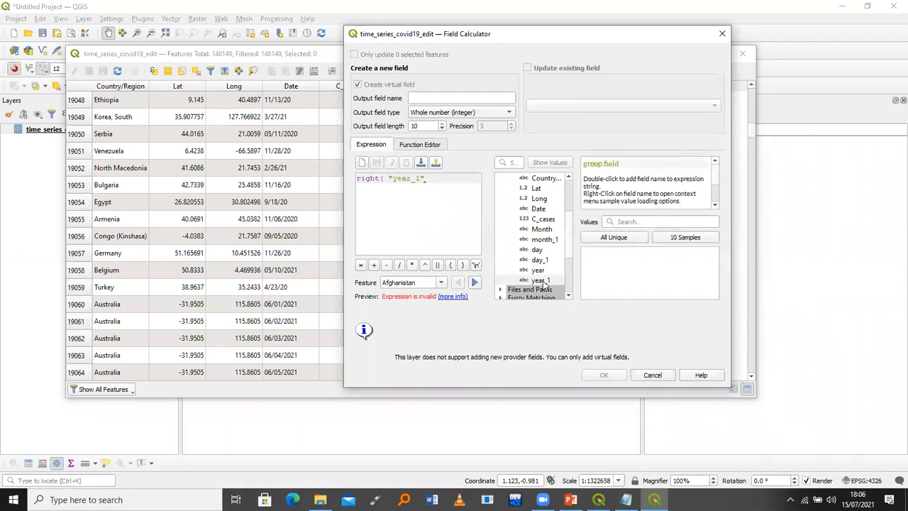
{"action": "type", "text": ","}
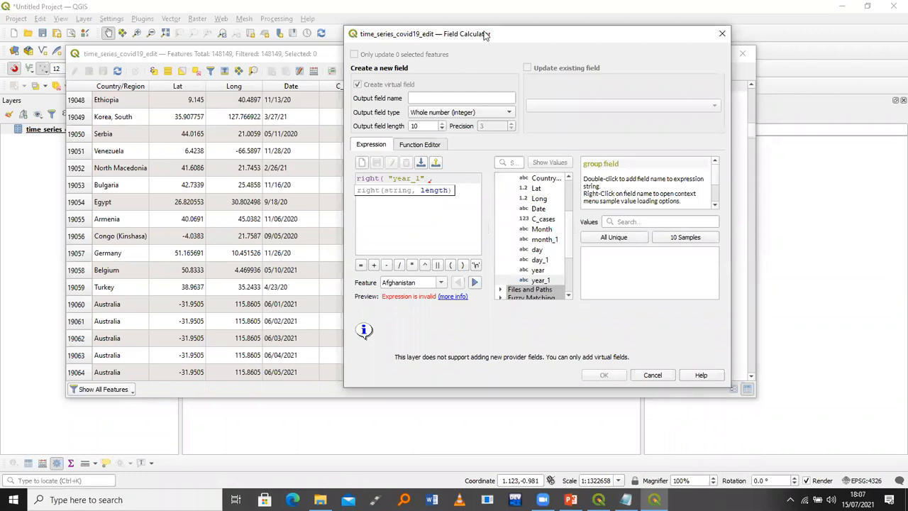
{"action": "left_click_drag", "start_coordinate": [485, 35], "coordinate": [250, 43]}
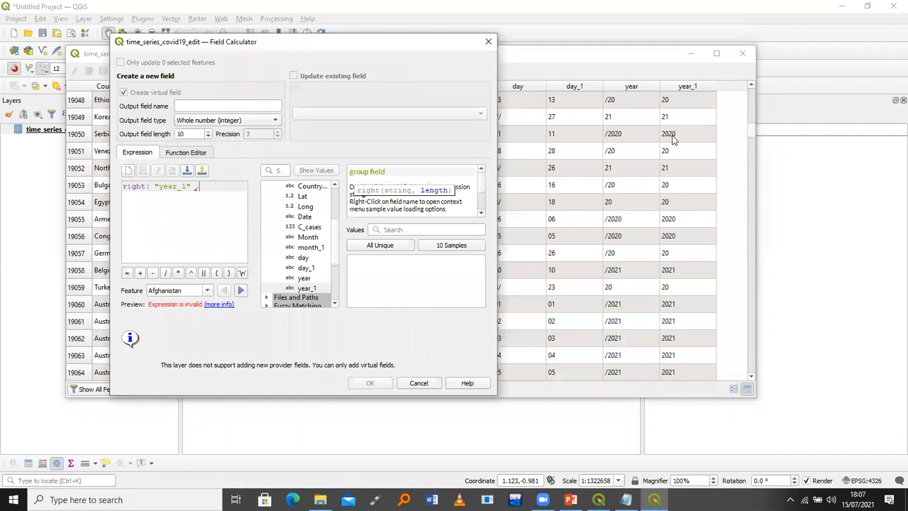
{"action": "type", "text": ","}
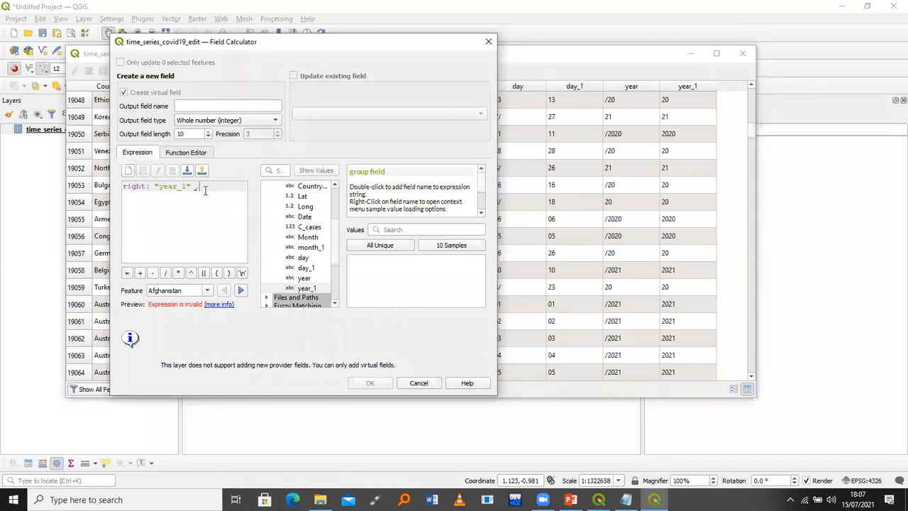
{"action": "type", "text": ",2)"}
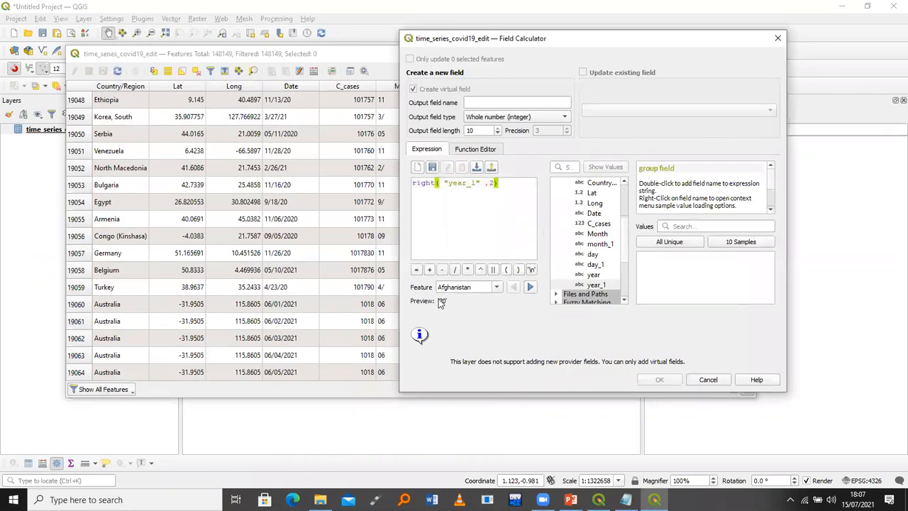
Prefix the expression as '20' + right( "year_1" ,2), previewing 2020, and name the field year_final
{"action": "left_click_drag", "start_coordinate": [438, 301], "coordinate": [442, 301]}
{"action": "left_click", "coordinate": [496, 287]}
{"action": "left_click", "coordinate": [450, 299]}
{"action": "left_click", "coordinate": [418, 192]}
{"action": "left_click", "coordinate": [413, 190]}
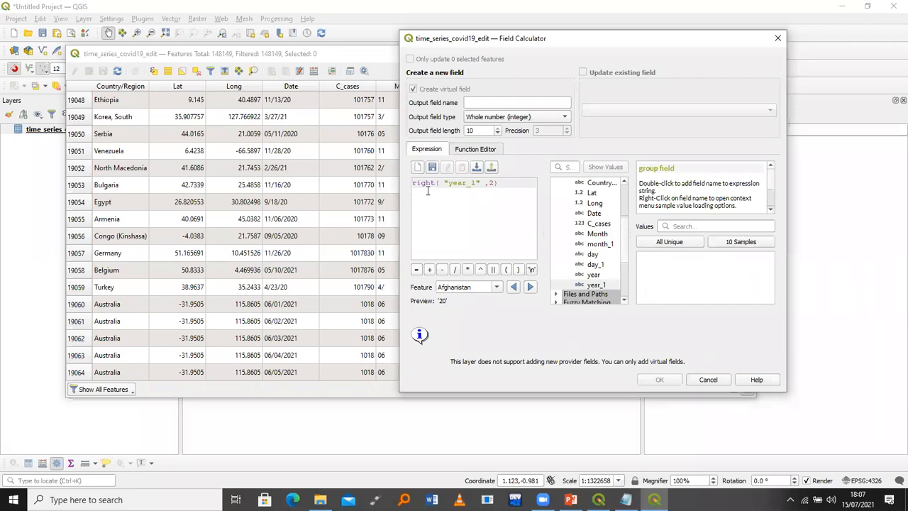
{"action": "type", "text": "'"}
{"action": "type", "text": "'"}
{"action": "type", "text": "2"}
{"action": "type", "text": "0"}
{"action": "key", "text": "BackSpace"}
{"action": "key", "text": "BackSpace"}
{"action": "key", "text": "BackSpace"}
{"action": "key", "text": "BackSpace"}
{"action": "key", "text": "Left"}
{"action": "key", "text": "Left"}
{"action": "type", "text": "'20' "}
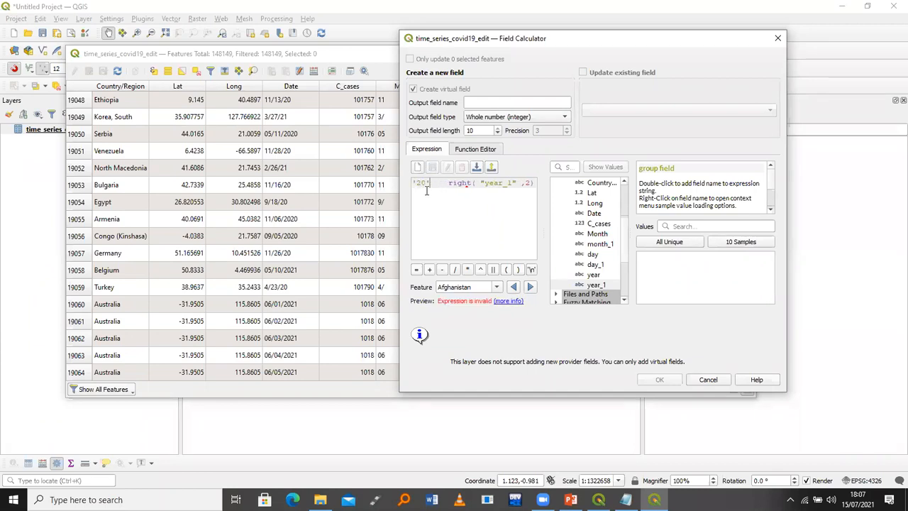
{"action": "type", "text": "+"}
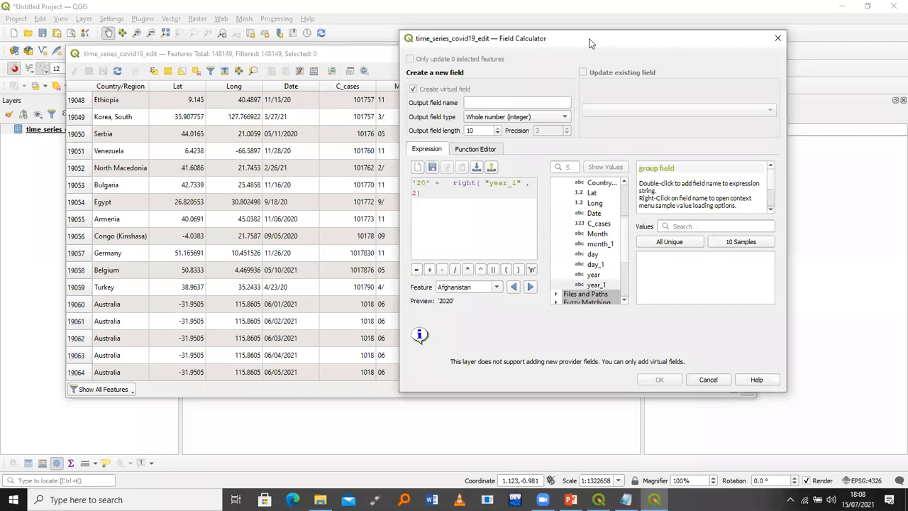
{"action": "left_click", "coordinate": [531, 100]}
{"action": "type", "text": "year_final"}
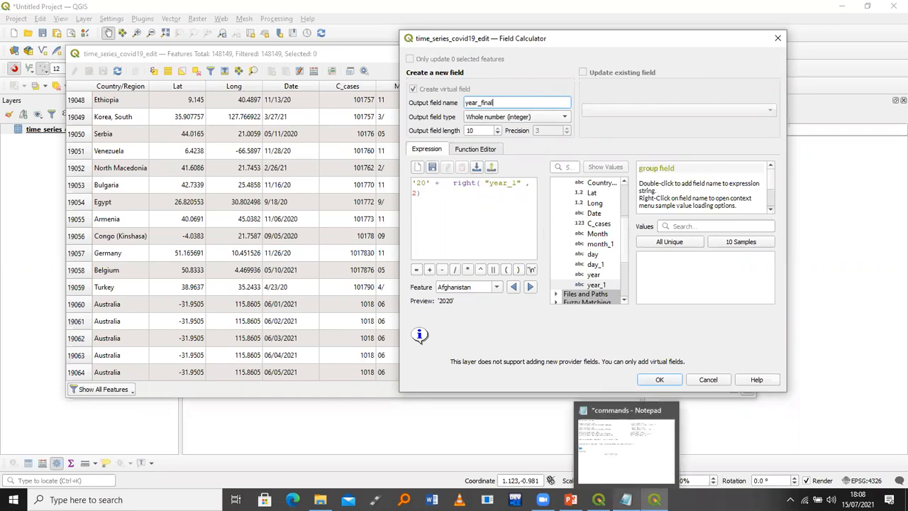
Review the year suffix expression in the notes, then confirm the Field Calculator to create year_final
{"action": "left_click", "coordinate": [627, 499]}
{"action": "left_click_drag", "start_coordinate": [556, 204], "coordinate": [435, 206]}
{"action": "left_click", "coordinate": [516, 261]}
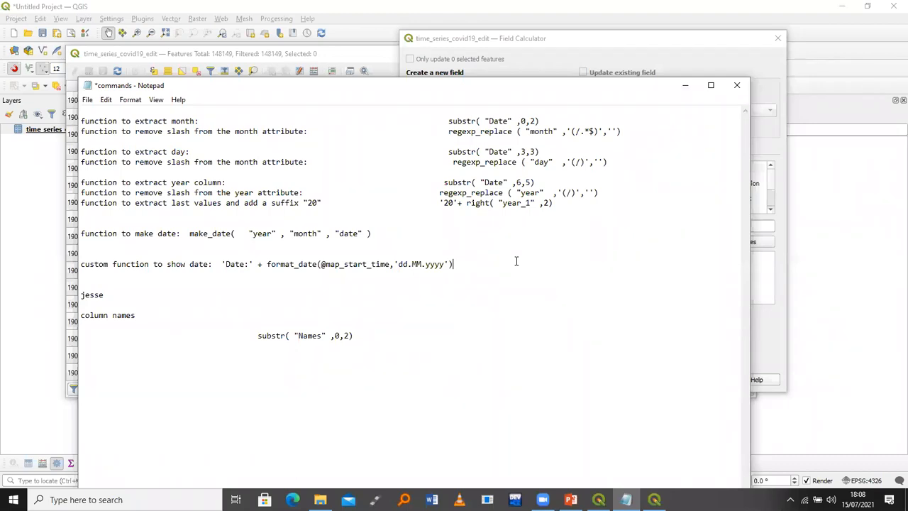
{"action": "double_click", "coordinate": [534, 131]}
{"action": "left_click", "coordinate": [686, 85]}
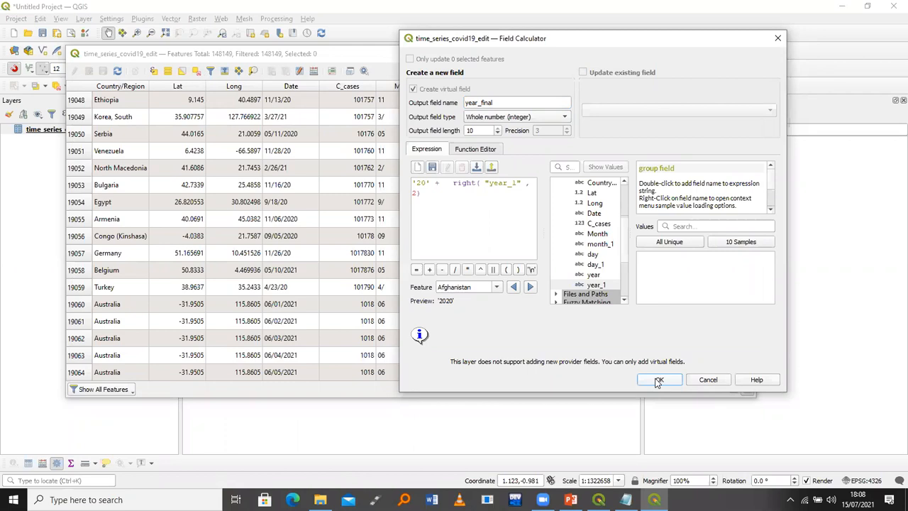
{"action": "left_click", "coordinate": [659, 381]}
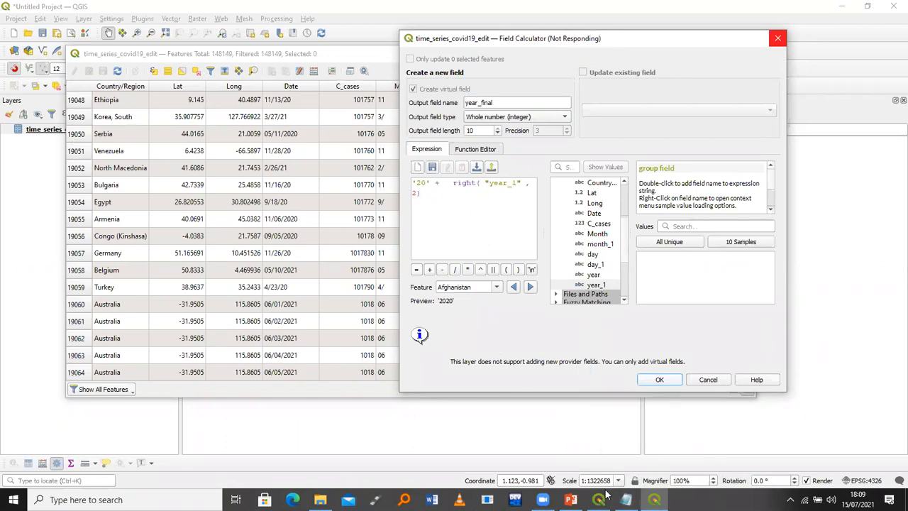
Select the year_1 field name in the notes and check the attribute table
{"action": "left_click", "coordinate": [626, 500]}
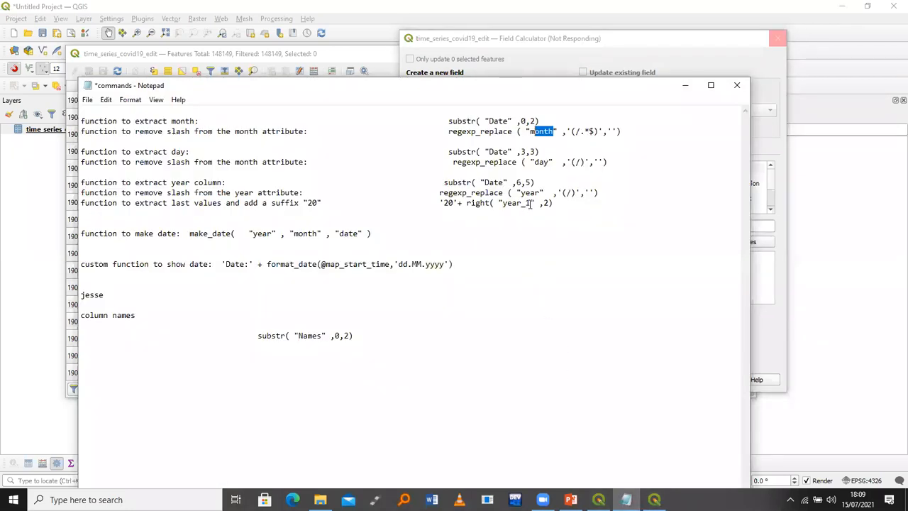
{"action": "left_click_drag", "start_coordinate": [531, 204], "coordinate": [525, 204]}
{"action": "double_click", "coordinate": [504, 203]}
{"action": "key", "text": "Right"}
{"action": "left_click_drag", "start_coordinate": [530, 204], "coordinate": [503, 203]}
{"action": "left_click", "coordinate": [686, 86]}
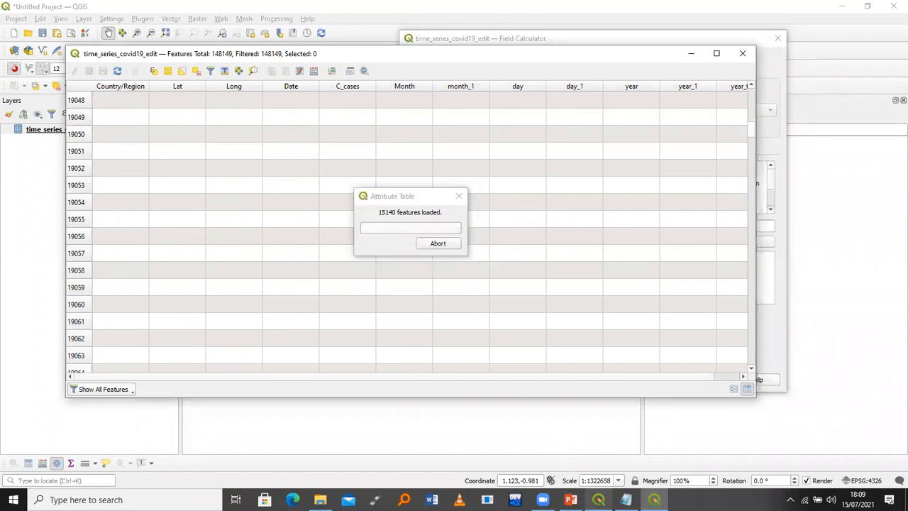
Select the full '20'+ right( "year_1" ,2) expression in the notes, then return to QGIS
{"action": "left_click", "coordinate": [625, 499]}
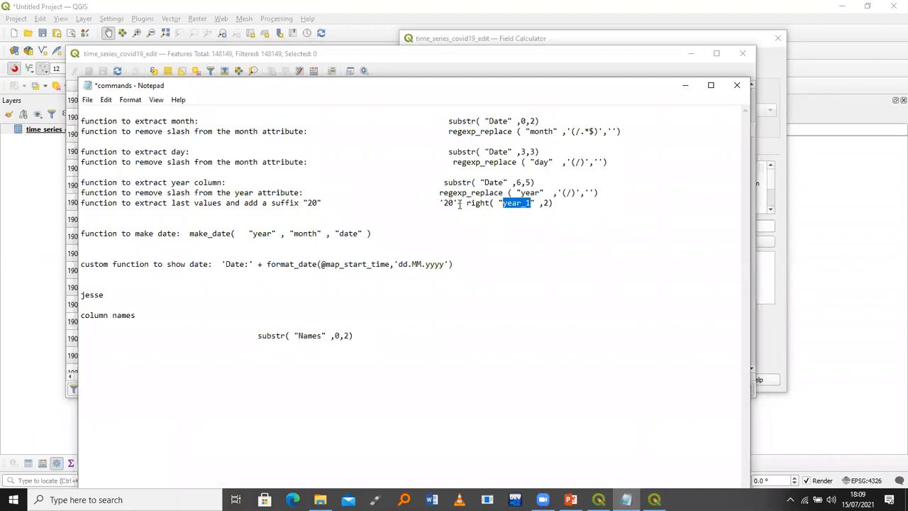
{"action": "left_click_drag", "start_coordinate": [566, 205], "coordinate": [437, 203]}
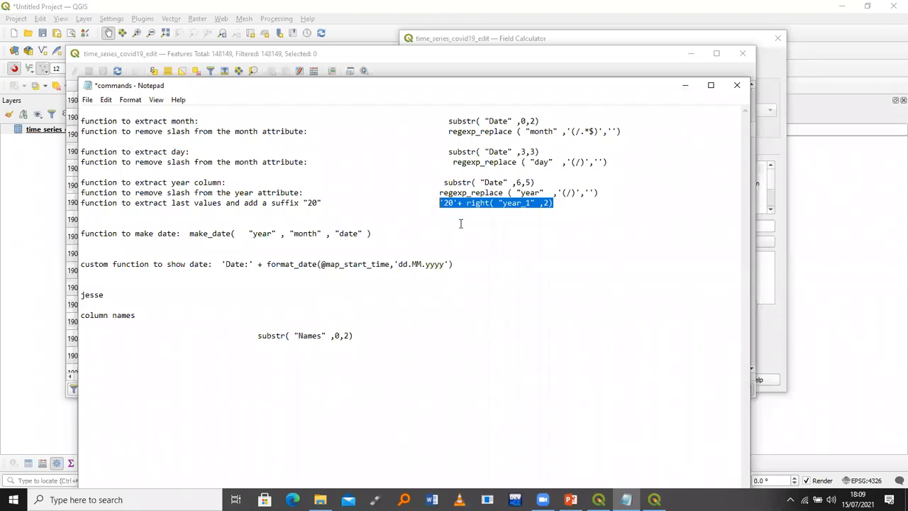
{"action": "left_click", "coordinate": [458, 219]}
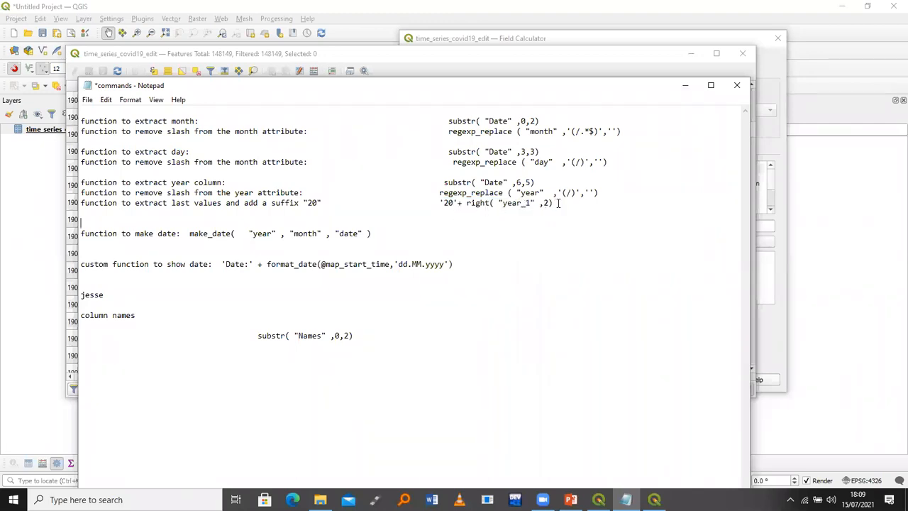
{"action": "left_click", "coordinate": [439, 203]}
{"action": "left_click", "coordinate": [553, 203], "text": "shift"}
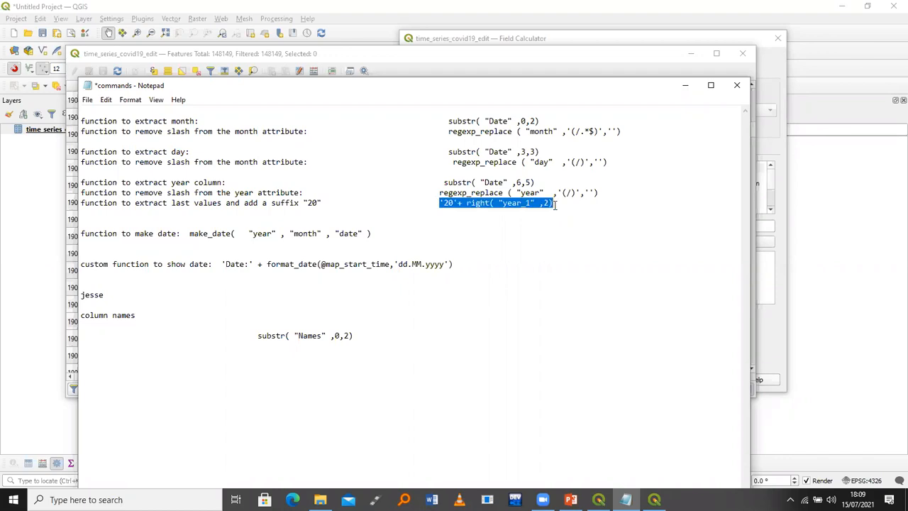
{"action": "left_click", "coordinate": [685, 86]}
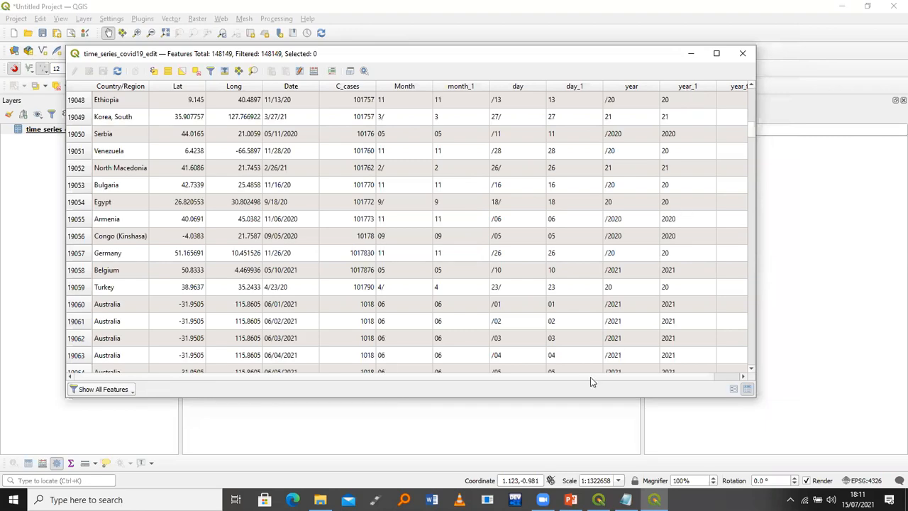
Scroll the attribute table right to inspect the filled year_final column
{"action": "left_click_drag", "start_coordinate": [590, 377], "coordinate": [639, 378]}
{"action": "scroll", "coordinate": [659, 379], "scroll_direction": "right", "scroll_amount": 1}
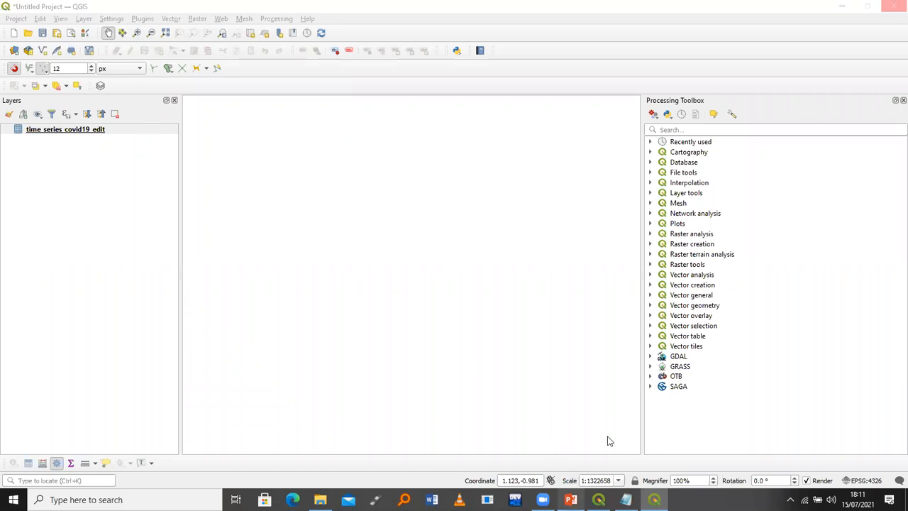
{"action": "mouse_move", "coordinate": [570, 499]}
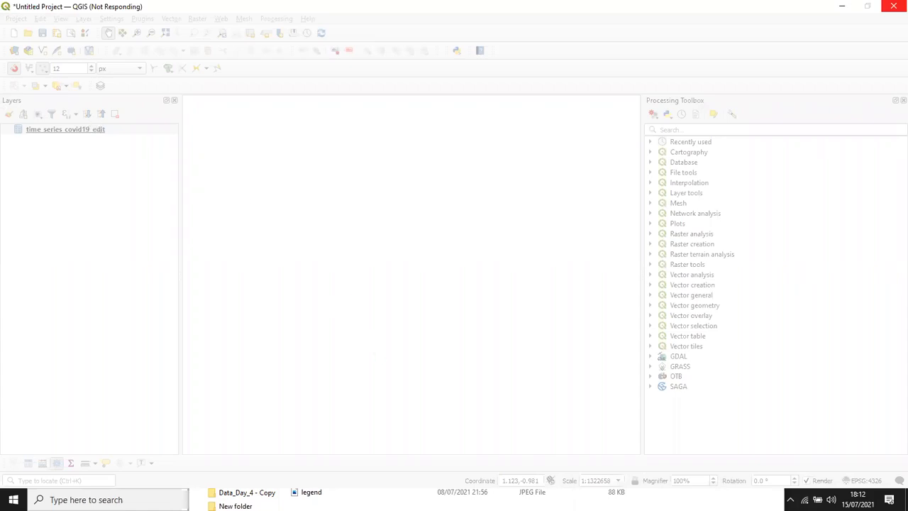
Move the Data_Day_4 folder window fully into view to check its contents, then minimize it
{"action": "left_click", "coordinate": [416, 489]}
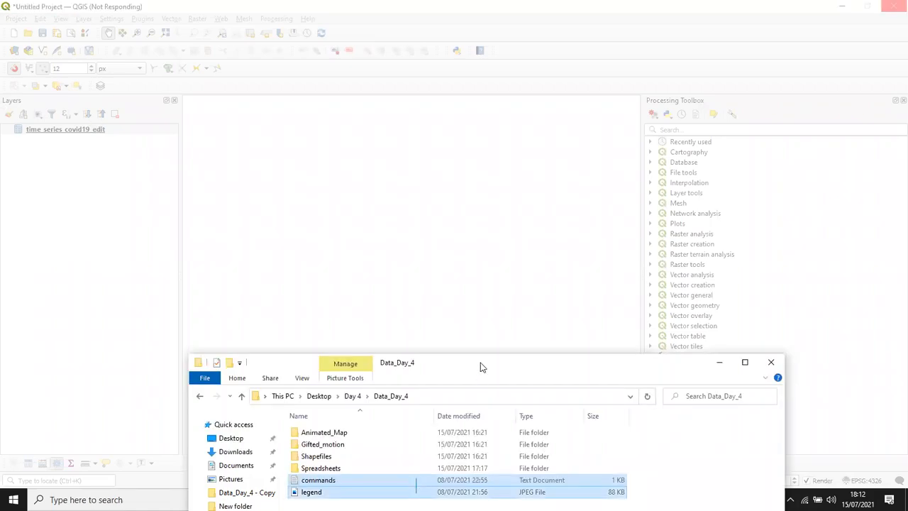
{"action": "left_click_drag", "start_coordinate": [478, 358], "coordinate": [398, 190]}
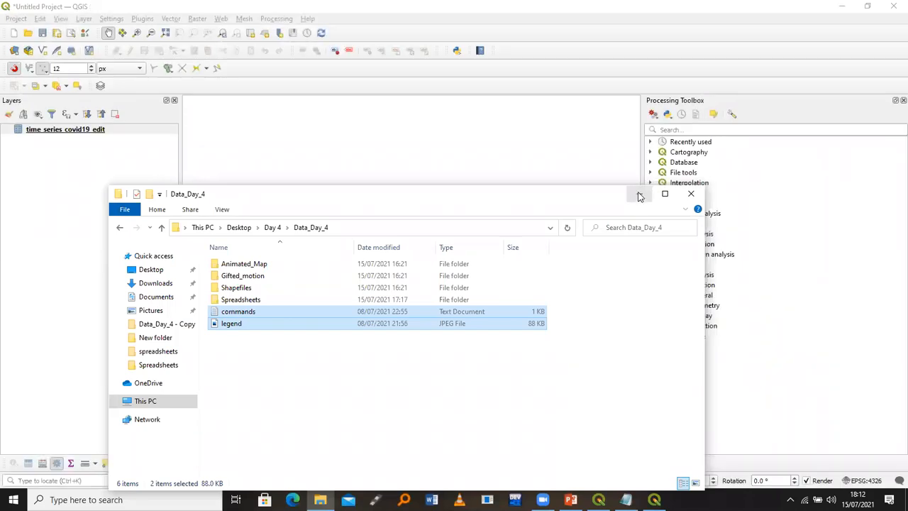
{"action": "left_click", "coordinate": [638, 193]}
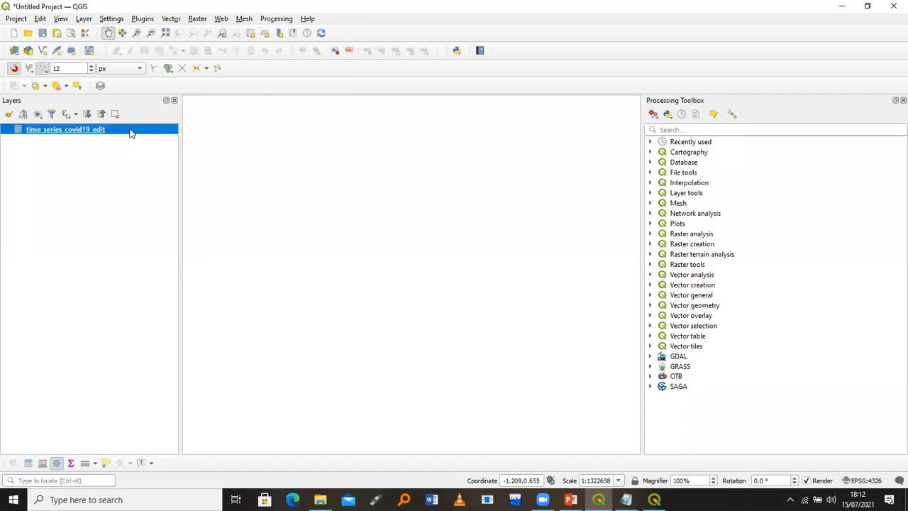
Open Save Features As for time_series_covid19_edit with Comma Separated Value [CSV] format, then browse for a location
{"action": "right_click", "coordinate": [130, 131]}
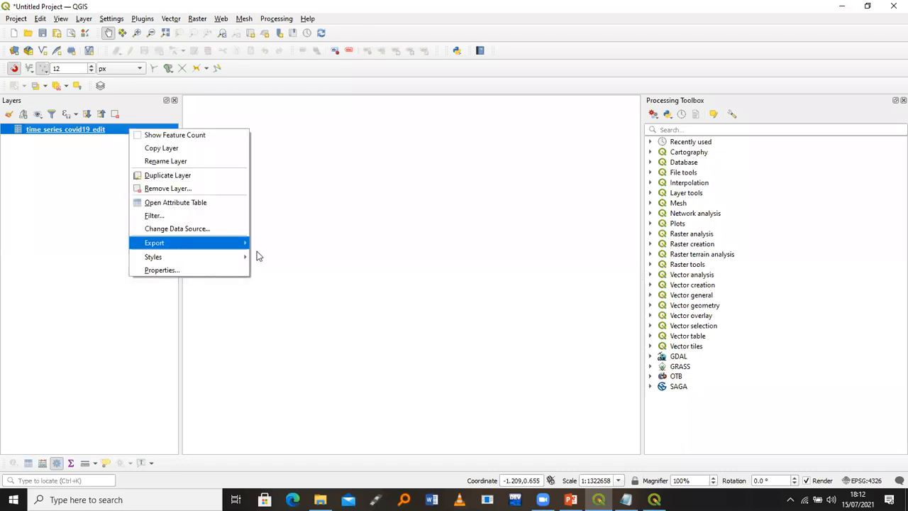
{"action": "mouse_move", "coordinate": [256, 251]}
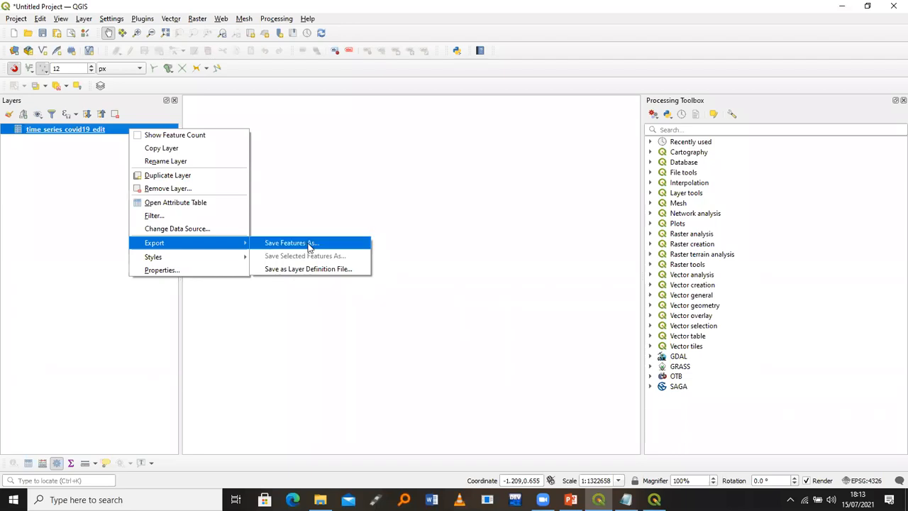
{"action": "left_click", "coordinate": [309, 244]}
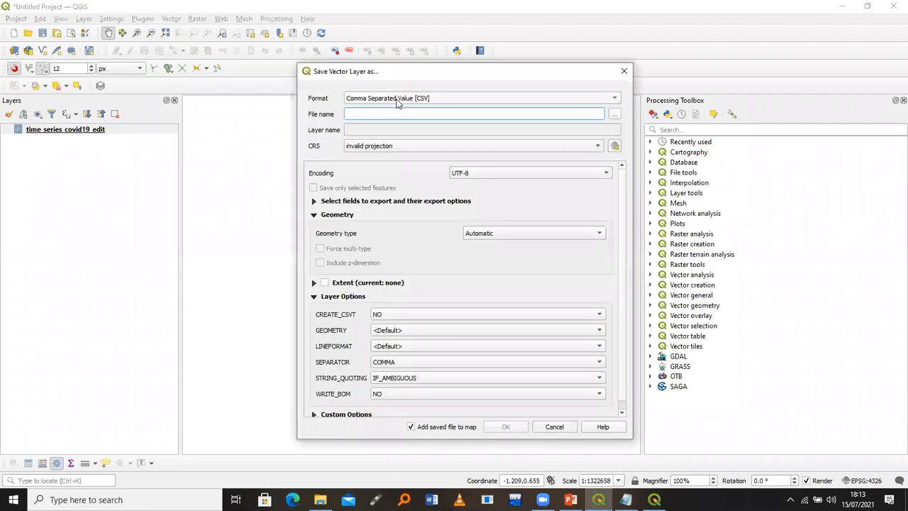
{"action": "left_click", "coordinate": [398, 101]}
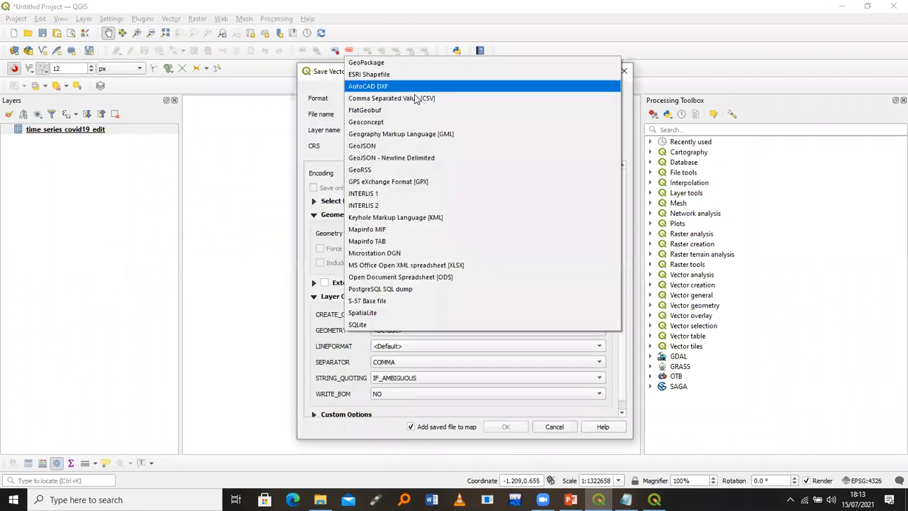
{"action": "left_click", "coordinate": [417, 98]}
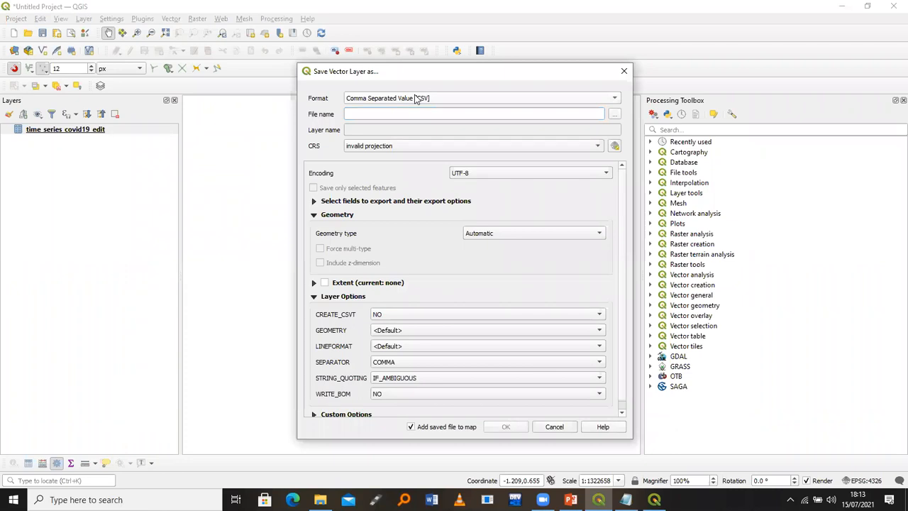
{"action": "left_click", "coordinate": [613, 115]}
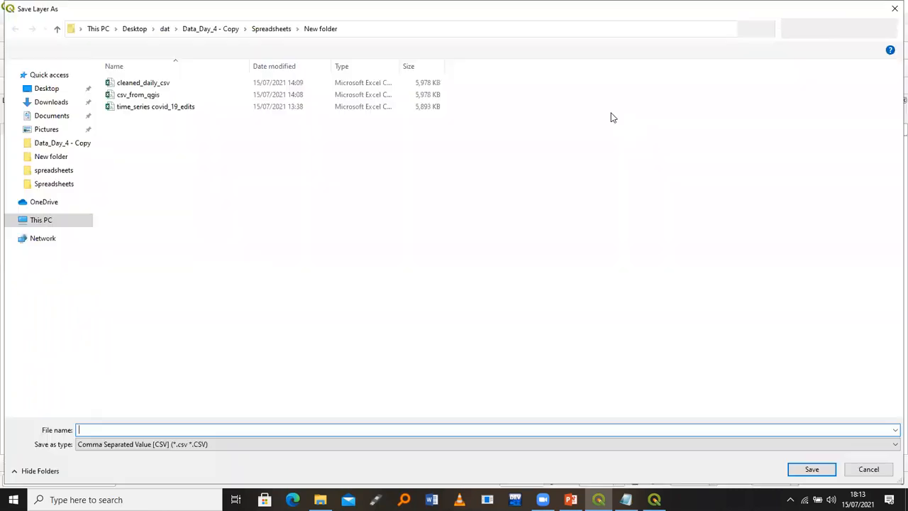
Navigate the save dialog from the Spreadsheets folder back to the Desktop
{"action": "left_click", "coordinate": [276, 31]}
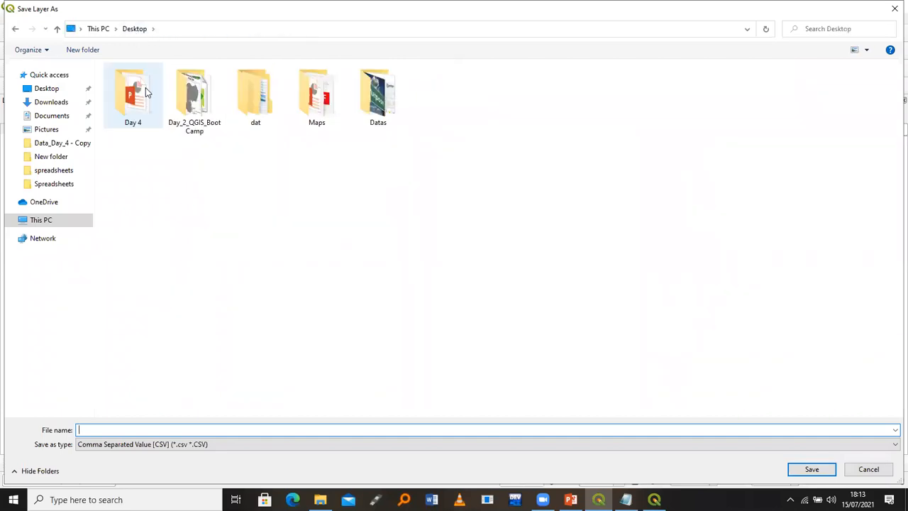
{"action": "double_click", "coordinate": [146, 87]}
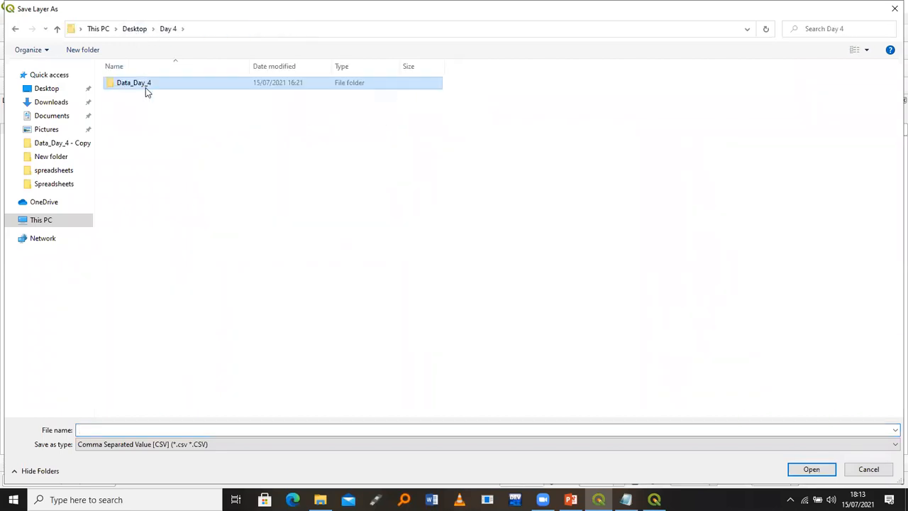
{"action": "double_click", "coordinate": [146, 87]}
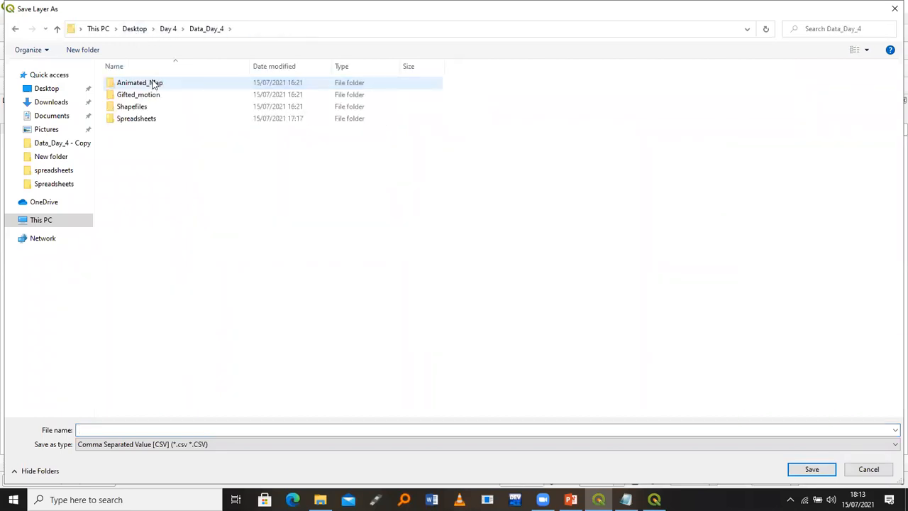
{"action": "left_click", "coordinate": [131, 32]}
{"action": "left_click", "coordinate": [102, 30]}
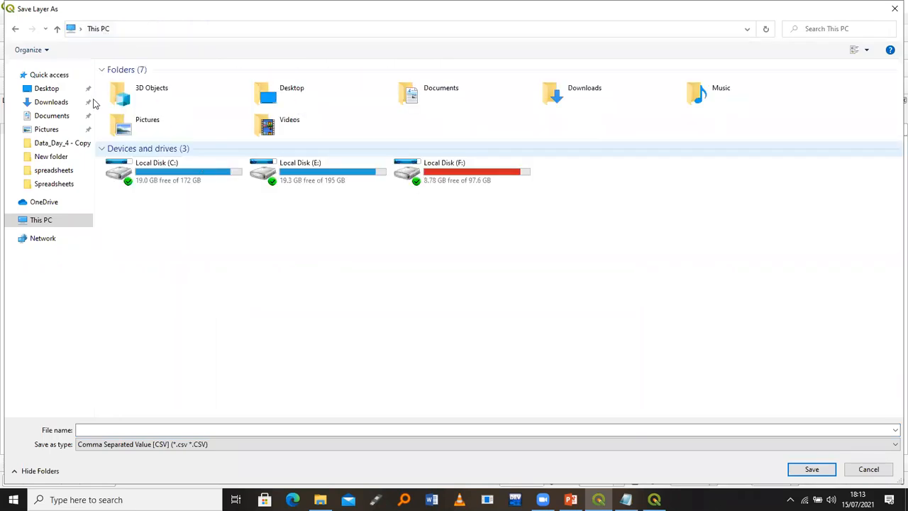
{"action": "left_click", "coordinate": [63, 90]}
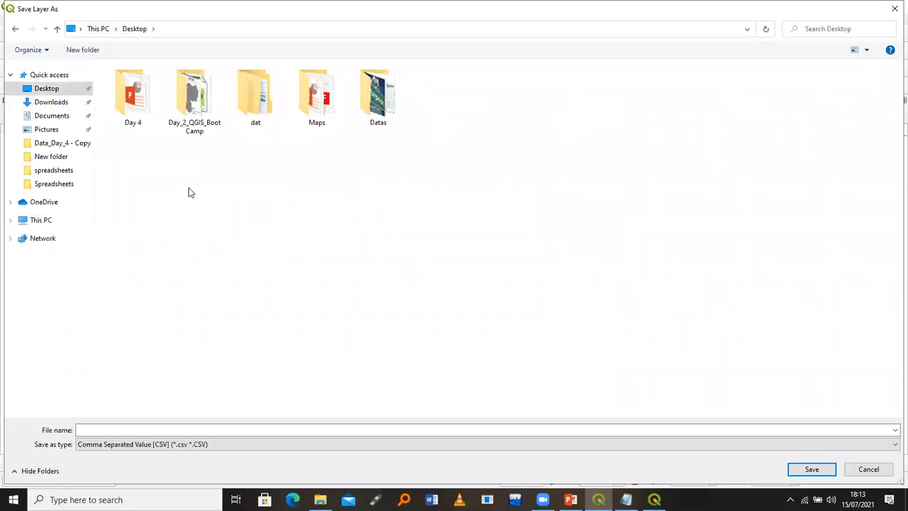
Create a 'files' folder on the Desktop and save the export there as covid_qgis
{"action": "right_click", "coordinate": [188, 192]}
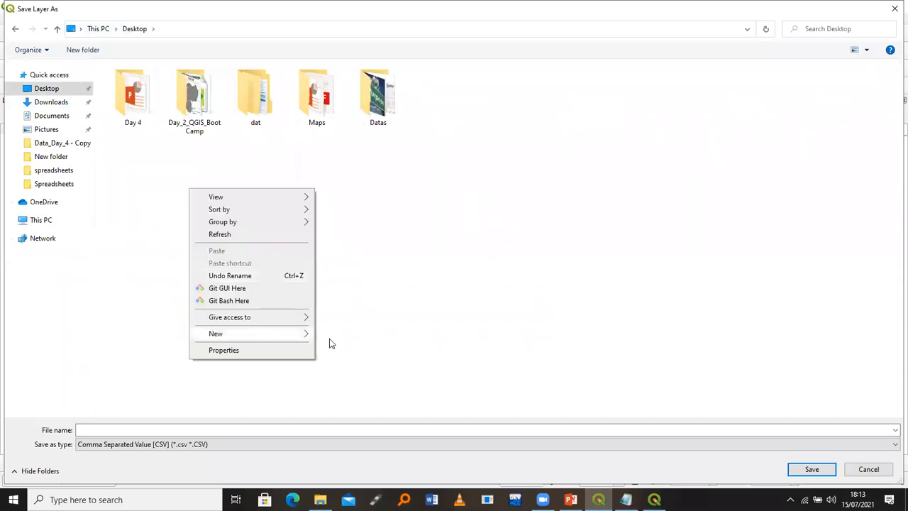
{"action": "left_click", "coordinate": [330, 343]}
{"action": "type", "text": "files"}
{"action": "double_click", "coordinate": [450, 82]}
{"action": "left_click", "coordinate": [261, 430]}
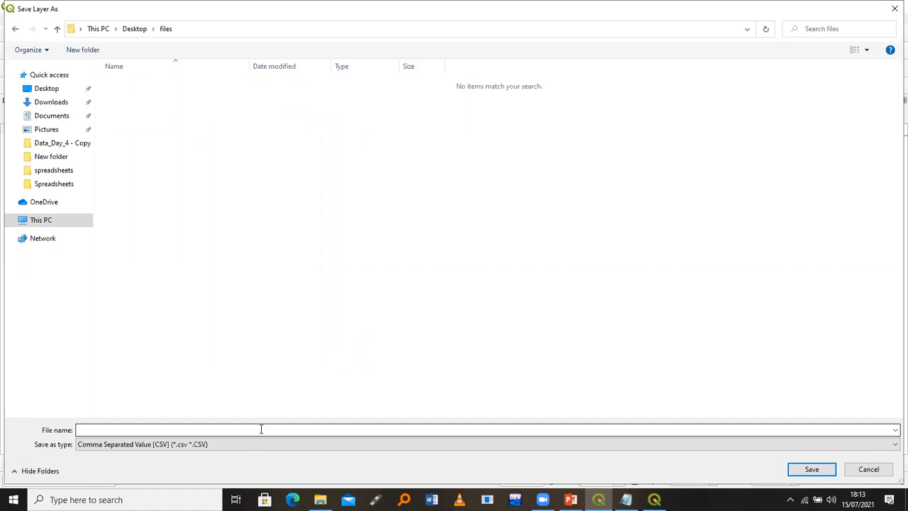
{"action": "type", "text": "covid_qgis"}
{"action": "key", "text": "Return"}
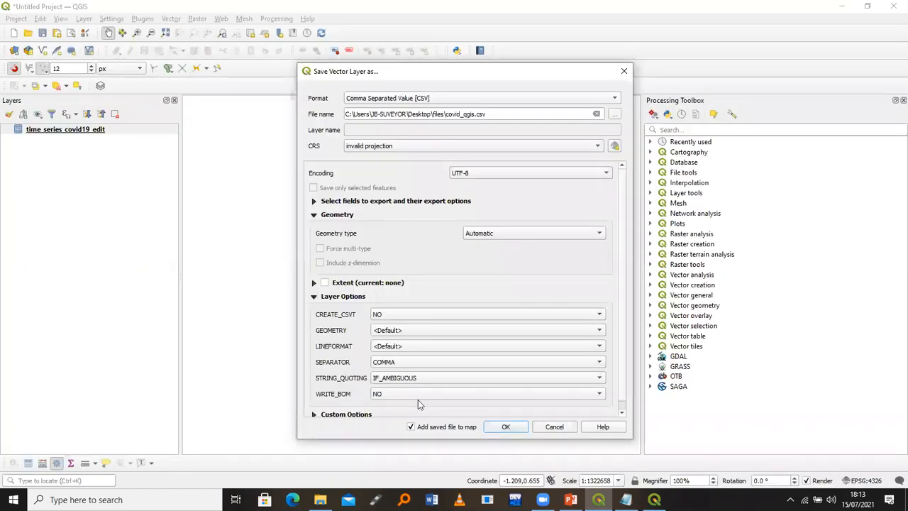
Export covid_qgis.csv without adding it to the map, then start a new project, discarding the old one
{"action": "left_click", "coordinate": [410, 428]}
{"action": "left_click", "coordinate": [500, 426]}
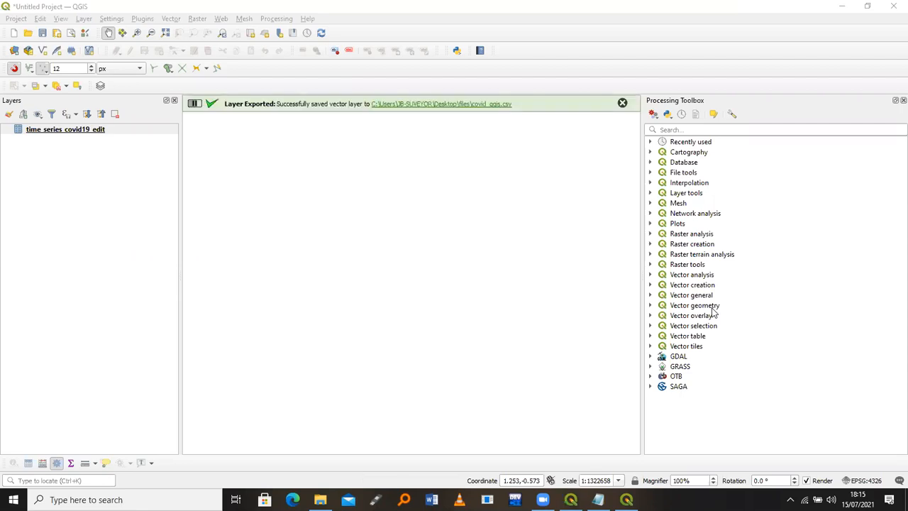
{"action": "left_click", "coordinate": [14, 33]}
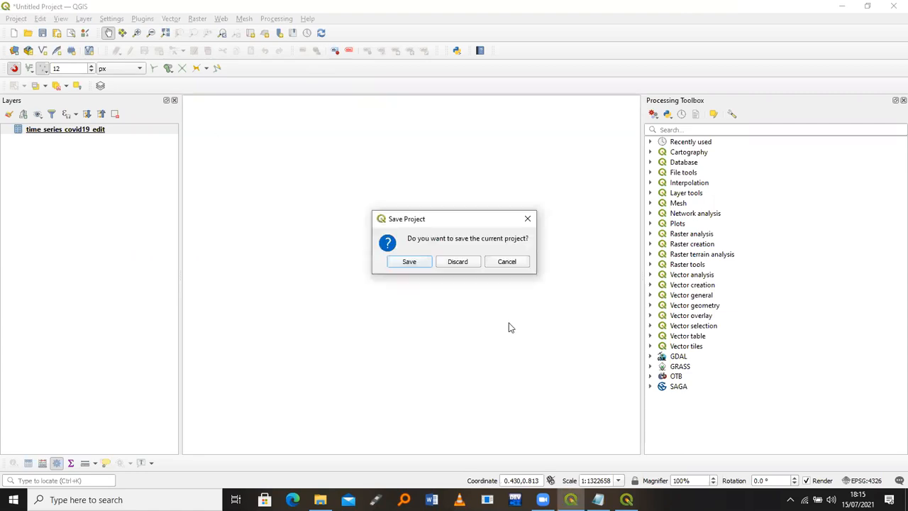
{"action": "left_click", "coordinate": [458, 262]}
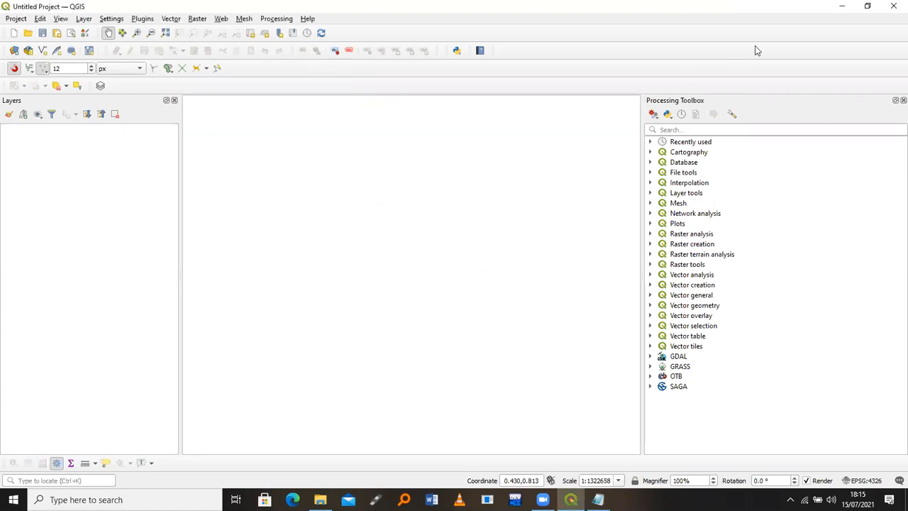
Refresh the desktop and the Desktop files folder, then open covid_qgis in Excel
{"action": "key", "text": "super+d"}
{"action": "right_click", "coordinate": [504, 144]}
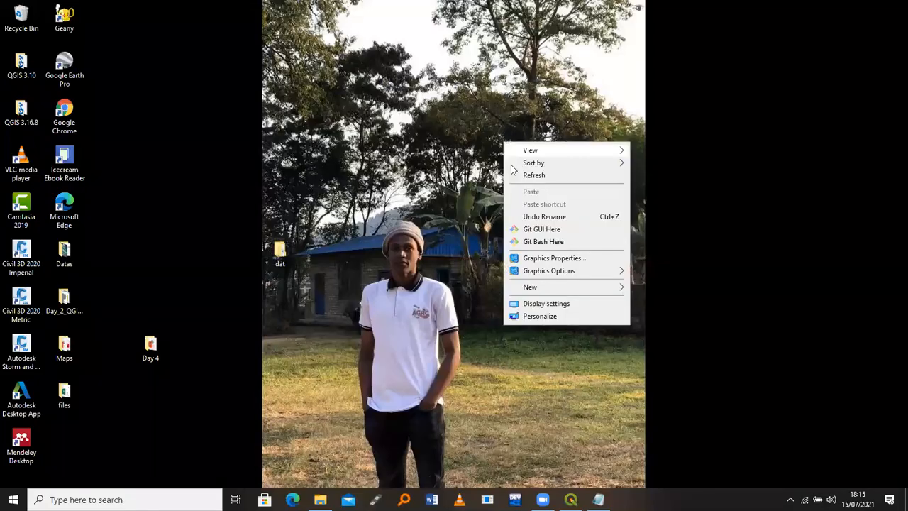
{"action": "left_click", "coordinate": [339, 222]}
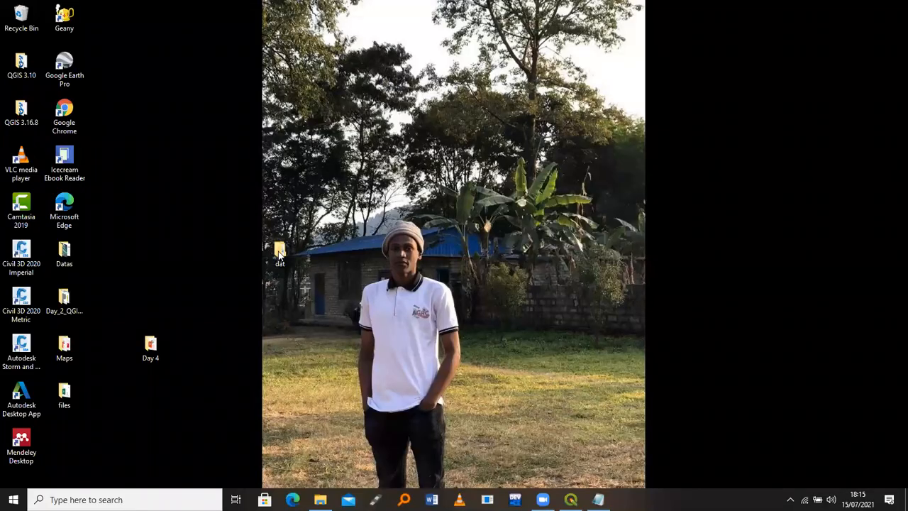
{"action": "double_click", "coordinate": [68, 389]}
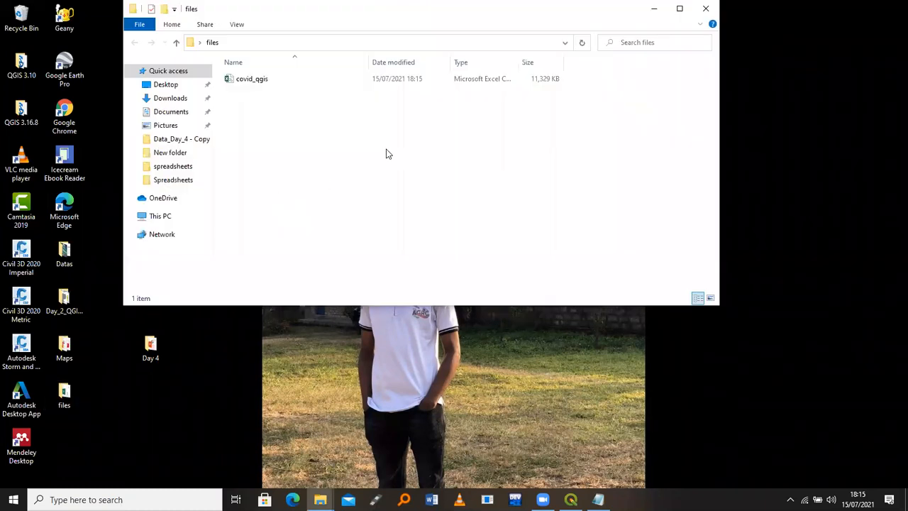
{"action": "right_click", "coordinate": [387, 152]}
{"action": "left_click", "coordinate": [417, 194]}
{"action": "right_click", "coordinate": [418, 194]}
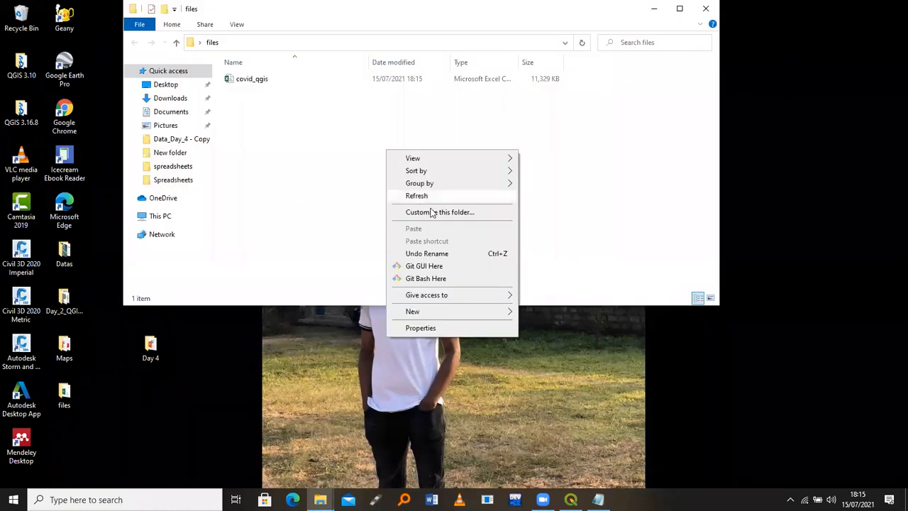
{"action": "left_click", "coordinate": [312, 92]}
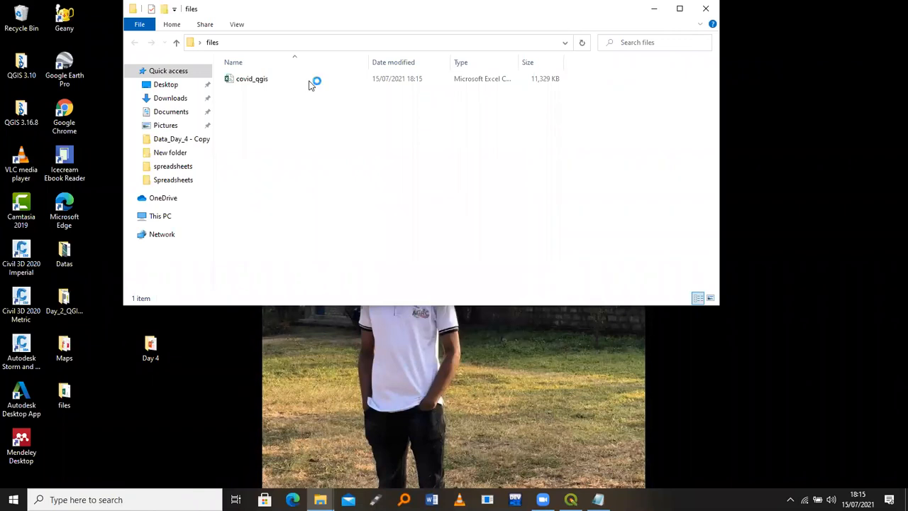
{"action": "left_click", "coordinate": [310, 82]}
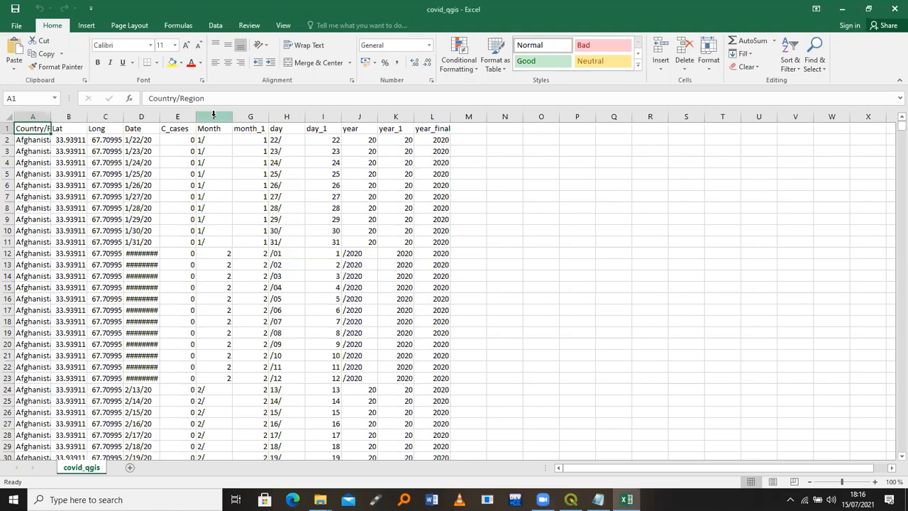
Delete the Month and day columns; the combined year and year_1 deletion fails
{"action": "left_click", "coordinate": [212, 115]}
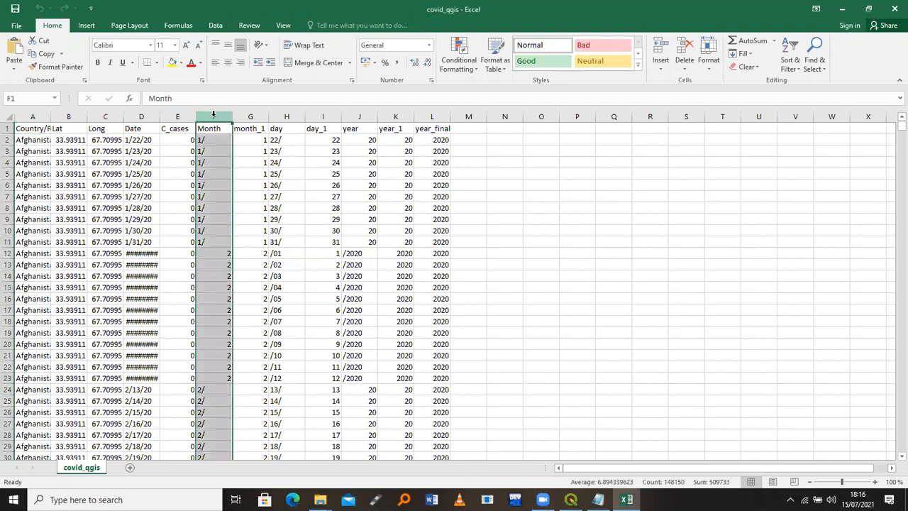
{"action": "right_click", "coordinate": [215, 116]}
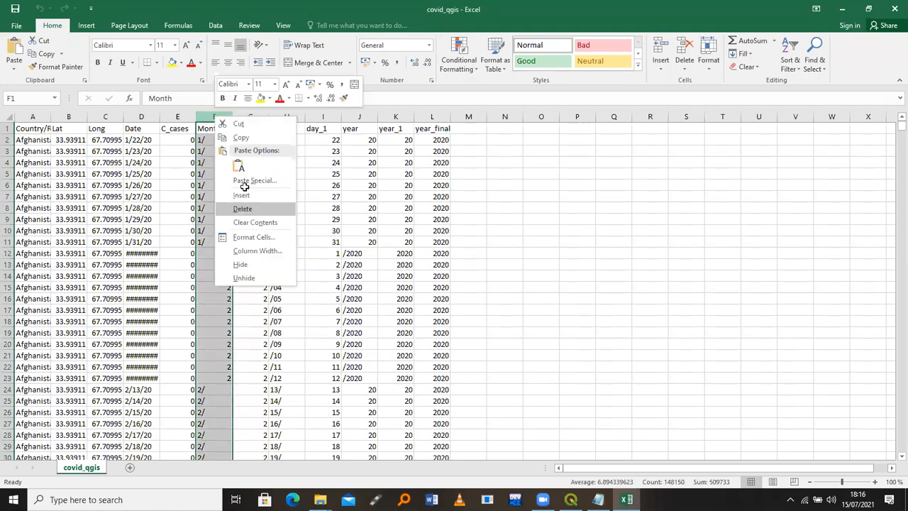
{"action": "left_click", "coordinate": [244, 208]}
{"action": "right_click", "coordinate": [259, 116]}
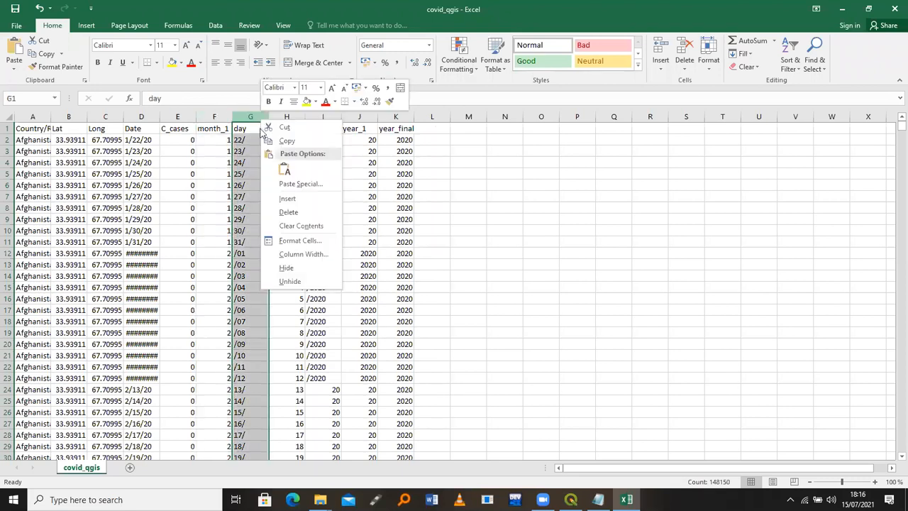
{"action": "left_click", "coordinate": [278, 212]}
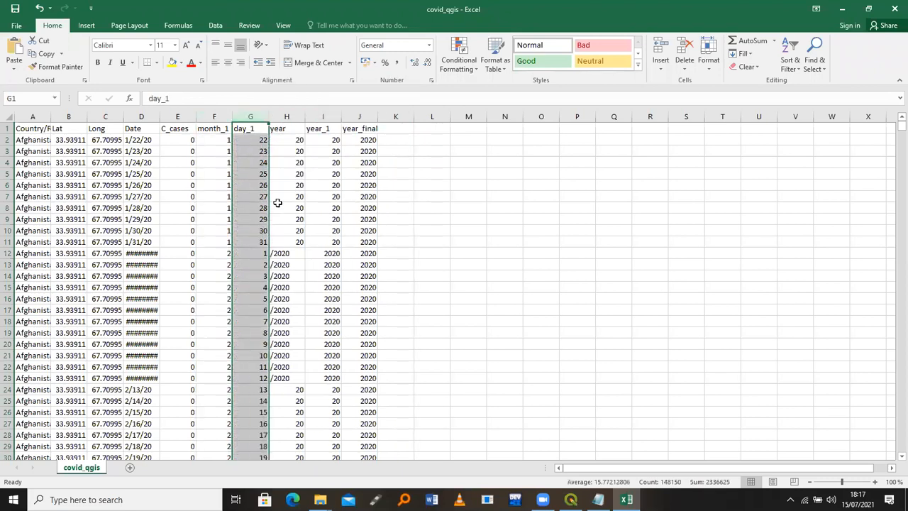
{"action": "left_click", "coordinate": [288, 116]}
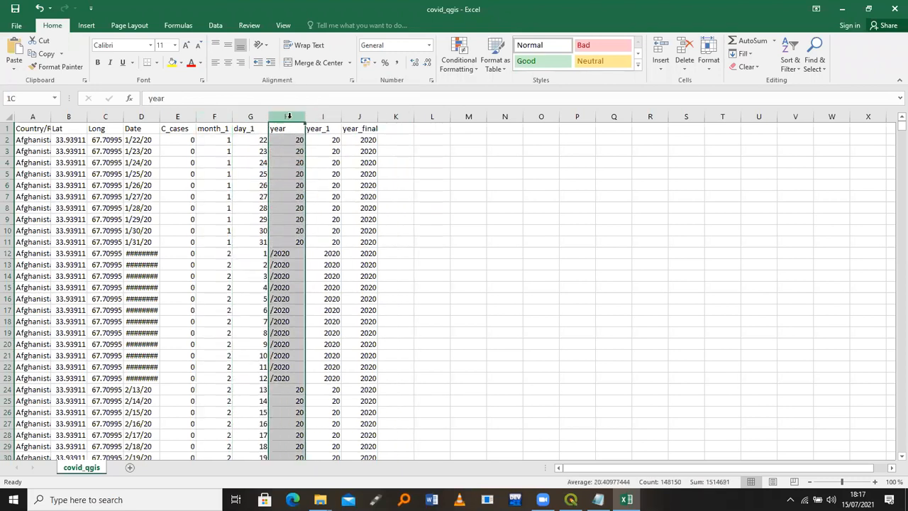
{"action": "left_click_drag", "start_coordinate": [289, 116], "coordinate": [316, 119]}
{"action": "right_click", "coordinate": [316, 119]}
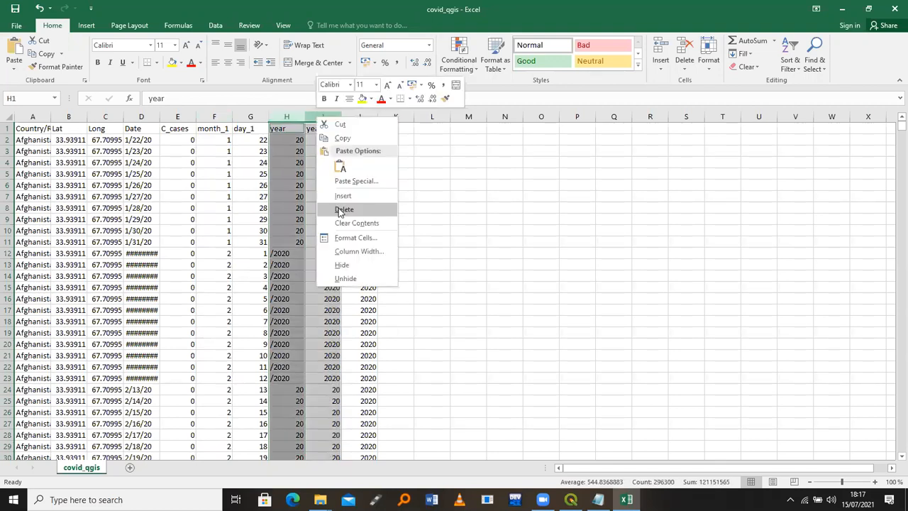
{"action": "left_click", "coordinate": [341, 208]}
{"action": "left_click", "coordinate": [451, 282]}
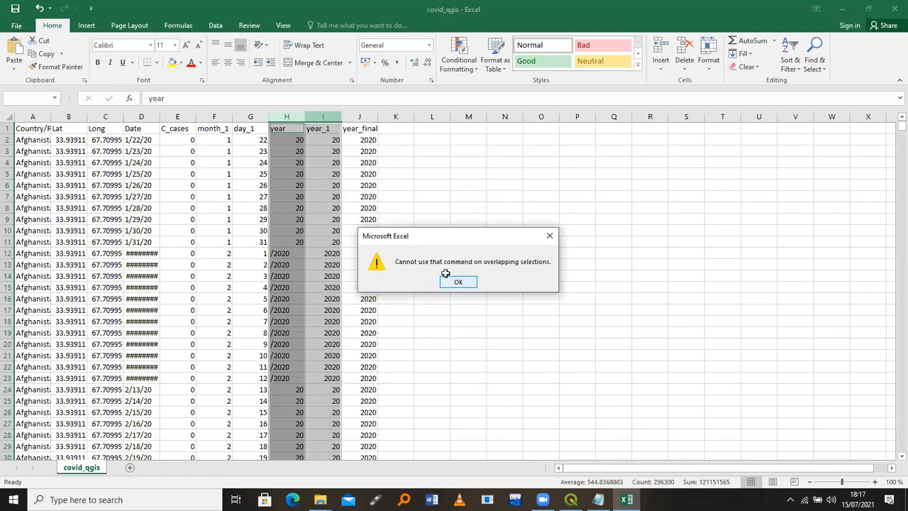
Delete the year, year_1 and Date columns one at a time
{"action": "left_click", "coordinate": [288, 117]}
{"action": "right_click", "coordinate": [289, 118]}
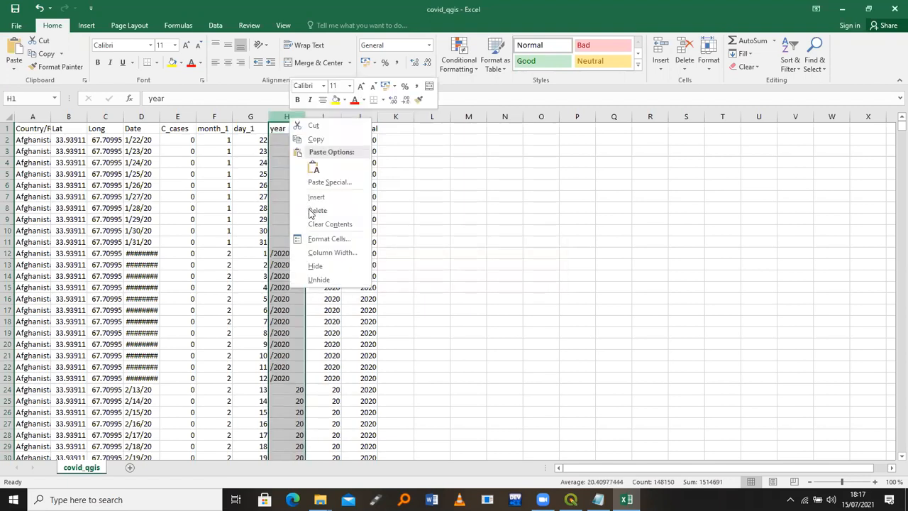
{"action": "left_click", "coordinate": [308, 209]}
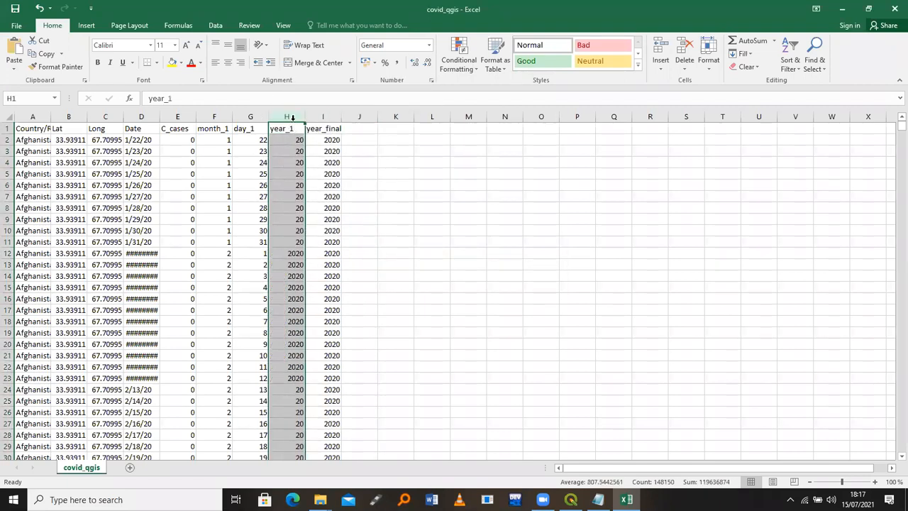
{"action": "key", "text": "shift+F10"}
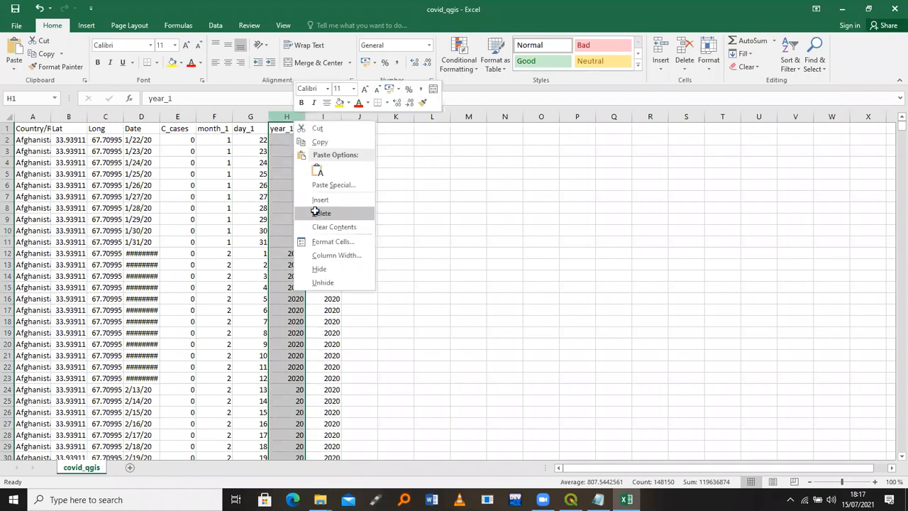
{"action": "left_click", "coordinate": [316, 209]}
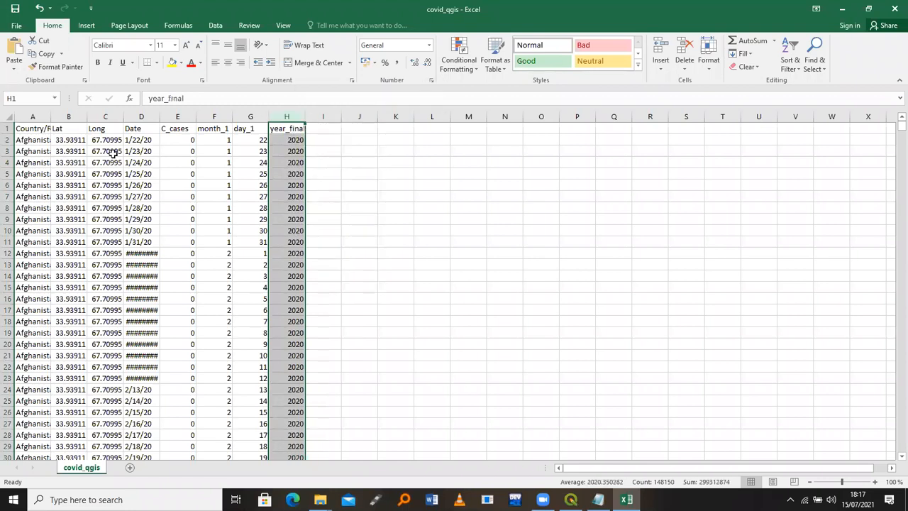
{"action": "left_click", "coordinate": [140, 117]}
{"action": "key", "text": "shift+F10"}
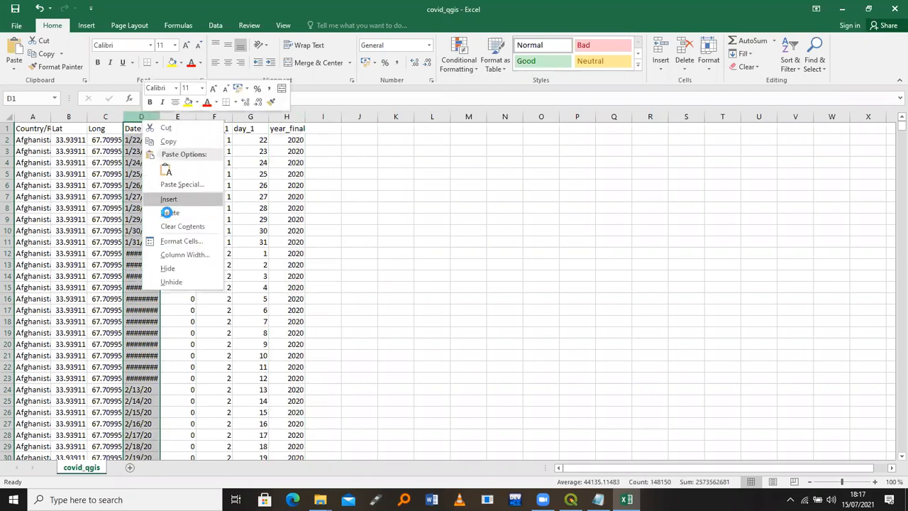
{"action": "left_click", "coordinate": [169, 212]}
Rename headers month_1, day_1, year_final to month, day, year, and save keeping CSV format
{"action": "left_click", "coordinate": [184, 129]}
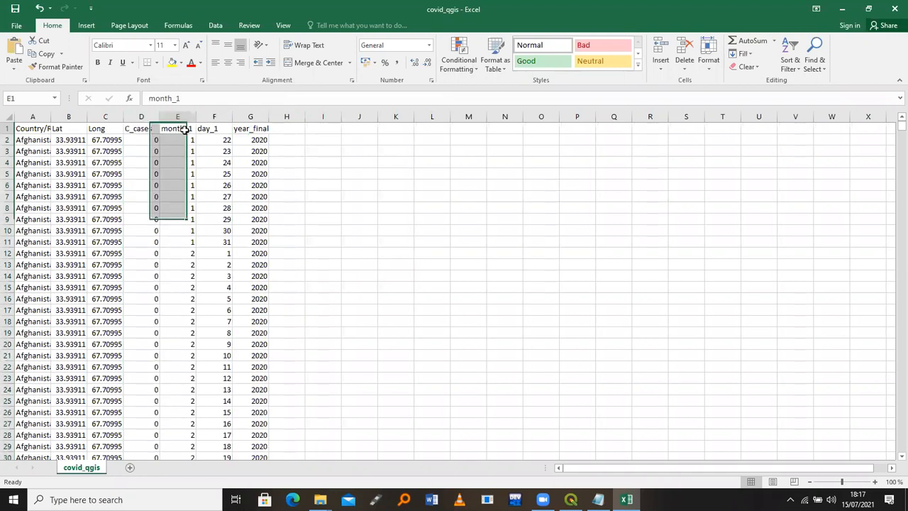
{"action": "double_click", "coordinate": [186, 129]}
{"action": "key", "text": "BackSpace"}
{"action": "key", "text": "BackSpace"}
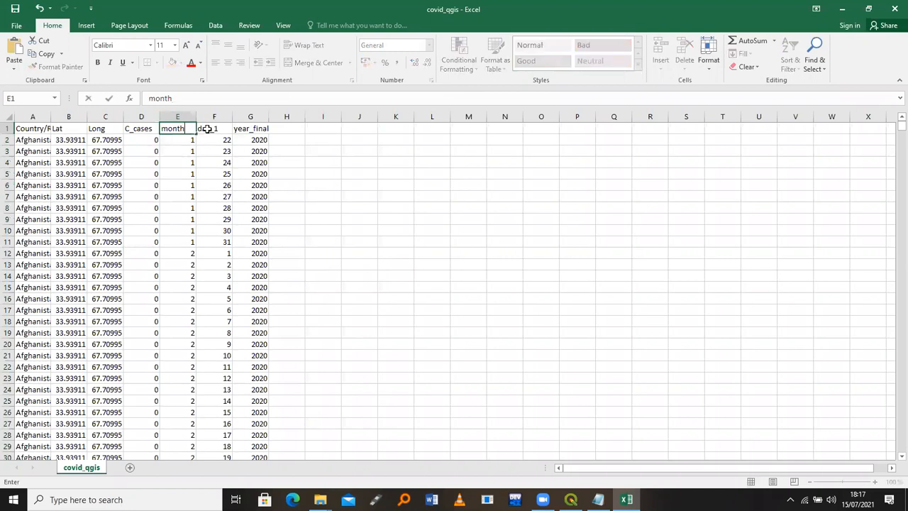
{"action": "double_click", "coordinate": [206, 128]}
{"action": "type", "text": "da"}
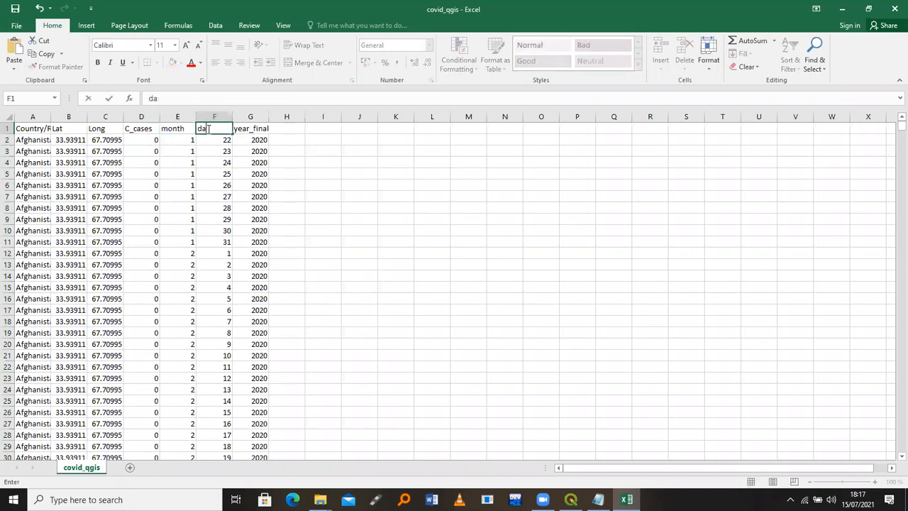
{"action": "type", "text": "y"}
{"action": "key", "text": "Return"}
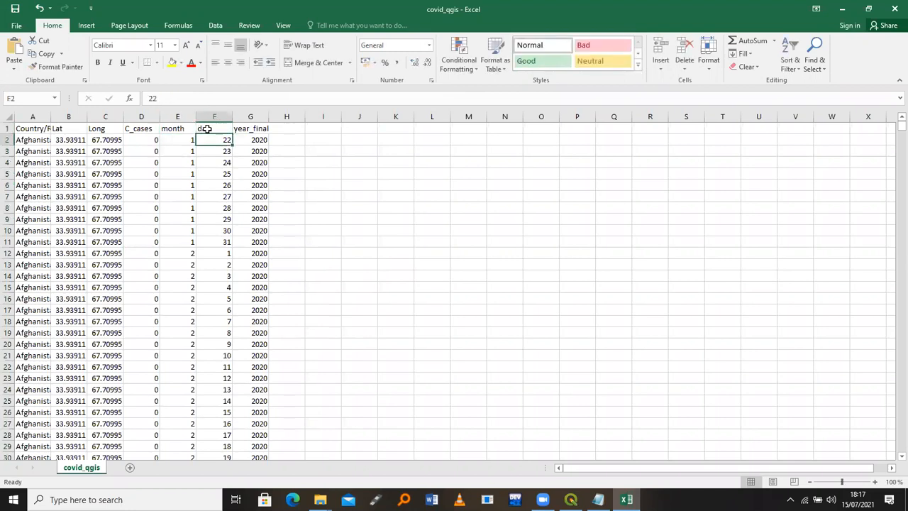
{"action": "left_click", "coordinate": [250, 129]}
{"action": "type", "text": "year"}
{"action": "key", "text": "Return"}
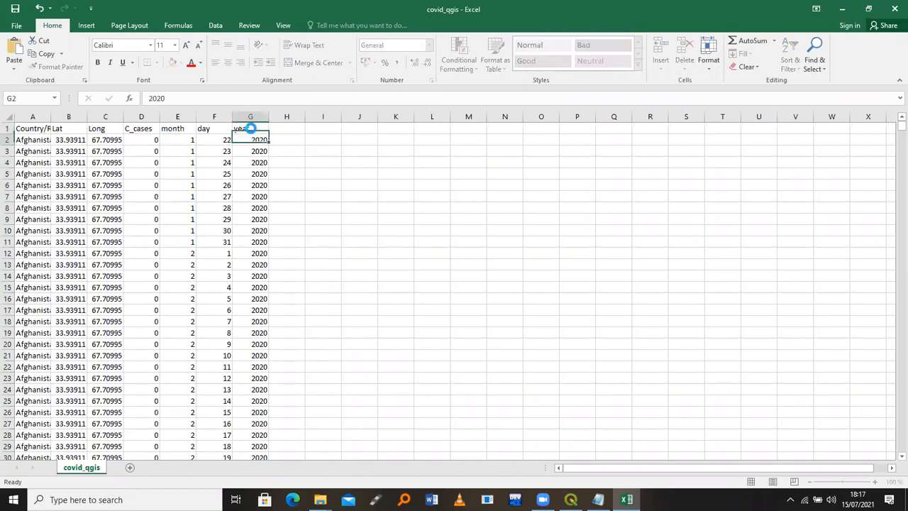
{"action": "key", "text": "ctrl+s"}
{"action": "left_click", "coordinate": [409, 283]}
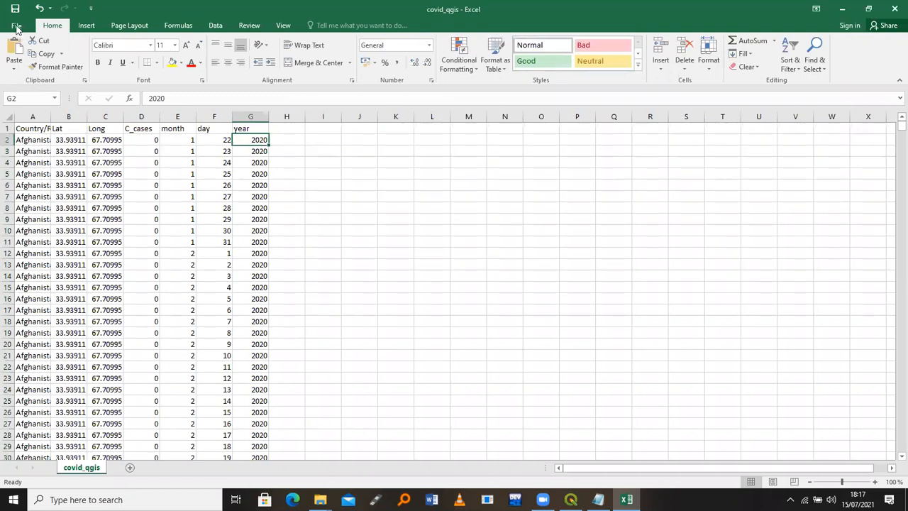
Save the sheet as cumulative_covid_final CSV in the files folder, then close Excel
{"action": "left_click", "coordinate": [16, 26]}
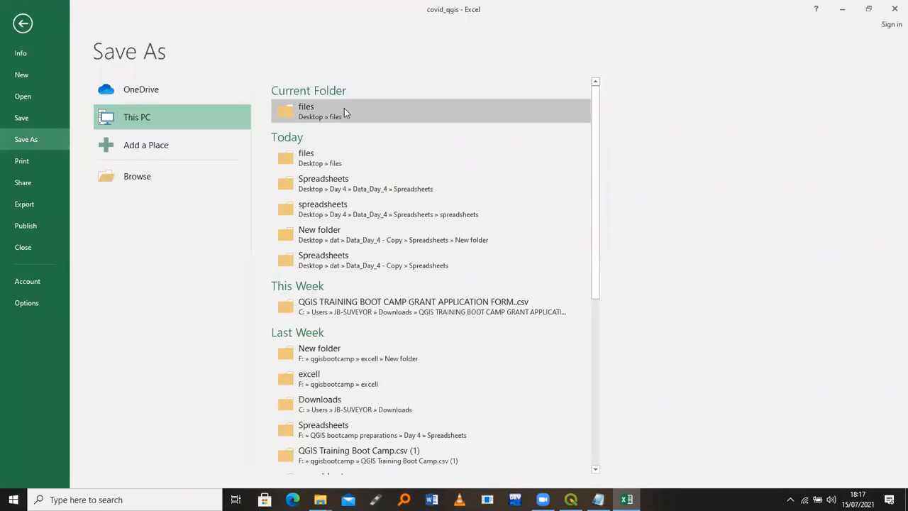
{"action": "left_click", "coordinate": [344, 108]}
{"action": "left_click", "coordinate": [252, 193]}
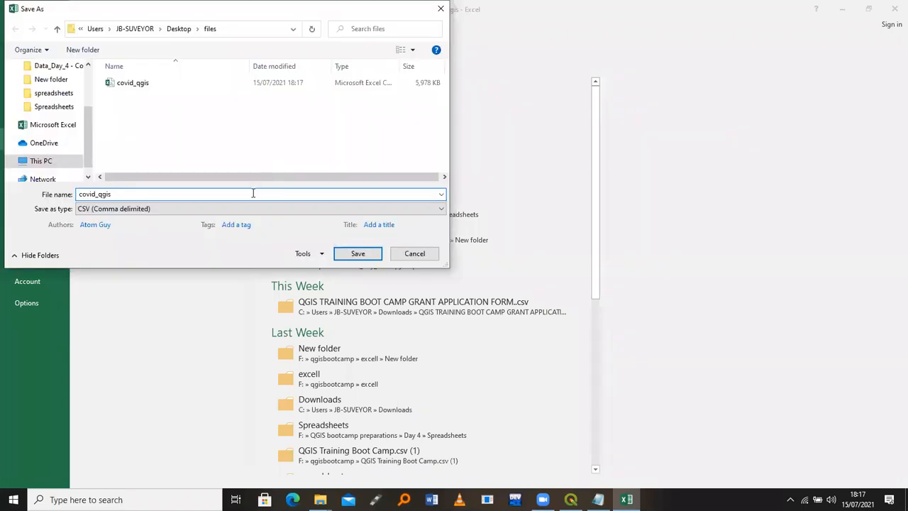
{"action": "double_click", "coordinate": [252, 193]}
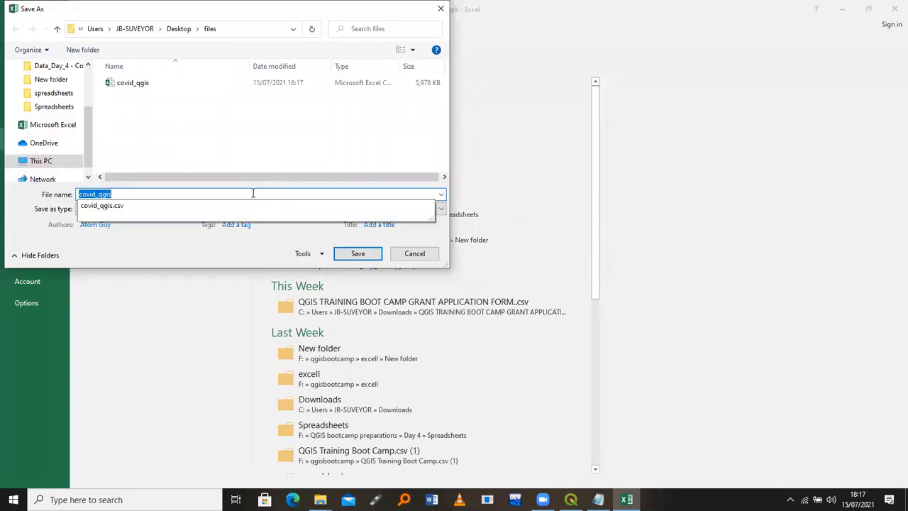
{"action": "key", "text": "BackSpace"}
{"action": "type", "text": "cumulative_"}
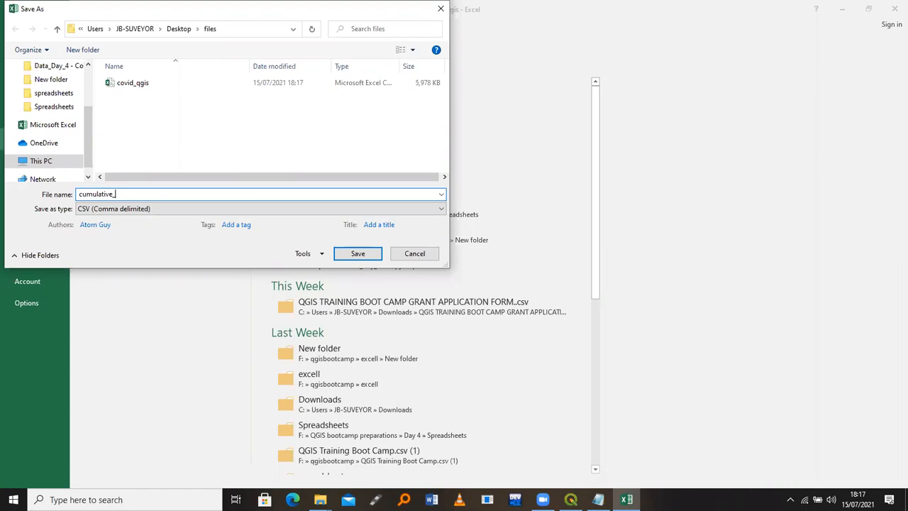
{"action": "type", "text": "covid_final"}
{"action": "key", "text": "Return"}
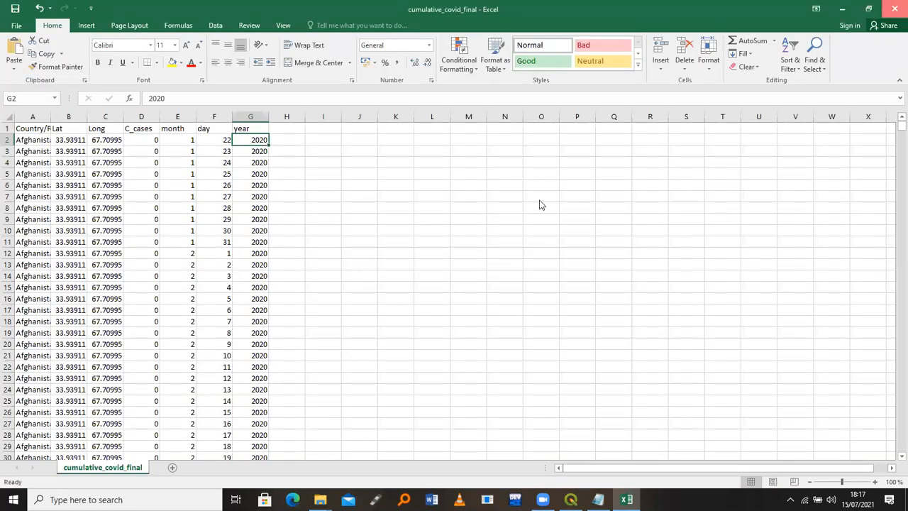
{"action": "key", "text": "alt+F4"}
{"action": "left_click", "coordinate": [456, 266]}
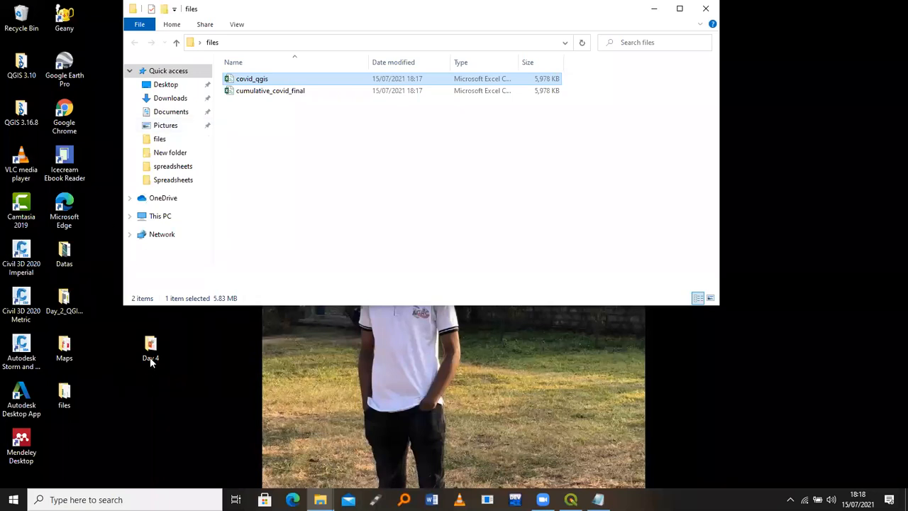
Browse Day 4 > Data_Day_4 > Spreadsheets and inspect the 5,978 KB covid_19_daily_cf CSV
{"action": "left_click", "coordinate": [150, 344]}
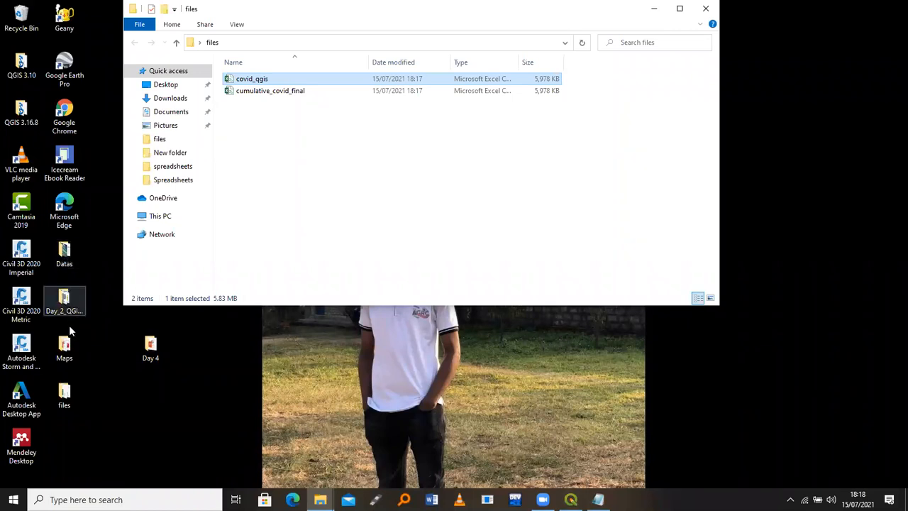
{"action": "double_click", "coordinate": [144, 349]}
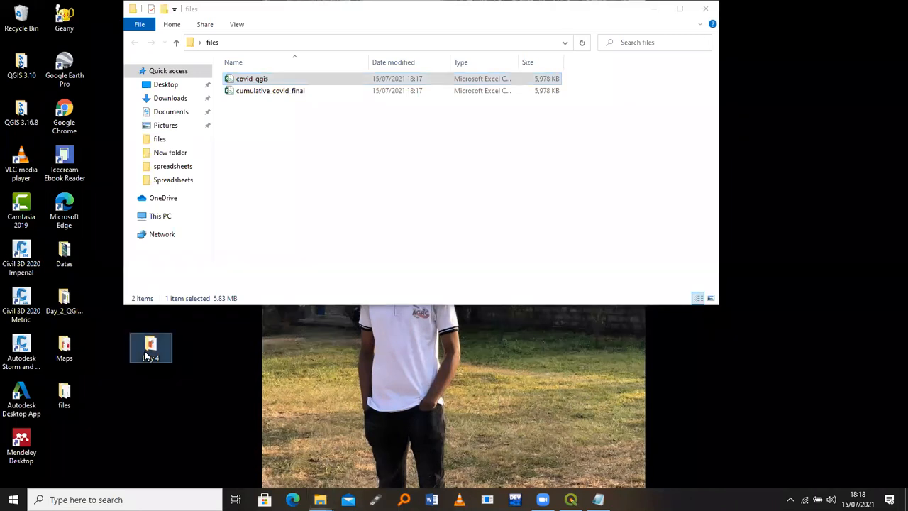
{"action": "left_click", "coordinate": [279, 99]}
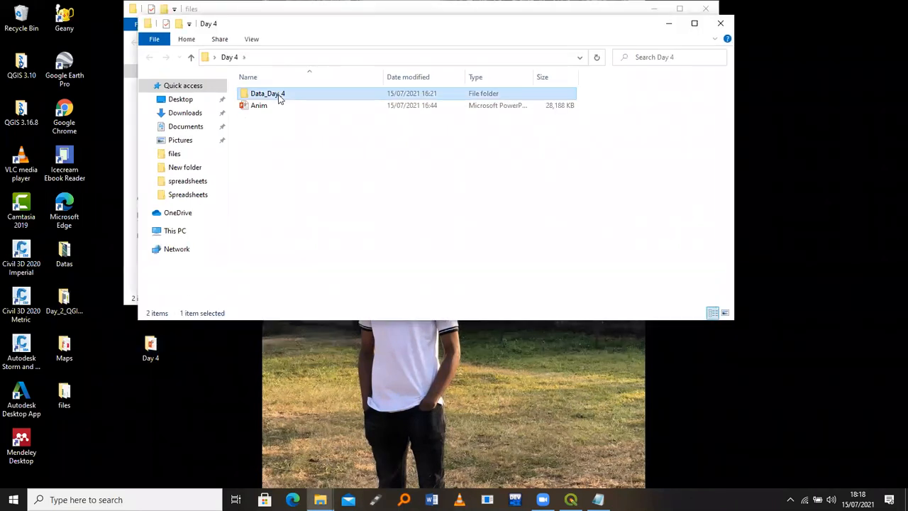
{"action": "double_click", "coordinate": [279, 99]}
{"action": "double_click", "coordinate": [270, 129]}
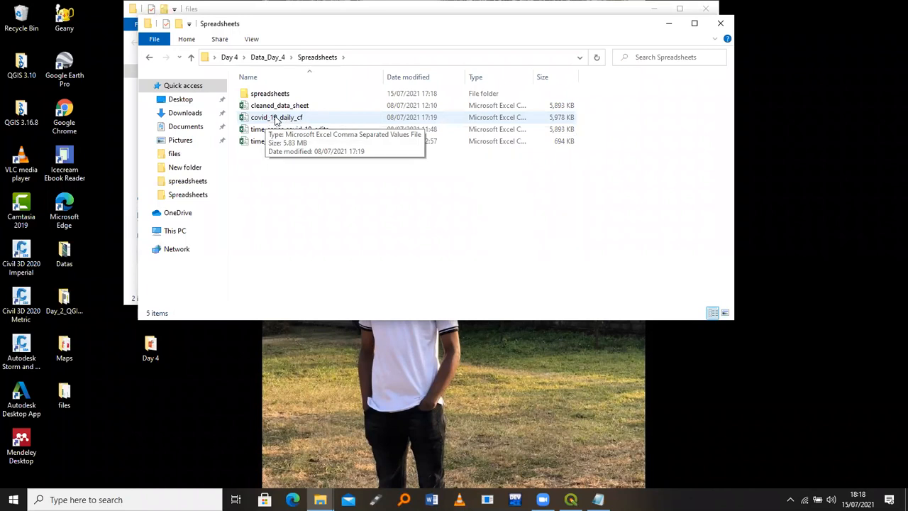
{"action": "left_click", "coordinate": [275, 119]}
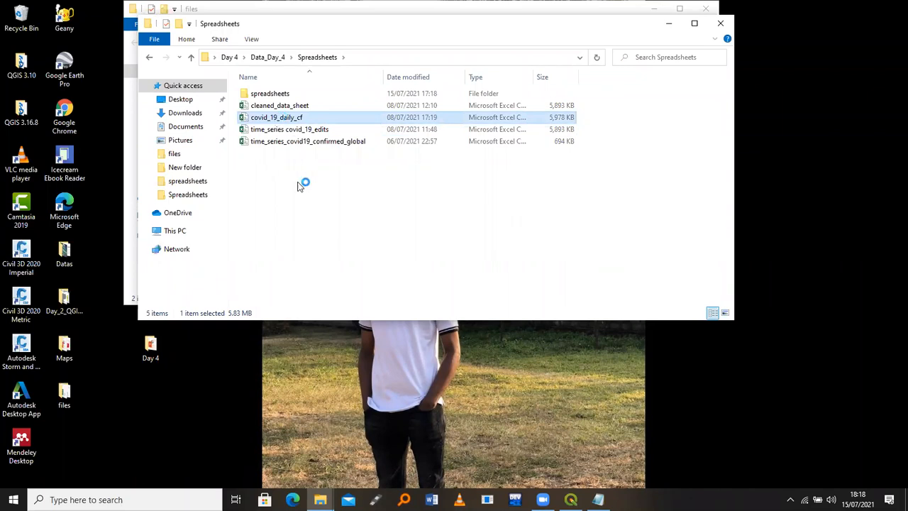
{"action": "left_click", "coordinate": [303, 199]}
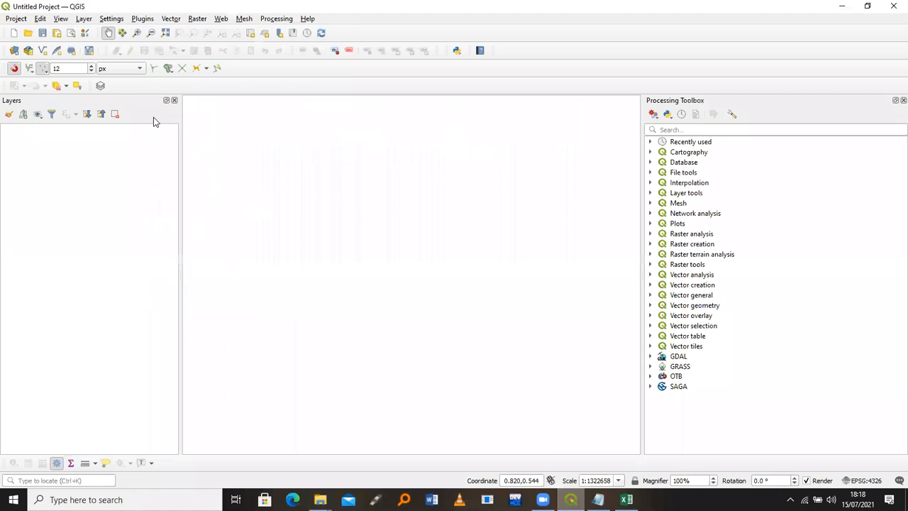
Load covid_qgis.csv from the Desktop files folder as a delimited text source
{"action": "left_click", "coordinate": [83, 19]}
{"action": "mouse_move", "coordinate": [126, 58]}
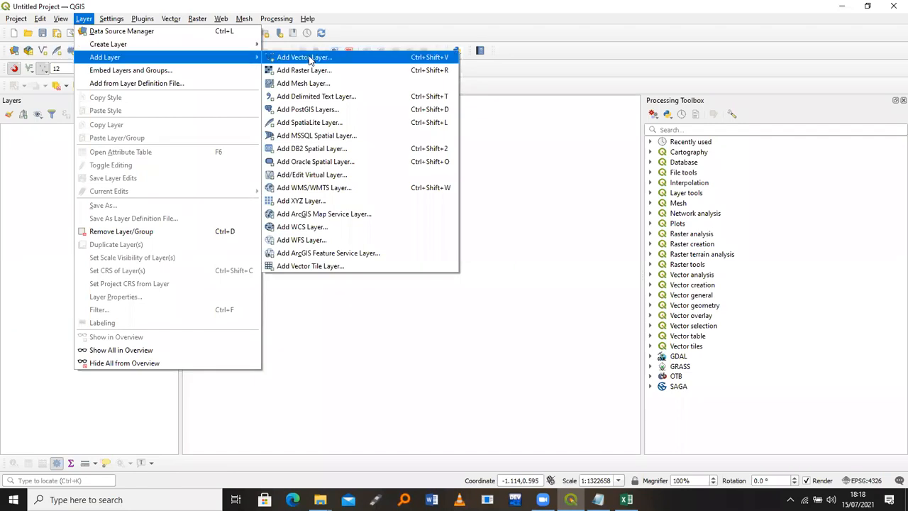
{"action": "left_click", "coordinate": [330, 99]}
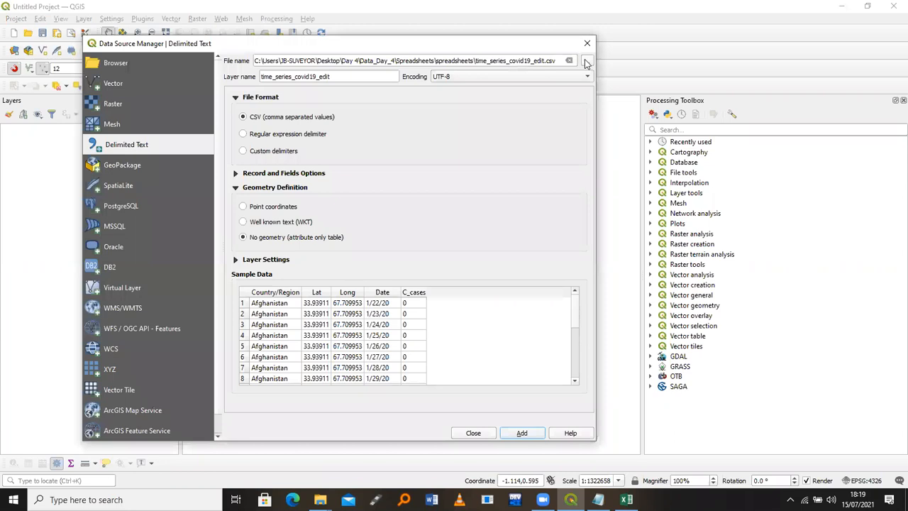
{"action": "left_click", "coordinate": [587, 61]}
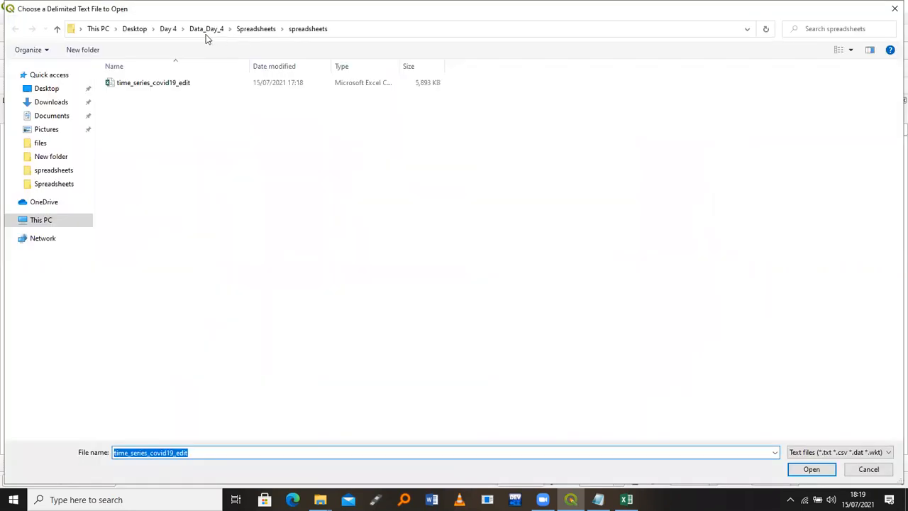
{"action": "left_click", "coordinate": [136, 30]}
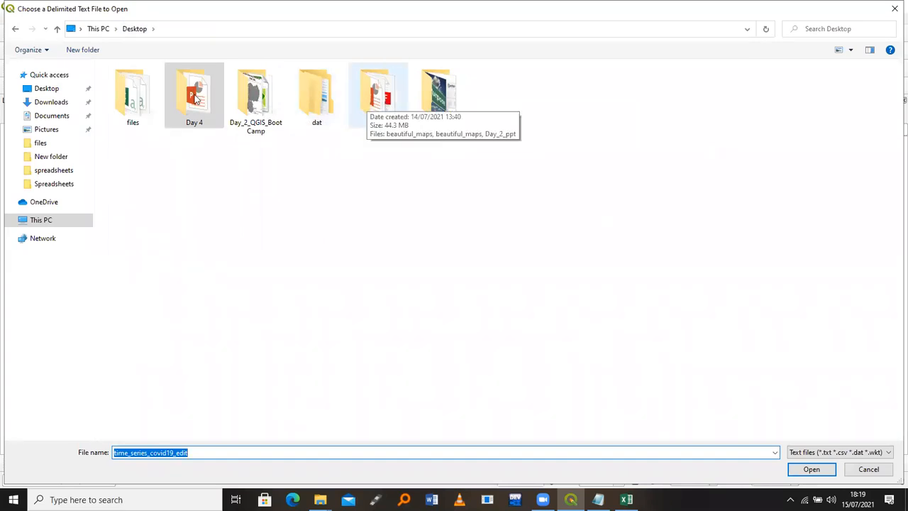
{"action": "left_click", "coordinate": [131, 97]}
{"action": "double_click", "coordinate": [131, 97]}
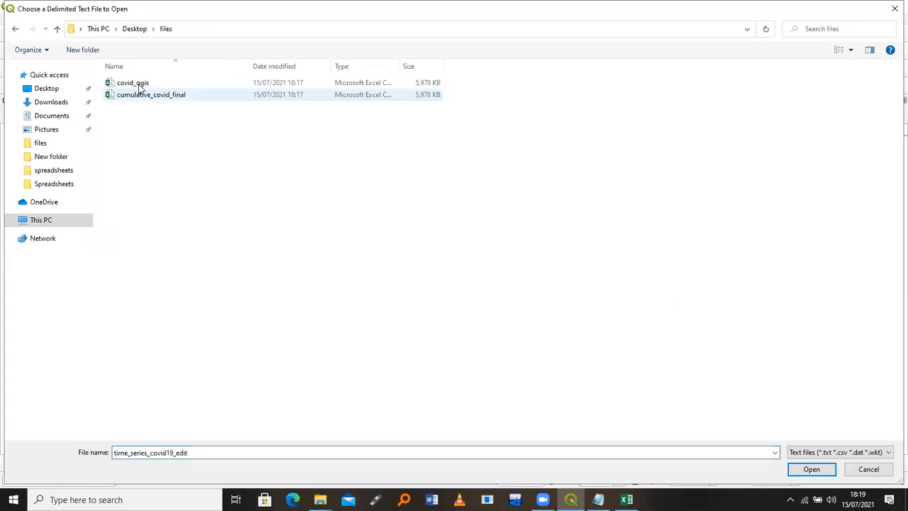
{"action": "left_click", "coordinate": [138, 84]}
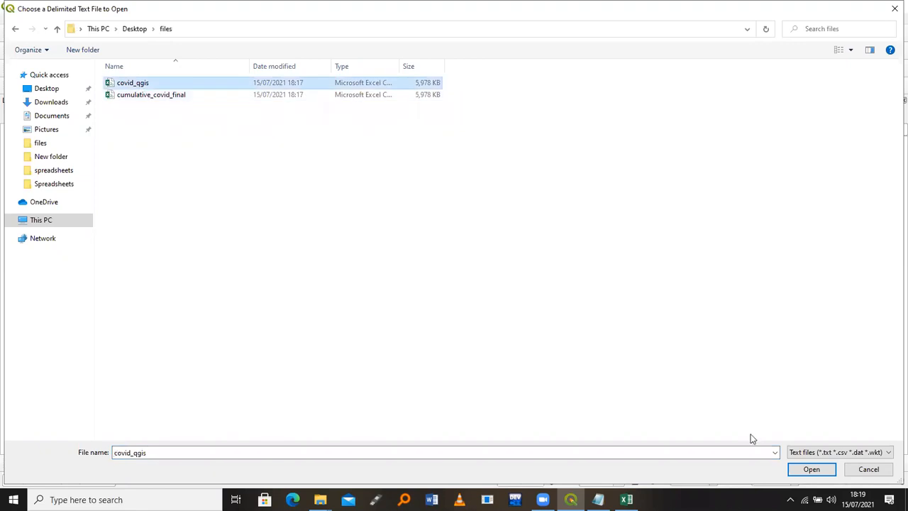
{"action": "left_click", "coordinate": [810, 470]}
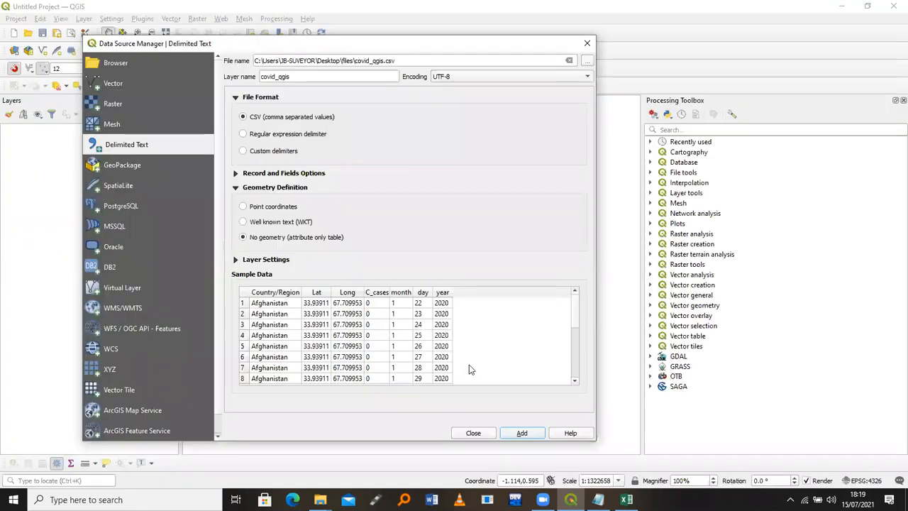
{"action": "left_click_drag", "start_coordinate": [266, 43], "coordinate": [236, 18]}
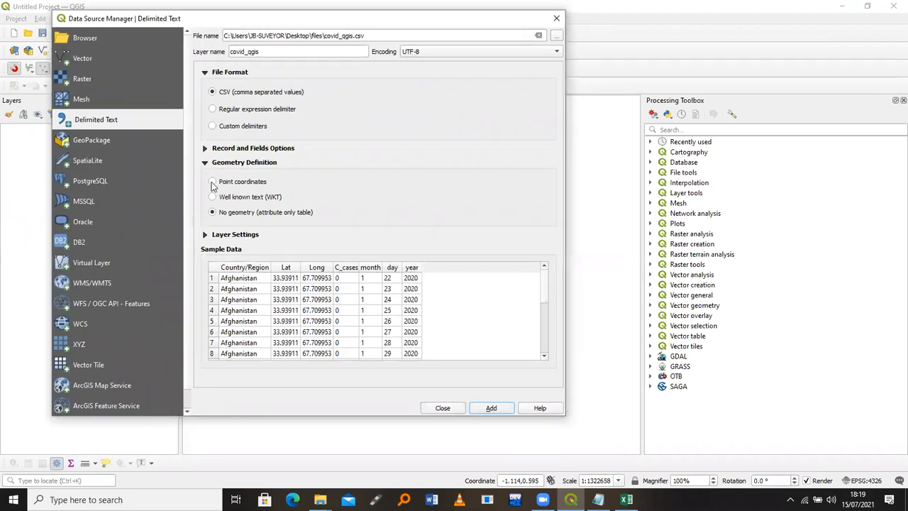
Define point geometry with Long as X, Lat as Y, and EPSG:4326 - WGS 84 as CRS
{"action": "left_click", "coordinate": [212, 184]}
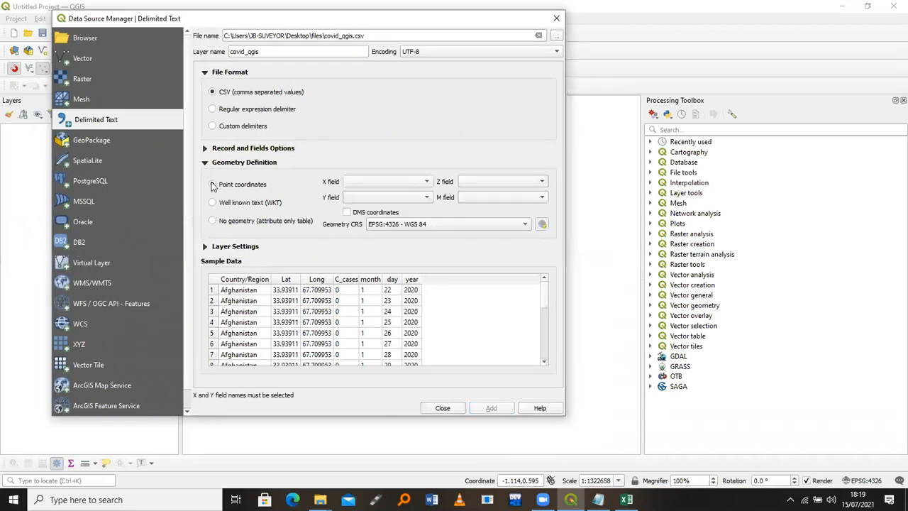
{"action": "left_click", "coordinate": [411, 182]}
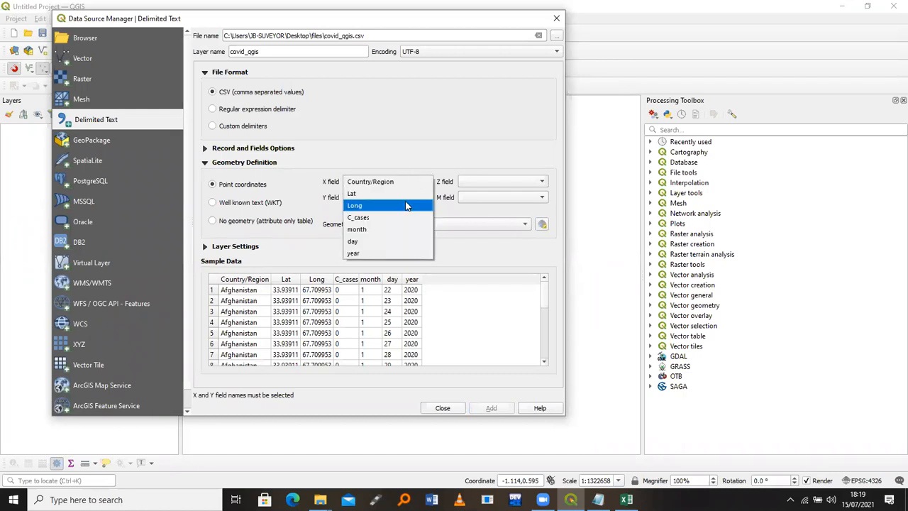
{"action": "left_click", "coordinate": [403, 205]}
{"action": "left_click", "coordinate": [401, 200]}
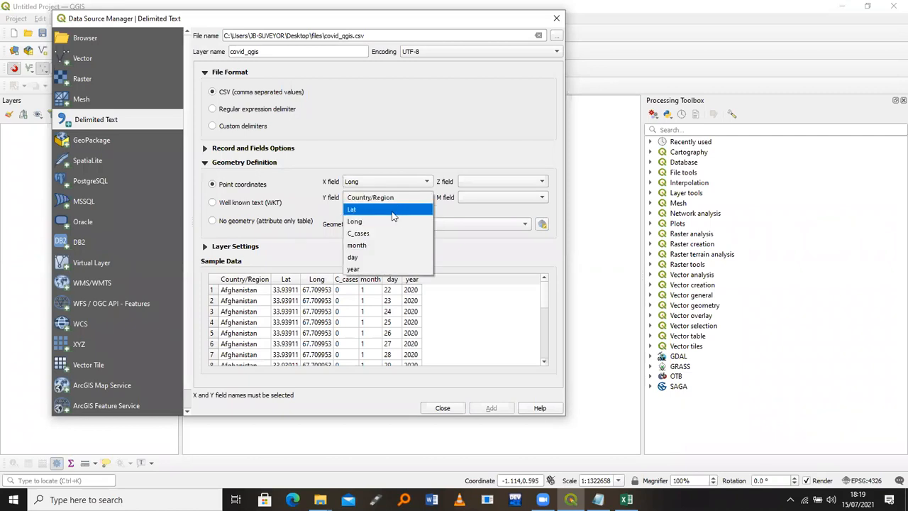
{"action": "left_click", "coordinate": [393, 210]}
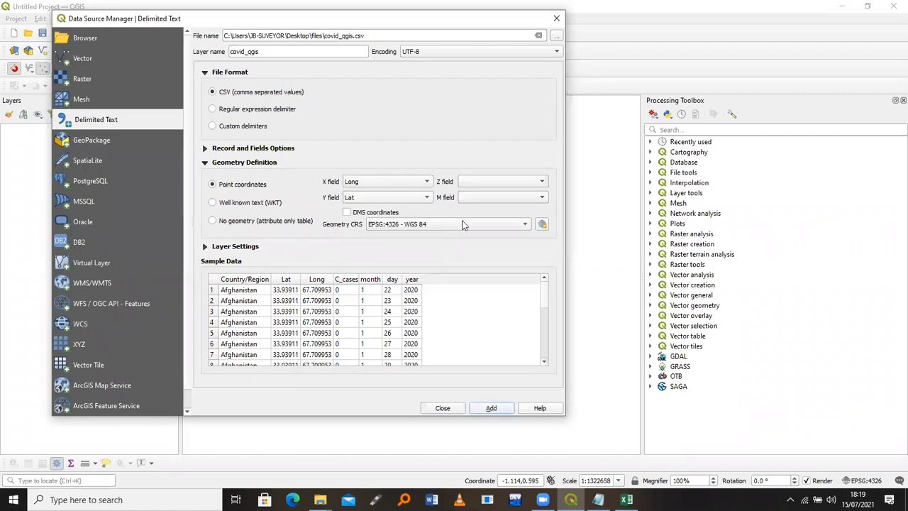
{"action": "left_click", "coordinate": [541, 224]}
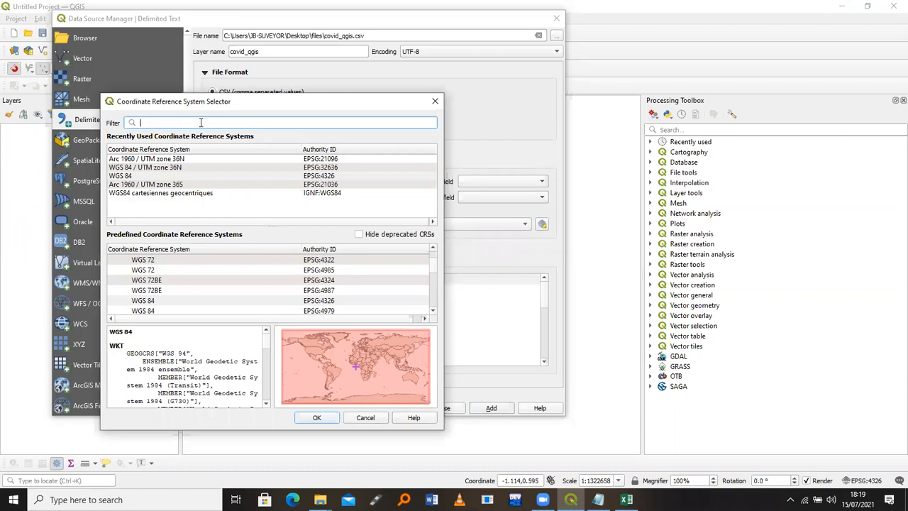
{"action": "type", "text": "wgs"}
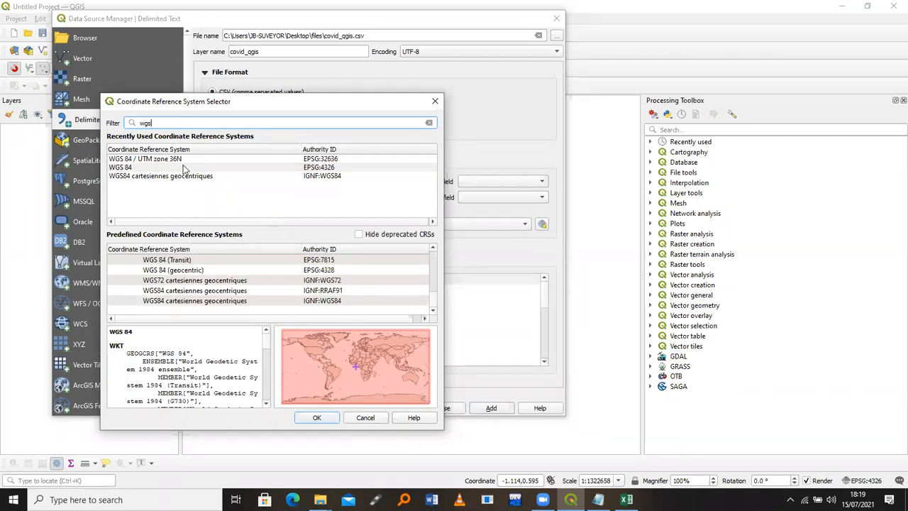
{"action": "left_click", "coordinate": [314, 418]}
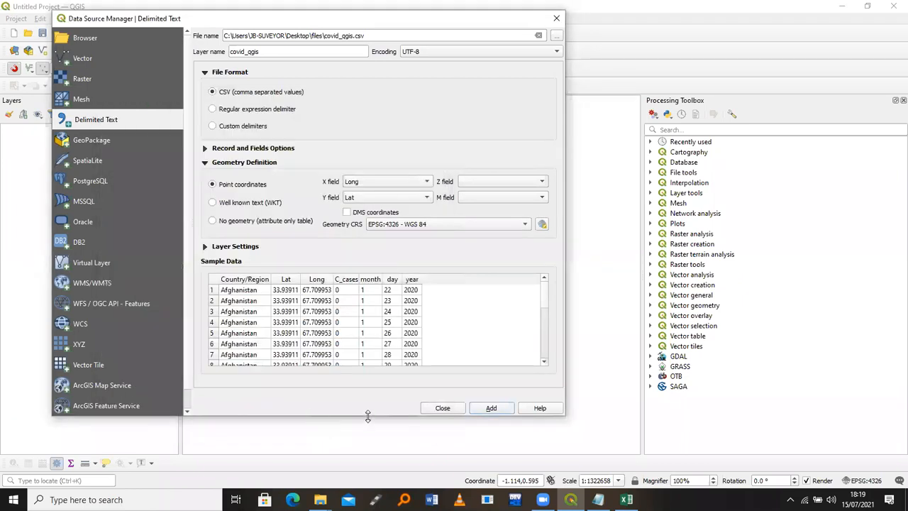
Add the covid_qgis point layer and start a CSV export of its features
{"action": "left_click", "coordinate": [443, 408]}
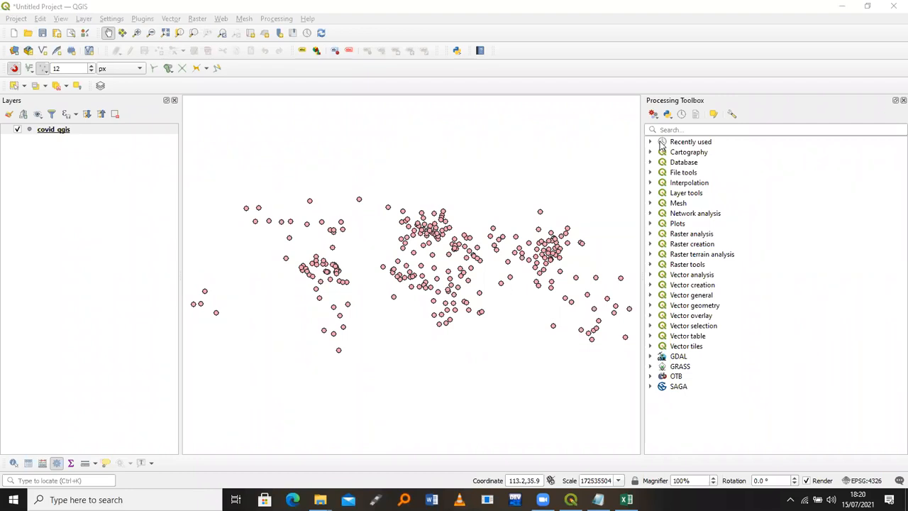
{"action": "right_click", "coordinate": [84, 134]}
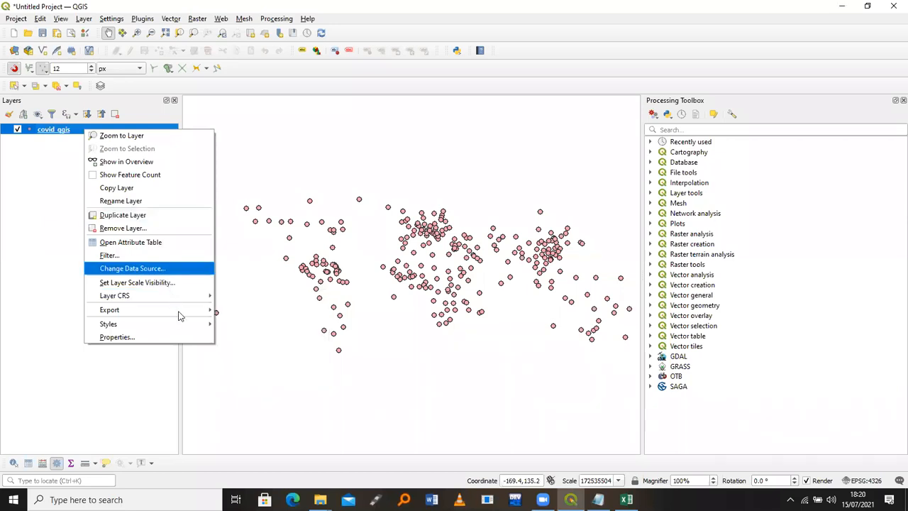
{"action": "mouse_move", "coordinate": [181, 312]}
{"action": "left_click", "coordinate": [256, 310]}
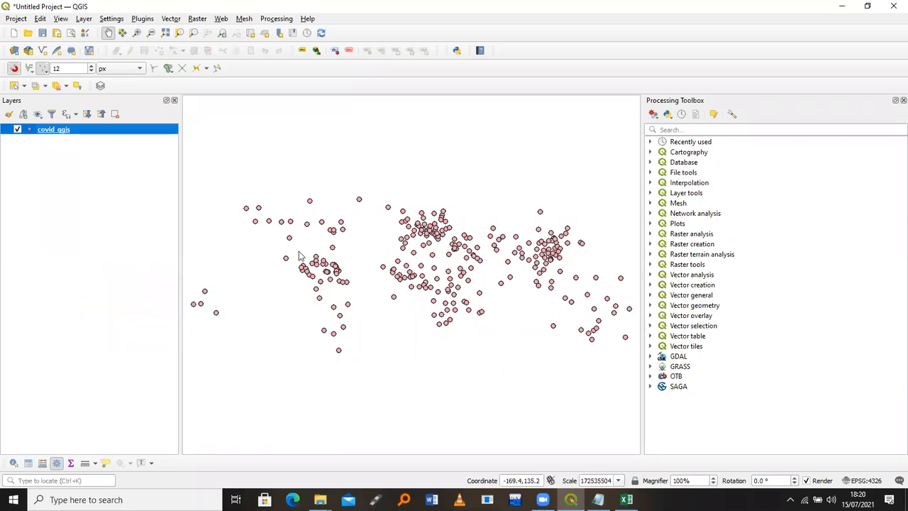
{"action": "left_click", "coordinate": [456, 98]}
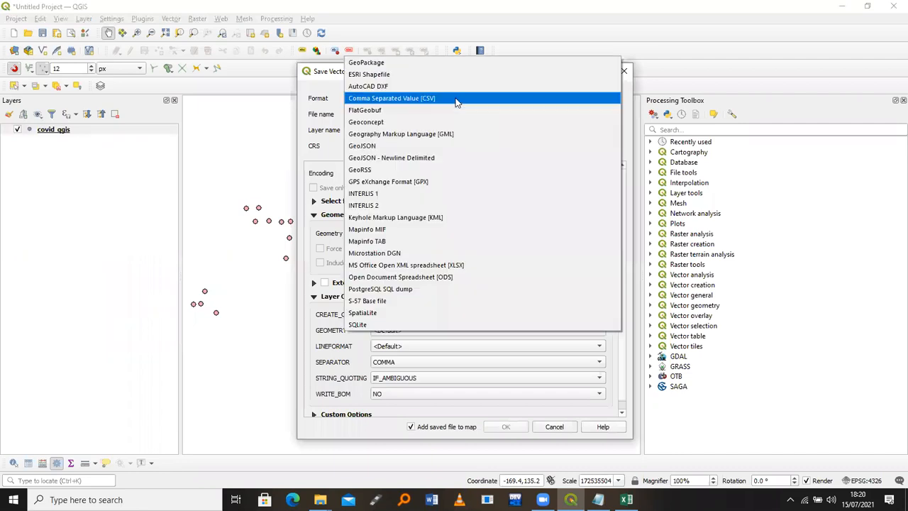
{"action": "left_click", "coordinate": [407, 98]}
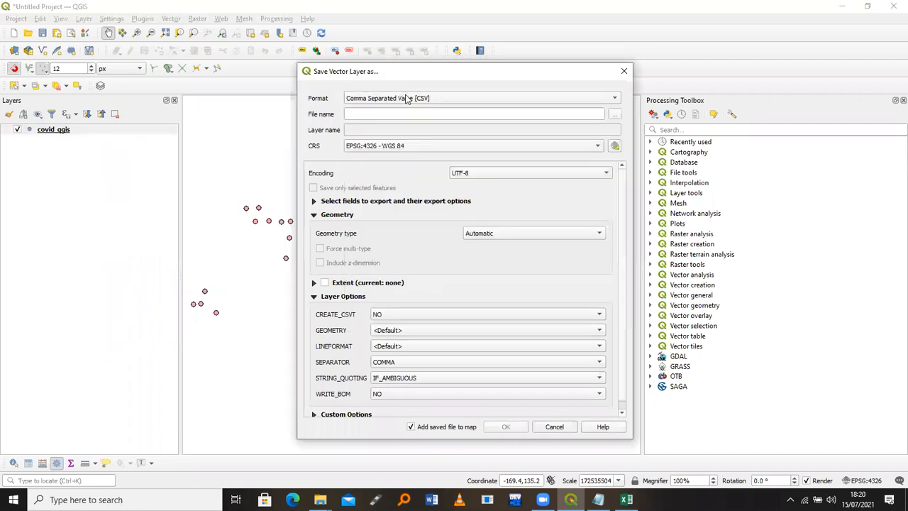
{"action": "left_click", "coordinate": [407, 99]}
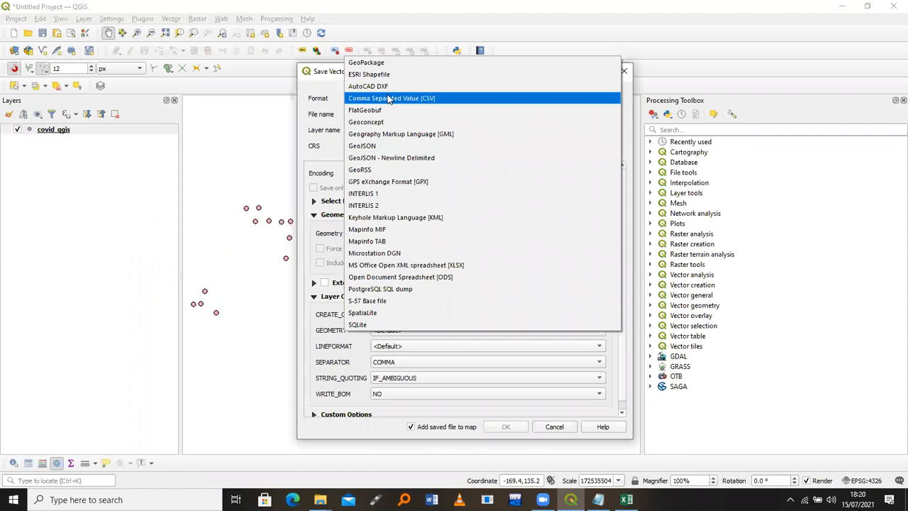
{"action": "left_click", "coordinate": [389, 99]}
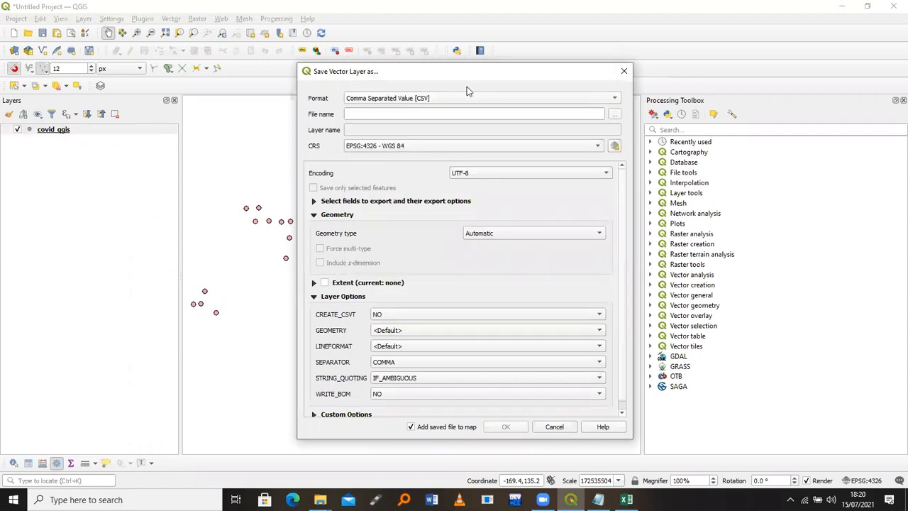
Set the export file to cumulative_covid_final, then dismiss the export dialog without saving
{"action": "left_click", "coordinate": [614, 116]}
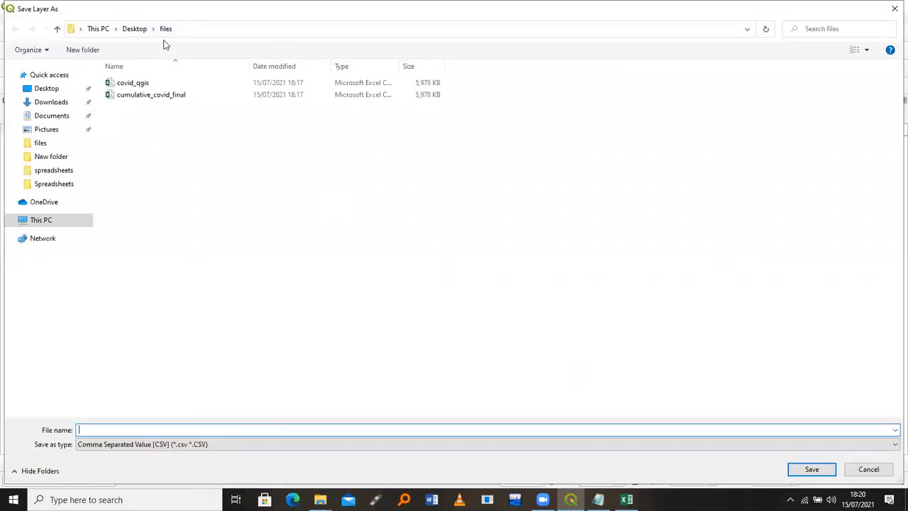
{"action": "left_click", "coordinate": [146, 95]}
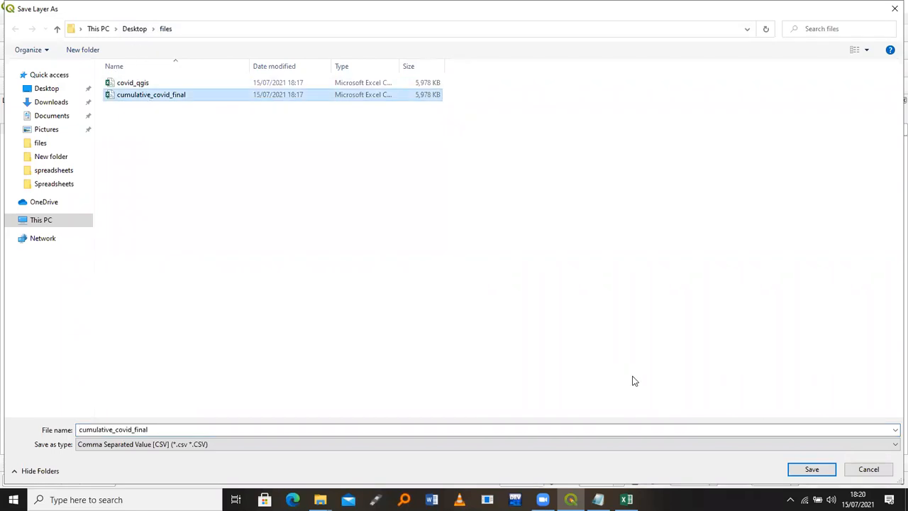
{"action": "left_click", "coordinate": [811, 469]}
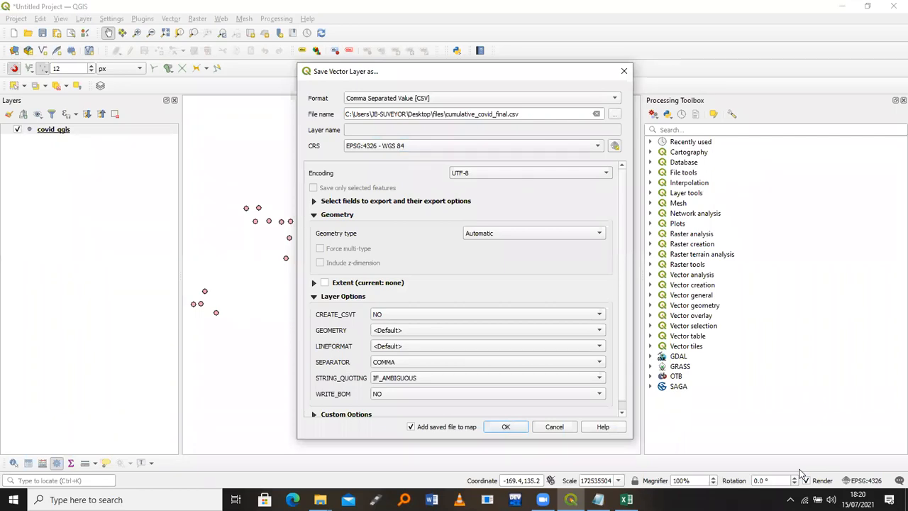
{"action": "left_click_drag", "start_coordinate": [521, 114], "coordinate": [347, 105]}
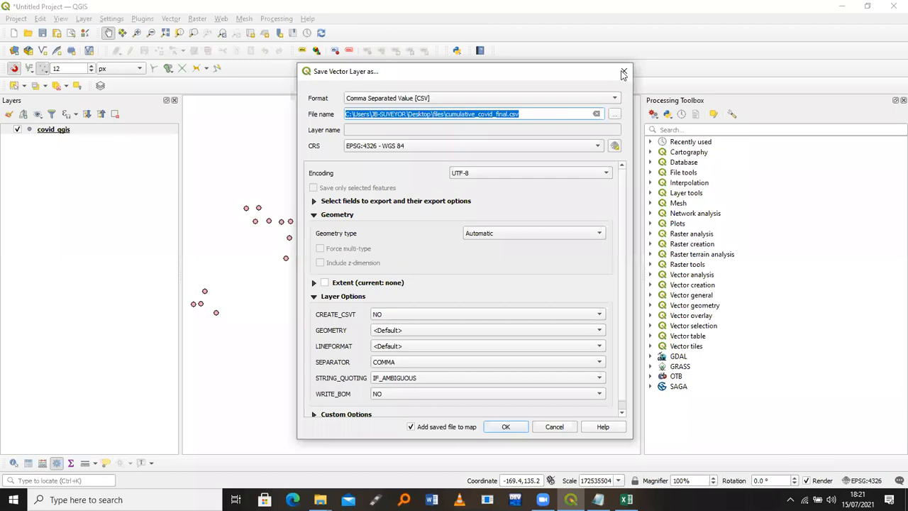
{"action": "key", "text": "Return"}
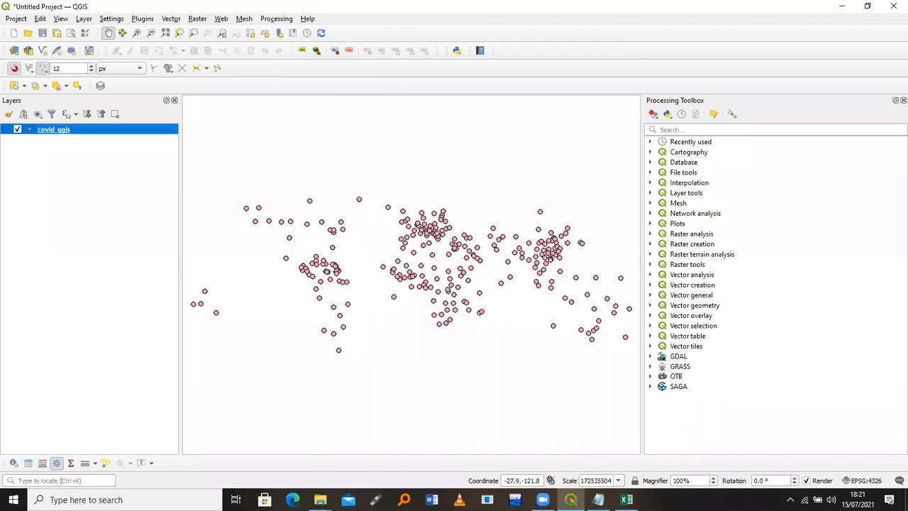
{"action": "left_click", "coordinate": [320, 499]}
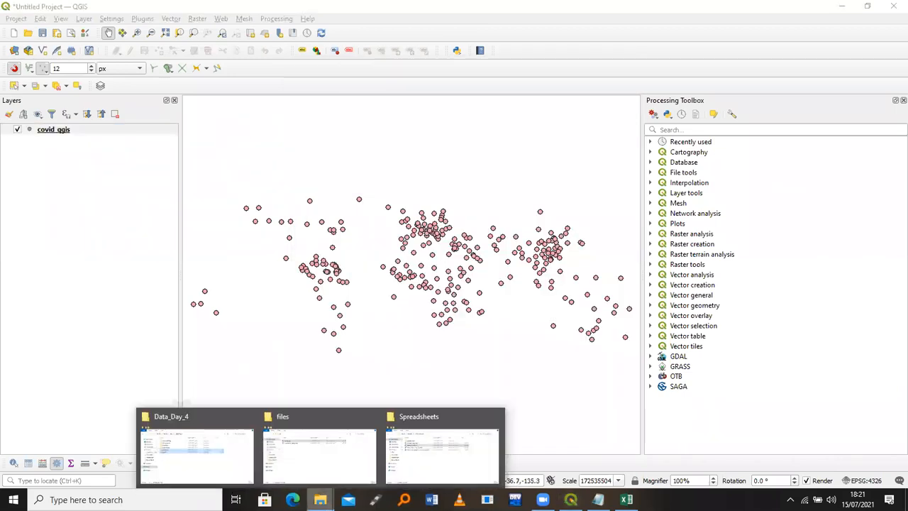
{"action": "left_click", "coordinate": [430, 437]}
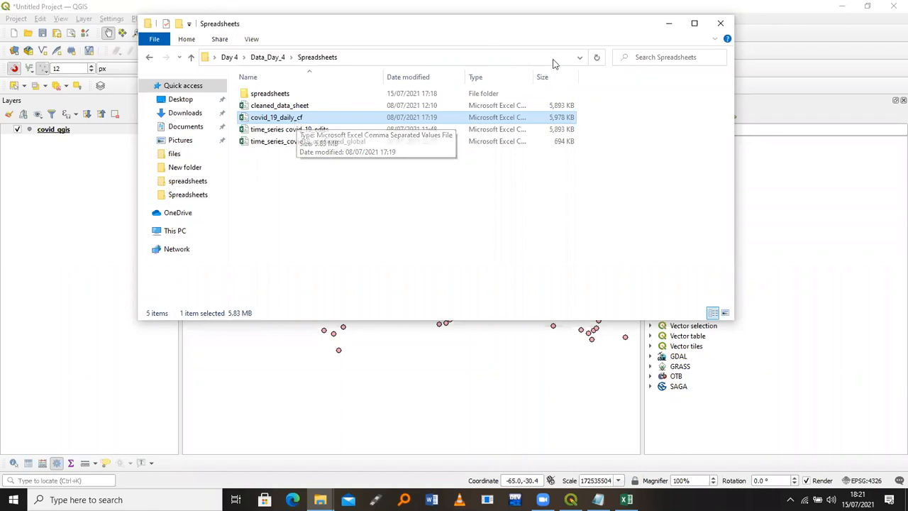
{"action": "left_click", "coordinate": [666, 27]}
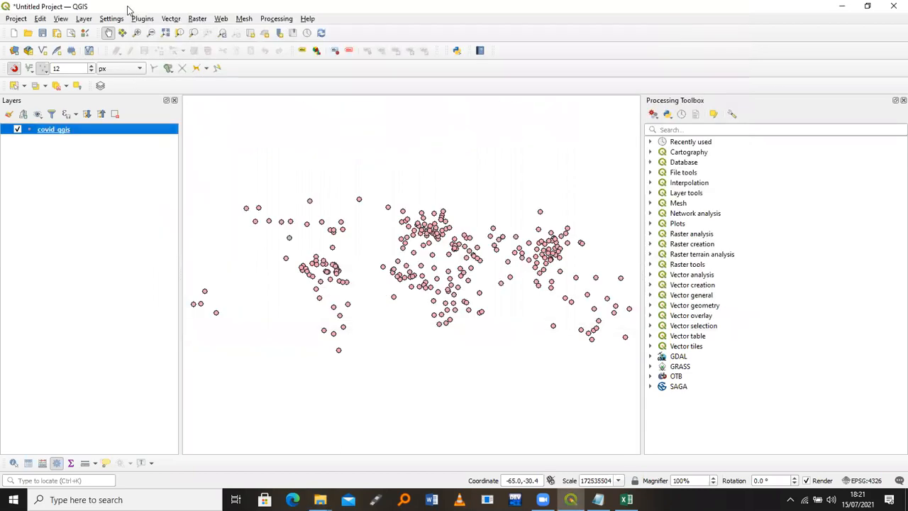
Save the QGIS project under the file name 'amnimation_mapping' via Save As
{"action": "left_click", "coordinate": [14, 20]}
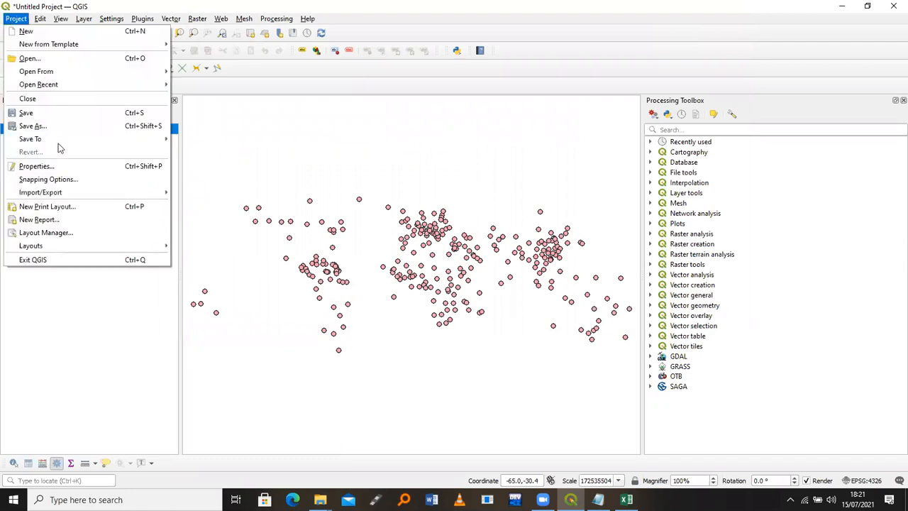
{"action": "mouse_move", "coordinate": [62, 139]}
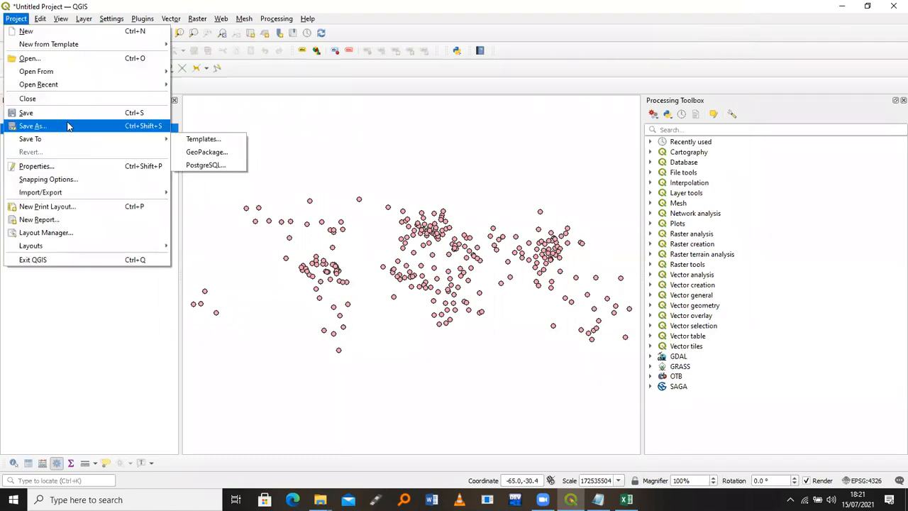
{"action": "left_click", "coordinate": [68, 126]}
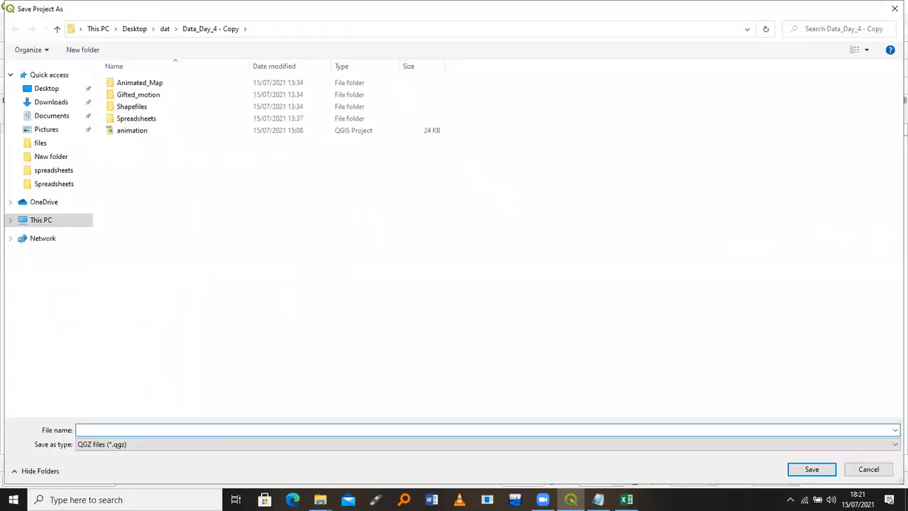
{"action": "type", "text": "amnimation_mappi ng"}
{"action": "key", "text": "BackSpace"}
{"action": "key", "text": "BackSpace"}
{"action": "type", "text": "ng"}
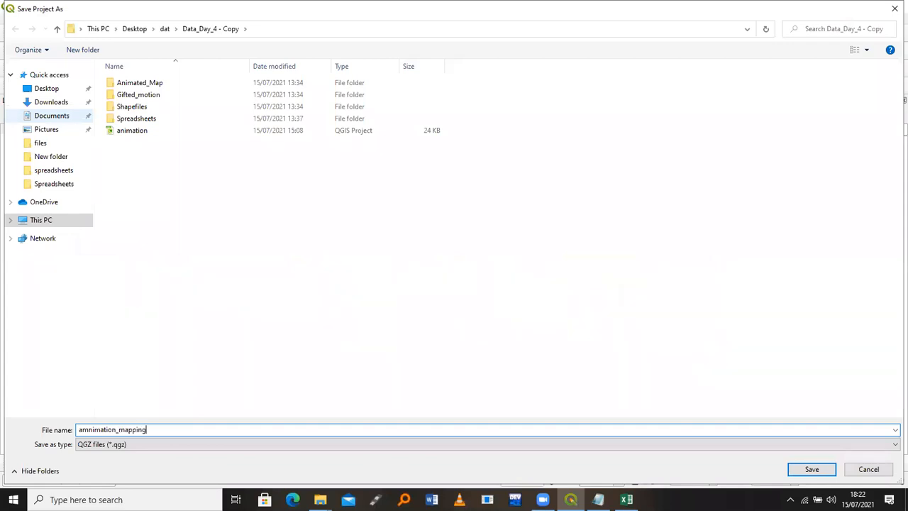
{"action": "key", "text": "Return"}
{"action": "left_click", "coordinate": [68, 126]}
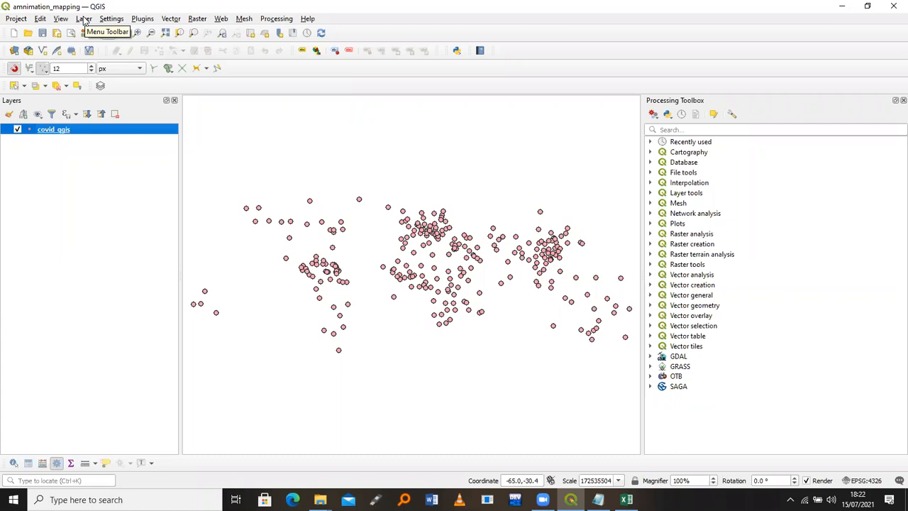
Add african_countries_boundaries.shp from the Shapefiles folder as a vector layer
{"action": "left_click", "coordinate": [83, 19]}
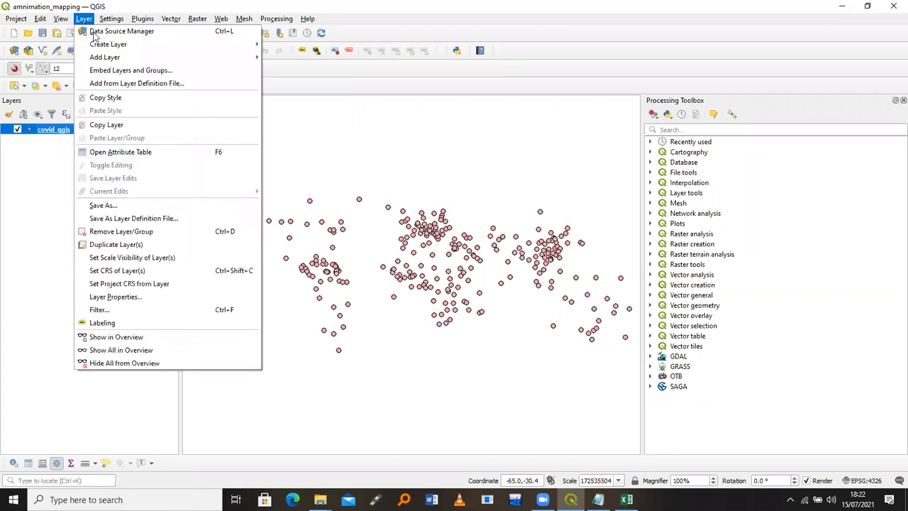
{"action": "mouse_move", "coordinate": [112, 58]}
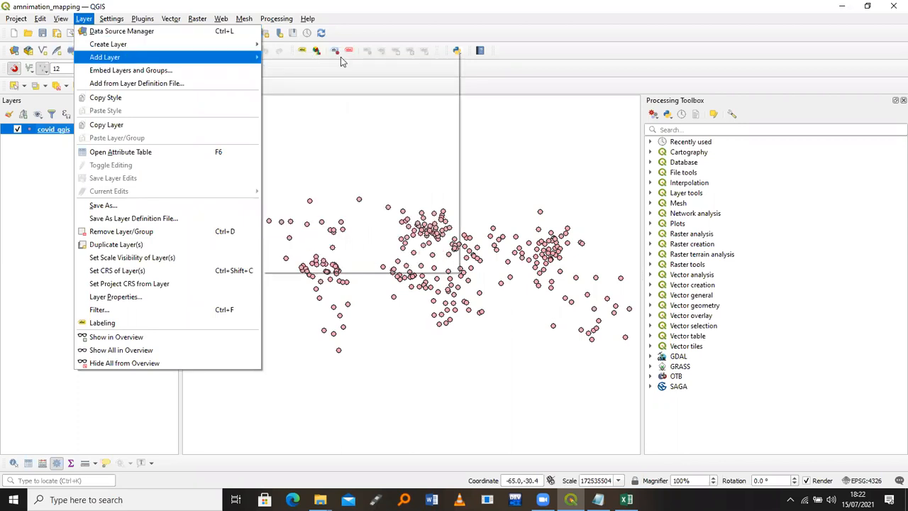
{"action": "left_click", "coordinate": [341, 62]}
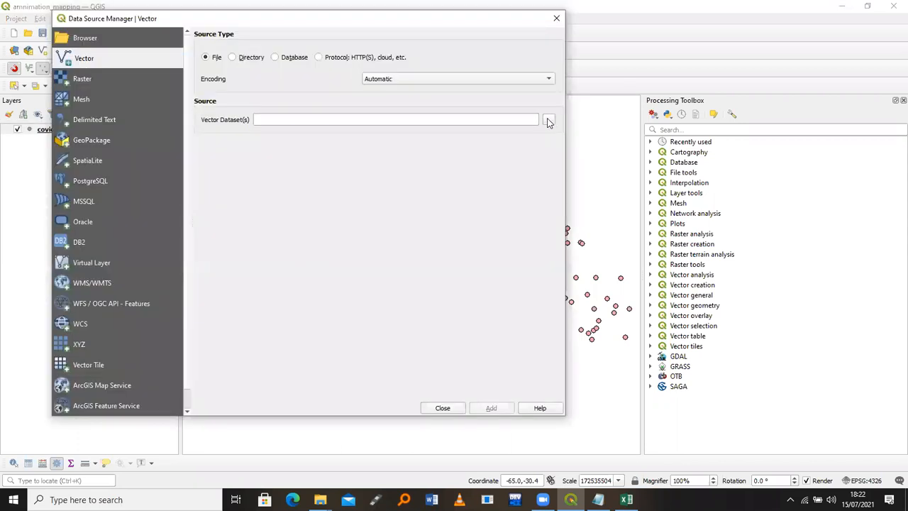
{"action": "left_click", "coordinate": [548, 121]}
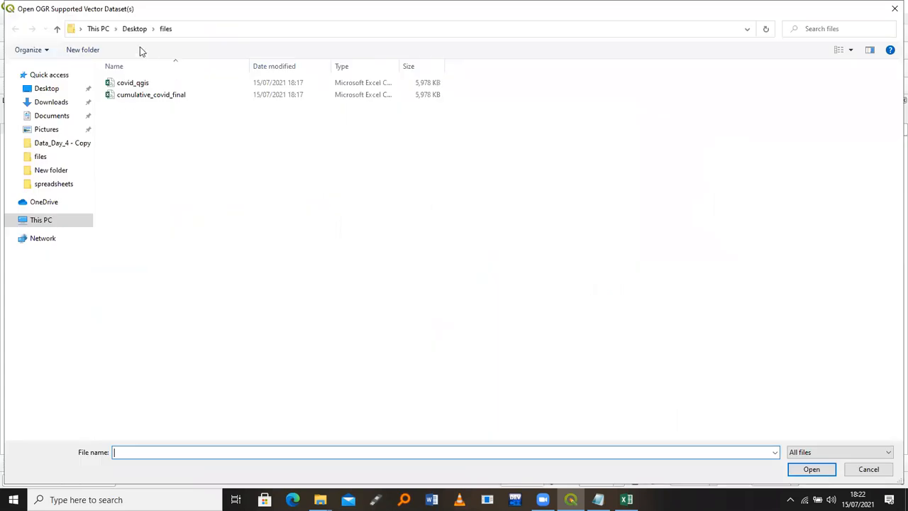
{"action": "left_click", "coordinate": [73, 145]}
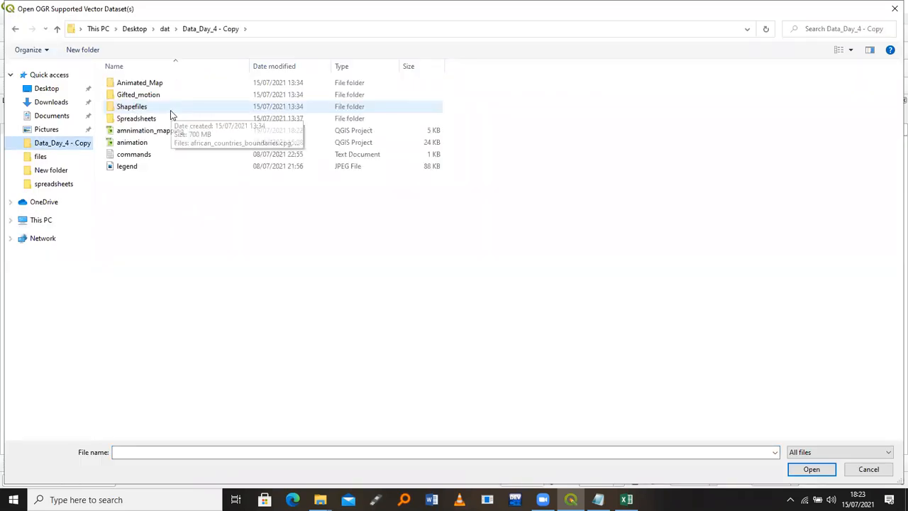
{"action": "double_click", "coordinate": [170, 114]}
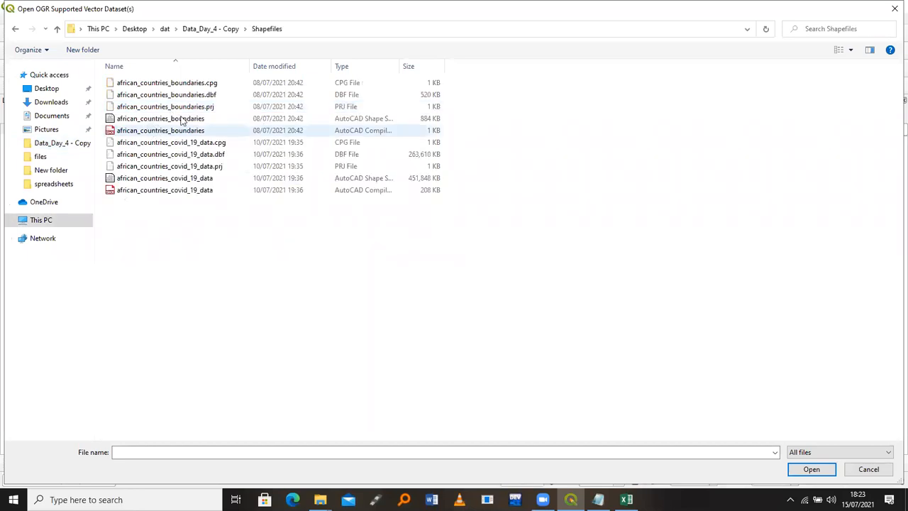
{"action": "left_click", "coordinate": [809, 451]}
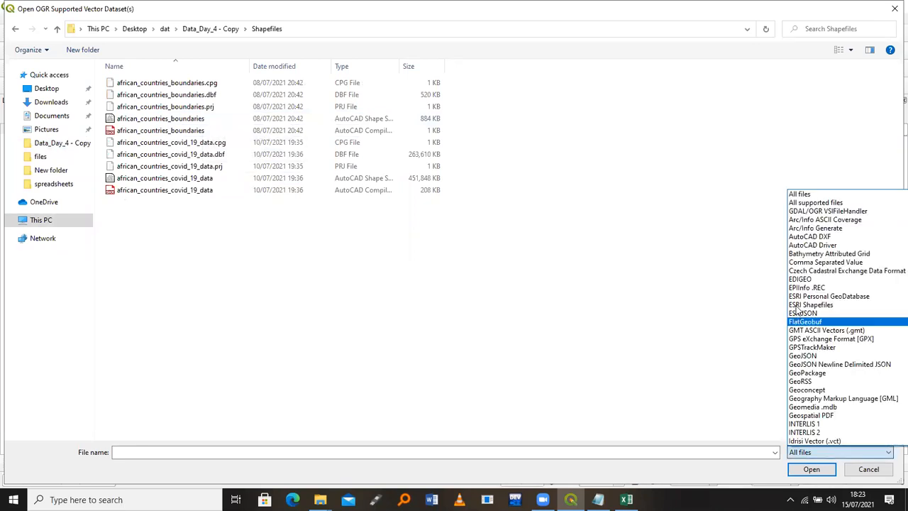
{"action": "left_click", "coordinate": [797, 304]}
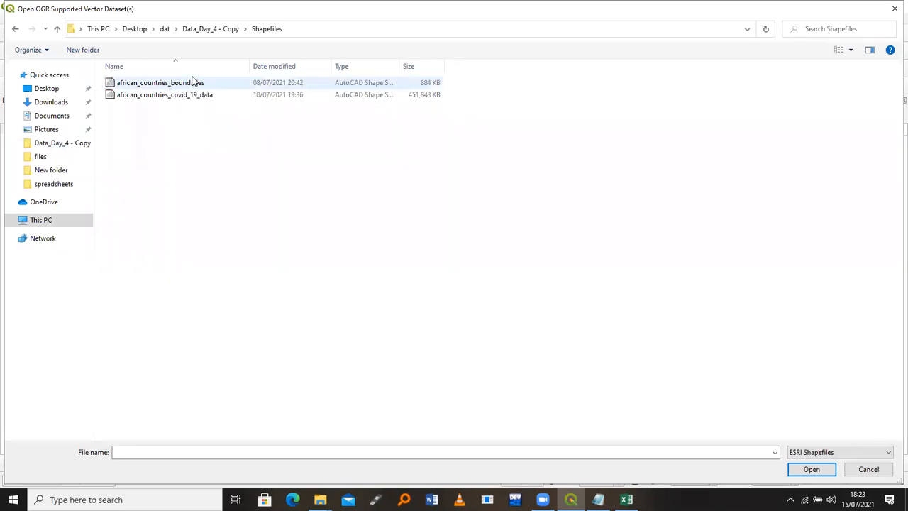
{"action": "left_click", "coordinate": [191, 82]}
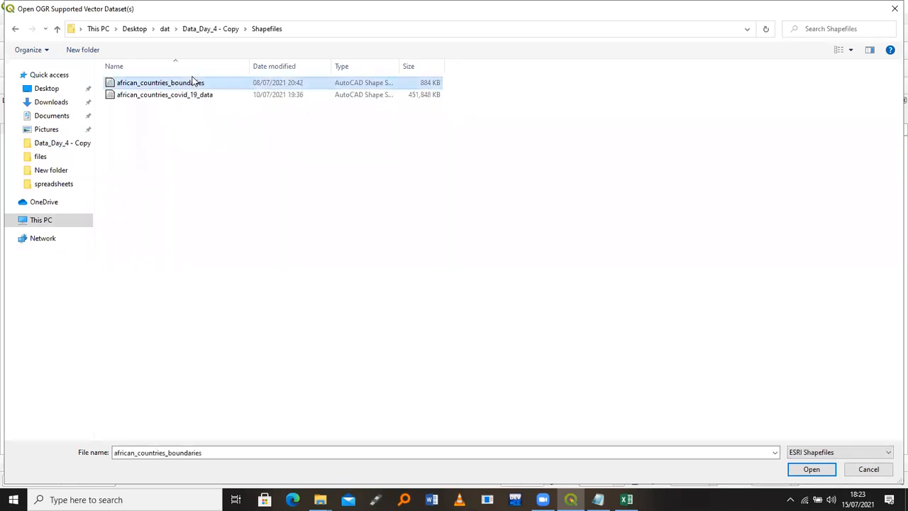
{"action": "left_click", "coordinate": [812, 470]}
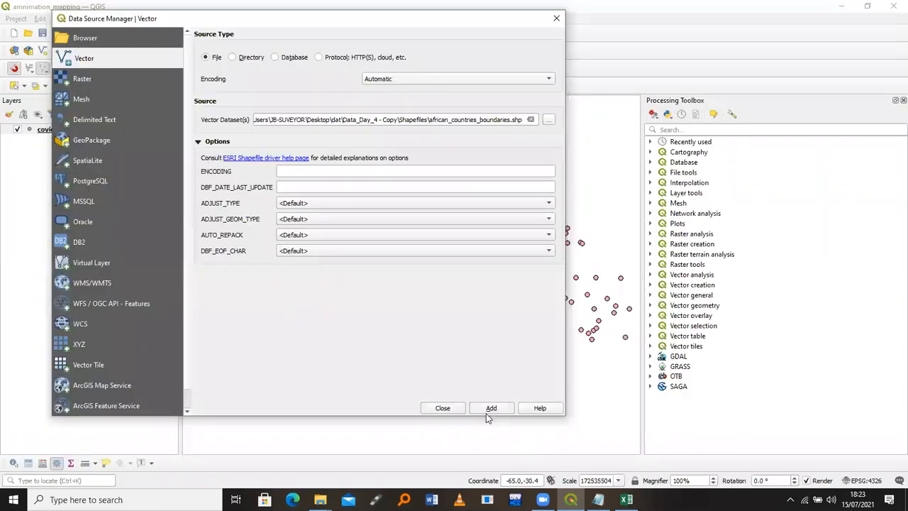
{"action": "left_click", "coordinate": [485, 410]}
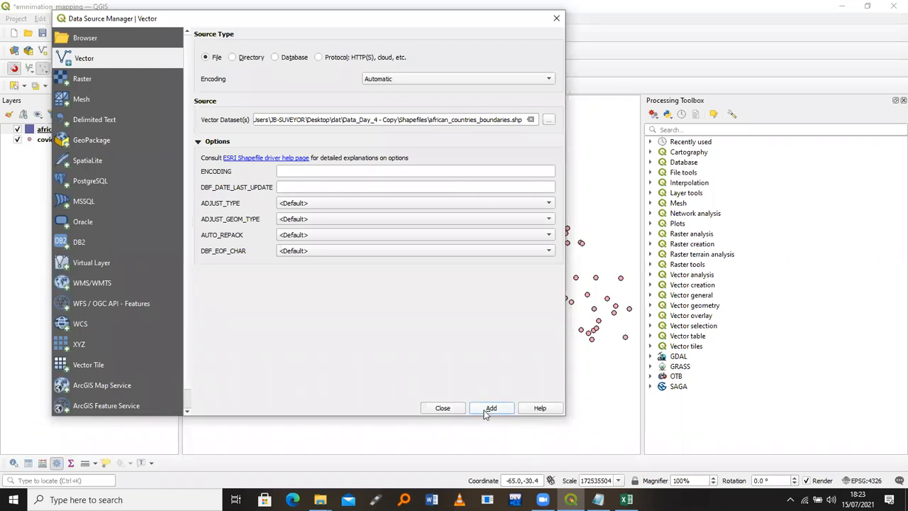
{"action": "left_click", "coordinate": [442, 408]}
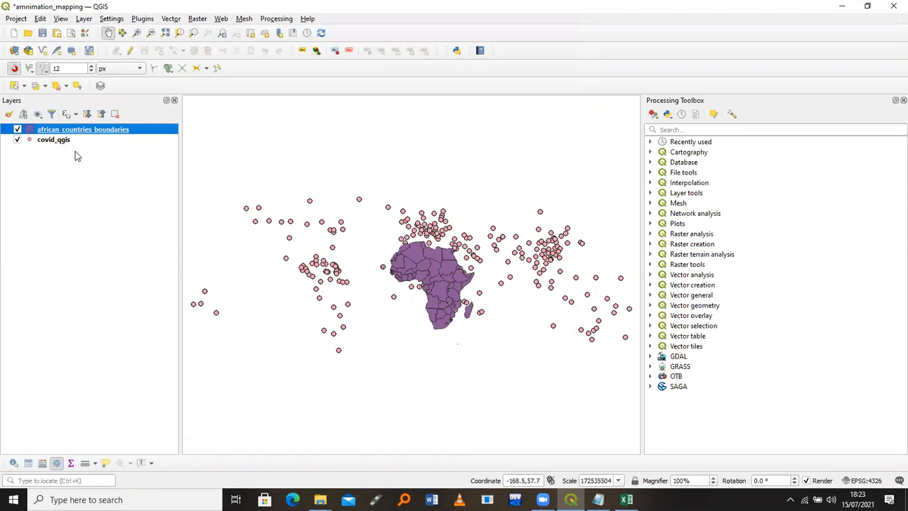
Place the boundaries layer below covid_qgis and zoom the map to Africa
{"action": "left_click_drag", "start_coordinate": [75, 130], "coordinate": [76, 151]}
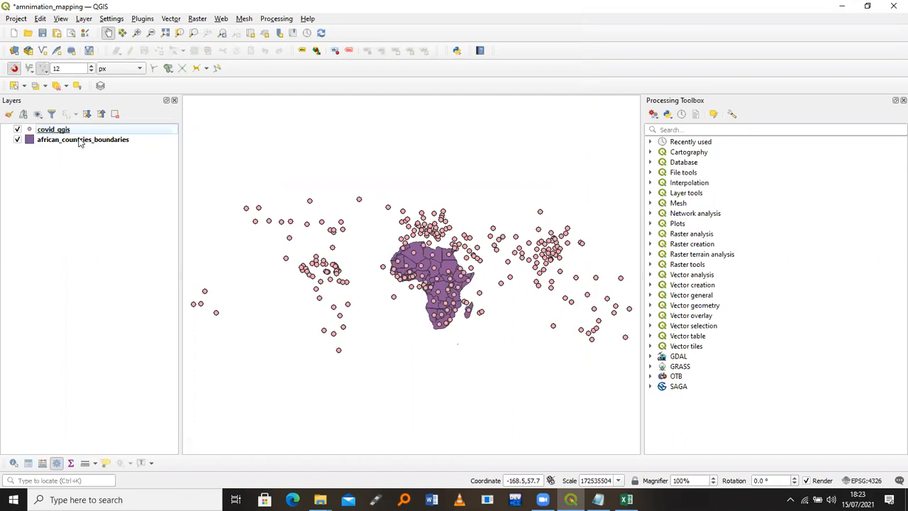
{"action": "left_click", "coordinate": [80, 141]}
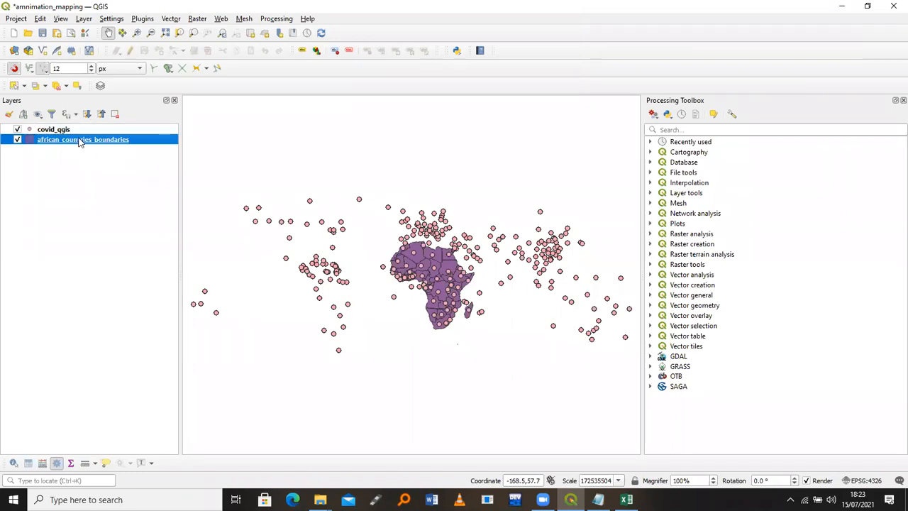
{"action": "right_click", "coordinate": [80, 142]}
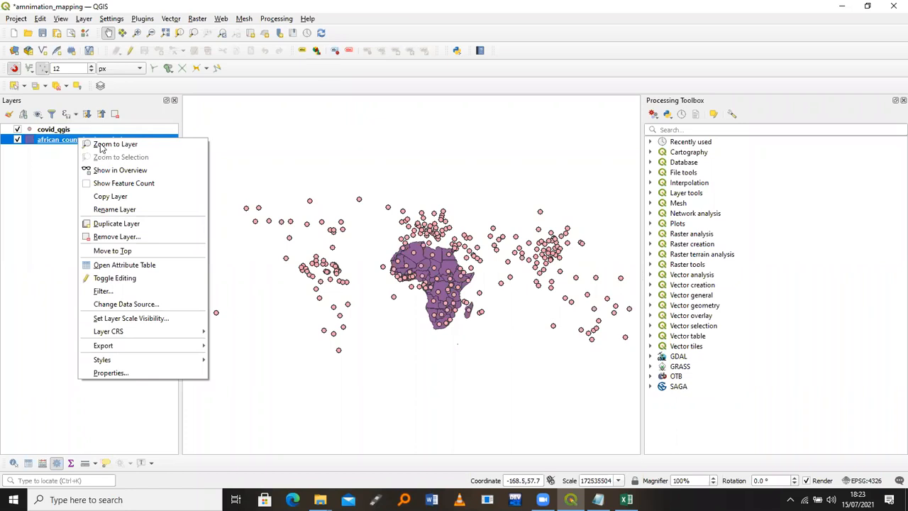
{"action": "left_click", "coordinate": [101, 146]}
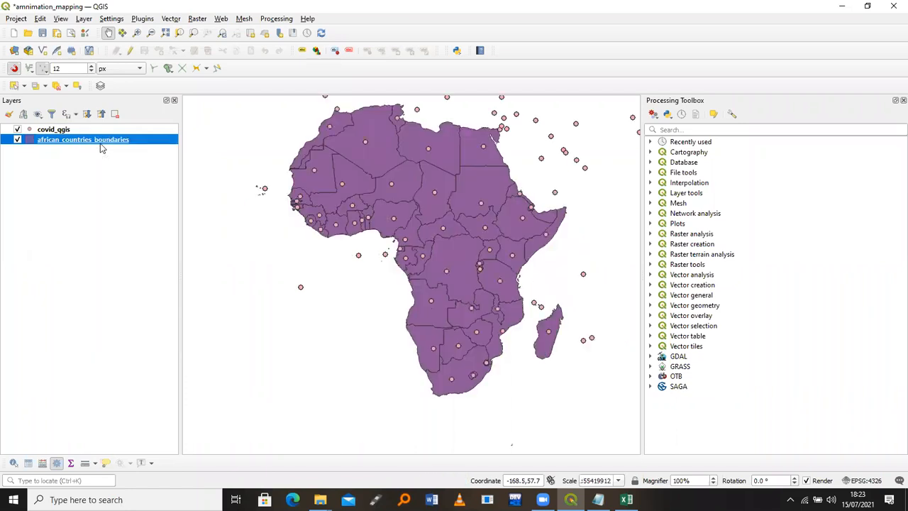
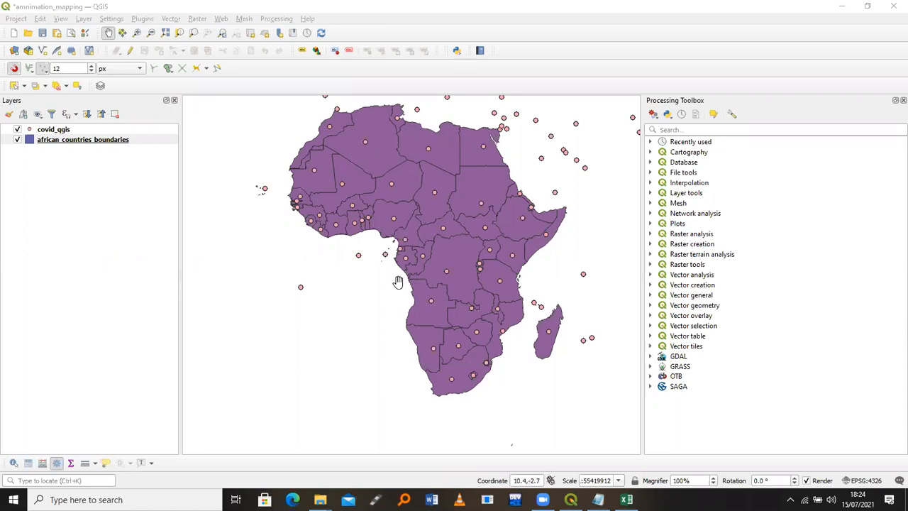
Pan the map down and back up until Africa and the COVID points north of it fit in view
{"action": "left_click_drag", "start_coordinate": [414, 113], "coordinate": [409, 295]}
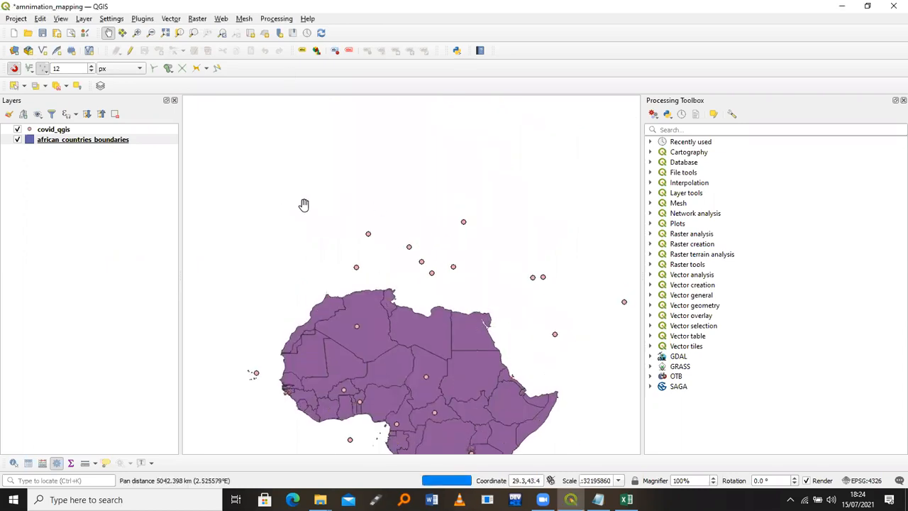
{"action": "left_click_drag", "start_coordinate": [379, 339], "coordinate": [388, 211]}
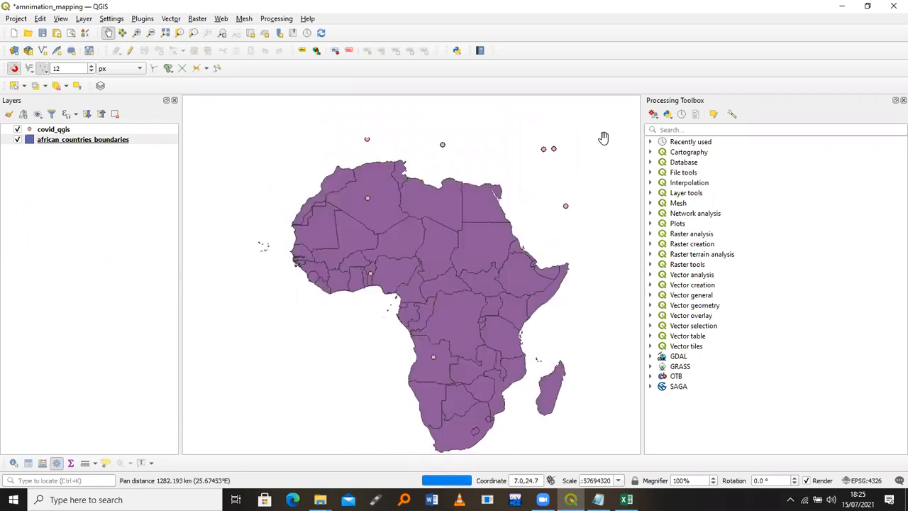
Try a 'join' search in the Processing Toolbox, clear it, then close and reopen the toolbox
{"action": "left_click", "coordinate": [679, 129]}
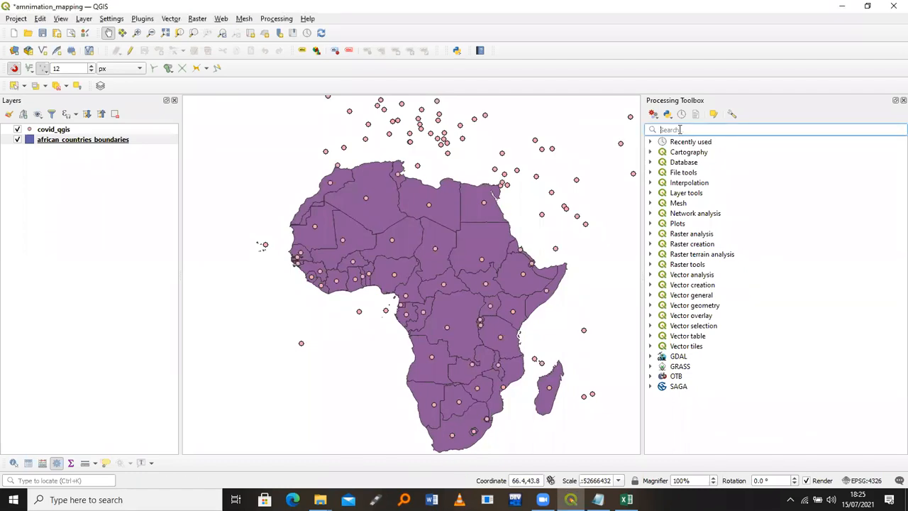
{"action": "type", "text": "join"}
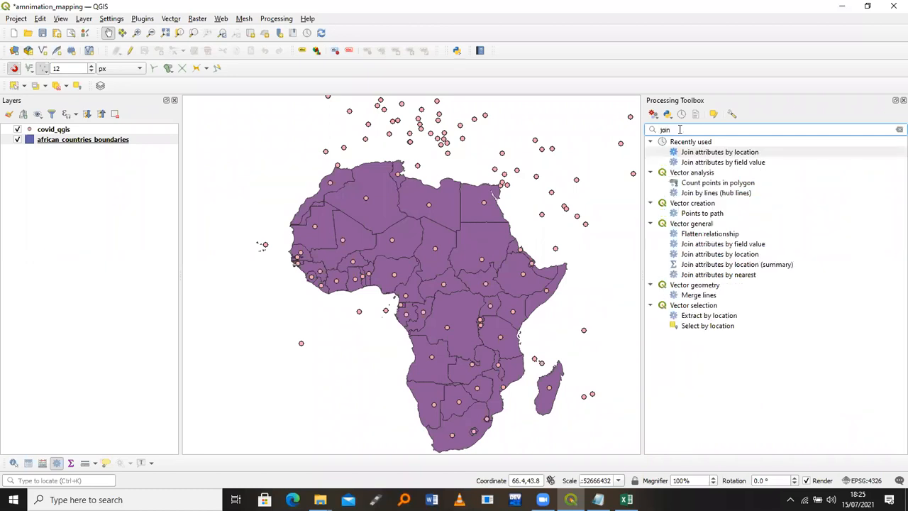
{"action": "key", "text": "BackSpace"}
{"action": "key", "text": "BackSpace"}
{"action": "key", "text": "BackSpace"}
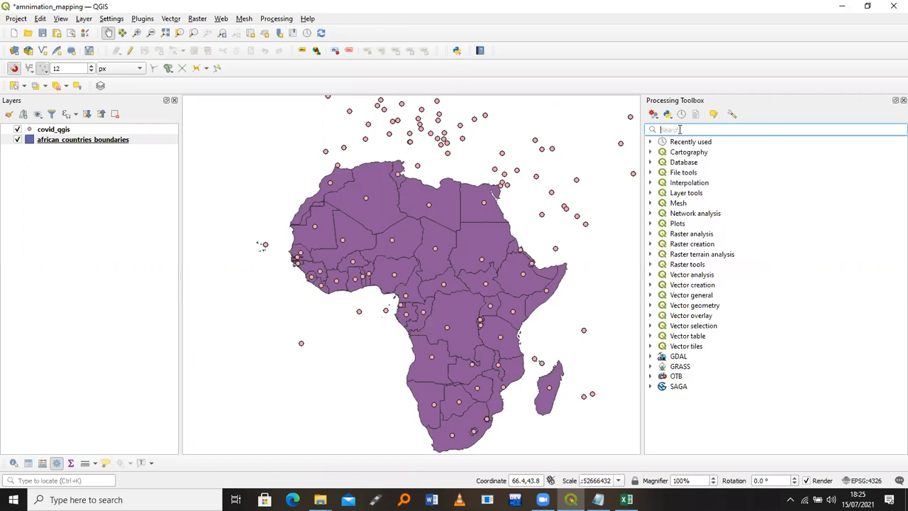
{"action": "left_click", "coordinate": [902, 100]}
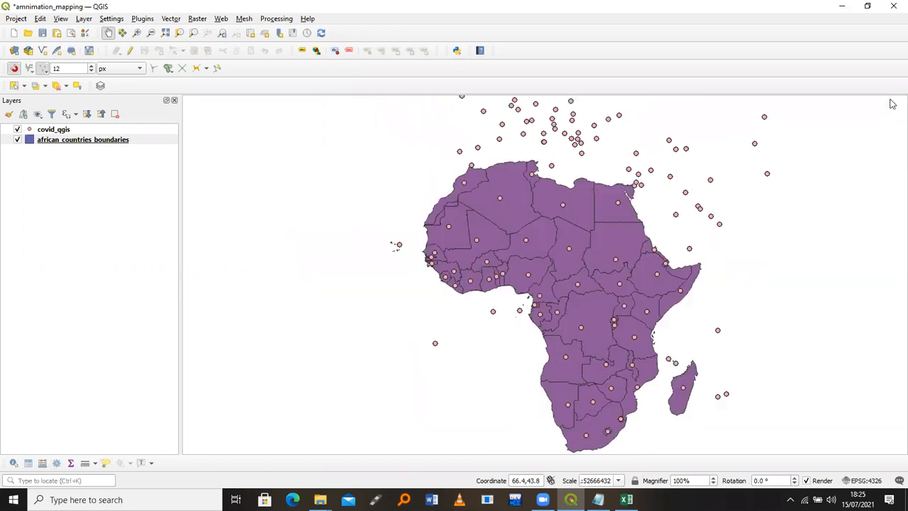
{"action": "left_click", "coordinate": [276, 18]}
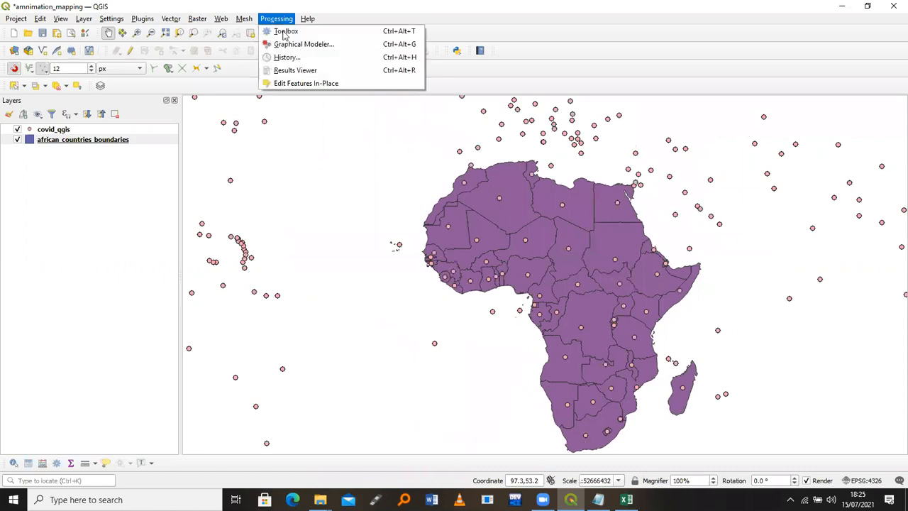
{"action": "left_click", "coordinate": [284, 31]}
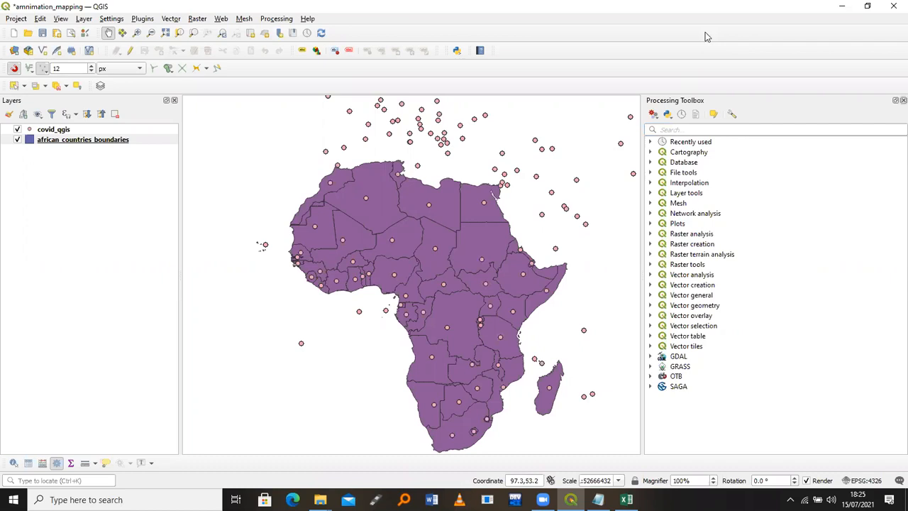
Reopen the Processing Toolbox, filter it by 'join' and open Join attributes by location
{"action": "key", "text": "ctrl+alt+t"}
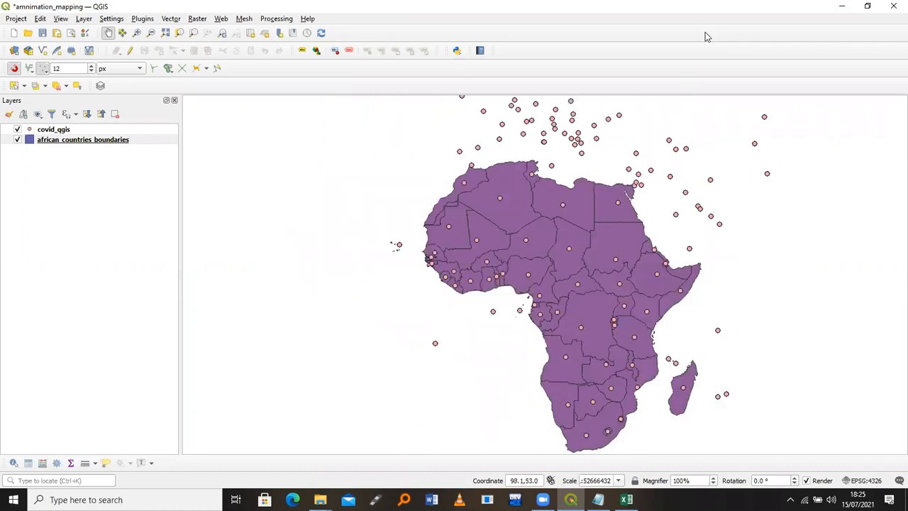
{"action": "left_click", "coordinate": [275, 20]}
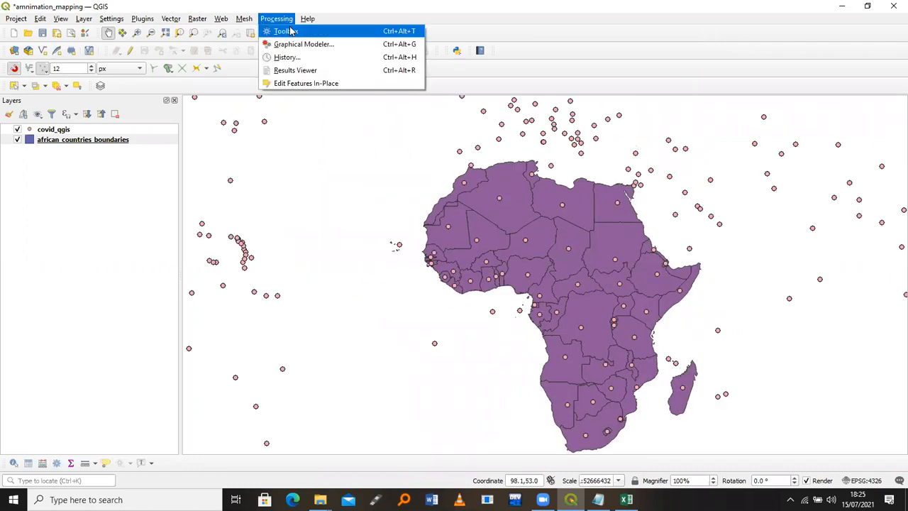
{"action": "left_click", "coordinate": [284, 32]}
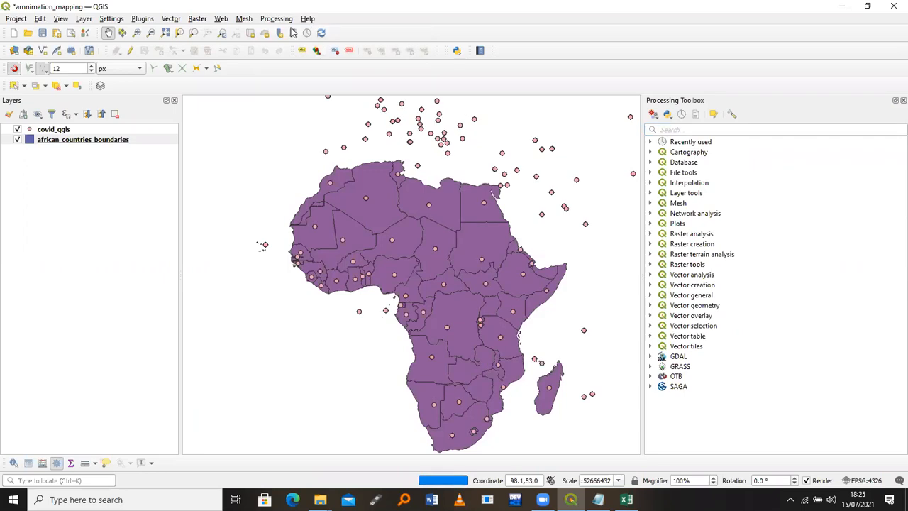
{"action": "left_click", "coordinate": [700, 128]}
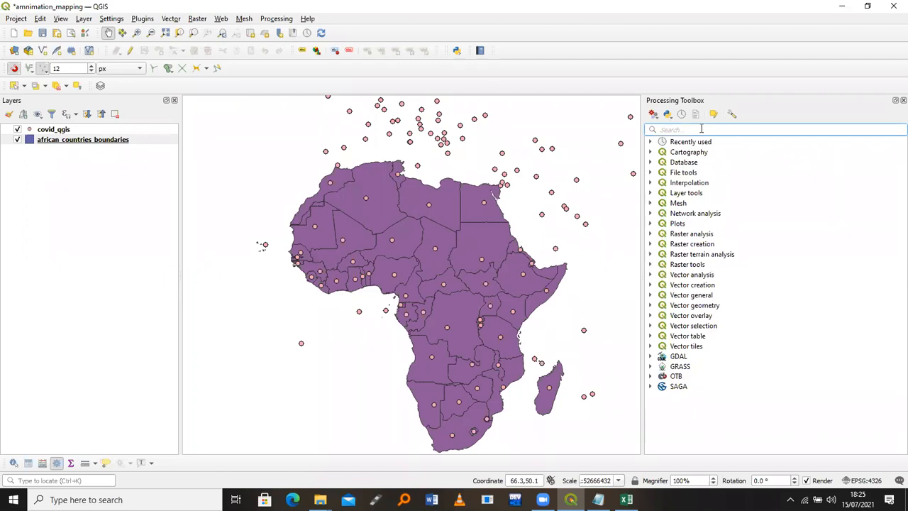
{"action": "type", "text": "join"}
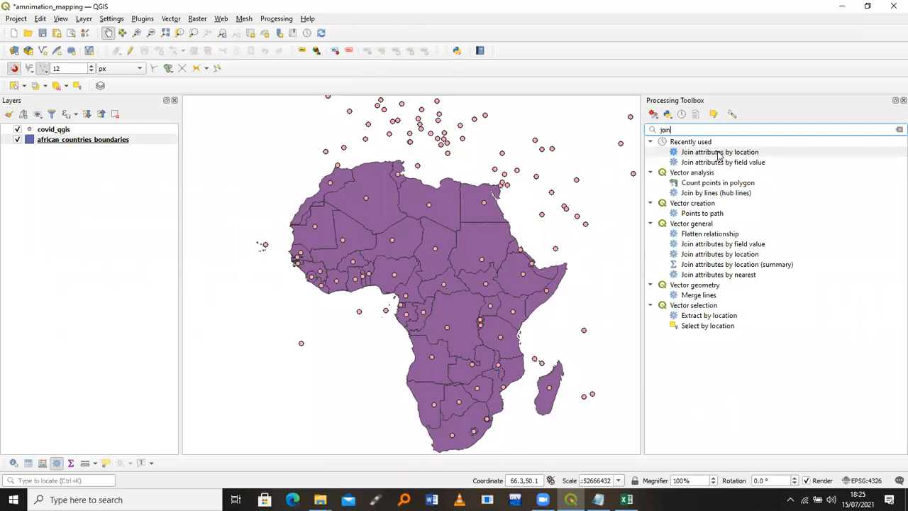
{"action": "left_click", "coordinate": [719, 154]}
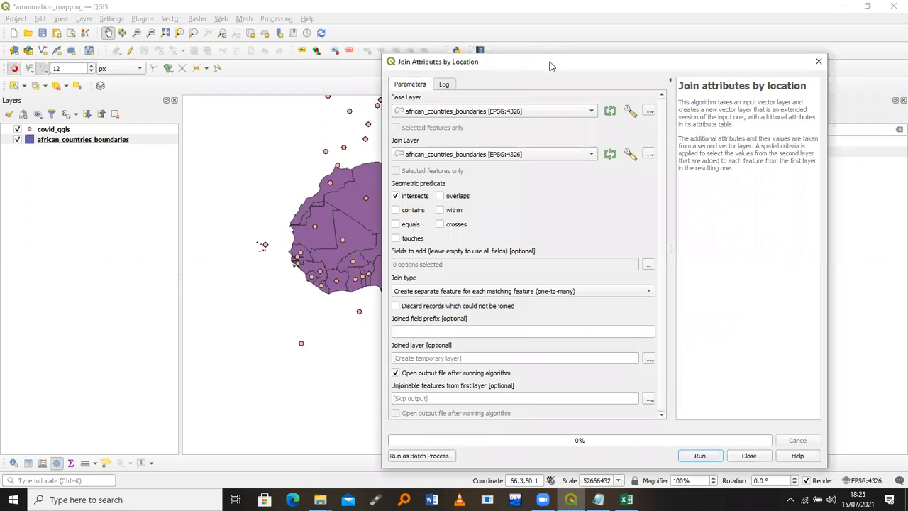
Keep african_countries_boundaries as the base layer in the Join Attributes by Location dialog
{"action": "left_click_drag", "start_coordinate": [637, 52], "coordinate": [727, 39]}
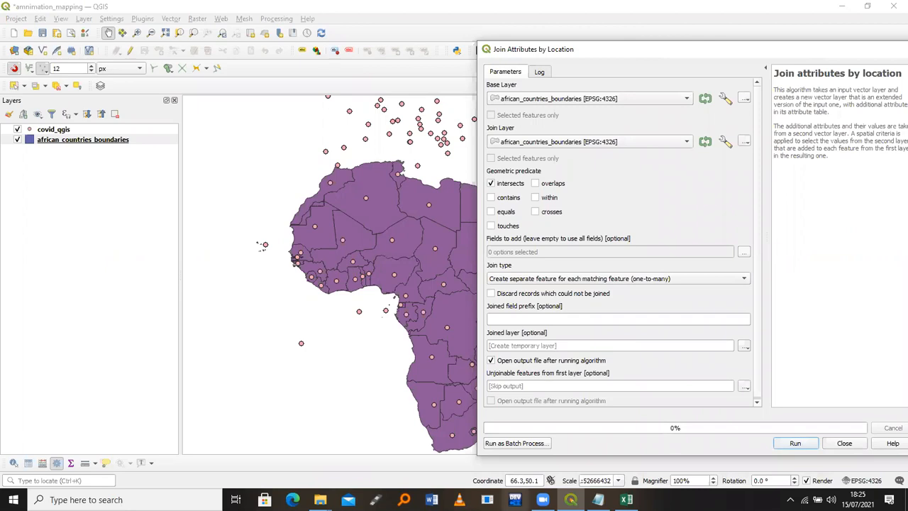
{"action": "left_click", "coordinate": [542, 499]}
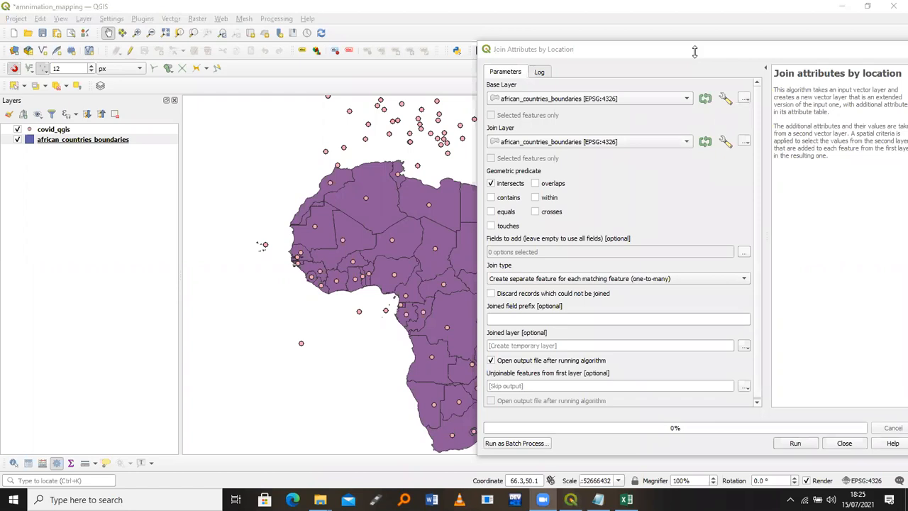
{"action": "left_click", "coordinate": [594, 47]}
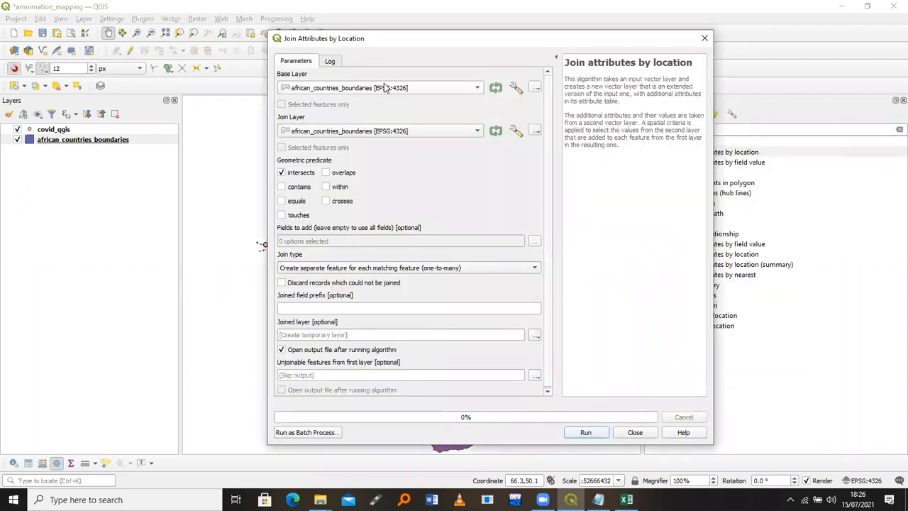
{"action": "left_click", "coordinate": [384, 84]}
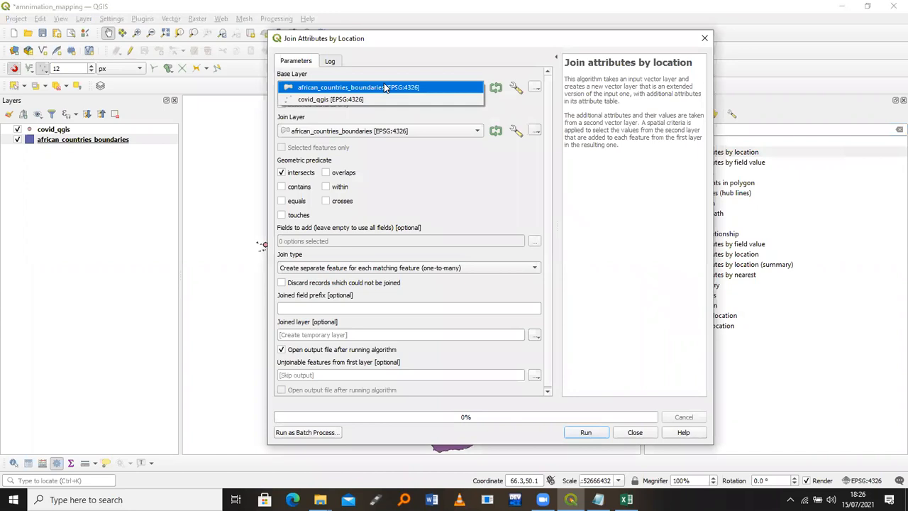
{"action": "left_click", "coordinate": [384, 87]}
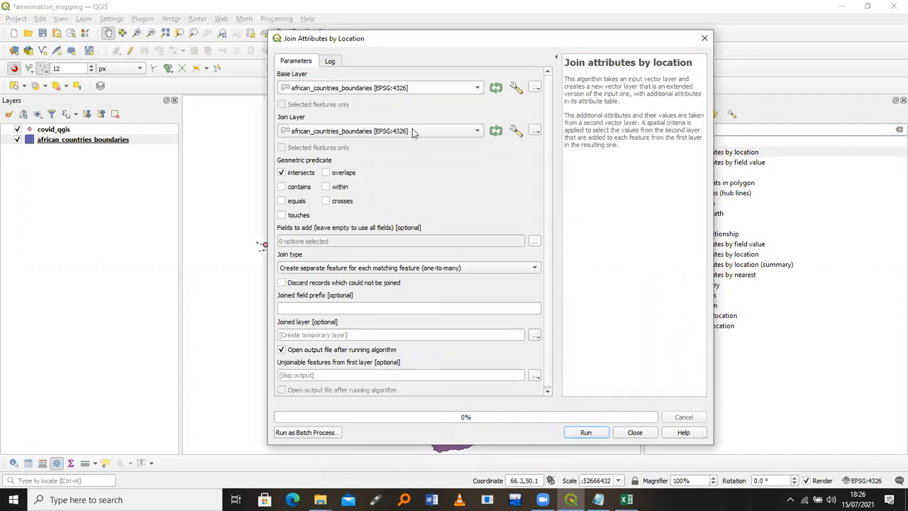
{"action": "scroll", "coordinate": [412, 130], "scroll_direction": "down", "scroll_amount": 1}
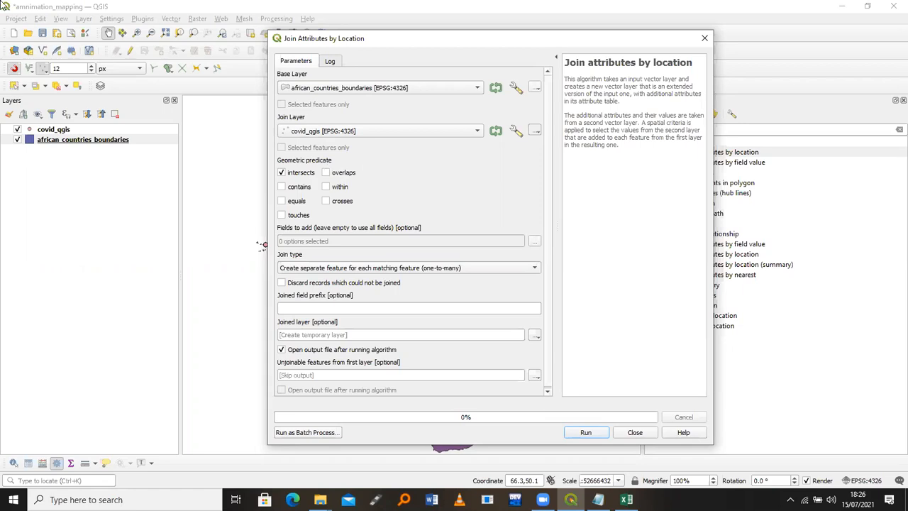
{"action": "left_click", "coordinate": [84, 19]}
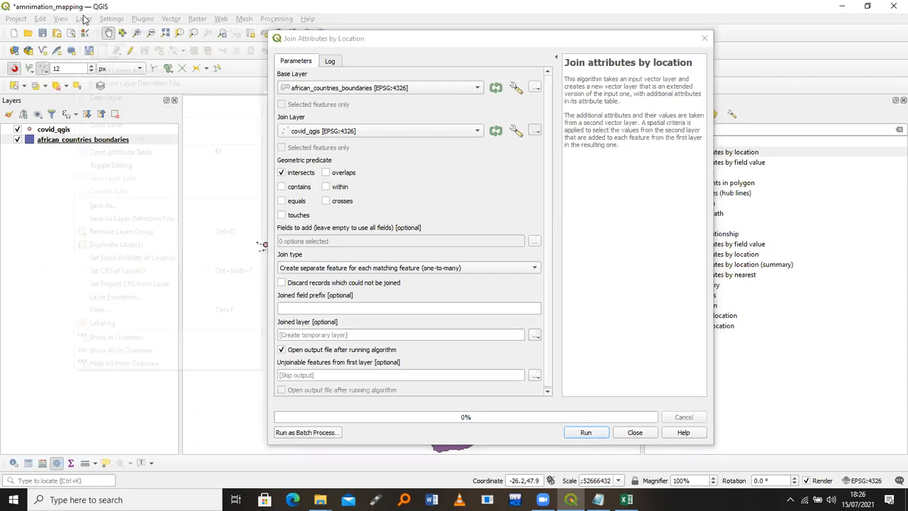
Start a delimited text layer import and load covid_19_daily_cf.csv from the Spreadsheets folder
{"action": "mouse_move", "coordinate": [108, 58]}
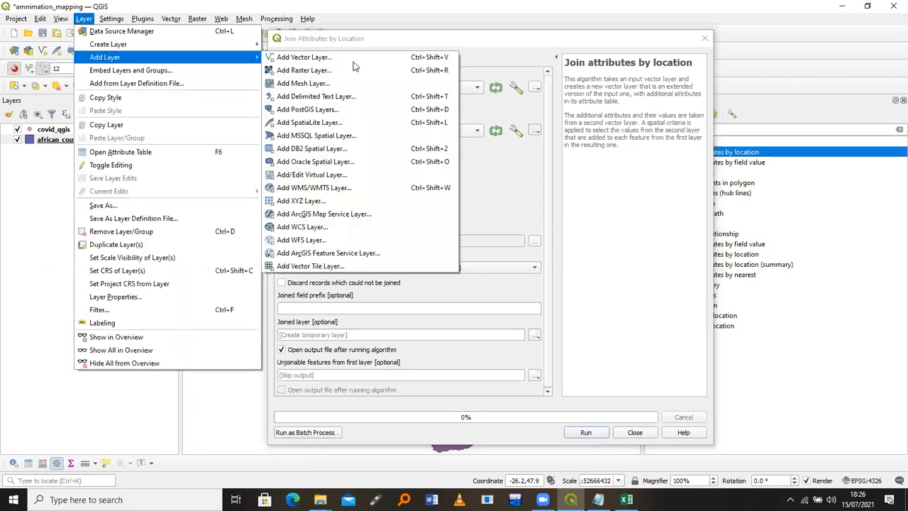
{"action": "left_click", "coordinate": [336, 98]}
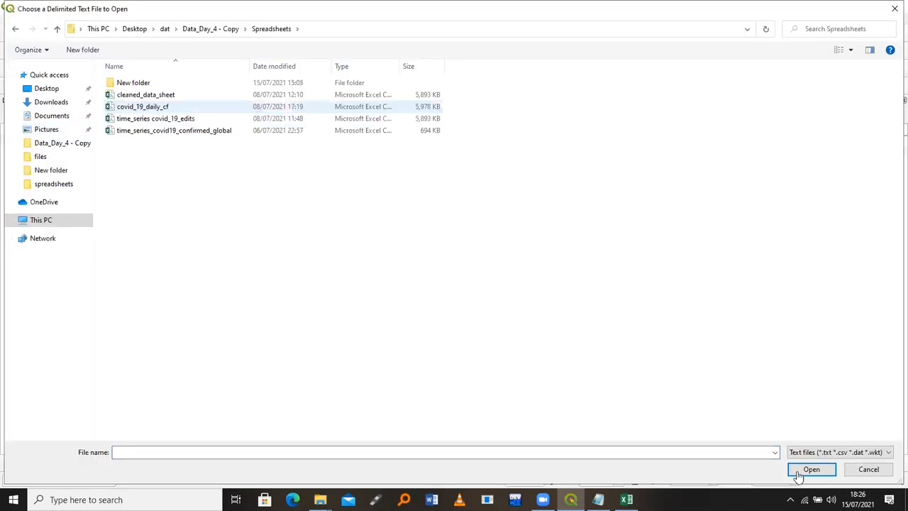
{"action": "left_click", "coordinate": [798, 475]}
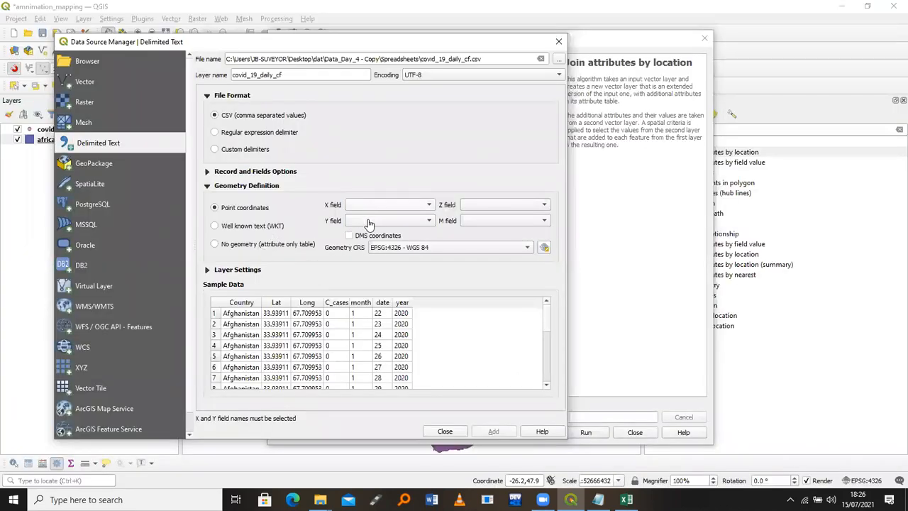
Add covid_19_daily_cf as points with X = Long, Y = Lat in WGS 84 (EPSG:4326)
{"action": "left_click", "coordinate": [368, 224]}
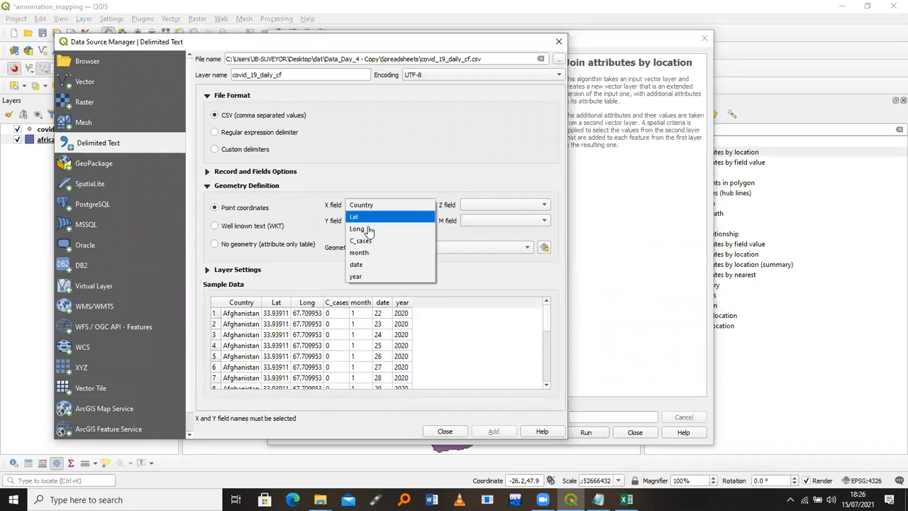
{"action": "left_click", "coordinate": [372, 229]}
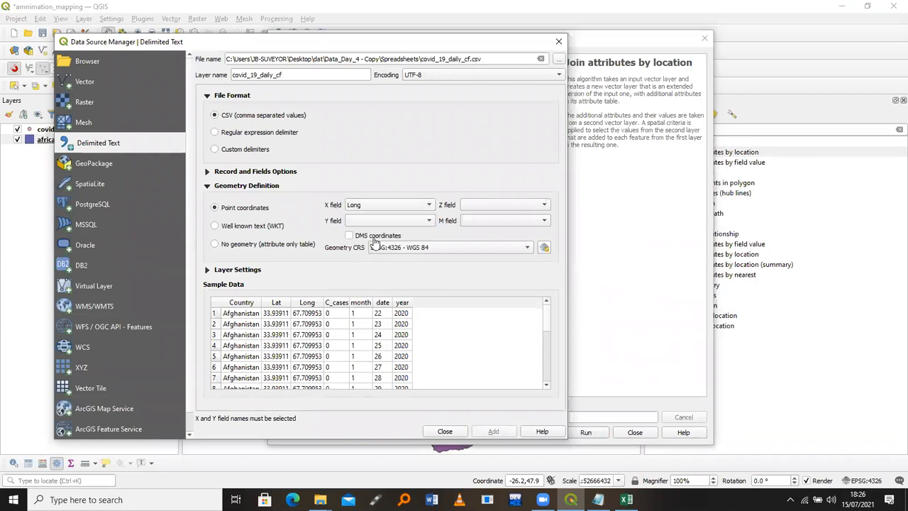
{"action": "left_click", "coordinate": [374, 223]}
{"action": "left_click", "coordinate": [374, 234]}
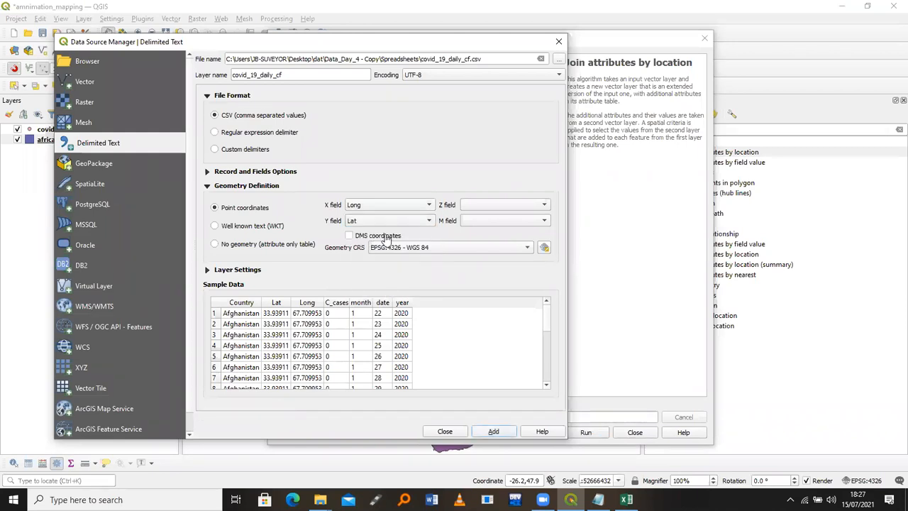
{"action": "left_click", "coordinate": [546, 248]}
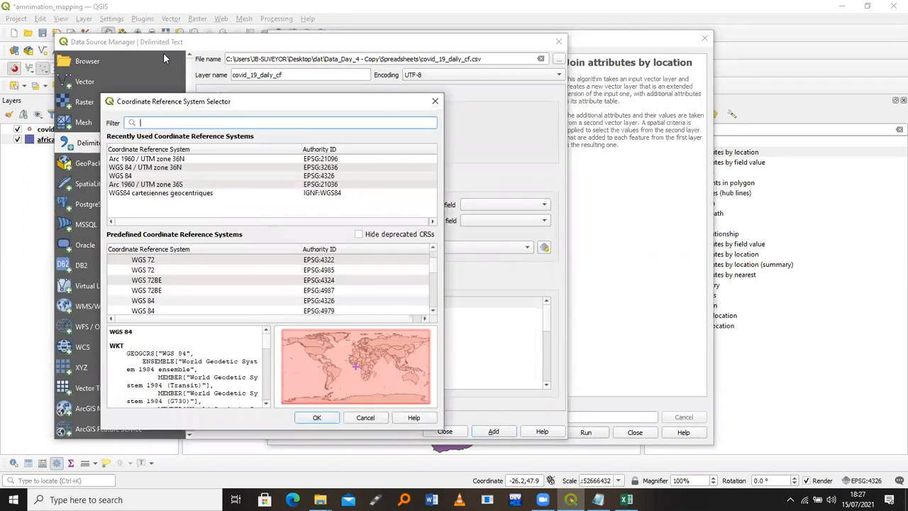
{"action": "type", "text": "wgs"}
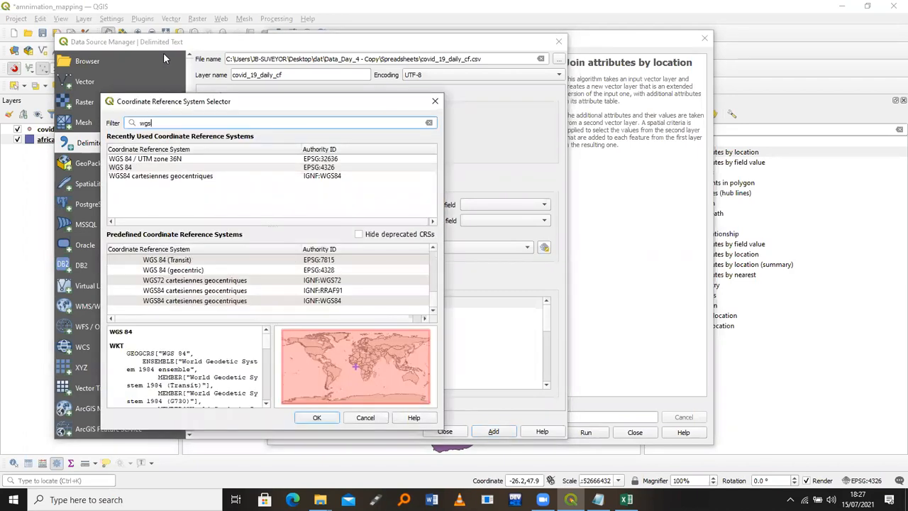
{"action": "left_click", "coordinate": [142, 166]}
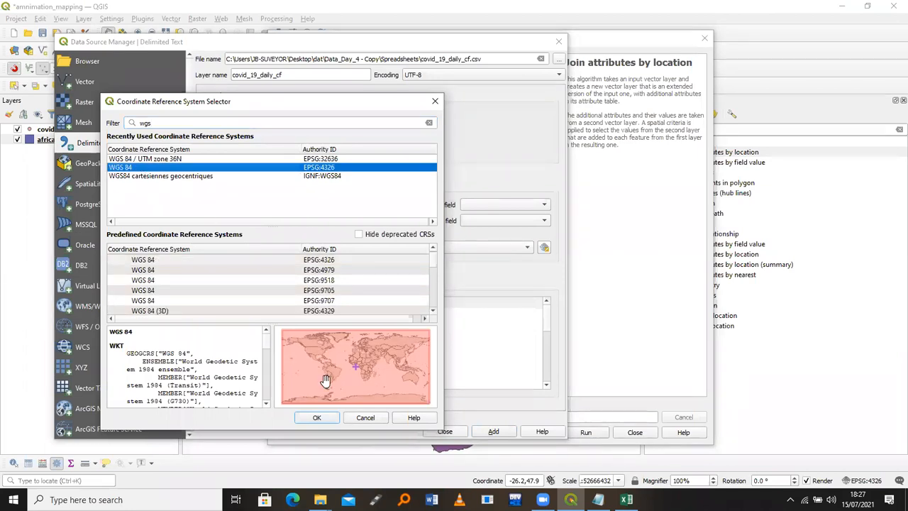
{"action": "left_click", "coordinate": [319, 417]}
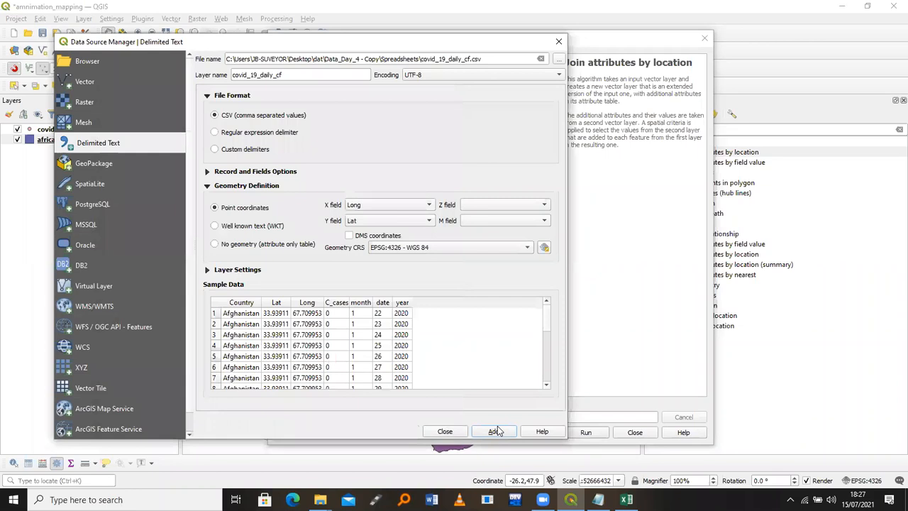
{"action": "left_click", "coordinate": [495, 430]}
Close the Data Source Manager and delete the covid_19_daily_cf layer from the Layers list
{"action": "left_click", "coordinate": [444, 431]}
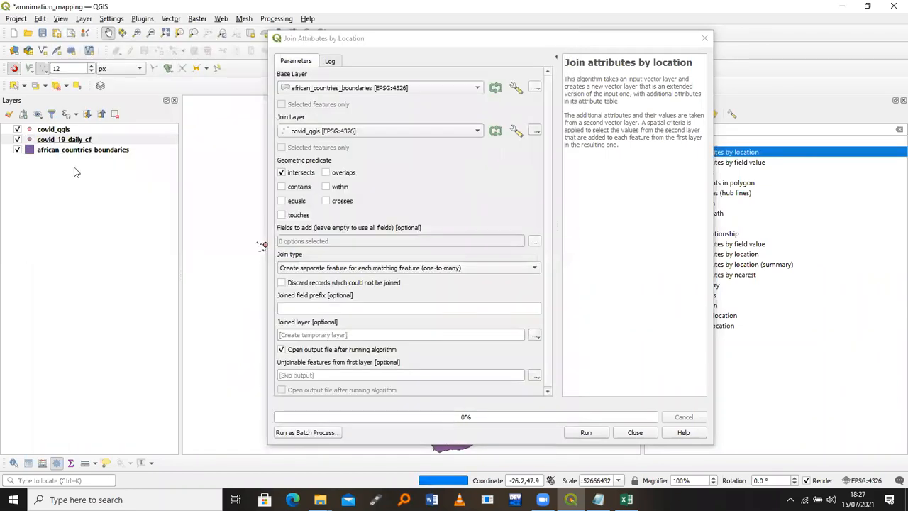
{"action": "left_click", "coordinate": [73, 142]}
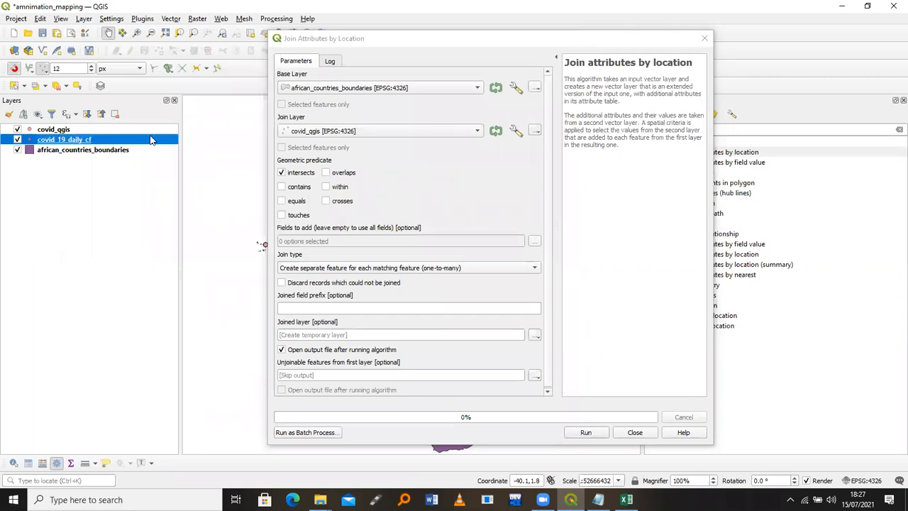
{"action": "key", "text": "ctrl+d"}
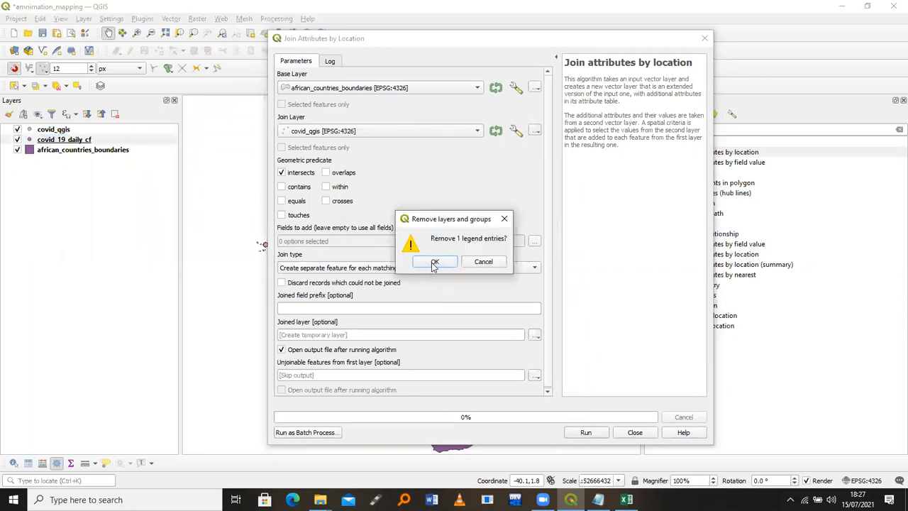
{"action": "left_click", "coordinate": [435, 262]}
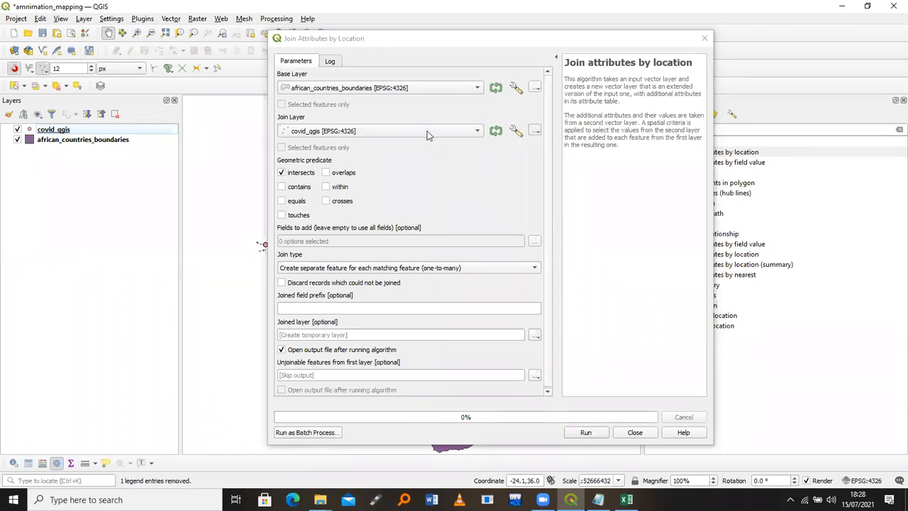
Set base layer african_countries_boundaries and join layer covid_qgis, reviewing the joinable fields
{"action": "left_click", "coordinate": [394, 87]}
{"action": "left_click", "coordinate": [394, 87]}
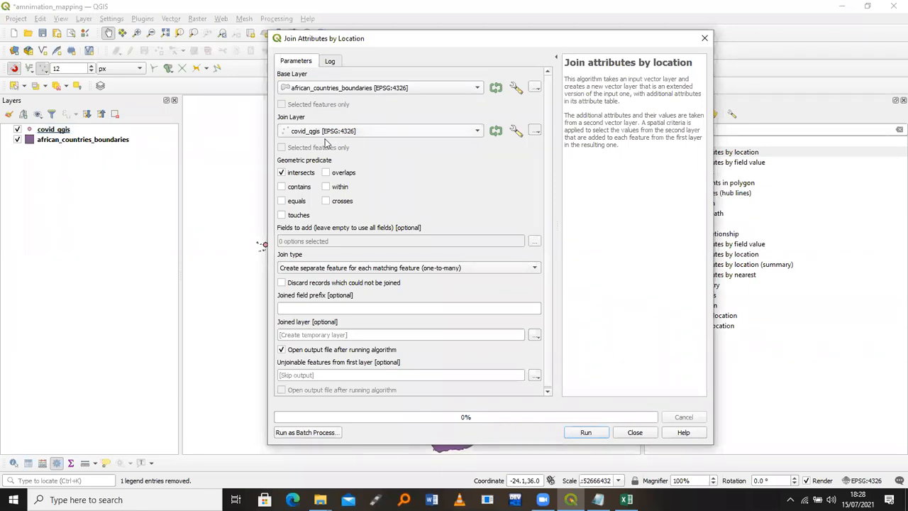
{"action": "left_click", "coordinate": [354, 131]}
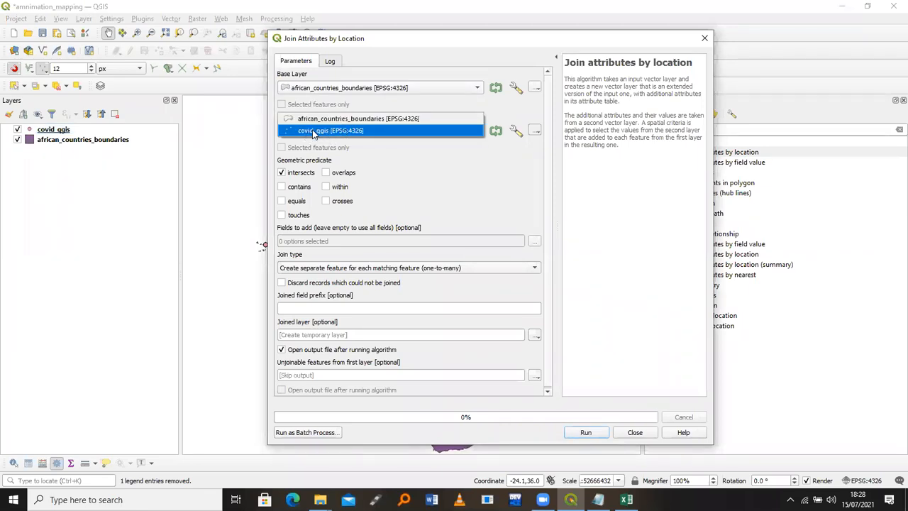
{"action": "left_click", "coordinate": [314, 132]}
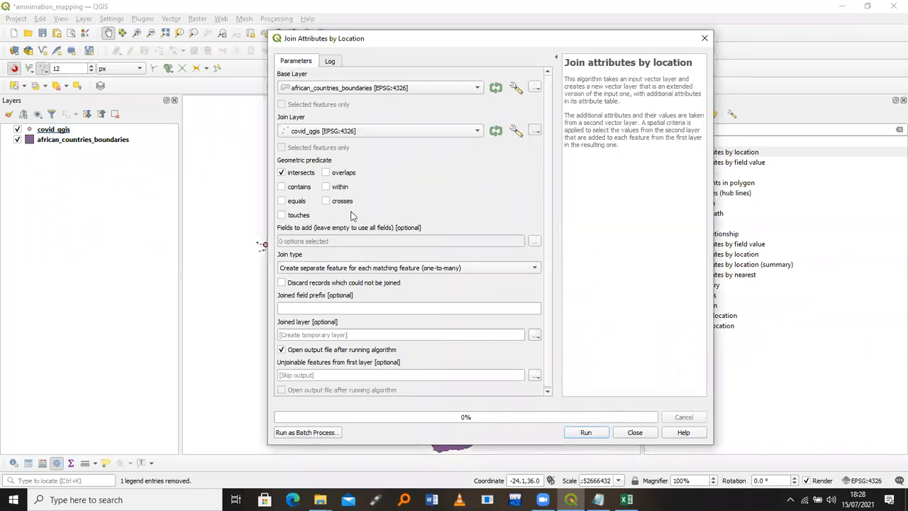
{"action": "left_click", "coordinate": [535, 242]}
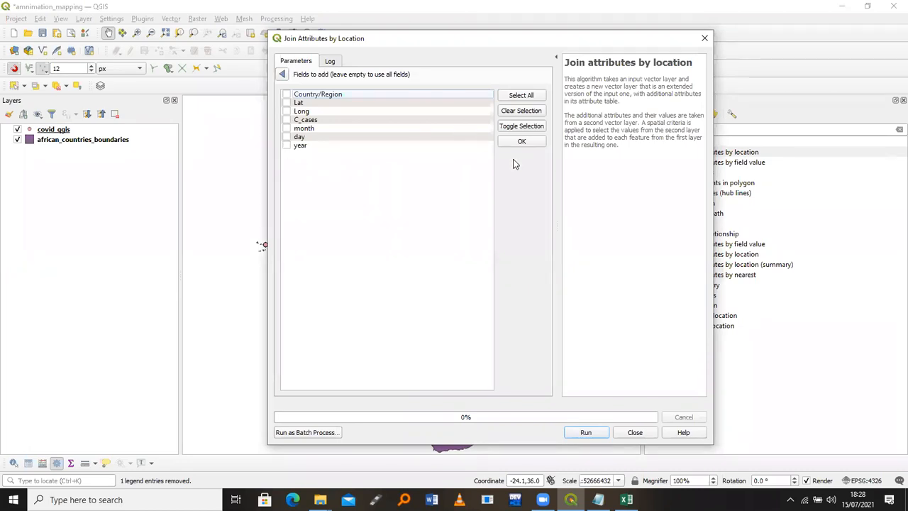
{"action": "left_click", "coordinate": [282, 75]}
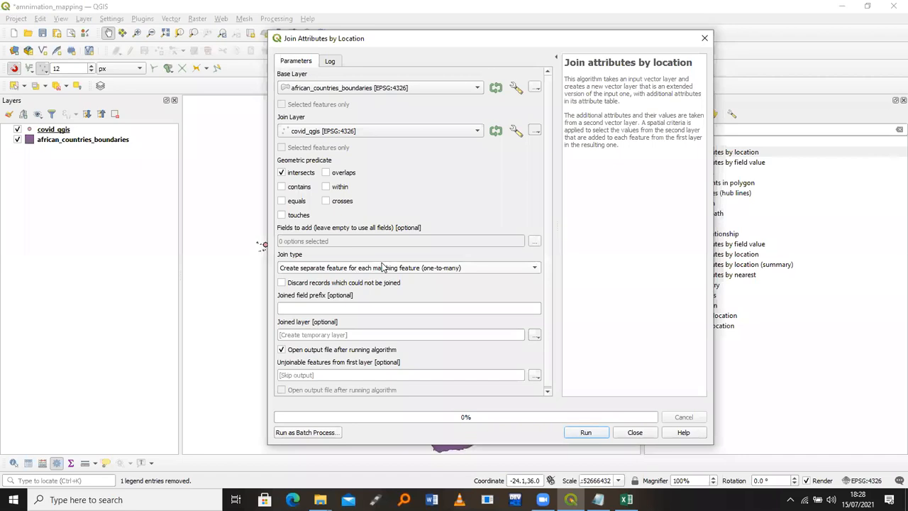
Keep the one-to-many join type and leave the joined output as a temporary layer
{"action": "left_click", "coordinate": [428, 269]}
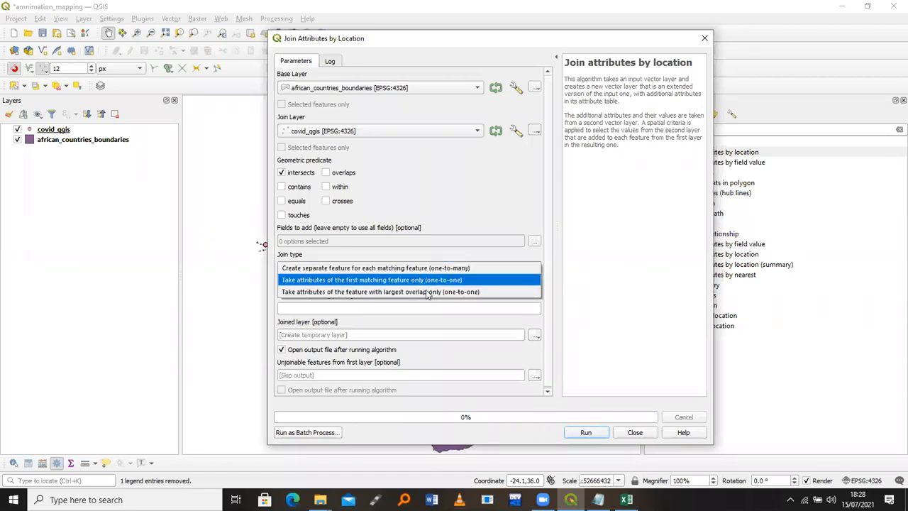
{"action": "left_click", "coordinate": [434, 268]}
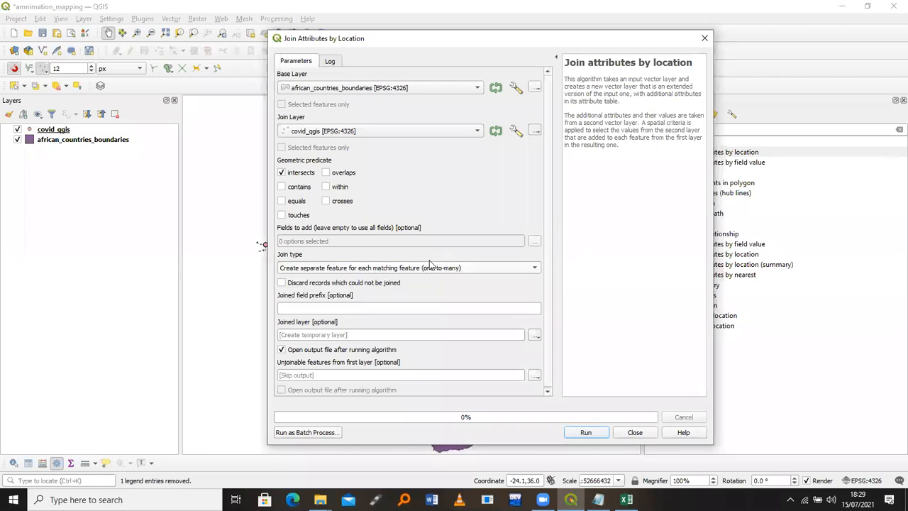
{"action": "left_click", "coordinate": [534, 335]}
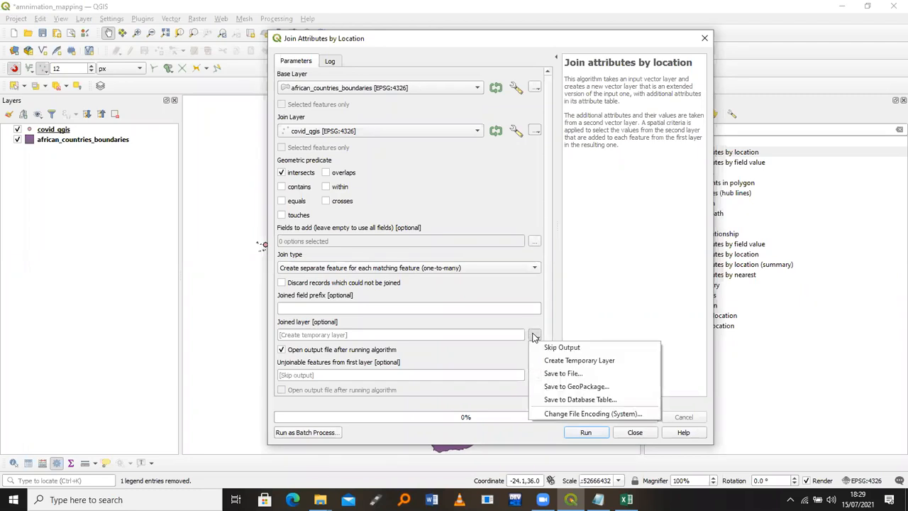
{"action": "left_click", "coordinate": [558, 372]}
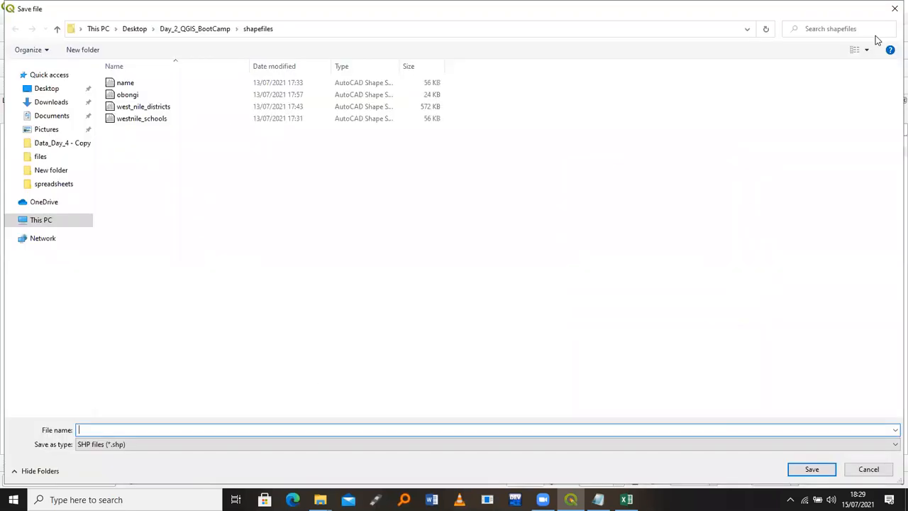
{"action": "left_click", "coordinate": [892, 10]}
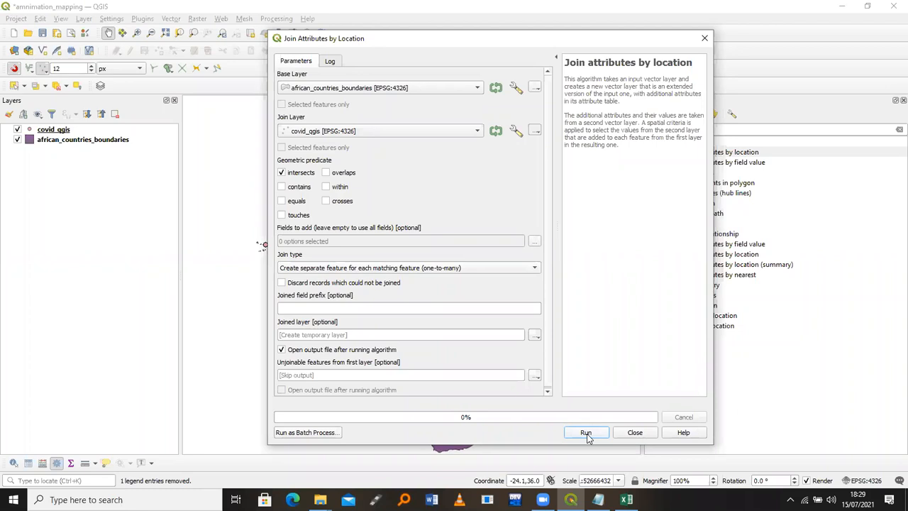
Run the Join attributes by location algorithm and let it process
{"action": "left_click", "coordinate": [586, 434]}
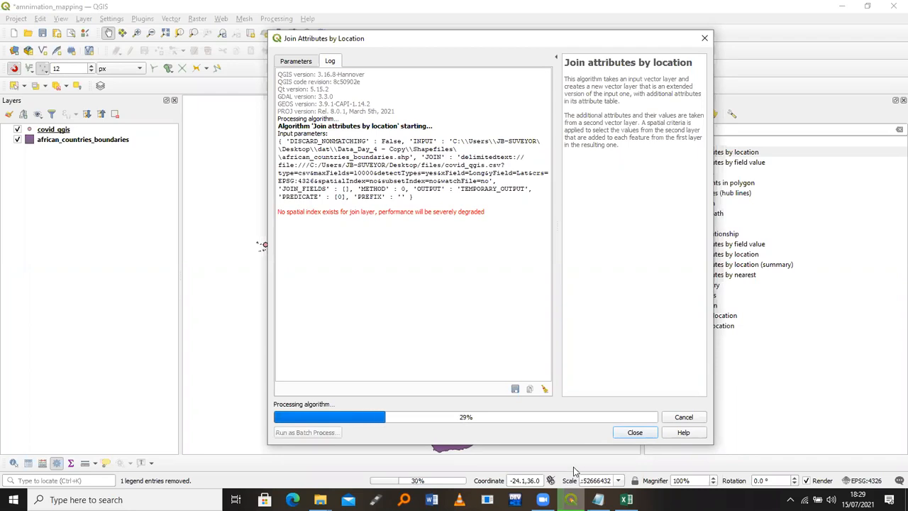
{"action": "mouse_move", "coordinate": [543, 499]}
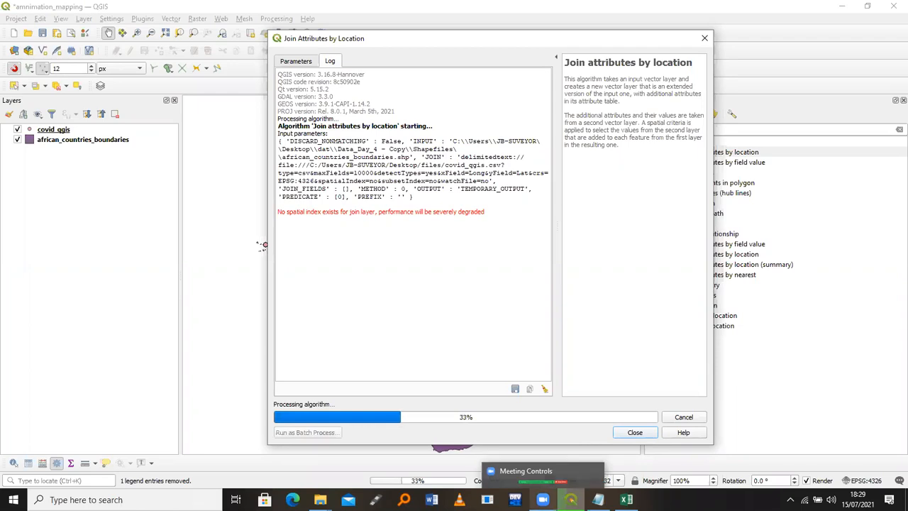
{"action": "left_click", "coordinate": [540, 475]}
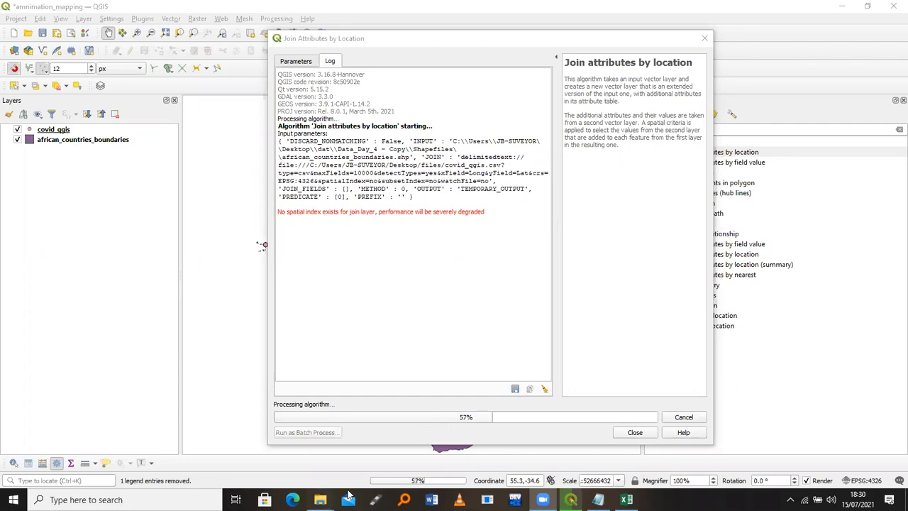
Open Anim.pptx from Desktop > Day 4 and play it as a slide show
{"action": "left_click", "coordinate": [320, 499]}
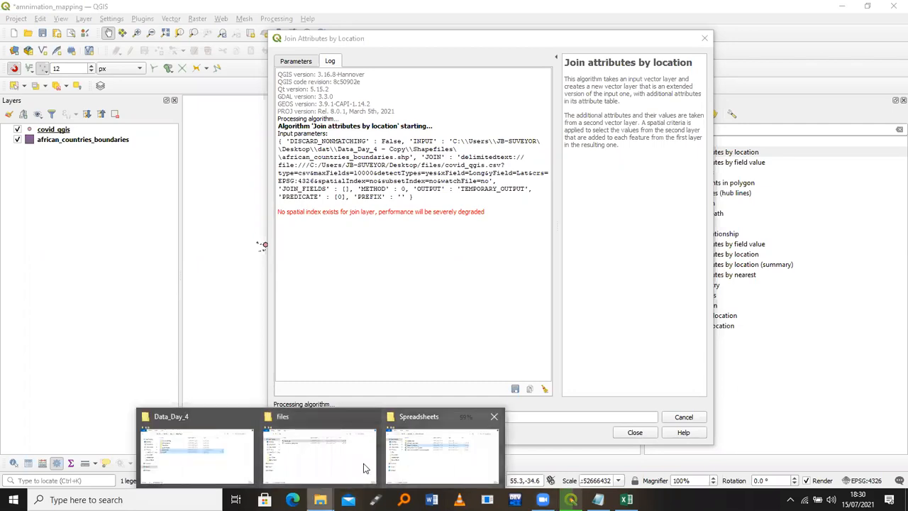
{"action": "left_click", "coordinate": [212, 415]}
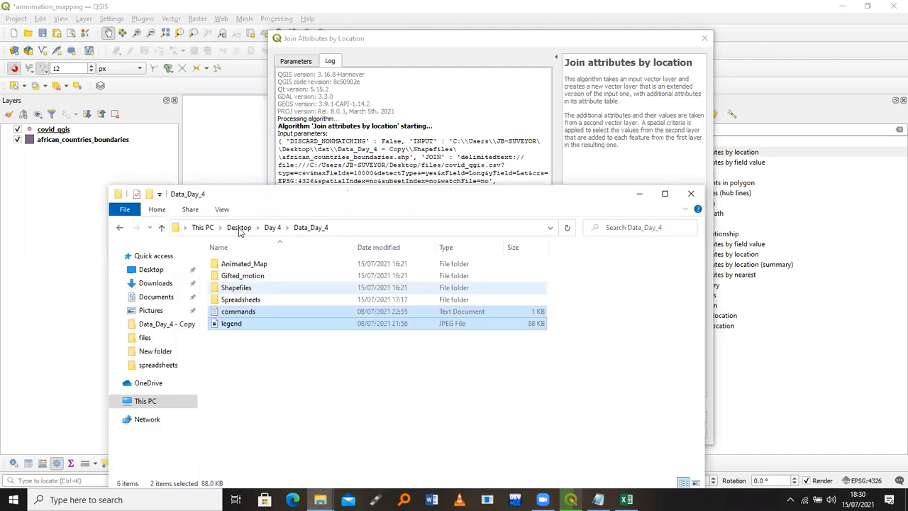
{"action": "left_click", "coordinate": [239, 227]}
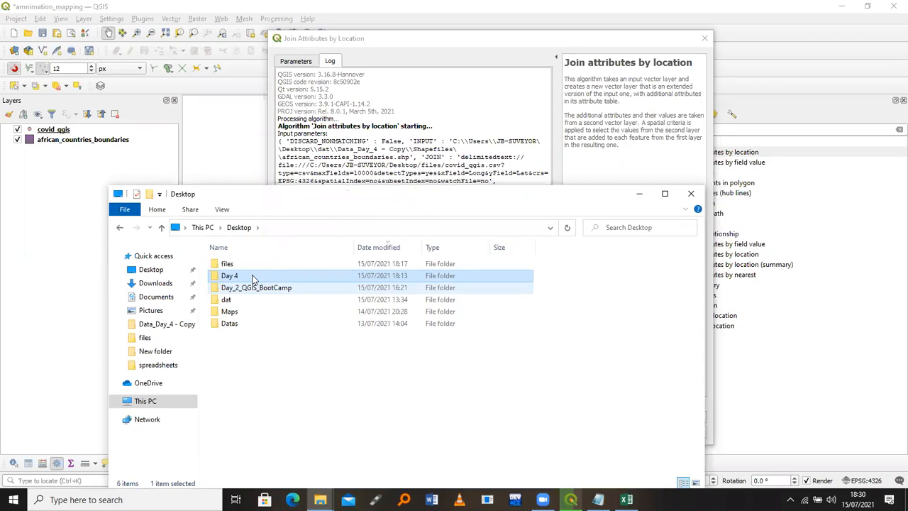
{"action": "double_click", "coordinate": [252, 277]}
{"action": "left_click", "coordinate": [253, 277]}
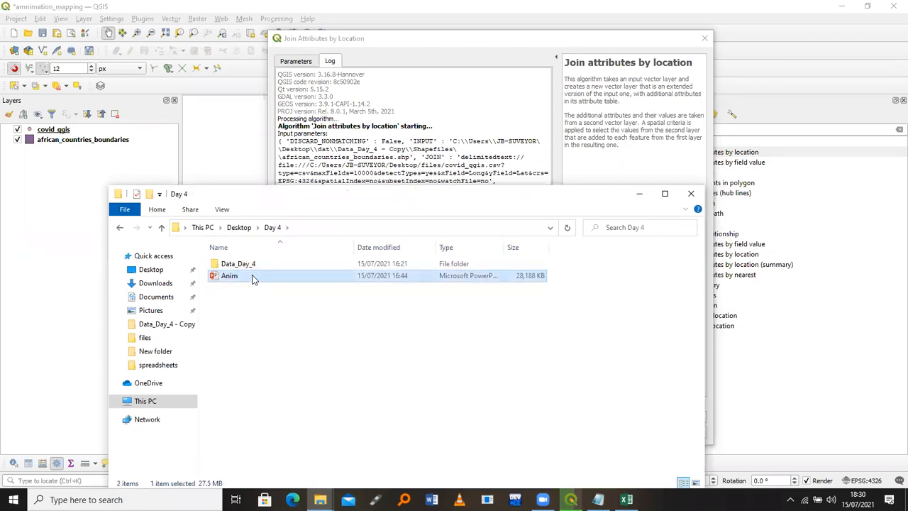
{"action": "double_click", "coordinate": [252, 277]}
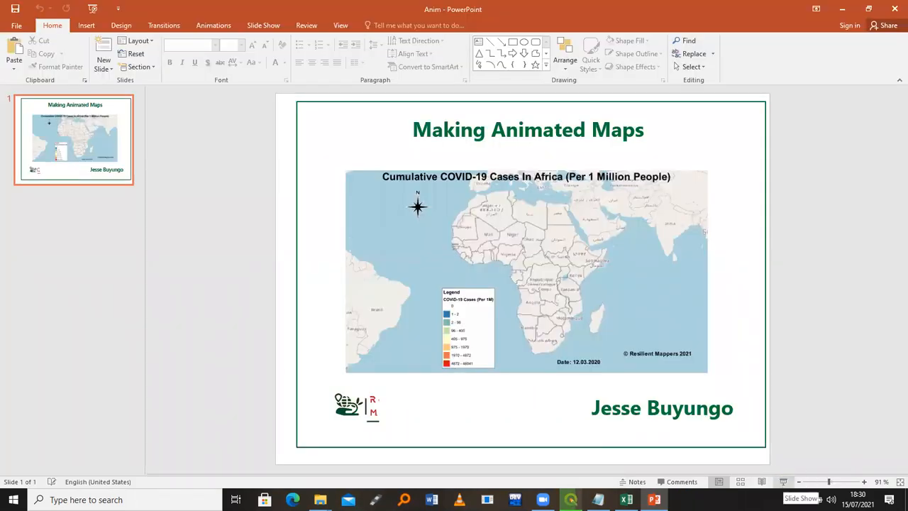
{"action": "left_click", "coordinate": [783, 481]}
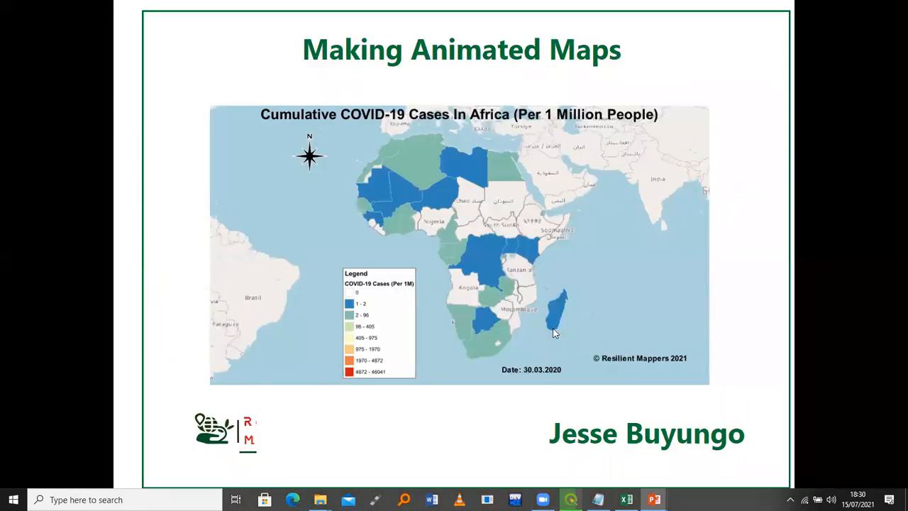
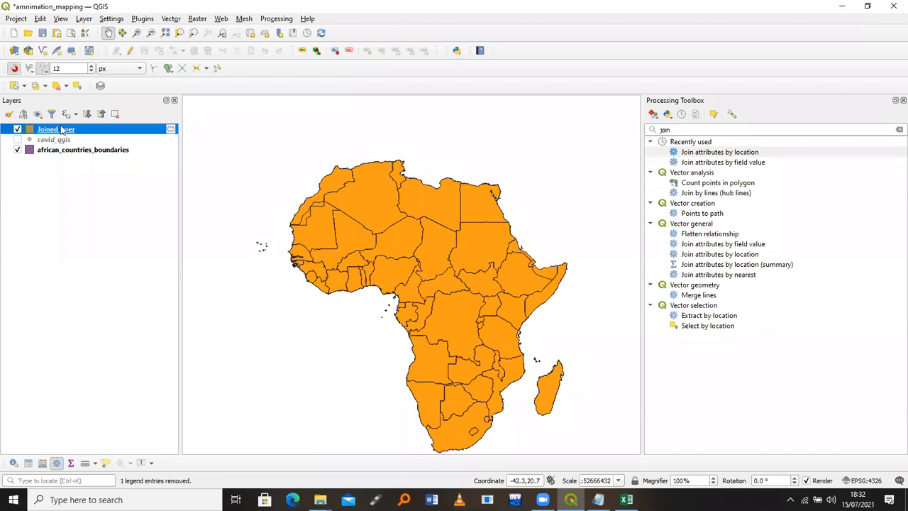
Open the Joined layer's attribute table
{"action": "right_click", "coordinate": [61, 129]}
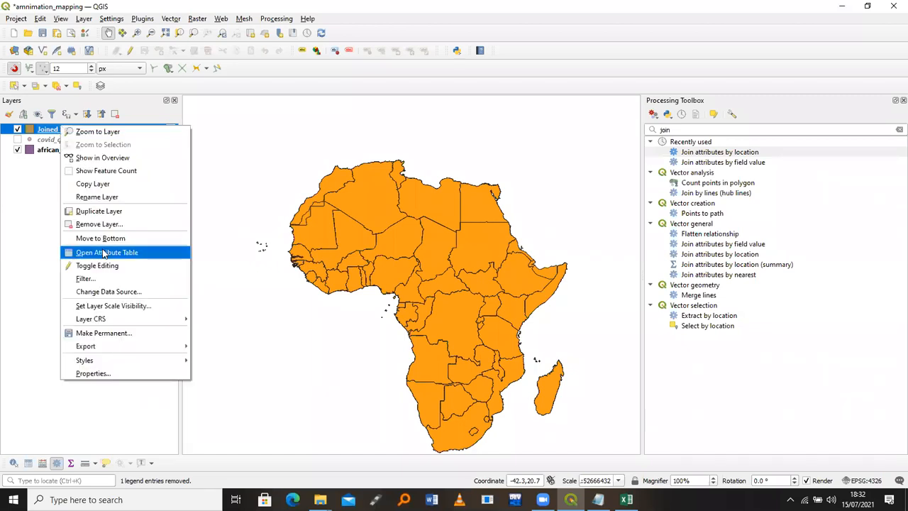
{"action": "left_click", "coordinate": [103, 253]}
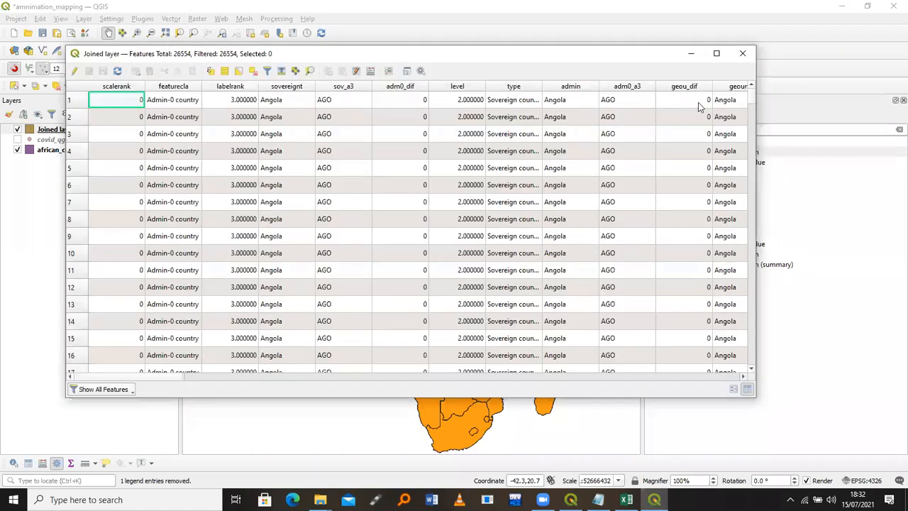
{"action": "left_click", "coordinate": [698, 107]}
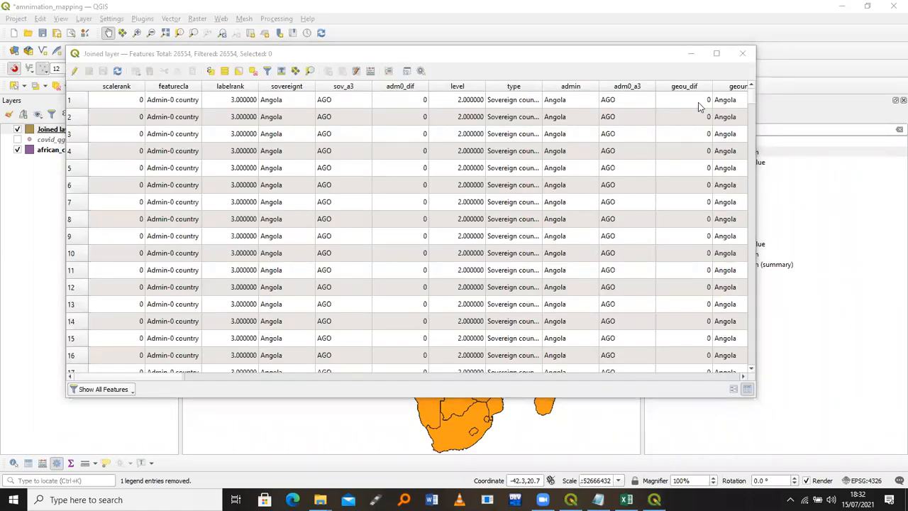
{"action": "left_click", "coordinate": [141, 379]}
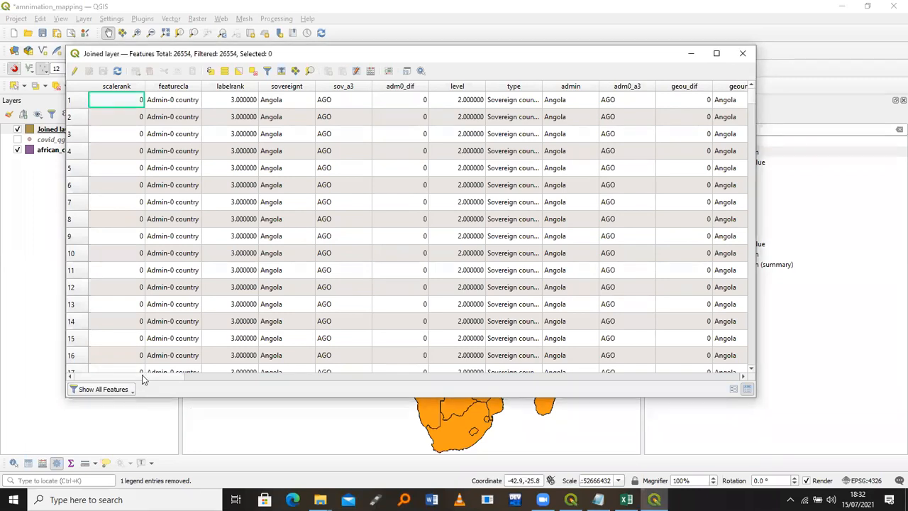
{"action": "left_click_drag", "start_coordinate": [142, 380], "coordinate": [754, 387]}
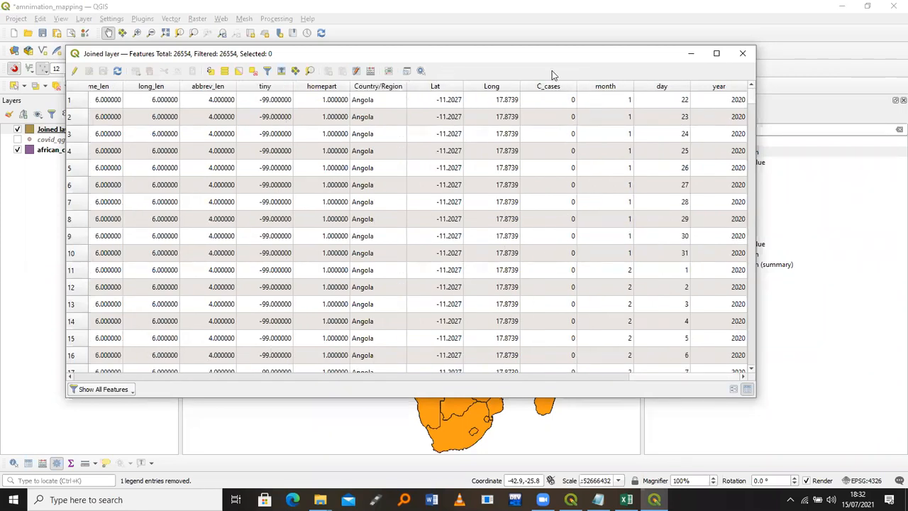
Sort the records by month, day, then year descending so 2021 records come first
{"action": "left_click", "coordinate": [610, 90]}
{"action": "left_click", "coordinate": [660, 90]}
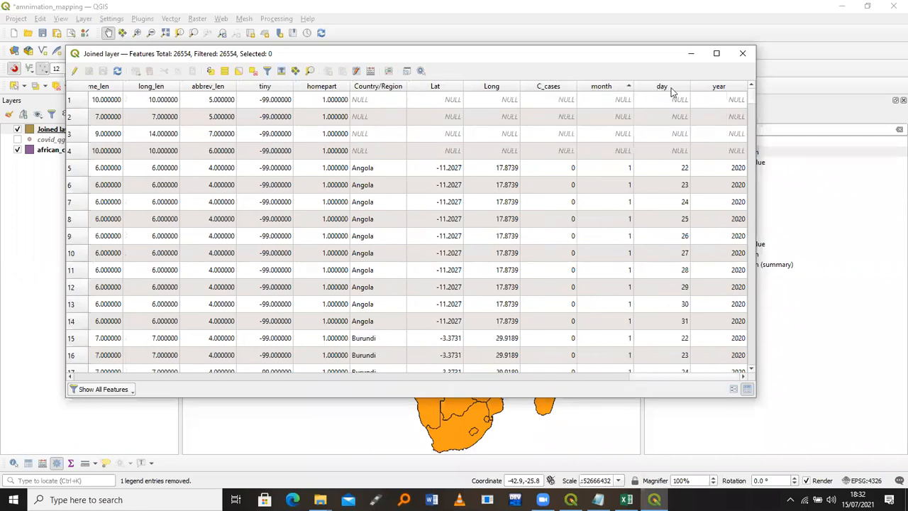
{"action": "left_click", "coordinate": [724, 90]}
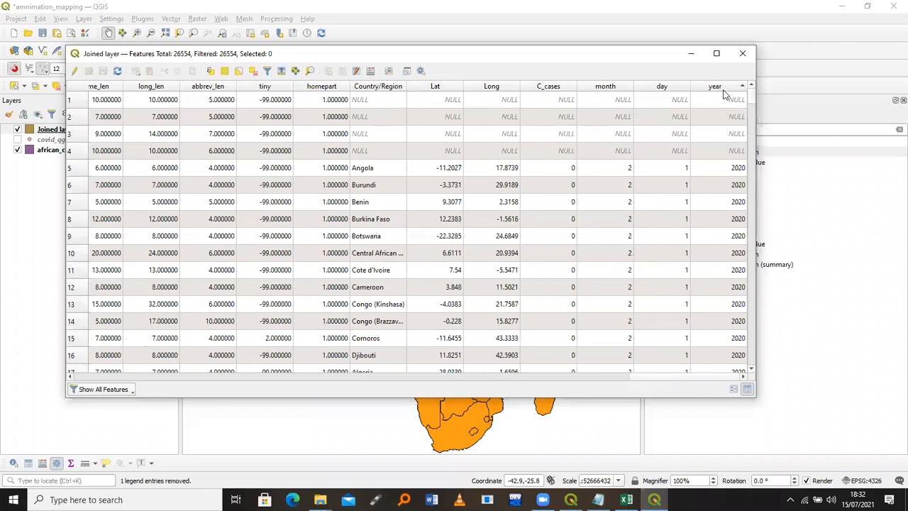
{"action": "left_click", "coordinate": [695, 93]}
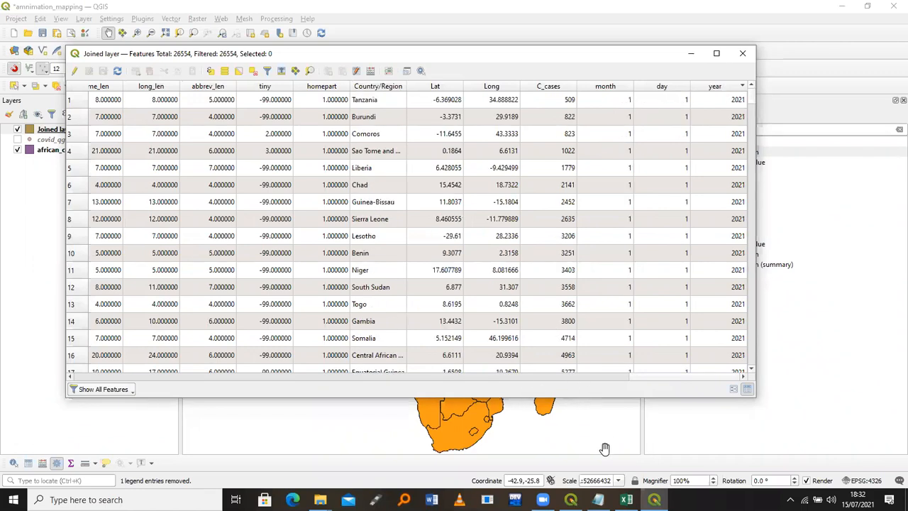
{"action": "key", "text": "alt+Tab"}
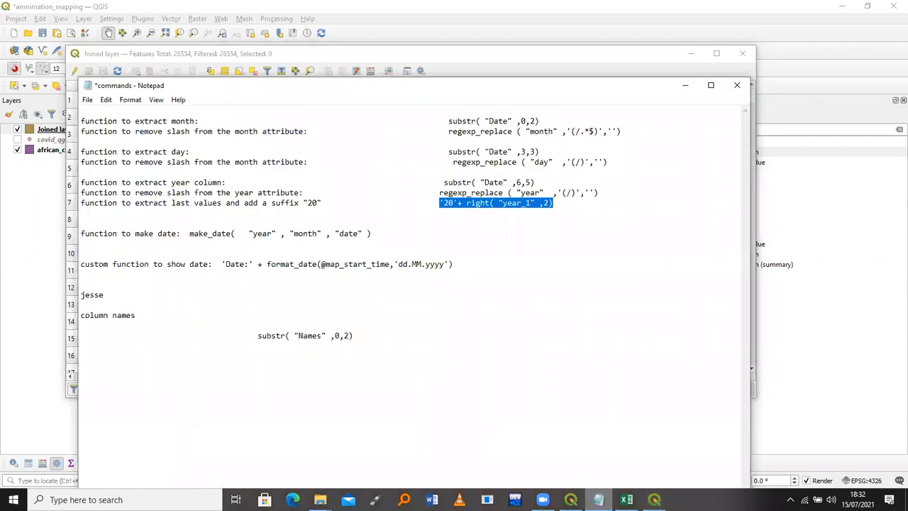
{"action": "key", "text": "alt+Tab"}
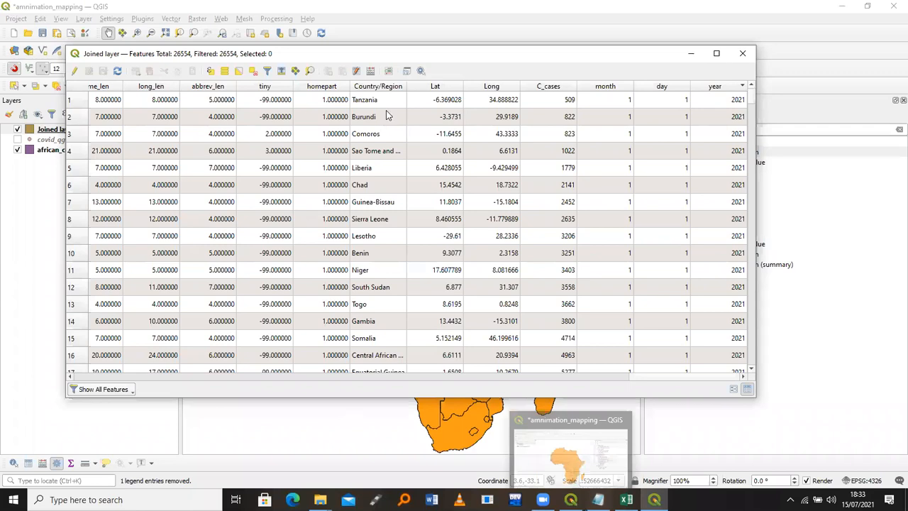
In the Field Calculator, create a new Date-type output field named data_date
{"action": "left_click", "coordinate": [370, 71]}
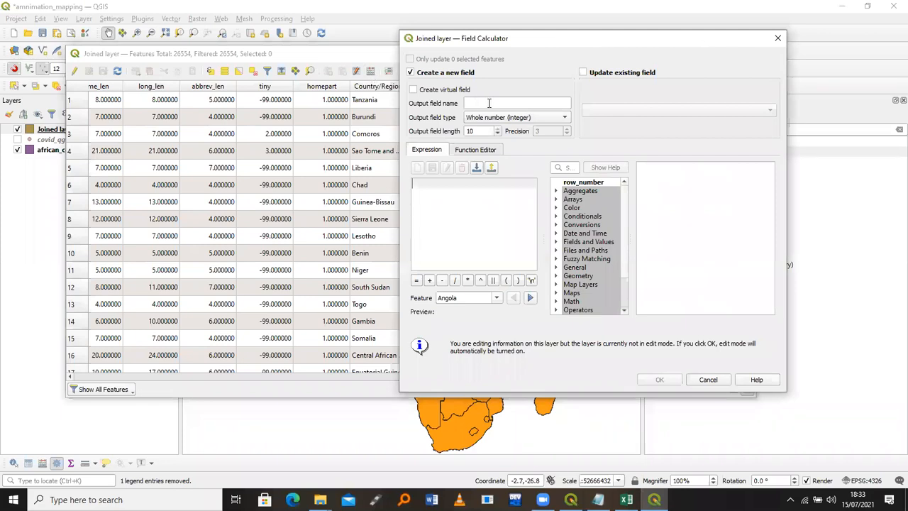
{"action": "left_click", "coordinate": [489, 103]}
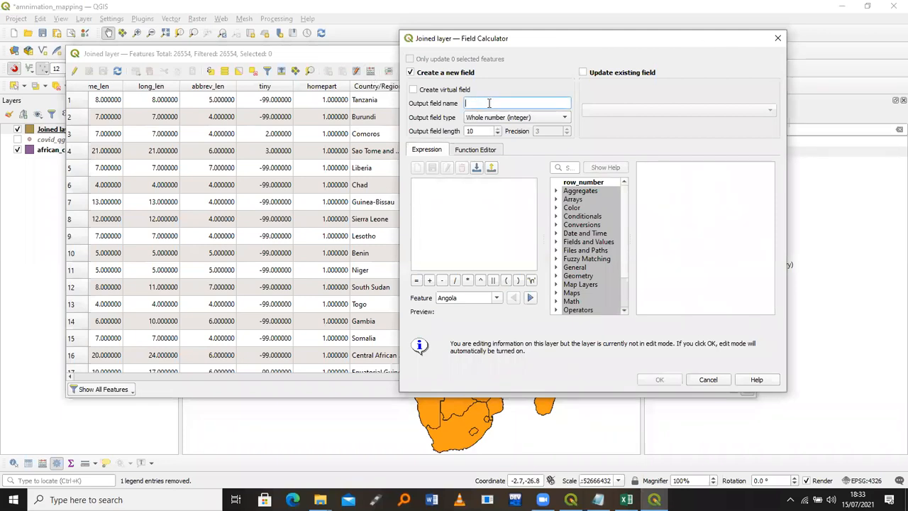
{"action": "type", "text": "data)"}
{"action": "key", "text": "BackSpace"}
{"action": "type", "text": "_date"}
{"action": "left_click", "coordinate": [497, 119]}
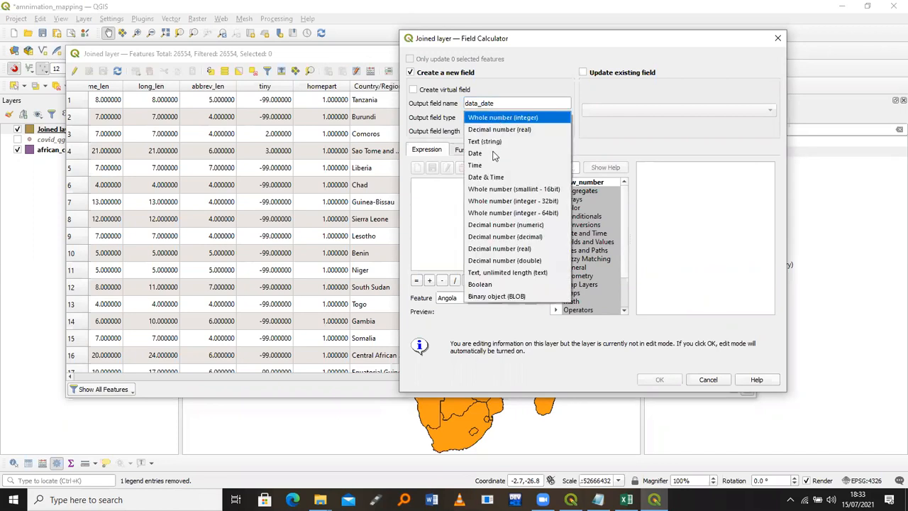
{"action": "left_click", "coordinate": [494, 154]}
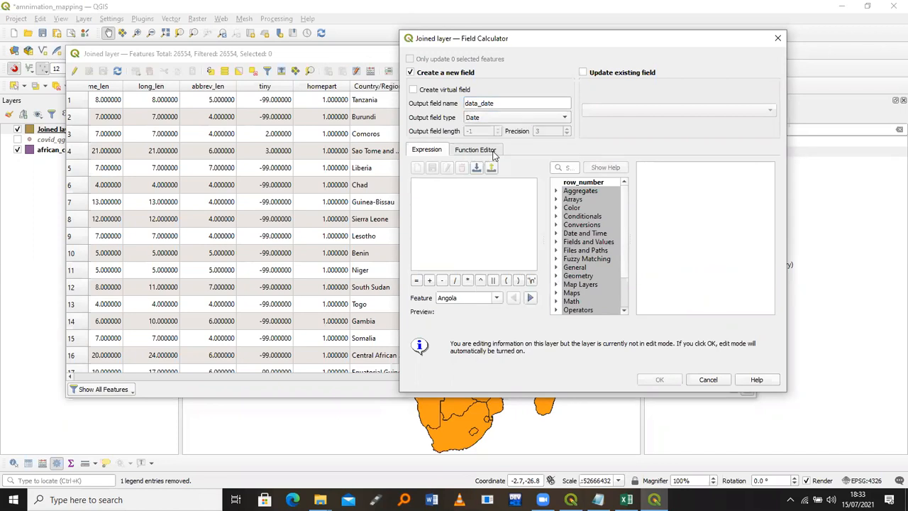
Start the field expression with the make_date function
{"action": "left_click", "coordinate": [451, 197]}
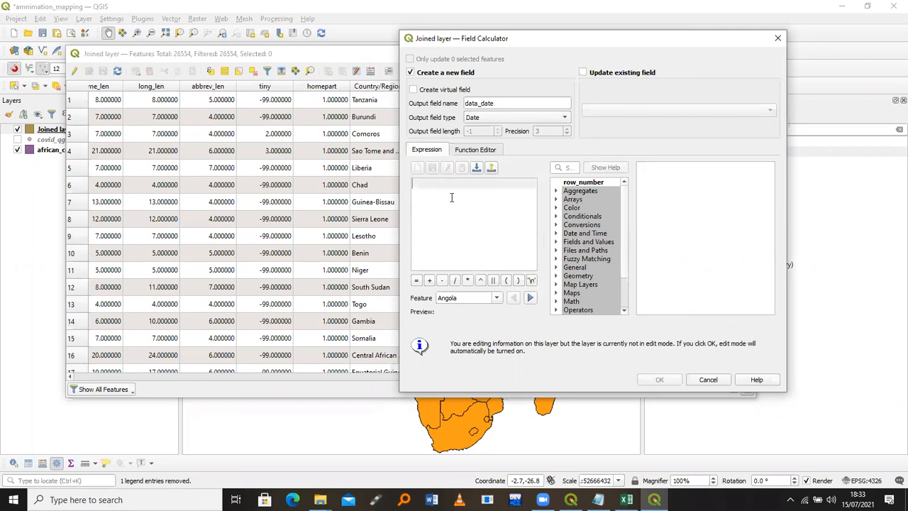
{"action": "type", "text": "mak"}
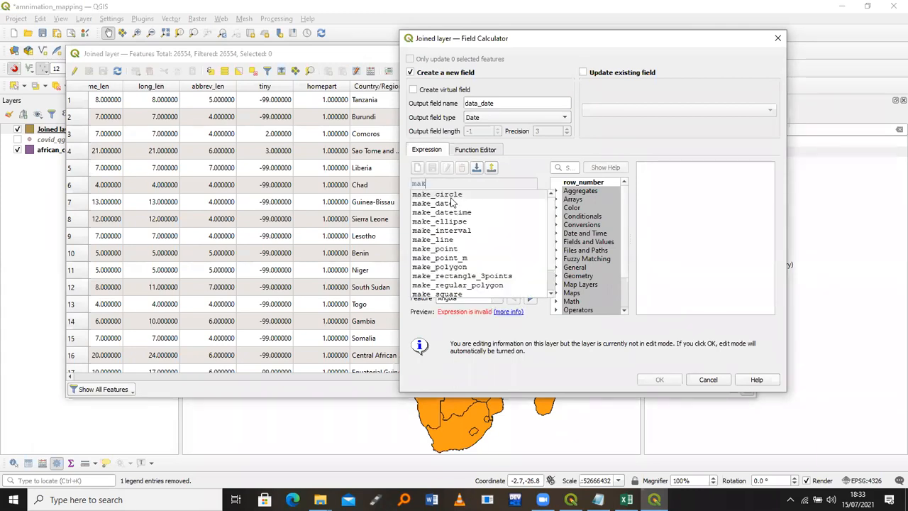
{"action": "type", "text": "e_datw"}
{"action": "key", "text": "BackSpace"}
{"action": "type", "text": "e"}
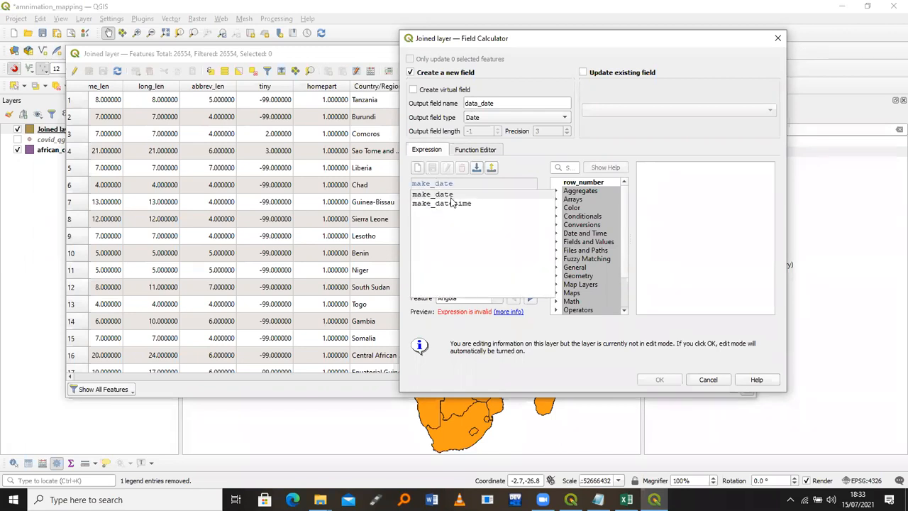
{"action": "double_click", "coordinate": [451, 197]}
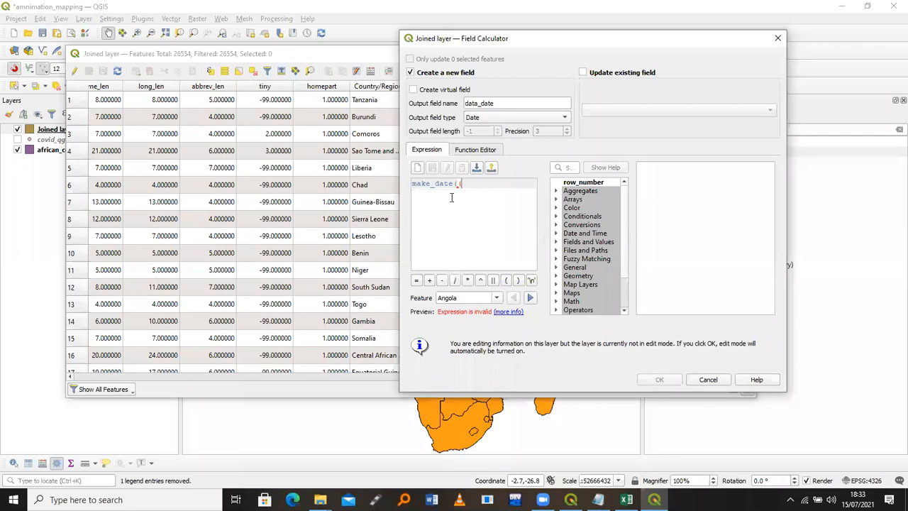
Fill make_date with the year, month and day fields, previewing 2020-01-22
{"action": "left_click", "coordinate": [556, 242]}
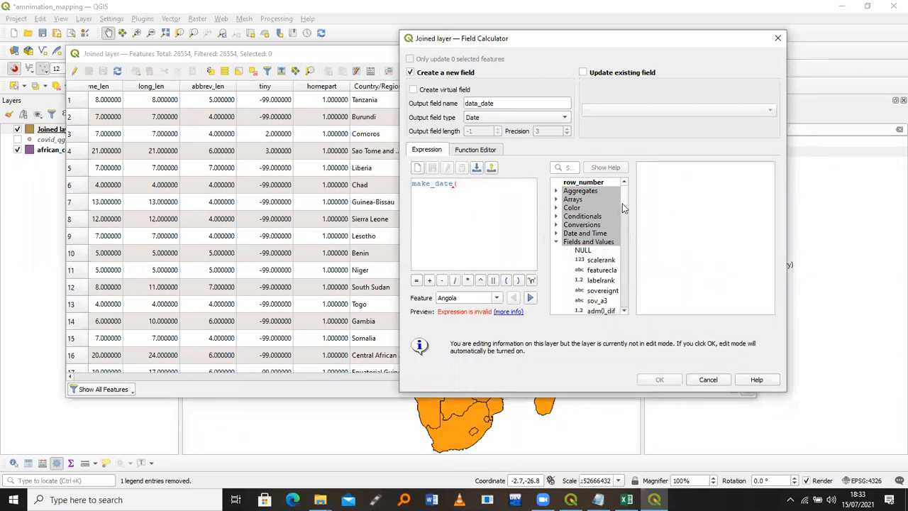
{"action": "scroll", "coordinate": [620, 248], "scroll_direction": "down", "scroll_amount": 1}
{"action": "scroll", "coordinate": [620, 266], "scroll_direction": "down", "scroll_amount": 5}
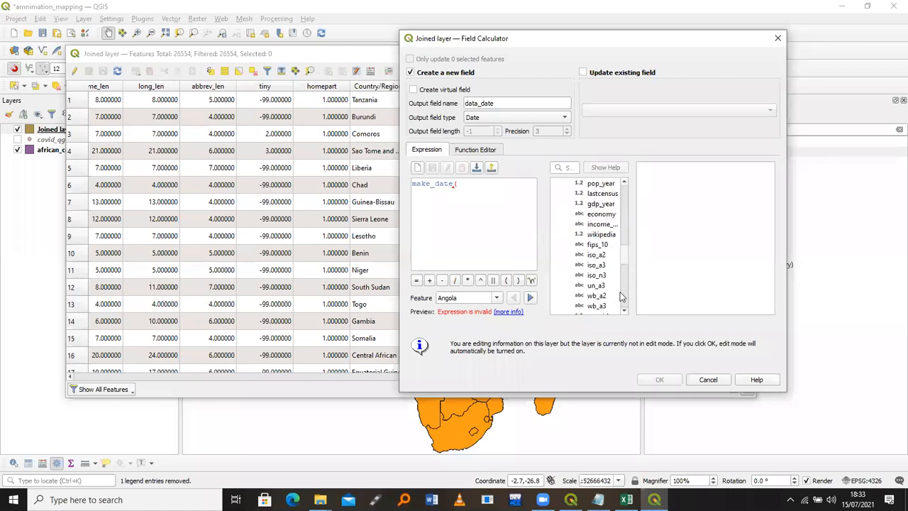
{"action": "scroll", "coordinate": [619, 294], "scroll_direction": "down", "scroll_amount": 5}
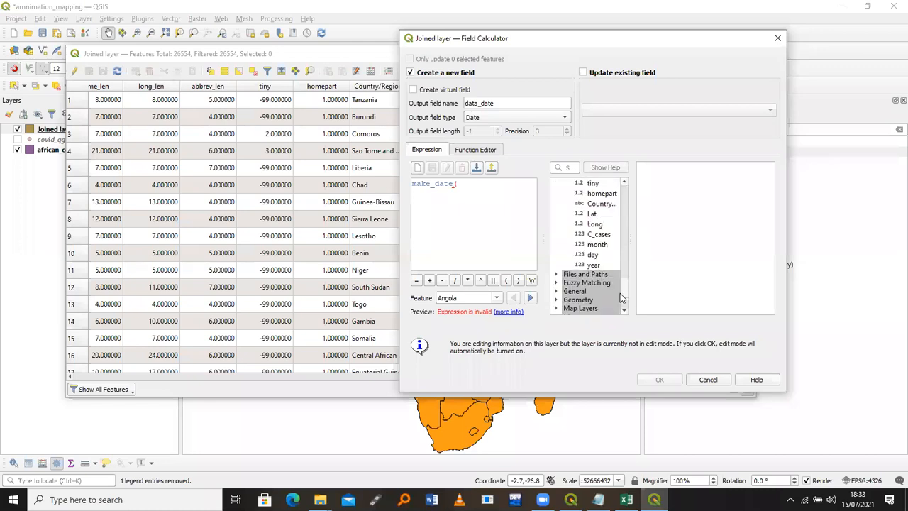
{"action": "double_click", "coordinate": [594, 265]}
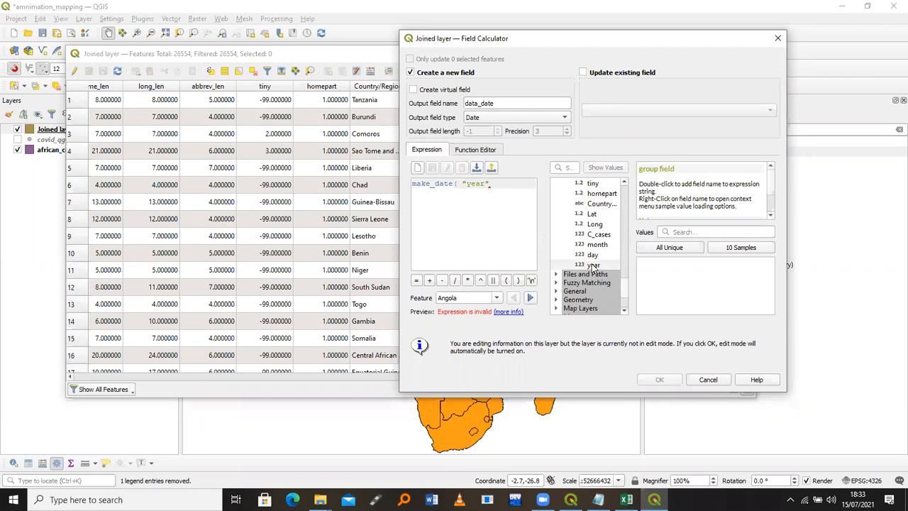
{"action": "type", "text": ","}
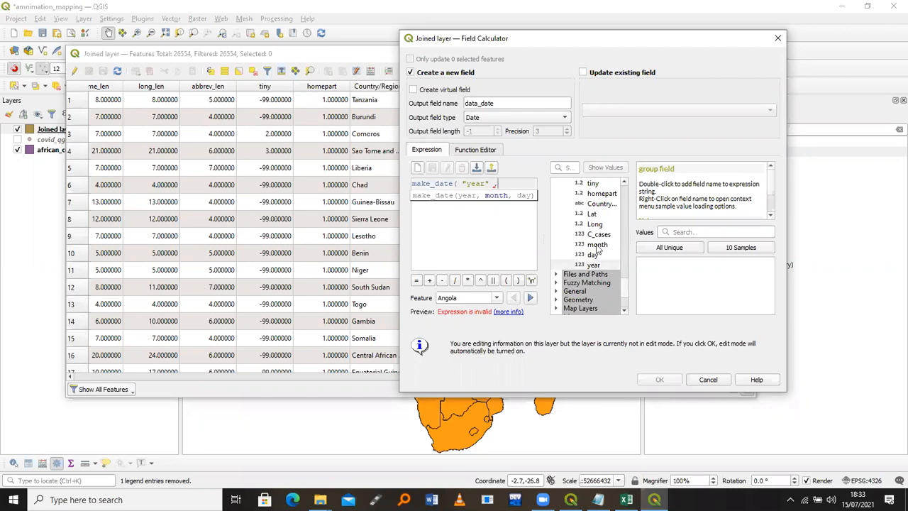
{"action": "left_click", "coordinate": [597, 245]}
{"action": "double_click", "coordinate": [597, 245]}
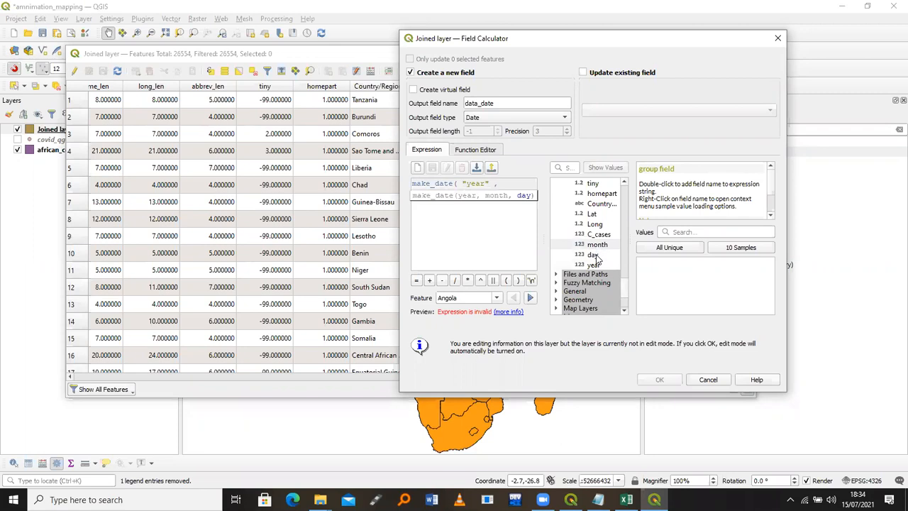
{"action": "double_click", "coordinate": [593, 256]}
{"action": "type", "text": ")"}
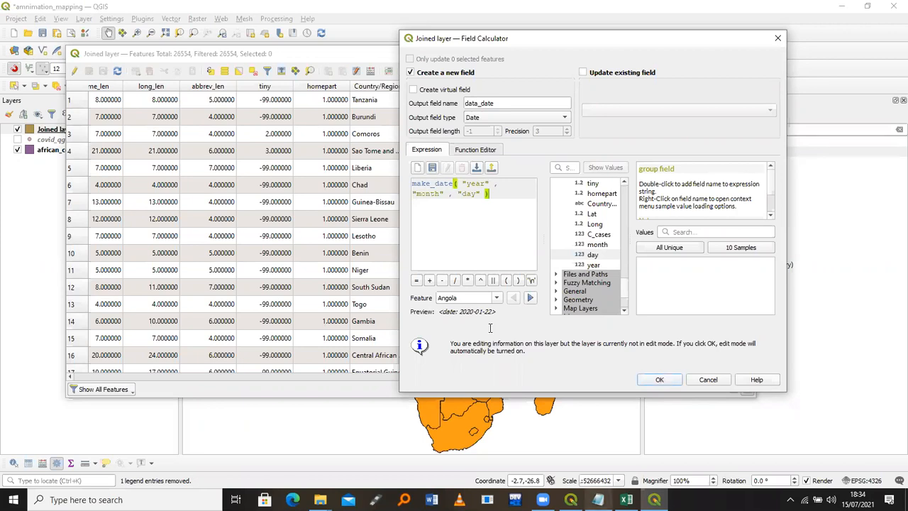
{"action": "key", "text": "alt+Tab"}
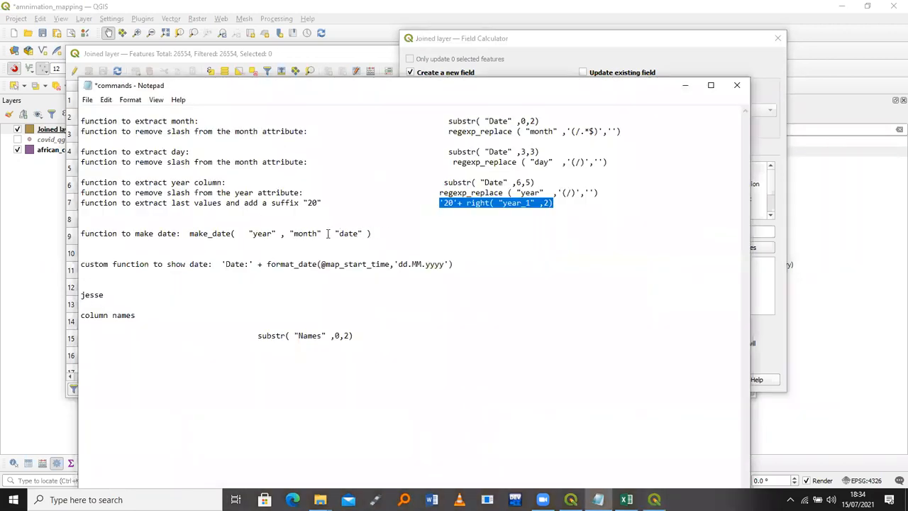
Replace the expression with the make_date command copied from the Notepad notes
{"action": "left_click_drag", "start_coordinate": [376, 233], "coordinate": [322, 233]}
{"action": "left_click_drag", "start_coordinate": [201, 236], "coordinate": [191, 236]}
{"action": "key", "text": "ctrl+c"}
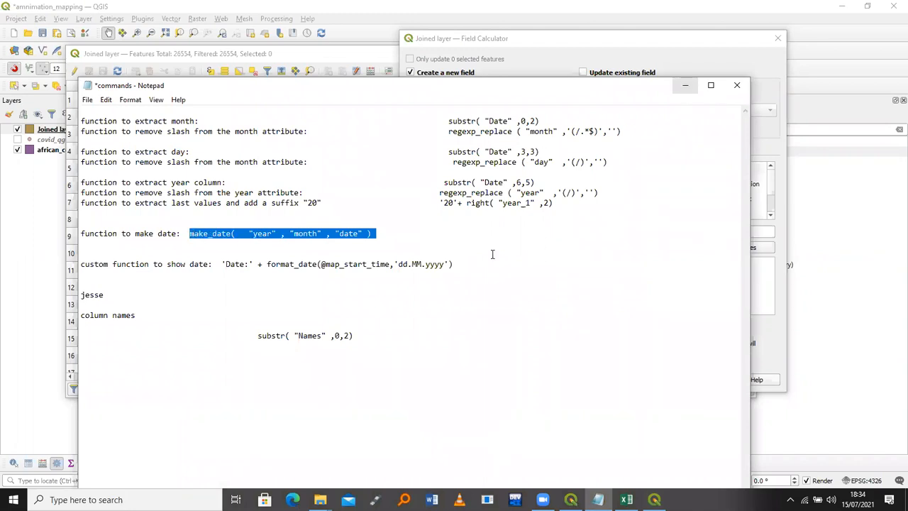
{"action": "key", "text": "alt+Tab"}
{"action": "key", "text": "ctrl+a"}
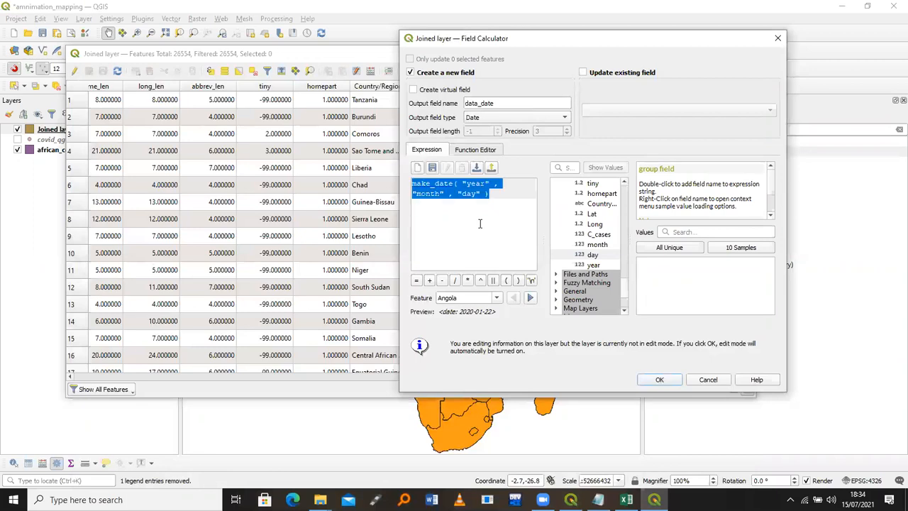
{"action": "key", "text": "ctrl+v"}
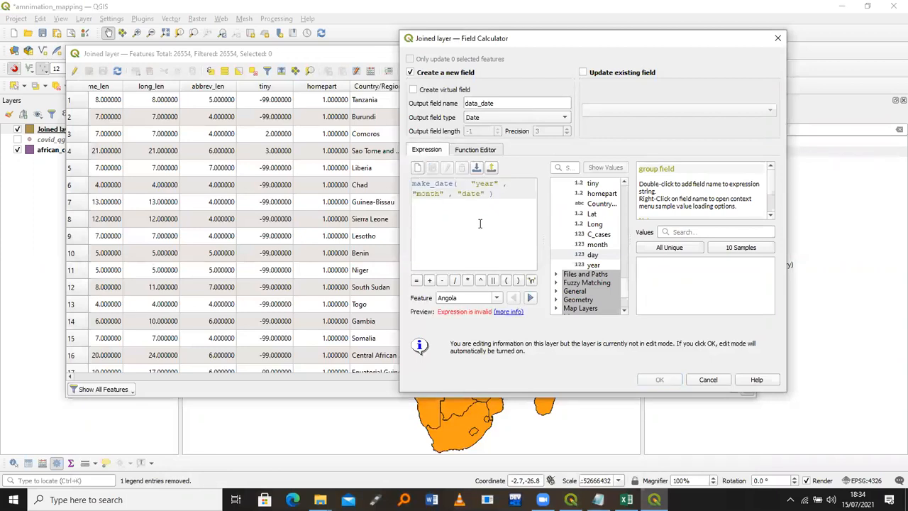
{"action": "key", "text": "ctrl+z"}
{"action": "key", "text": "ctrl+v"}
Change the third argument from "date" to "day" and create the data_date field
{"action": "mouse_move", "coordinate": [500, 256]}
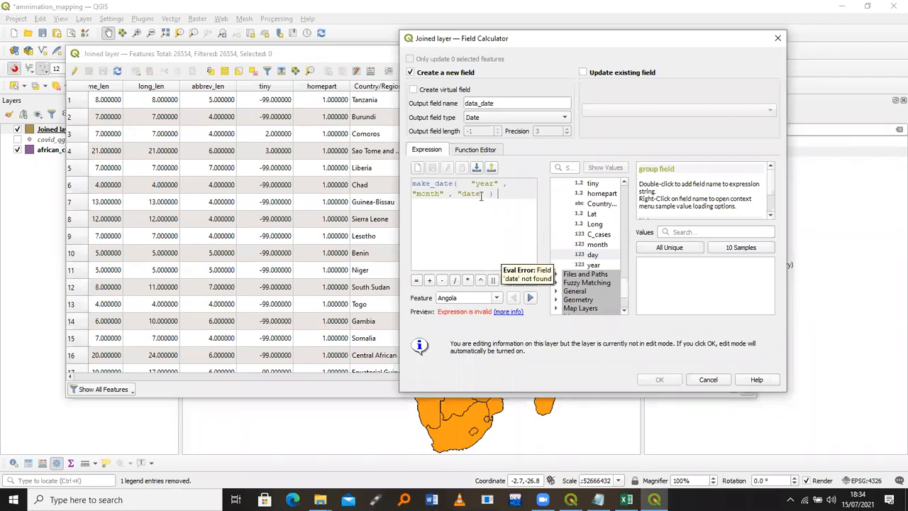
{"action": "left_click_drag", "start_coordinate": [479, 194], "coordinate": [471, 194]}
{"action": "key", "text": "BackSpace"}
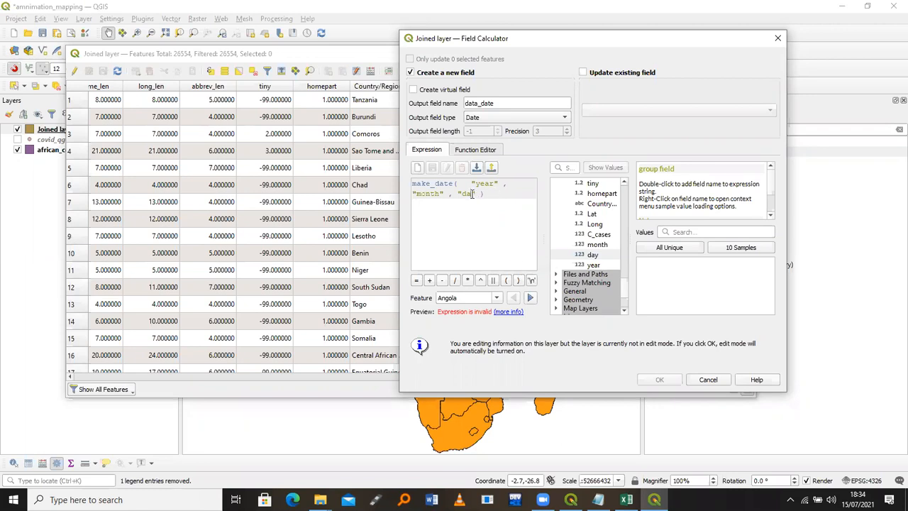
{"action": "type", "text": "y"}
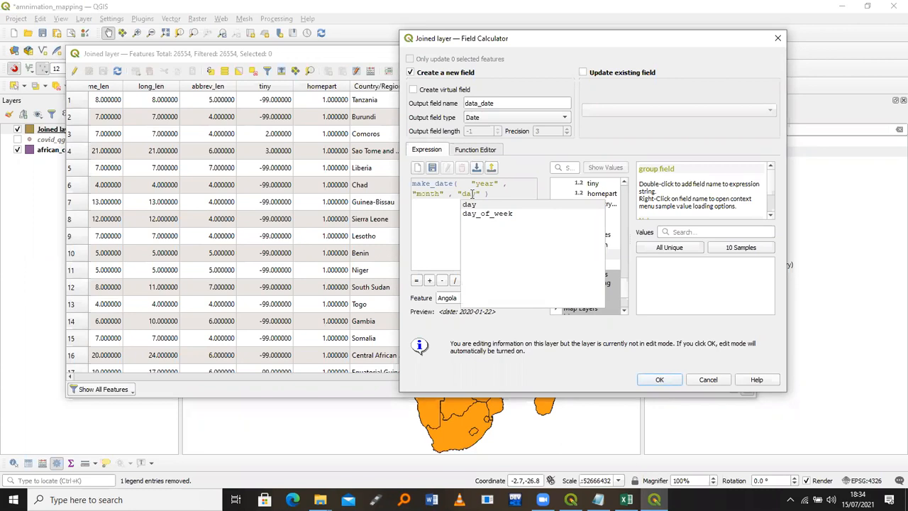
{"action": "left_click", "coordinate": [441, 222]}
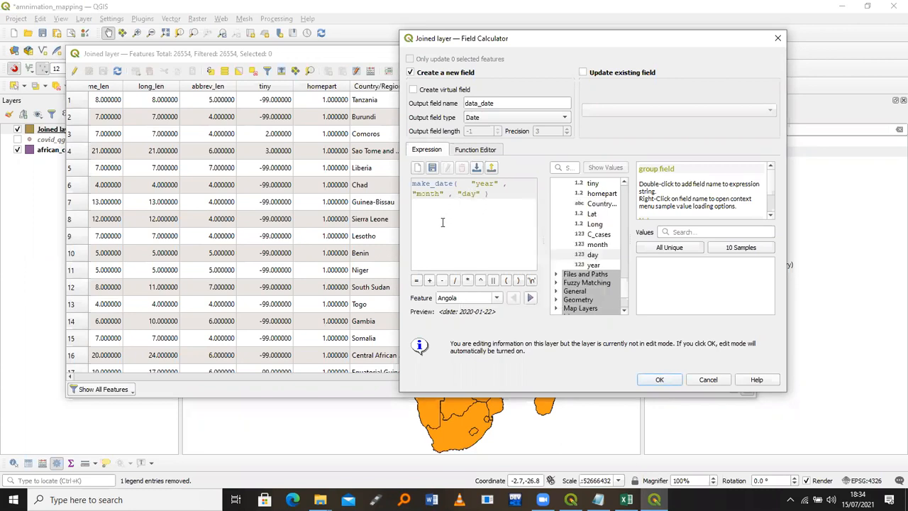
{"action": "left_click", "coordinate": [658, 380]}
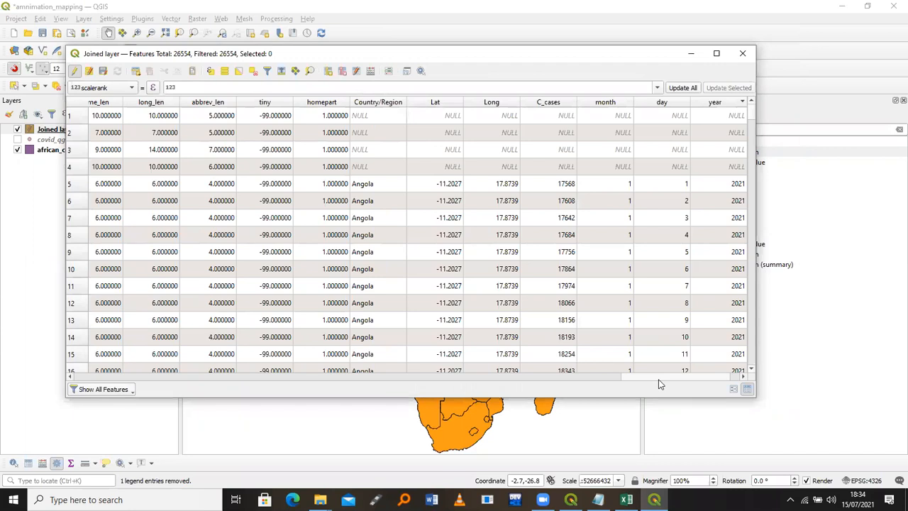
Sort by data_date with the latest dates first, save the edits and close the table
{"action": "left_click_drag", "start_coordinate": [678, 376], "coordinate": [694, 376]}
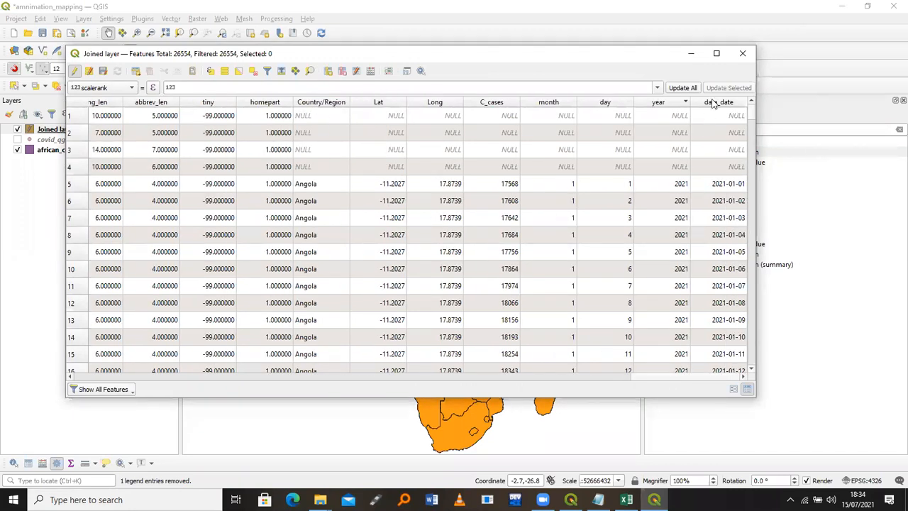
{"action": "left_click", "coordinate": [723, 103]}
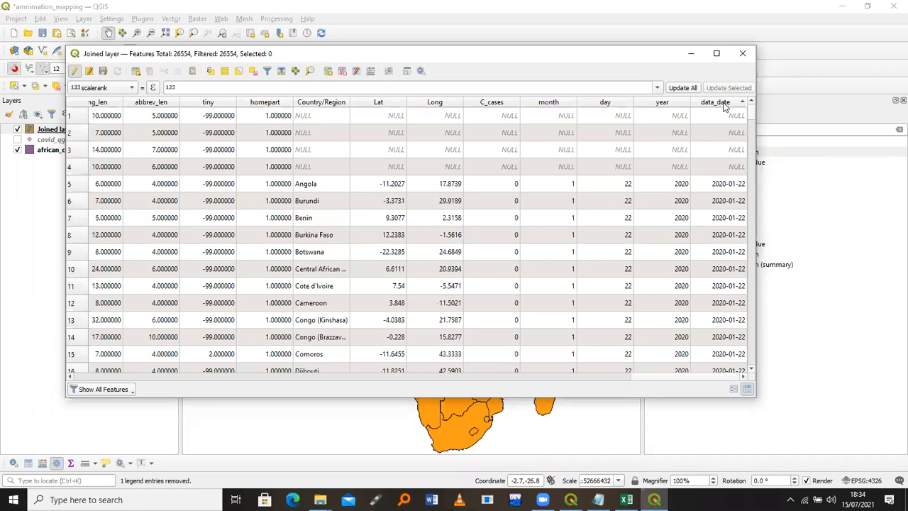
{"action": "left_click", "coordinate": [719, 104]}
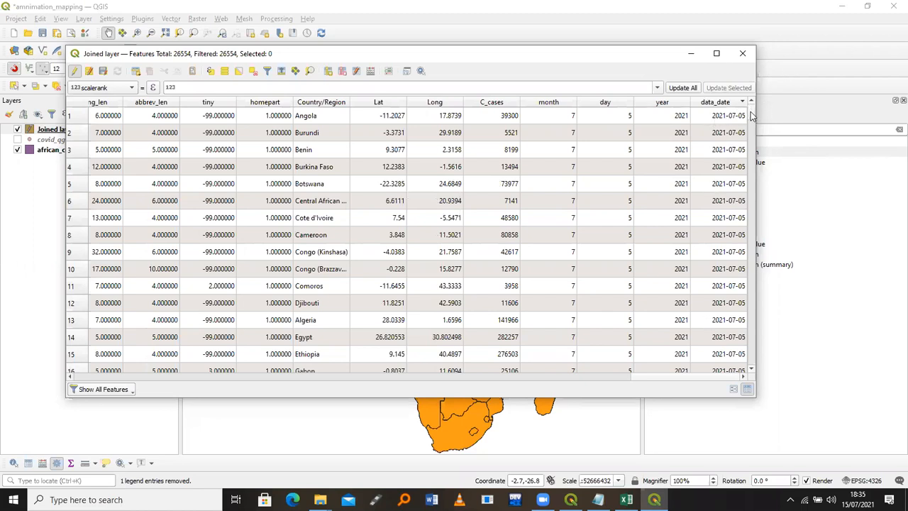
{"action": "left_click_drag", "start_coordinate": [753, 114], "coordinate": [752, 136]}
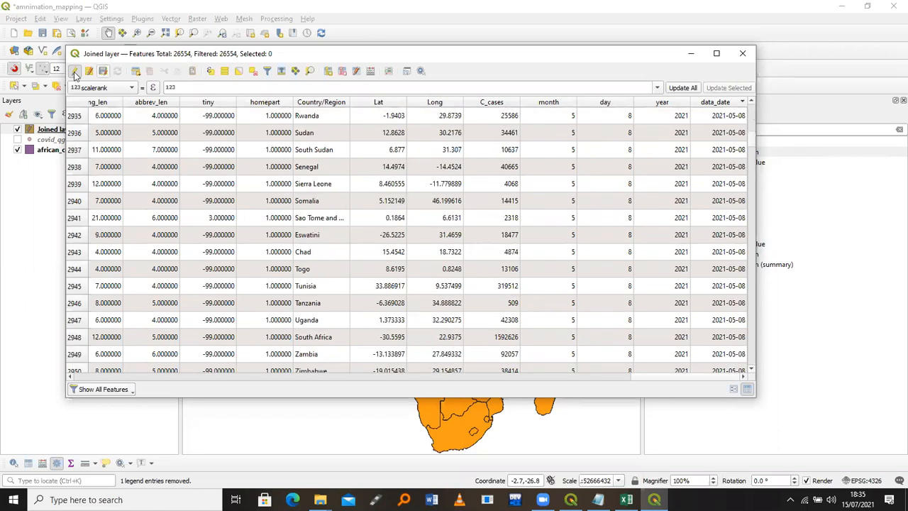
{"action": "left_click", "coordinate": [103, 74]}
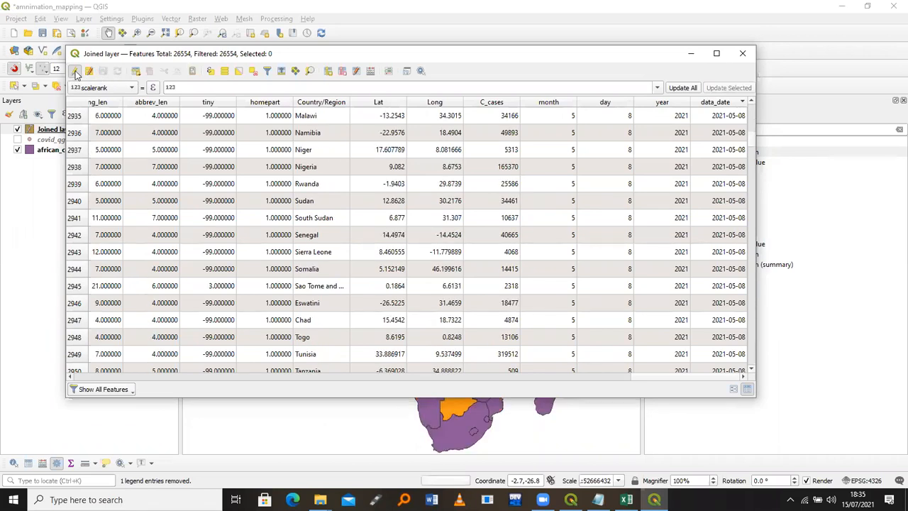
{"action": "left_click", "coordinate": [742, 54]}
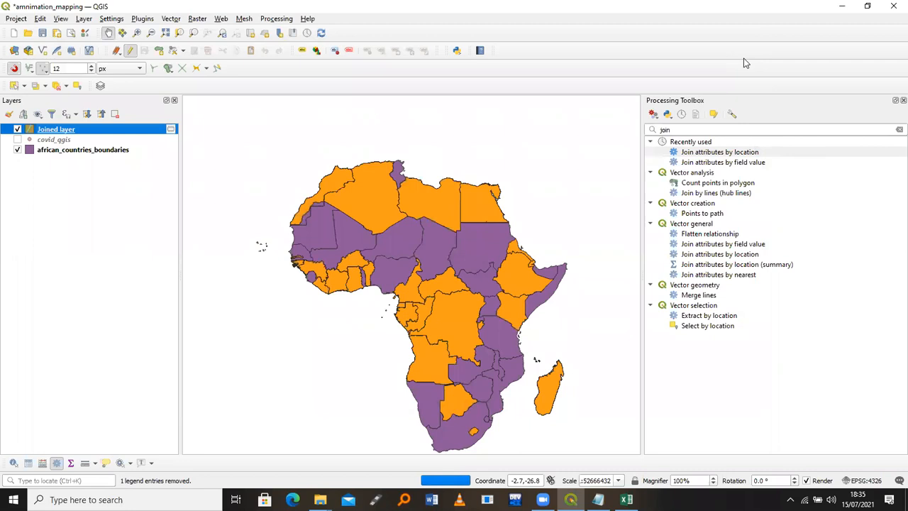
Hide african_countries_boundaries so only the orange Joined layer shows, then bring up the Joined layer's menu
{"action": "left_click", "coordinate": [18, 151]}
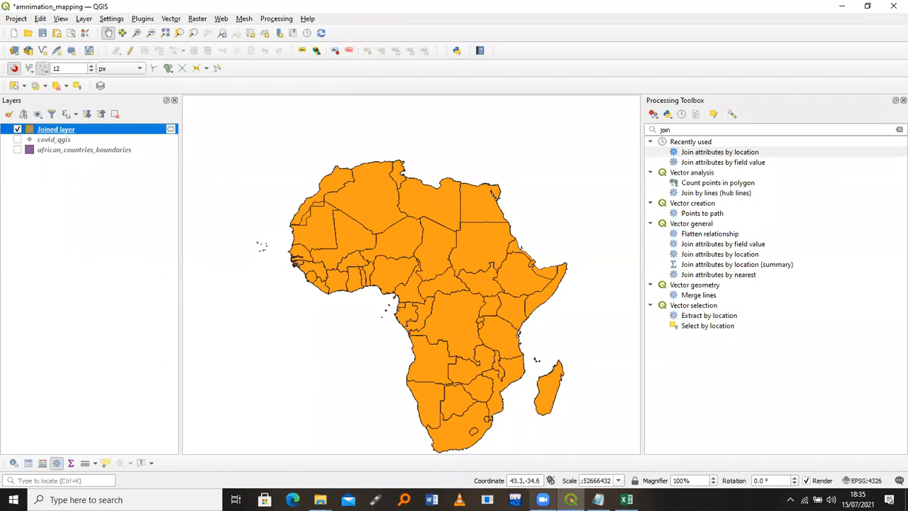
{"action": "left_click", "coordinate": [544, 499]}
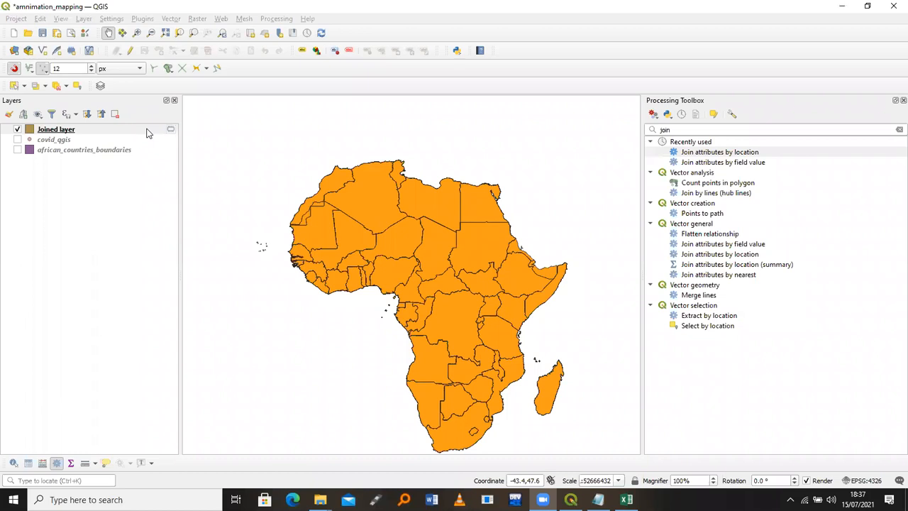
{"action": "right_click", "coordinate": [147, 132]}
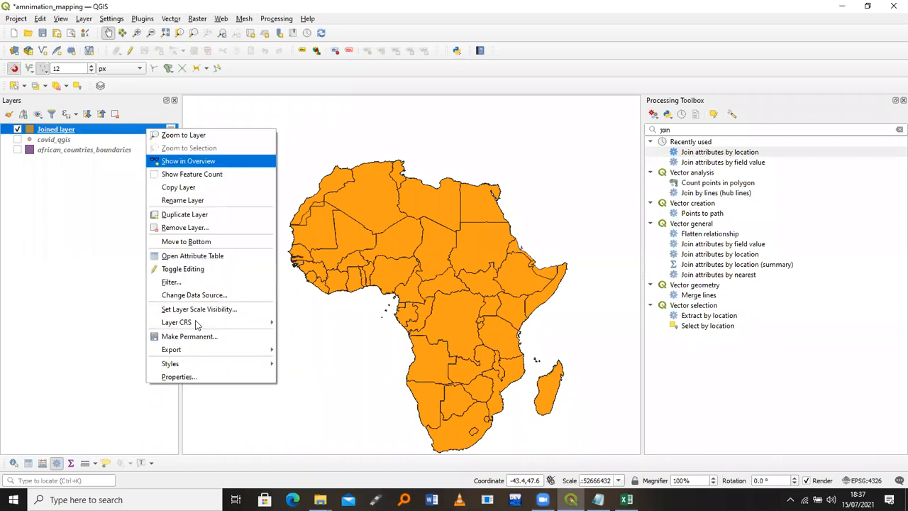
Give the Joined layer a Graduated symbology based on the C_cases field
{"action": "left_click", "coordinate": [199, 378]}
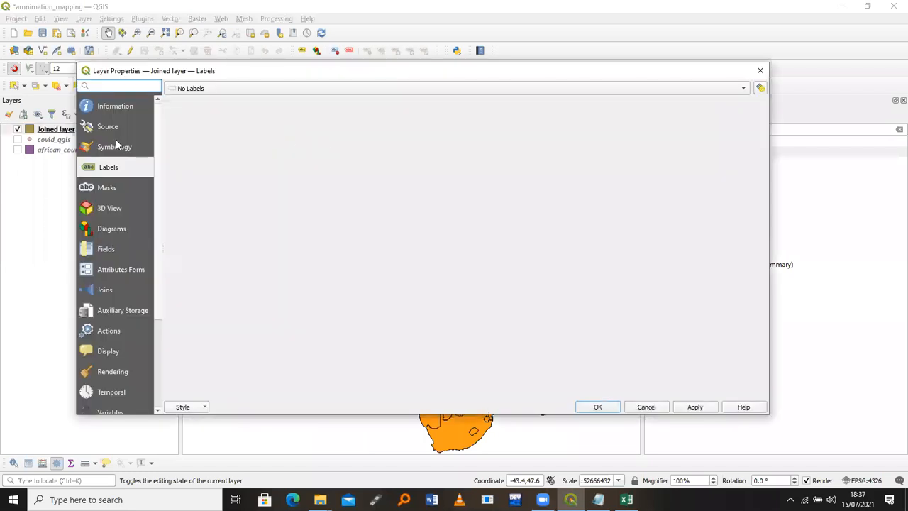
{"action": "left_click", "coordinate": [116, 147]}
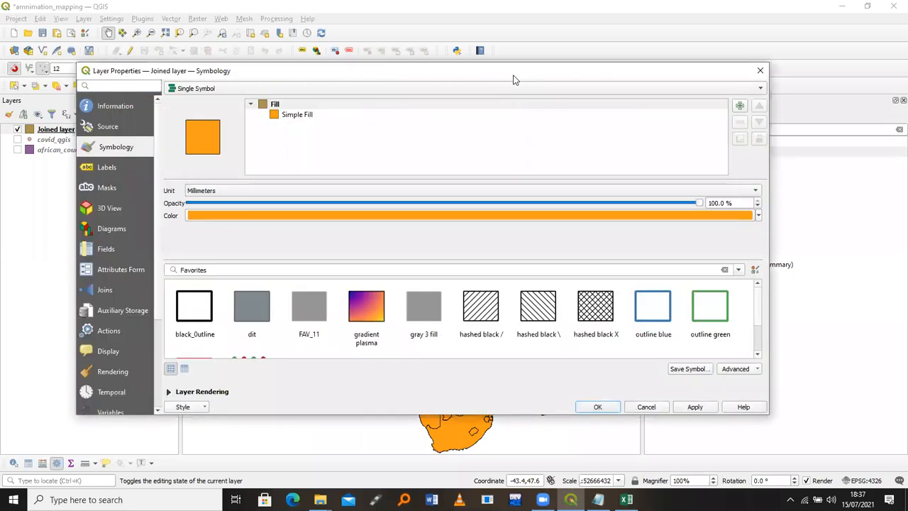
{"action": "left_click", "coordinate": [349, 90]}
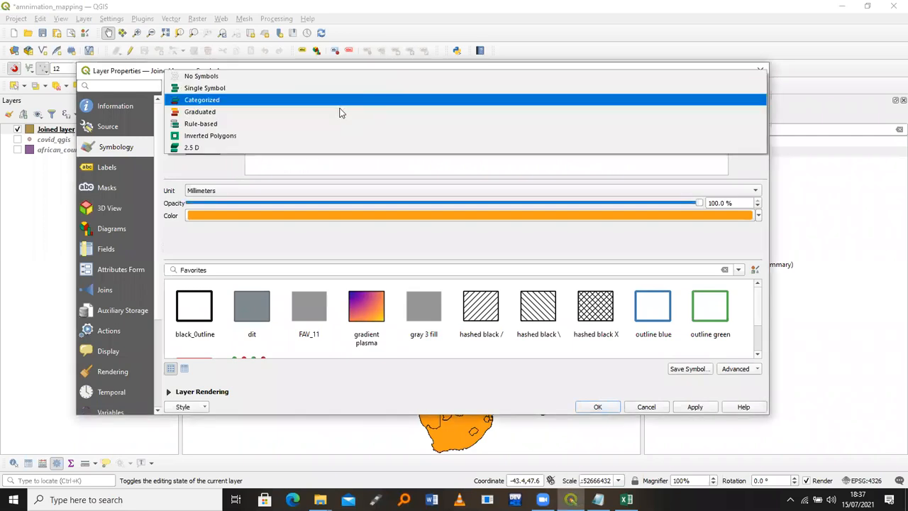
{"action": "left_click", "coordinate": [339, 112]}
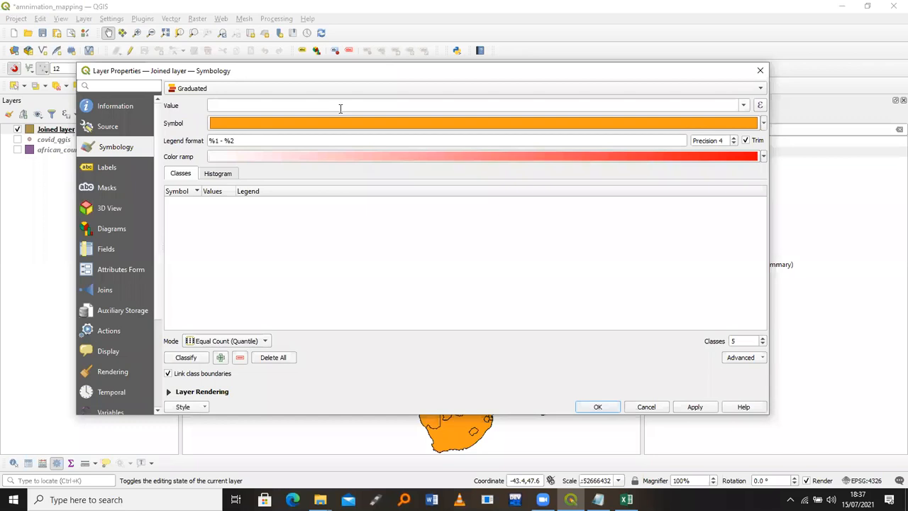
{"action": "left_click", "coordinate": [743, 107]}
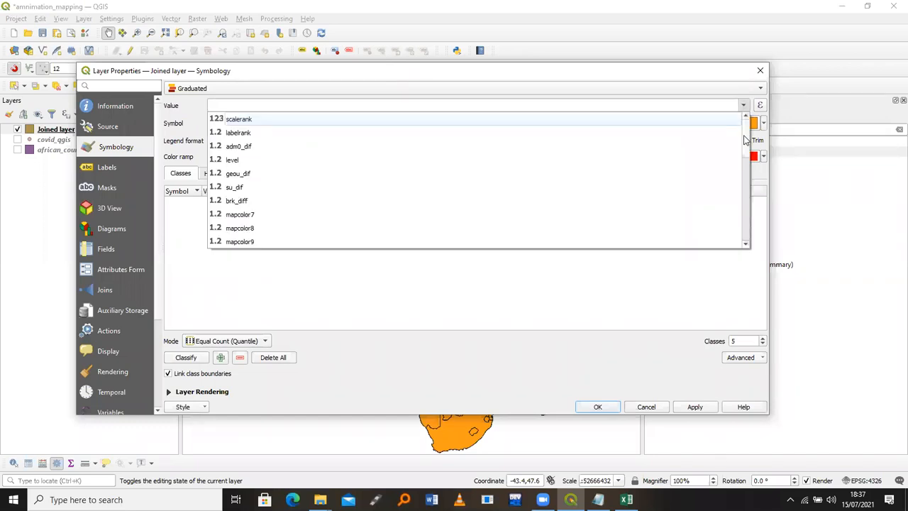
{"action": "scroll", "coordinate": [737, 223], "scroll_direction": "down", "scroll_amount": 5}
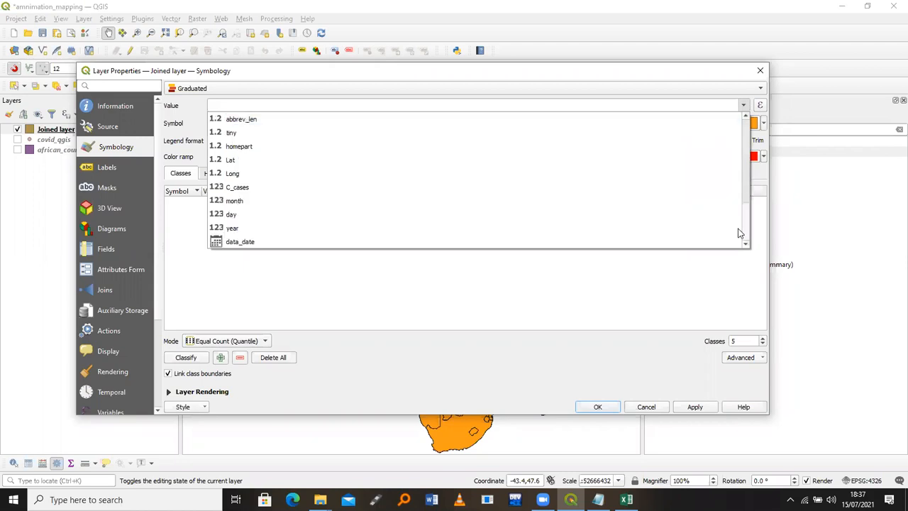
{"action": "left_click", "coordinate": [486, 188]}
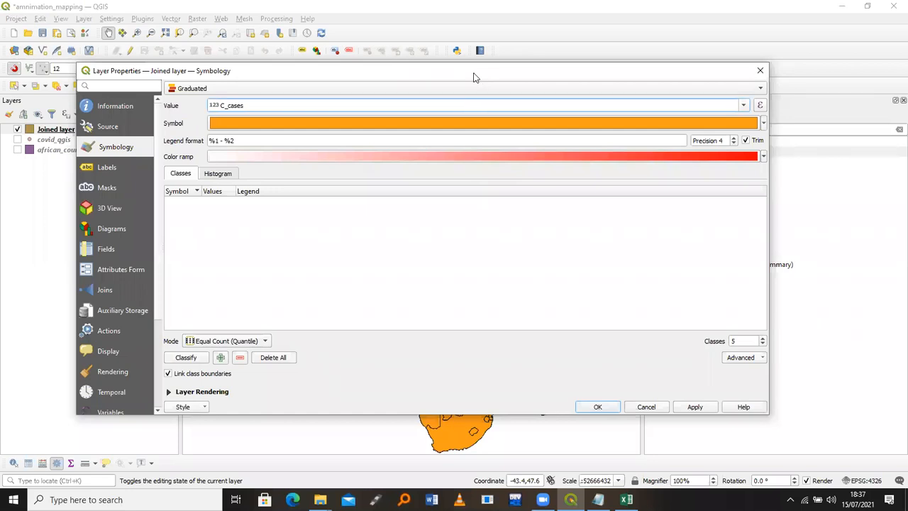
Classify into 7 Equal Count (Quantile) classes and apply them to the map
{"action": "left_click_drag", "start_coordinate": [475, 74], "coordinate": [438, 28]}
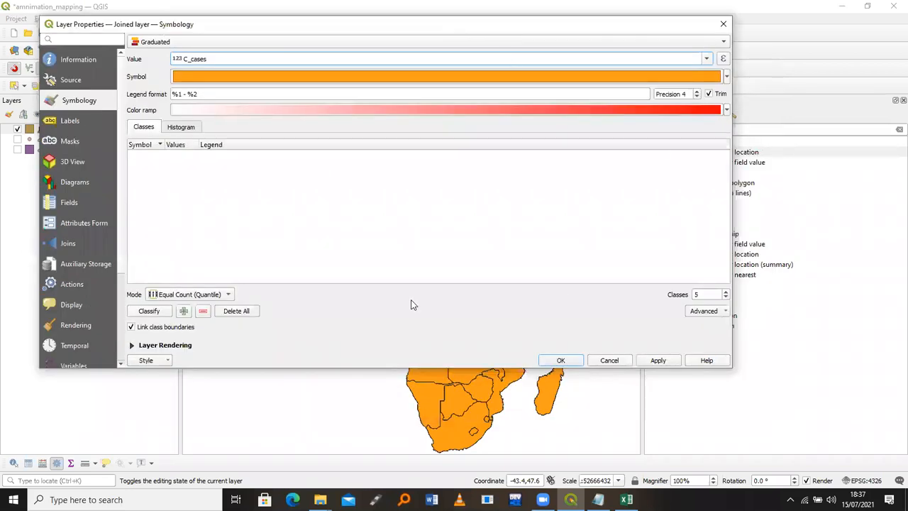
{"action": "left_click", "coordinate": [218, 297]}
{"action": "left_click", "coordinate": [195, 297]}
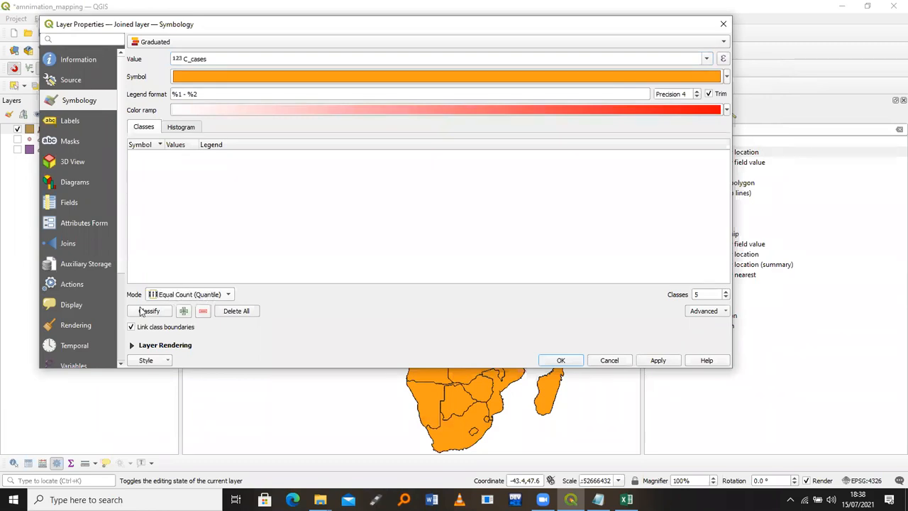
{"action": "left_click", "coordinate": [146, 312]}
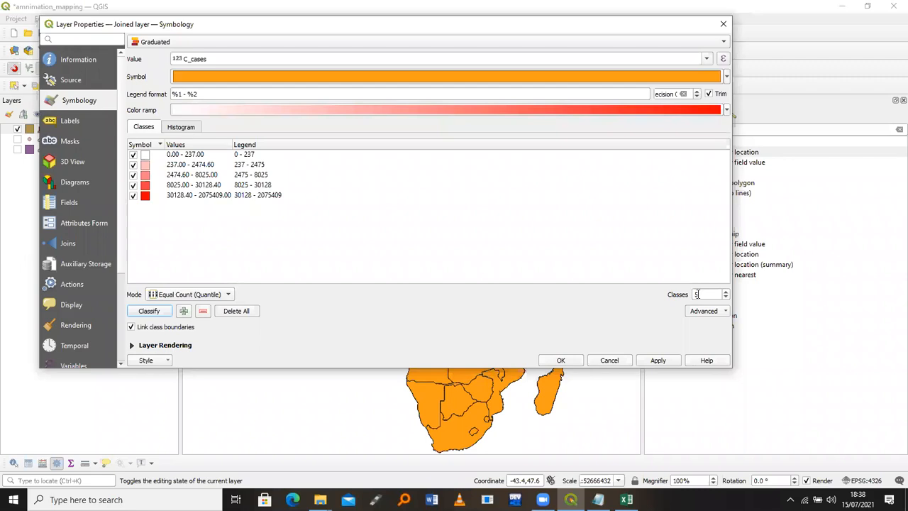
{"action": "left_click", "coordinate": [697, 294]}
{"action": "double_click", "coordinate": [697, 293]}
{"action": "type", "text": "7"}
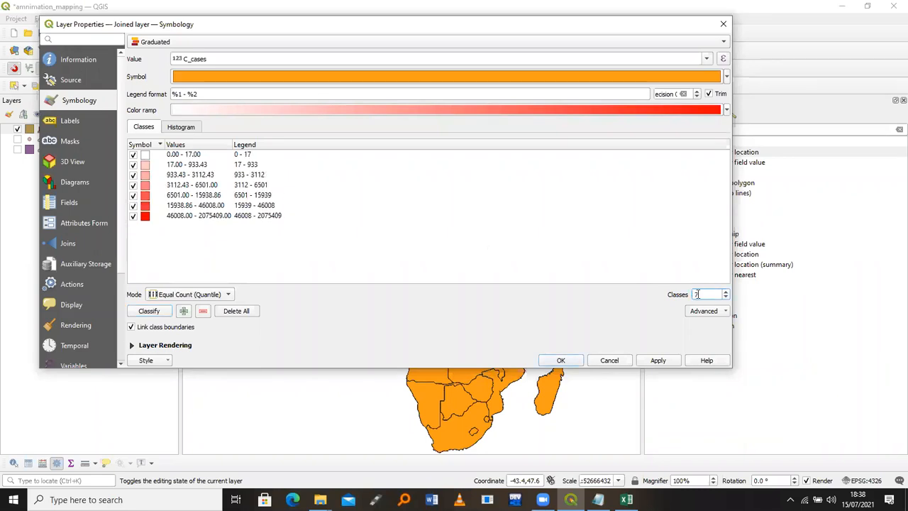
{"action": "left_click", "coordinate": [154, 313]}
{"action": "left_click", "coordinate": [656, 361]}
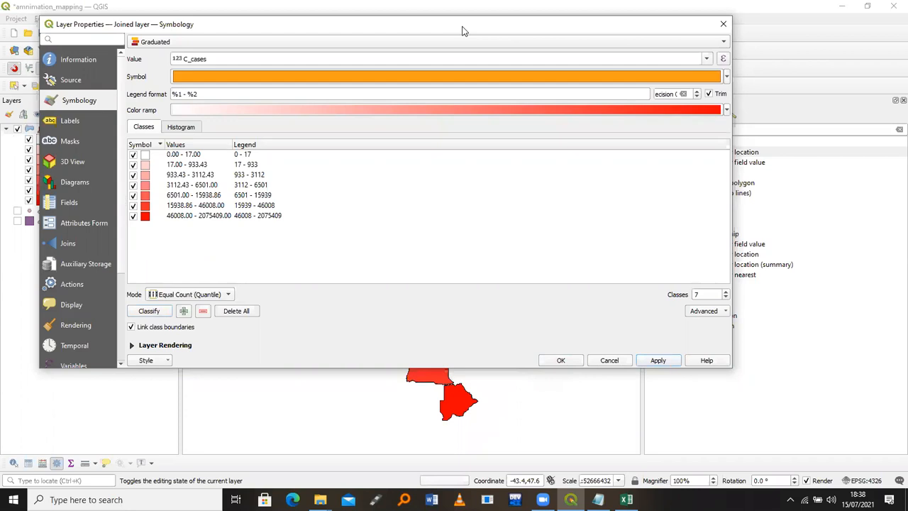
{"action": "left_click_drag", "start_coordinate": [462, 27], "coordinate": [451, 31]}
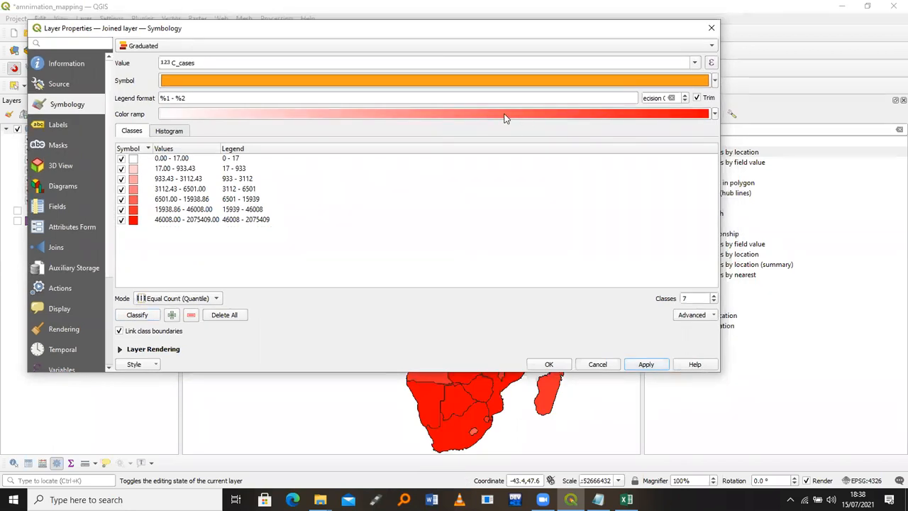
Colour the seven classes with the Spectral colour ramp and apply it
{"action": "left_click", "coordinate": [446, 115]}
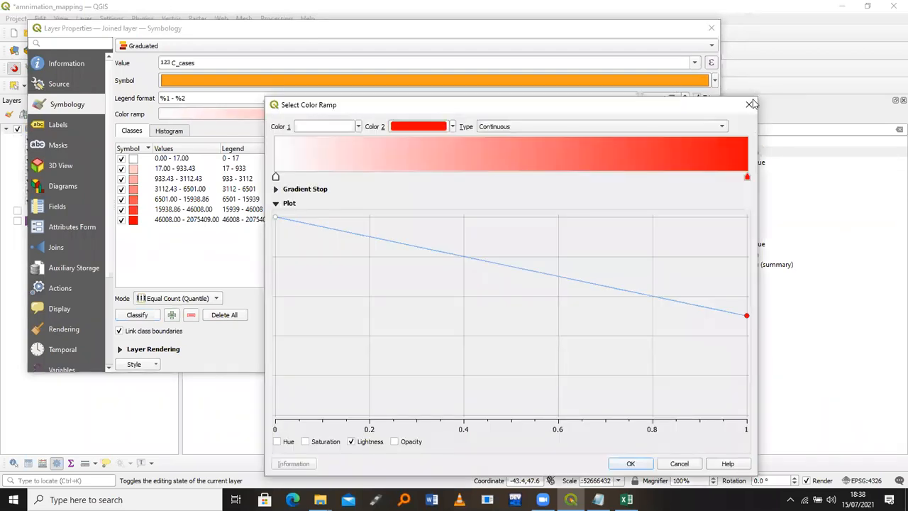
{"action": "key", "text": "Escape"}
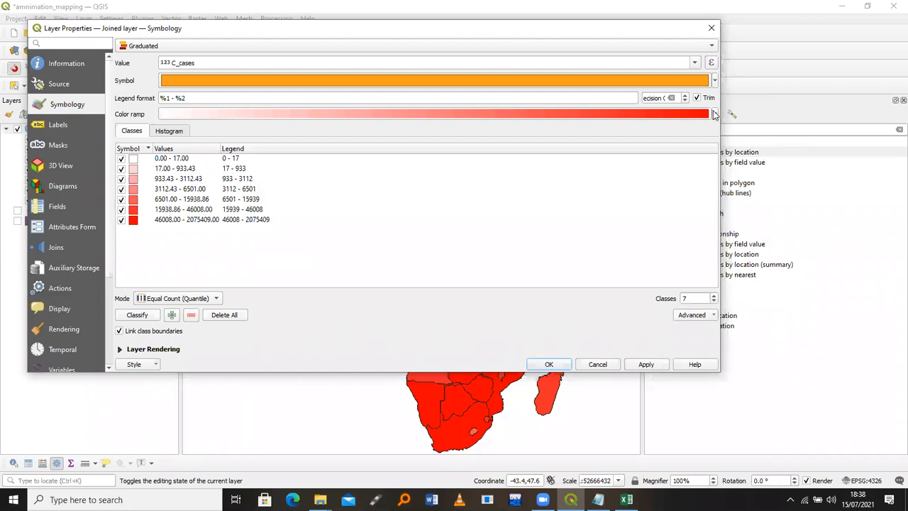
{"action": "left_click", "coordinate": [713, 114]}
{"action": "left_click", "coordinate": [714, 115]}
{"action": "left_click", "coordinate": [714, 115]}
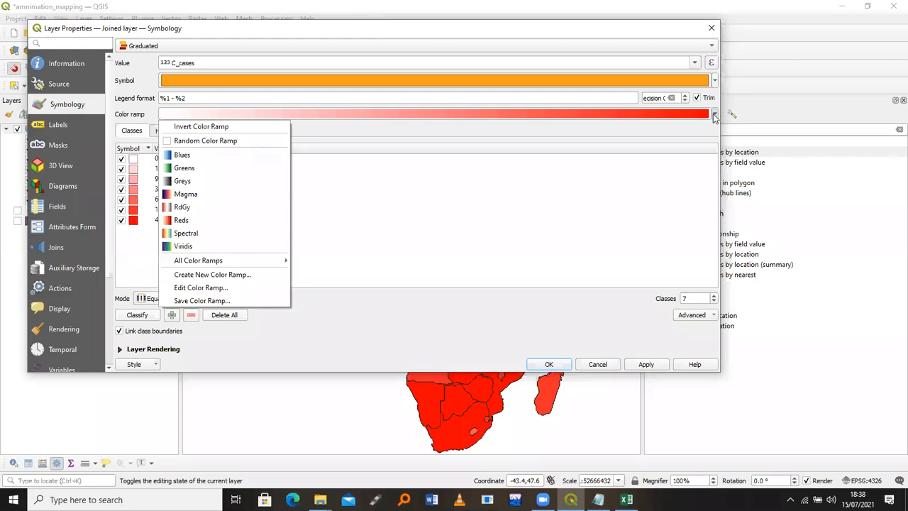
{"action": "left_click", "coordinate": [714, 114]}
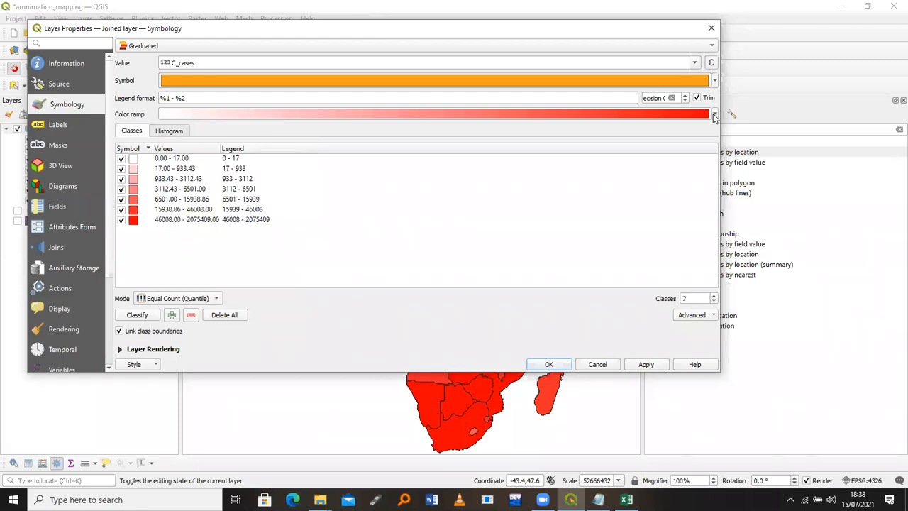
{"action": "left_click", "coordinate": [714, 114]}
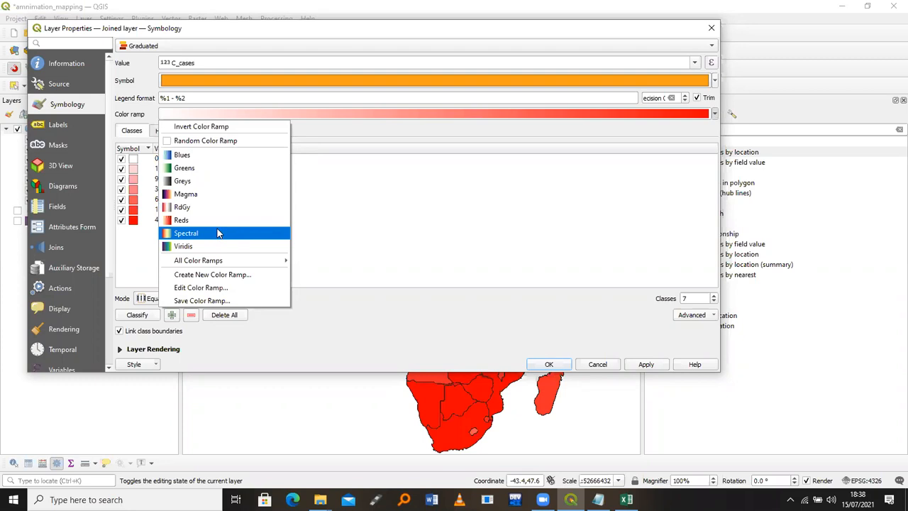
{"action": "mouse_move", "coordinate": [227, 264]}
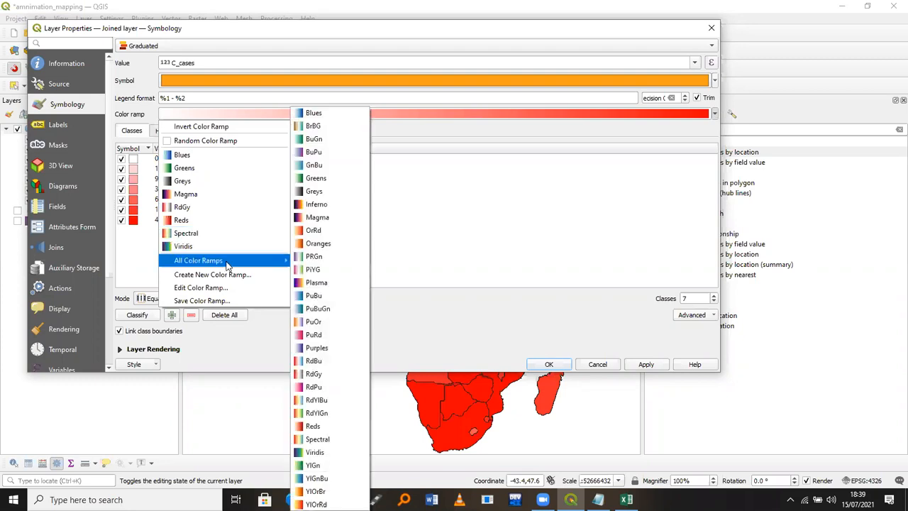
{"action": "left_click", "coordinate": [332, 442]}
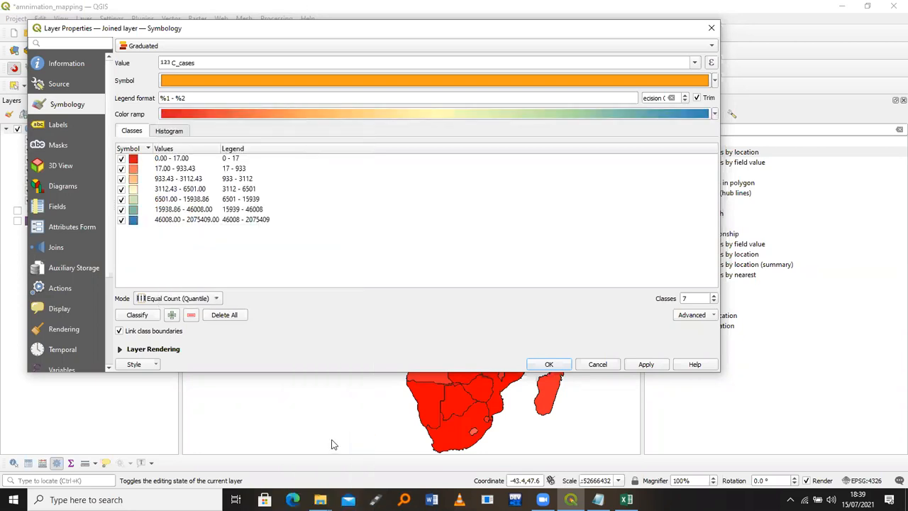
{"action": "left_click", "coordinate": [645, 365]}
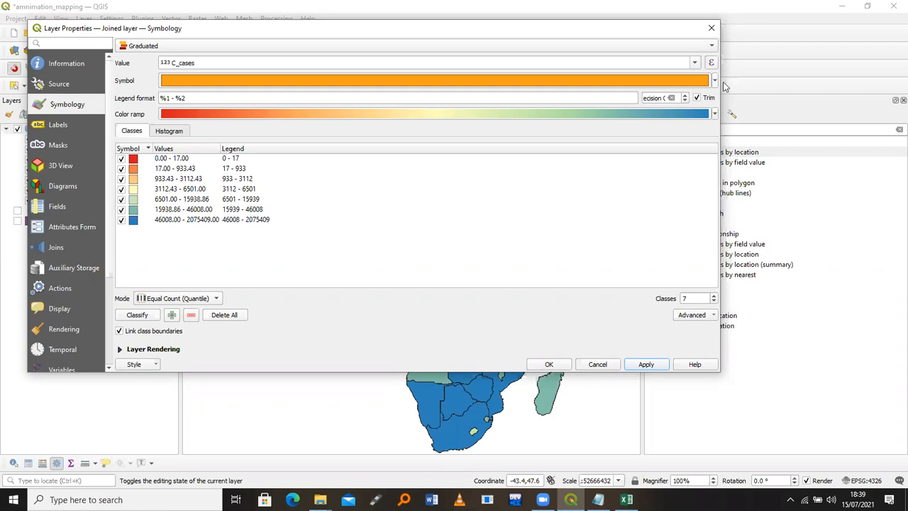
Invert the Spectral ramp so lowest values are blue and highest red, then check the map
{"action": "left_click", "coordinate": [714, 114]}
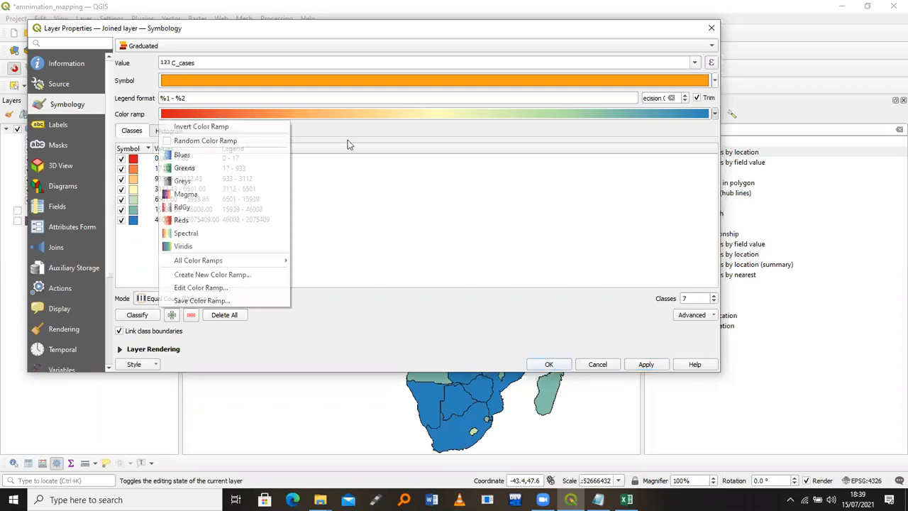
{"action": "left_click", "coordinate": [222, 127]}
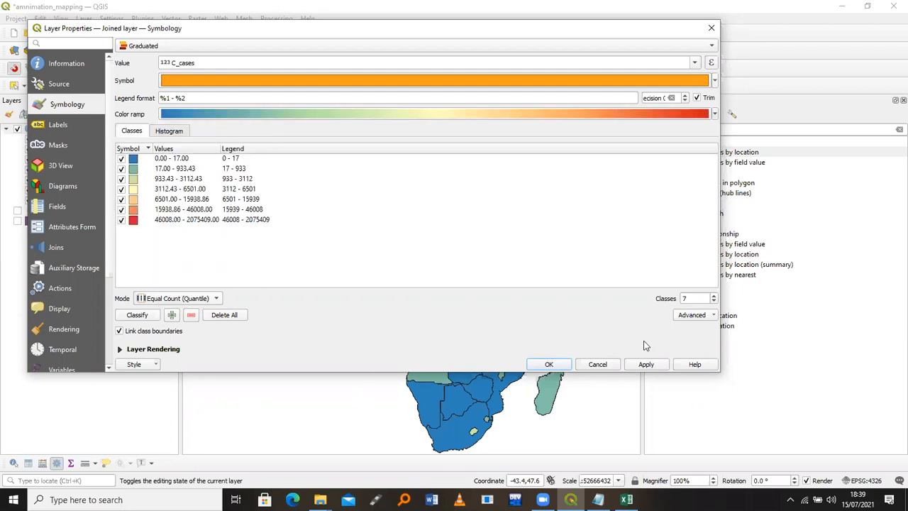
{"action": "left_click", "coordinate": [647, 365]}
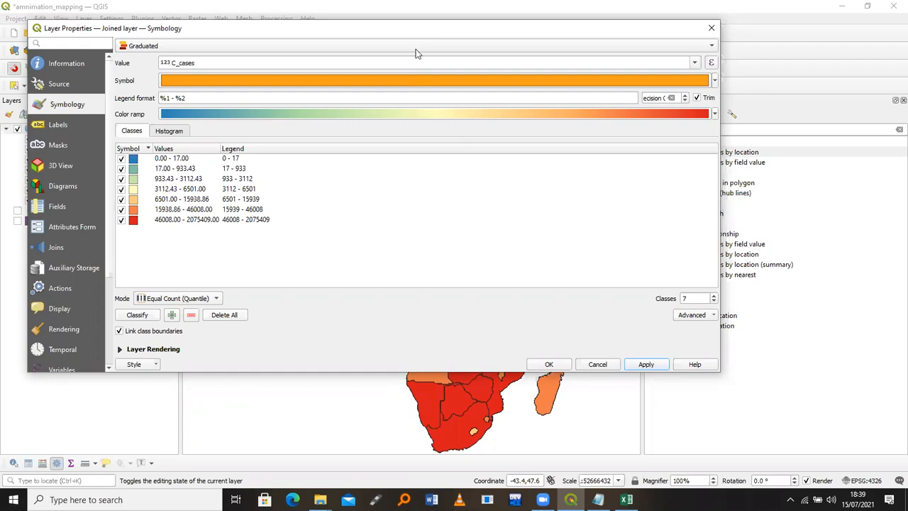
{"action": "left_click_drag", "start_coordinate": [415, 32], "coordinate": [420, 59]}
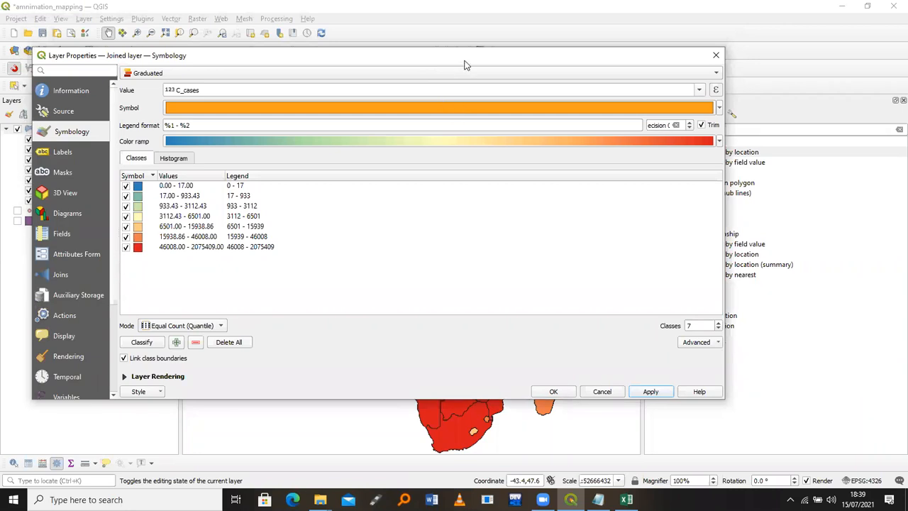
{"action": "left_click_drag", "start_coordinate": [465, 61], "coordinate": [560, 448]}
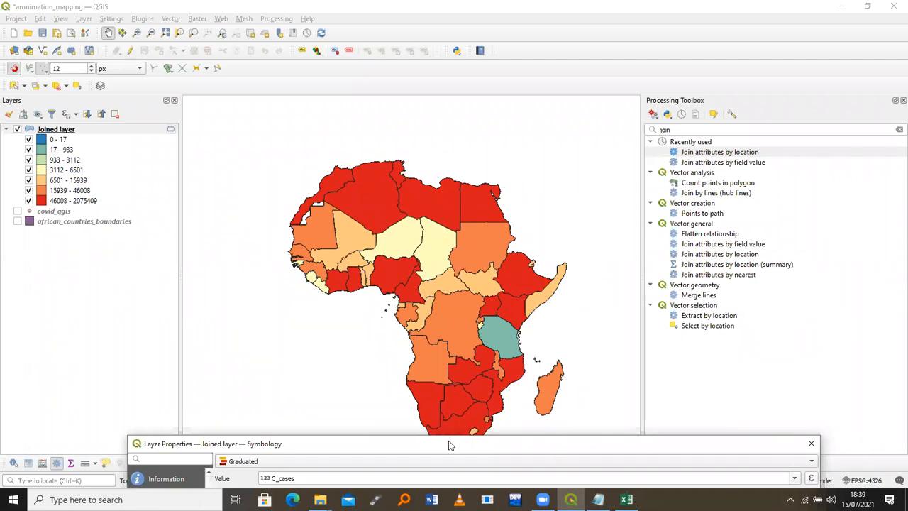
{"action": "left_click_drag", "start_coordinate": [360, 115], "coordinate": [361, 112]}
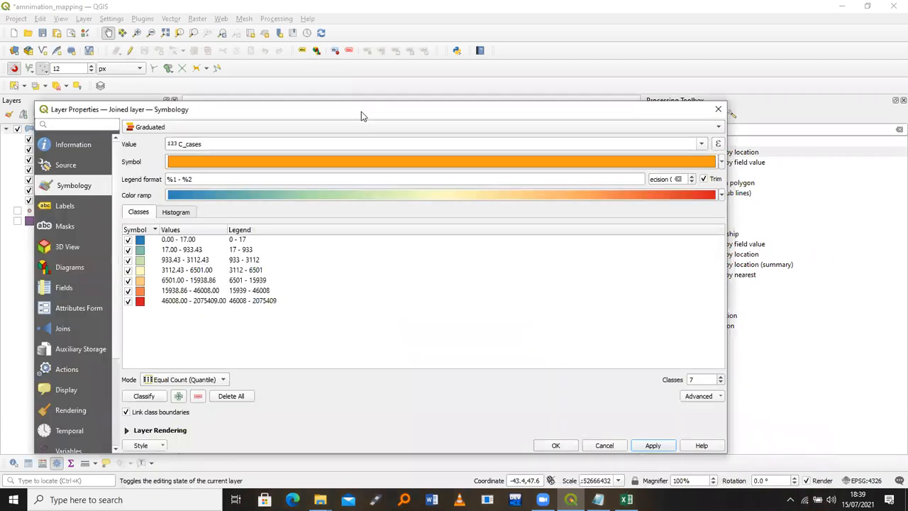
Give the Simple Fill a white 0.06 mm stroke and apply it to the map
{"action": "left_click", "coordinate": [314, 161]}
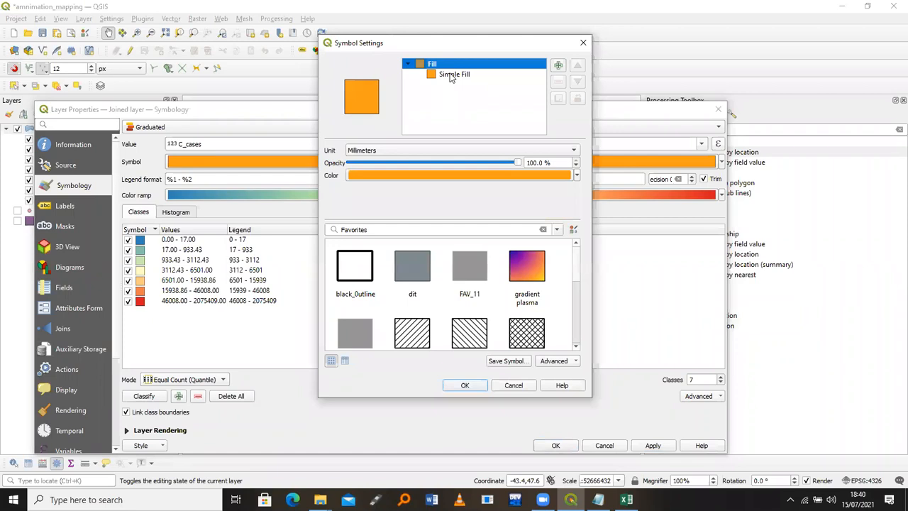
{"action": "left_click", "coordinate": [451, 75]}
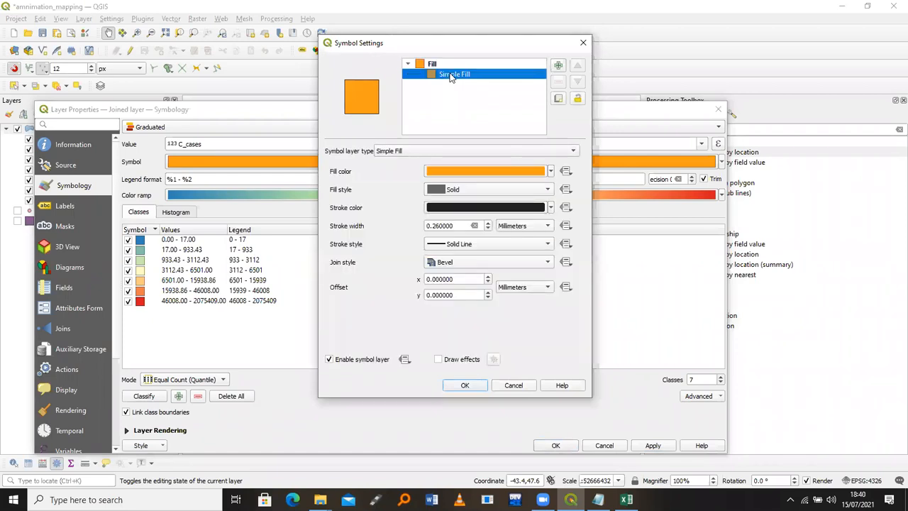
{"action": "left_click", "coordinate": [482, 208]}
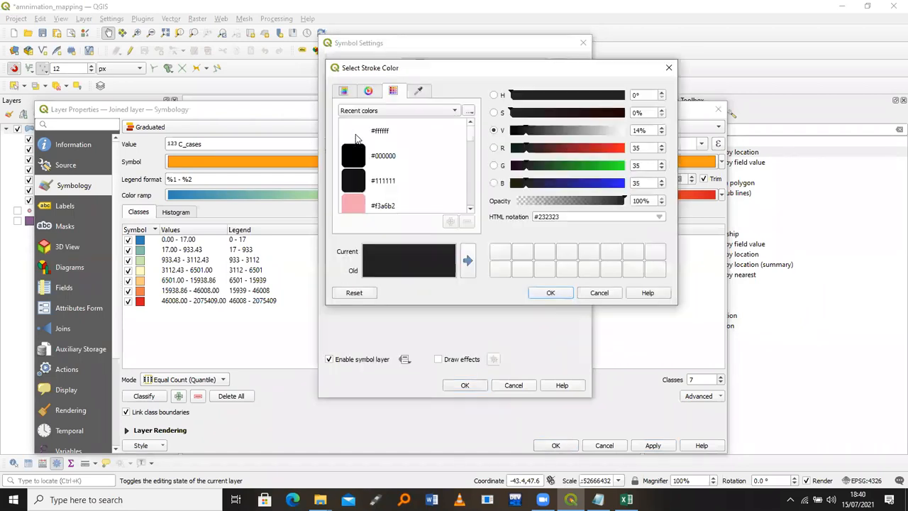
{"action": "left_click", "coordinate": [550, 293]}
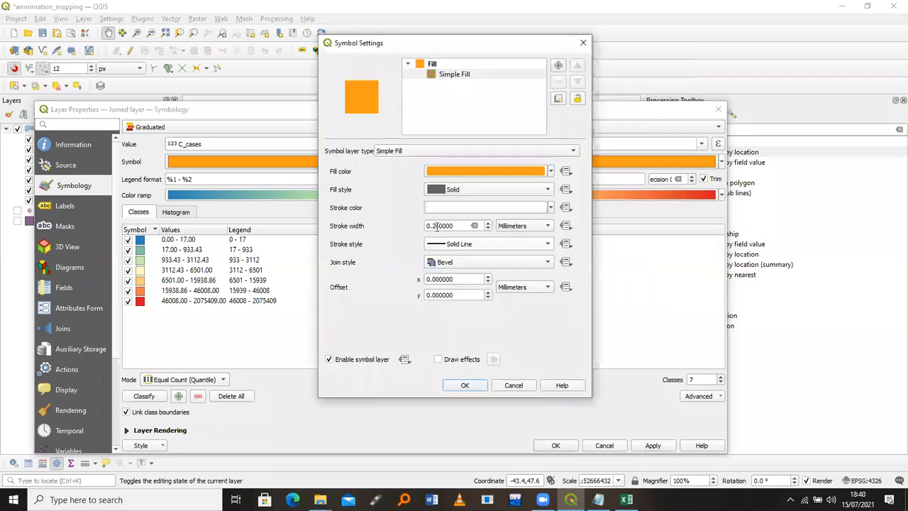
{"action": "scroll", "coordinate": [438, 226], "scroll_direction": "down", "scroll_amount": 1}
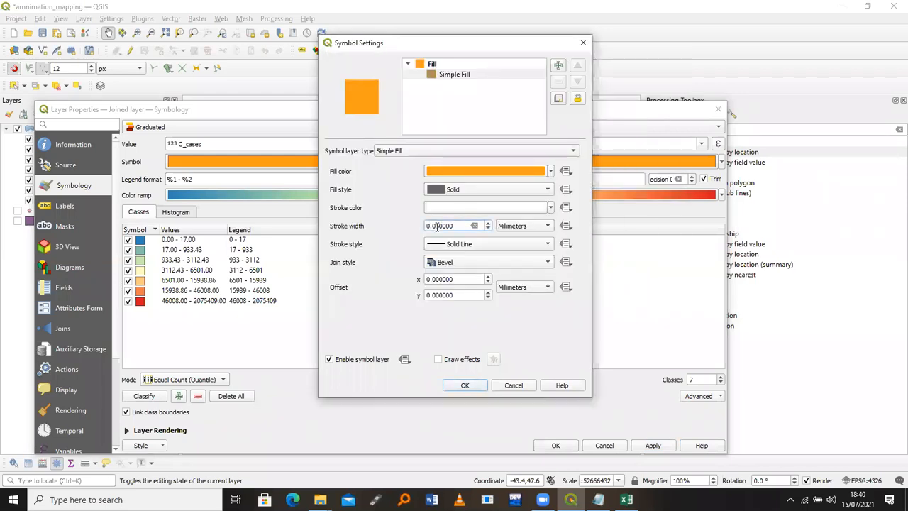
{"action": "left_click", "coordinate": [465, 385]}
{"action": "left_click_drag", "start_coordinate": [412, 113], "coordinate": [369, 76]}
{"action": "left_click", "coordinate": [610, 409]}
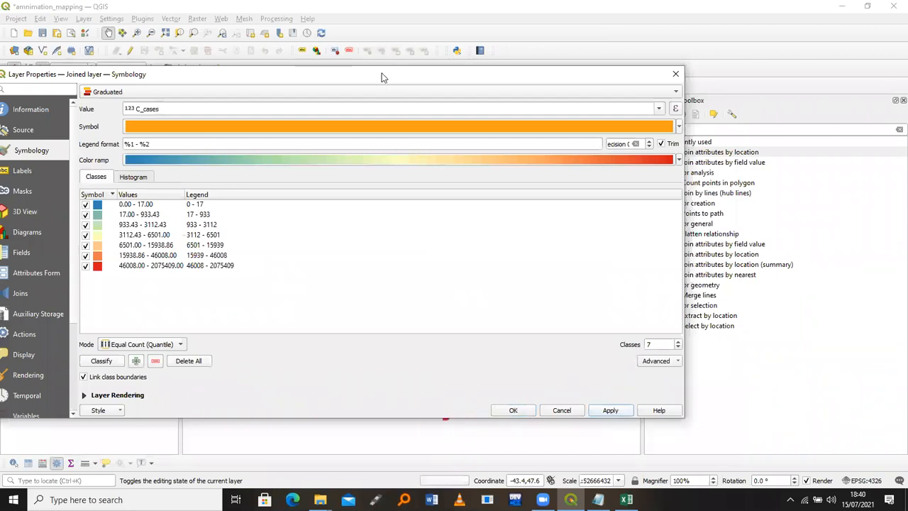
{"action": "left_click_drag", "start_coordinate": [382, 73], "coordinate": [544, 482]}
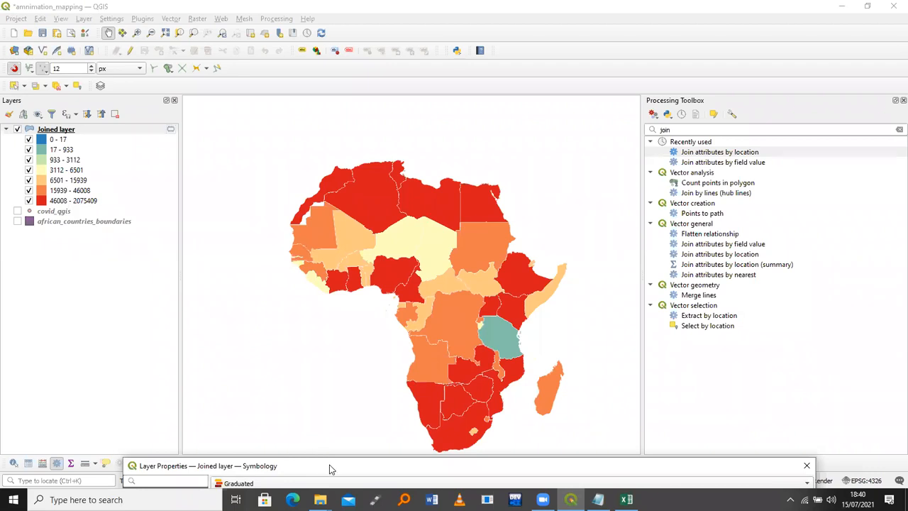
{"action": "left_click_drag", "start_coordinate": [331, 468], "coordinate": [296, 155]}
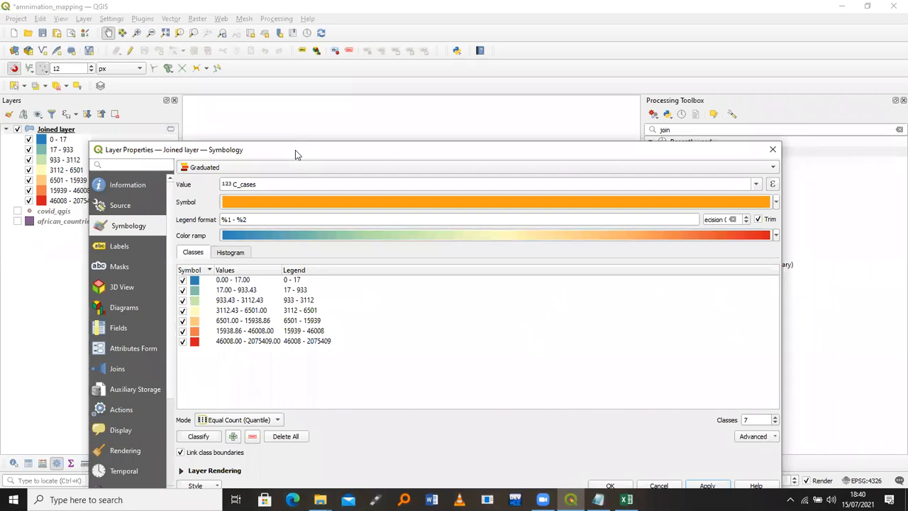
Divide C_cases by the pop_est field in the classification value expression
{"action": "left_click", "coordinate": [772, 185]}
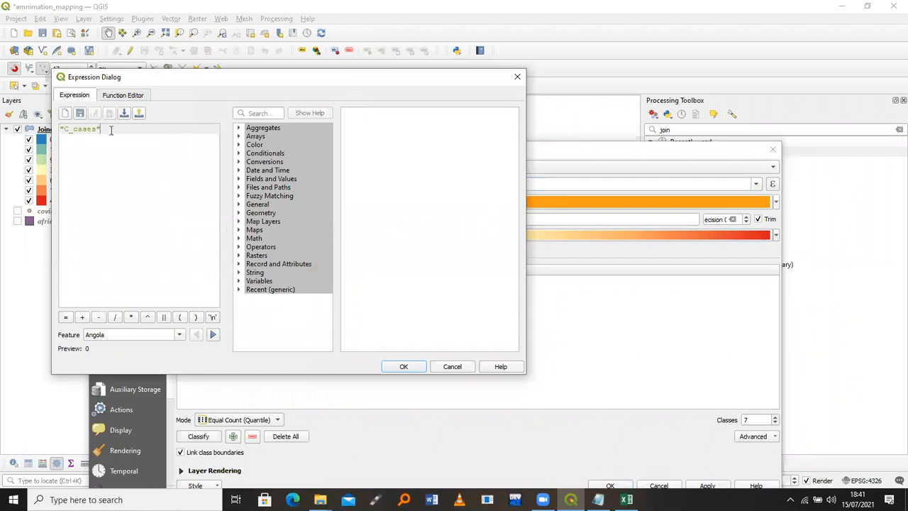
{"action": "type", "text": "/"}
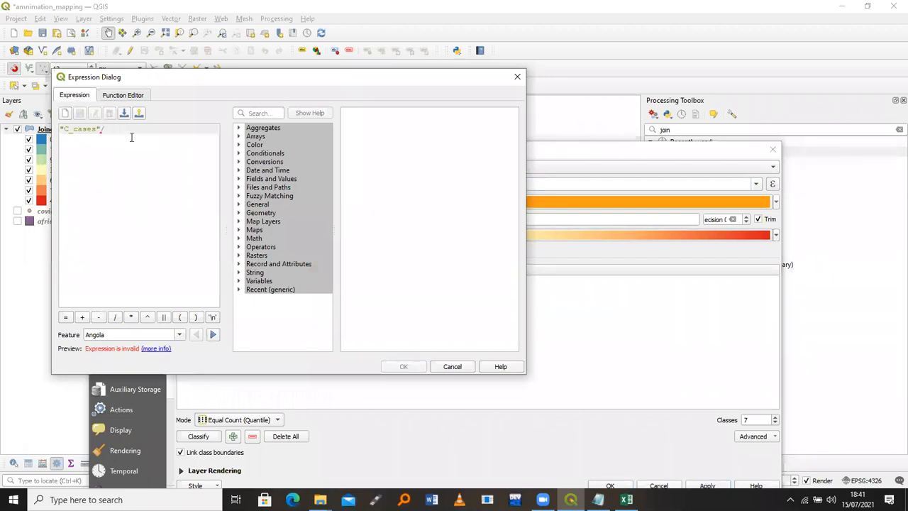
{"action": "left_click", "coordinate": [239, 179]}
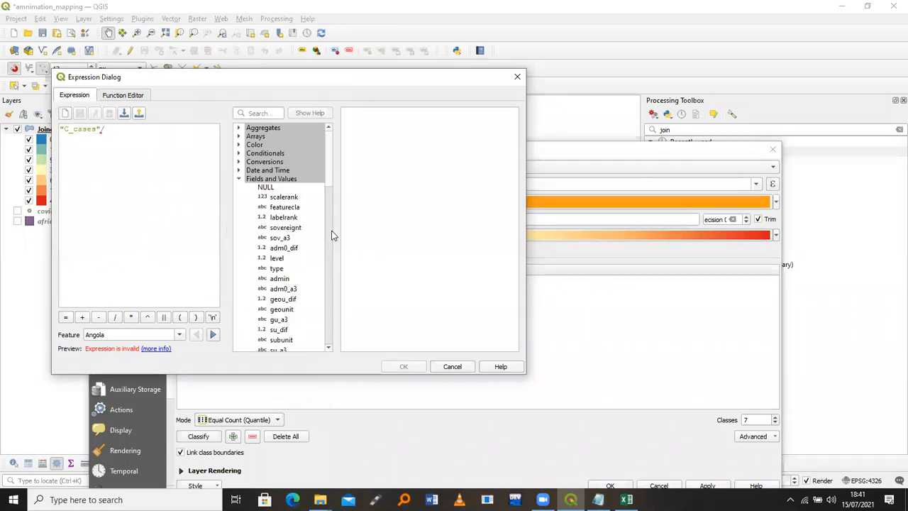
{"action": "scroll", "coordinate": [332, 245], "scroll_direction": "down", "scroll_amount": 7}
{"action": "scroll", "coordinate": [287, 147], "scroll_direction": "down", "scroll_amount": 1}
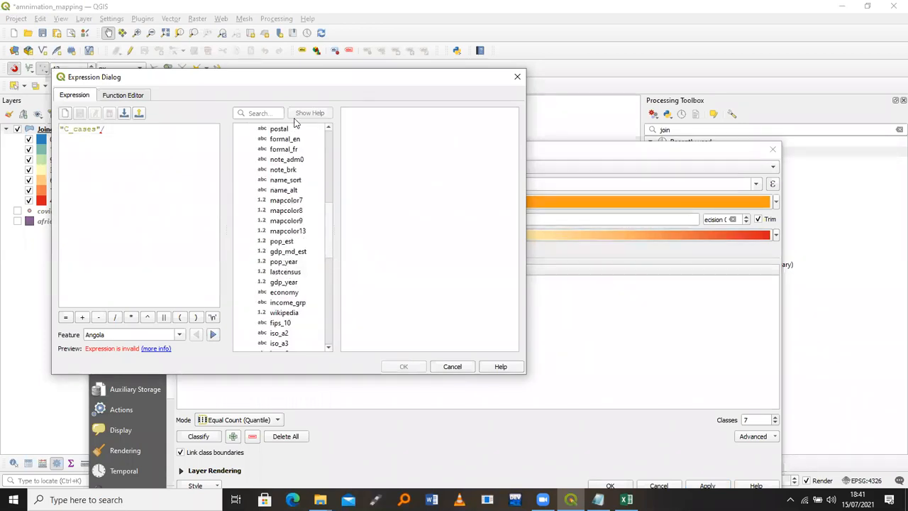
{"action": "mouse_move", "coordinate": [329, 246]}
{"action": "left_mouse_down"}
{"action": "mouse_move", "coordinate": [328, 308]}
{"action": "mouse_move", "coordinate": [326, 263]}
{"action": "left_mouse_up"}
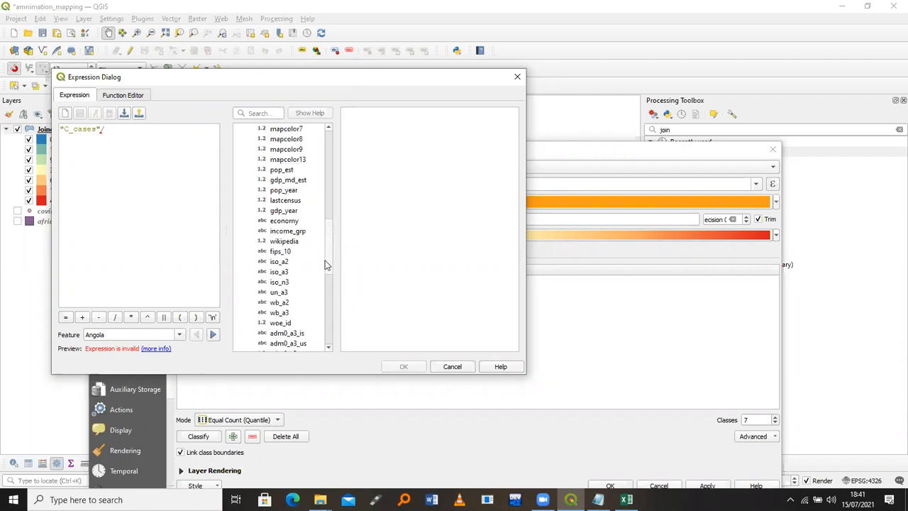
{"action": "left_click", "coordinate": [282, 171]}
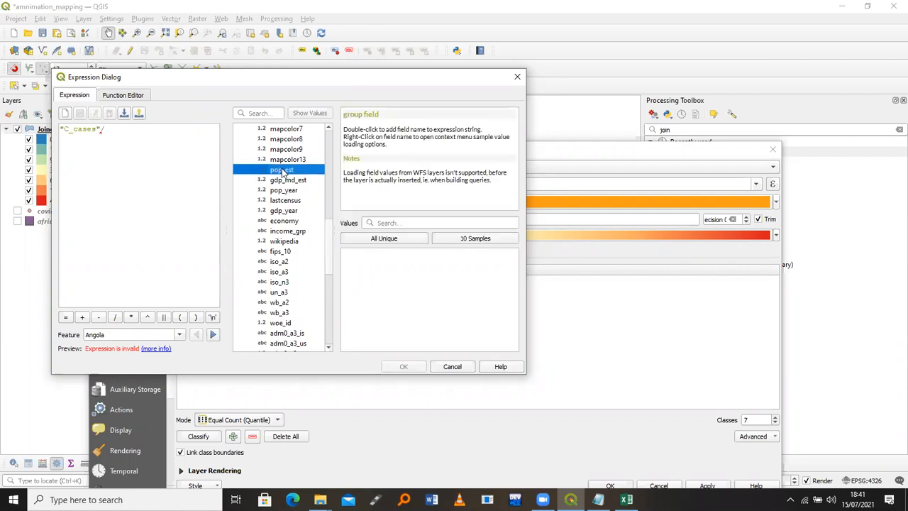
{"action": "double_click", "coordinate": [282, 171]}
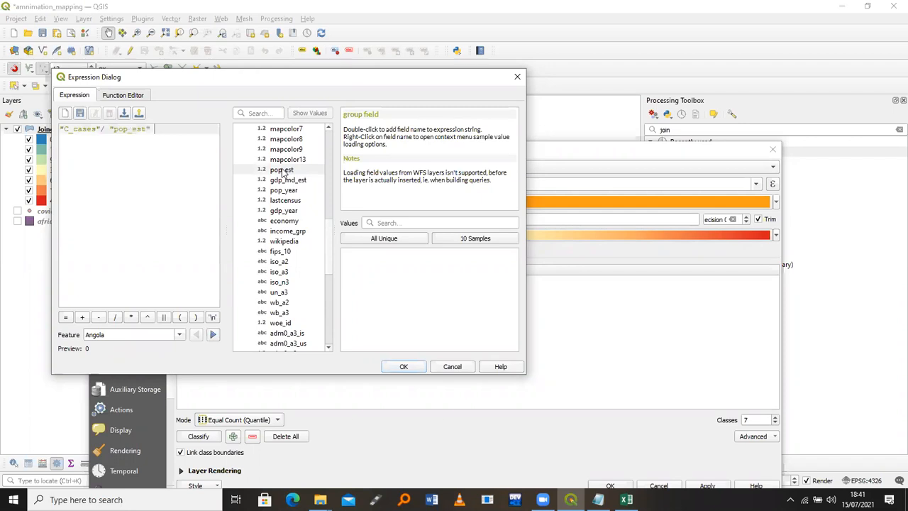
{"action": "type", "text": ")"}
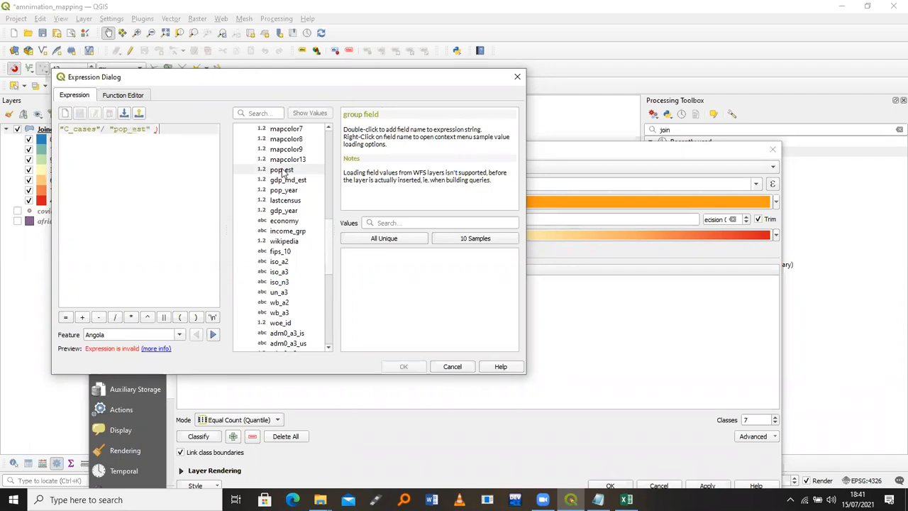
Make the value ("C_cases"/"pop_est")*1000000 and reclassify into seven ranges up to about 46042
{"action": "key", "text": "Home"}
{"action": "type", "text": "("}
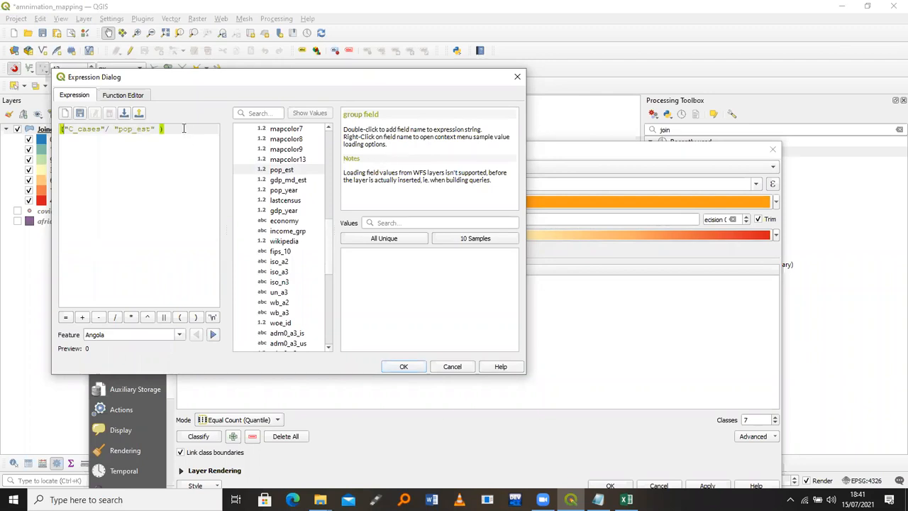
{"action": "type", "text": "*1 000000"}
{"action": "left_click", "coordinate": [182, 130]}
{"action": "key", "text": "BackSpace"}
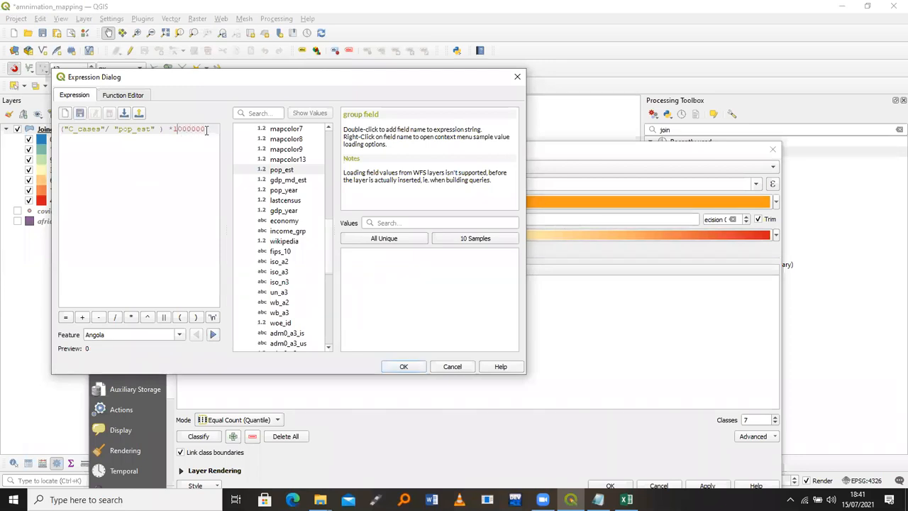
{"action": "left_click", "coordinate": [404, 366]}
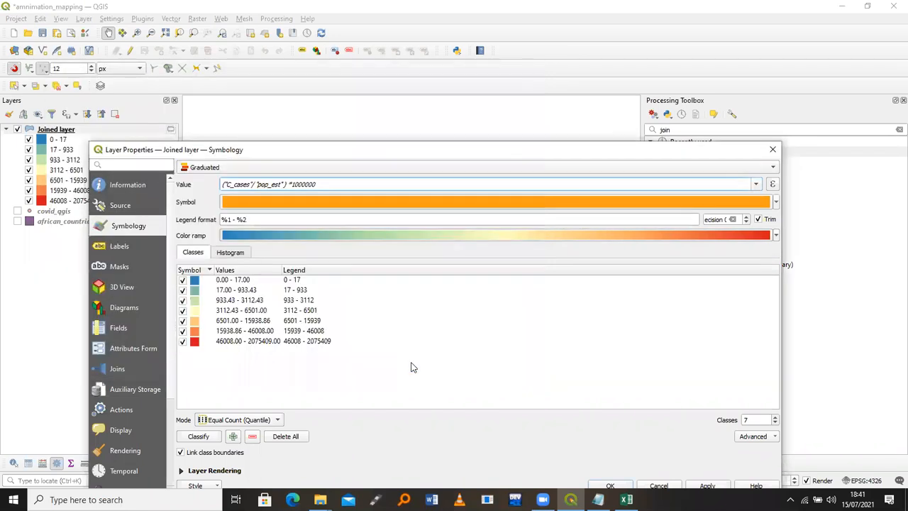
{"action": "left_click", "coordinate": [197, 436]}
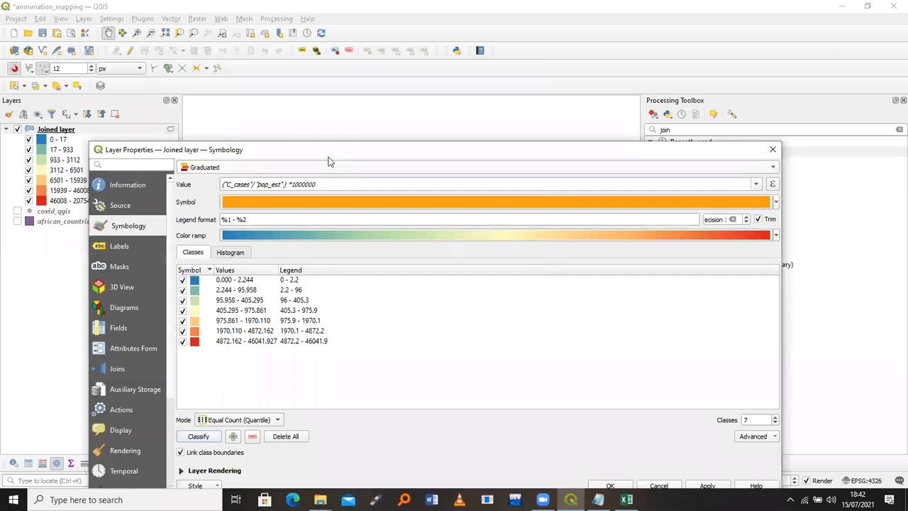
Apply the cases-per-million classes to the map and add an extra 0.000 - 0.000 class
{"action": "left_click_drag", "start_coordinate": [331, 152], "coordinate": [257, 57]}
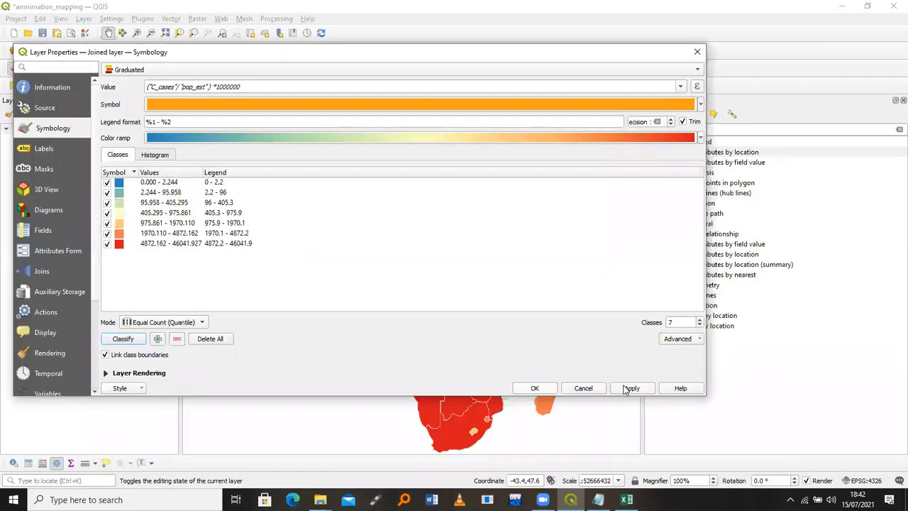
{"action": "left_click", "coordinate": [628, 388]}
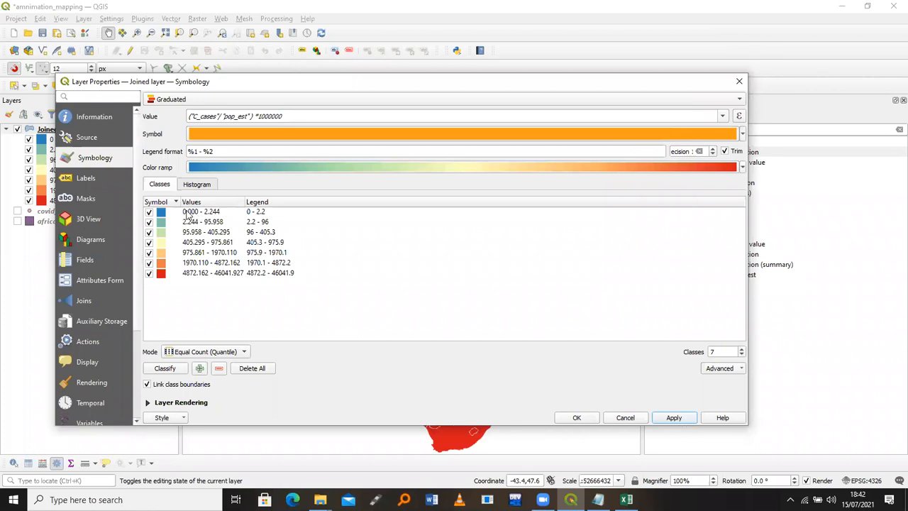
{"action": "left_click", "coordinate": [199, 368]}
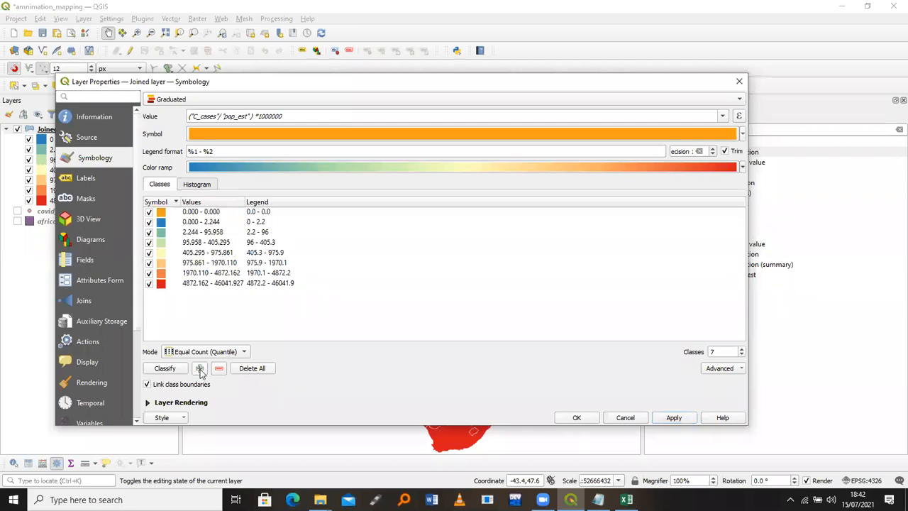
Give the new 0.000 - 0.000 class a 0% opacity fill with a black outline and apply it
{"action": "double_click", "coordinate": [162, 215]}
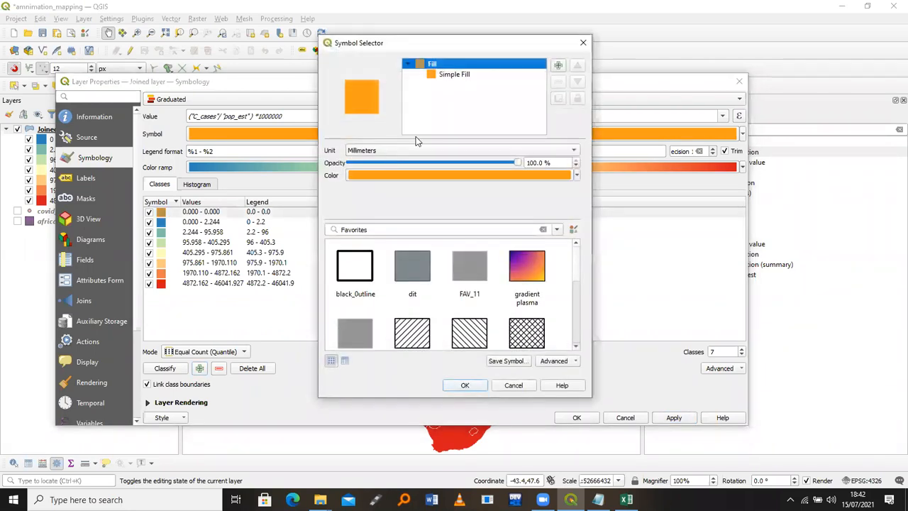
{"action": "left_click", "coordinate": [448, 76]}
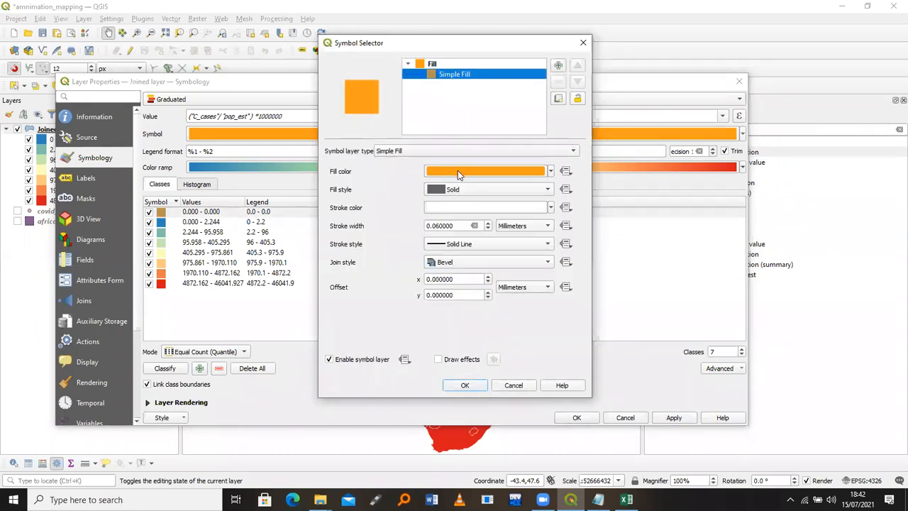
{"action": "left_click", "coordinate": [457, 170]}
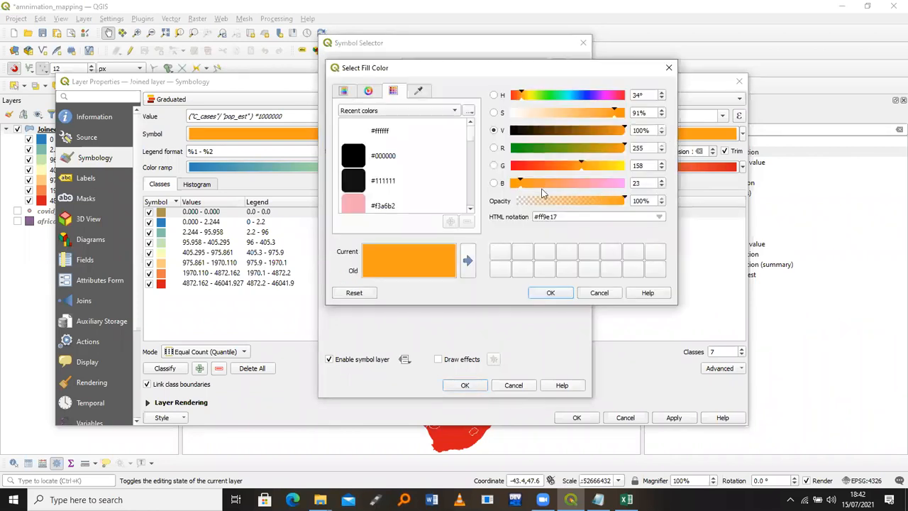
{"action": "left_click_drag", "start_coordinate": [624, 202], "coordinate": [515, 201]}
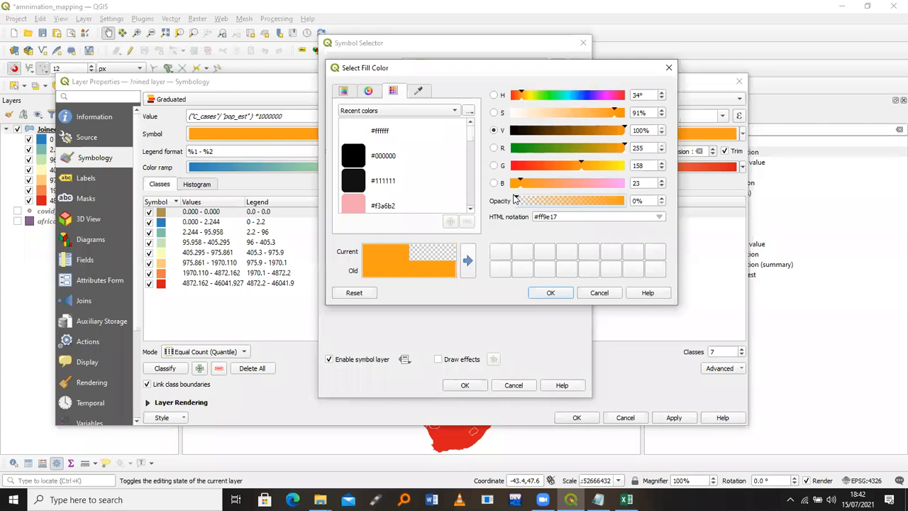
{"action": "left_click", "coordinate": [550, 293]}
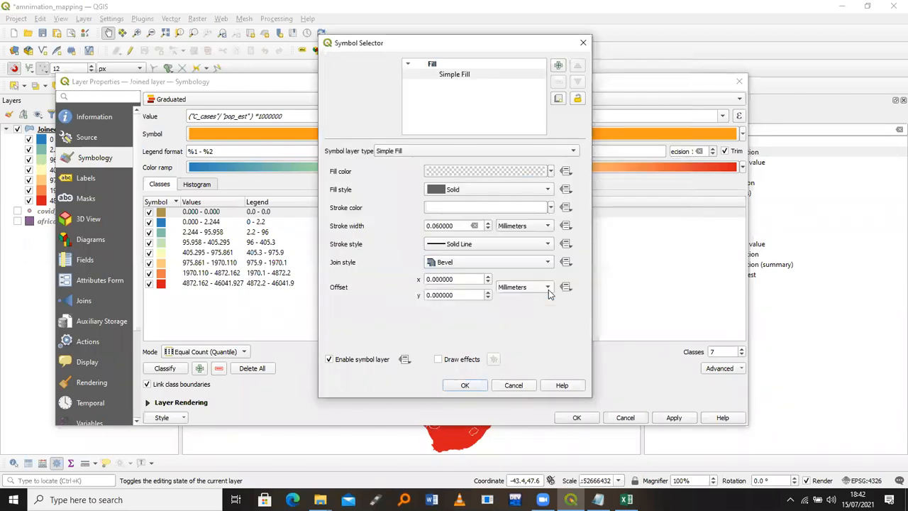
{"action": "left_click", "coordinate": [486, 207]}
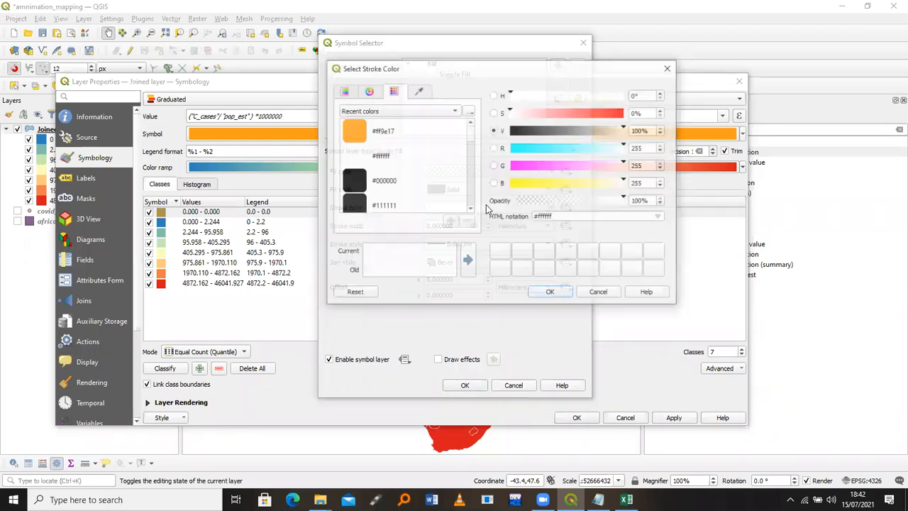
{"action": "left_click", "coordinate": [550, 293]}
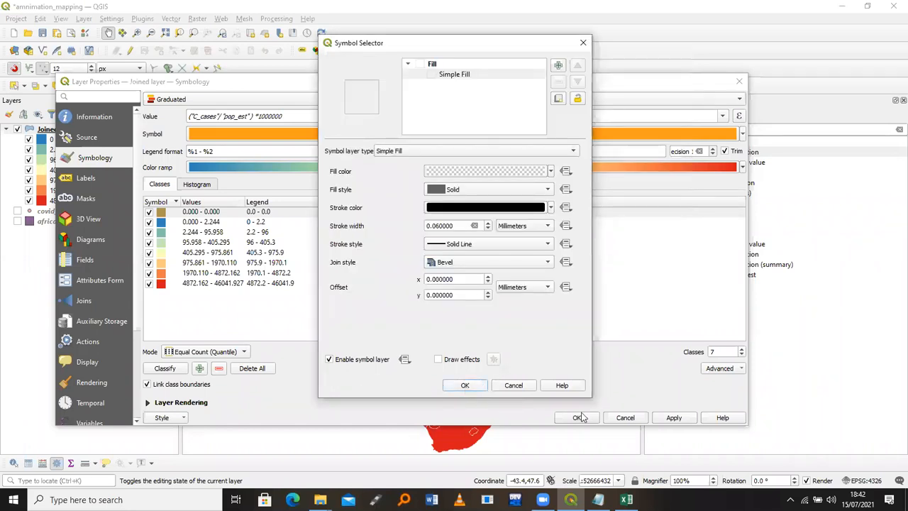
{"action": "left_click", "coordinate": [465, 385]}
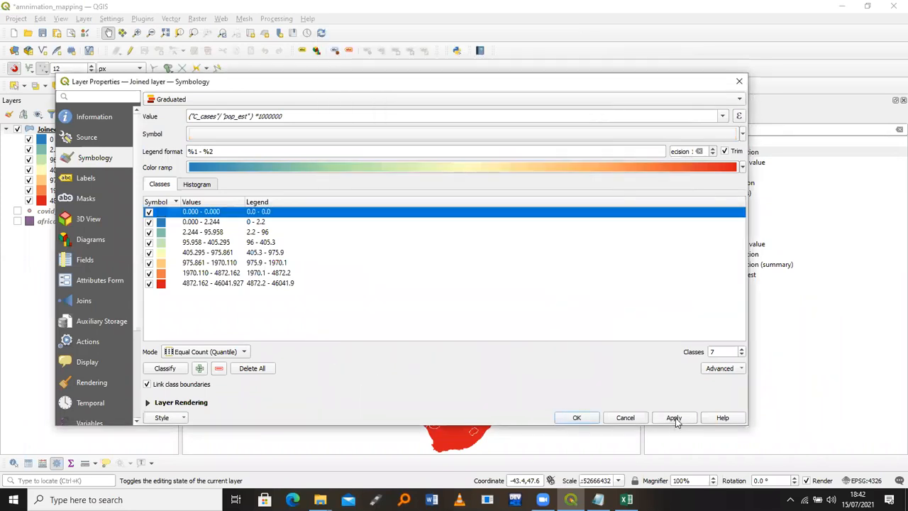
{"action": "left_click", "coordinate": [674, 418]}
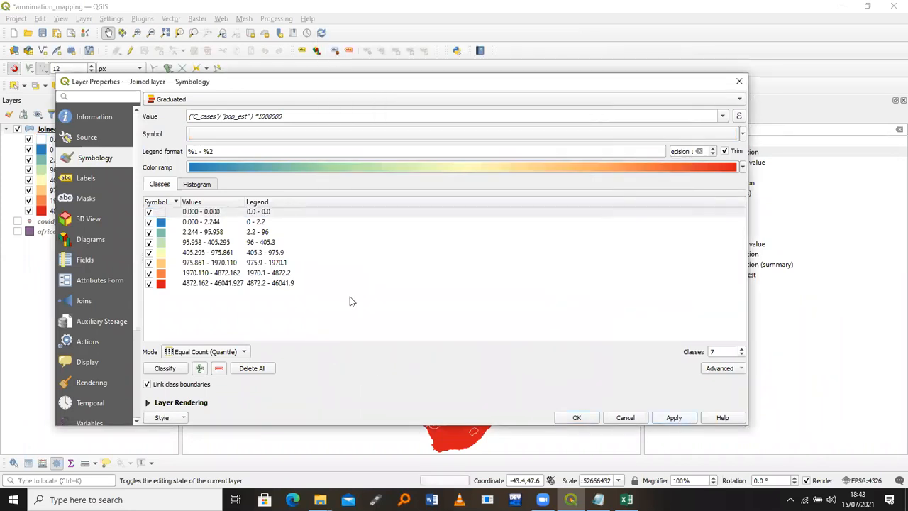
Set the first class's upper value to 1 so it spans 0 to 1, then close Layer Properties
{"action": "double_click", "coordinate": [193, 213]}
{"action": "double_click", "coordinate": [380, 236]}
{"action": "key", "text": "Tab"}
{"action": "type", "text": "1"}
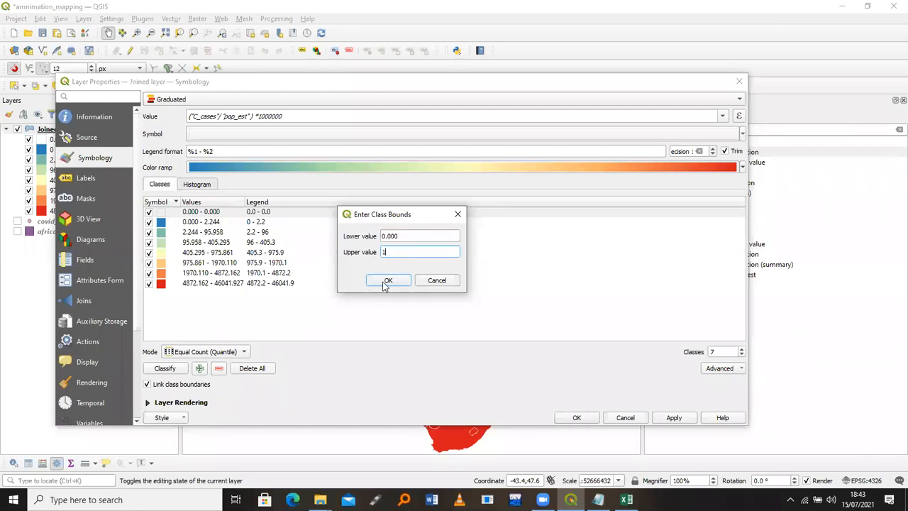
{"action": "left_click", "coordinate": [387, 281]}
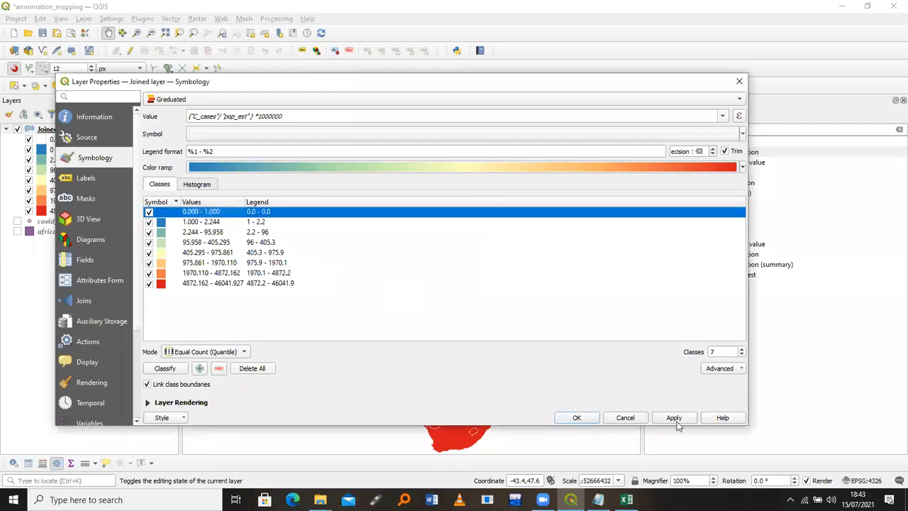
{"action": "left_click", "coordinate": [565, 420]}
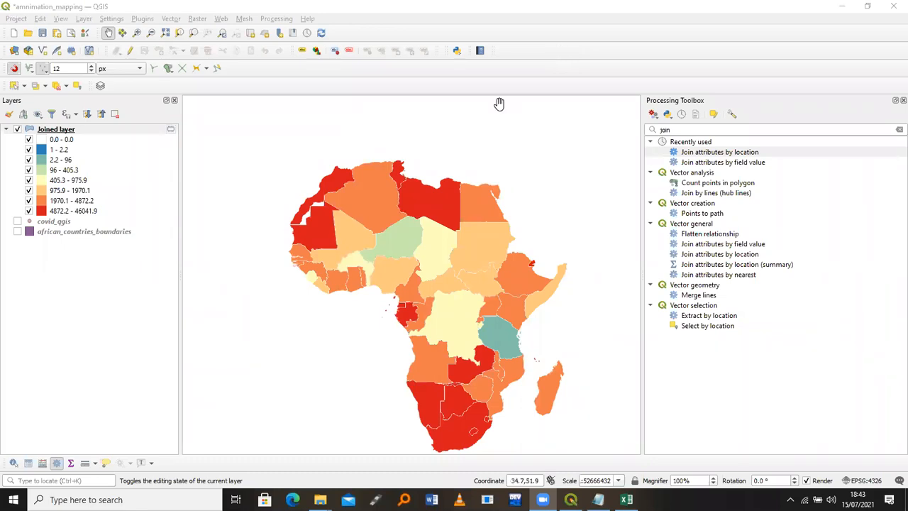
Check the Joined layer's eight classes, starting with 0.000 - 1.000, in its properties and close them
{"action": "right_click", "coordinate": [74, 129]}
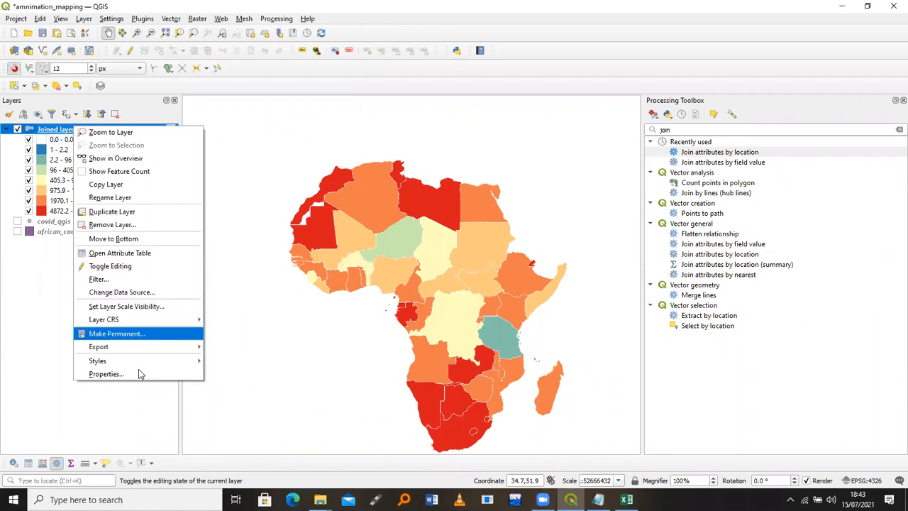
{"action": "left_click", "coordinate": [140, 374]}
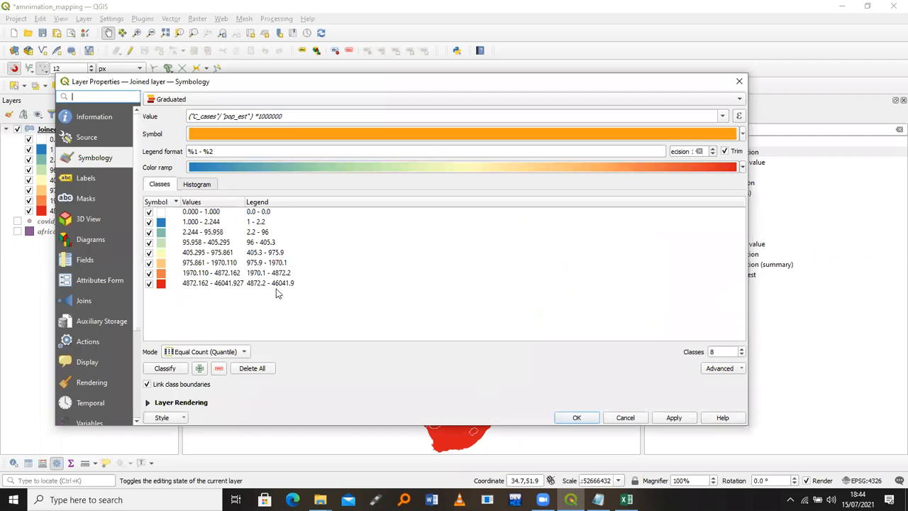
{"action": "left_click", "coordinate": [179, 213]}
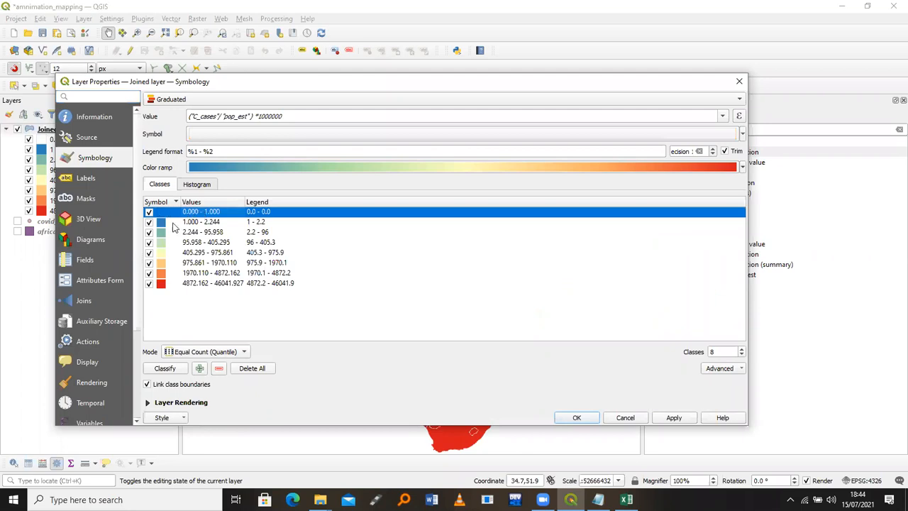
{"action": "left_click", "coordinate": [196, 315]}
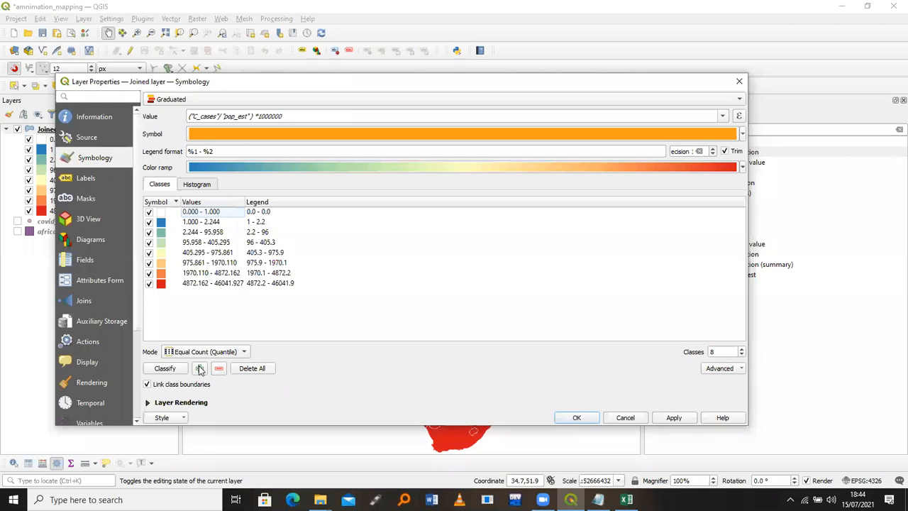
{"action": "left_click", "coordinate": [578, 418]}
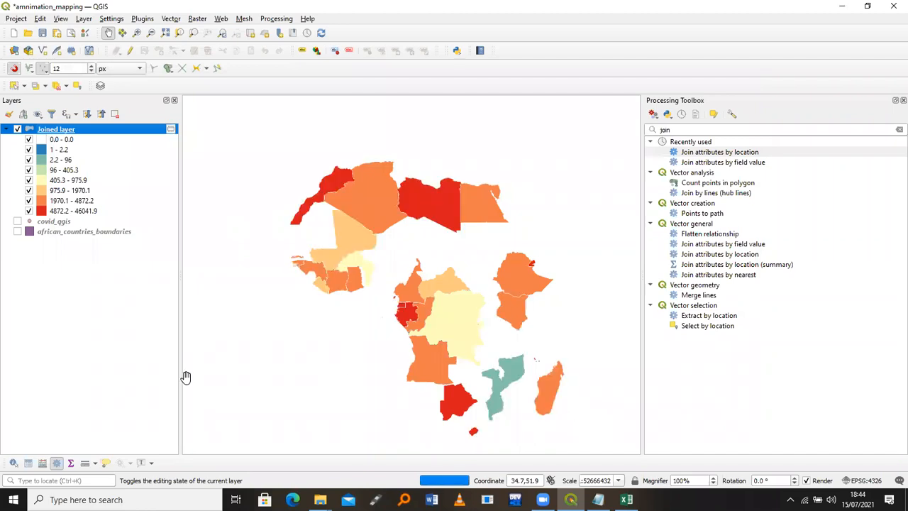
Reopen the Joined layer's properties
{"action": "right_click", "coordinate": [73, 133]}
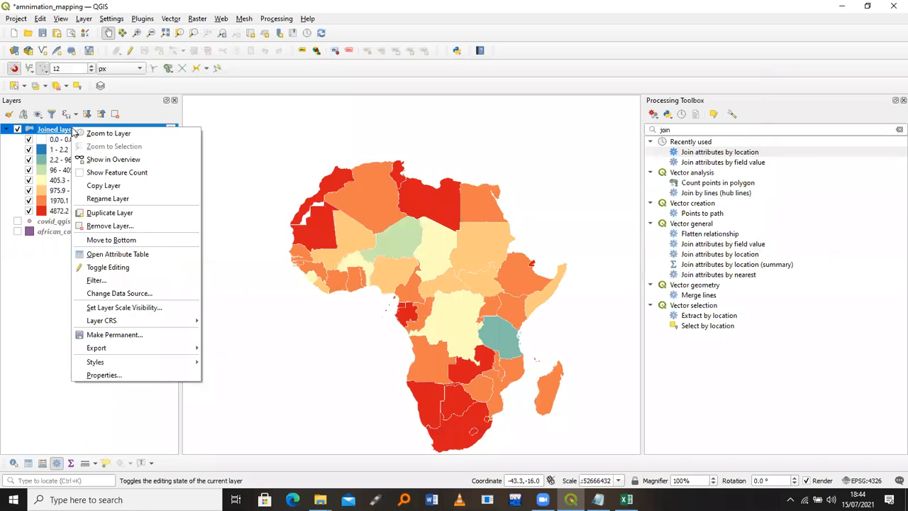
{"action": "mouse_move", "coordinate": [127, 368]}
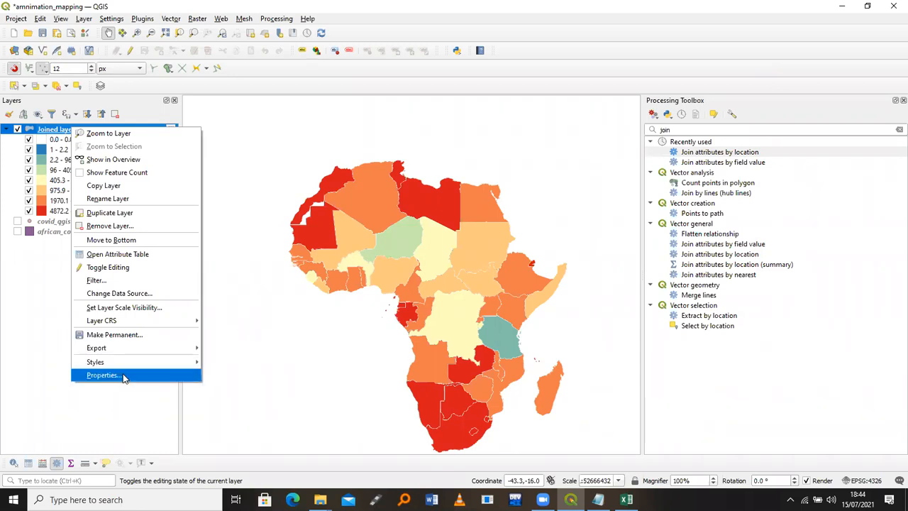
{"action": "left_click", "coordinate": [123, 378]}
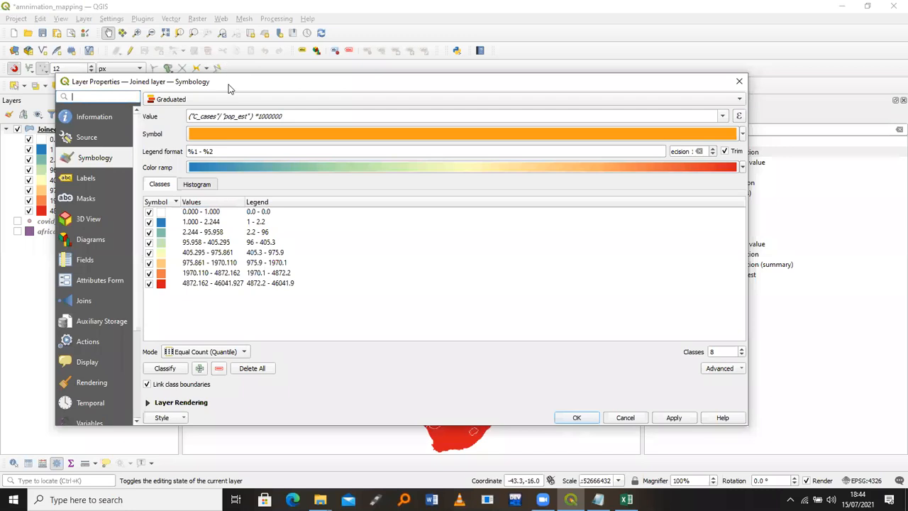
Enable the Joined layer's temporal settings as Single Field Date/Time on data_date, apply and close
{"action": "left_click", "coordinate": [102, 404]}
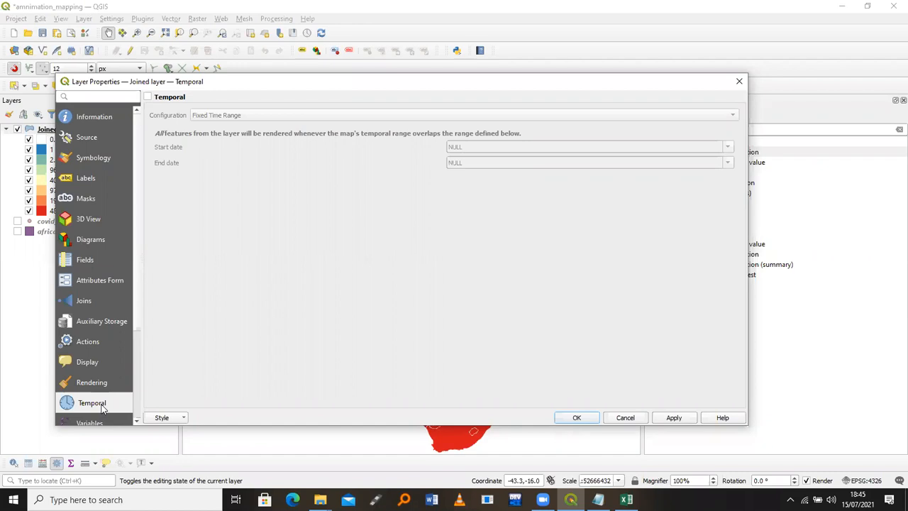
{"action": "left_click", "coordinate": [149, 98]}
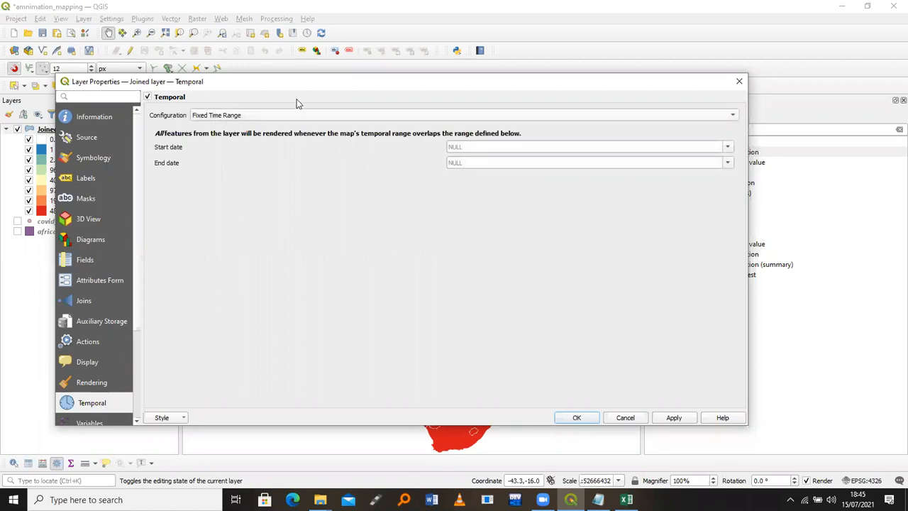
{"action": "left_click", "coordinate": [260, 117]}
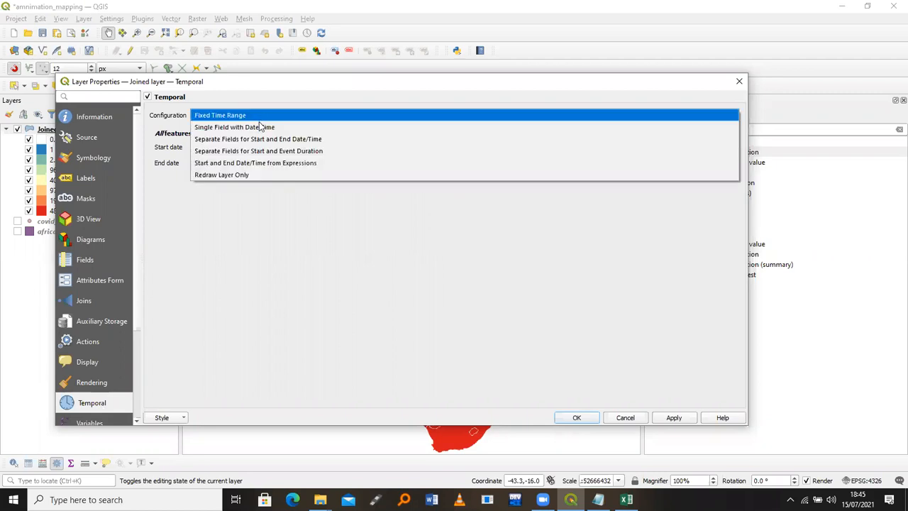
{"action": "left_click", "coordinate": [260, 126]}
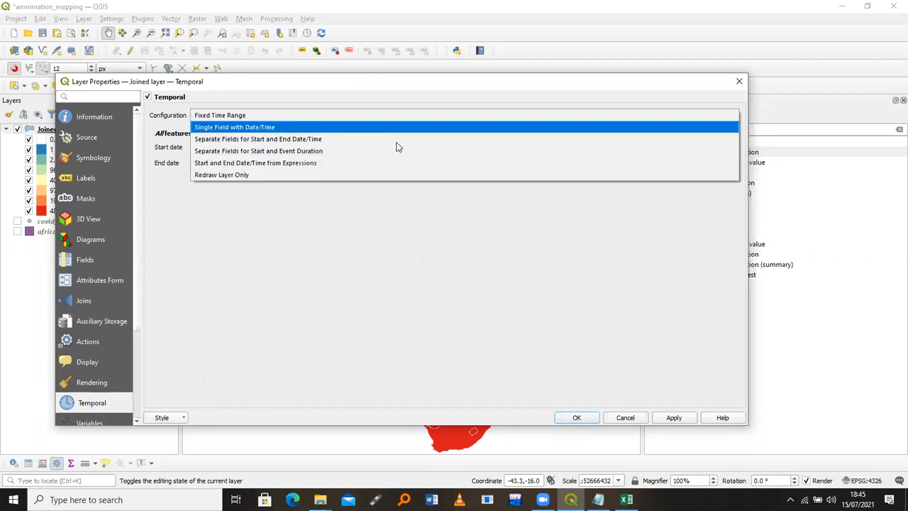
{"action": "left_click", "coordinate": [401, 149]}
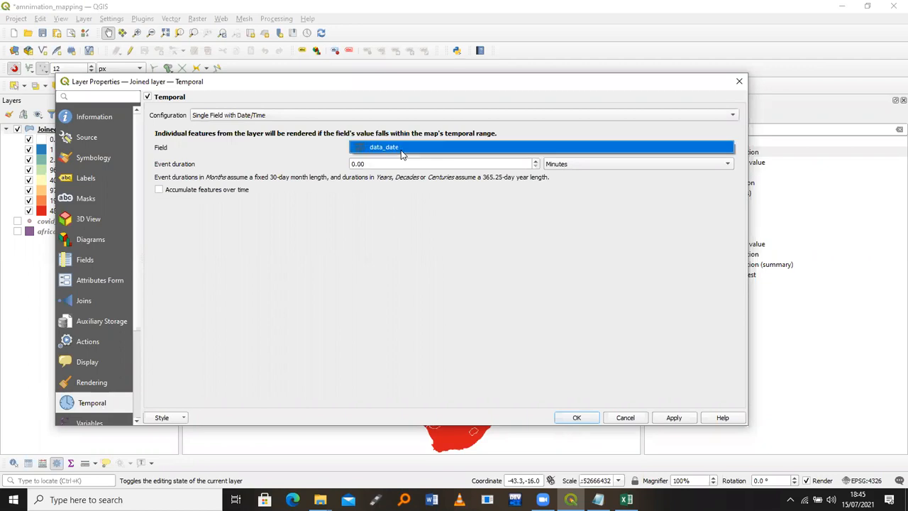
{"action": "left_click", "coordinate": [675, 418]}
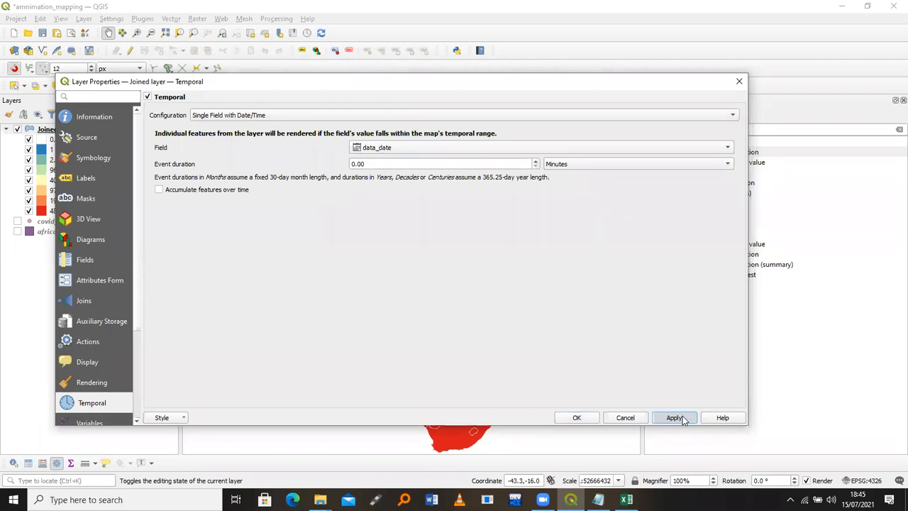
{"action": "left_click", "coordinate": [577, 417]}
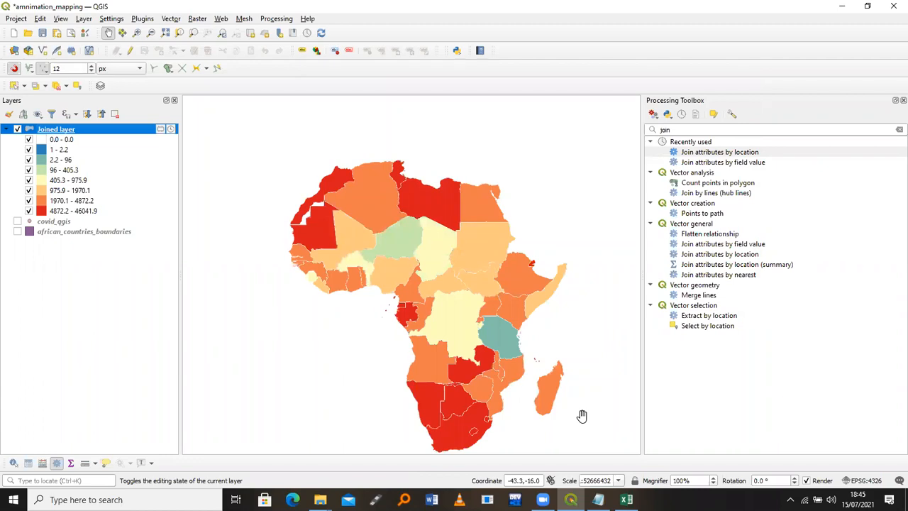
Set the Temporal Controller to animated 1-day steps over the full range 2020-01-22 to 2021-07-05
{"action": "left_click", "coordinate": [307, 33]}
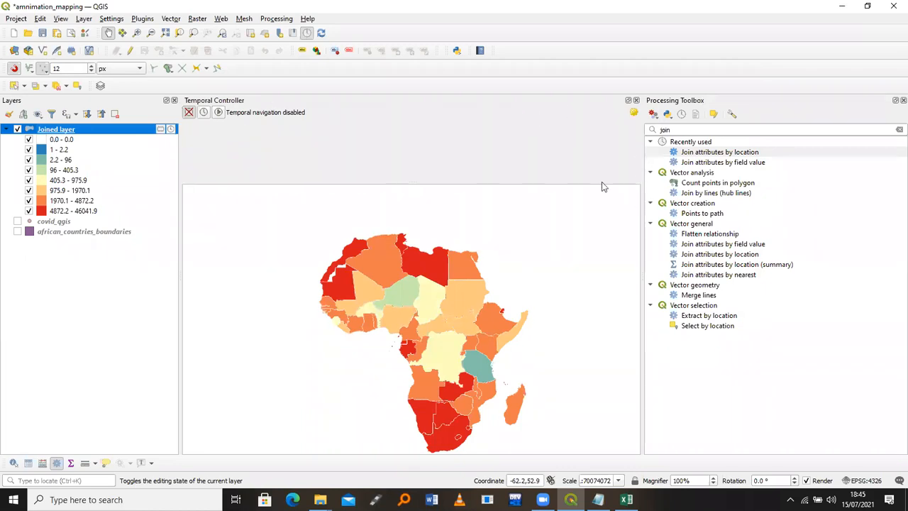
{"action": "left_click", "coordinate": [218, 113]}
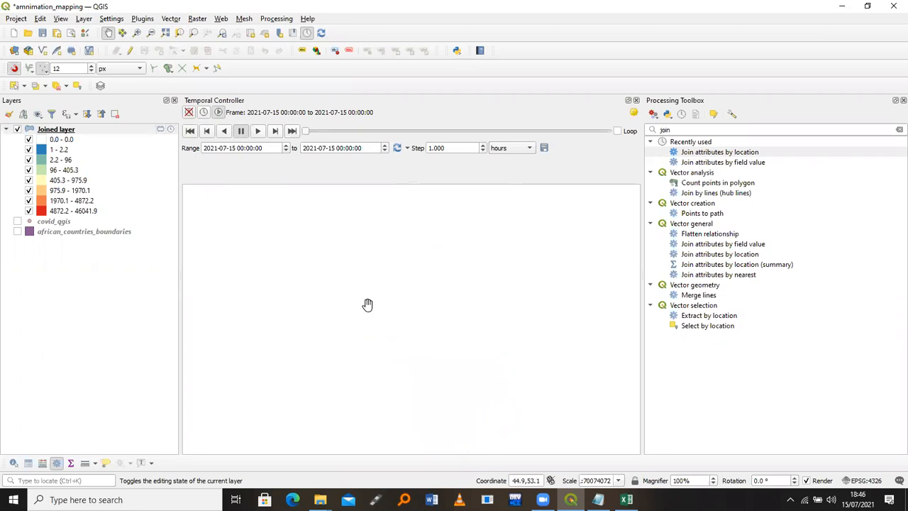
{"action": "left_click", "coordinate": [517, 150]}
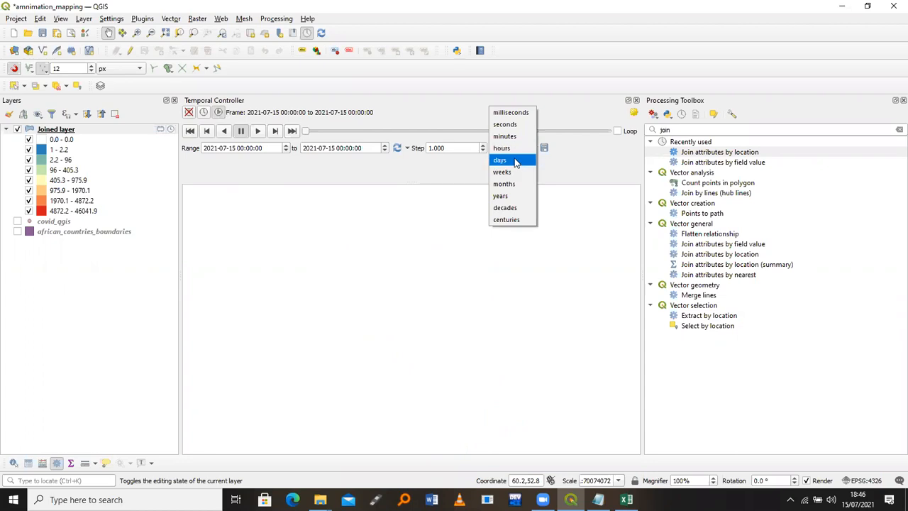
{"action": "left_click", "coordinate": [515, 162]}
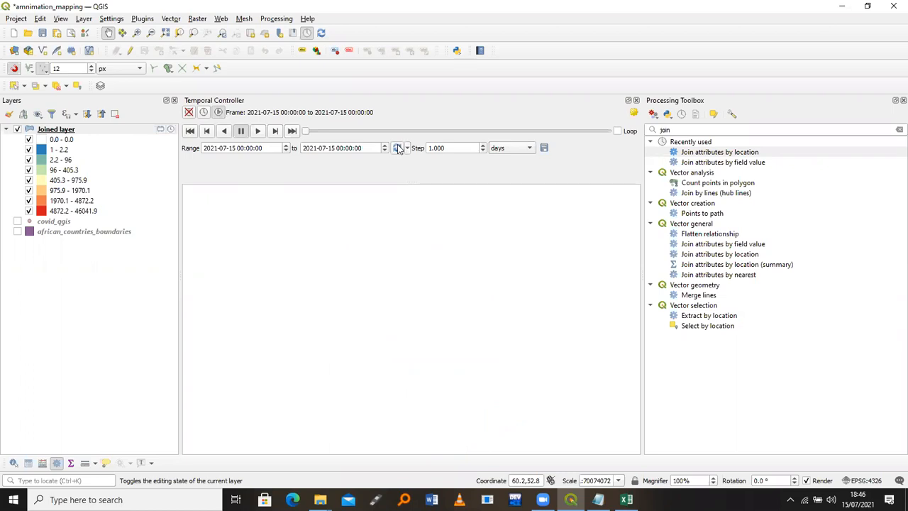
{"action": "left_click", "coordinate": [397, 148]}
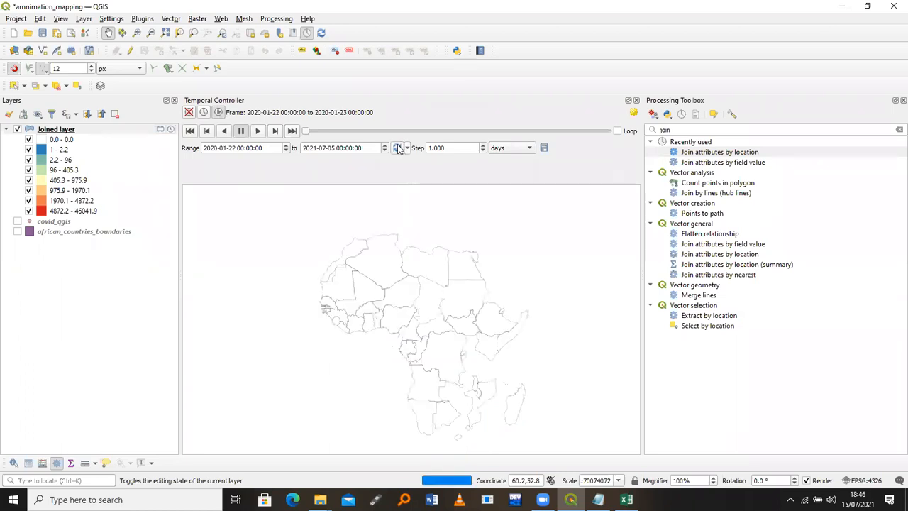
{"action": "left_click_drag", "start_coordinate": [442, 365], "coordinate": [441, 329]}
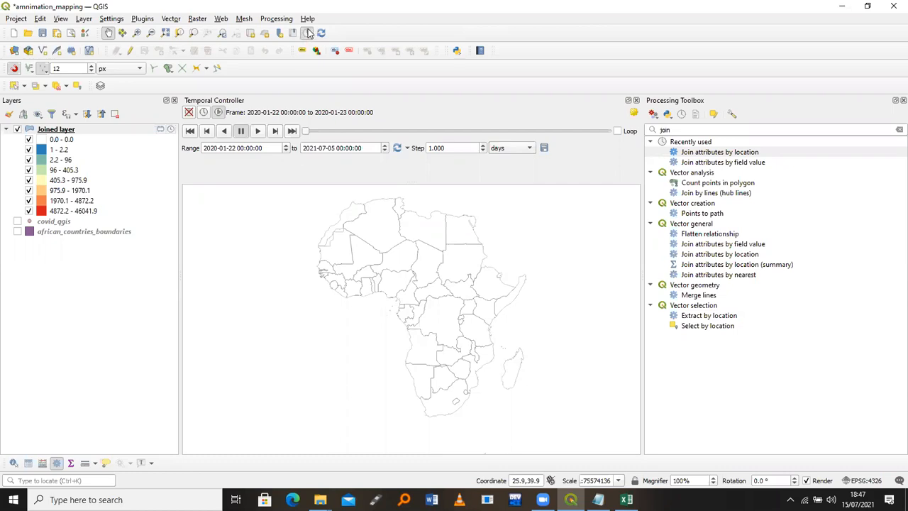
{"action": "left_click", "coordinate": [105, 130]}
{"action": "right_click", "coordinate": [104, 130]}
{"action": "left_click", "coordinate": [138, 376]}
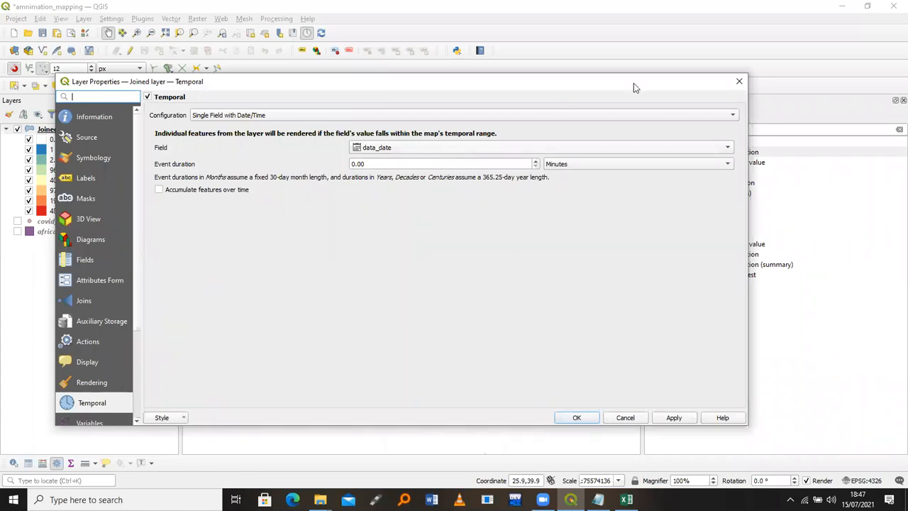
{"action": "left_click", "coordinate": [737, 82]}
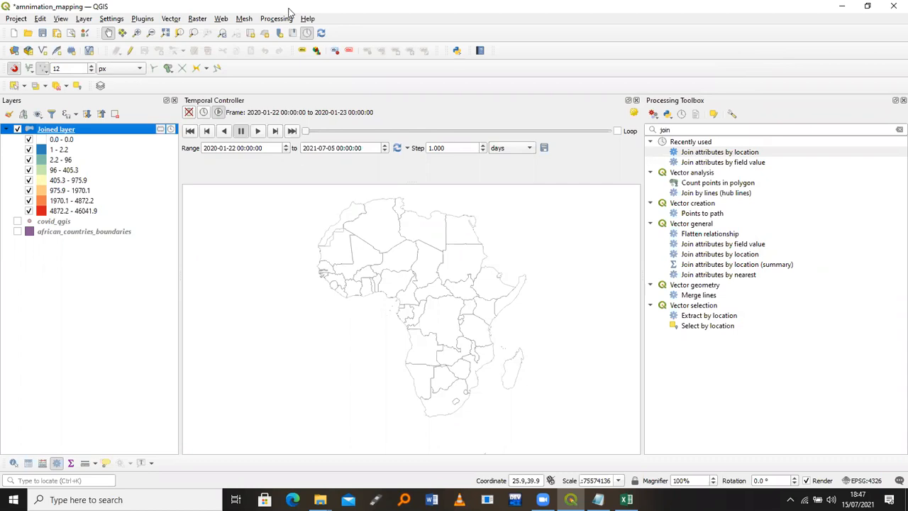
Open the Web menu
{"action": "left_click", "coordinate": [219, 22]}
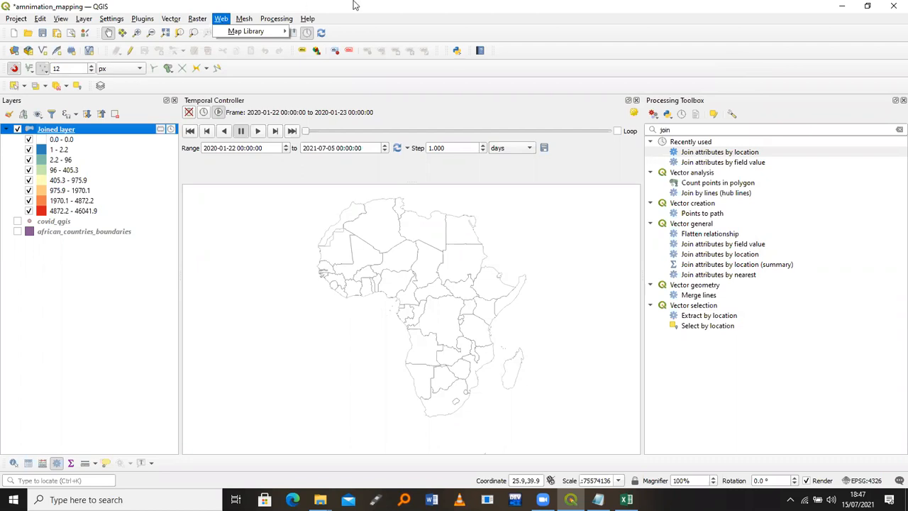
Browse the Map Library's Topography and Roads basemaps to OpenStreetMap, then close it without adding
{"action": "left_click", "coordinate": [220, 19]}
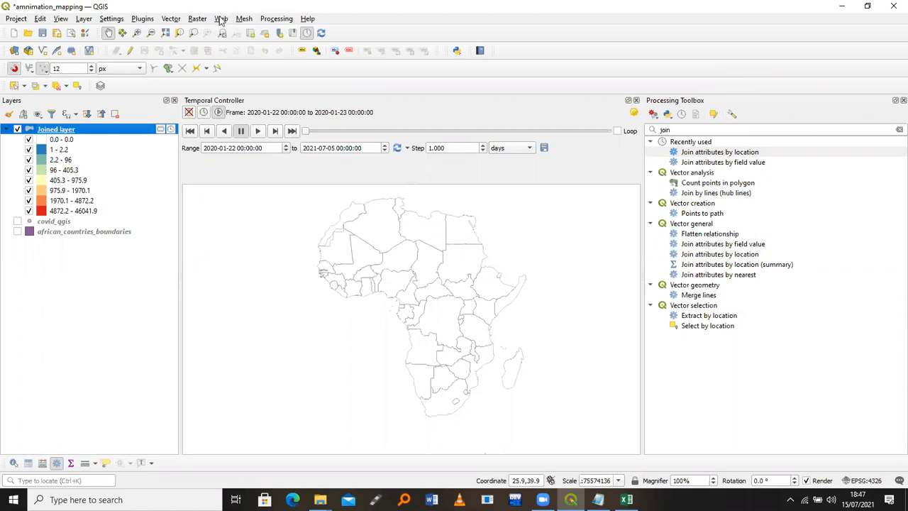
{"action": "left_click", "coordinate": [221, 21]}
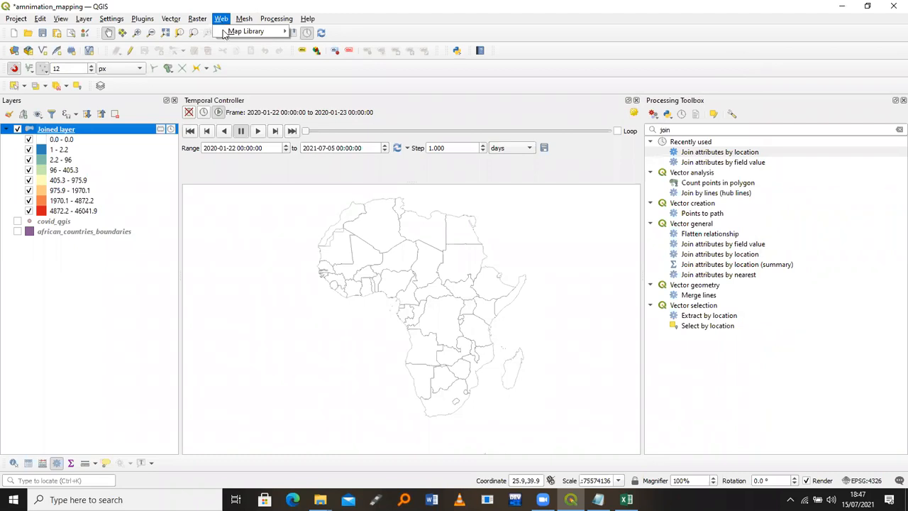
{"action": "mouse_move", "coordinate": [234, 32]}
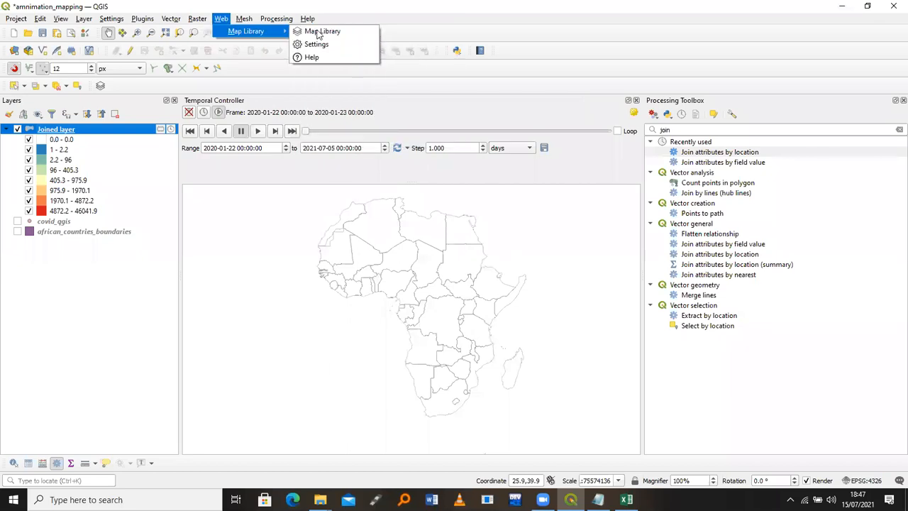
{"action": "left_click", "coordinate": [319, 33]}
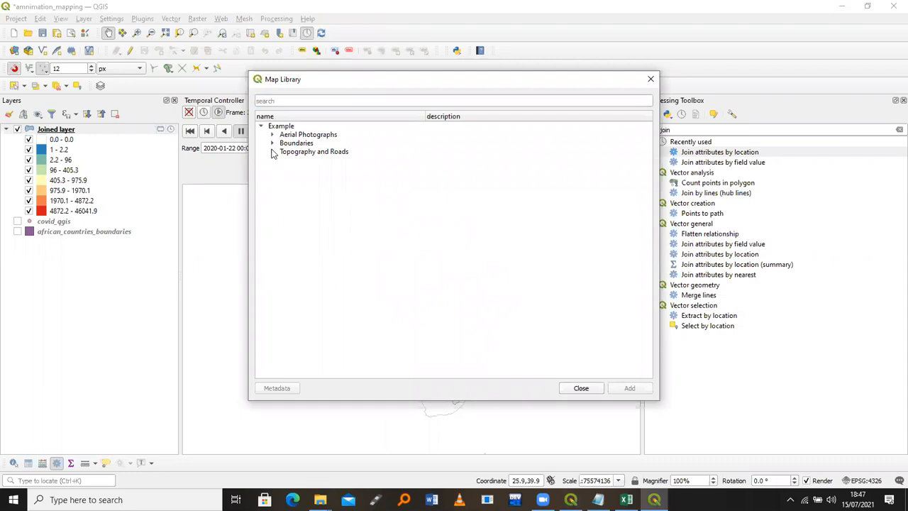
{"action": "left_click", "coordinate": [273, 152]}
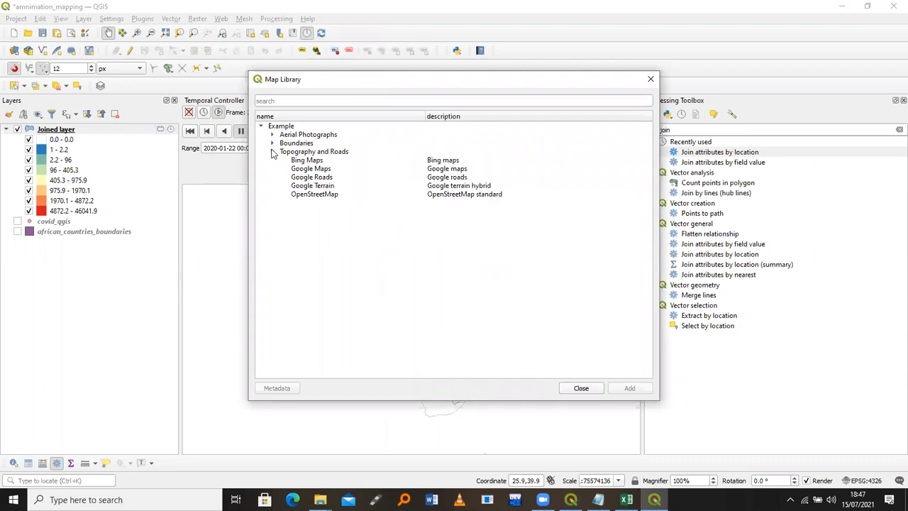
{"action": "left_click", "coordinate": [312, 195]}
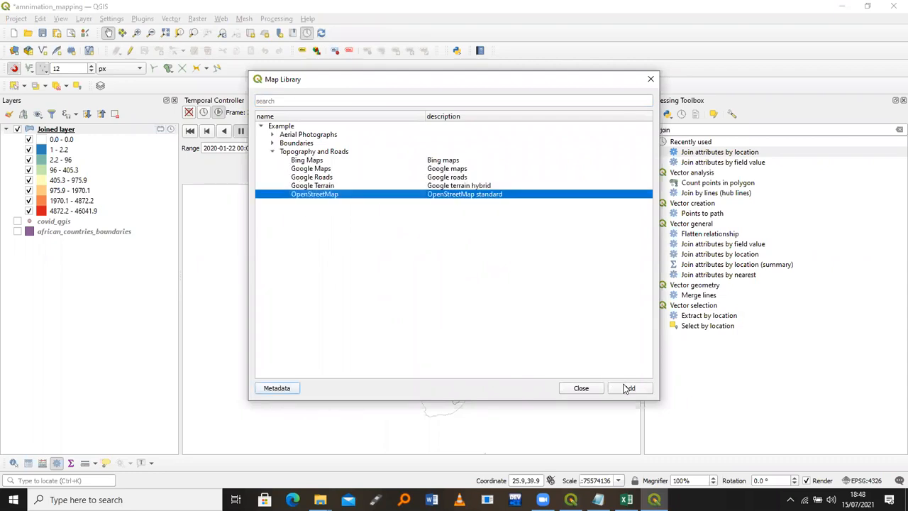
{"action": "left_click", "coordinate": [580, 387]}
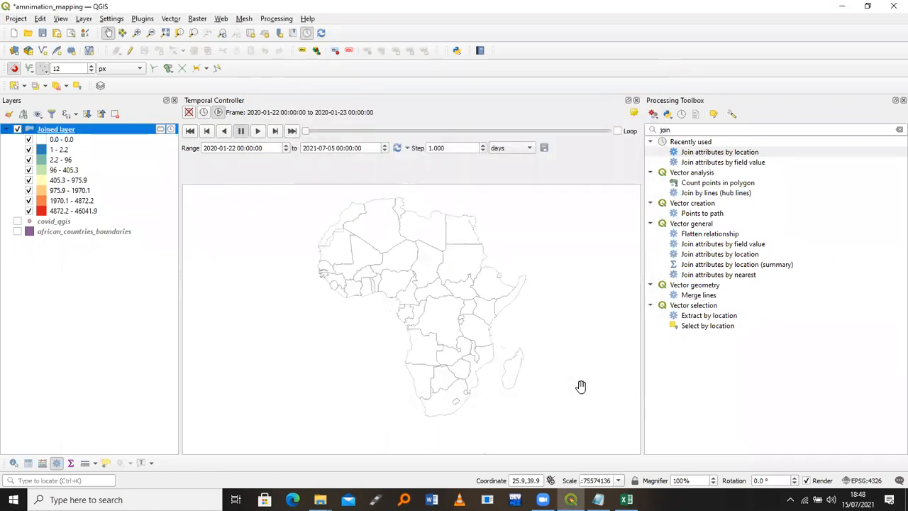
Add the OpenStreetMap basemap from the Map Library as an OSM Standard layer
{"action": "left_click", "coordinate": [222, 20]}
{"action": "mouse_move", "coordinate": [283, 32]}
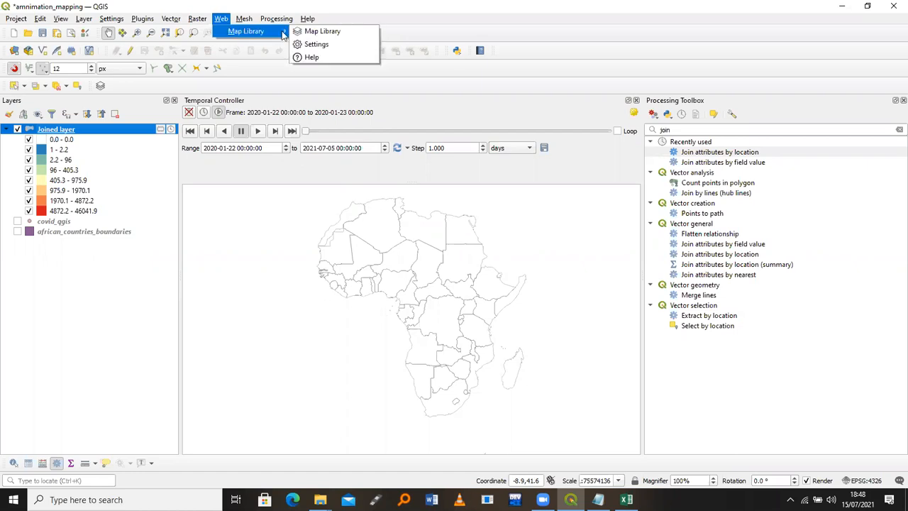
{"action": "left_click", "coordinate": [319, 32]}
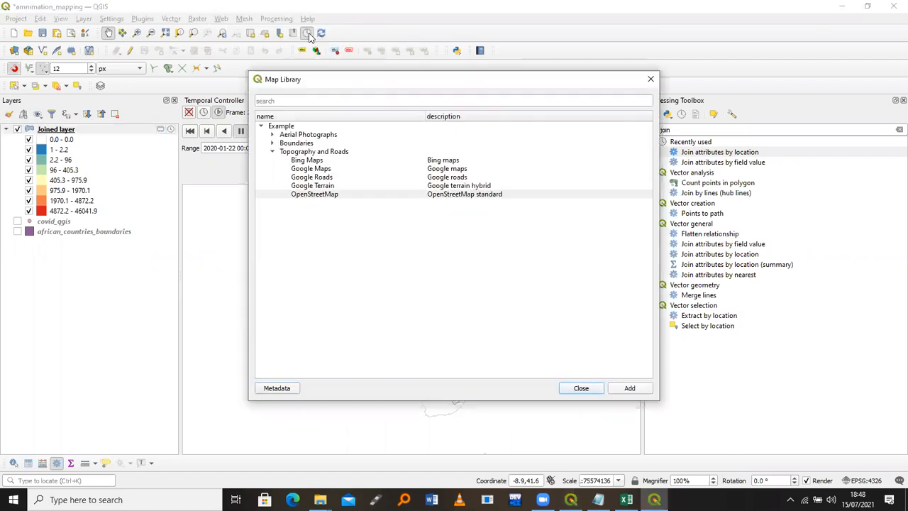
{"action": "left_click", "coordinate": [333, 197]}
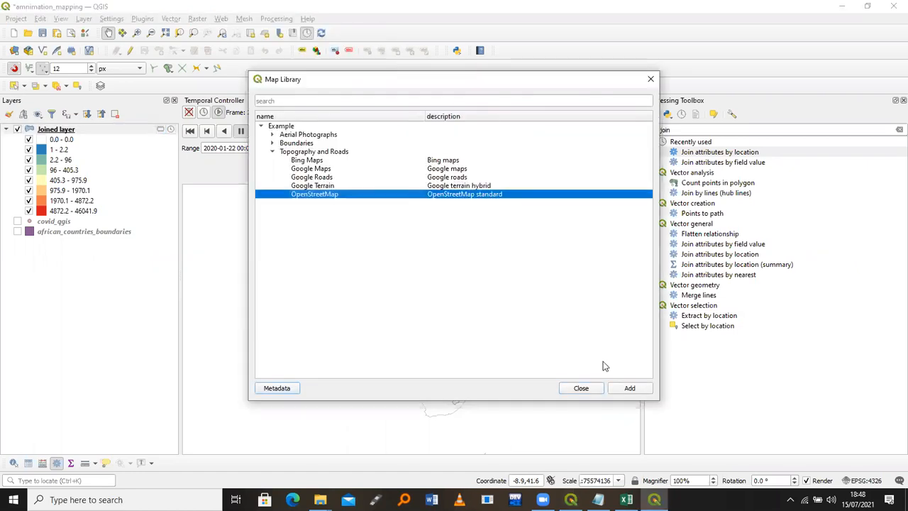
{"action": "left_click", "coordinate": [627, 388]}
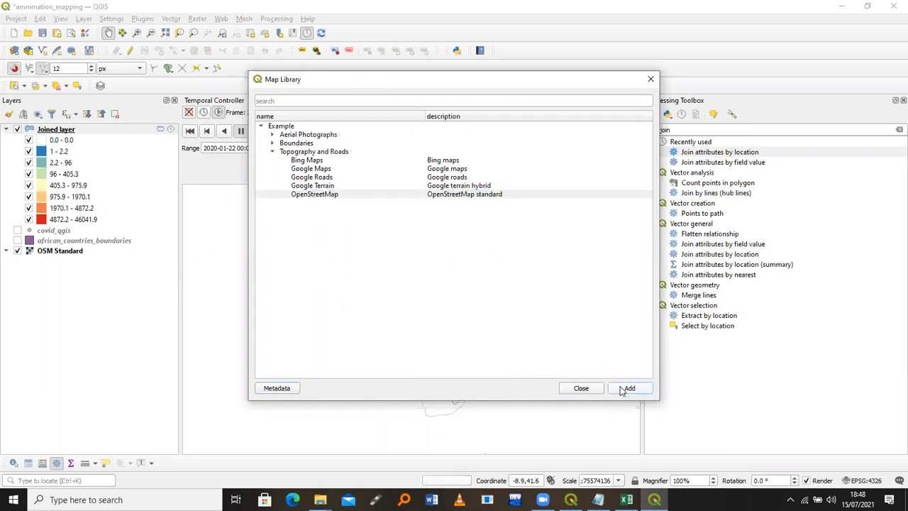
{"action": "left_click", "coordinate": [576, 388]}
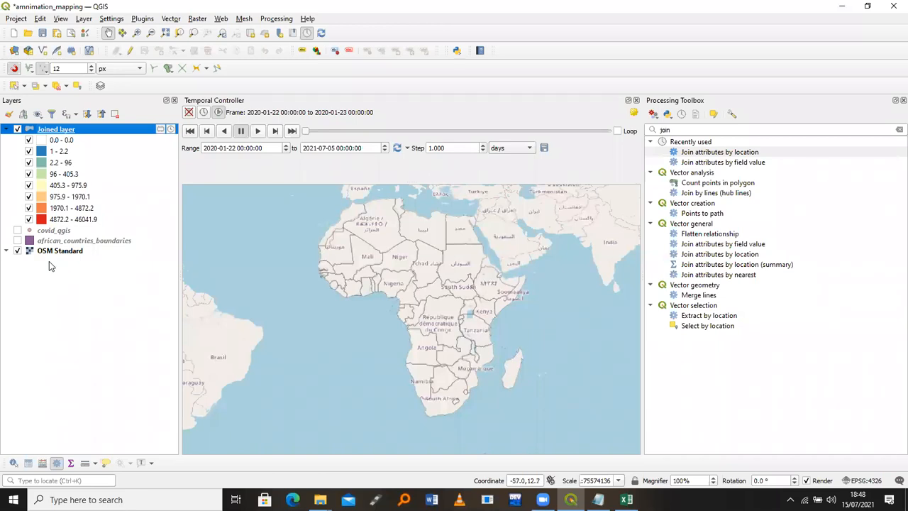
{"action": "left_click_drag", "start_coordinate": [305, 134], "coordinate": [360, 139]}
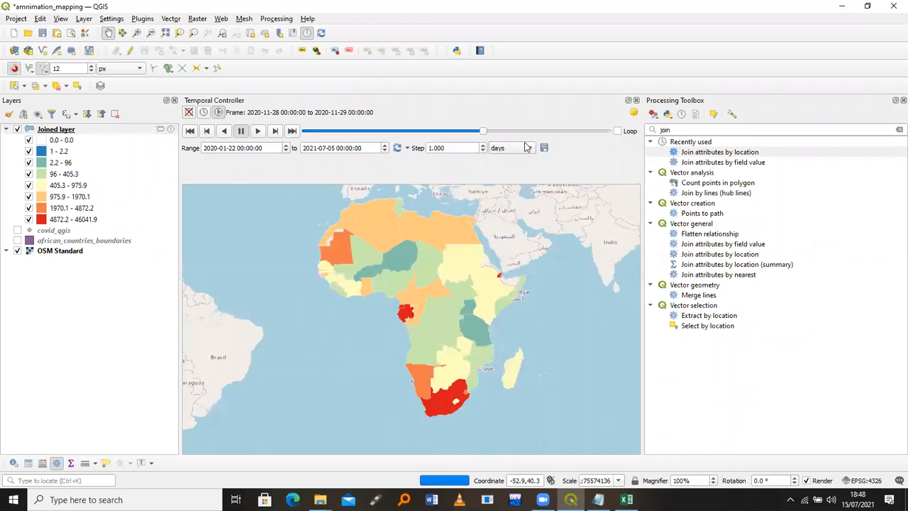
{"action": "left_click_drag", "start_coordinate": [578, 132], "coordinate": [236, 131]}
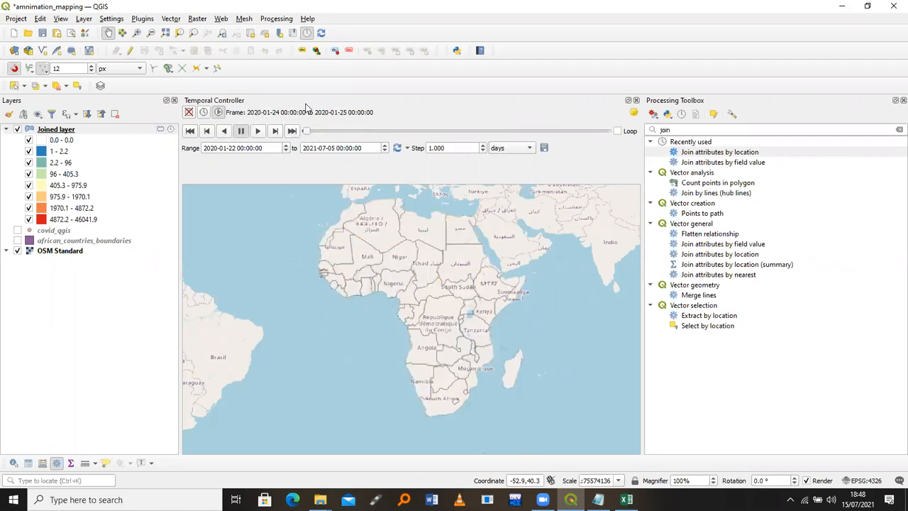
{"action": "left_click_drag", "start_coordinate": [307, 133], "coordinate": [373, 130]}
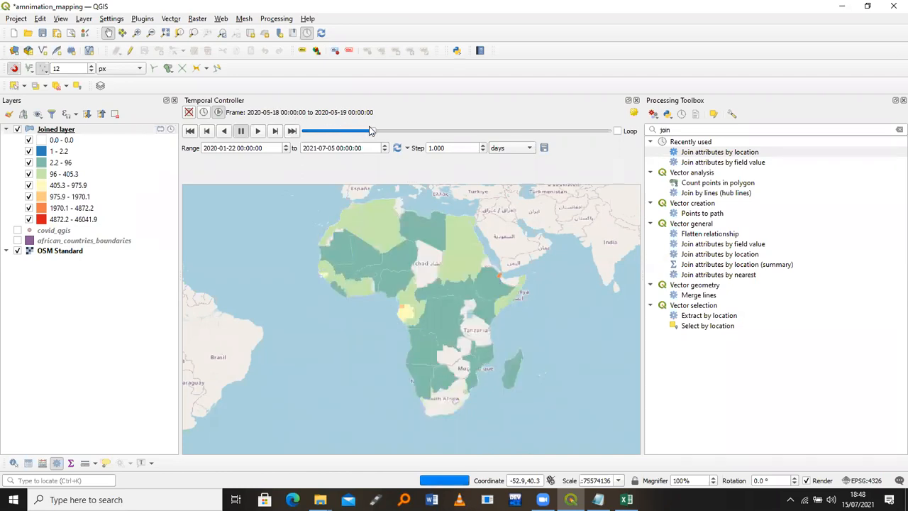
{"action": "left_click", "coordinate": [259, 132]}
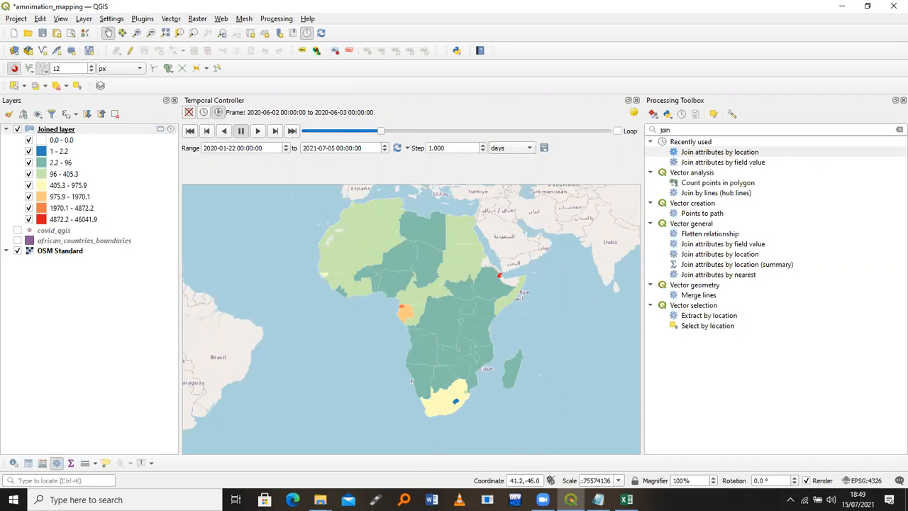
{"action": "mouse_move", "coordinate": [320, 499]}
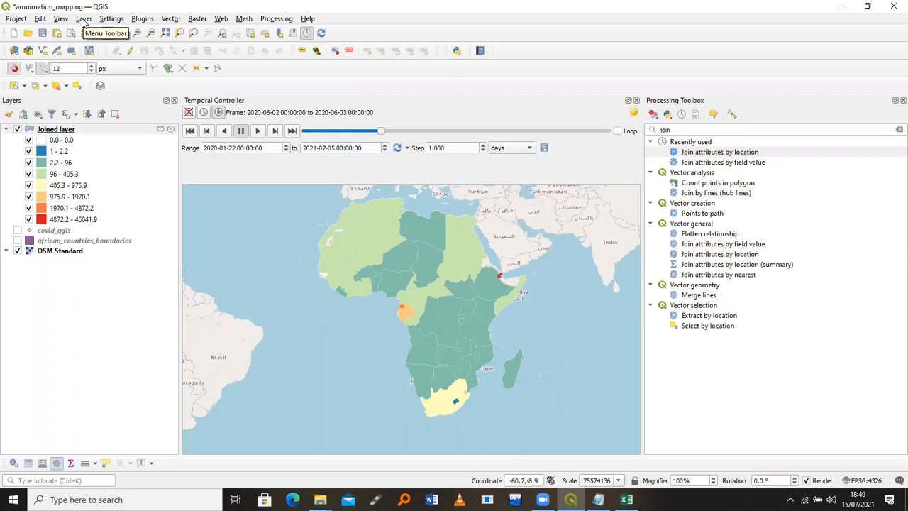
Create a new print layout named 'legend'
{"action": "left_click", "coordinate": [14, 20]}
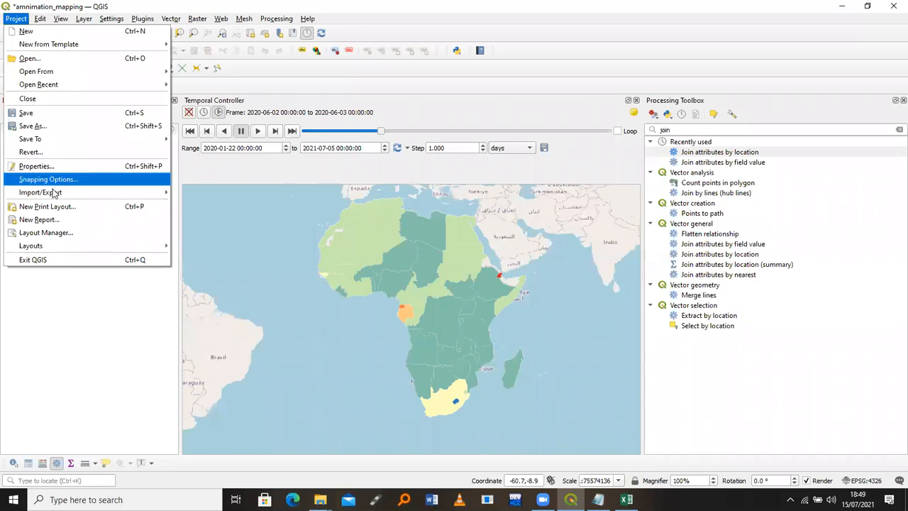
{"action": "mouse_move", "coordinate": [55, 195]}
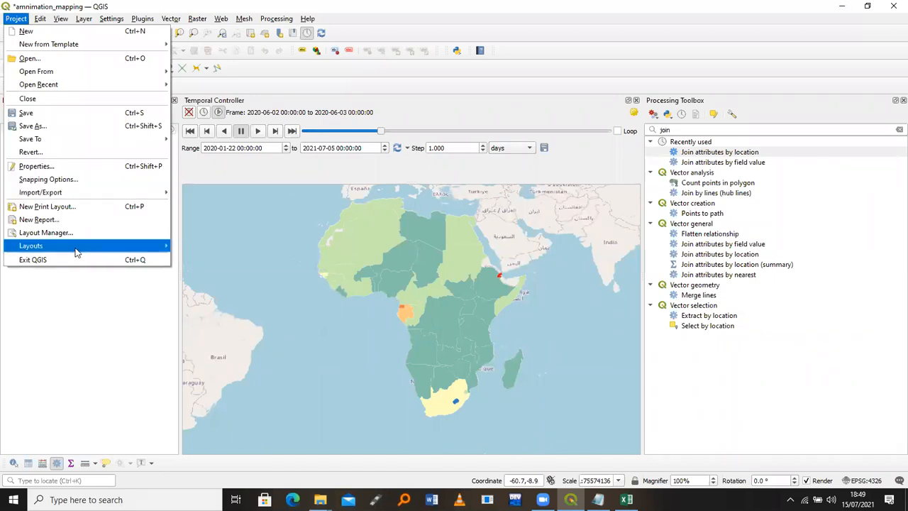
{"action": "left_click", "coordinate": [71, 207]}
{"action": "type", "text": "legend"}
{"action": "key", "text": "Return"}
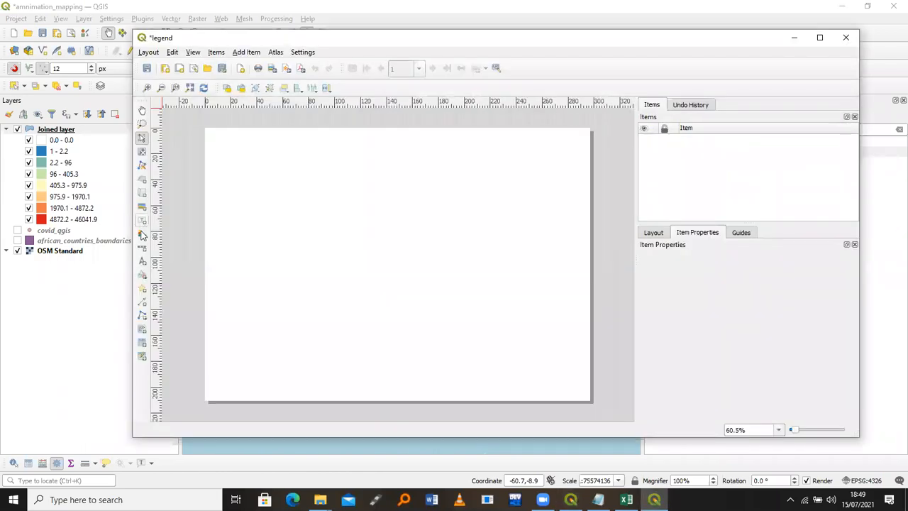
Draw a legend item listing the Joined layer's classes on the layout page
{"action": "left_click", "coordinate": [141, 235]}
{"action": "left_click_drag", "start_coordinate": [258, 182], "coordinate": [497, 305]}
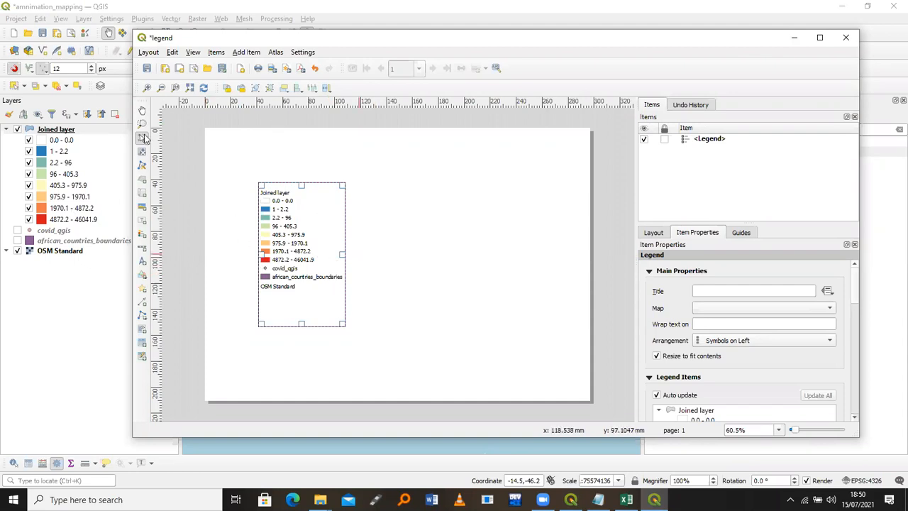
{"action": "left_click", "coordinate": [149, 52]}
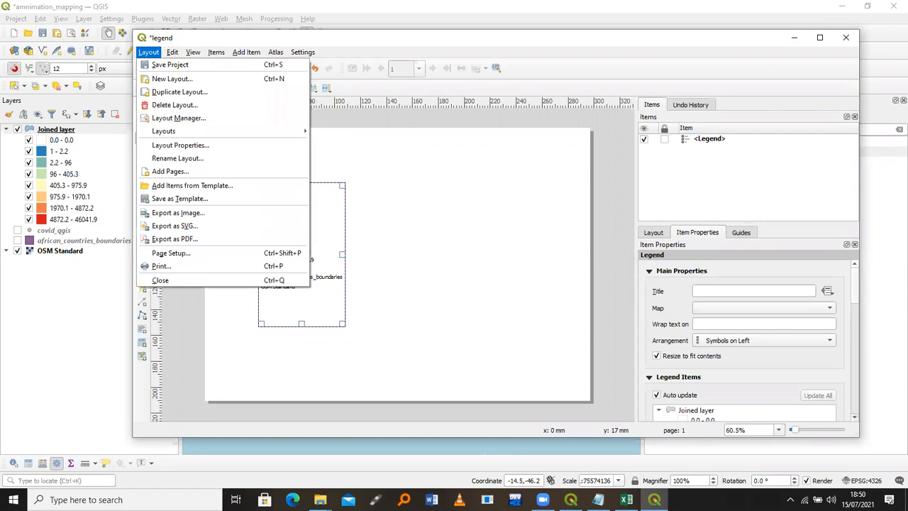
{"action": "left_click", "coordinate": [320, 500]}
Open the legend JPEG from Desktop > Day 4 > Data_Day_4 in File Explorer
{"action": "left_click", "coordinate": [314, 452]}
{"action": "left_click", "coordinate": [320, 499]}
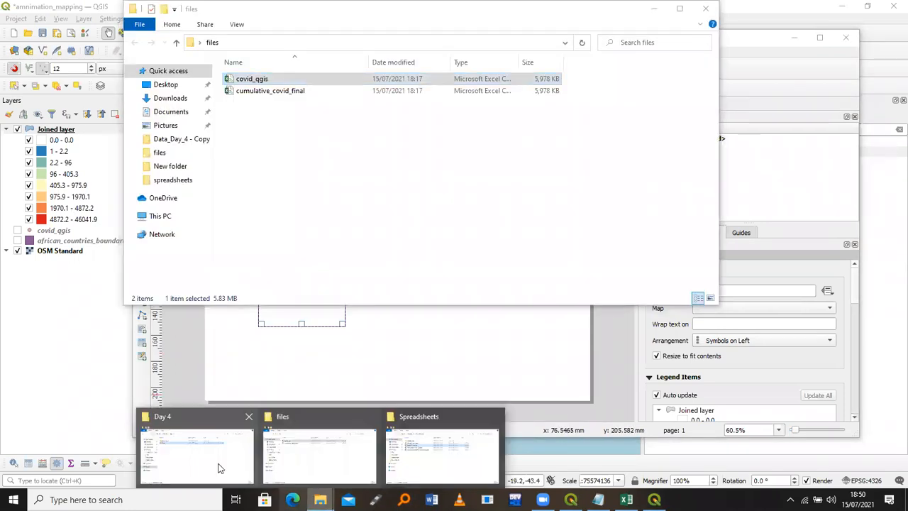
{"action": "left_click", "coordinate": [222, 468]}
{"action": "left_click", "coordinate": [240, 227]}
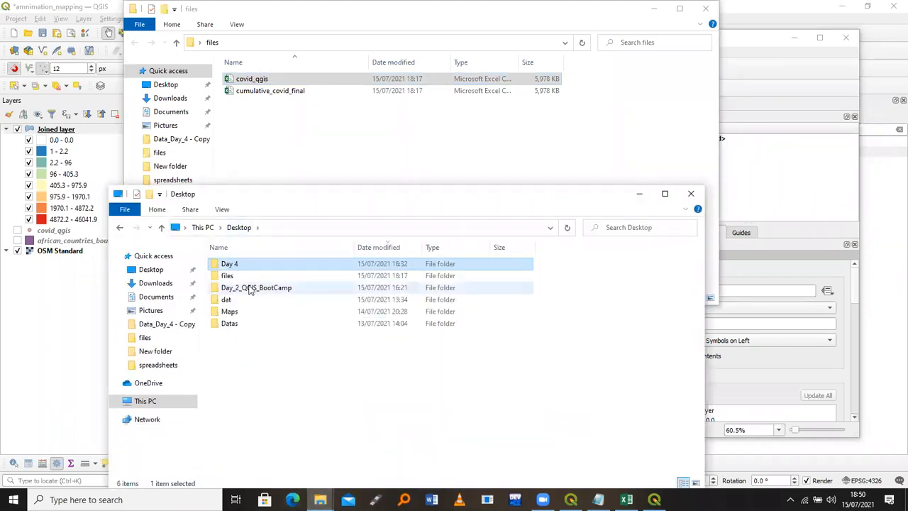
{"action": "double_click", "coordinate": [250, 288]}
{"action": "left_click", "coordinate": [240, 227]}
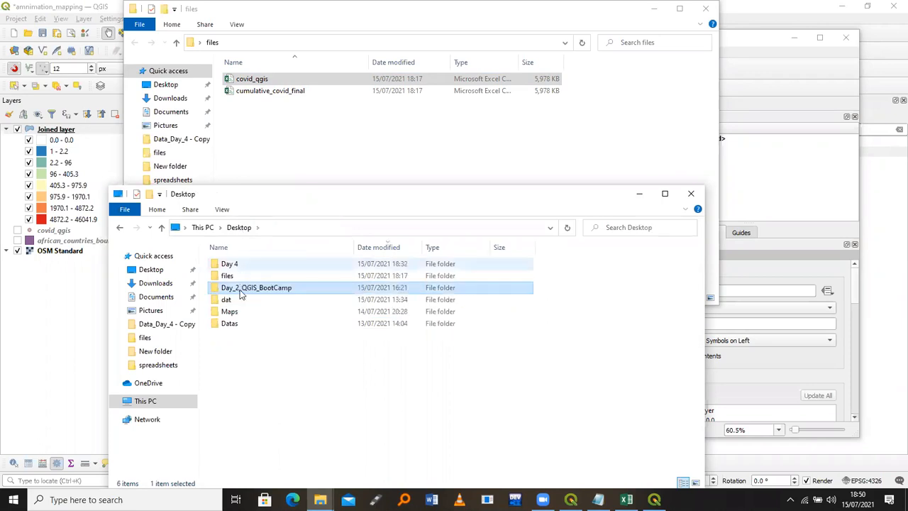
{"action": "double_click", "coordinate": [240, 267]}
{"action": "double_click", "coordinate": [241, 268]}
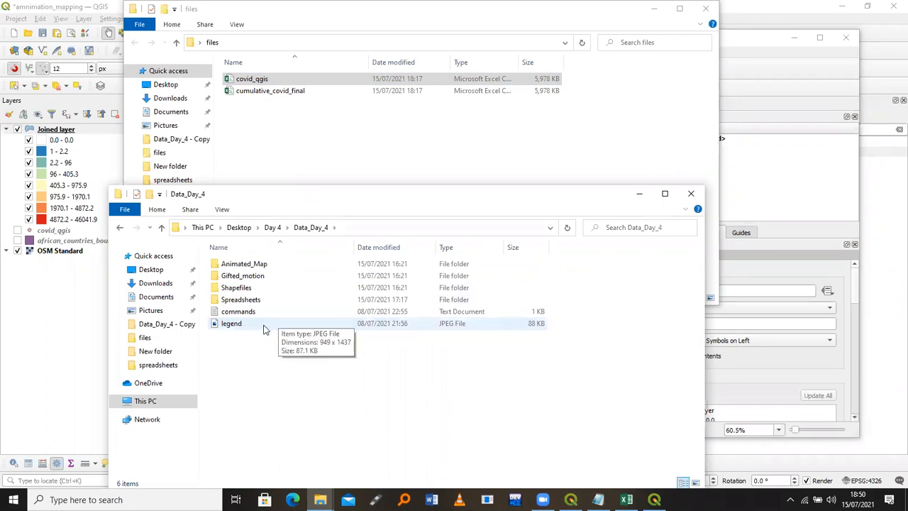
{"action": "double_click", "coordinate": [265, 326]}
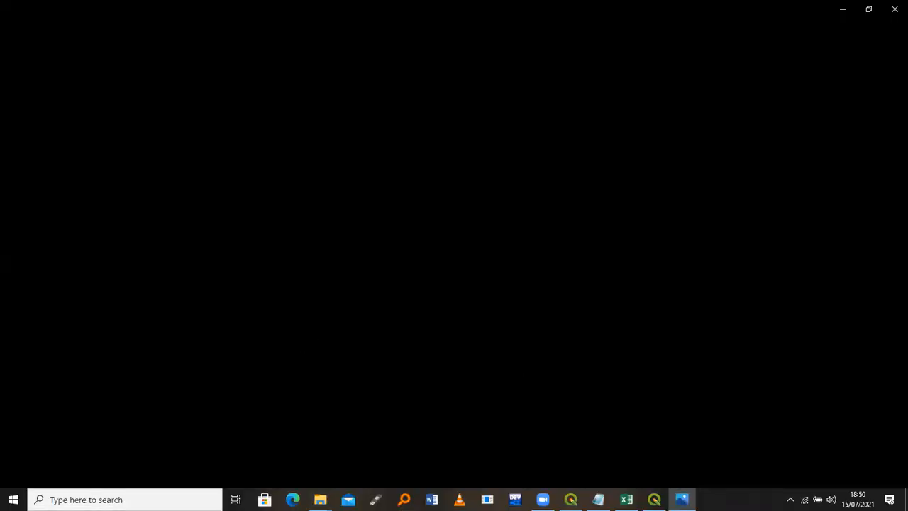
Close the legend print layout window and return to the main QGIS window
{"action": "key", "text": "alt+Tab"}
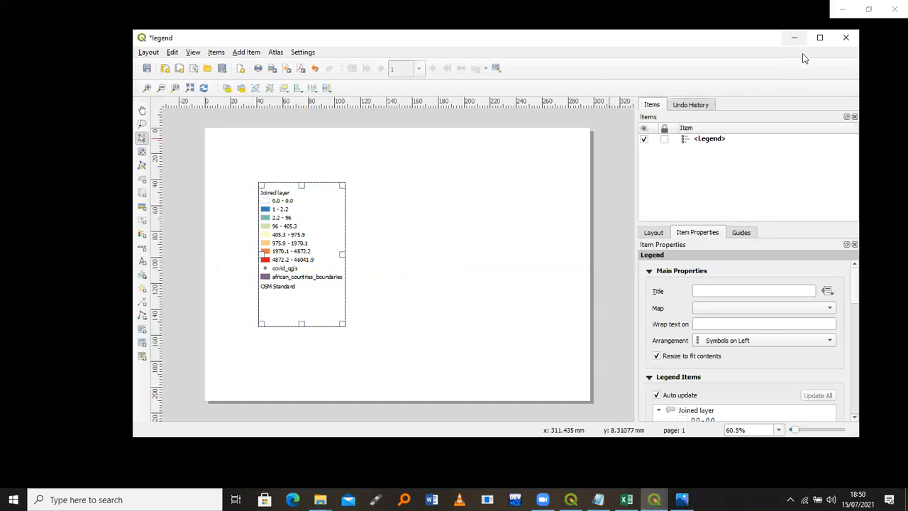
{"action": "left_click", "coordinate": [845, 38]}
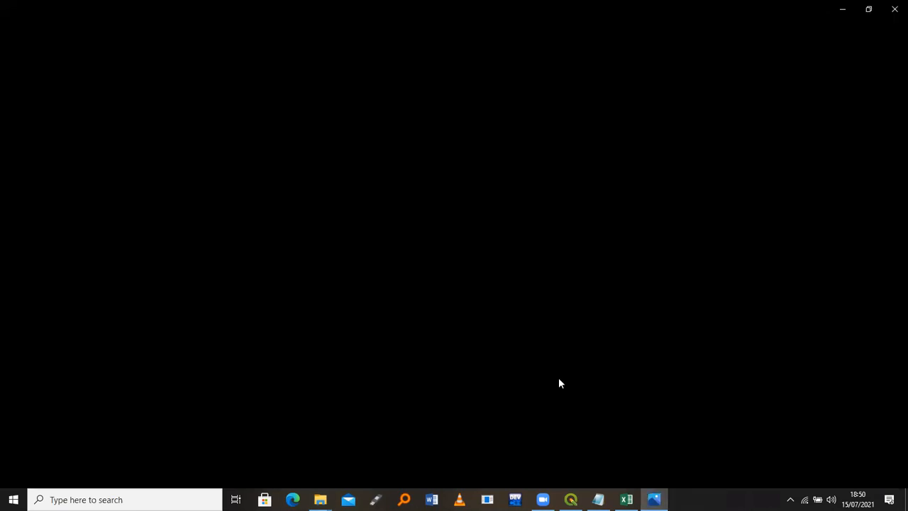
{"action": "left_click", "coordinate": [570, 499]}
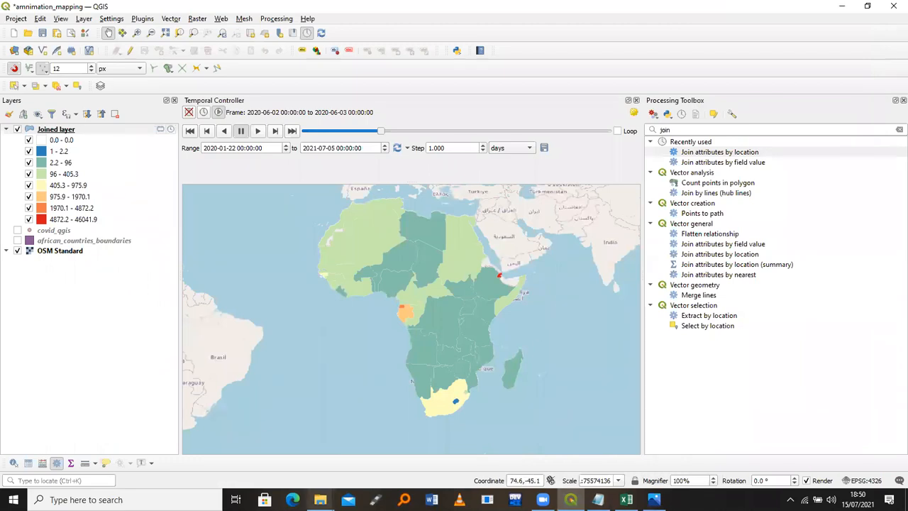
{"action": "left_click", "coordinate": [319, 499]}
{"action": "left_click", "coordinate": [653, 499]}
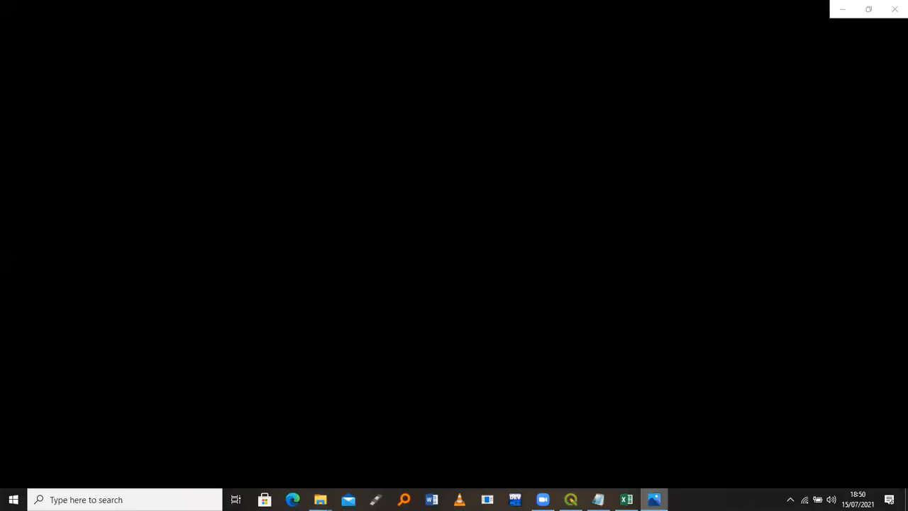
{"action": "left_click", "coordinate": [570, 499]}
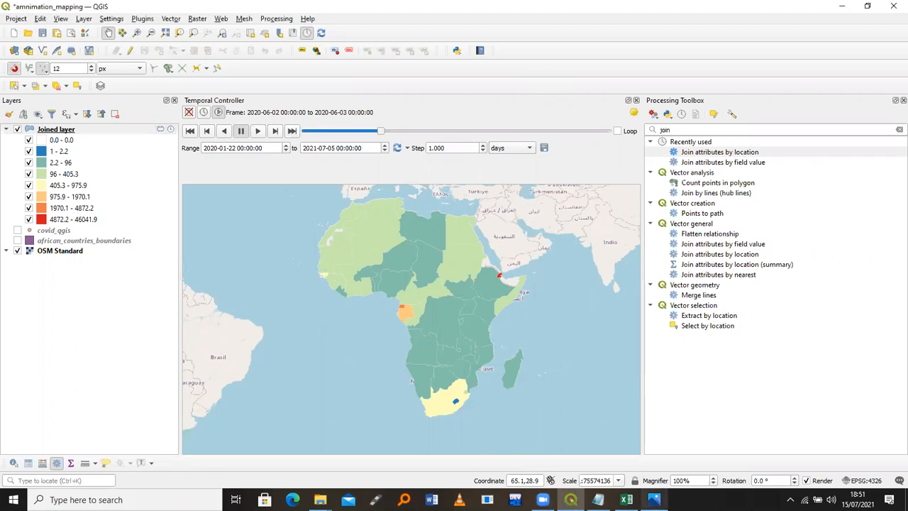
{"action": "left_click", "coordinate": [654, 499]}
{"action": "left_click", "coordinate": [654, 499]}
{"action": "left_click", "coordinate": [654, 499]}
Open the Title Label decoration settings and tick Enable Title Label
{"action": "left_click", "coordinate": [61, 19]}
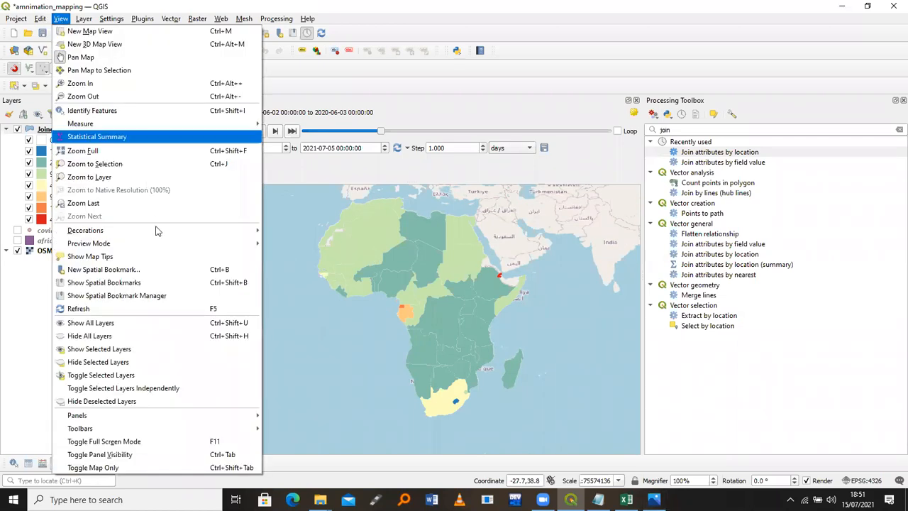
{"action": "mouse_move", "coordinate": [157, 230]}
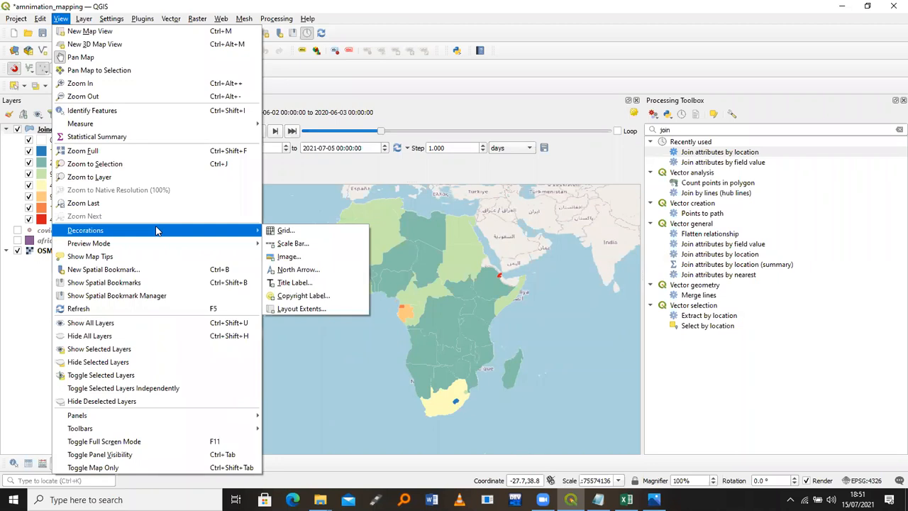
{"action": "left_click", "coordinate": [301, 284]}
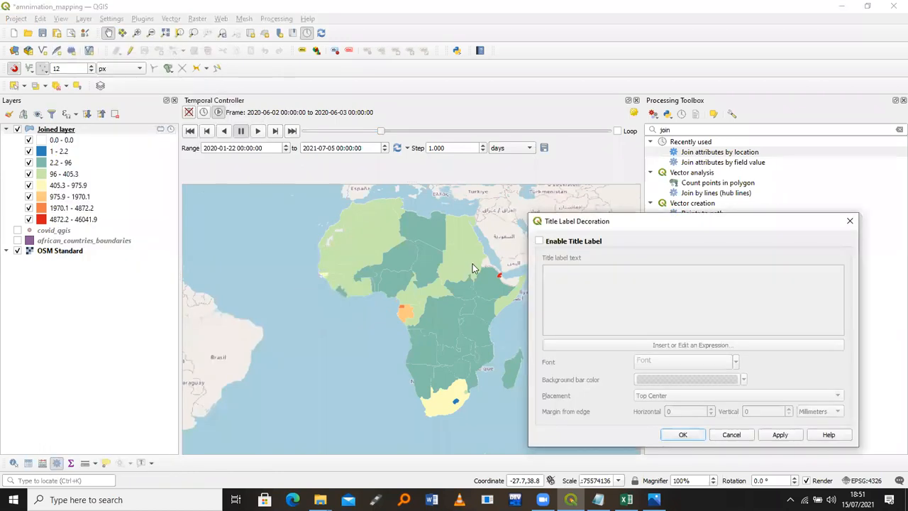
{"action": "left_click", "coordinate": [540, 242]}
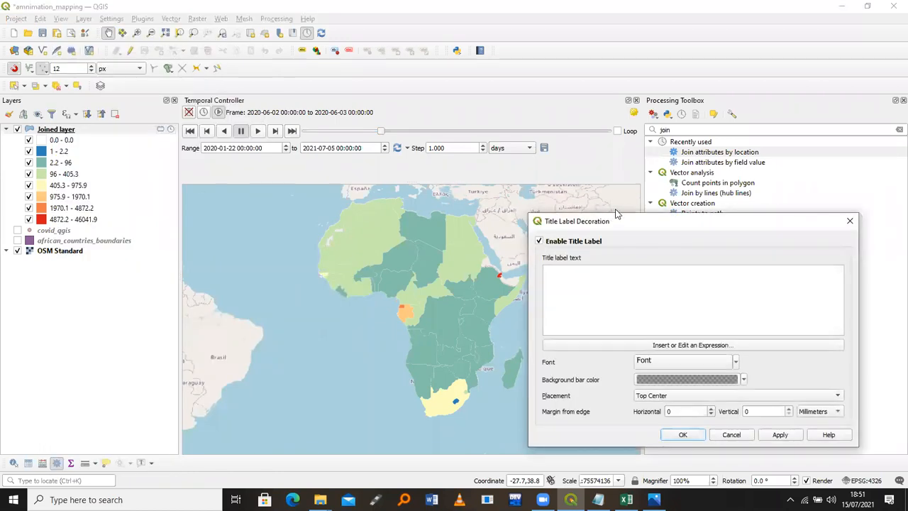
{"action": "left_click_drag", "start_coordinate": [614, 218], "coordinate": [563, 97]}
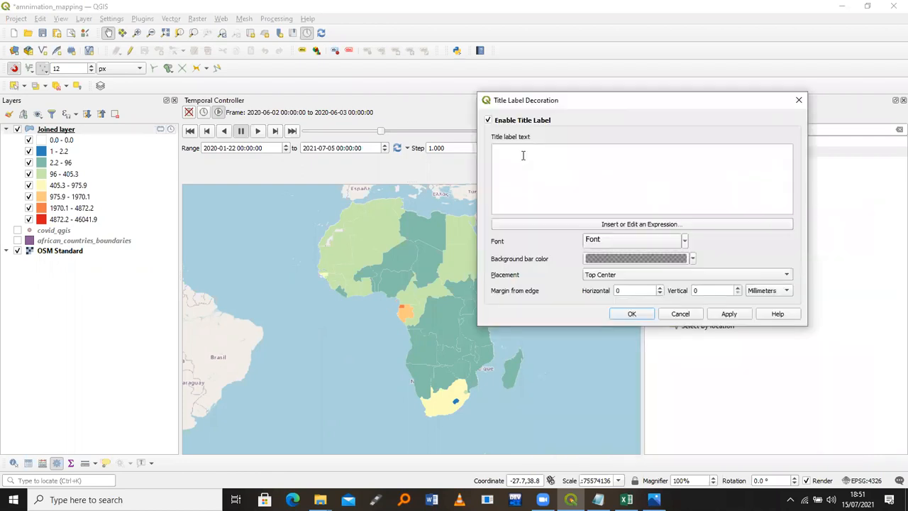
Enter the title text 'Cumulative COVID-19 Cases'
{"action": "left_click", "coordinate": [522, 155]}
{"action": "type", "text": "Cumulative Covid"}
{"action": "key", "text": "BackSpace"}
{"action": "key", "text": "BackSpace"}
{"action": "key", "text": "BackSpace"}
{"action": "key", "text": "BackSpace"}
{"action": "type", "text": "OVIS"}
{"action": "key", "text": "BackSpace"}
{"action": "type", "text": "D-19 Cases"}
Format the title text as Arial Bold 28 pt and apply it to the map
{"action": "left_click", "coordinate": [608, 242]}
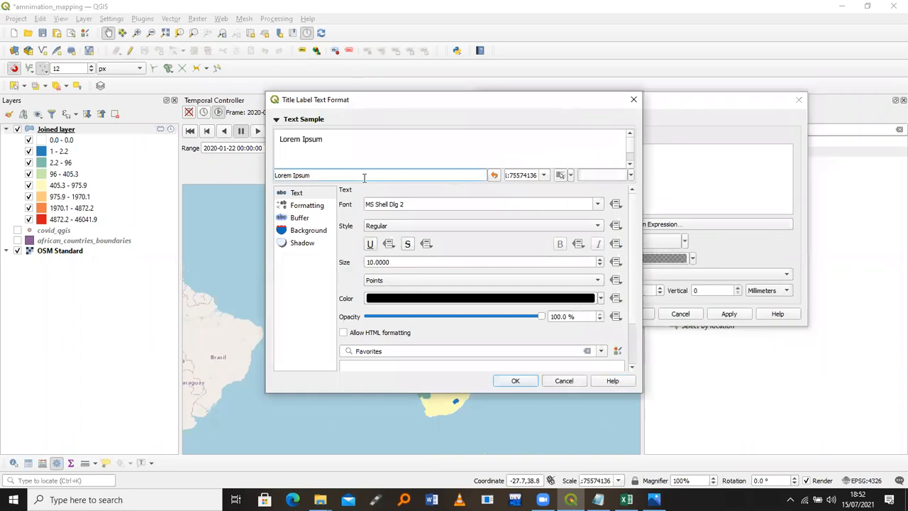
{"action": "left_click", "coordinate": [398, 206]}
{"action": "triple_click", "coordinate": [398, 206]}
{"action": "type", "text": "arial"}
{"action": "left_click", "coordinate": [397, 226]}
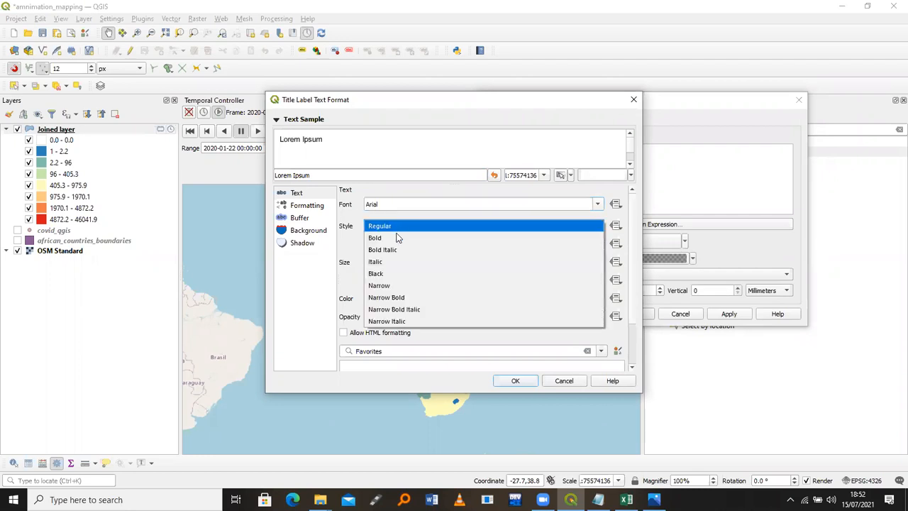
{"action": "left_click", "coordinate": [397, 239]}
{"action": "left_click_drag", "start_coordinate": [394, 261], "coordinate": [358, 264]}
{"action": "type", "text": "28"}
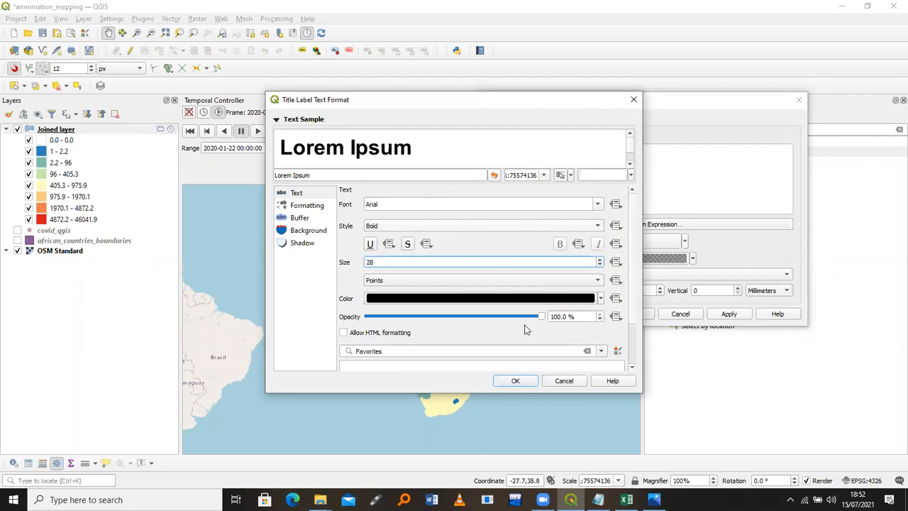
{"action": "left_click", "coordinate": [515, 380]}
{"action": "left_click", "coordinate": [728, 314]}
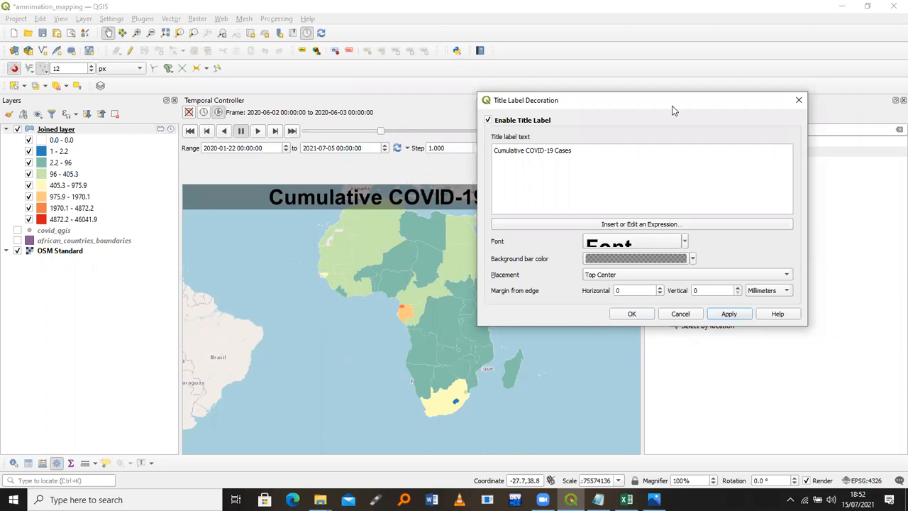
Make the title's background bar fully transparent (0% opacity), apply, and close
{"action": "left_click_drag", "start_coordinate": [672, 106], "coordinate": [769, 98]}
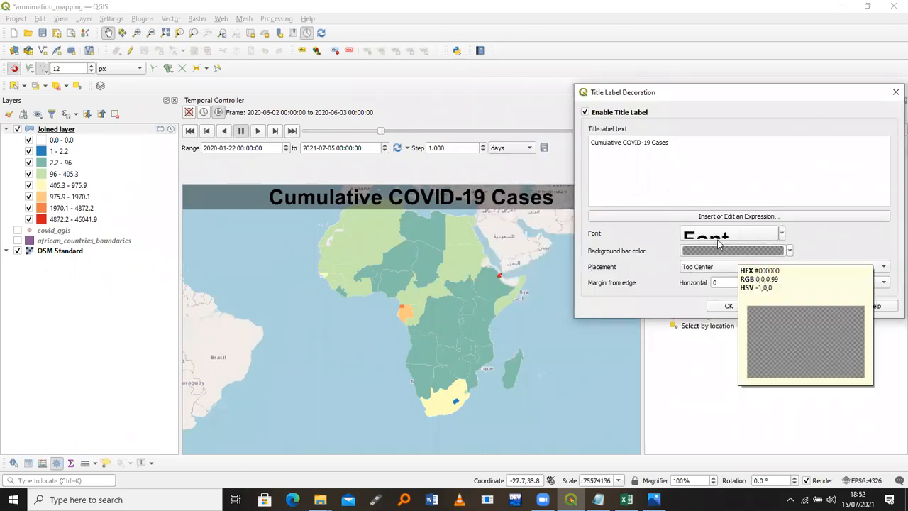
{"action": "left_click", "coordinate": [741, 252]}
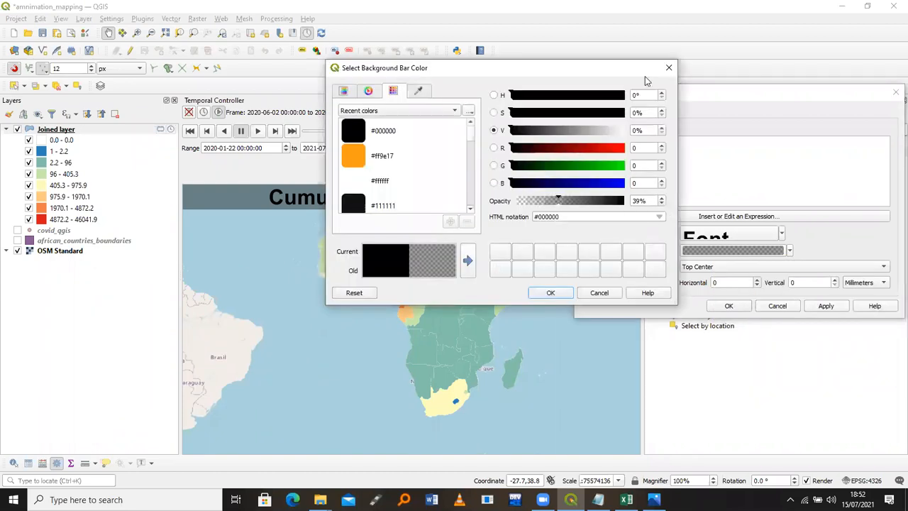
{"action": "left_click", "coordinate": [731, 253]}
{"action": "left_click_drag", "start_coordinate": [560, 202], "coordinate": [514, 202]}
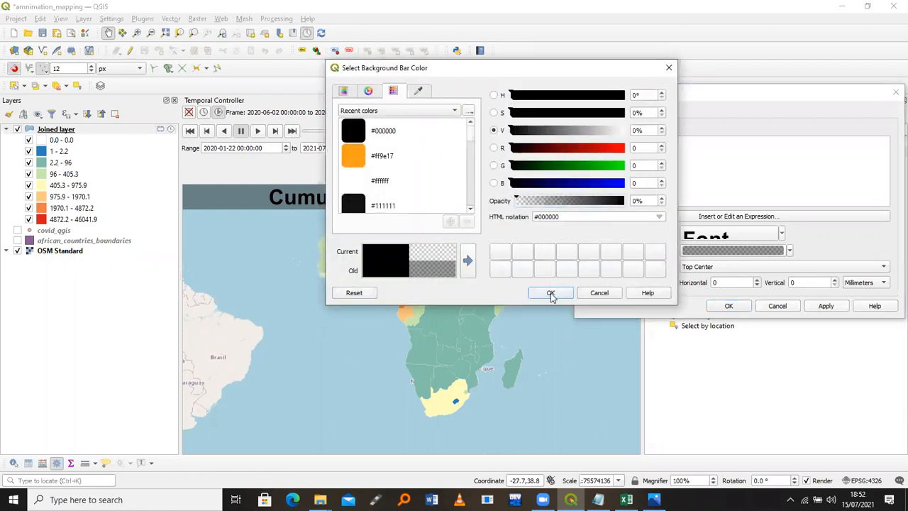
{"action": "left_click", "coordinate": [551, 293]}
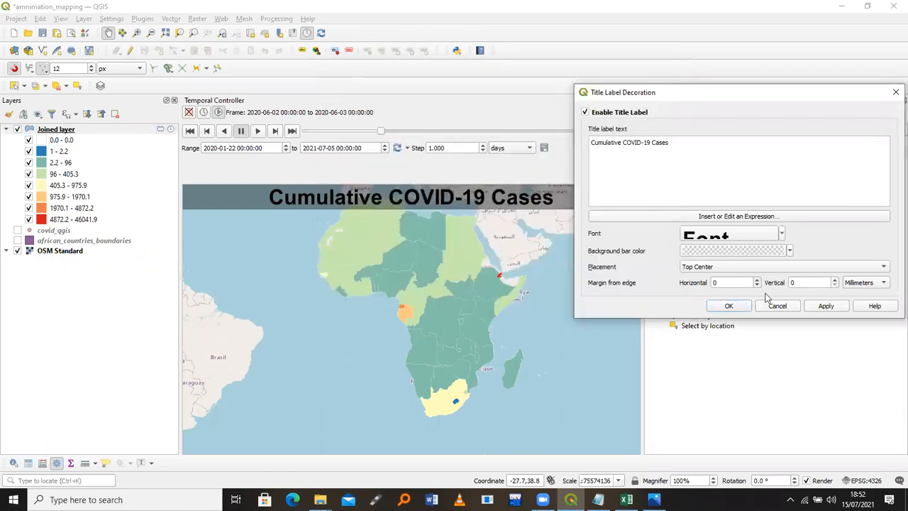
{"action": "left_click", "coordinate": [823, 306]}
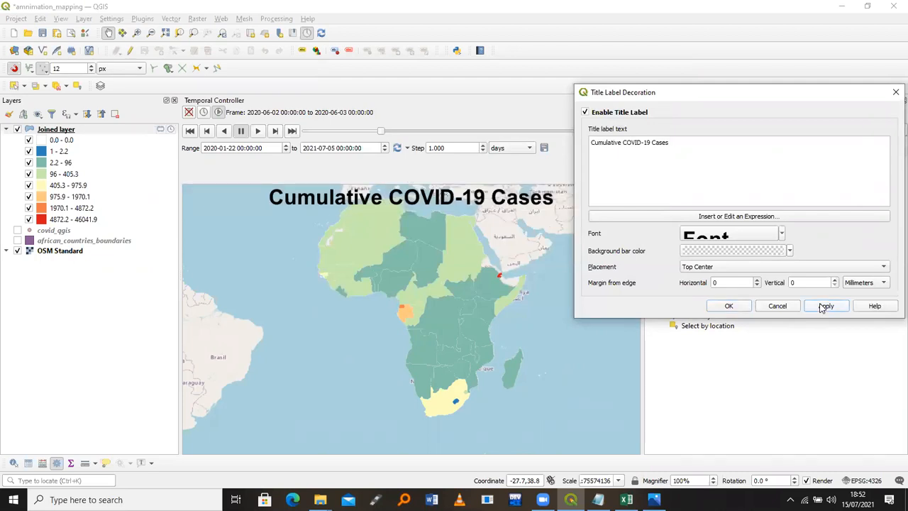
{"action": "left_click", "coordinate": [729, 307]}
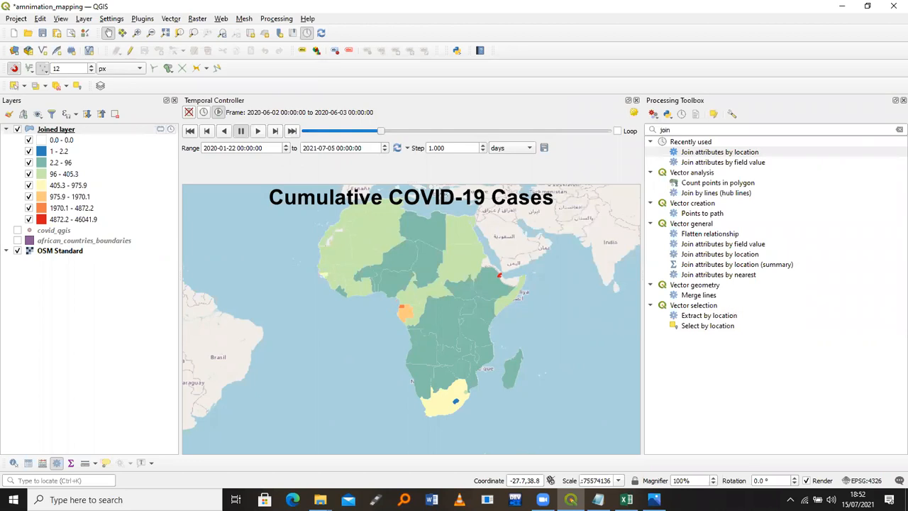
{"action": "left_click", "coordinate": [653, 499]}
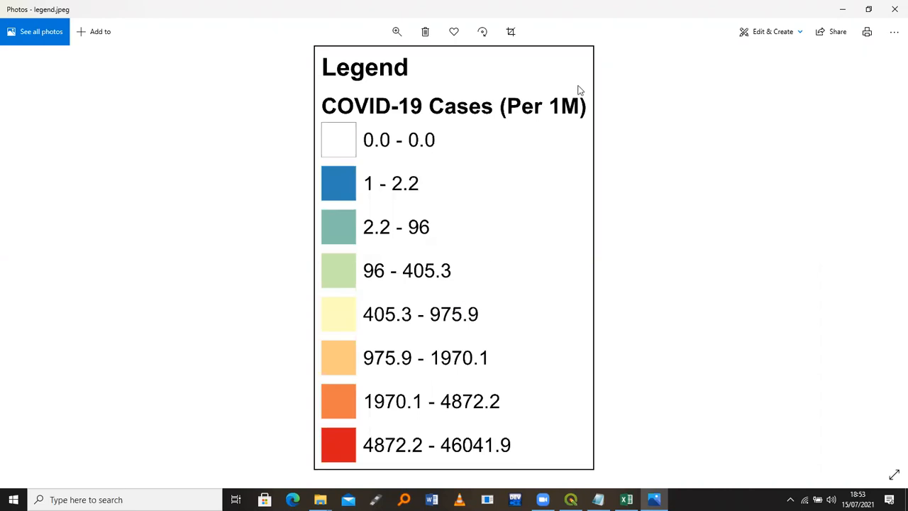
{"action": "left_click", "coordinate": [842, 9]}
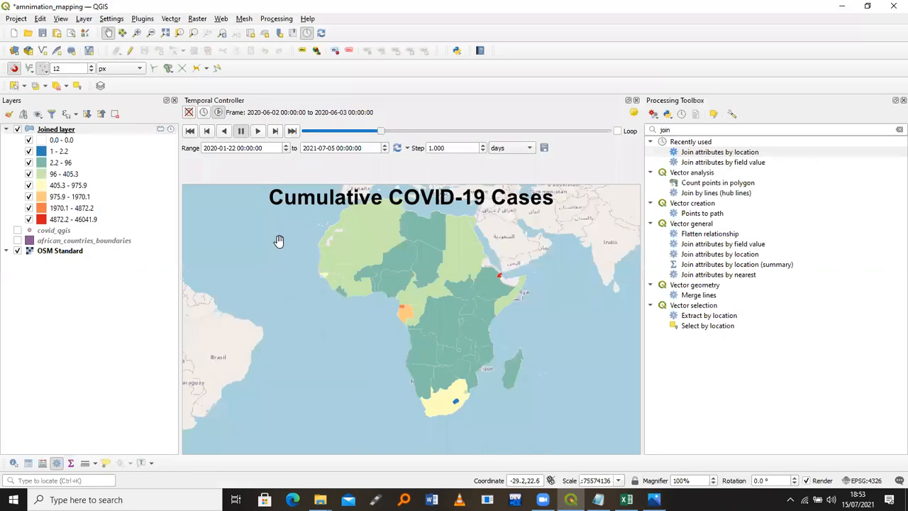
Open the Image decoration settings and tick Enable Image
{"action": "left_click", "coordinate": [84, 19]}
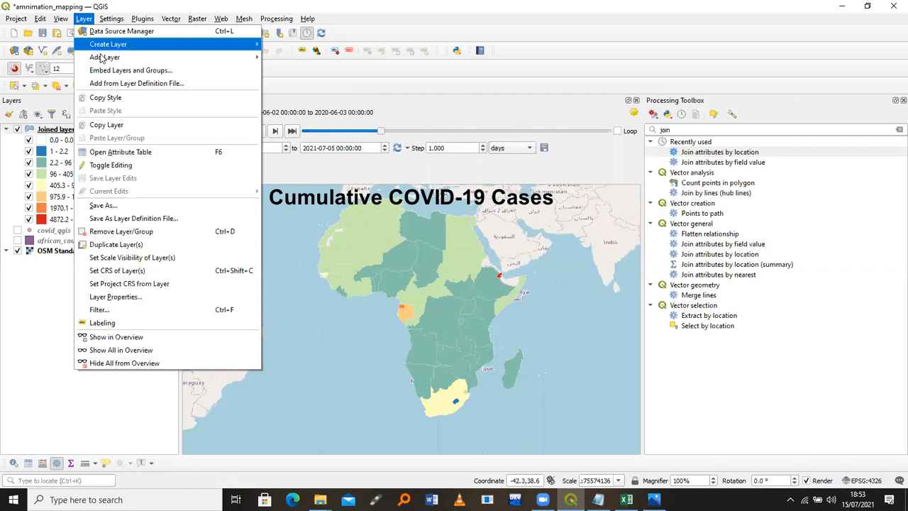
{"action": "mouse_move", "coordinate": [106, 58]}
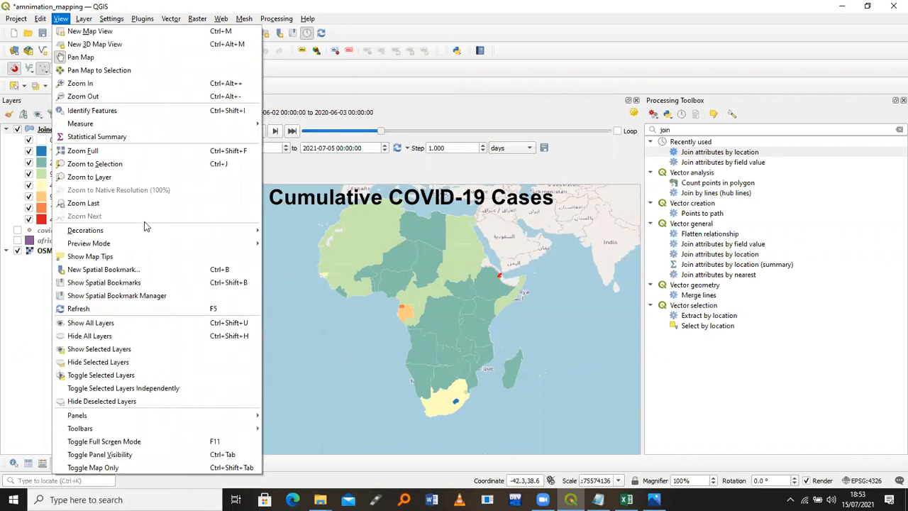
{"action": "mouse_move", "coordinate": [147, 234]}
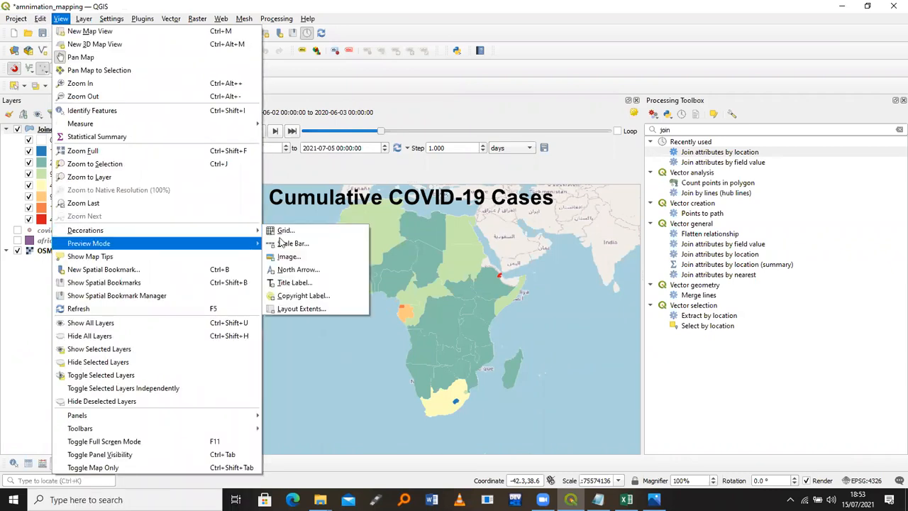
{"action": "left_click", "coordinate": [290, 256]}
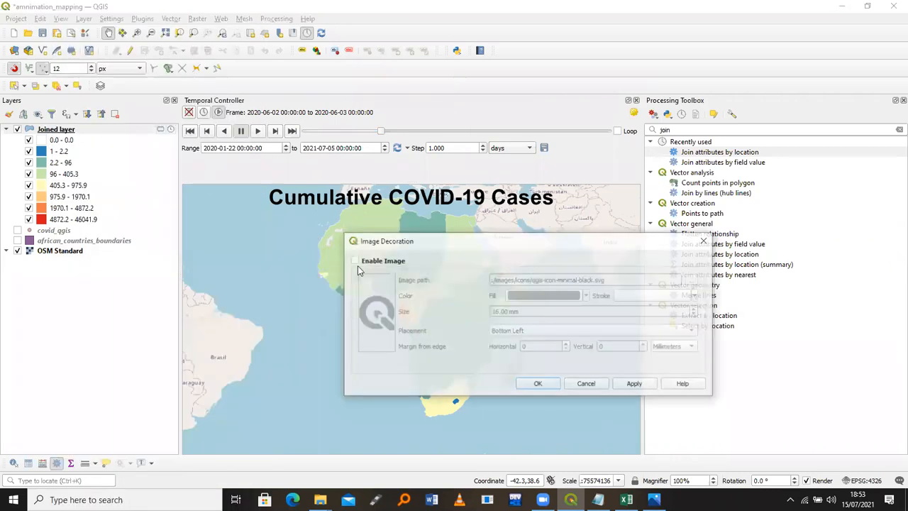
{"action": "left_click", "coordinate": [355, 261]}
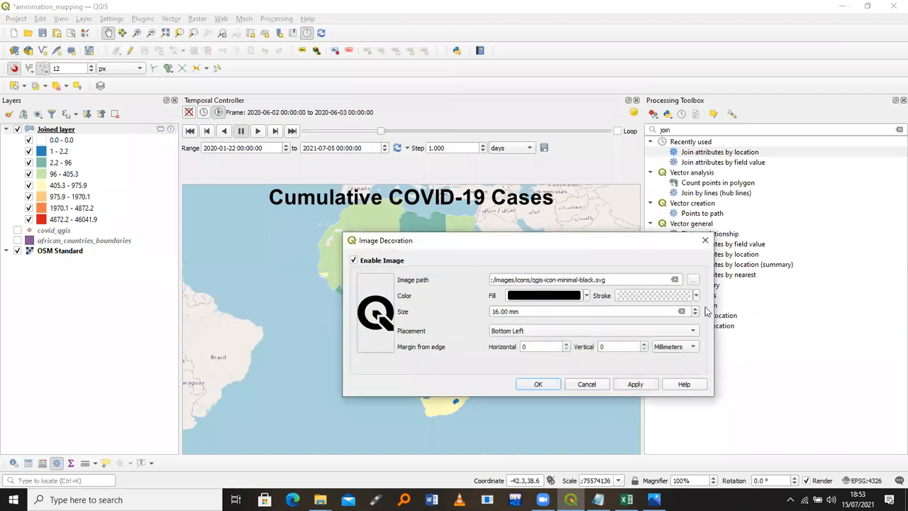
Load legend.jpeg from the Data_Day_4 - Copy folder as the decoration image
{"action": "left_click", "coordinate": [692, 279]}
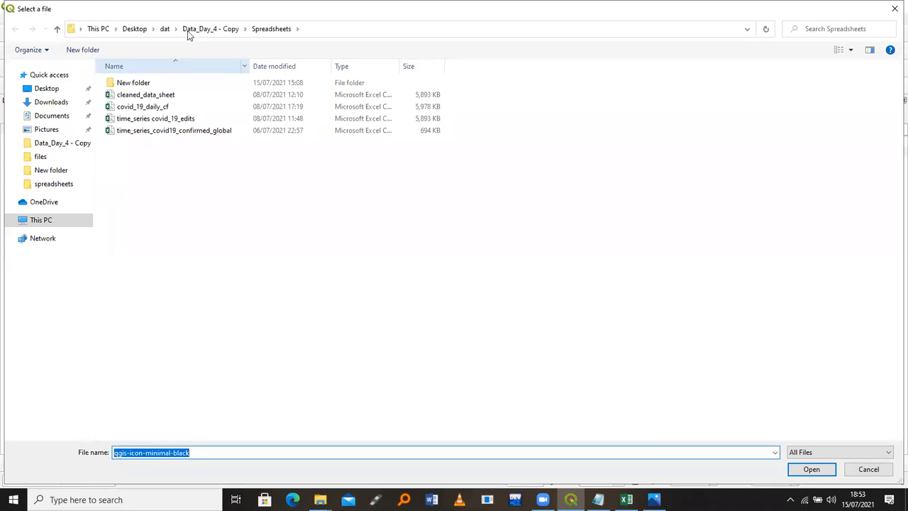
{"action": "left_click", "coordinate": [195, 29]}
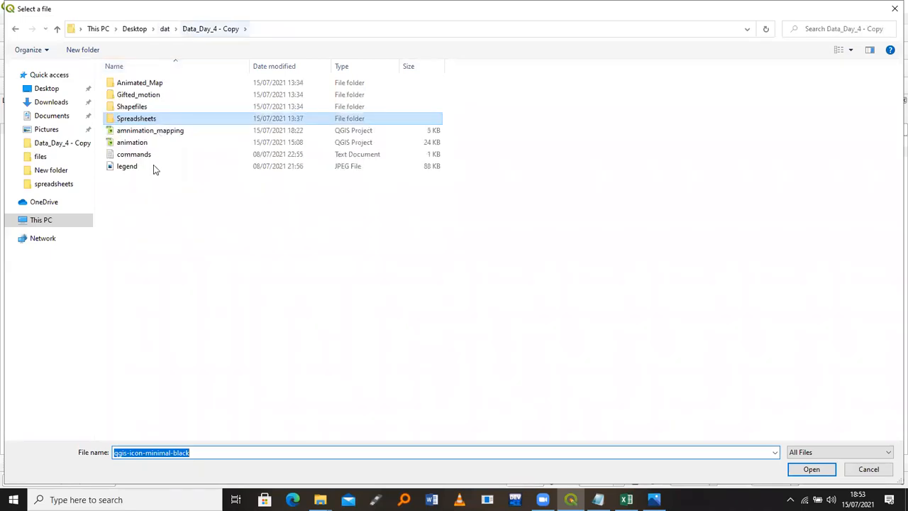
{"action": "left_click", "coordinate": [153, 166]}
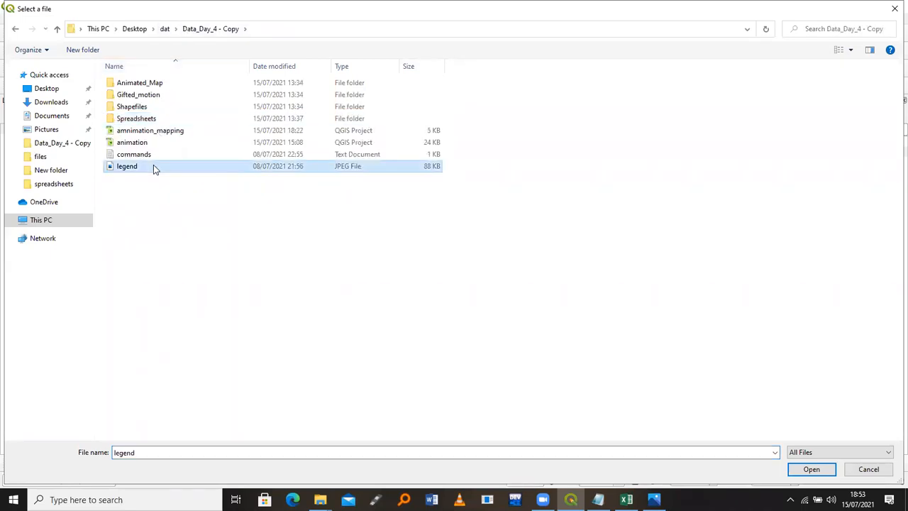
{"action": "left_click", "coordinate": [811, 469]}
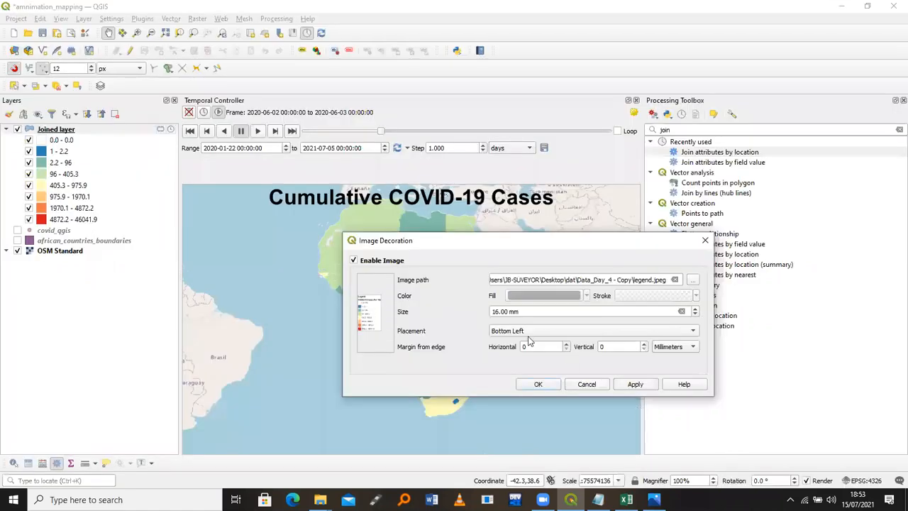
Set the legend image size to 50 mm, trying 20 and 30 mm first
{"action": "left_click_drag", "start_coordinate": [499, 313], "coordinate": [489, 315]}
{"action": "type", "text": "20"}
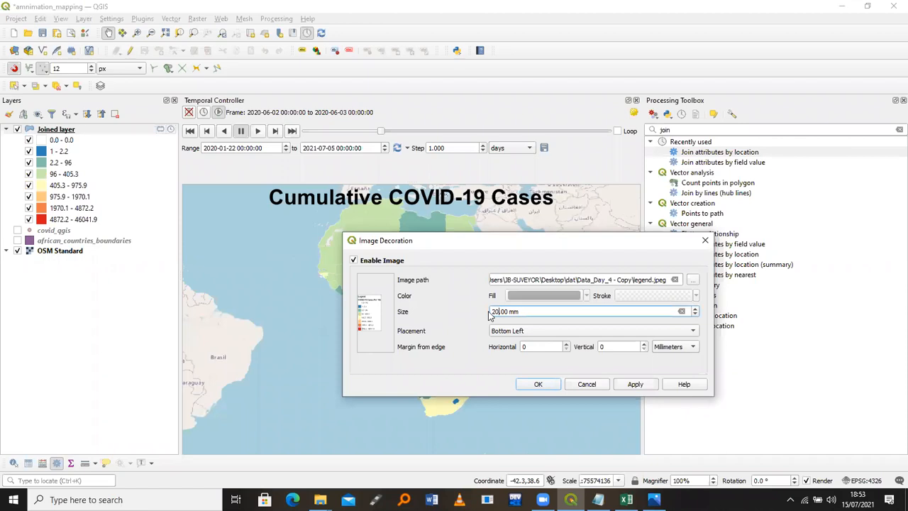
{"action": "left_click", "coordinate": [509, 332]}
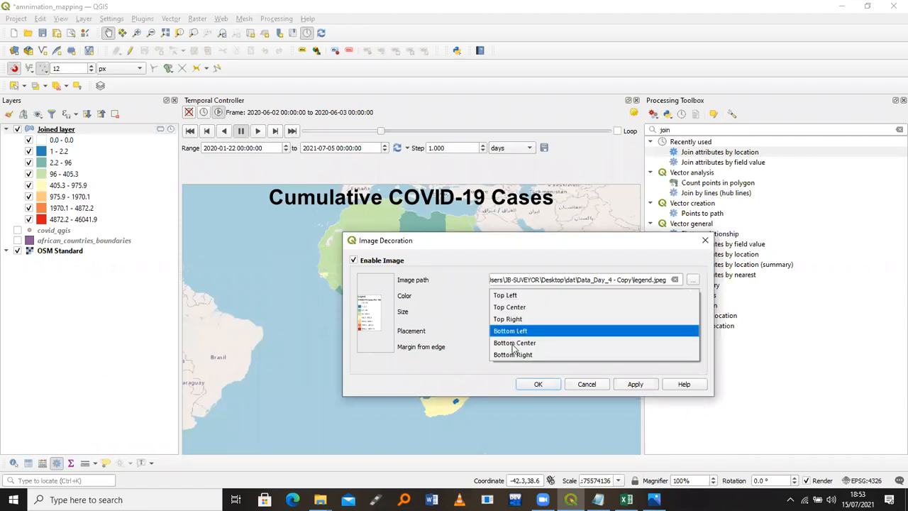
{"action": "left_click", "coordinate": [514, 343]}
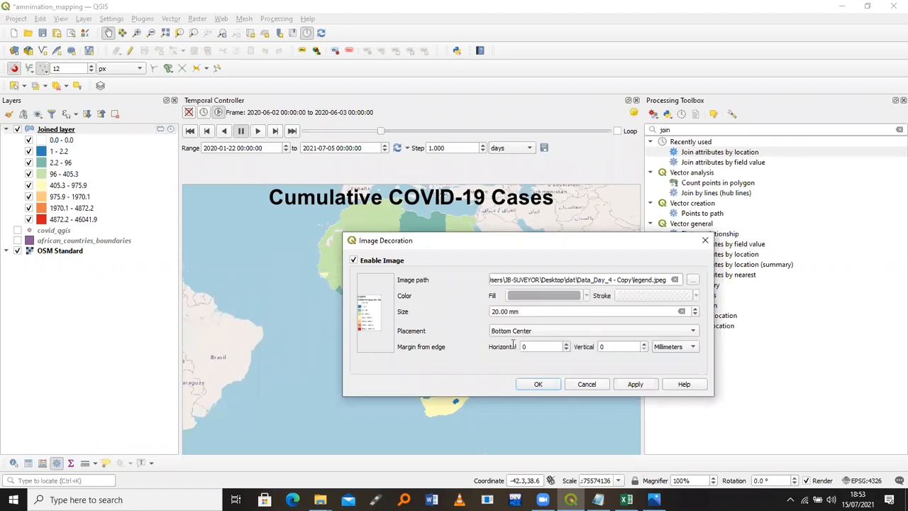
{"action": "left_click", "coordinate": [631, 385]}
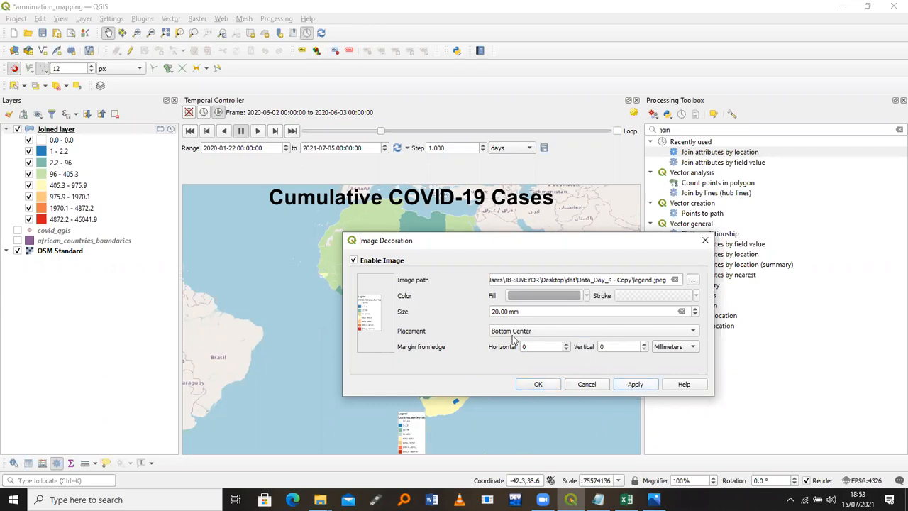
{"action": "double_click", "coordinate": [493, 313]}
{"action": "type", "text": "30"}
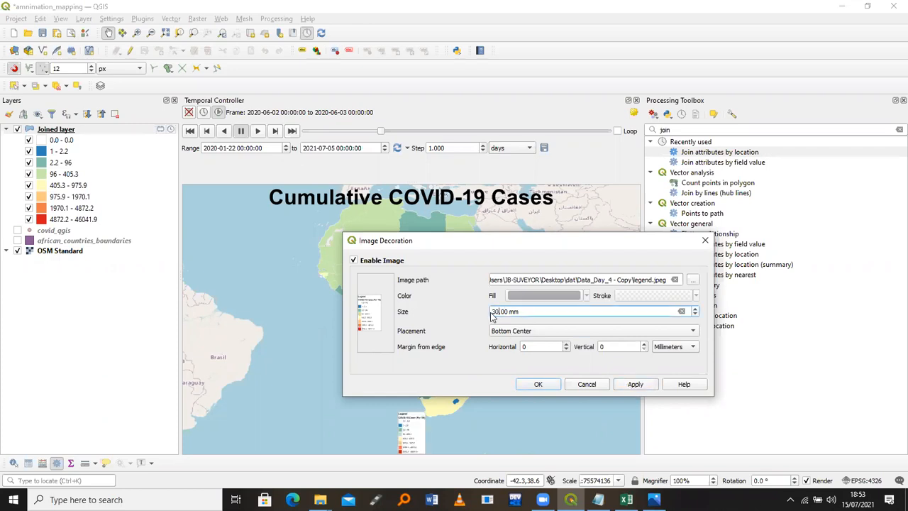
{"action": "left_click", "coordinate": [634, 384]}
{"action": "double_click", "coordinate": [494, 312]}
{"action": "type", "text": "5"}
{"action": "left_click", "coordinate": [635, 384]}
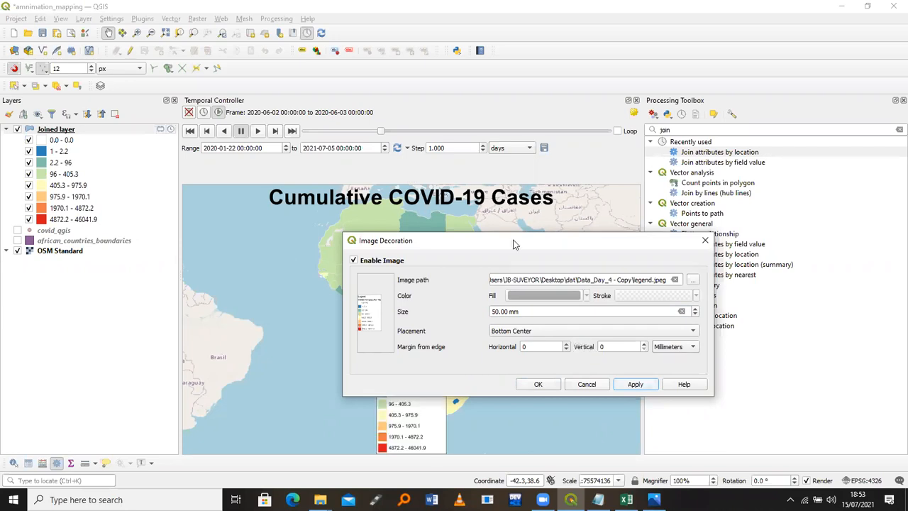
Move the legend to Bottom Left with a 3 mm vertical margin
{"action": "left_click_drag", "start_coordinate": [515, 244], "coordinate": [565, 96]}
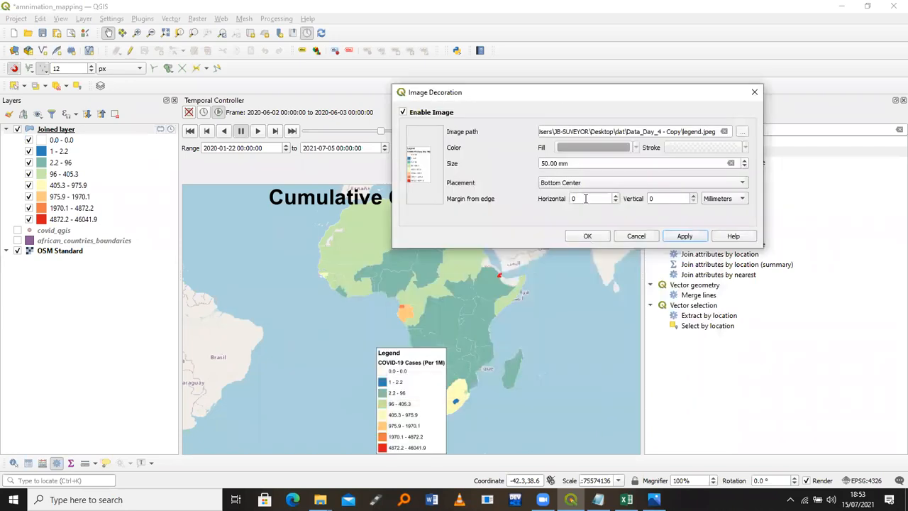
{"action": "left_click", "coordinate": [585, 198]}
{"action": "type", "text": "10"}
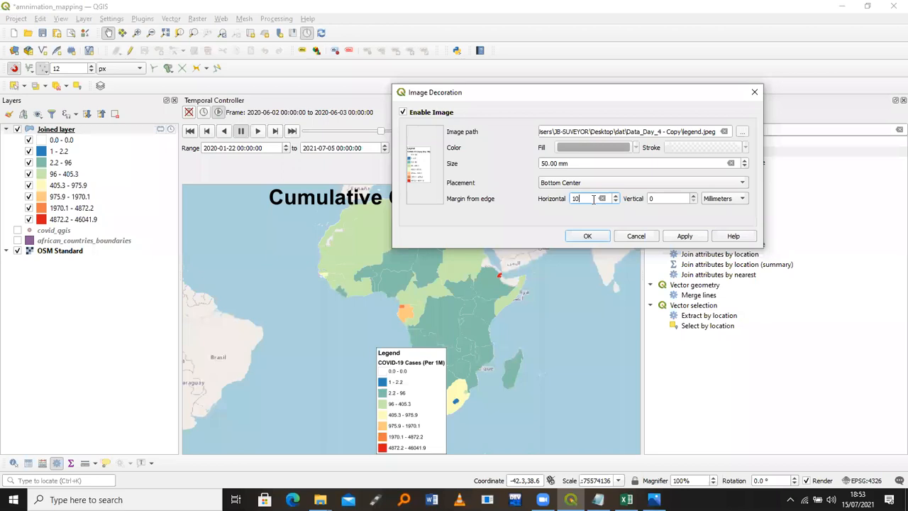
{"action": "left_click", "coordinate": [655, 198]}
{"action": "type", "text": "3"}
{"action": "left_click", "coordinate": [575, 199]}
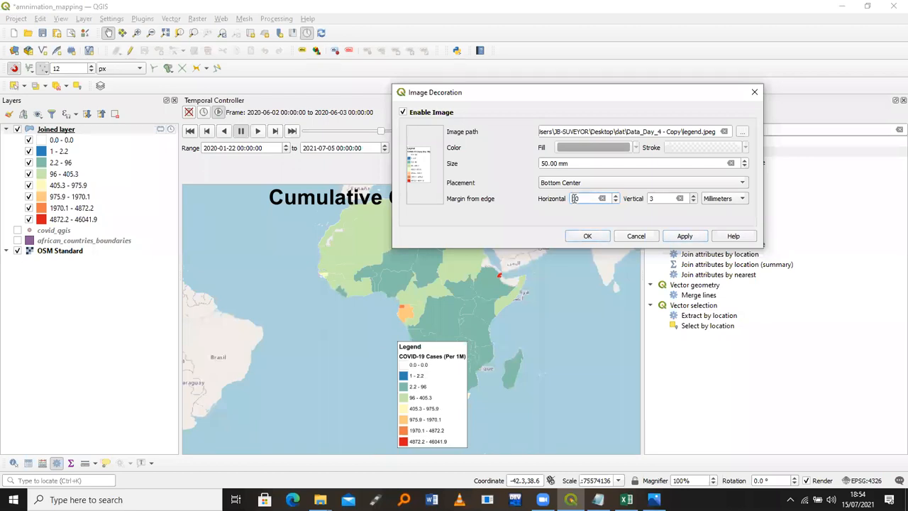
{"action": "left_click", "coordinate": [574, 182]}
{"action": "left_click", "coordinate": [574, 171]}
{"action": "left_click", "coordinate": [691, 239]}
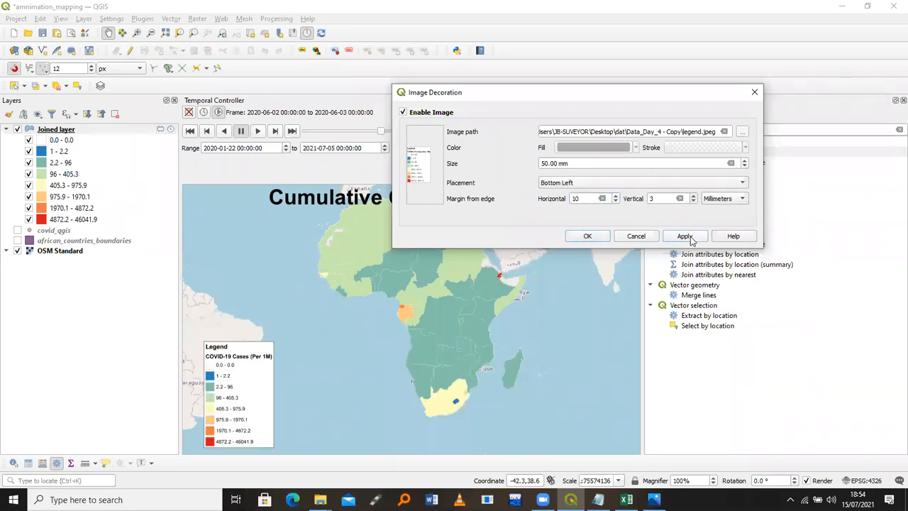
Widen the legend's horizontal margin to 60 mm and close the image settings
{"action": "left_click", "coordinate": [575, 199]}
{"action": "key", "text": "BackSpace"}
{"action": "type", "text": "3"}
{"action": "left_click", "coordinate": [670, 236]}
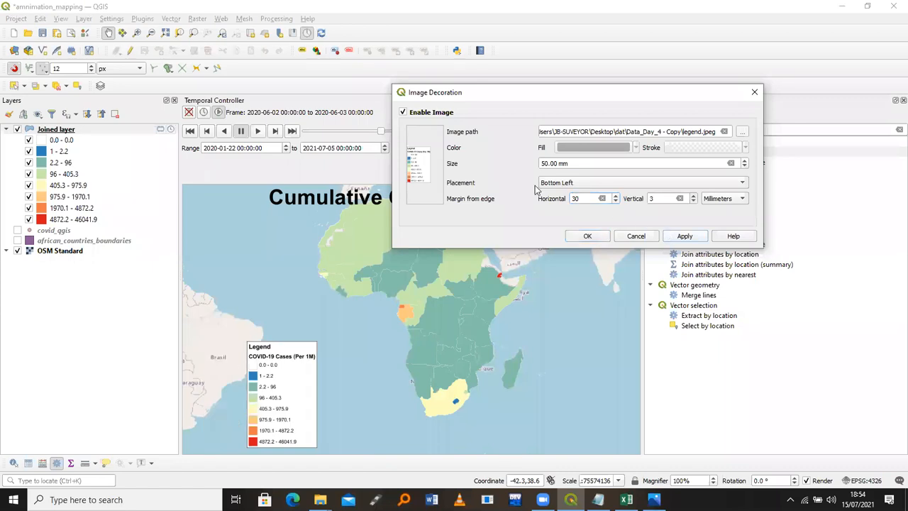
{"action": "left_click", "coordinate": [575, 198]}
{"action": "left_click", "coordinate": [675, 240]}
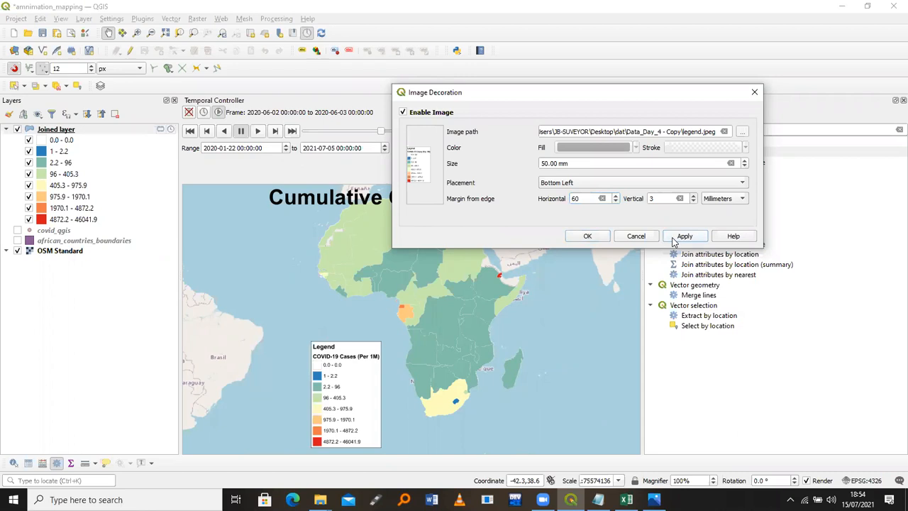
{"action": "left_click", "coordinate": [588, 236]}
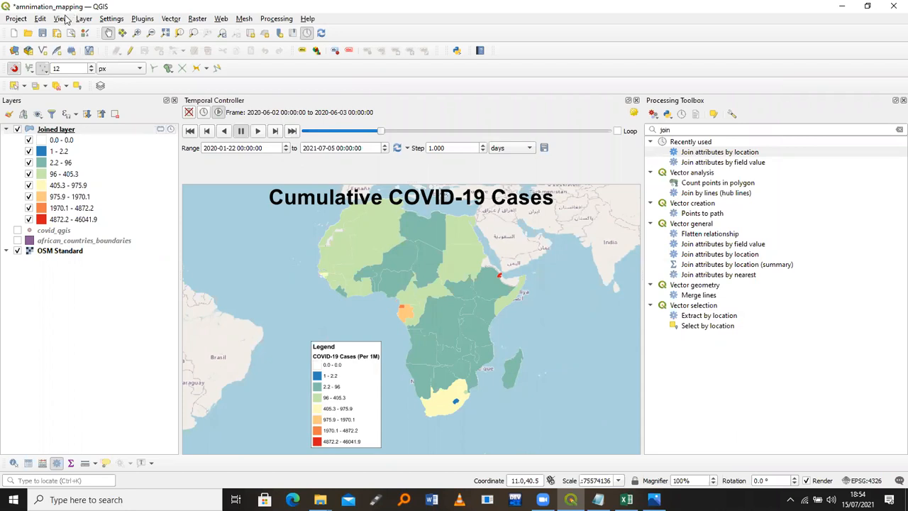
Enable the North Arrow decoration and place it at the Top Left
{"action": "left_click", "coordinate": [58, 19]}
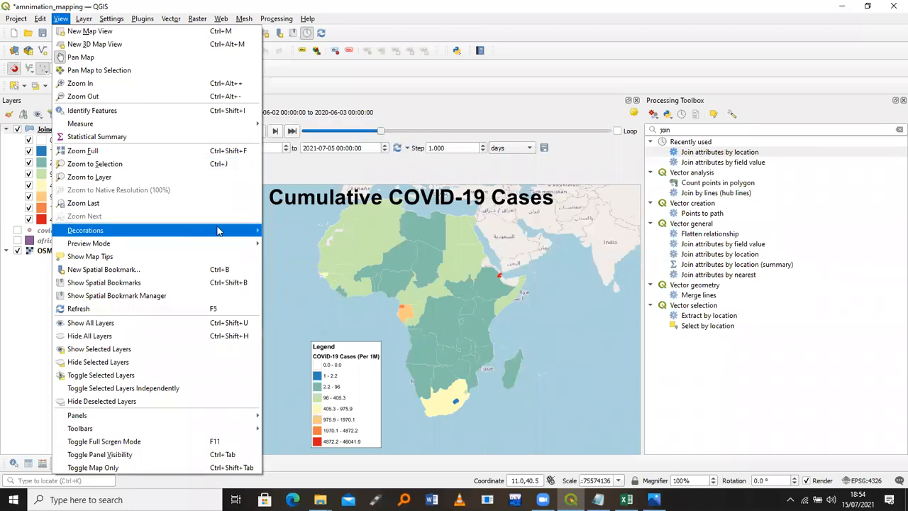
{"action": "mouse_move", "coordinate": [217, 230]}
{"action": "left_click", "coordinate": [302, 271]}
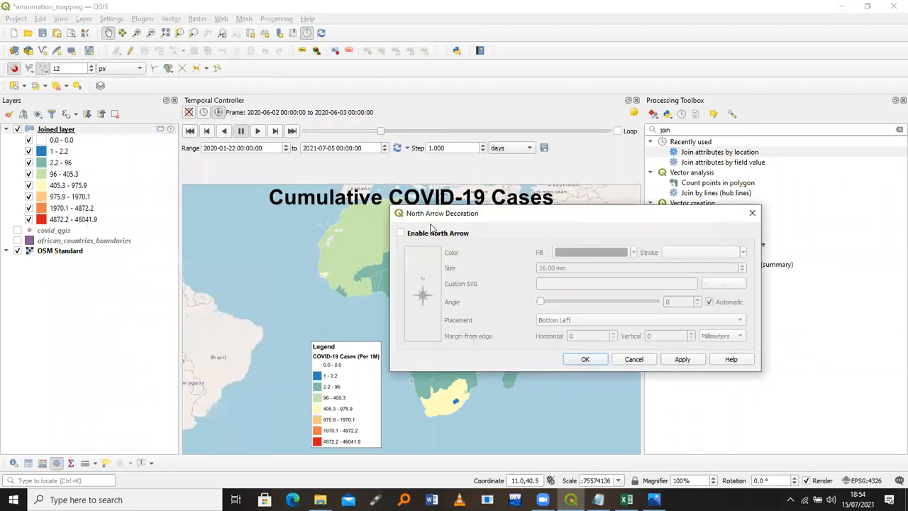
{"action": "left_click", "coordinate": [402, 234]}
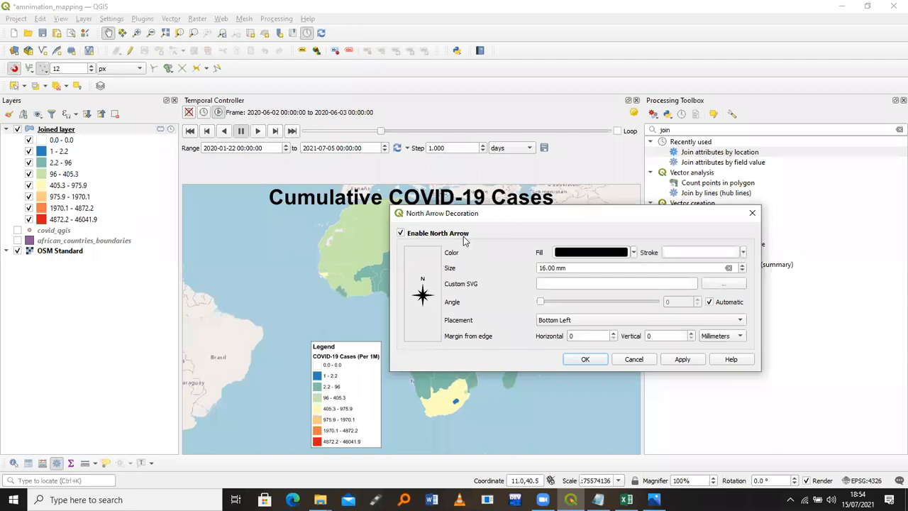
{"action": "left_click", "coordinate": [585, 321]}
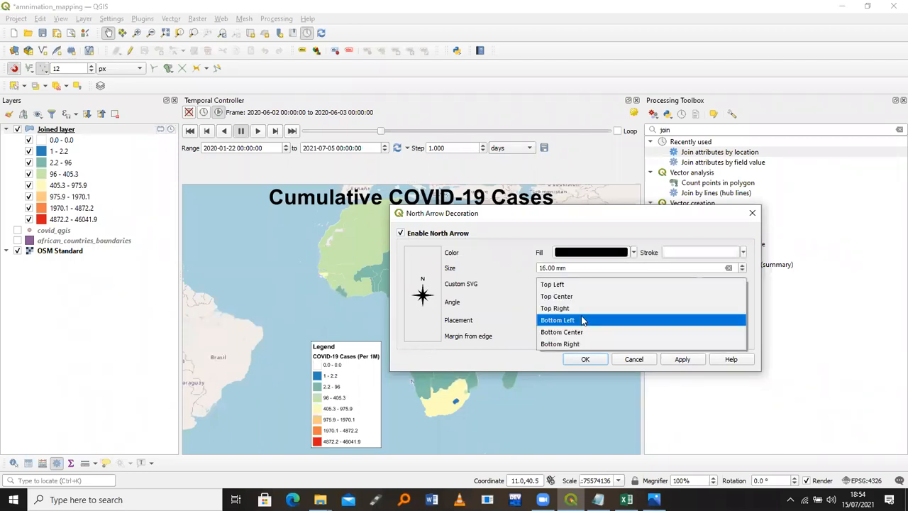
{"action": "left_click", "coordinate": [560, 284]}
Set the north arrow size to 30 mm after trying 50 mm
{"action": "left_click_drag", "start_coordinate": [545, 269], "coordinate": [536, 271]}
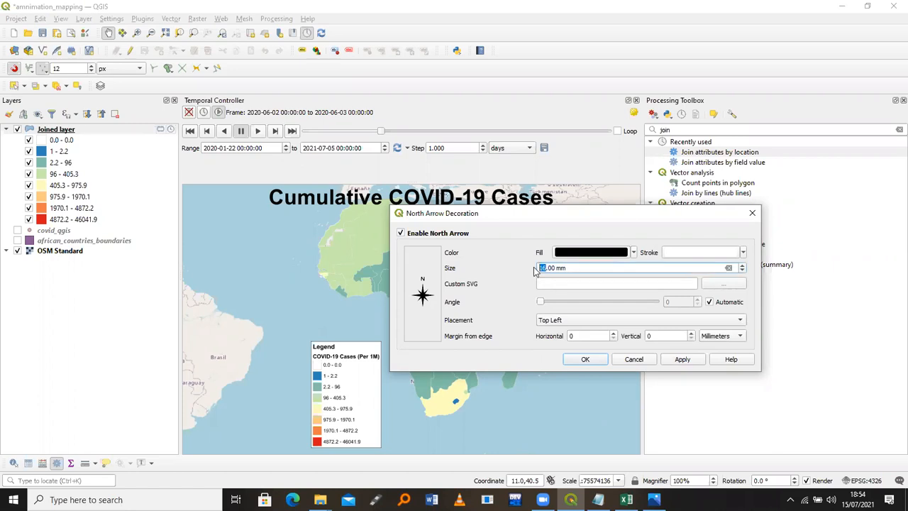
{"action": "type", "text": "50"}
{"action": "left_click", "coordinate": [670, 359]}
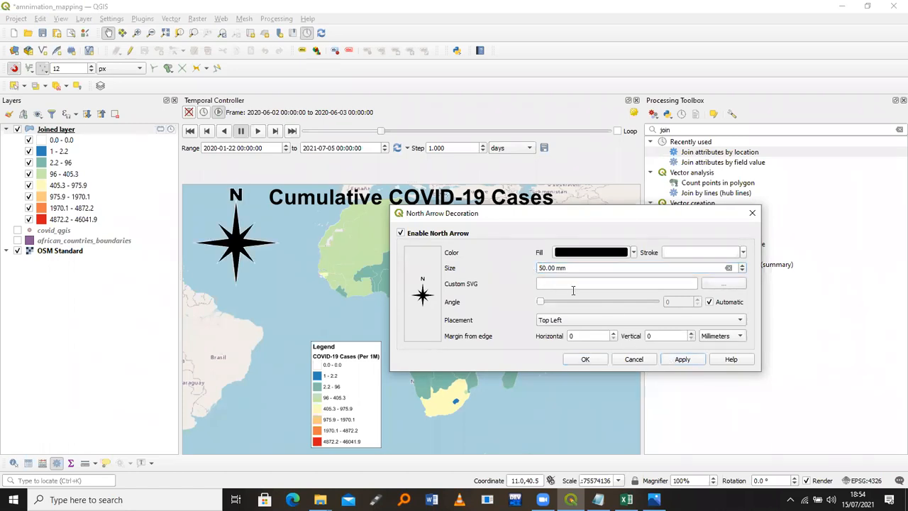
{"action": "left_click", "coordinate": [541, 267]}
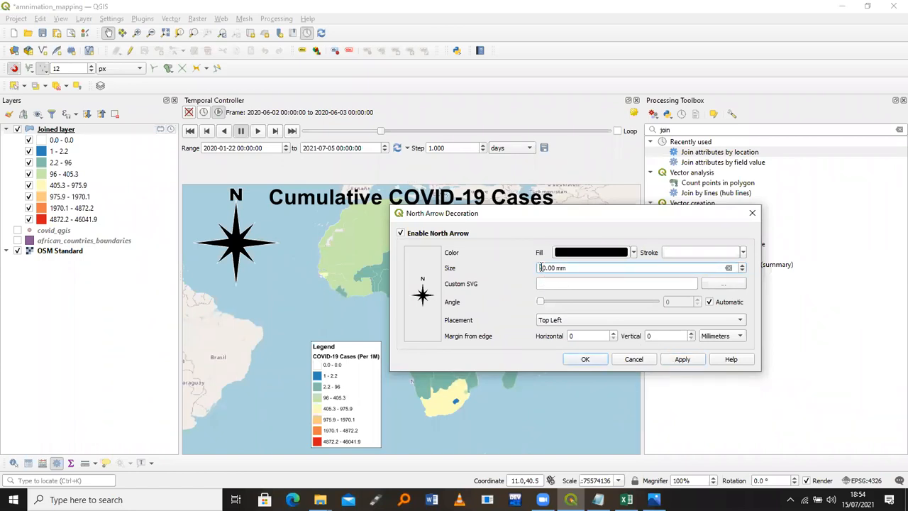
{"action": "key", "text": "BackSpace"}
{"action": "type", "text": "3"}
{"action": "left_click", "coordinate": [681, 359]}
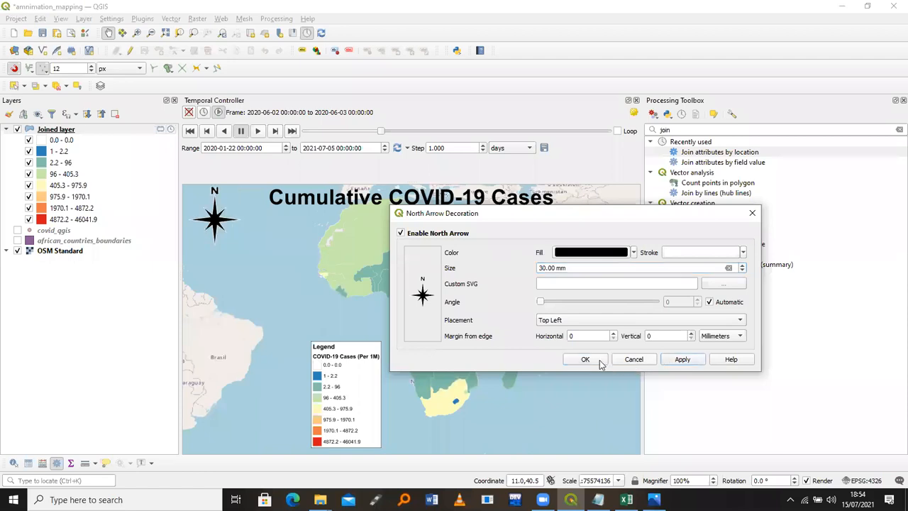
Adjust and preview the north arrow's horizontal and vertical margins
{"action": "left_click", "coordinate": [569, 337]}
{"action": "type", "text": "2"}
{"action": "key", "text": "BackSpace"}
{"action": "type", "text": "4"}
{"action": "left_click", "coordinate": [647, 336]}
{"action": "type", "text": "1"}
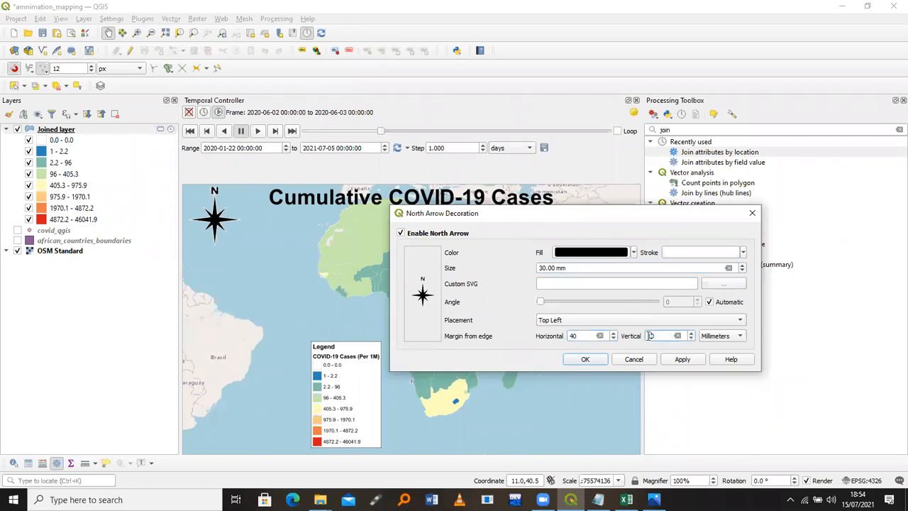
{"action": "left_click", "coordinate": [681, 360]}
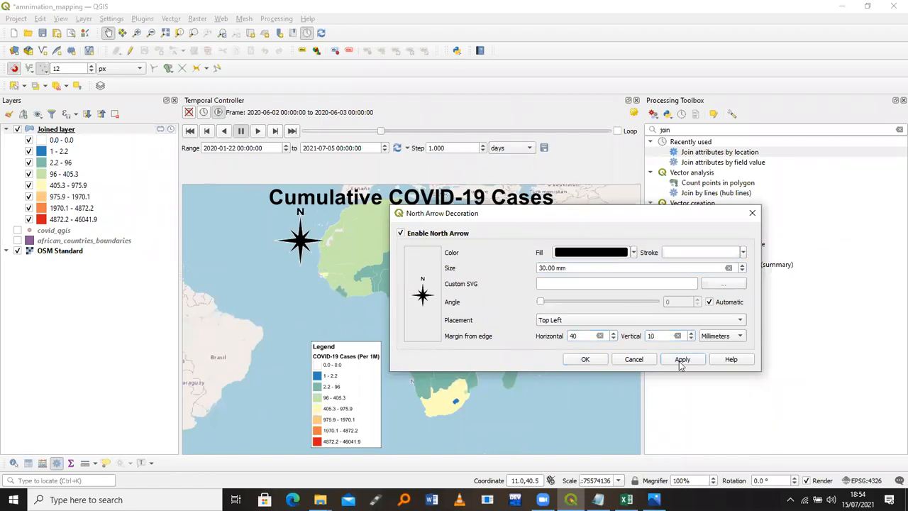
{"action": "left_click", "coordinate": [573, 336]}
{"action": "left_click", "coordinate": [681, 360]}
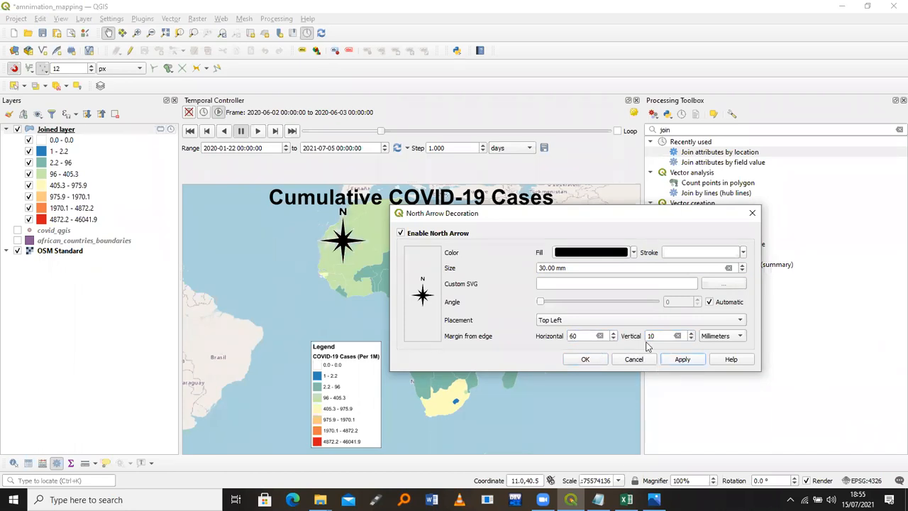
Set the arrow margins to 40 mm horizontal and 30 mm vertical, then confirm
{"action": "left_click", "coordinate": [572, 337]}
{"action": "key", "text": "BackSpace"}
{"action": "type", "text": "5"}
{"action": "key", "text": "BackSpace"}
{"action": "type", "text": "4"}
{"action": "left_click", "coordinate": [649, 336]}
{"action": "key", "text": "BackSpace"}
{"action": "type", "text": "3"}
{"action": "left_click", "coordinate": [677, 360]}
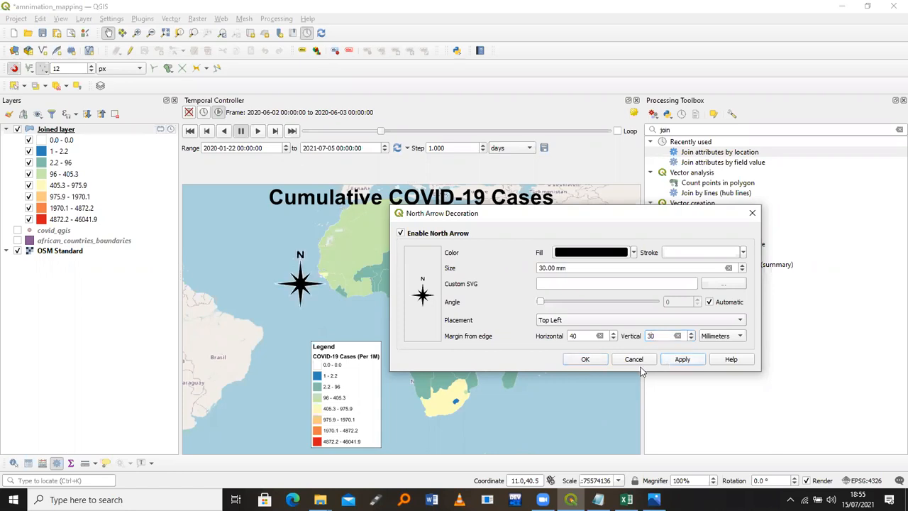
{"action": "left_click", "coordinate": [584, 358]}
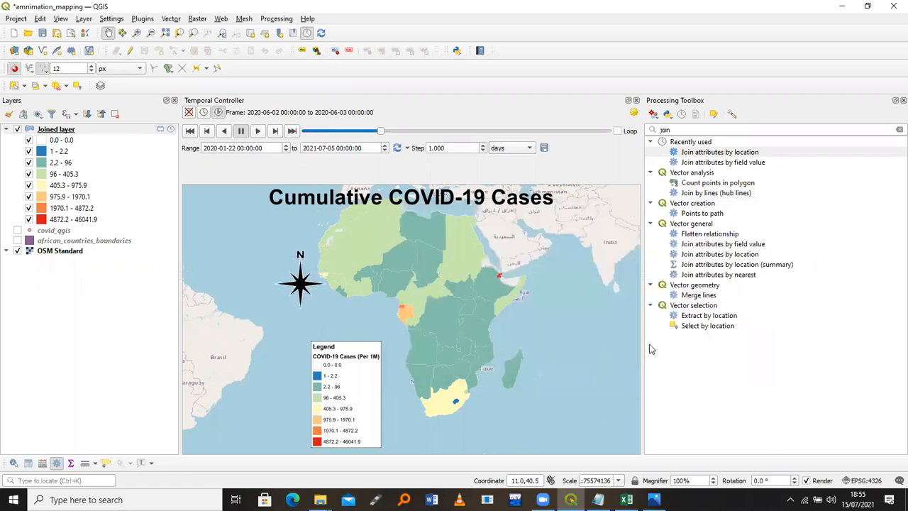
{"action": "left_click_drag", "start_coordinate": [415, 241], "coordinate": [416, 254]}
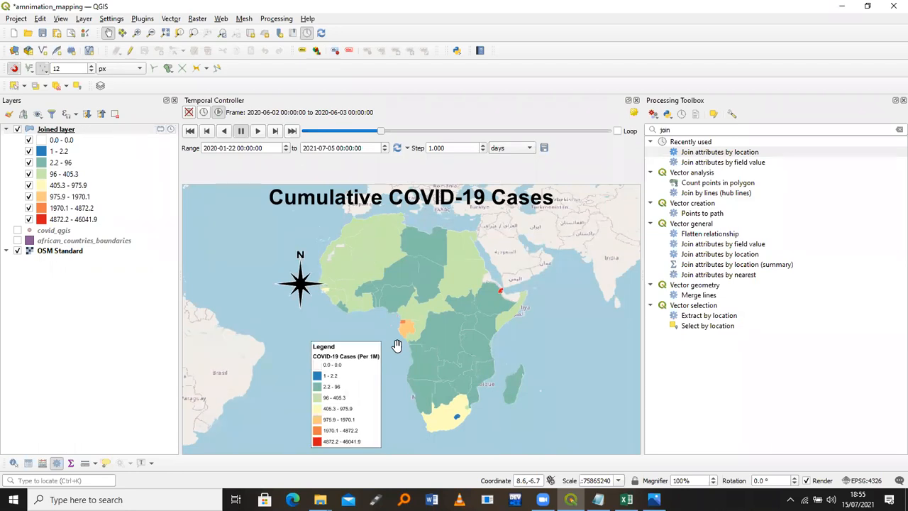
Enable the Copyright Label with the text '© Resilience Mappers 2021'
{"action": "left_click", "coordinate": [59, 19]}
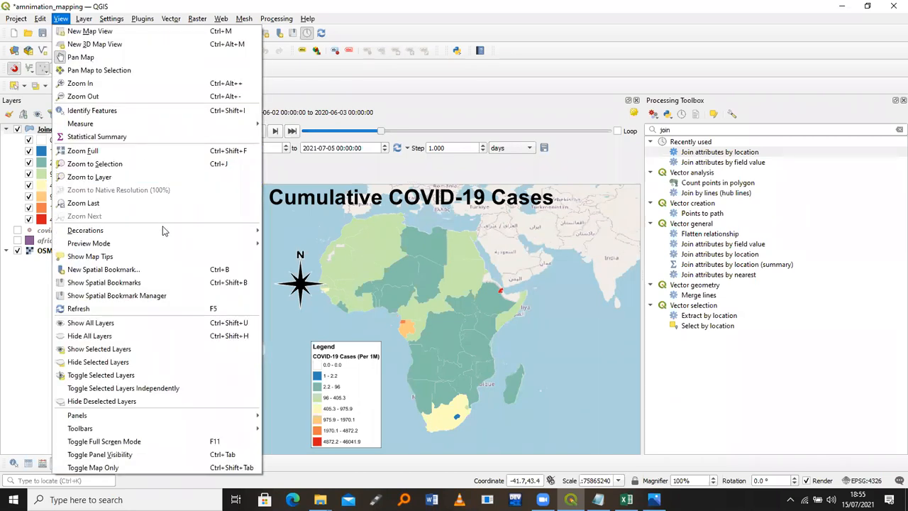
{"action": "mouse_move", "coordinate": [162, 230]}
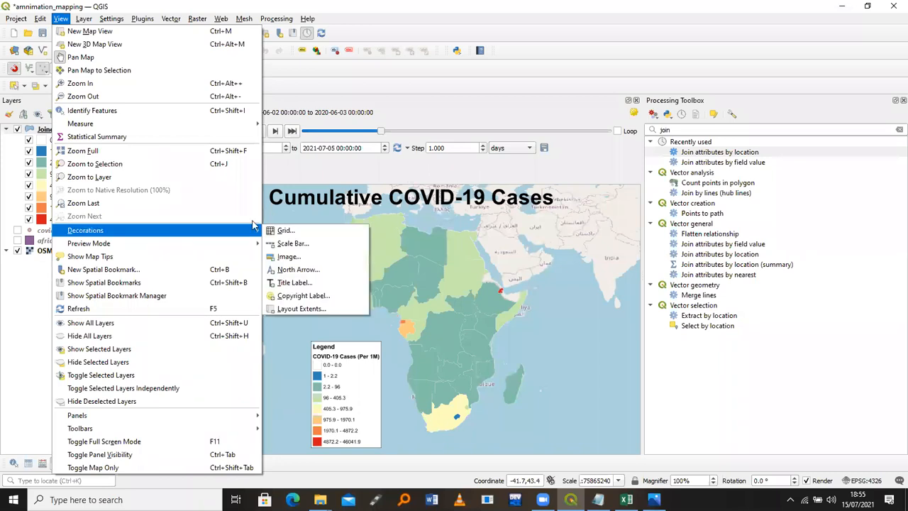
{"action": "left_click", "coordinate": [321, 294]}
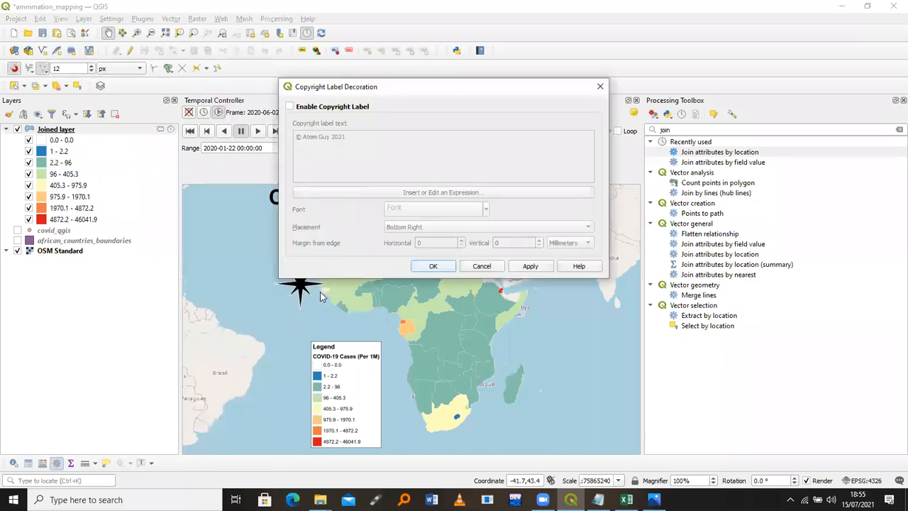
{"action": "left_click", "coordinate": [289, 106]}
{"action": "left_click_drag", "start_coordinate": [346, 136], "coordinate": [303, 136]}
{"action": "key", "text": "BackSpace"}
{"action": "type", "text": "Les"}
{"action": "type", "text": "ilen"}
{"action": "type", "text": "ce"}
{"action": "key", "text": "BackSpace"}
{"action": "key", "text": "BackSpace"}
{"action": "key", "text": "BackSpace"}
{"action": "key", "text": "BackSpace"}
{"action": "type", "text": "ience Mapp"}
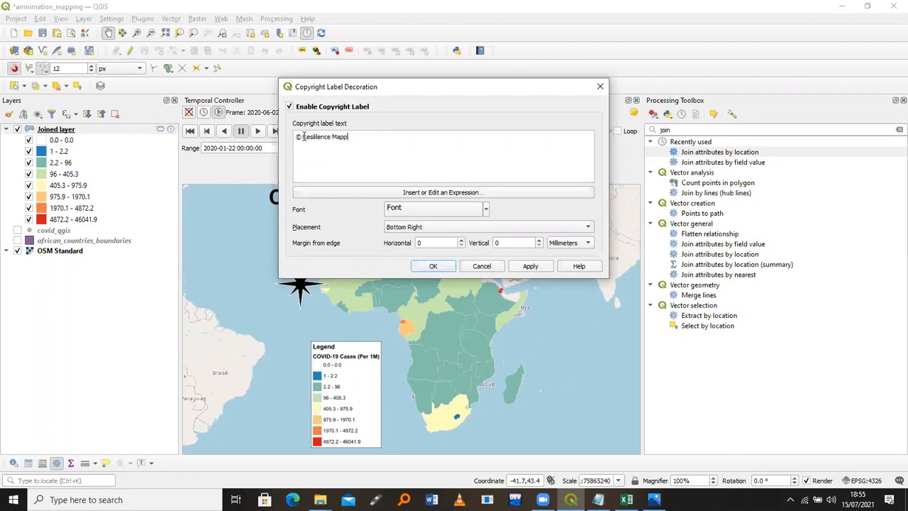
{"action": "type", "text": "ers 2021"}
Format the copyright text as Arial Bold
{"action": "left_click", "coordinate": [441, 208]}
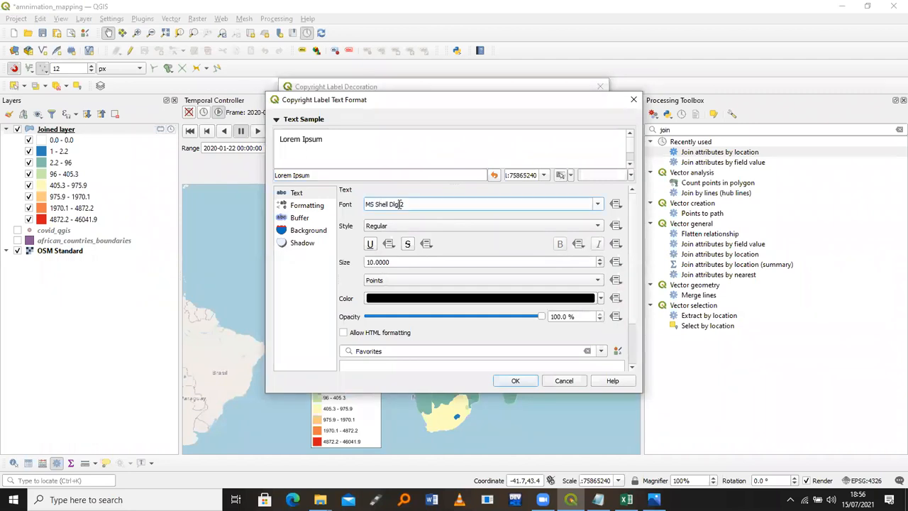
{"action": "triple_click", "coordinate": [401, 204]}
{"action": "type", "text": "arial"}
{"action": "left_click", "coordinate": [403, 225]}
{"action": "left_click", "coordinate": [402, 238]}
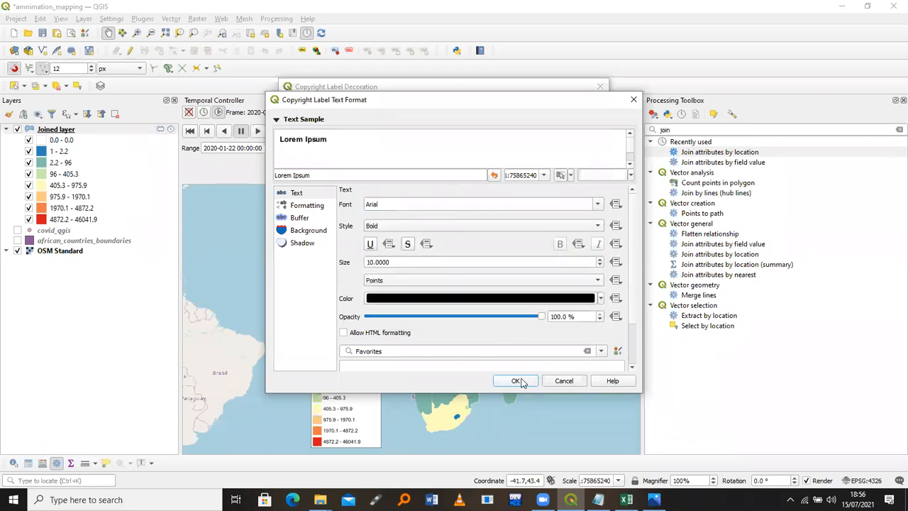
{"action": "key", "text": "Return"}
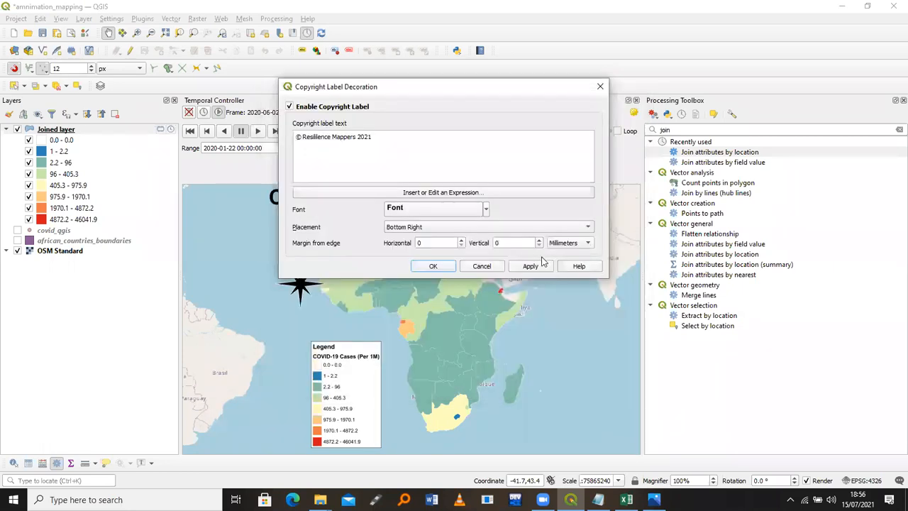
Set the copyright label margins to 10 mm horizontal and vertical, apply, and close
{"action": "left_click", "coordinate": [419, 242]}
{"action": "type", "text": "1"}
{"action": "left_click", "coordinate": [496, 242]}
{"action": "type", "text": "1"}
{"action": "left_click", "coordinate": [531, 266]}
{"action": "left_click", "coordinate": [434, 266]}
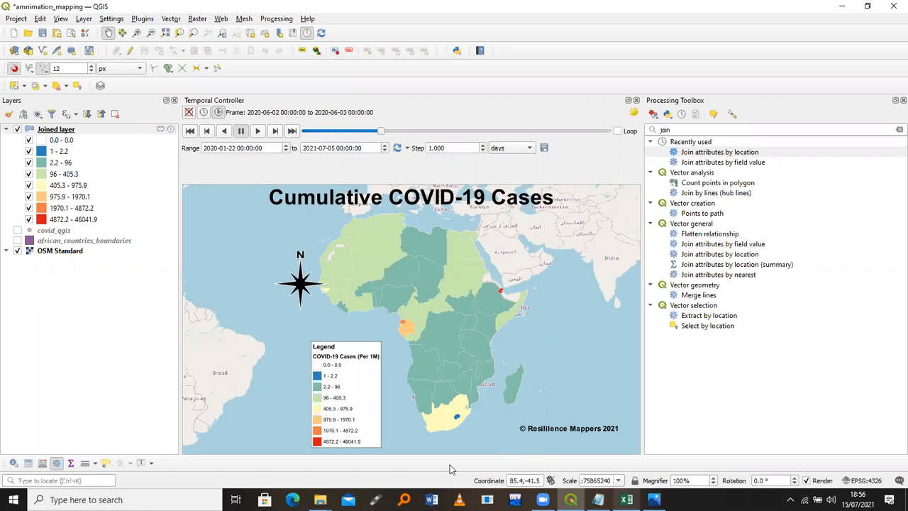
{"action": "left_click", "coordinate": [320, 498]}
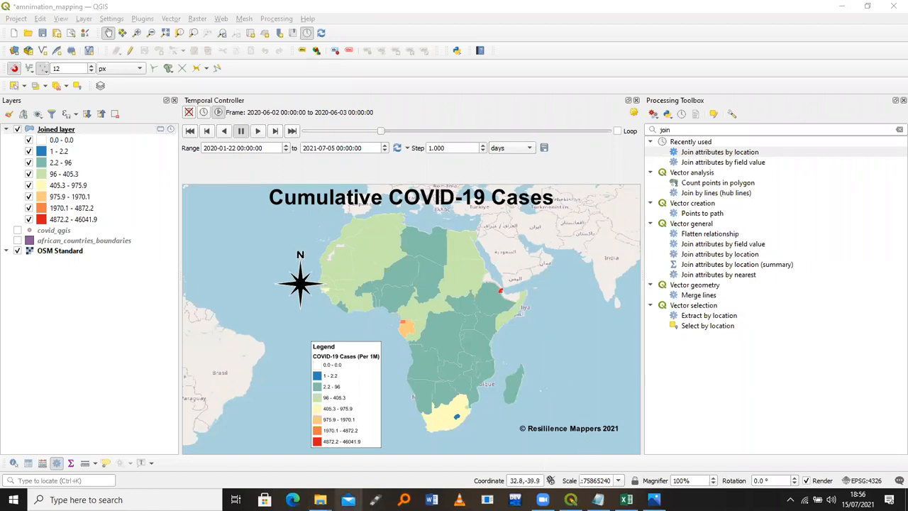
{"action": "mouse_move", "coordinate": [319, 499]}
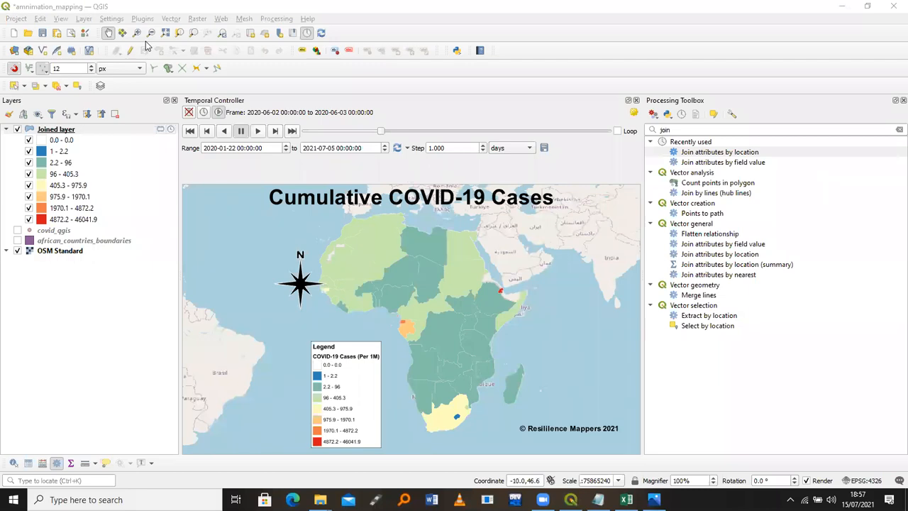
Create a new Point GeoPackage layer named 'date' saved as date.gpkg
{"action": "left_click", "coordinate": [84, 19]}
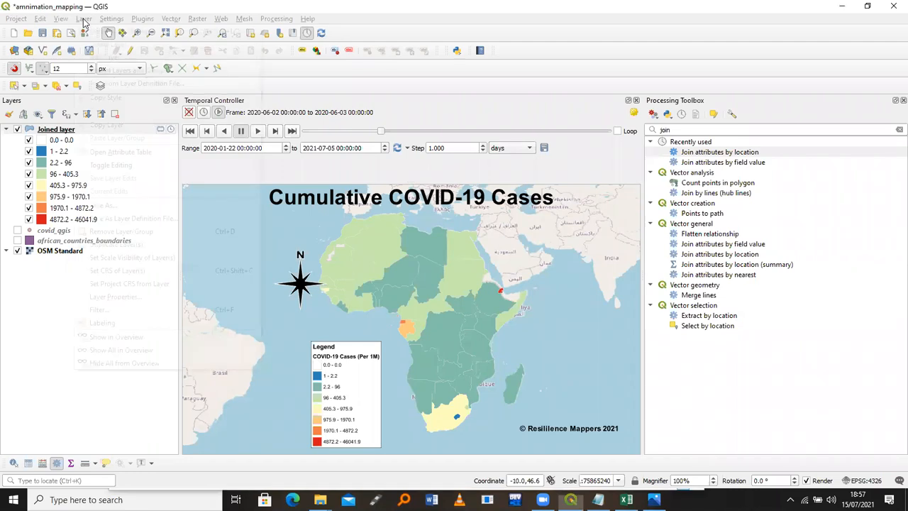
{"action": "mouse_move", "coordinate": [117, 44]}
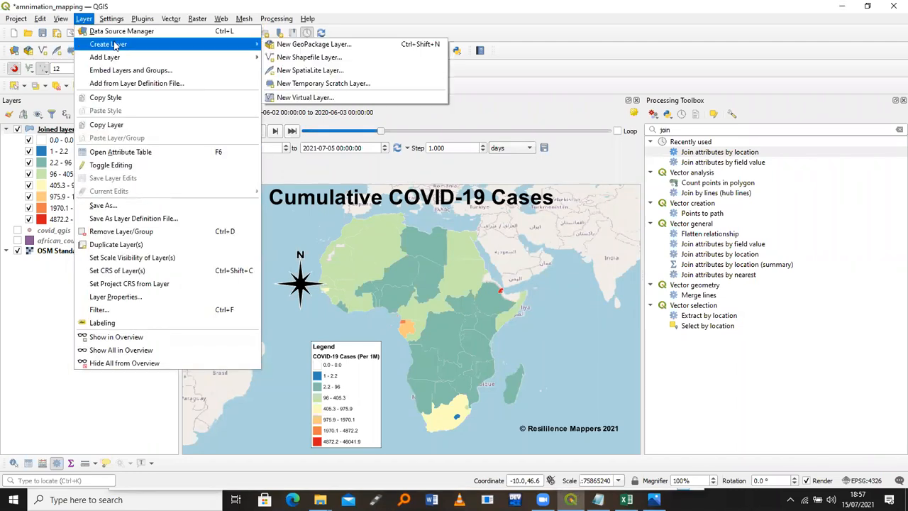
{"action": "left_click", "coordinate": [312, 45]}
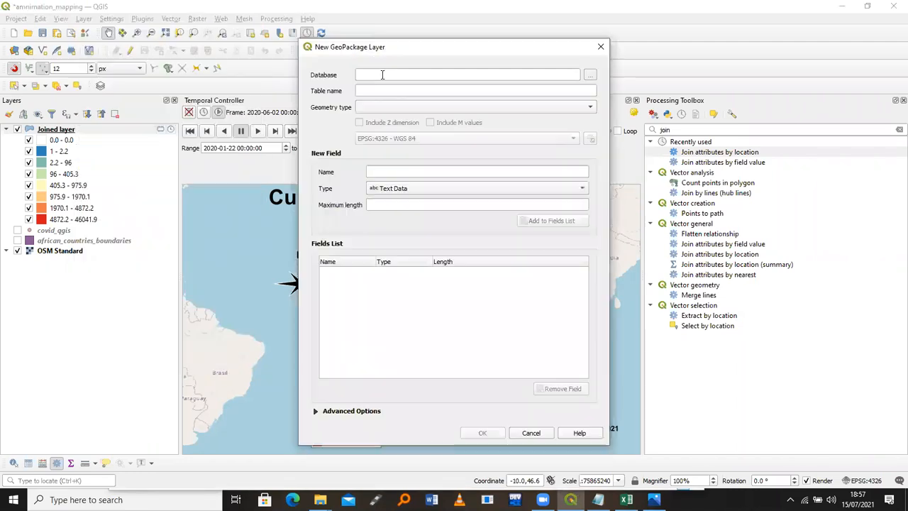
{"action": "left_click", "coordinate": [589, 76]}
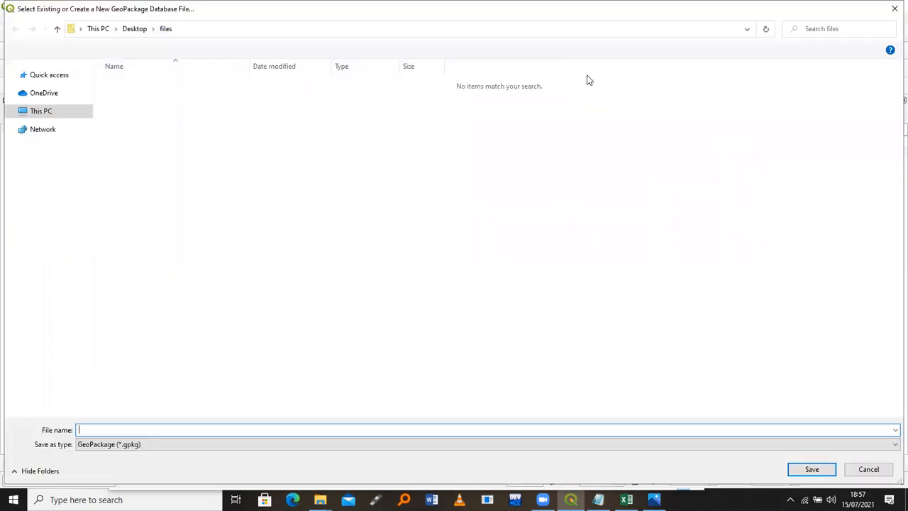
{"action": "type", "text": "date"}
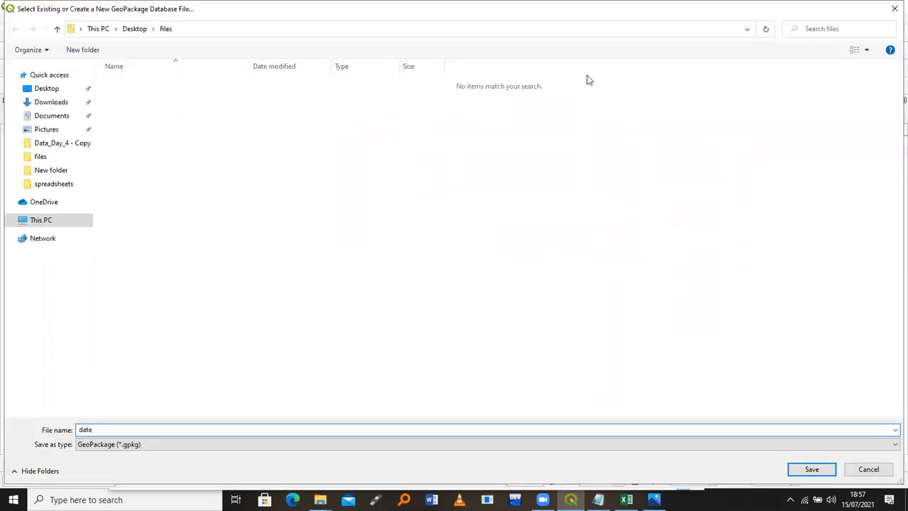
{"action": "key", "text": "Return"}
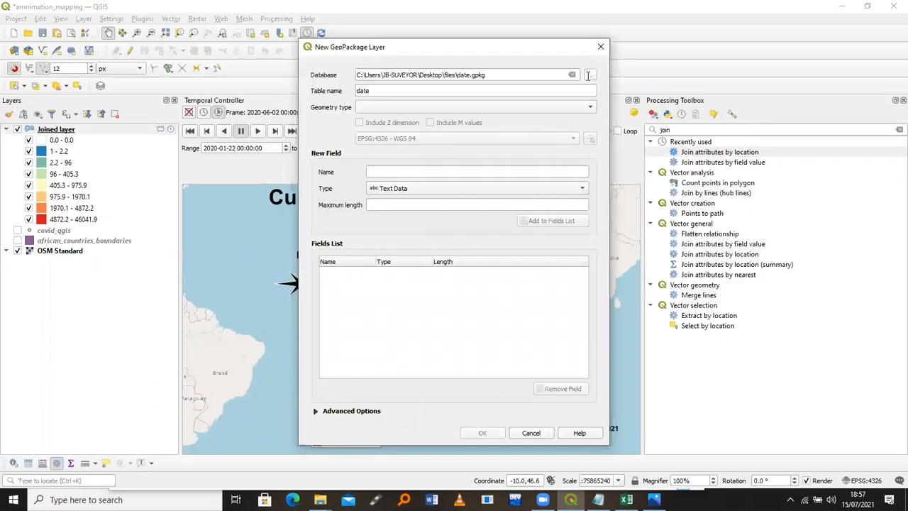
{"action": "left_click", "coordinate": [449, 109]}
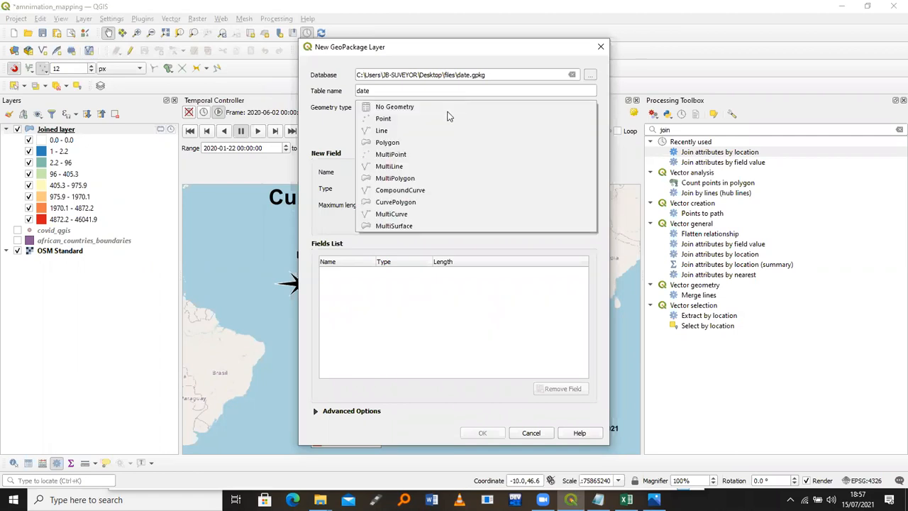
{"action": "left_click", "coordinate": [450, 118]}
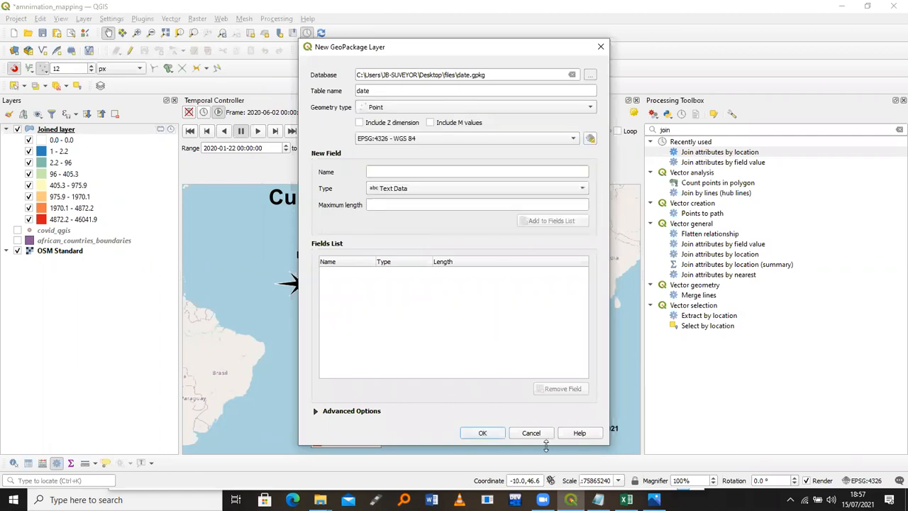
{"action": "left_click", "coordinate": [484, 433]}
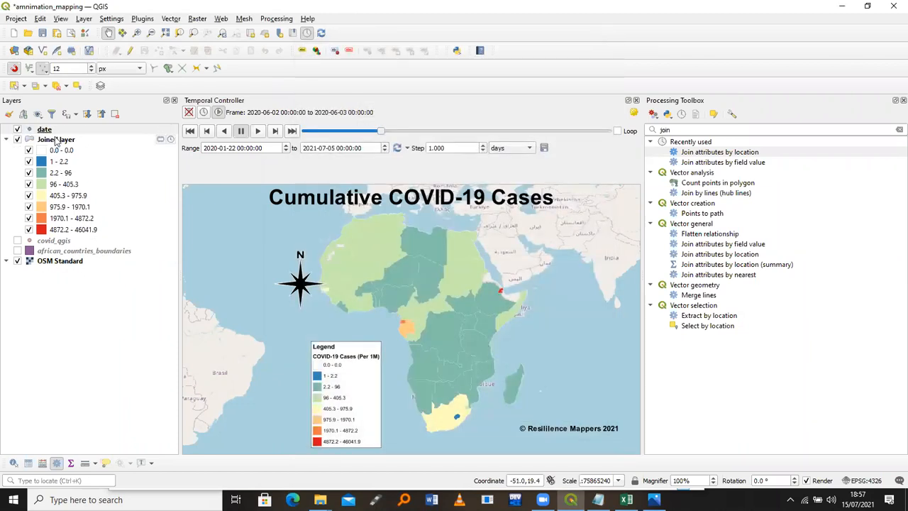
Put the date layer in edit mode and add one point east of Madagascar
{"action": "left_click", "coordinate": [66, 132]}
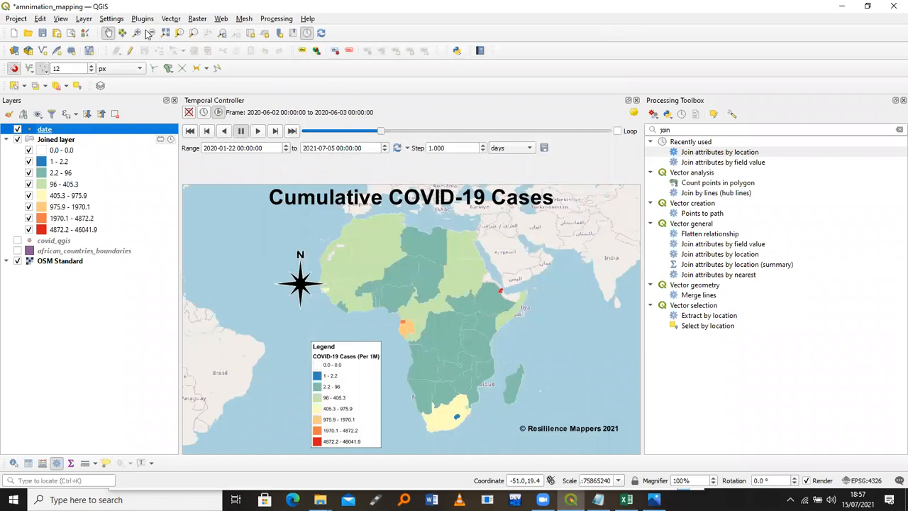
{"action": "left_click", "coordinate": [130, 53]}
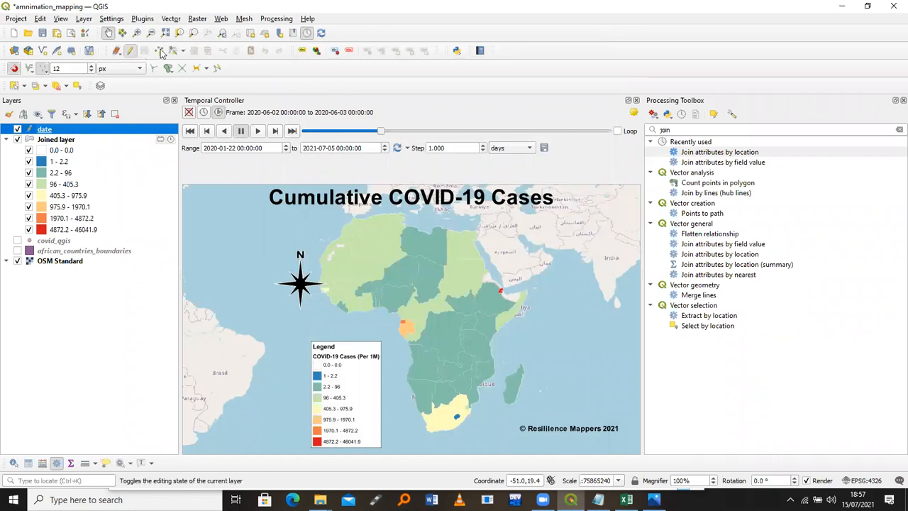
{"action": "left_click", "coordinate": [160, 51]}
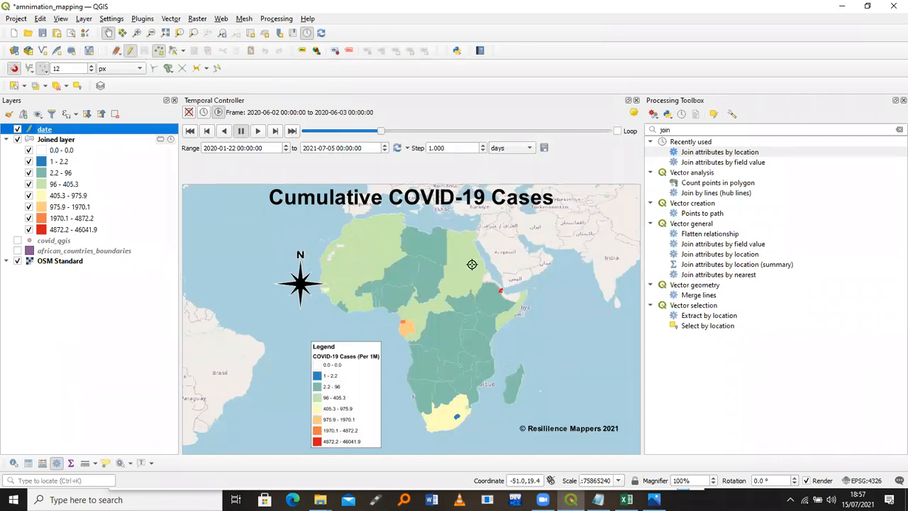
{"action": "left_click", "coordinate": [522, 365]}
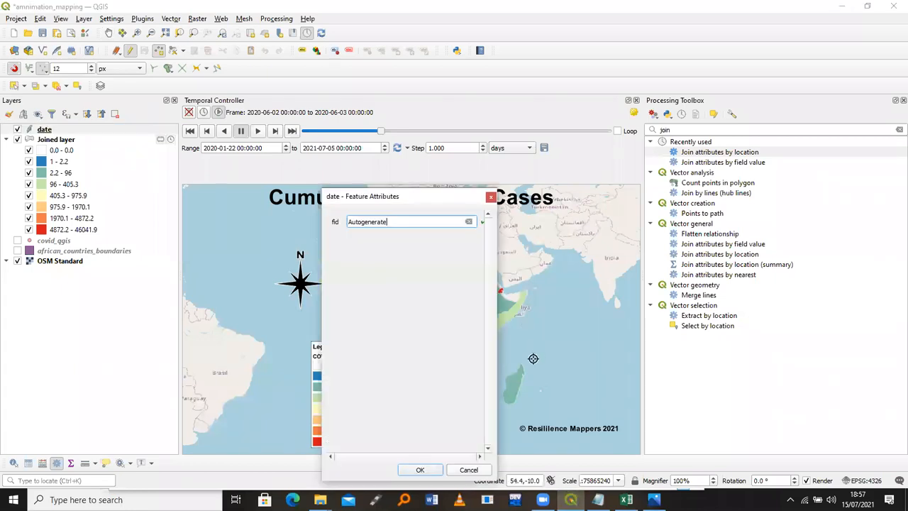
{"action": "left_click", "coordinate": [425, 469]}
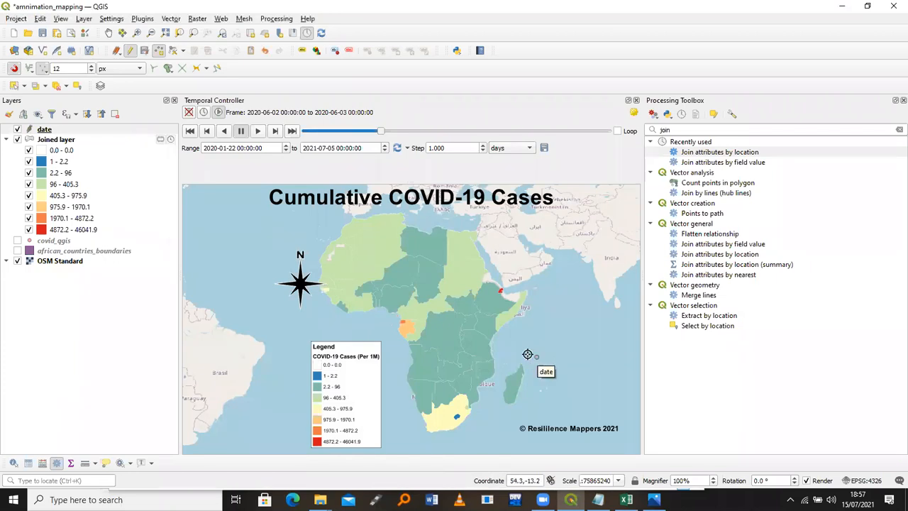
Set the date layer's symbology renderer to No Symbols in its Layer Properties
{"action": "right_click", "coordinate": [79, 131]}
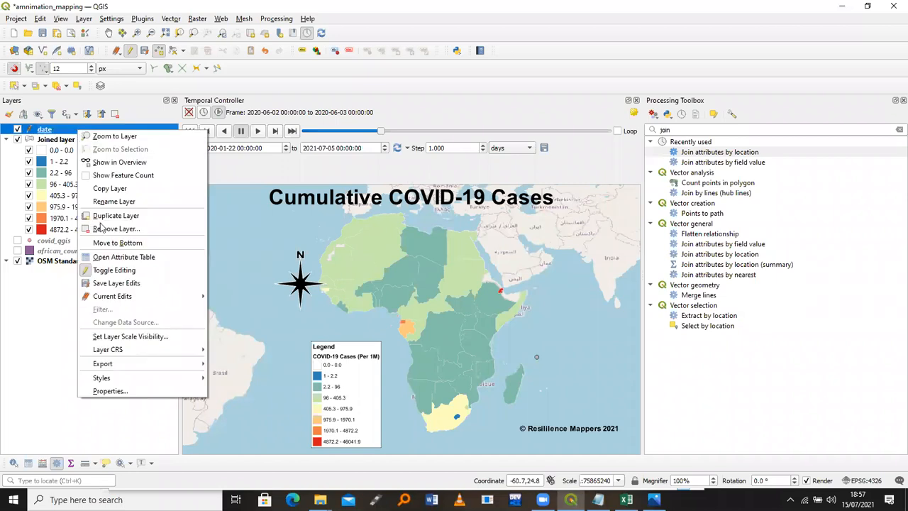
{"action": "left_click", "coordinate": [110, 390]}
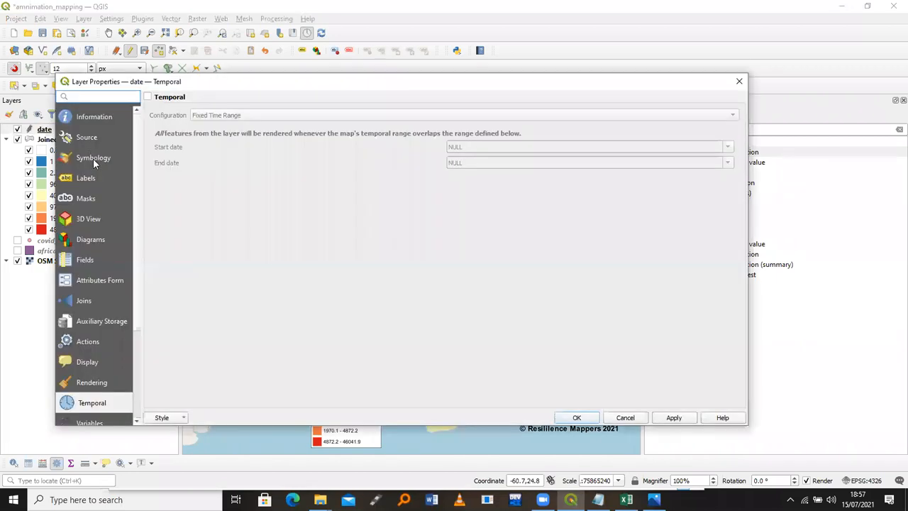
{"action": "left_click", "coordinate": [94, 160]}
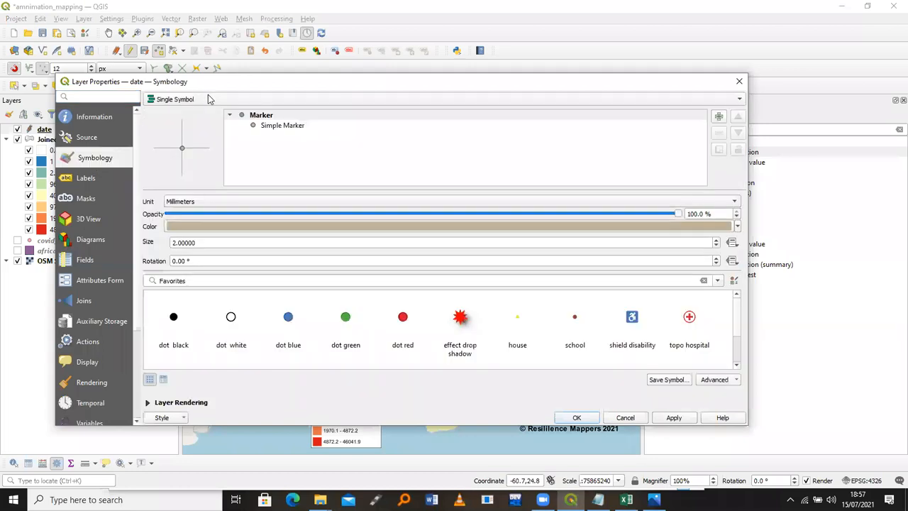
{"action": "left_click", "coordinate": [213, 97]}
{"action": "left_click", "coordinate": [180, 86]}
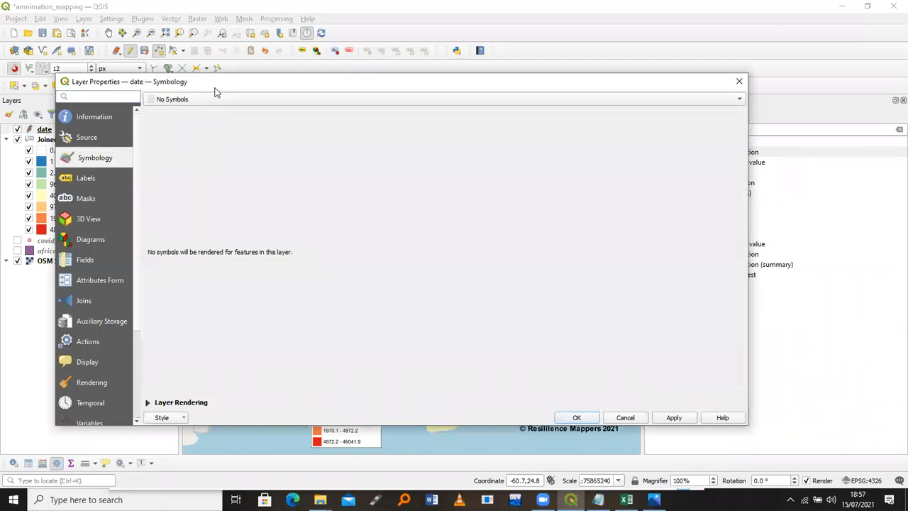
Turn on Single Labels for the date layer using the Arial font in Bold style
{"action": "left_click", "coordinate": [97, 179]}
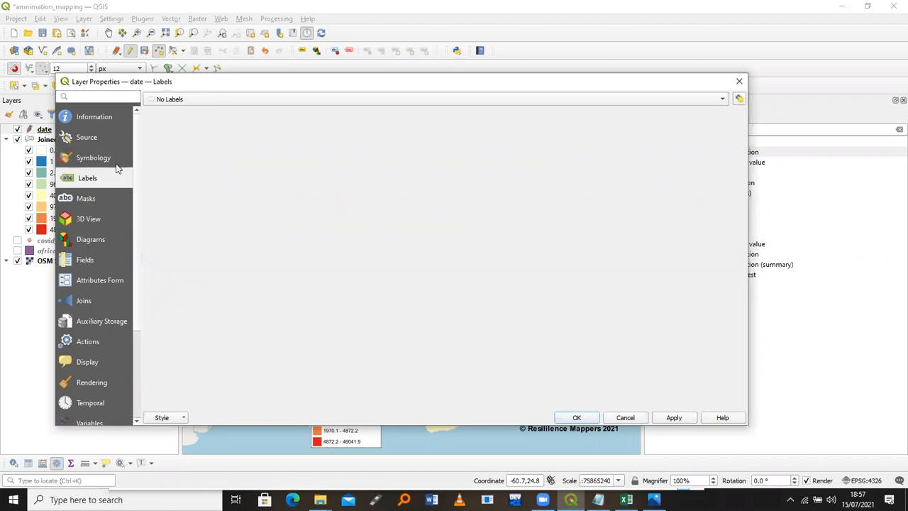
{"action": "left_click", "coordinate": [206, 102]}
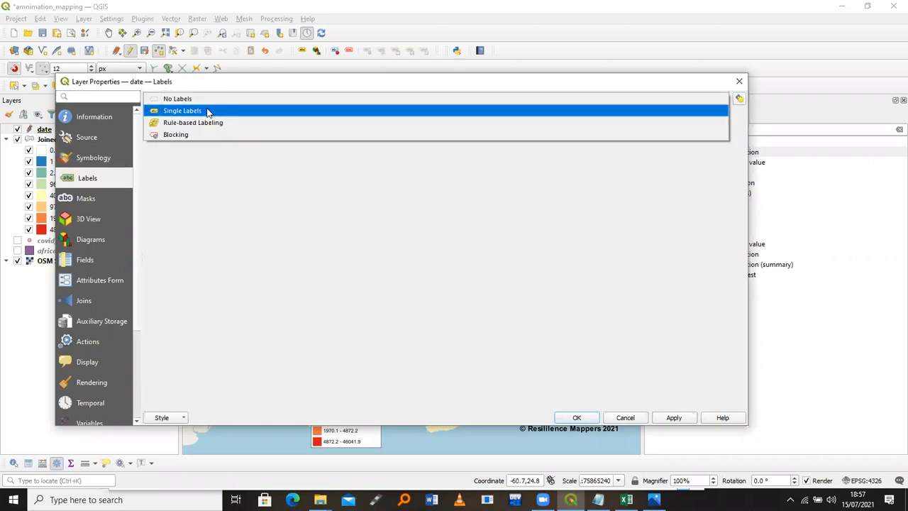
{"action": "left_click", "coordinate": [208, 112]}
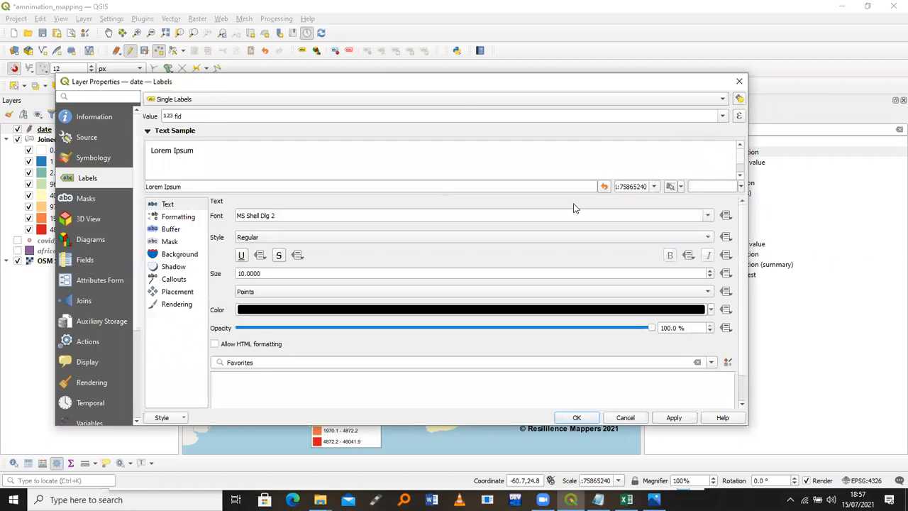
{"action": "left_click", "coordinate": [636, 211]}
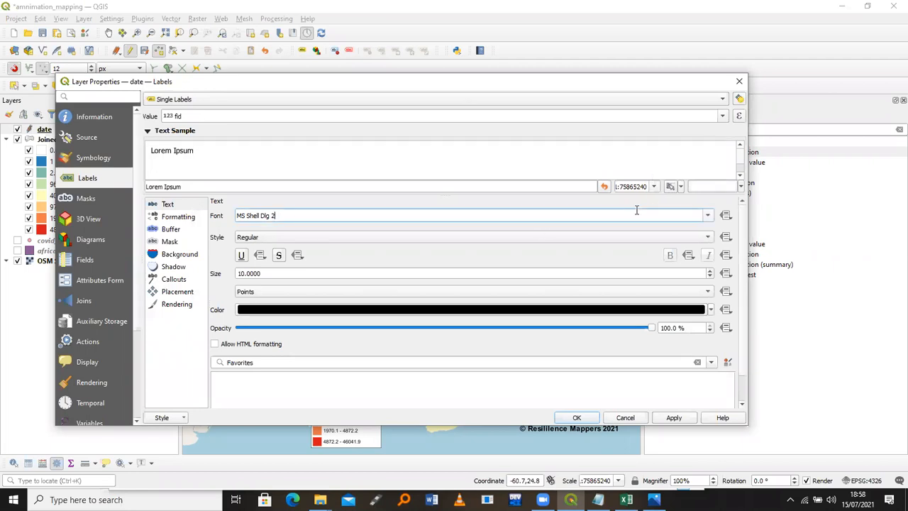
{"action": "key", "text": "ctrl+a"}
{"action": "type", "text": "a"}
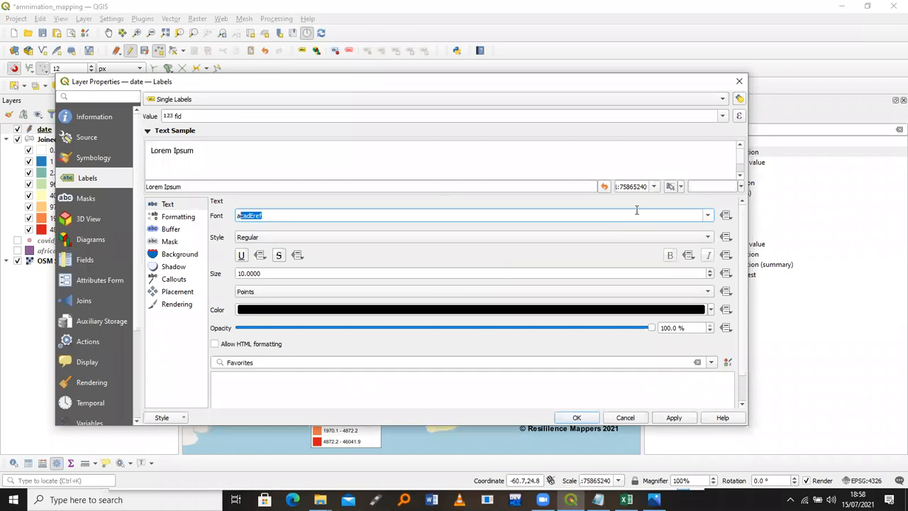
{"action": "type", "text": "rial"}
{"action": "left_click", "coordinate": [572, 236]}
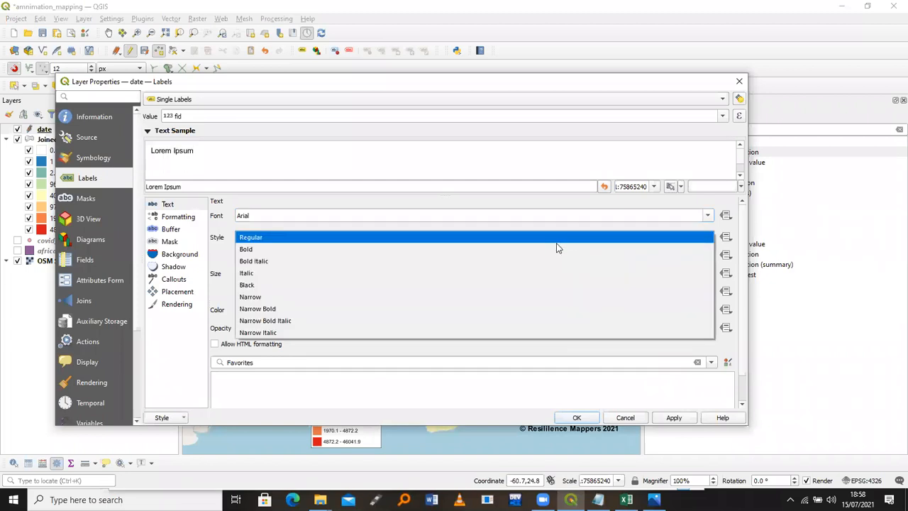
{"action": "left_click", "coordinate": [554, 249]}
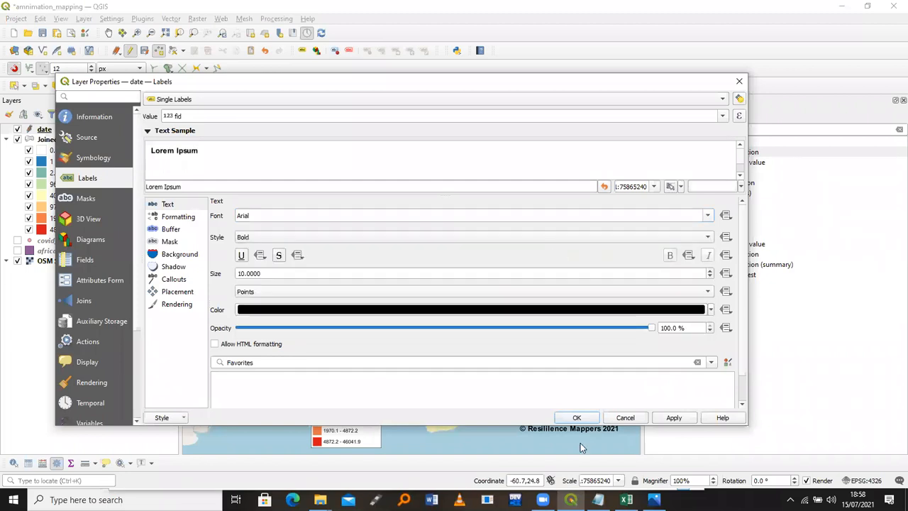
In Notepad, select the 'Date:' + format_date expression line, then minimize the notes
{"action": "key", "text": "alt+Tab"}
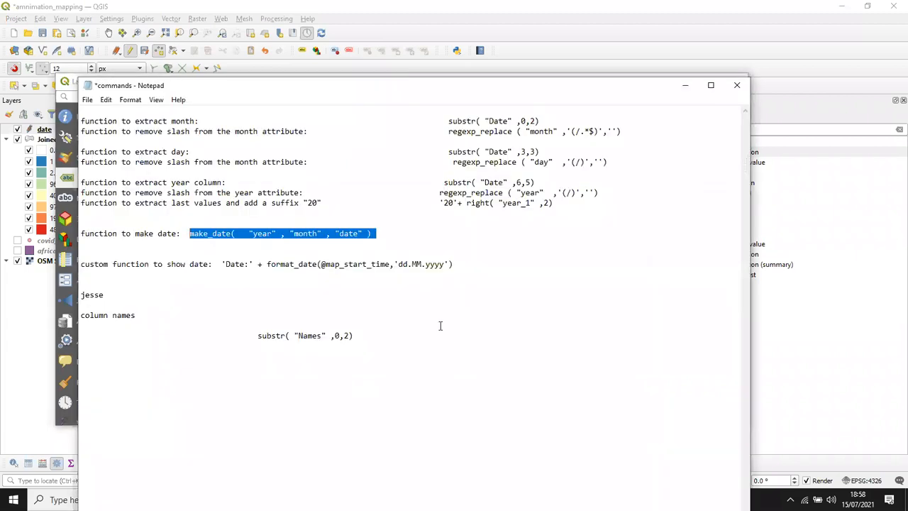
{"action": "left_click_drag", "start_coordinate": [454, 264], "coordinate": [222, 264]}
{"action": "key", "text": "ctrl+c"}
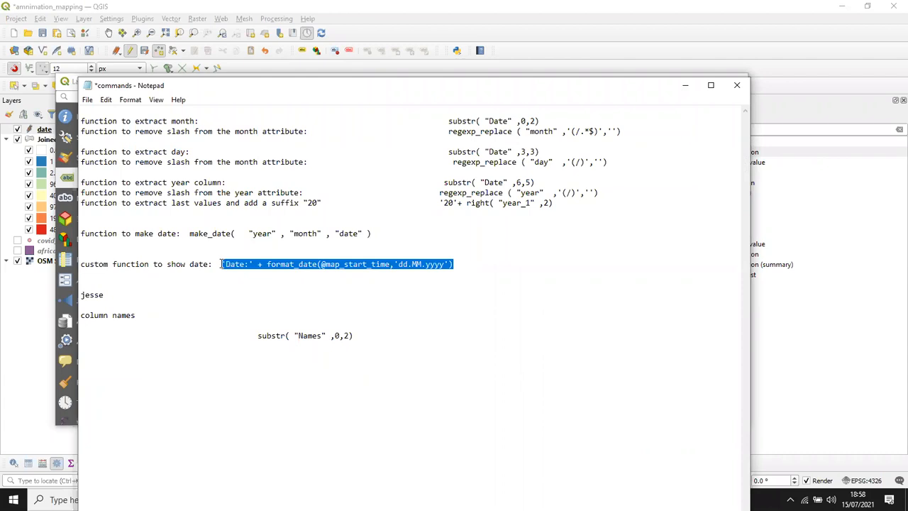
{"action": "left_click", "coordinate": [683, 85]}
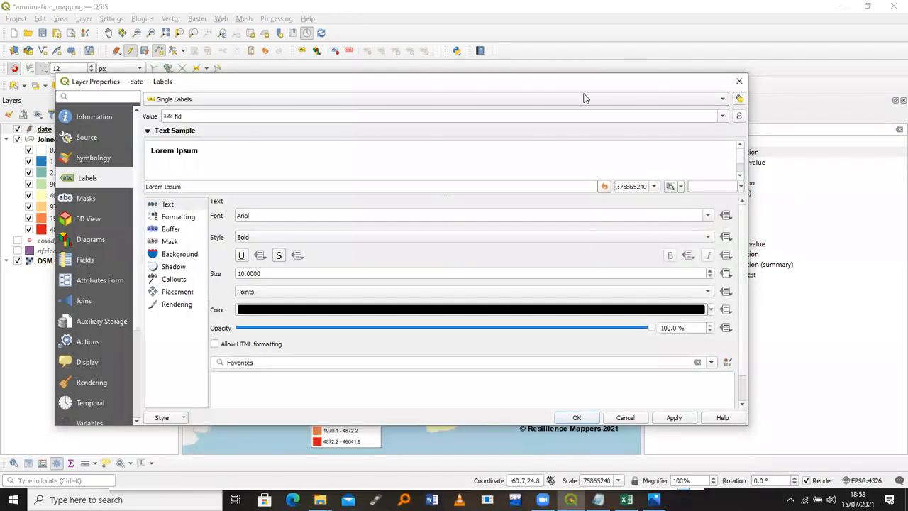
{"action": "left_click", "coordinate": [741, 116]}
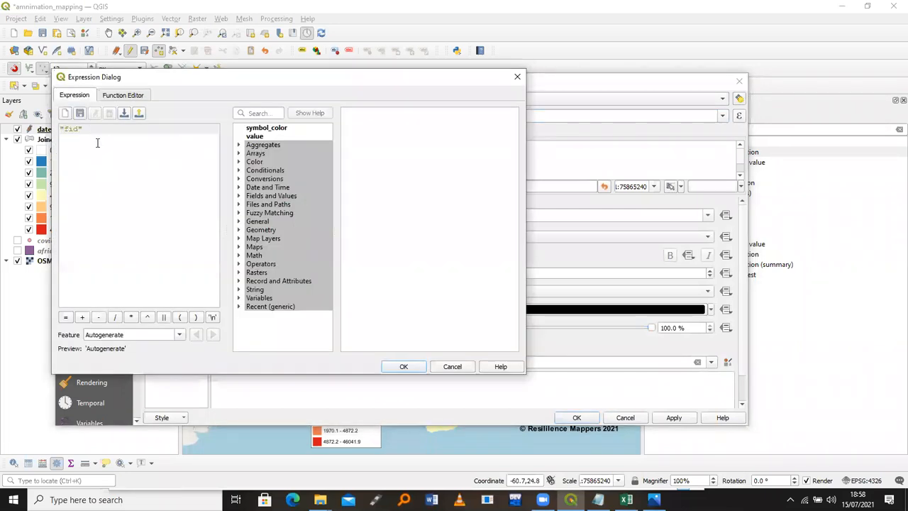
{"action": "key", "text": "ctrl+v"}
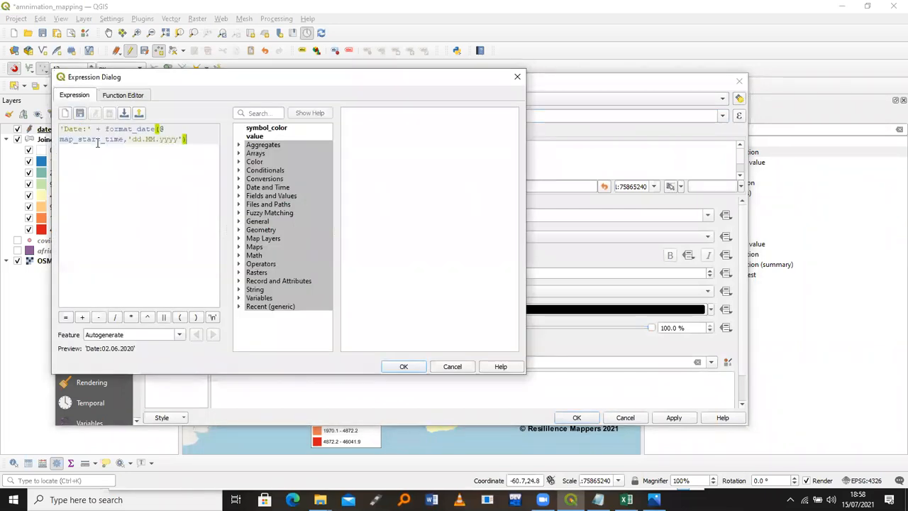
{"action": "left_click", "coordinate": [410, 369]}
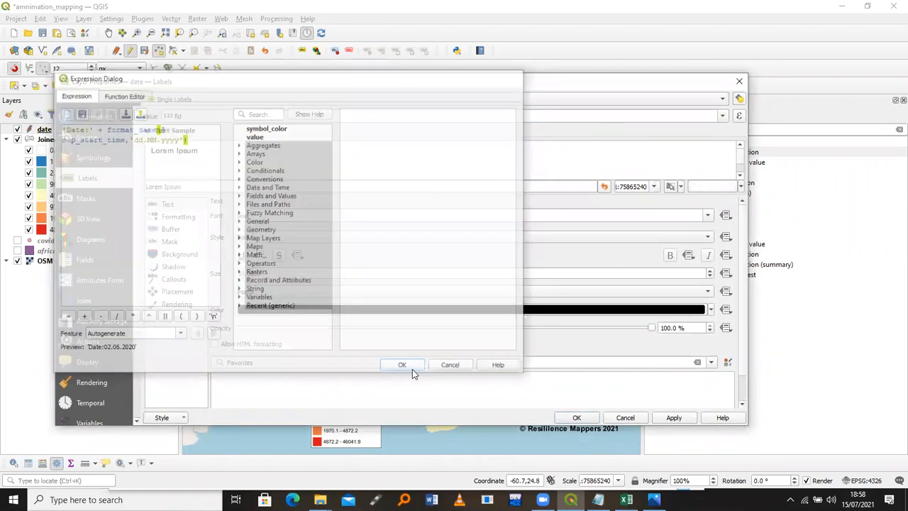
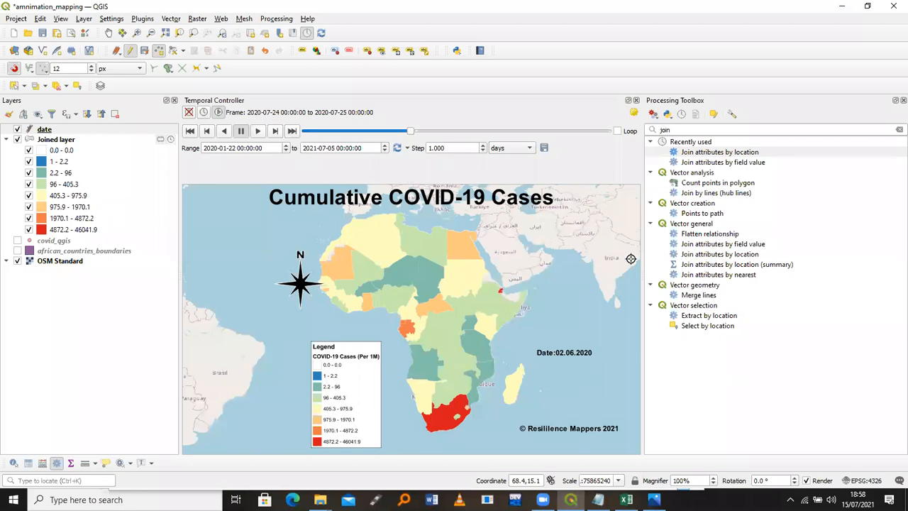
Reopen the Export Map Animation settings, which use animation_mapping####.png frames at 806×475 px
{"action": "left_click", "coordinate": [543, 147]}
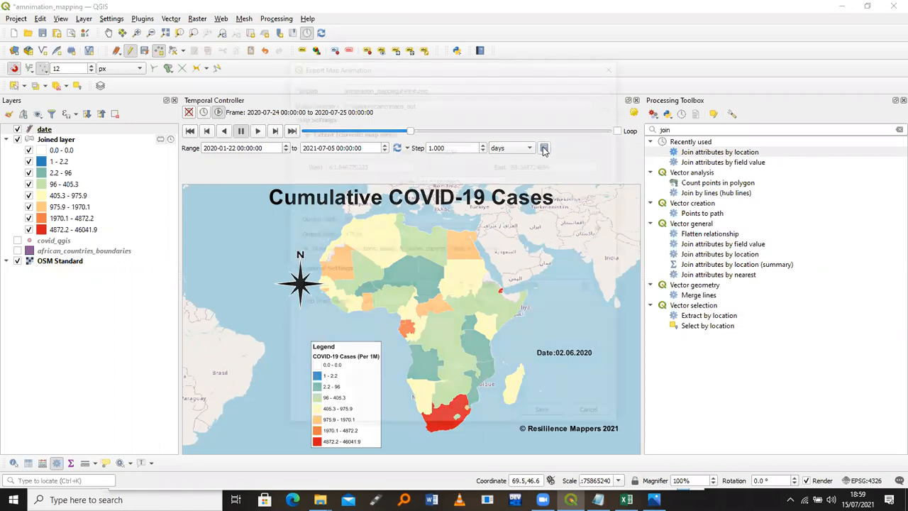
{"action": "left_click", "coordinate": [616, 62]}
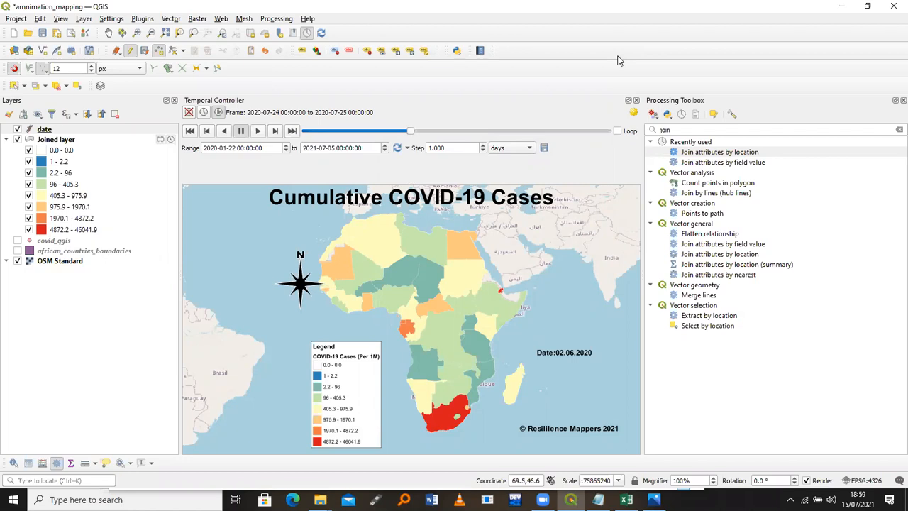
{"action": "left_click", "coordinate": [545, 148]}
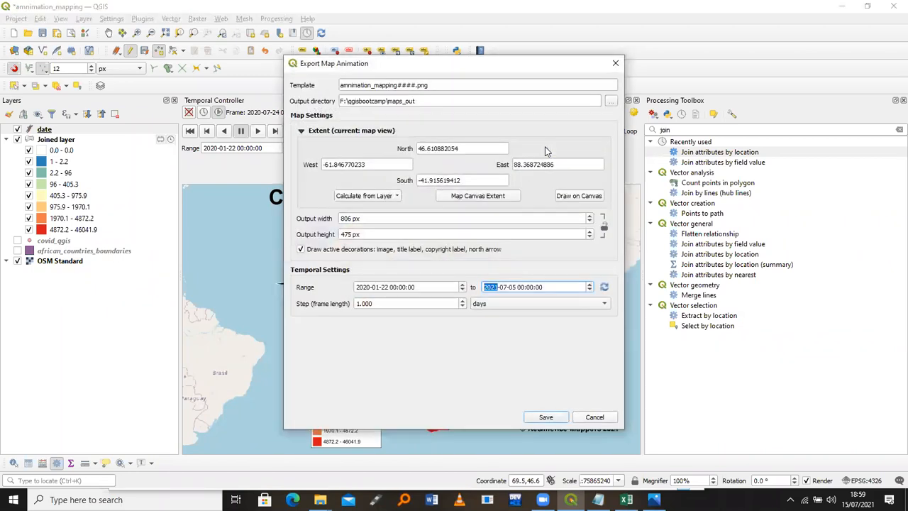
Create a new folder 'mak' in qgisbootcamp and make it the animation output directory
{"action": "left_click", "coordinate": [611, 104]}
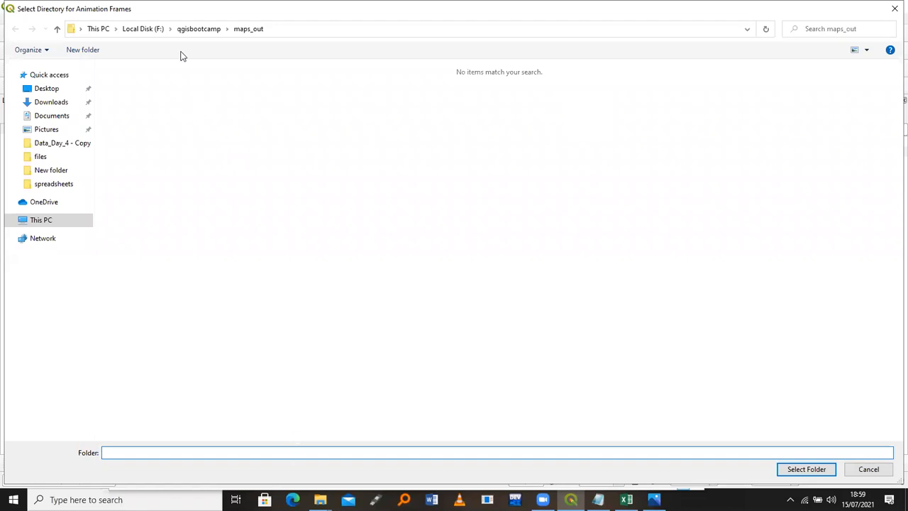
{"action": "left_click", "coordinate": [199, 29]}
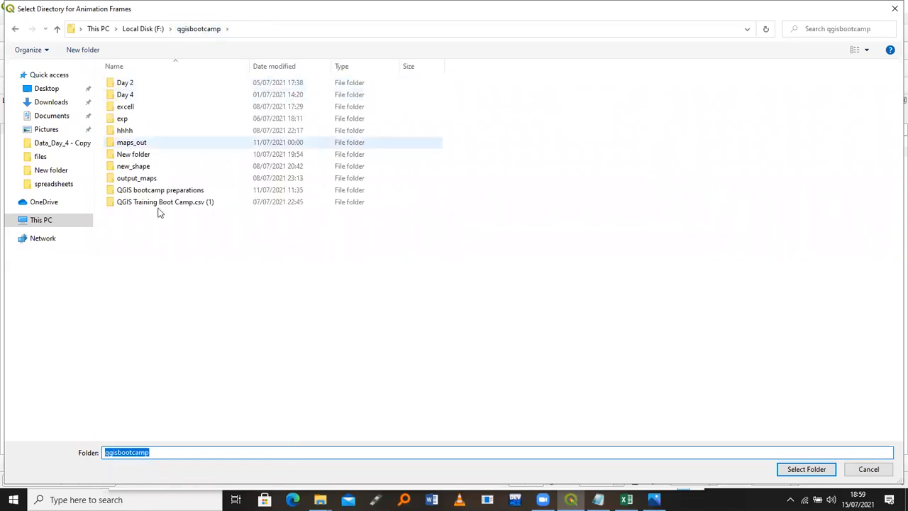
{"action": "right_click", "coordinate": [157, 232]}
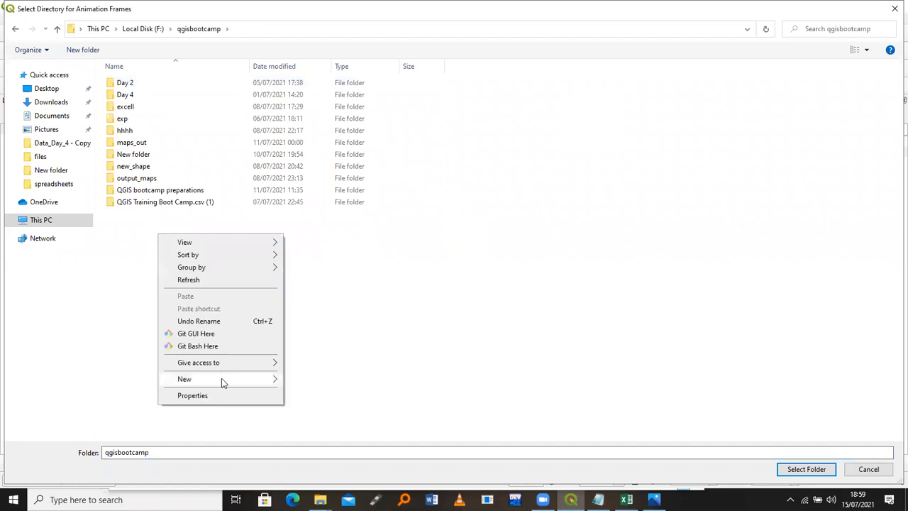
{"action": "mouse_move", "coordinate": [223, 380]}
{"action": "left_click", "coordinate": [341, 250]}
{"action": "type", "text": "mak"}
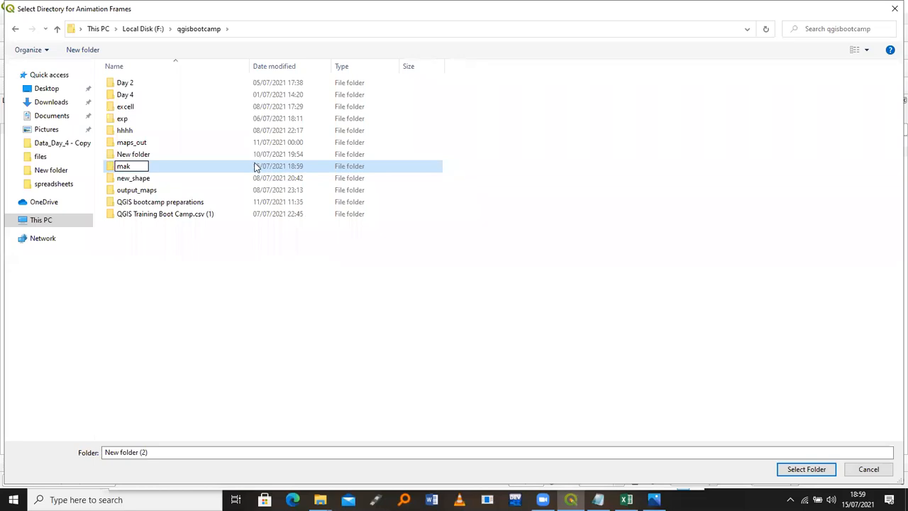
{"action": "key", "text": "Return"}
{"action": "left_click", "coordinate": [236, 143]}
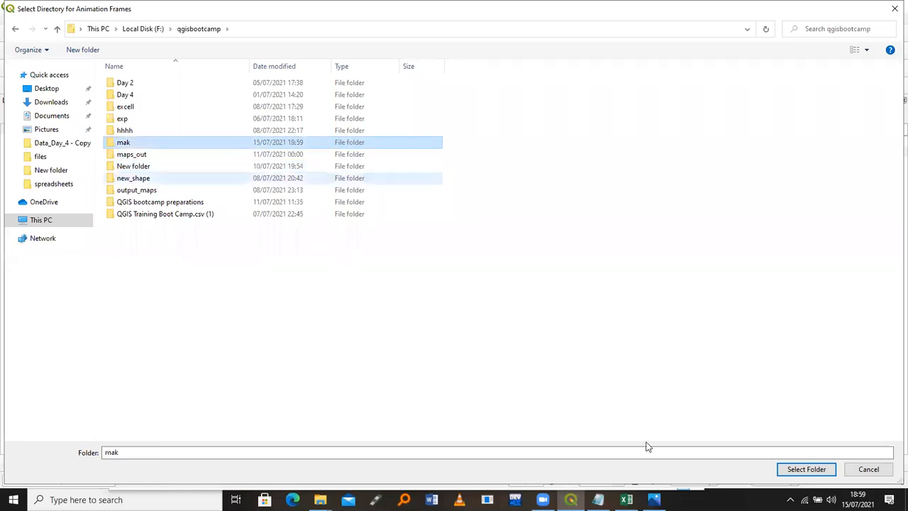
{"action": "left_click", "coordinate": [784, 470]}
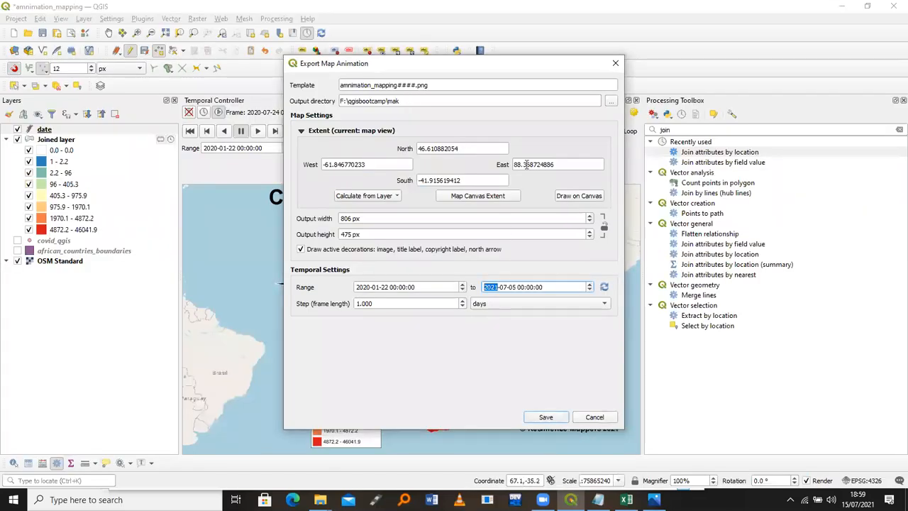
Start exporting the animation frames to the mak folder and bring up the files window
{"action": "left_click", "coordinate": [543, 418]}
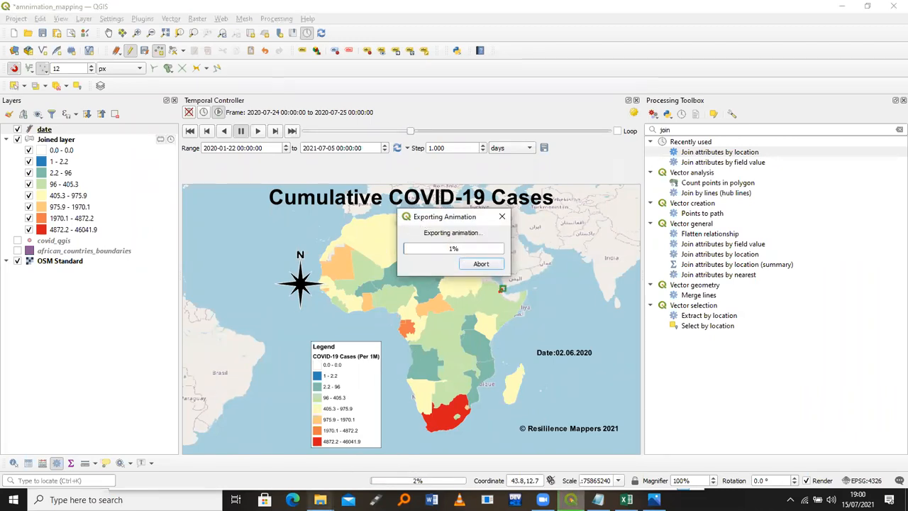
{"action": "mouse_move", "coordinate": [320, 499]}
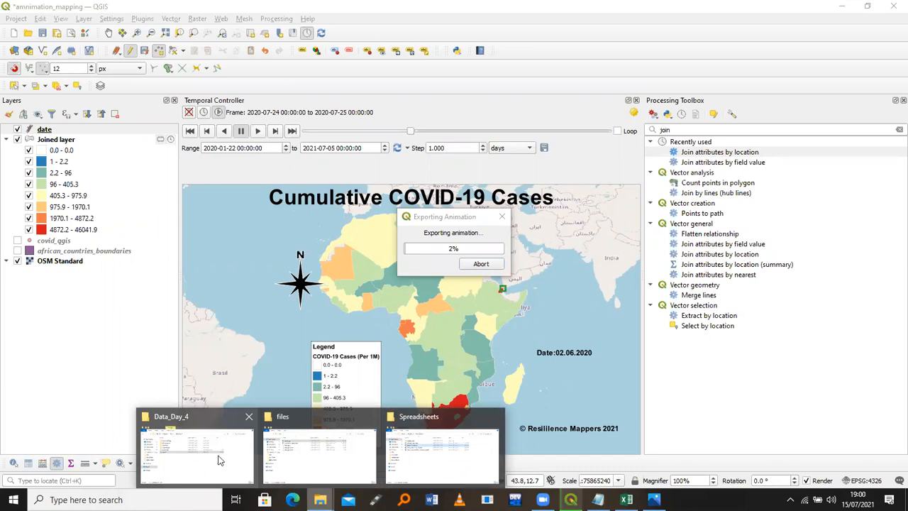
Browse Local Disk (F:) and open qgisbootcamp's maps_out folder holding 483 exported frames
{"action": "left_click", "coordinate": [302, 454]}
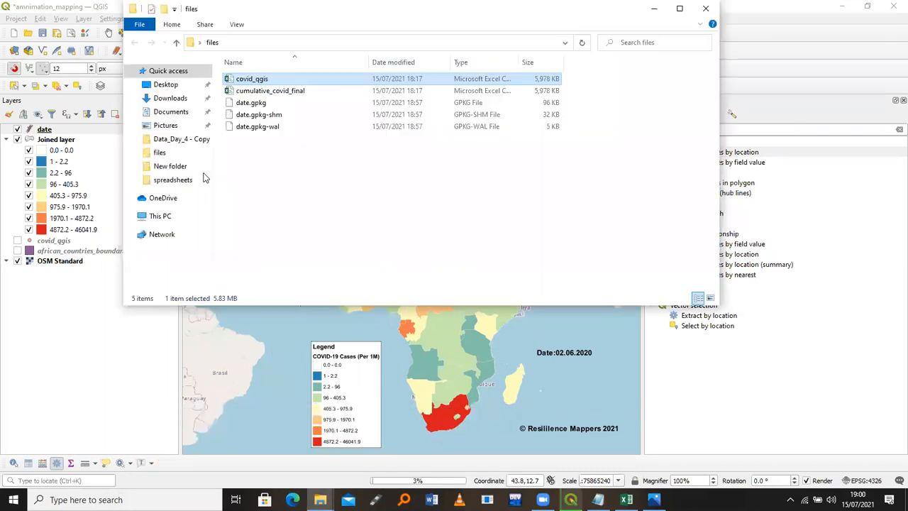
{"action": "left_click", "coordinate": [176, 216]}
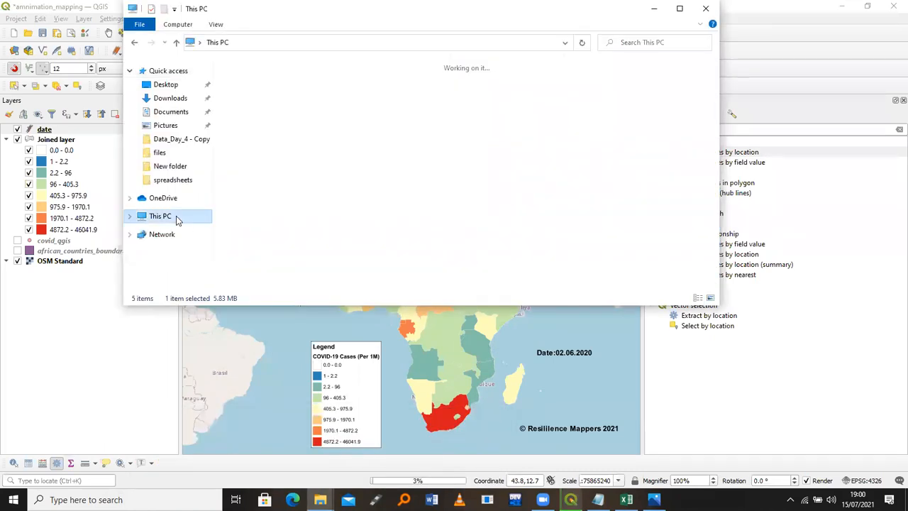
{"action": "double_click", "coordinate": [549, 202]}
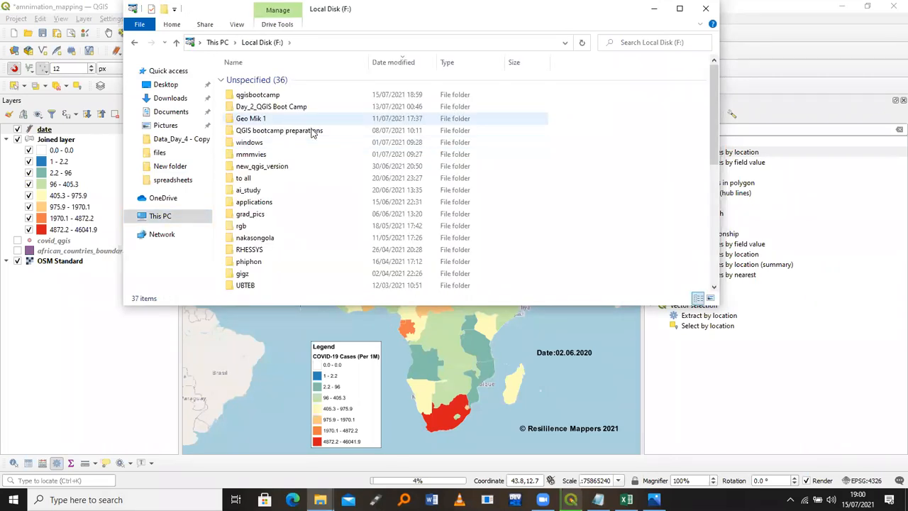
{"action": "double_click", "coordinate": [313, 132]}
{"action": "key", "text": "alt+Left"}
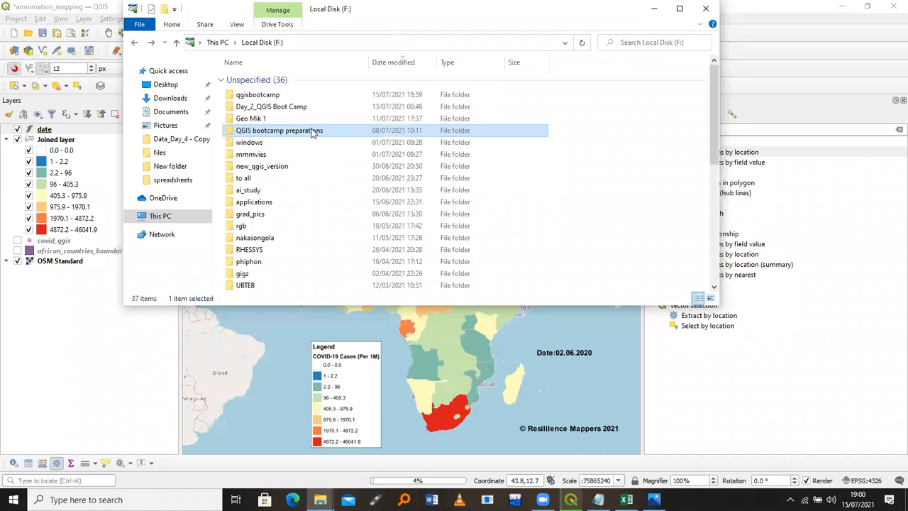
{"action": "double_click", "coordinate": [309, 108]}
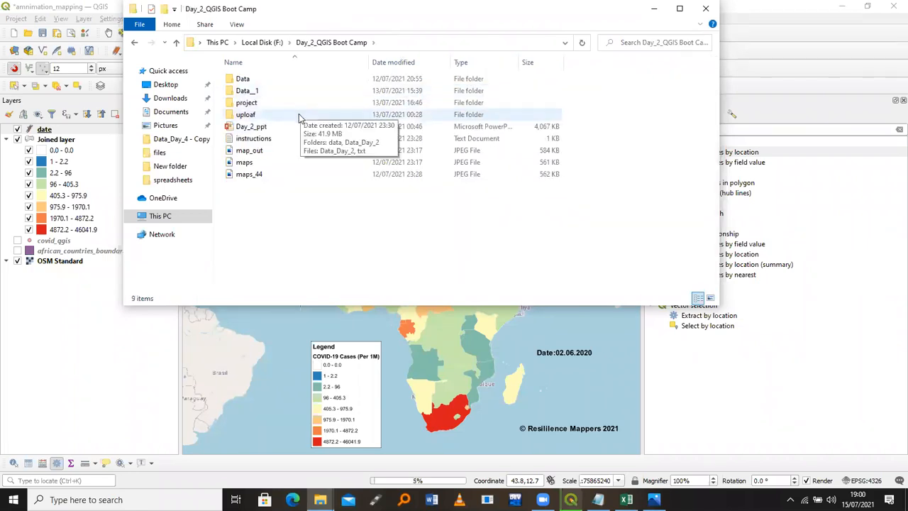
{"action": "key", "text": "alt+Left"}
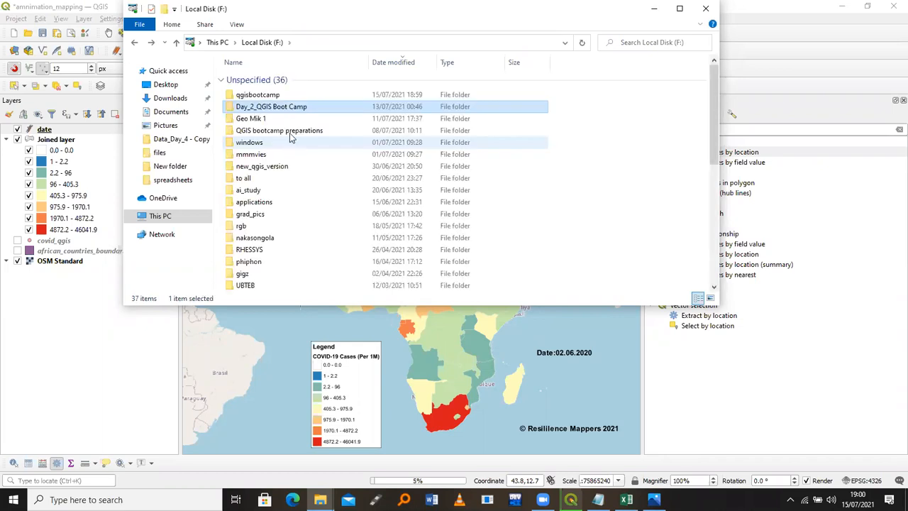
{"action": "double_click", "coordinate": [290, 131]}
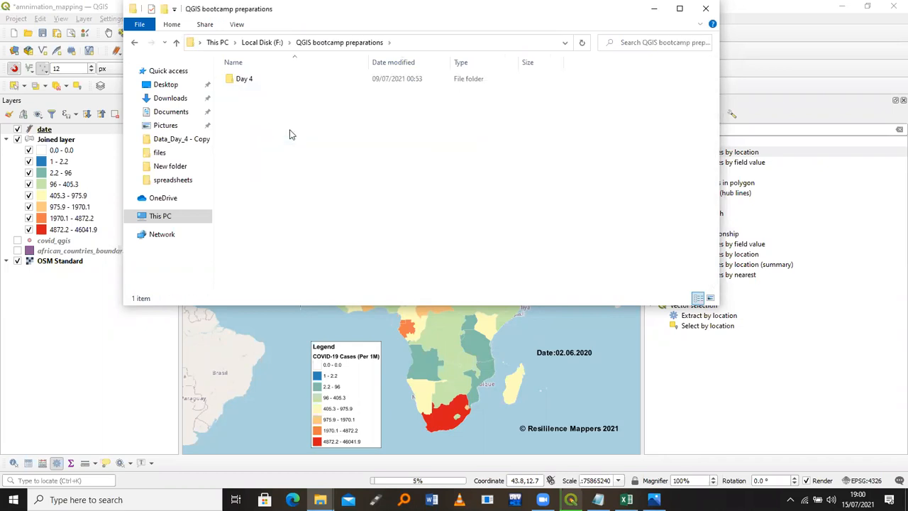
{"action": "key", "text": "alt+Left"}
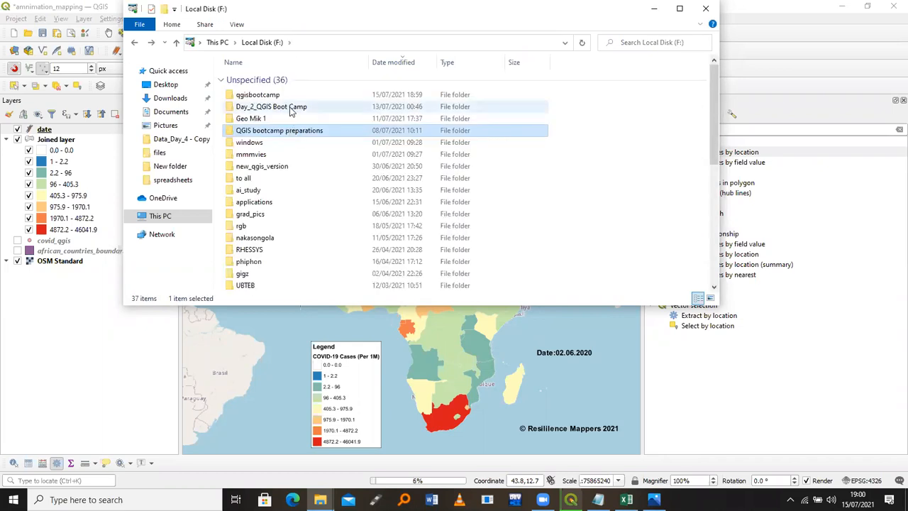
{"action": "double_click", "coordinate": [288, 96]}
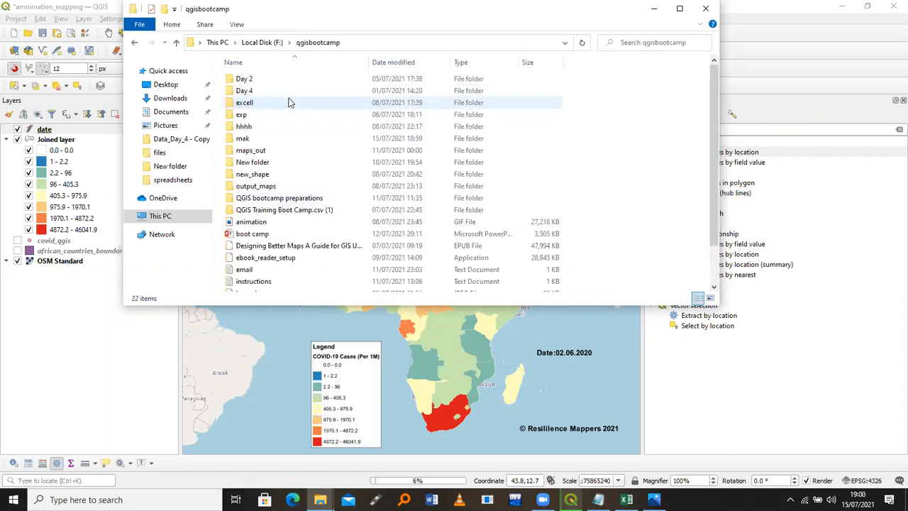
{"action": "double_click", "coordinate": [288, 153]}
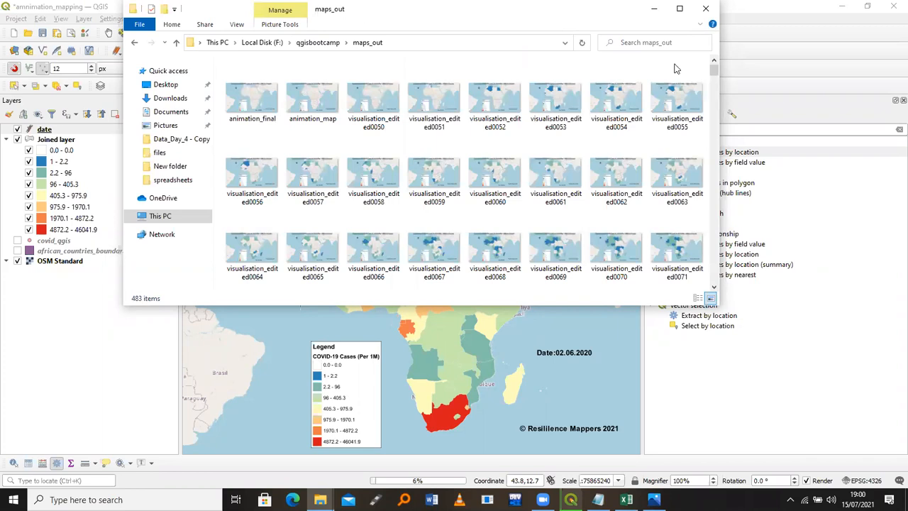
Maximize the maps_out window, scroll through the frames and close the legend image
{"action": "left_click", "coordinate": [679, 8]}
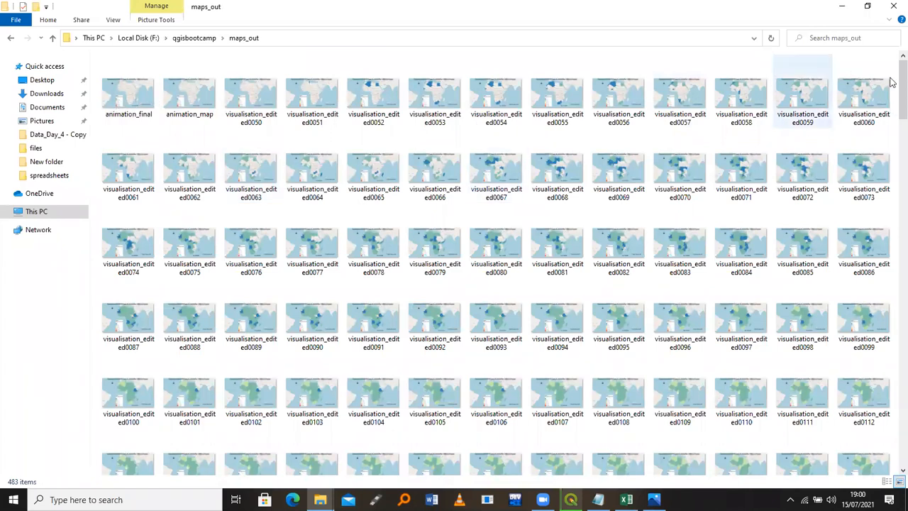
{"action": "scroll", "coordinate": [891, 99], "scroll_direction": "down", "scroll_amount": 4}
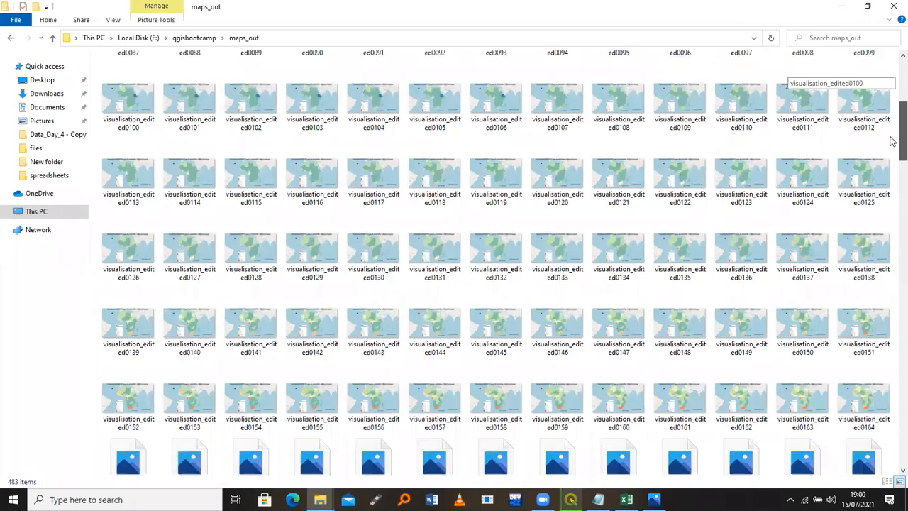
{"action": "scroll", "coordinate": [891, 146], "scroll_direction": "down", "scroll_amount": 3}
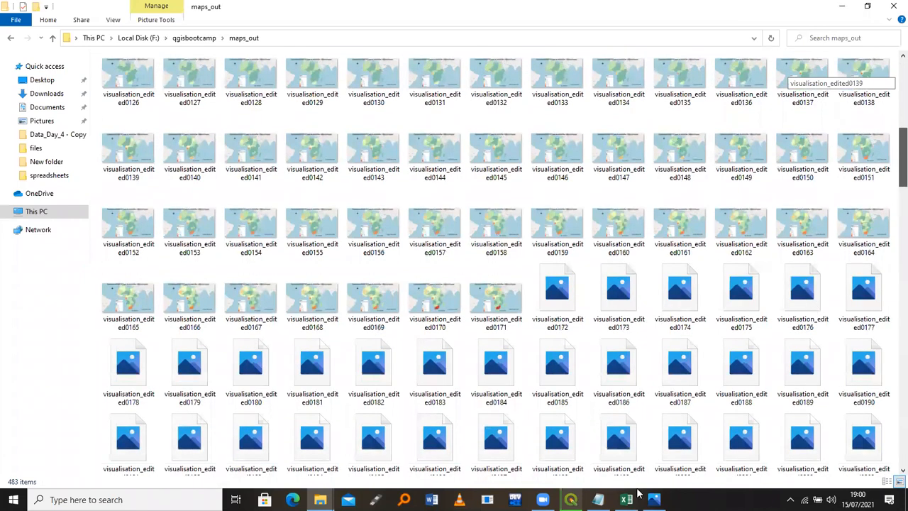
{"action": "scroll", "coordinate": [497, 284], "scroll_direction": "down", "scroll_amount": 5}
{"action": "left_click", "coordinate": [893, 6]}
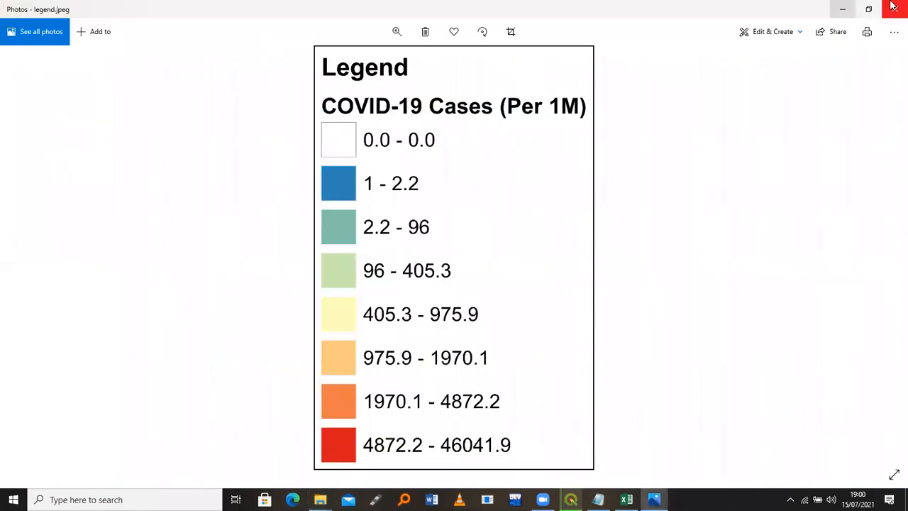
{"action": "left_click", "coordinate": [893, 5]}
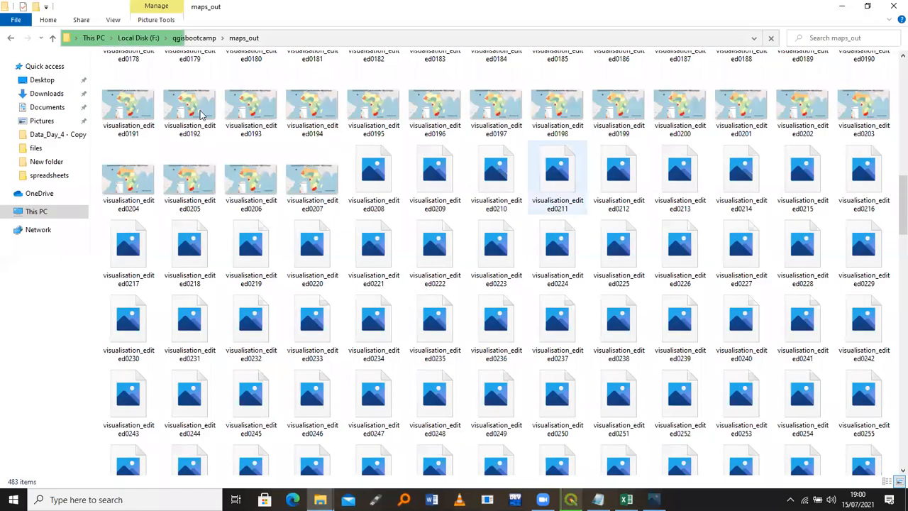
Preview the visualisation_edited0191 frame in Photos, then return to the frames
{"action": "left_click", "coordinate": [142, 106]}
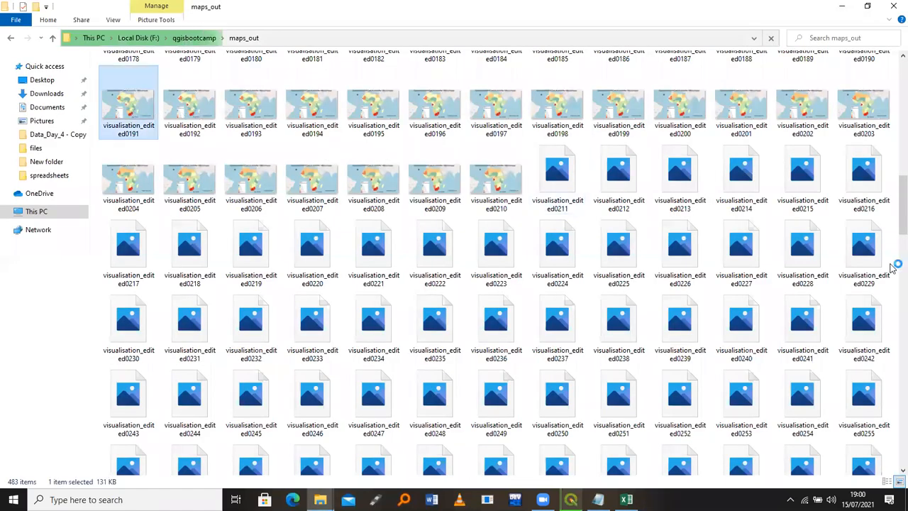
{"action": "left_click_drag", "start_coordinate": [892, 220], "coordinate": [894, 57]}
{"action": "double_click", "coordinate": [685, 406]}
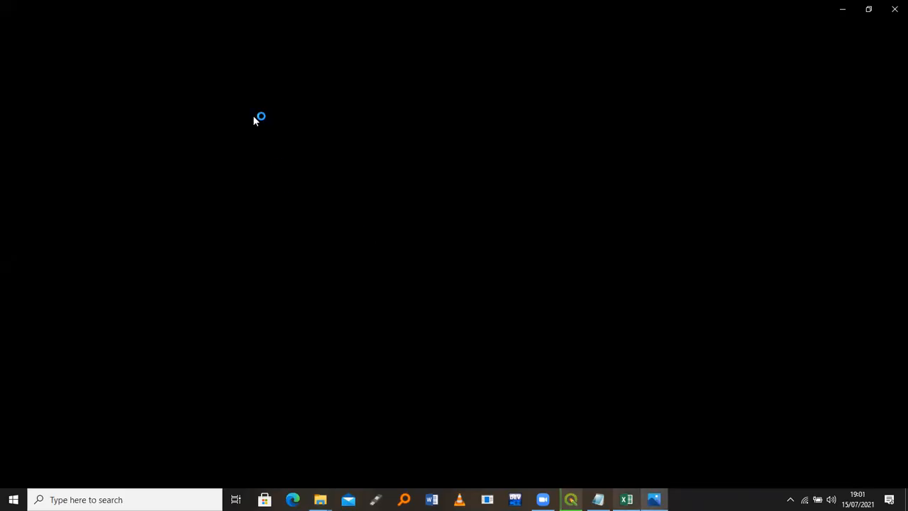
{"action": "key", "text": "alt+Tab"}
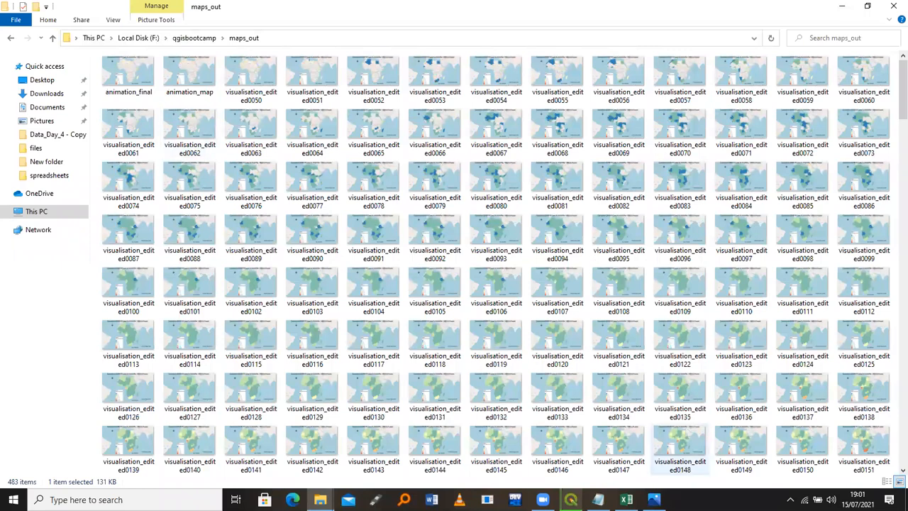
Abort the animation export at about 10% and minimize QGIS to show maps_out
{"action": "left_click", "coordinate": [570, 500]}
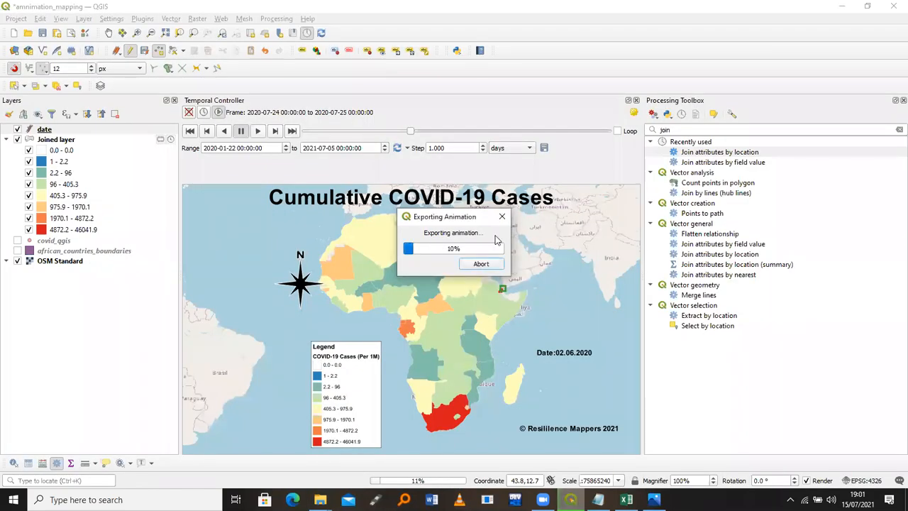
{"action": "left_click", "coordinate": [480, 265]}
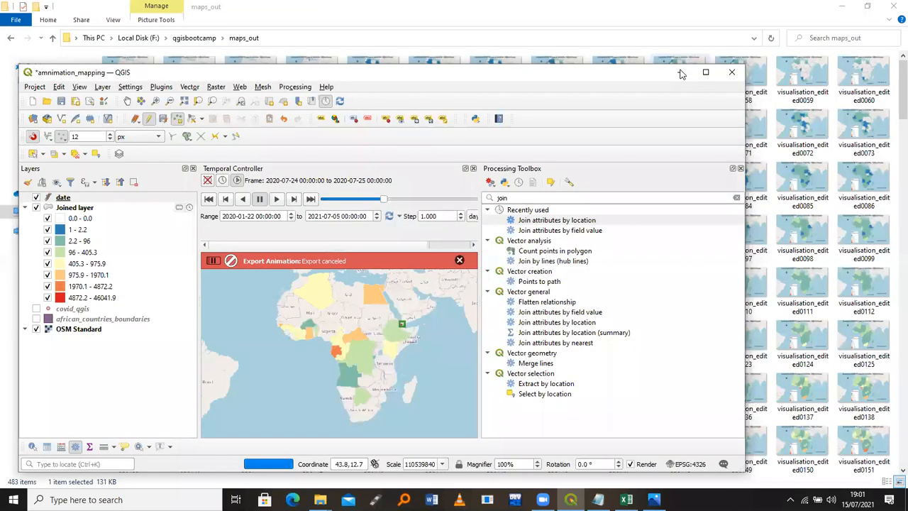
{"action": "left_click", "coordinate": [682, 73]}
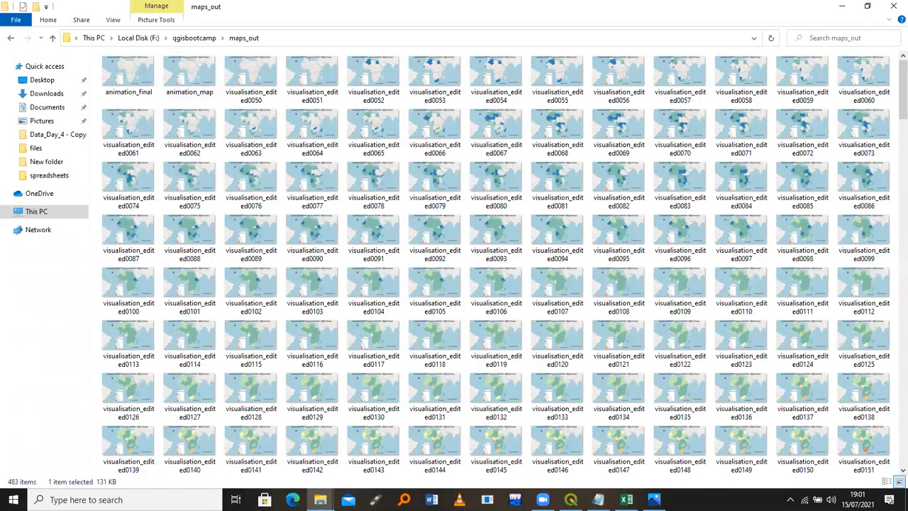
{"action": "left_click", "coordinate": [654, 499]}
{"action": "left_click", "coordinate": [842, 9]}
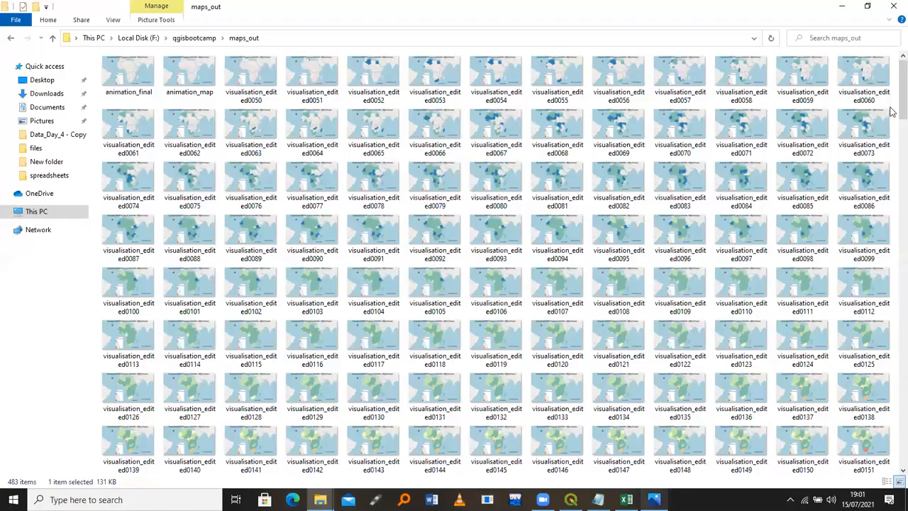
{"action": "scroll", "coordinate": [893, 202], "scroll_direction": "down", "scroll_amount": 5}
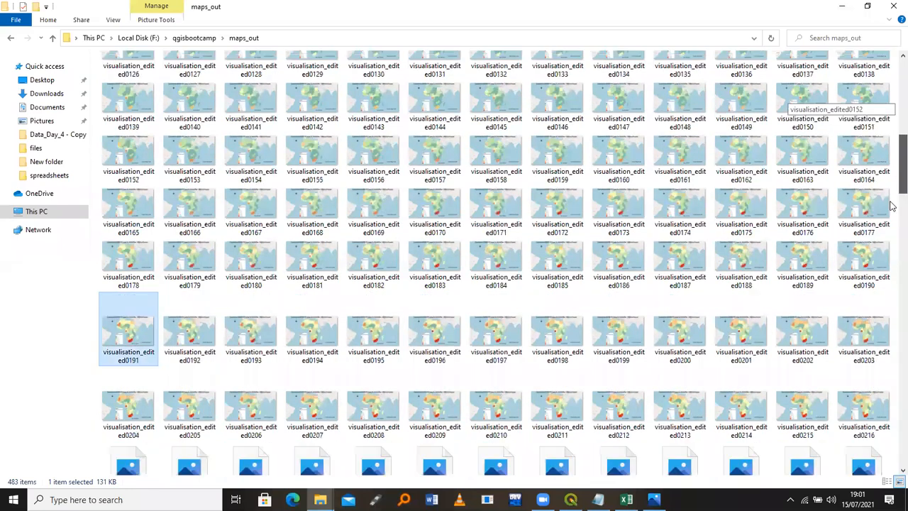
{"action": "scroll", "coordinate": [894, 234], "scroll_direction": "down", "scroll_amount": 3}
{"action": "scroll", "coordinate": [892, 252], "scroll_direction": "down", "scroll_amount": 4}
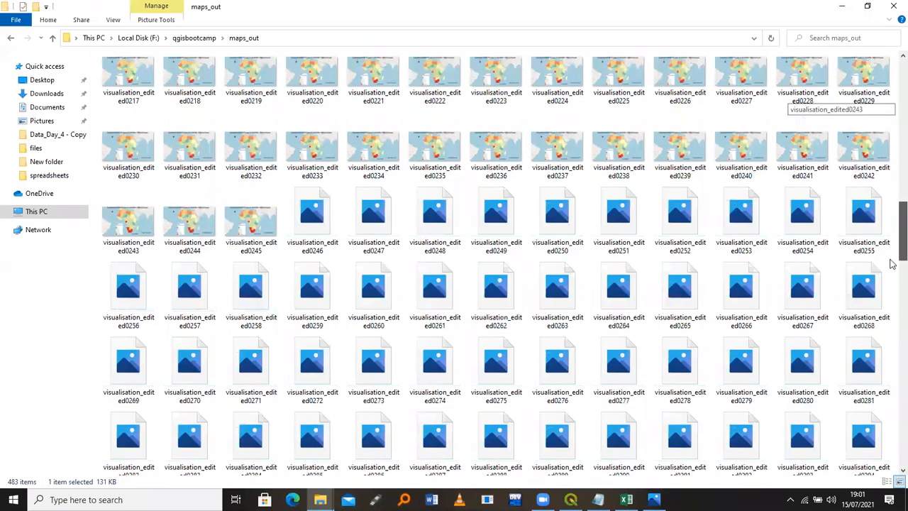
{"action": "scroll", "coordinate": [891, 273], "scroll_direction": "down", "scroll_amount": 1}
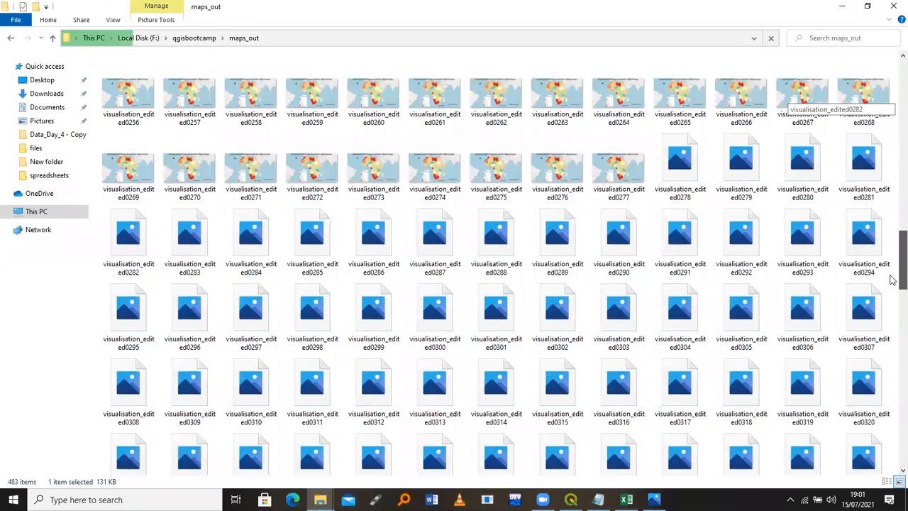
{"action": "scroll", "coordinate": [894, 278], "scroll_direction": "down", "scroll_amount": 1}
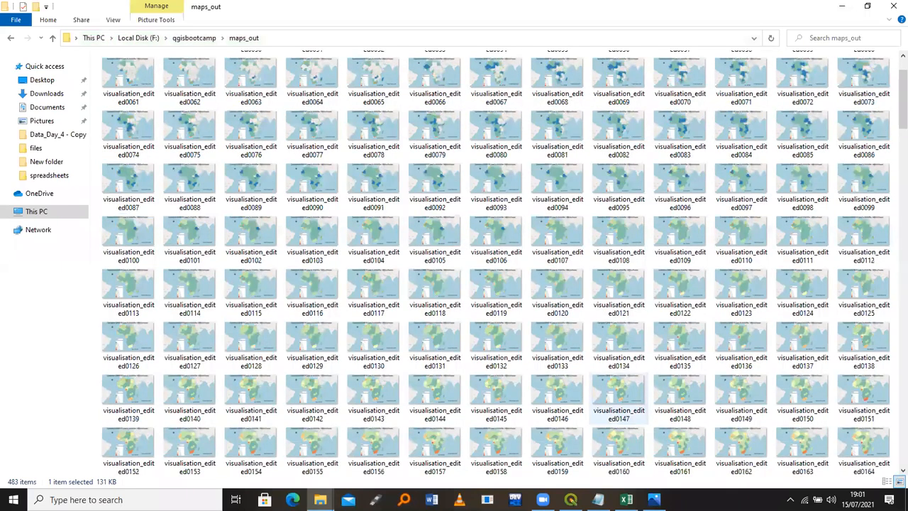
View visualisation_edited0191 in Photos, step through frames from 31.07.2020 to 22.09.2020, zoom, then close
{"action": "double_click", "coordinate": [495, 372]}
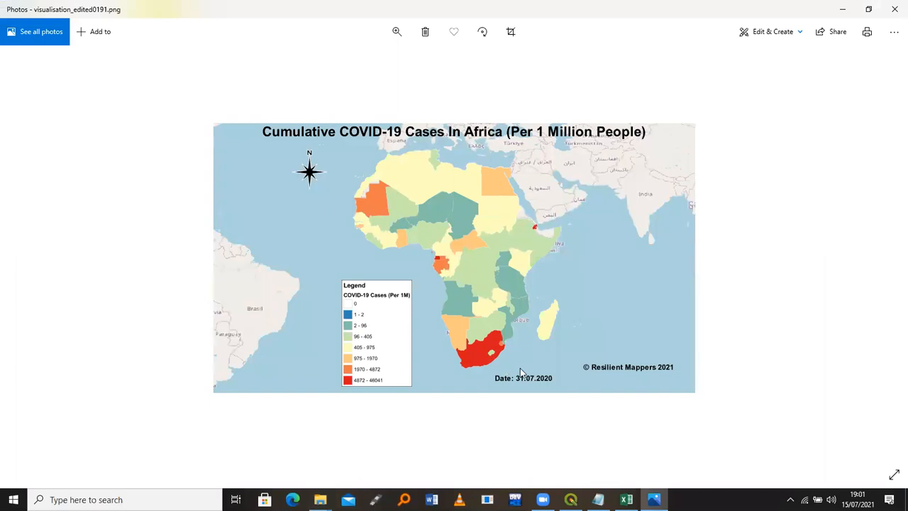
{"action": "key", "text": "Right"}
{"action": "key", "text": "Right"}
{"action": "key", "text": "Right"}
{"action": "key", "text": "Right"}
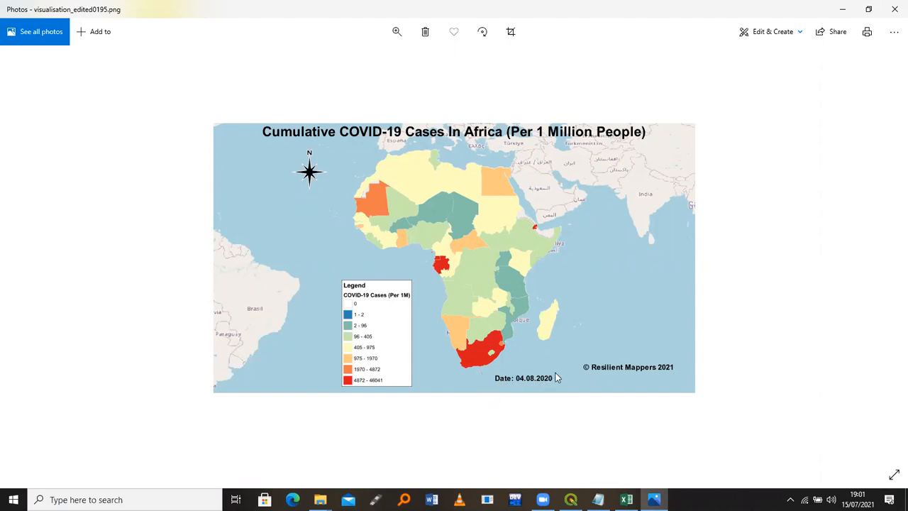
{"action": "key", "text": "Right"}
{"action": "key", "text": "Right"}
{"action": "key", "text": "Right"}
{"action": "key", "text": "Right"}
{"action": "key", "text": "Right"}
{"action": "key", "text": "Right"}
{"action": "key", "text": "Right"}
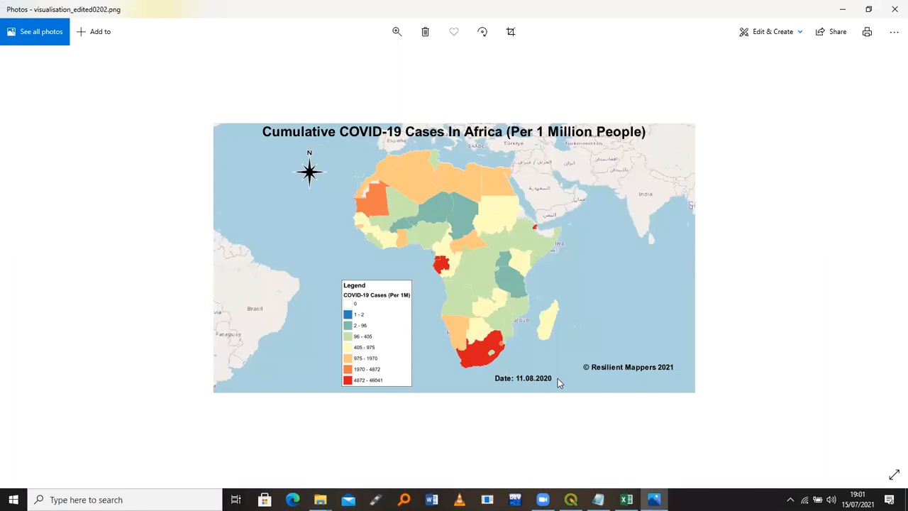
{"action": "key", "text": "Right"}
{"action": "key", "text": "Right"}
{"action": "key", "text": "Right"}
{"action": "key", "text": "Right"}
{"action": "key", "text": "Right"}
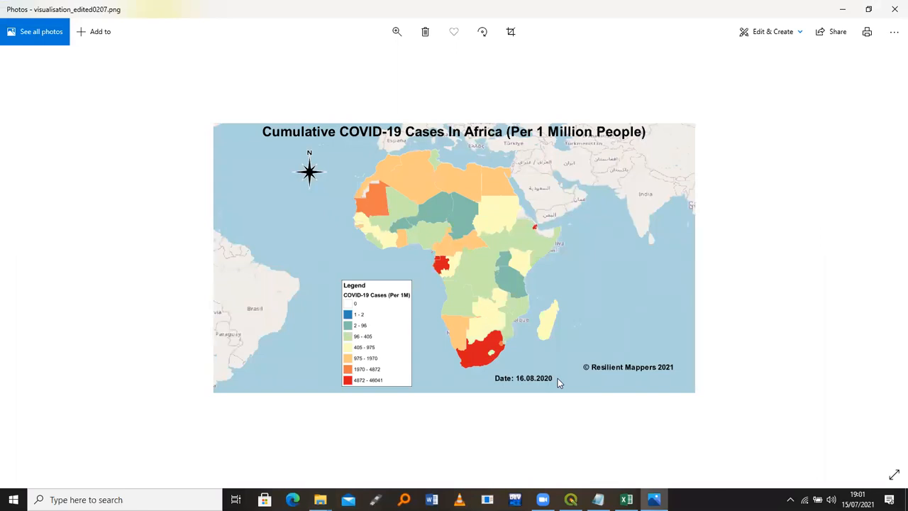
{"action": "key", "text": "Right"}
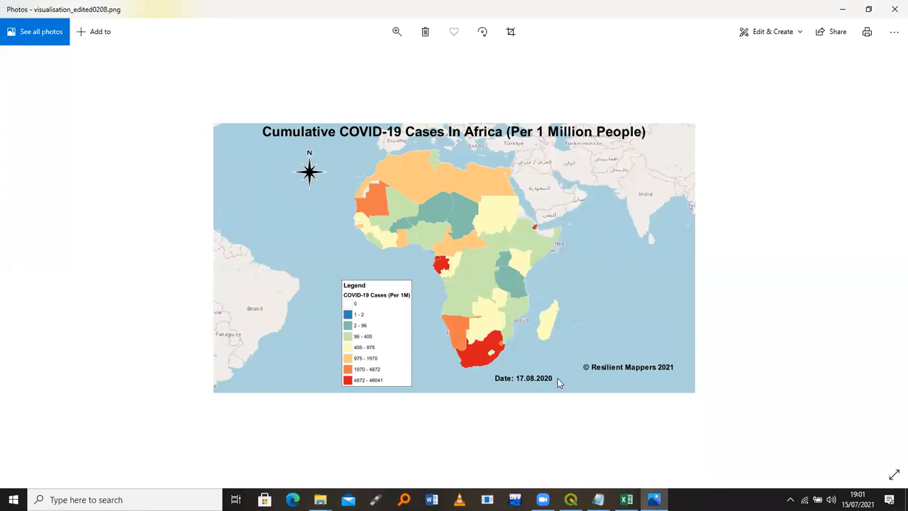
{"action": "key", "text": "Right"}
{"action": "key", "text": "Right"}
{"action": "key", "text": "Right"}
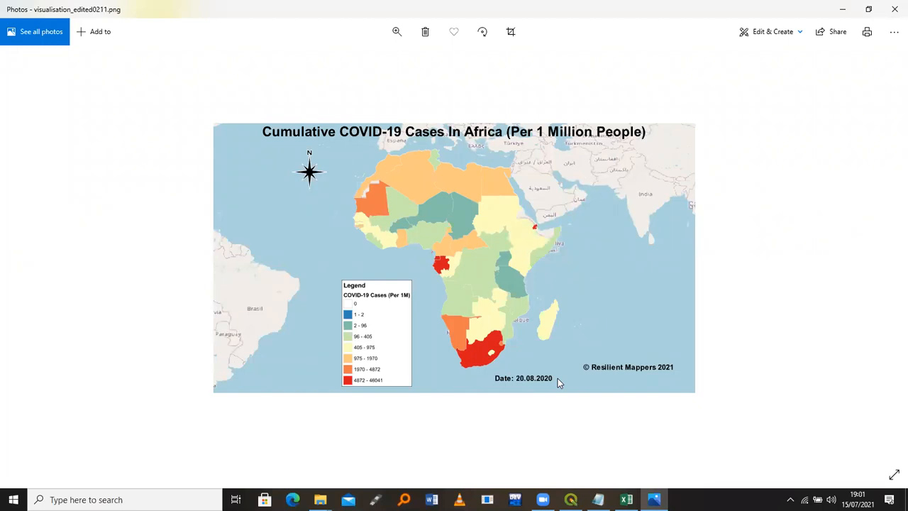
{"action": "key", "text": "Right"}
{"action": "key", "text": "Right"}
{"action": "key", "text": "Right"}
{"action": "key", "text": "Right"}
{"action": "key", "text": "Right"}
{"action": "key", "text": "Right"}
{"action": "key", "text": "Right"}
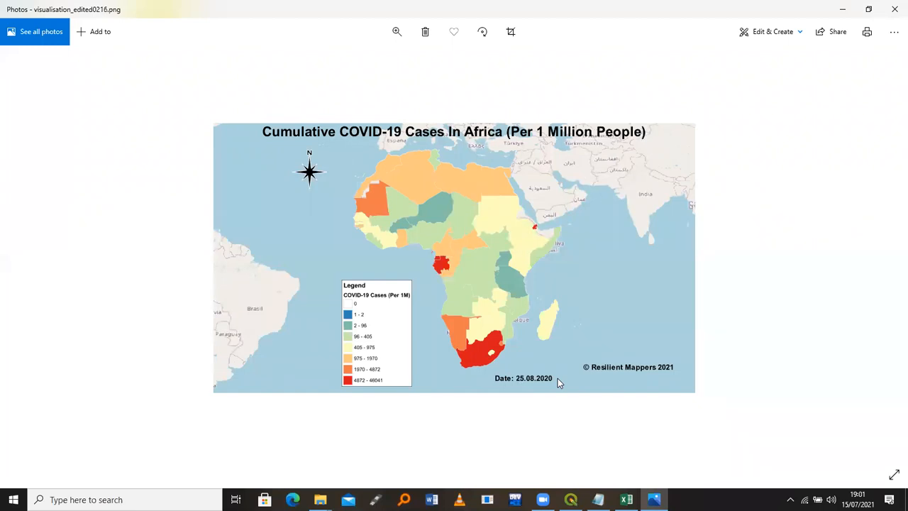
{"action": "key", "text": "Right"}
{"action": "key", "text": "Right"}
{"action": "key", "text": "Right"}
{"action": "key", "text": "Right"}
{"action": "key", "text": "Right"}
{"action": "key", "text": "Right"}
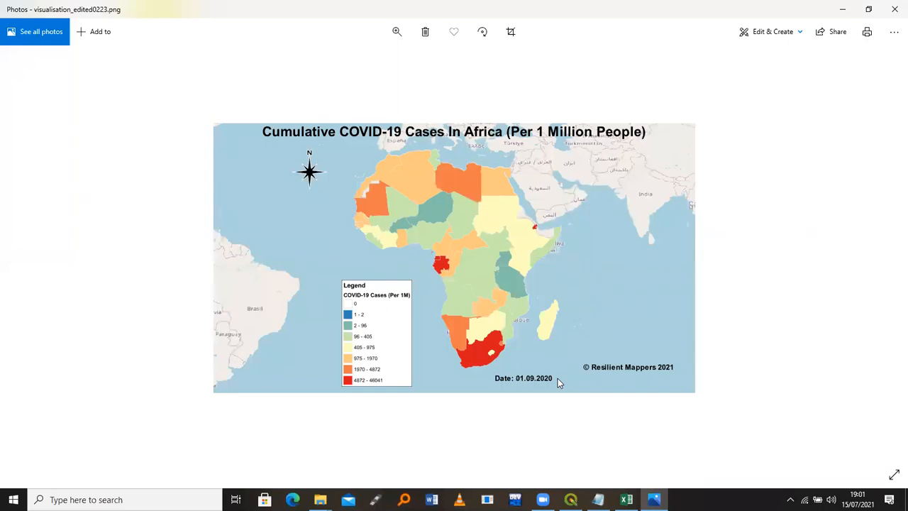
{"action": "key", "text": "Right"}
{"action": "key", "text": "Right"}
{"action": "key", "text": "Right"}
{"action": "key", "text": "Right"}
{"action": "key", "text": "Right"}
{"action": "key", "text": "Right"}
{"action": "key", "text": "Right"}
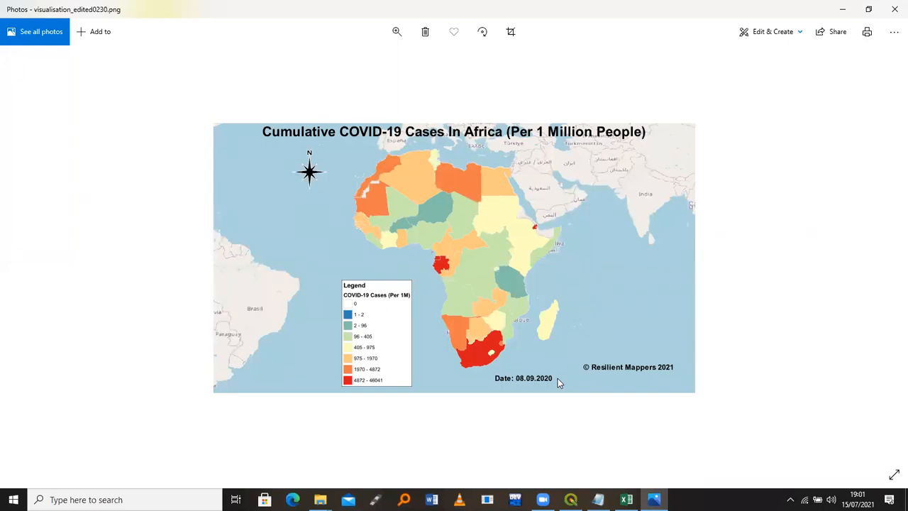
{"action": "key", "text": "Right"}
{"action": "key", "text": "Right"}
{"action": "key", "text": "Right"}
{"action": "key", "text": "Right"}
{"action": "key", "text": "Right"}
{"action": "key", "text": "Right"}
{"action": "key", "text": "Right"}
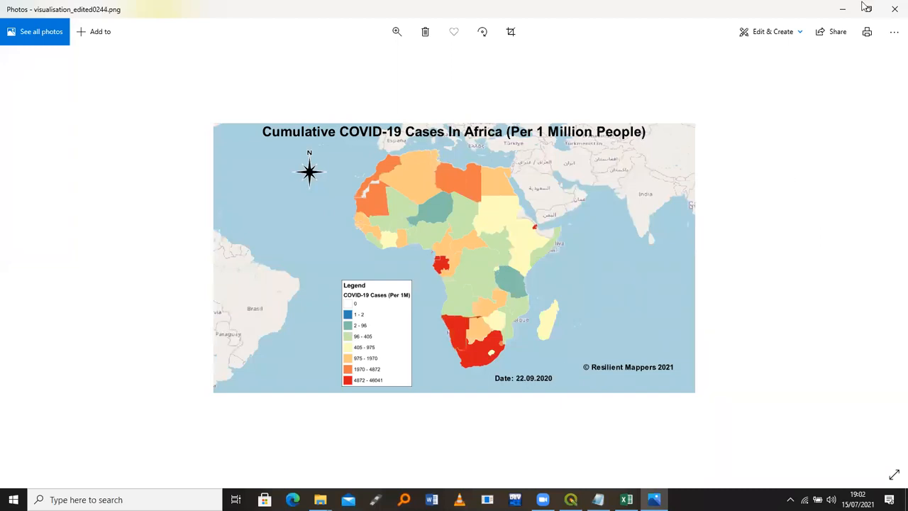
{"action": "double_click", "coordinate": [319, 82]}
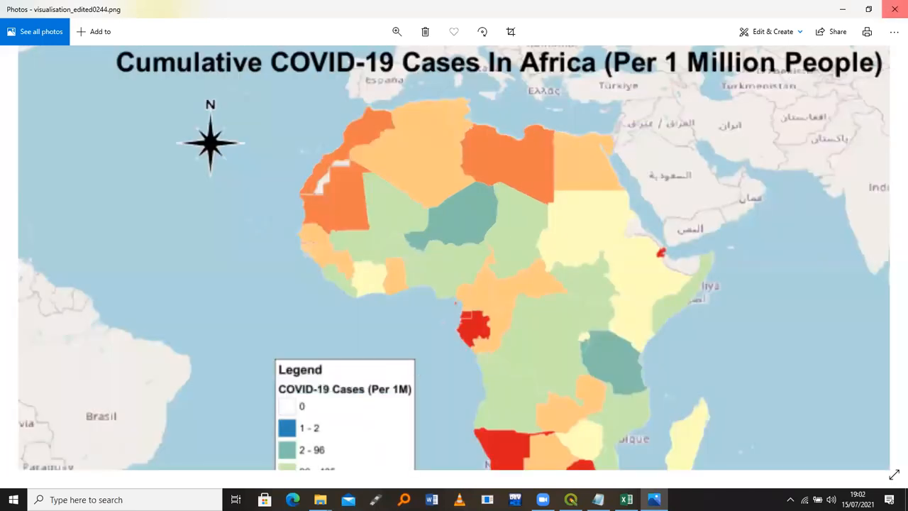
{"action": "left_click", "coordinate": [894, 8]}
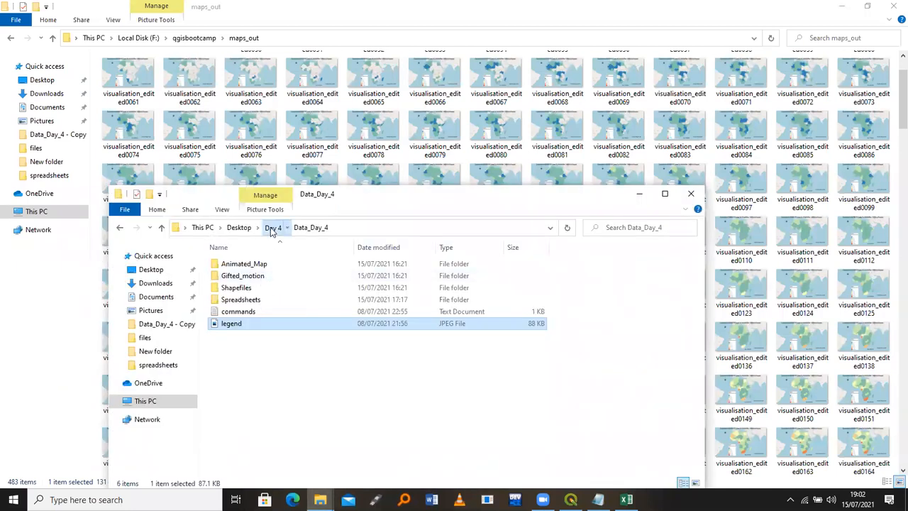
Browse the Desktop's Day_2_QGIS_BootCamp, Day 4 and Data_Day_4 folders, returning to Desktop
{"action": "left_click", "coordinate": [244, 230]}
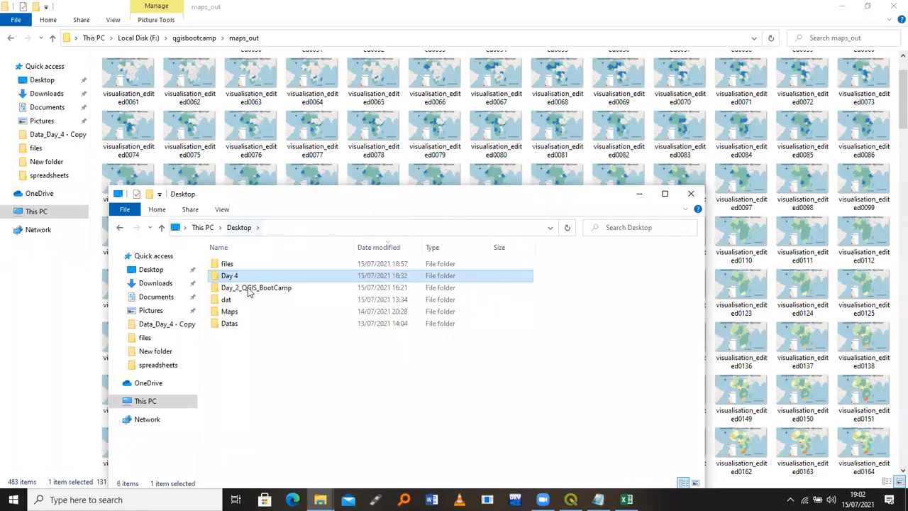
{"action": "double_click", "coordinate": [248, 288]}
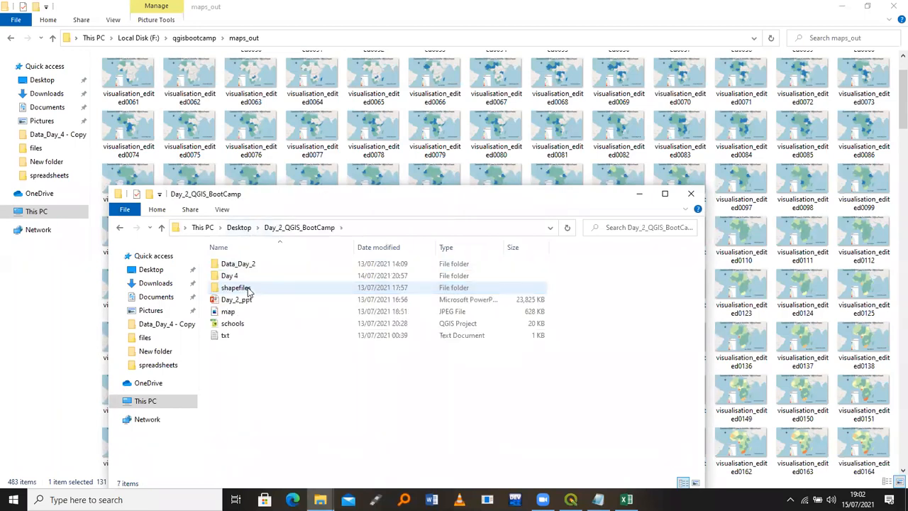
{"action": "key", "text": "alt+Up"}
{"action": "left_click", "coordinate": [236, 278]}
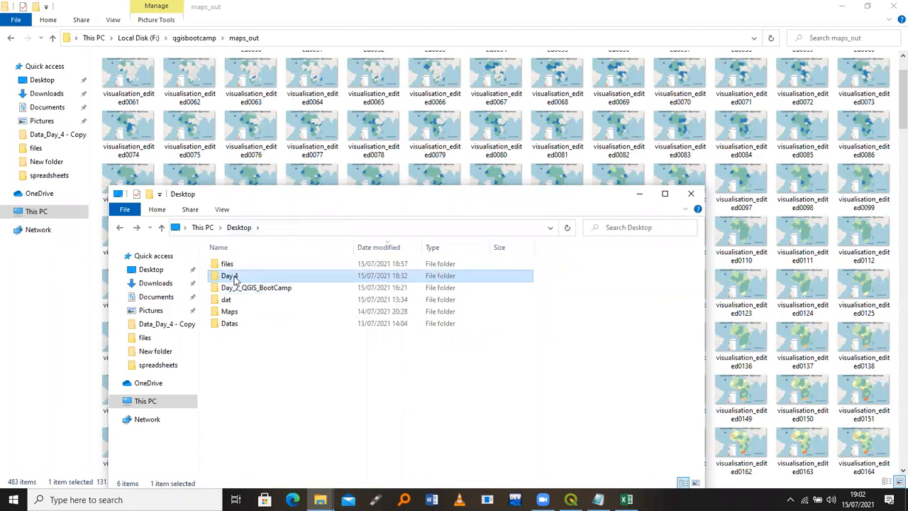
{"action": "key", "text": "Return"}
{"action": "double_click", "coordinate": [243, 268]}
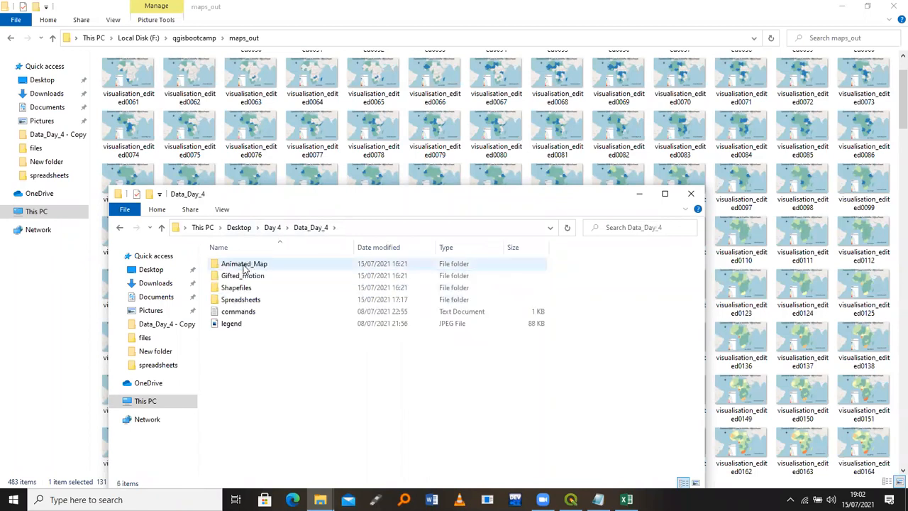
{"action": "left_click", "coordinate": [273, 227]}
{"action": "left_click", "coordinate": [241, 228]}
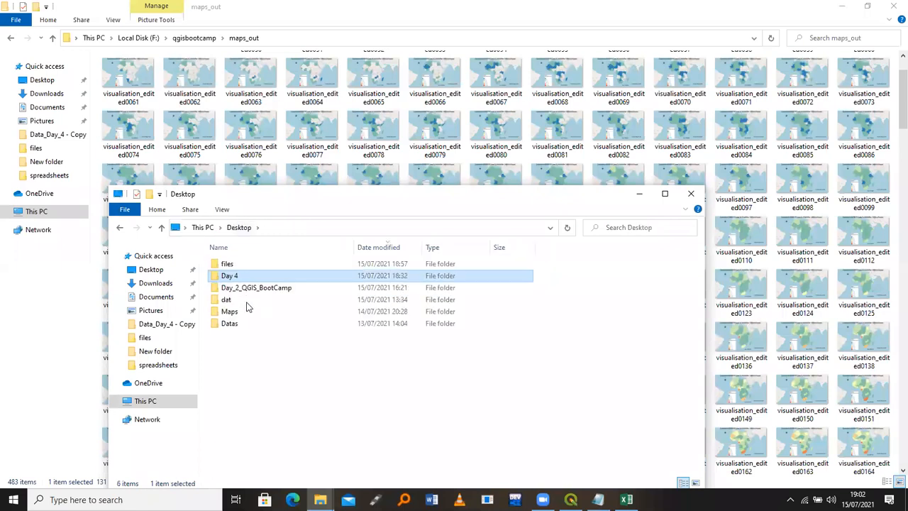
Open the Desktop's dat folder, look into its Data_Day_4, and go back to dat
{"action": "double_click", "coordinate": [247, 304]}
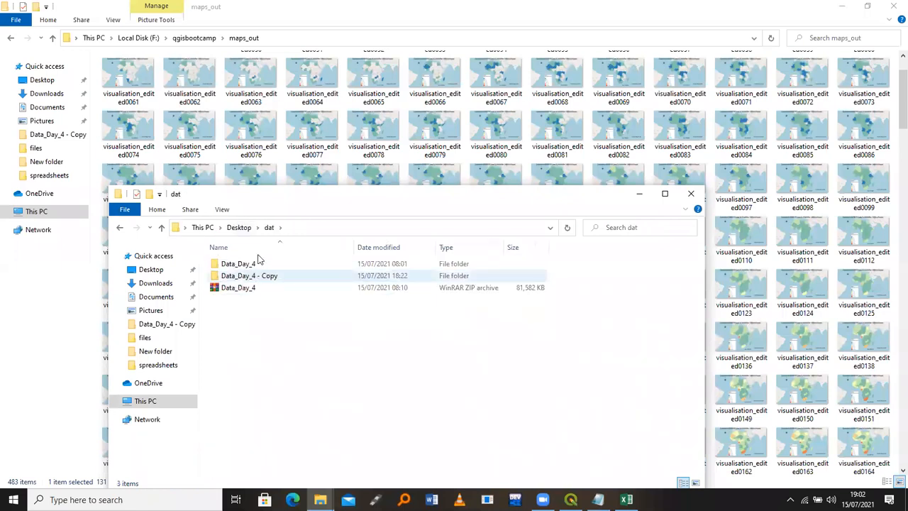
{"action": "double_click", "coordinate": [248, 265]}
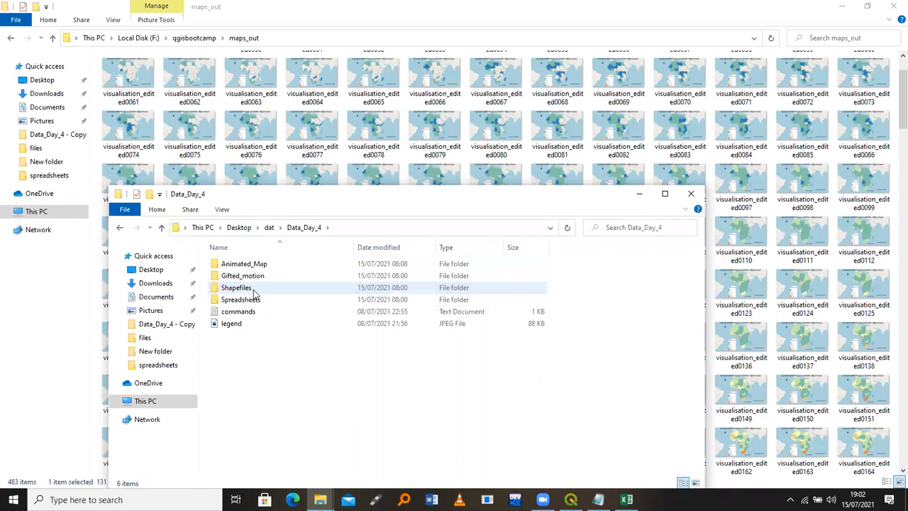
{"action": "key", "text": "BackSpace"}
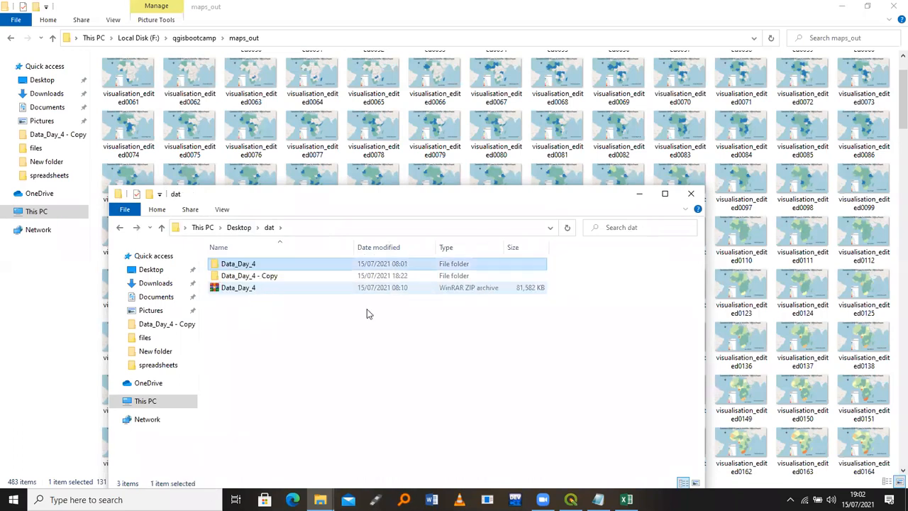
{"action": "left_click", "coordinate": [403, 499]}
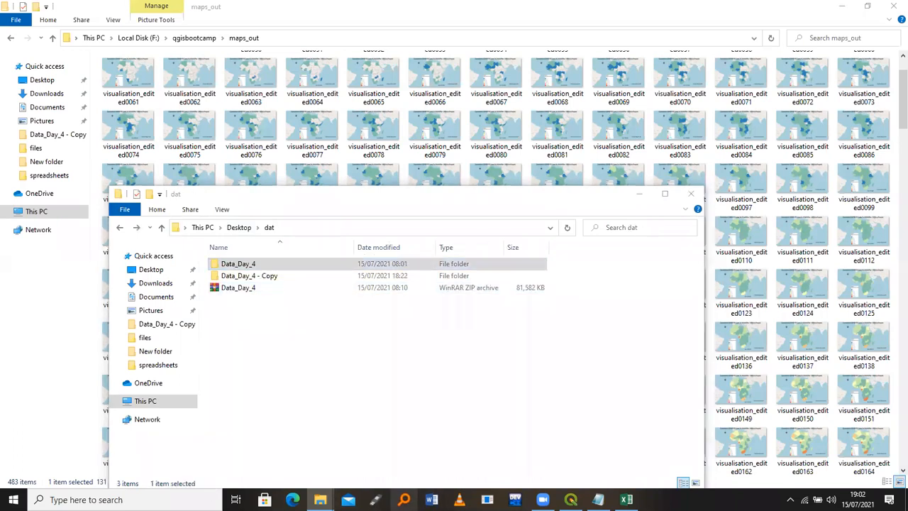
{"action": "left_click", "coordinate": [326, 360]}
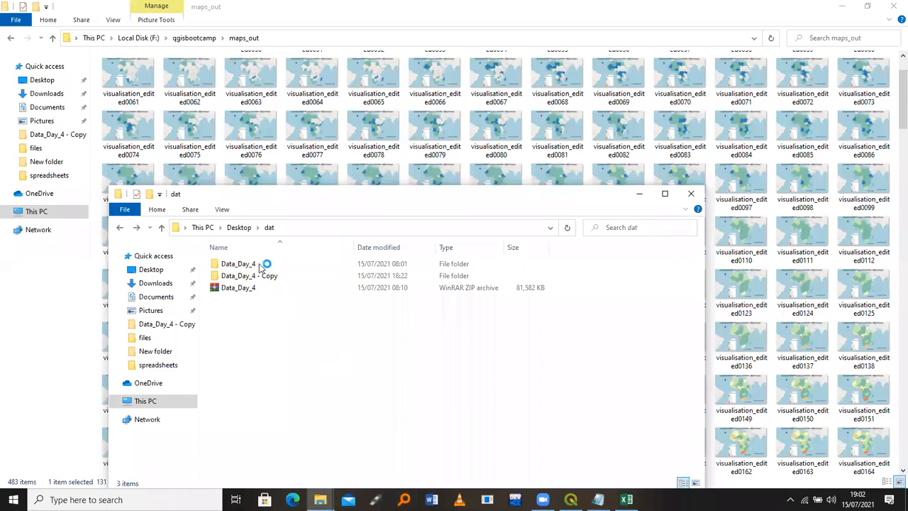
Search Everything for 'tutorial' folders only and open Day 4's Tutorial folder
{"action": "left_click", "coordinate": [245, 234]}
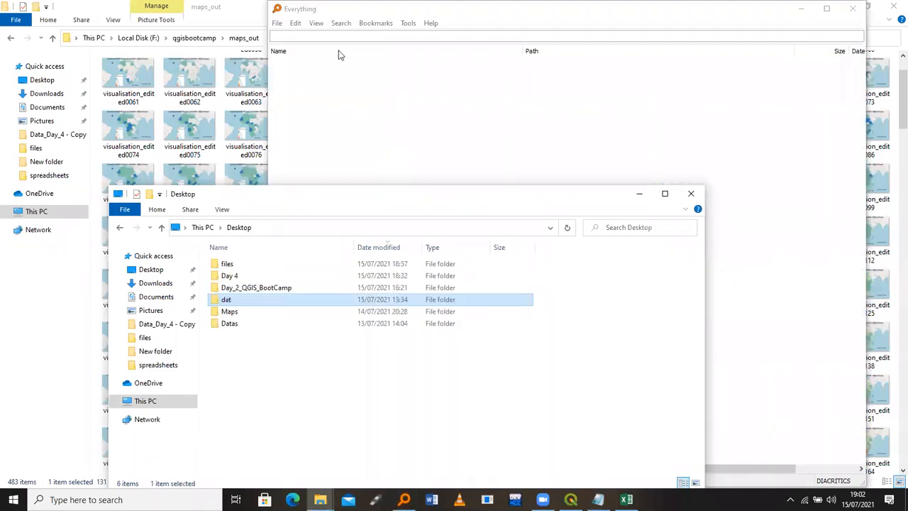
{"action": "type", "text": "t"}
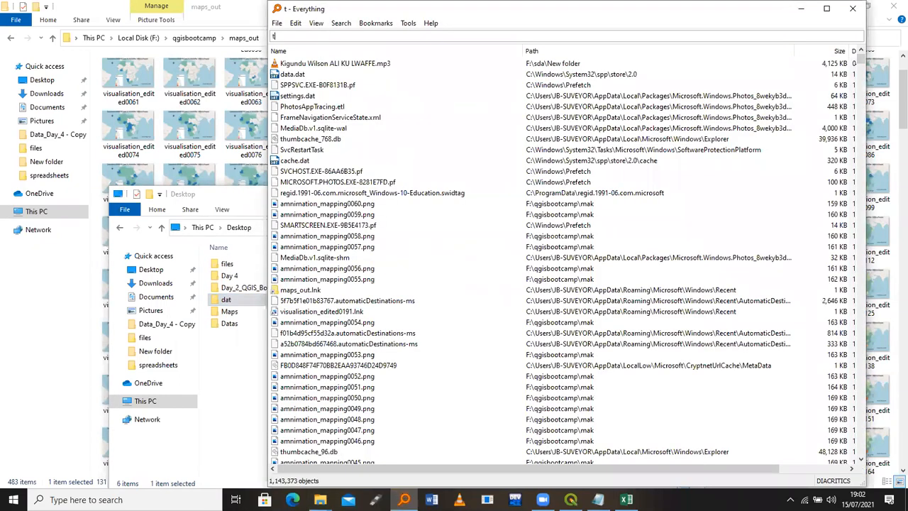
{"action": "type", "text": "utorial"}
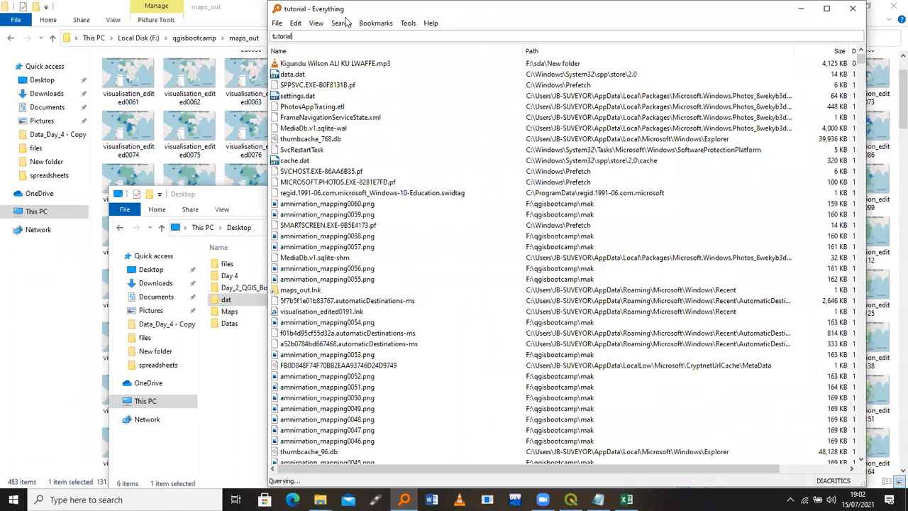
{"action": "key", "text": "alt+s"}
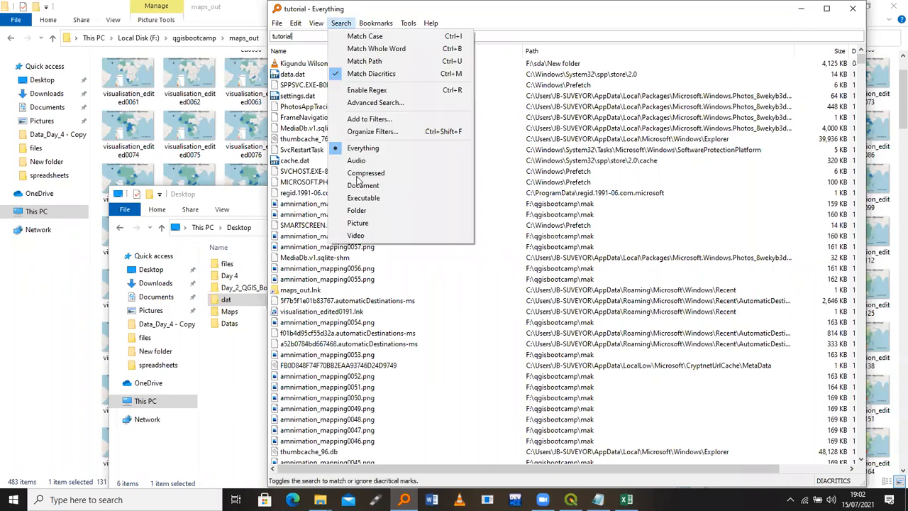
{"action": "left_click", "coordinate": [357, 211]}
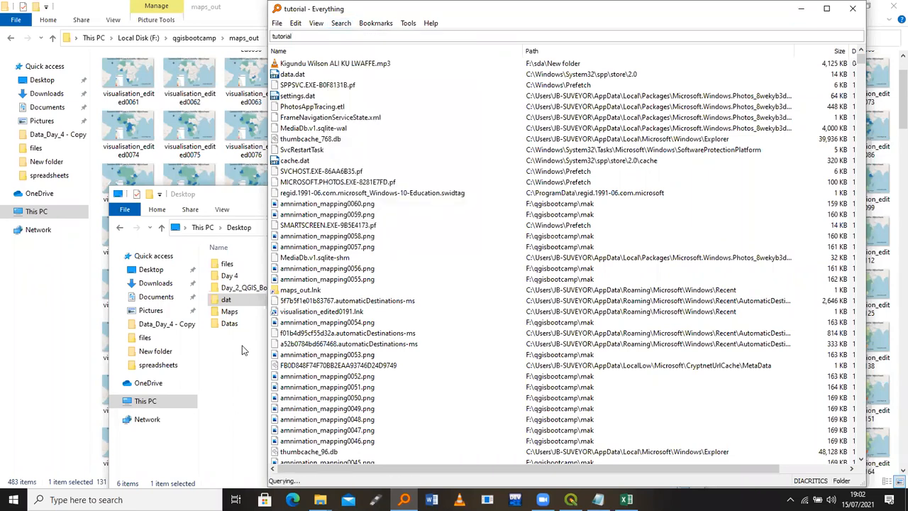
{"action": "left_click", "coordinate": [239, 222]}
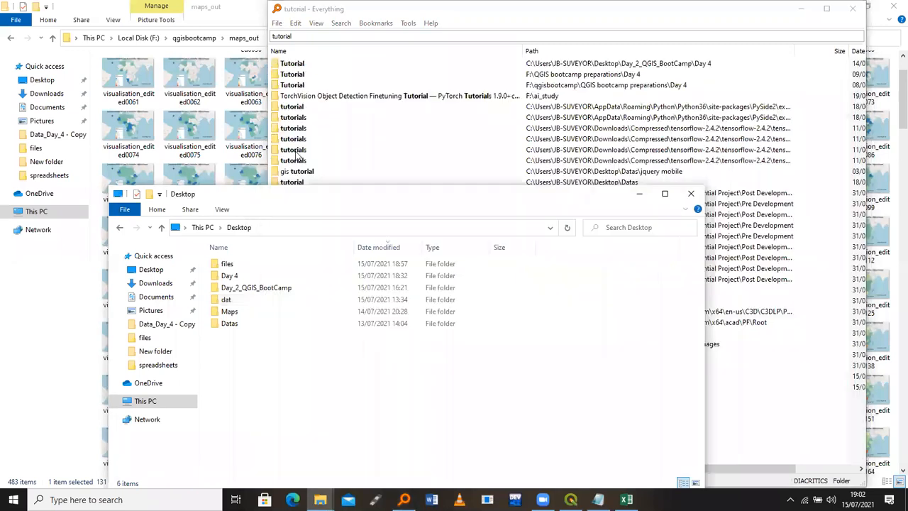
{"action": "left_click", "coordinate": [298, 64]}
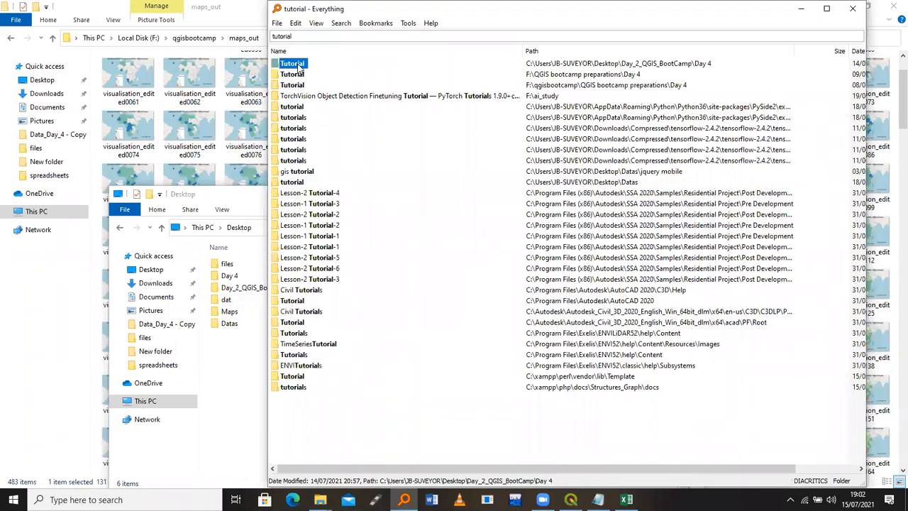
{"action": "double_click", "coordinate": [298, 67]}
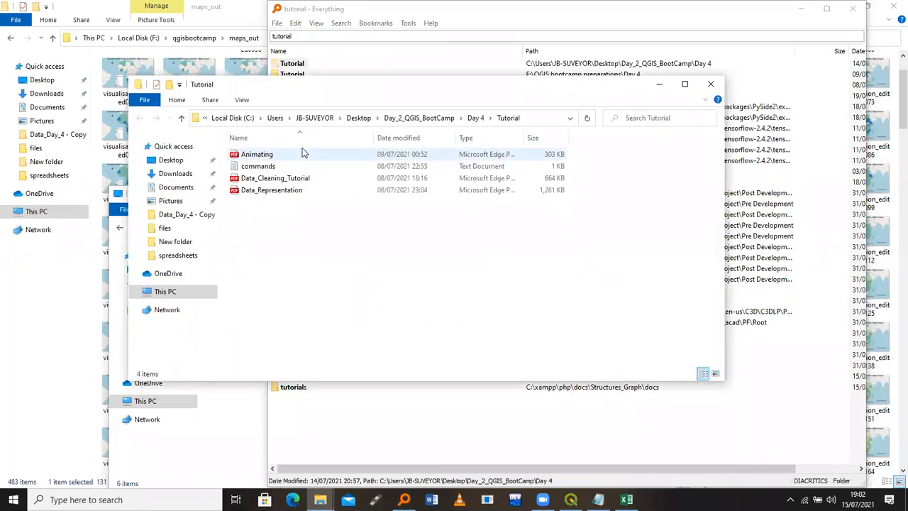
Open the Animating tutorial PDF in Edge and read through it
{"action": "left_click", "coordinate": [302, 152]}
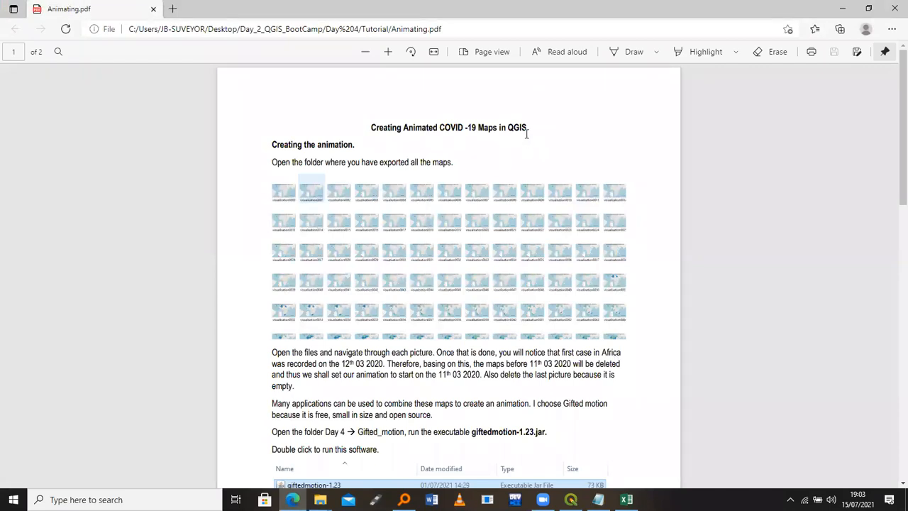
{"action": "left_click_drag", "start_coordinate": [527, 133], "coordinate": [399, 121]}
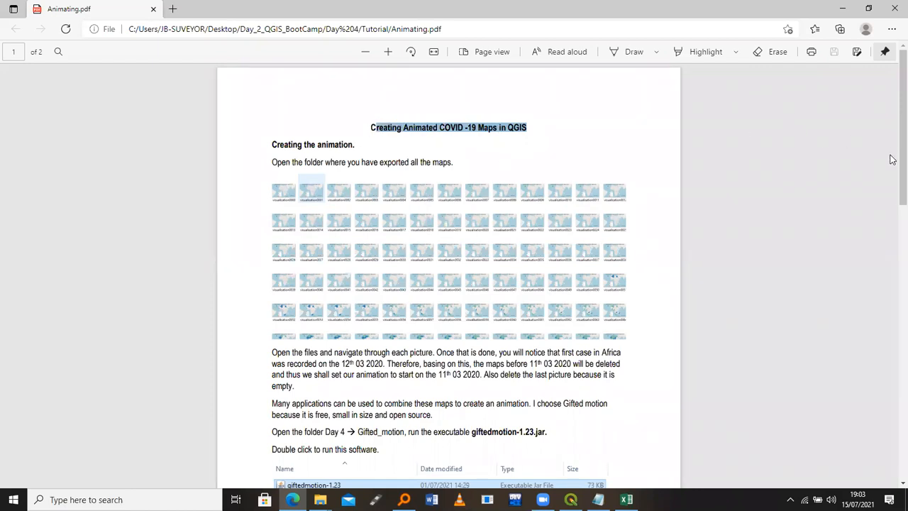
{"action": "scroll", "coordinate": [891, 192], "scroll_direction": "down", "scroll_amount": 1}
{"action": "scroll", "coordinate": [892, 232], "scroll_direction": "down", "scroll_amount": 3}
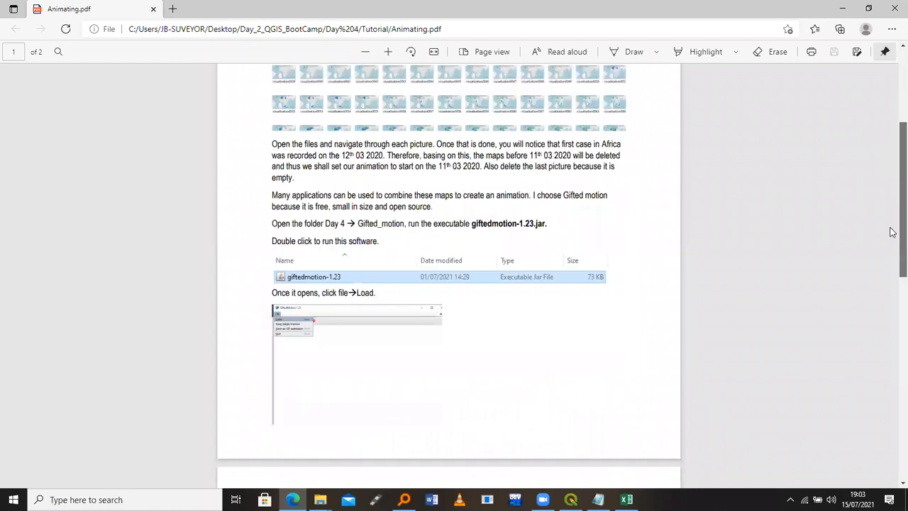
{"action": "left_click_drag", "start_coordinate": [891, 232], "coordinate": [891, 234]}
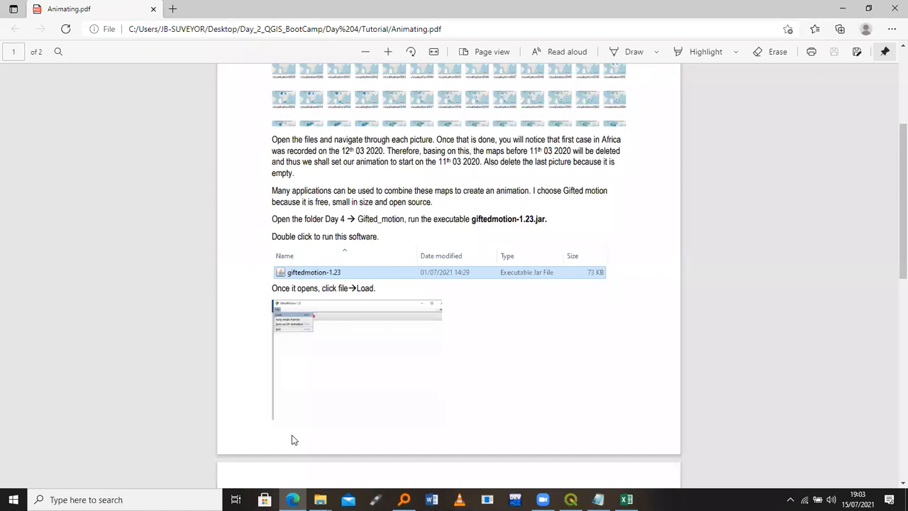
Open Day 4 > Data_Day_4 > Gifted_motion, showing the giftedmotion-1.23 JAR
{"action": "left_click", "coordinate": [320, 500]}
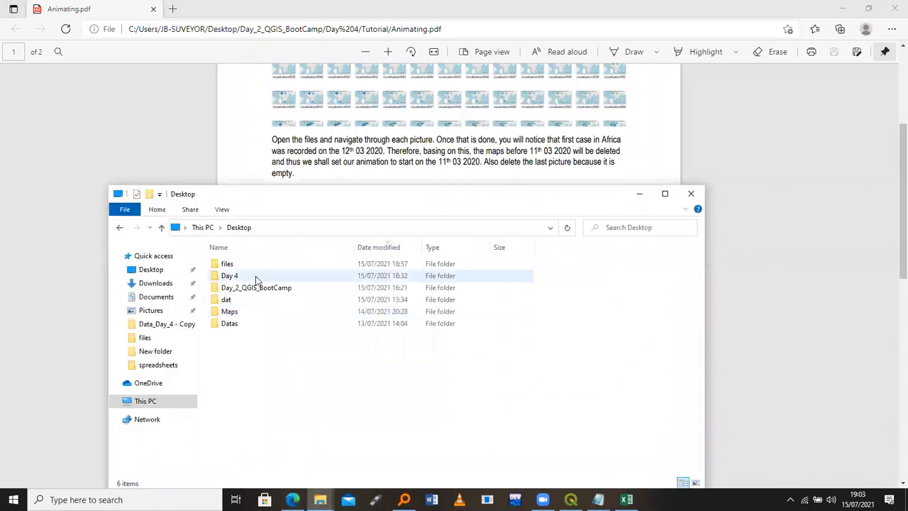
{"action": "double_click", "coordinate": [257, 279]}
{"action": "double_click", "coordinate": [257, 266]}
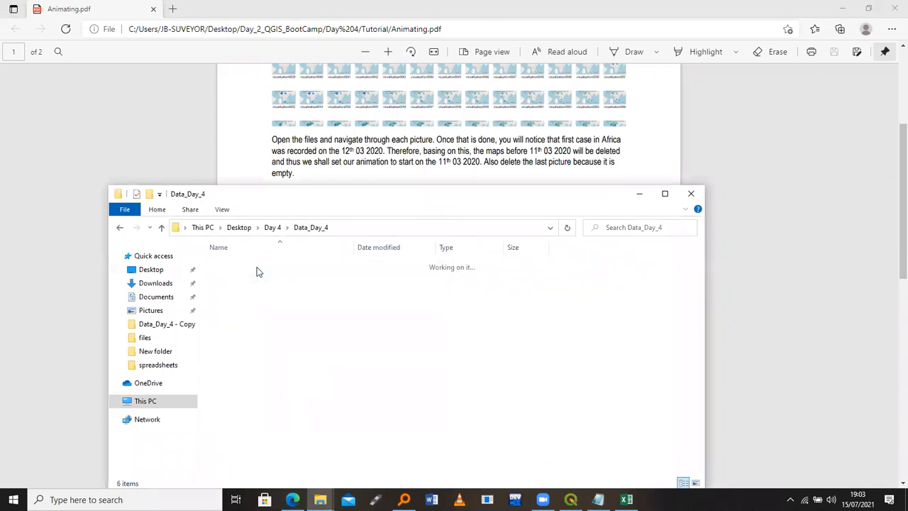
{"action": "double_click", "coordinate": [257, 276]}
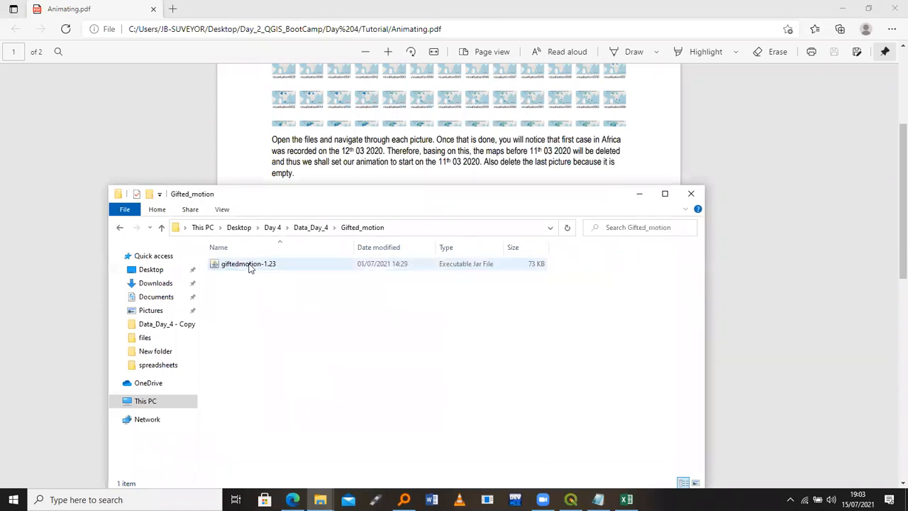
Minimize the Gifted_motion folder, read both pages of Animating.pdf in Edge, then close it
{"action": "left_click", "coordinate": [639, 194]}
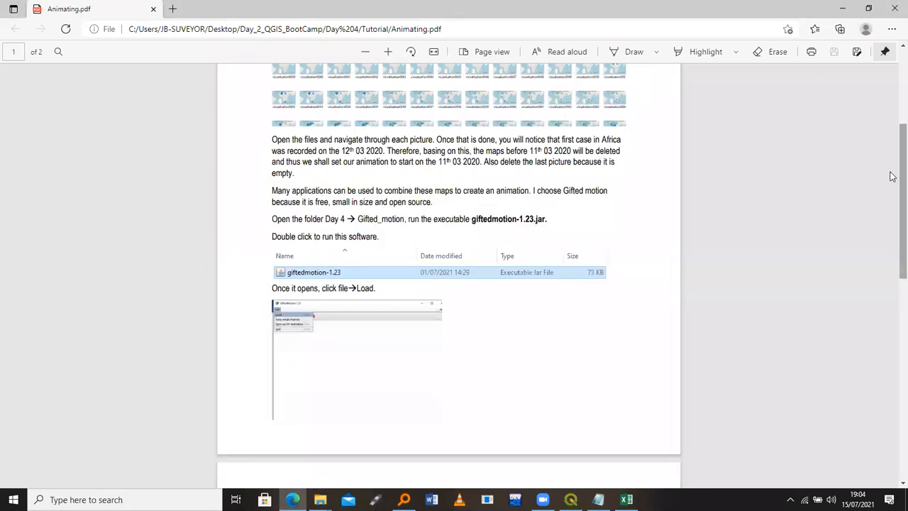
{"action": "scroll", "coordinate": [892, 245], "scroll_direction": "down", "scroll_amount": 3}
{"action": "scroll", "coordinate": [891, 298], "scroll_direction": "down", "scroll_amount": 2}
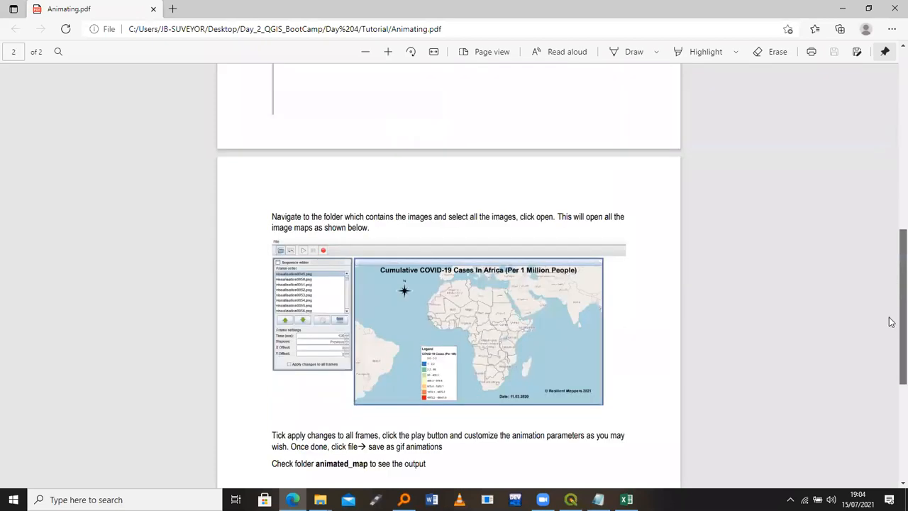
{"action": "scroll", "coordinate": [887, 355], "scroll_direction": "down", "scroll_amount": 2}
{"action": "scroll", "coordinate": [867, 314], "scroll_direction": "down", "scroll_amount": 2}
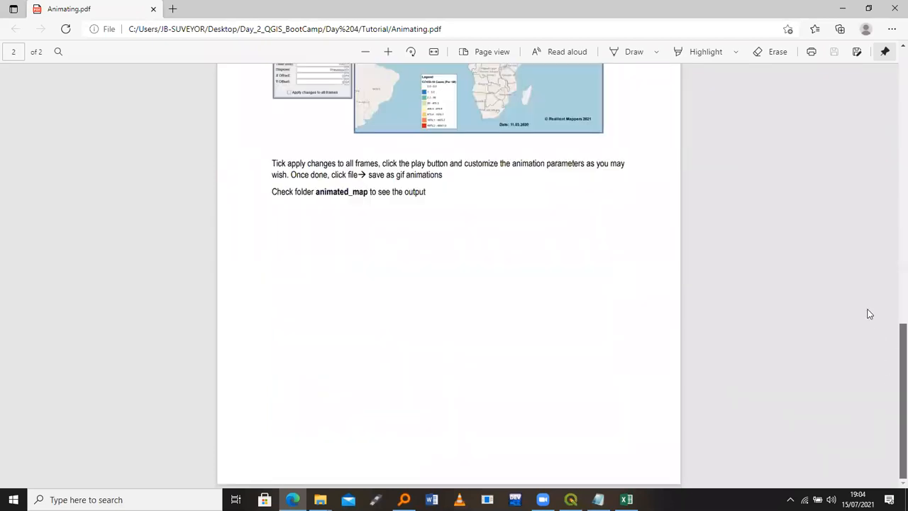
{"action": "scroll", "coordinate": [865, 304], "scroll_direction": "up", "scroll_amount": 3}
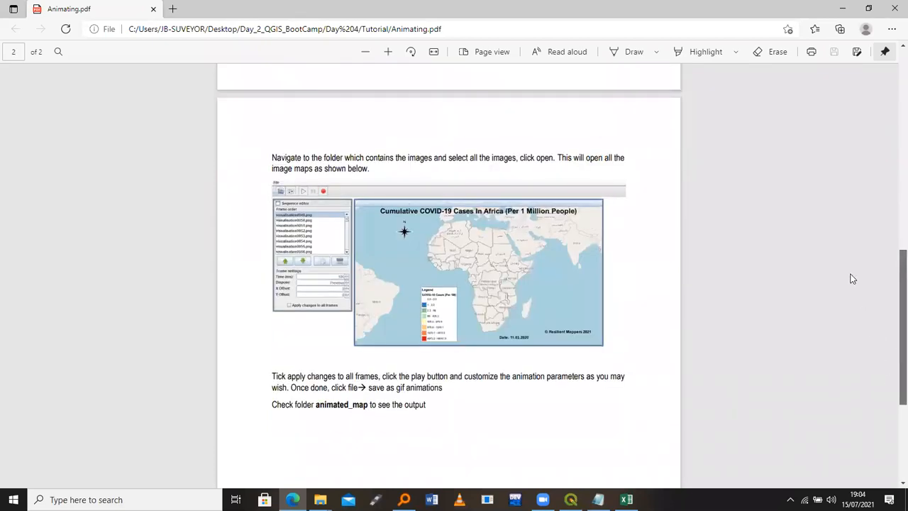
{"action": "scroll", "coordinate": [853, 278], "scroll_direction": "up", "scroll_amount": 1}
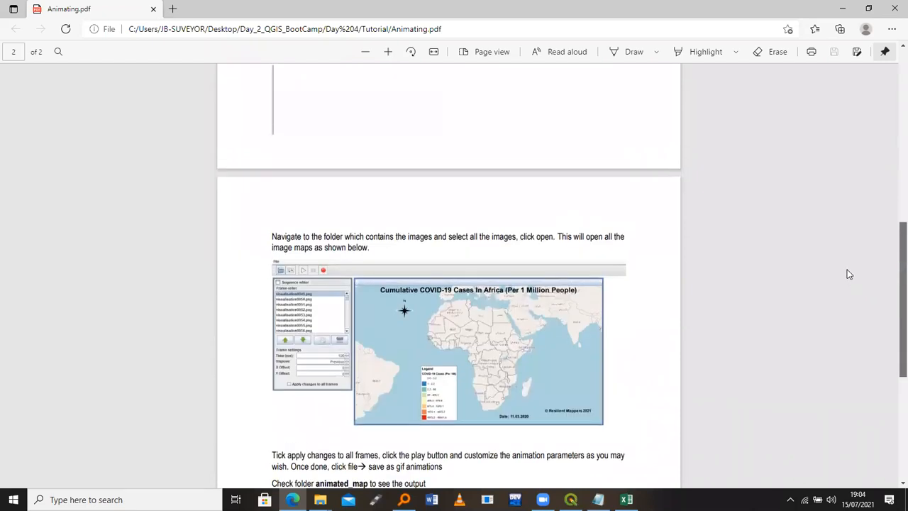
{"action": "scroll", "coordinate": [822, 220], "scroll_direction": "up", "scroll_amount": 4}
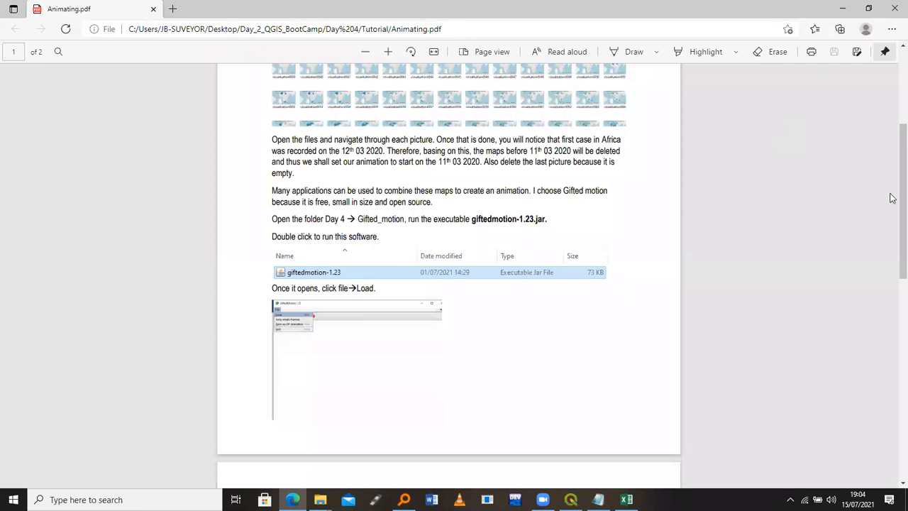
{"action": "scroll", "coordinate": [879, 117], "scroll_direction": "up", "scroll_amount": 3}
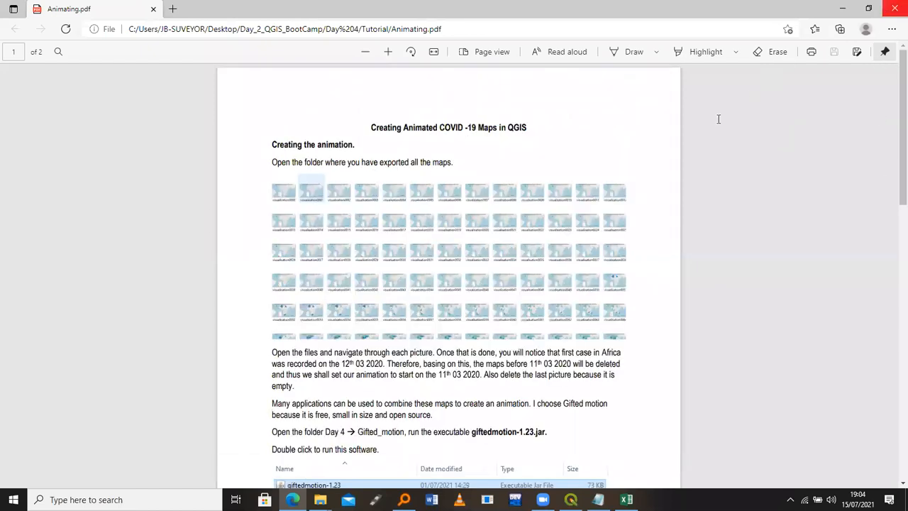
{"action": "left_click", "coordinate": [892, 9]}
Close the Tutorial folder, the Everything search window and the maps_out folder
{"action": "left_click", "coordinate": [710, 86]}
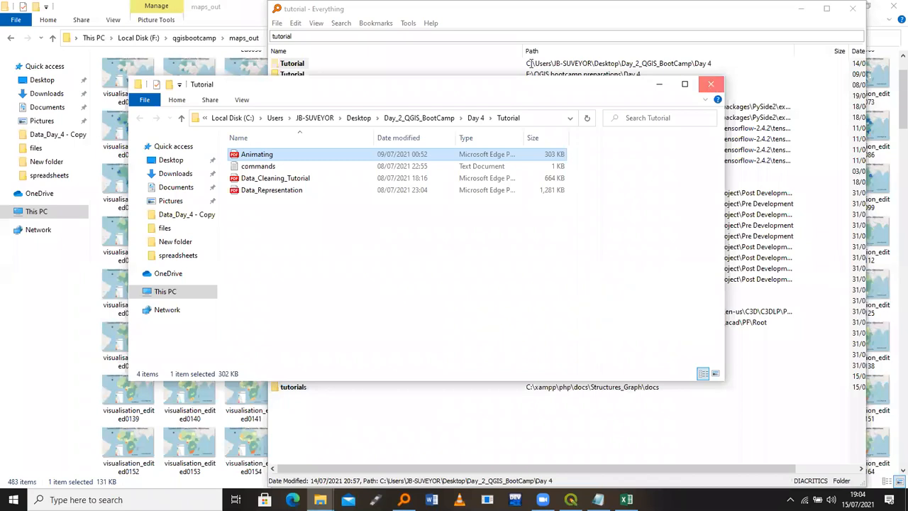
{"action": "left_click_drag", "start_coordinate": [350, 12], "coordinate": [292, 220]}
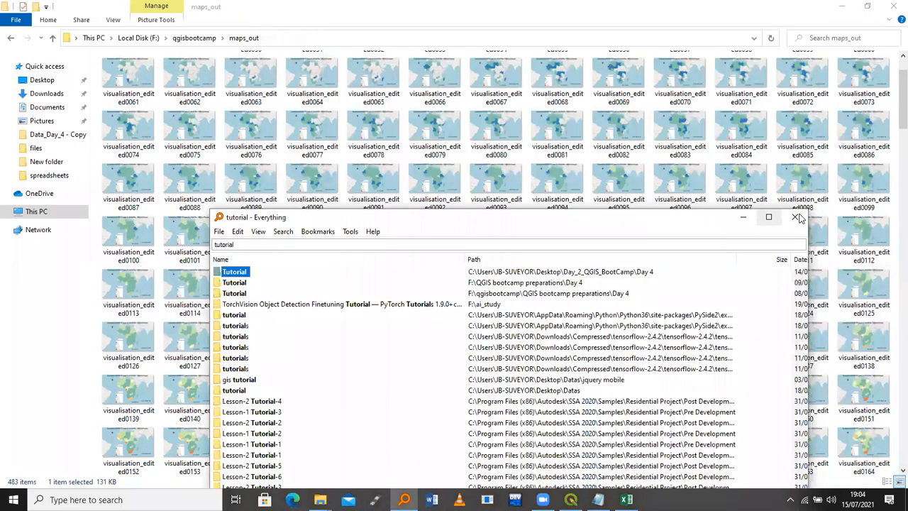
{"action": "left_click", "coordinate": [795, 217]}
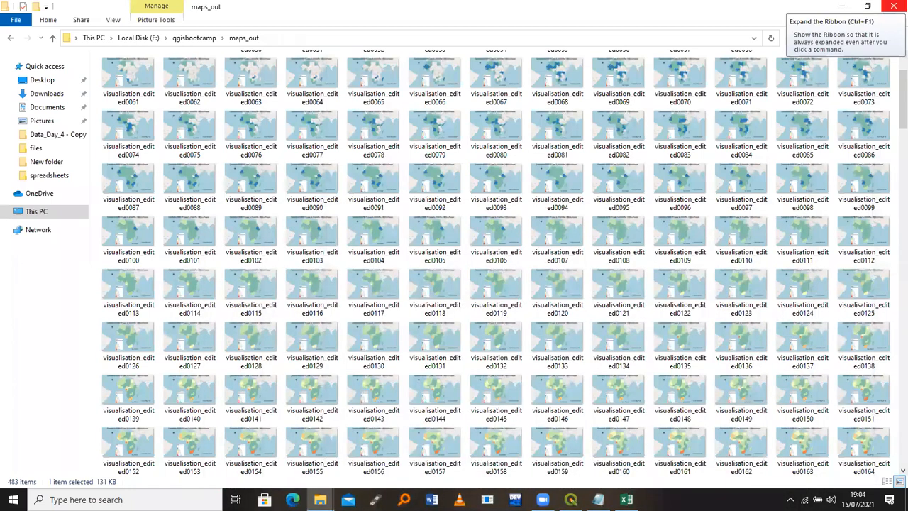
{"action": "left_click", "coordinate": [893, 6]}
Close the commands notes without saving, then close the covid_19_daily_cf workbook
{"action": "left_click", "coordinate": [737, 88]}
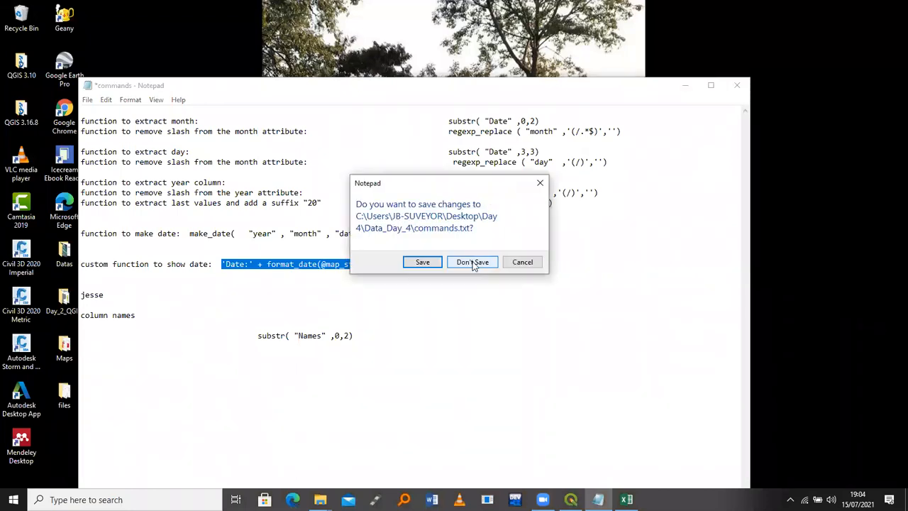
{"action": "left_click", "coordinate": [472, 263]}
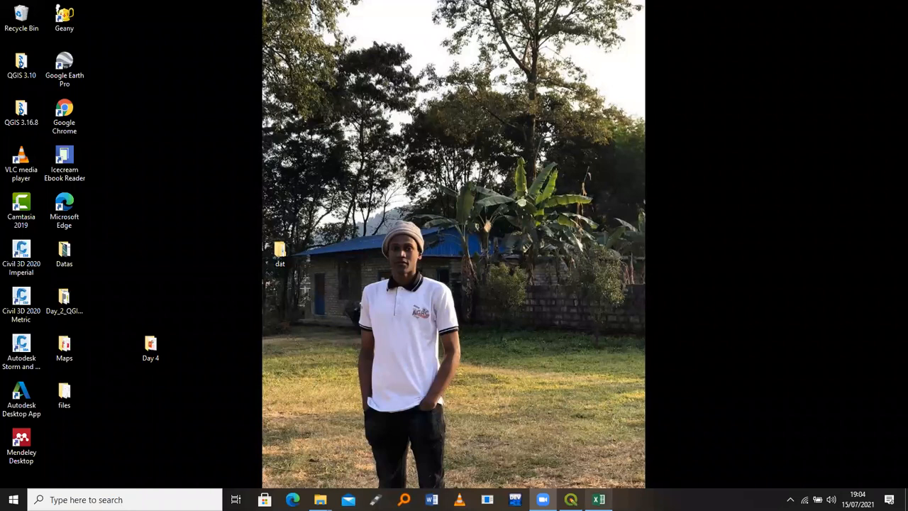
{"action": "mouse_move", "coordinate": [599, 499]}
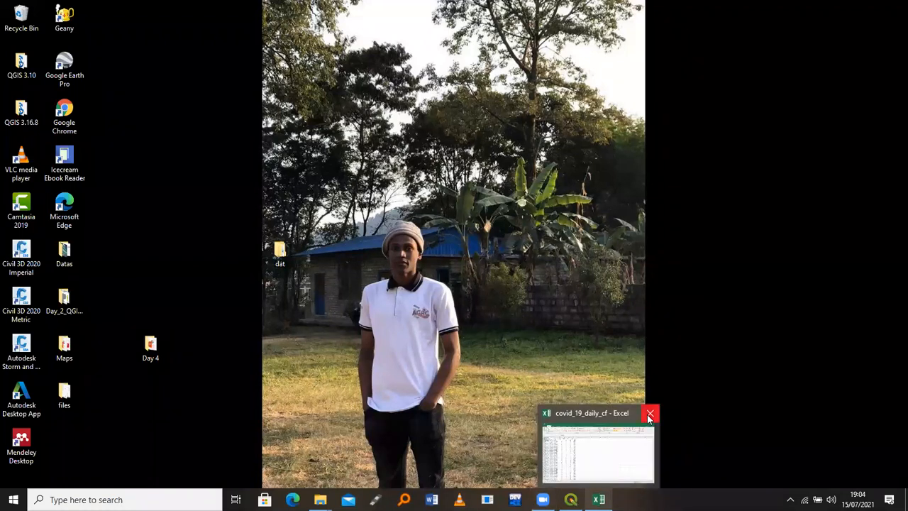
{"action": "left_click", "coordinate": [623, 440]}
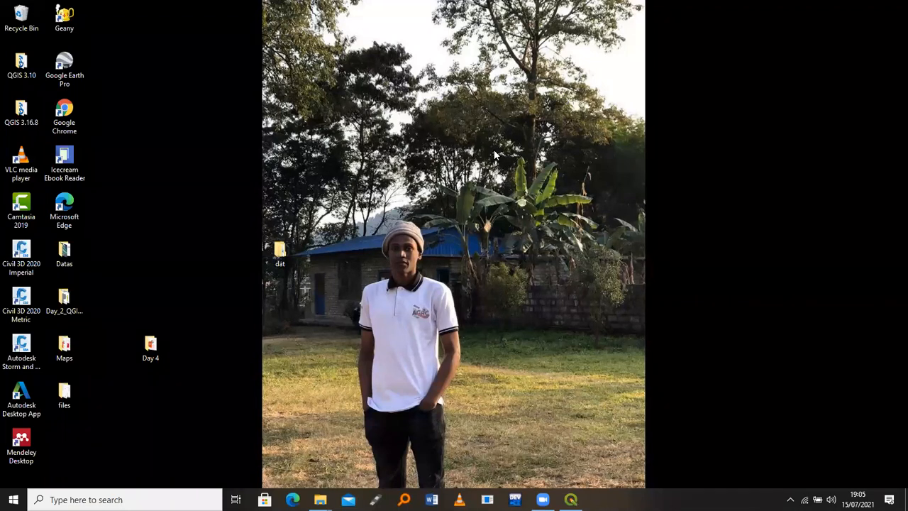
Bring the amnimation_mapping QGIS project forward, maximize it, and show the View menu
{"action": "left_click", "coordinate": [570, 499]}
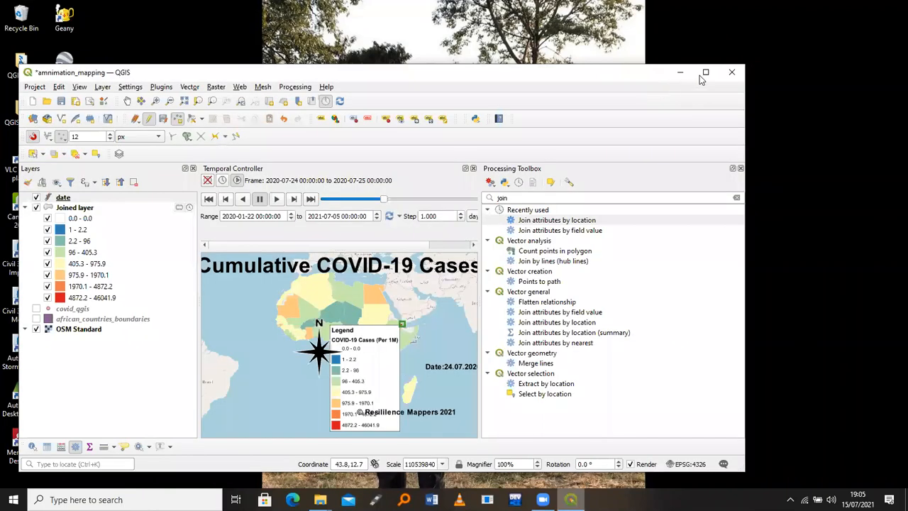
{"action": "left_click", "coordinate": [700, 75]}
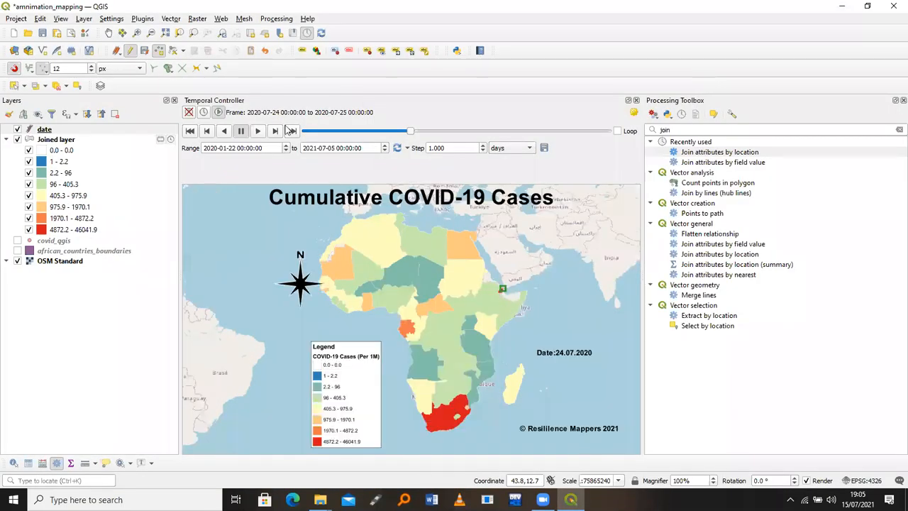
{"action": "left_click", "coordinate": [84, 18]}
{"action": "mouse_move", "coordinate": [55, 20]}
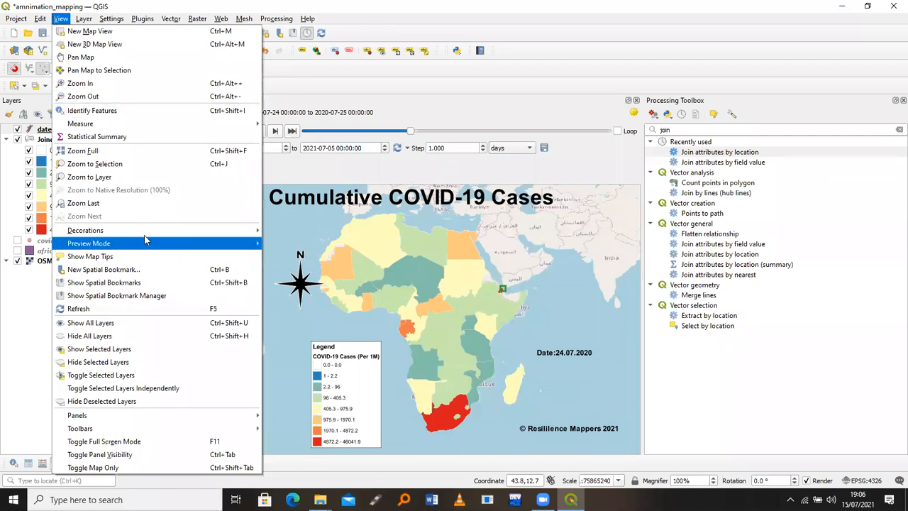
In the Copyright Label decoration, start replacing the © Resilience Mappers 2021 credit with the author's name
{"action": "mouse_move", "coordinate": [146, 233]}
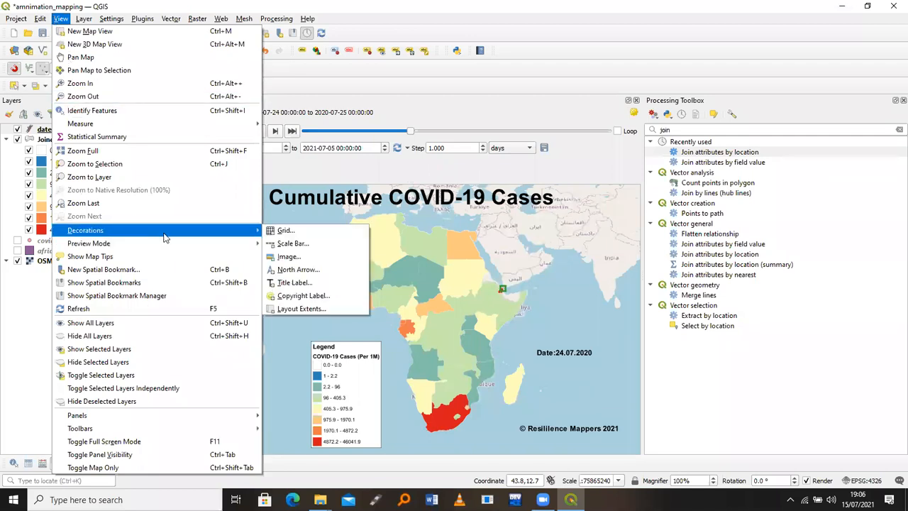
{"action": "left_click", "coordinate": [319, 295]}
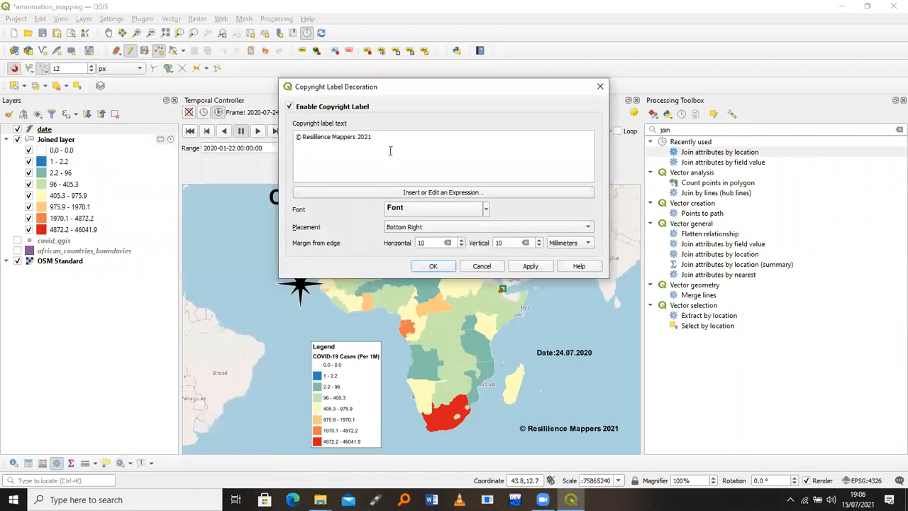
{"action": "left_click", "coordinate": [304, 137], "text": "shift"}
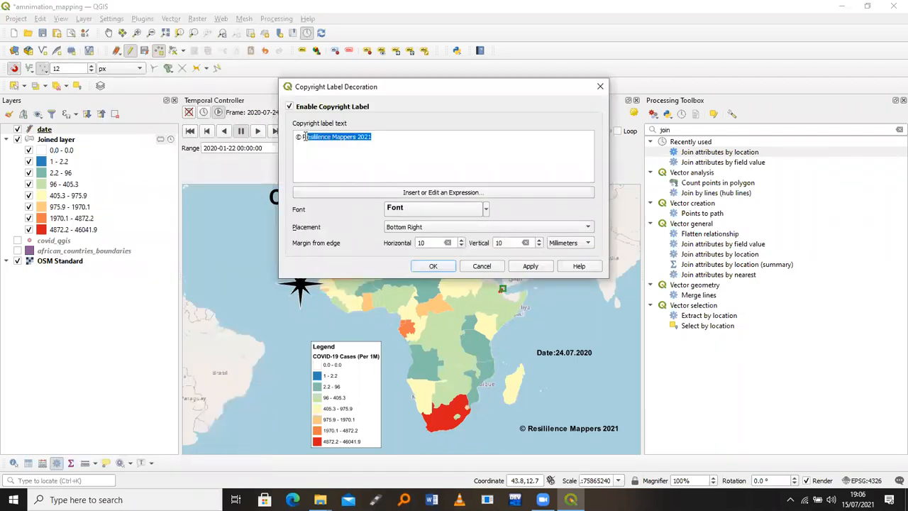
{"action": "key", "text": "BackSpace"}
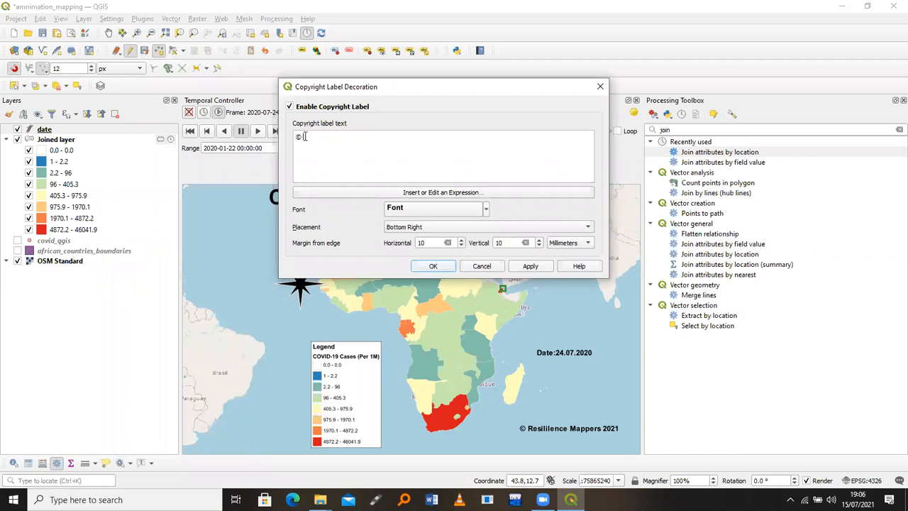
{"action": "type", "text": "Eric"}
{"action": "left_click_drag", "start_coordinate": [301, 139], "coordinate": [296, 138]}
{"action": "type", "text": "Yuthor:"}
{"action": "left_click", "coordinate": [530, 267]}
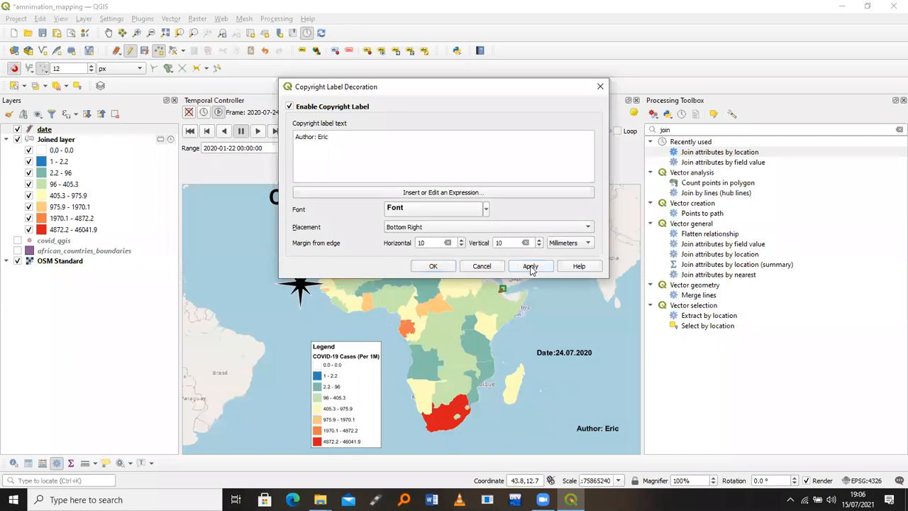
Retype the credit as 'Created', the author's name and 'Geospatial', apply it, and close the dialog
{"action": "left_click", "coordinate": [353, 146]}
{"action": "type", "text": "Geospatail"}
{"action": "key", "text": "ctrl+a"}
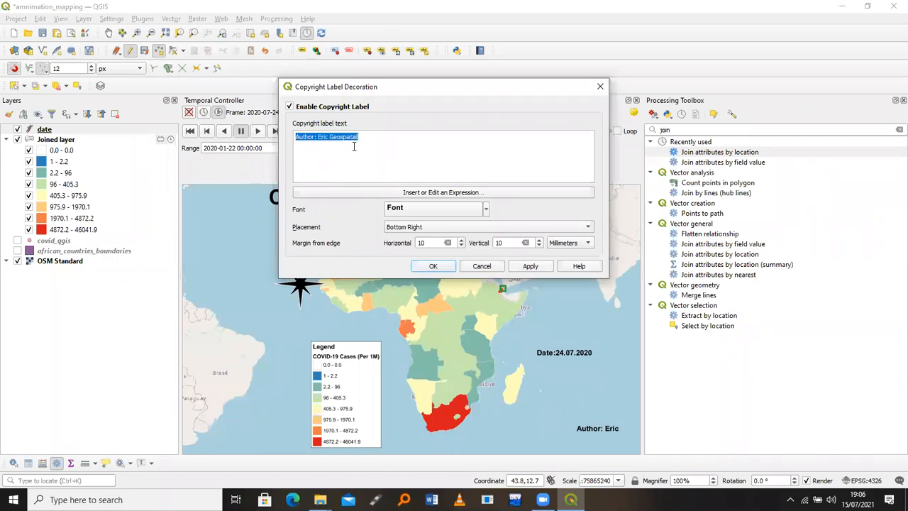
{"action": "type", "text": "Created Er"}
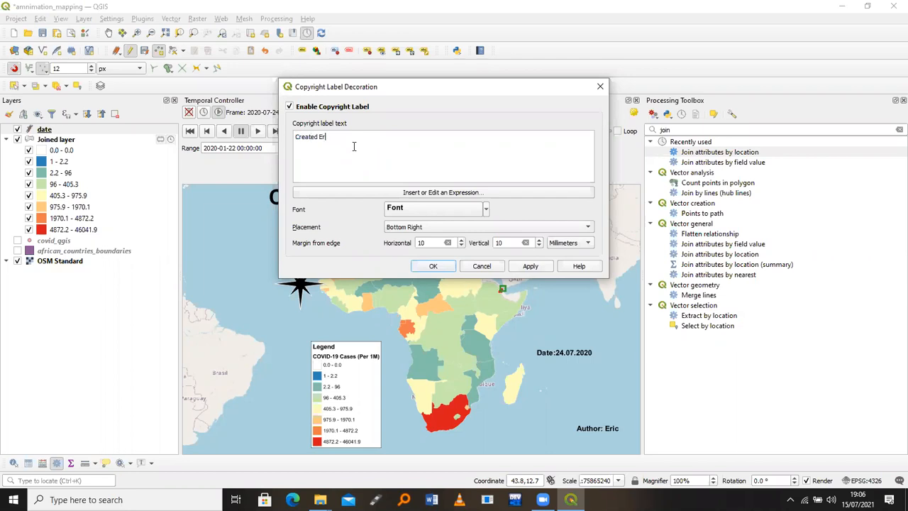
{"action": "type", "text": "ic Geospatial"}
{"action": "left_click", "coordinate": [529, 267]}
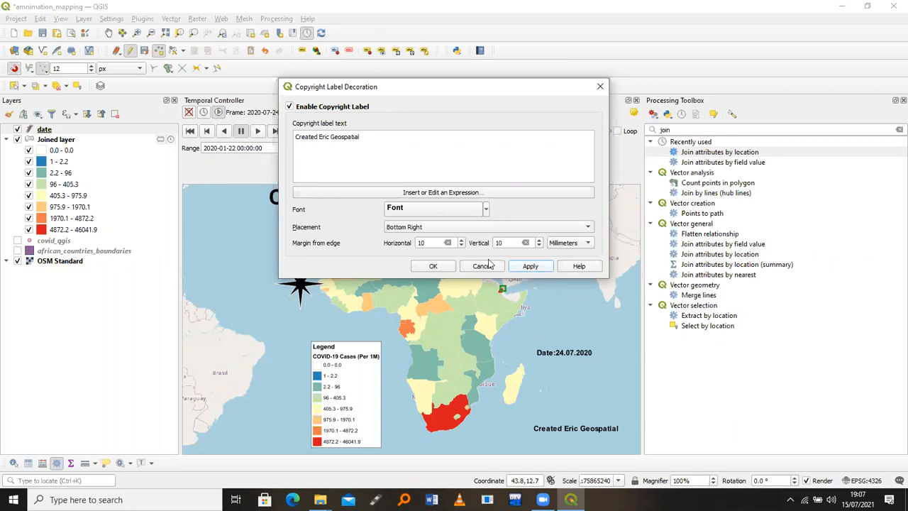
{"action": "left_click", "coordinate": [432, 264]}
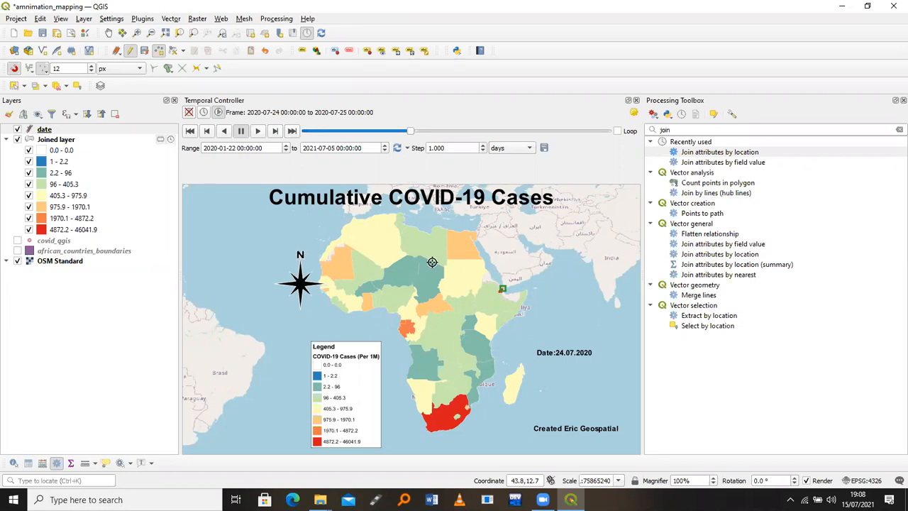
Reopen the Copyright Label decoration, insert 'By:' after 'Created', apply, and confirm with OK
{"action": "left_click", "coordinate": [41, 20]}
{"action": "mouse_move", "coordinate": [61, 19]}
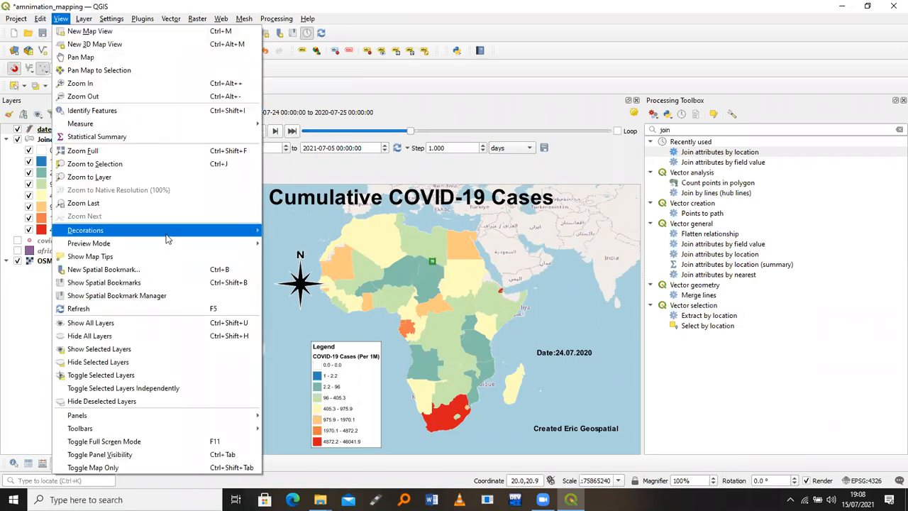
{"action": "mouse_move", "coordinate": [172, 234]}
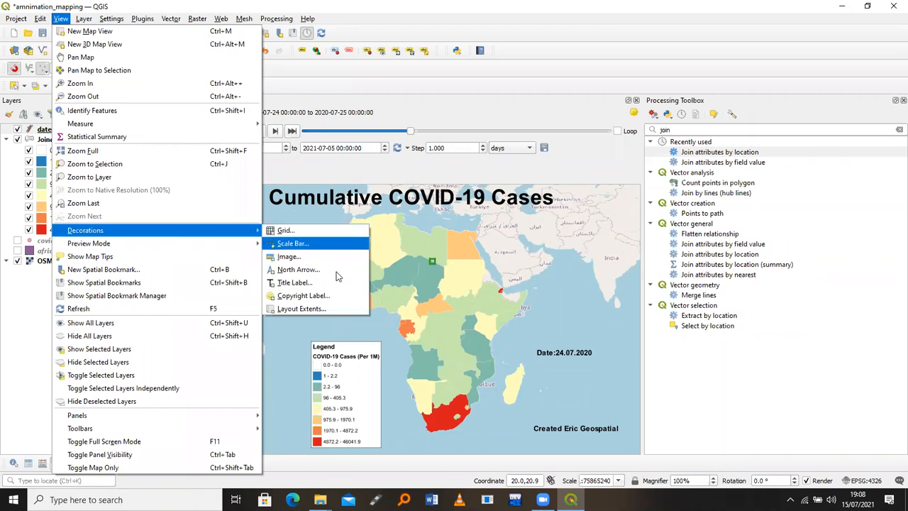
{"action": "left_click", "coordinate": [330, 297]}
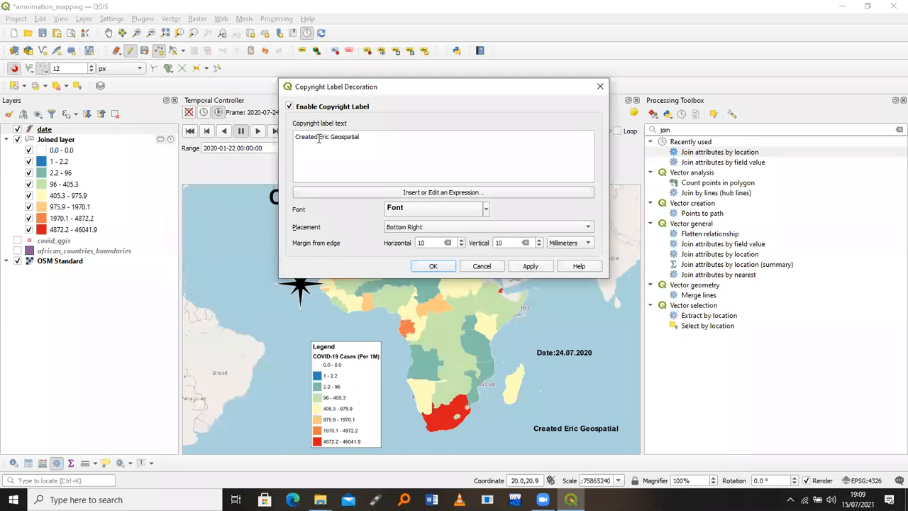
{"action": "left_click", "coordinate": [318, 138]}
{"action": "type", "text": "By:"}
{"action": "left_click", "coordinate": [533, 266]}
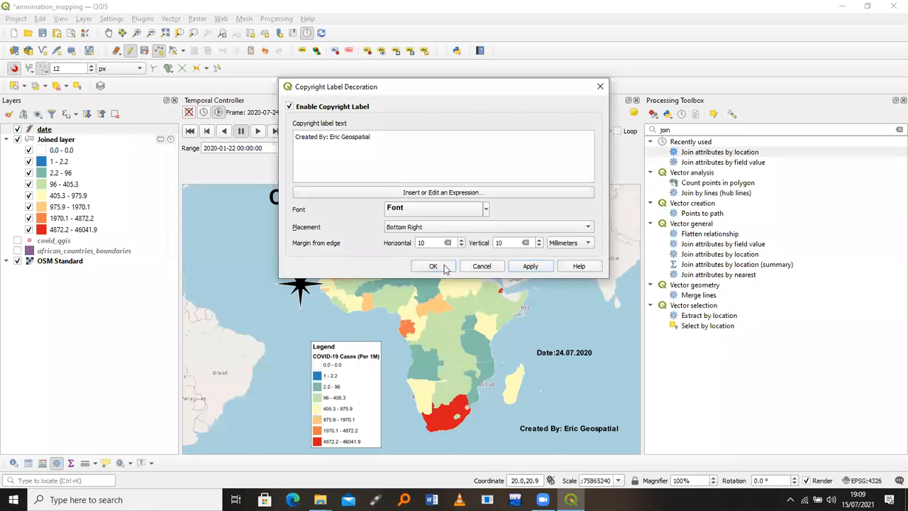
{"action": "left_click", "coordinate": [441, 265]}
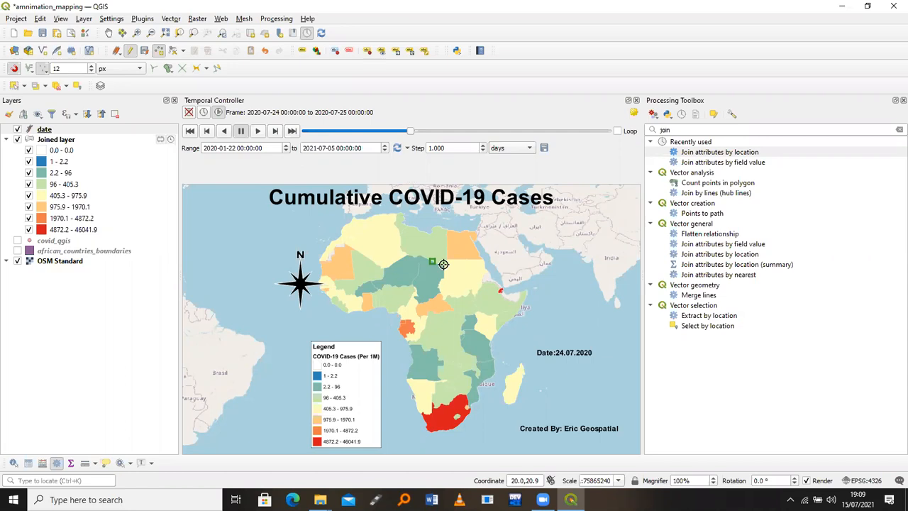
Hide the Joined layer and OSM Standard basemap so only african_countries_boundaries shows
{"action": "left_click", "coordinate": [70, 142]}
{"action": "right_click", "coordinate": [70, 142]}
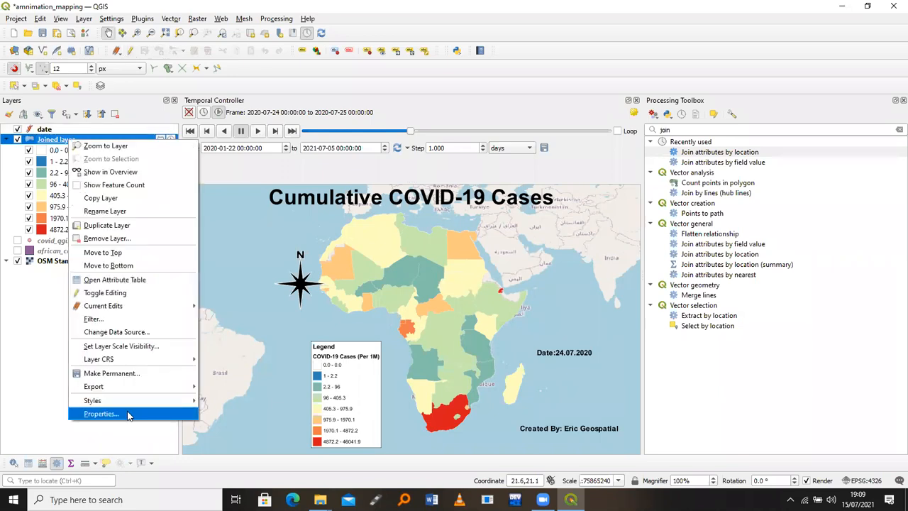
{"action": "left_click", "coordinate": [17, 140]}
{"action": "left_click", "coordinate": [17, 139]}
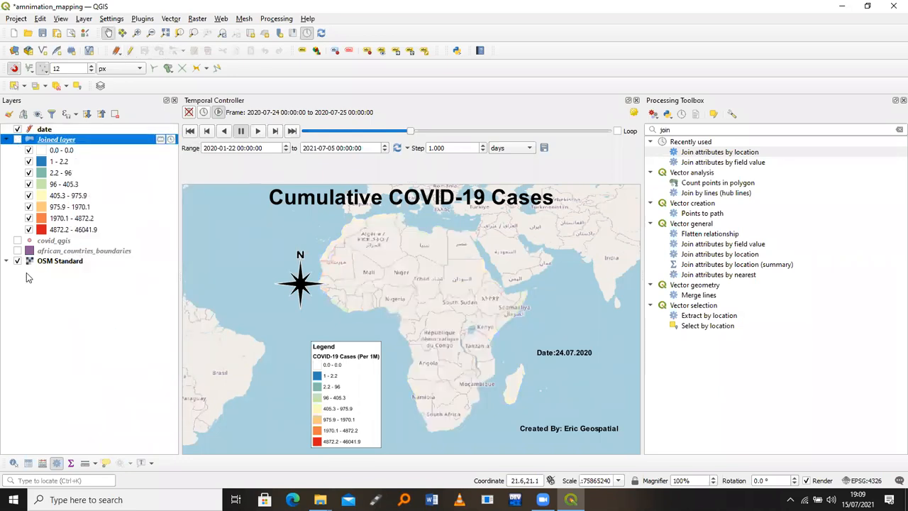
{"action": "left_click", "coordinate": [17, 260]}
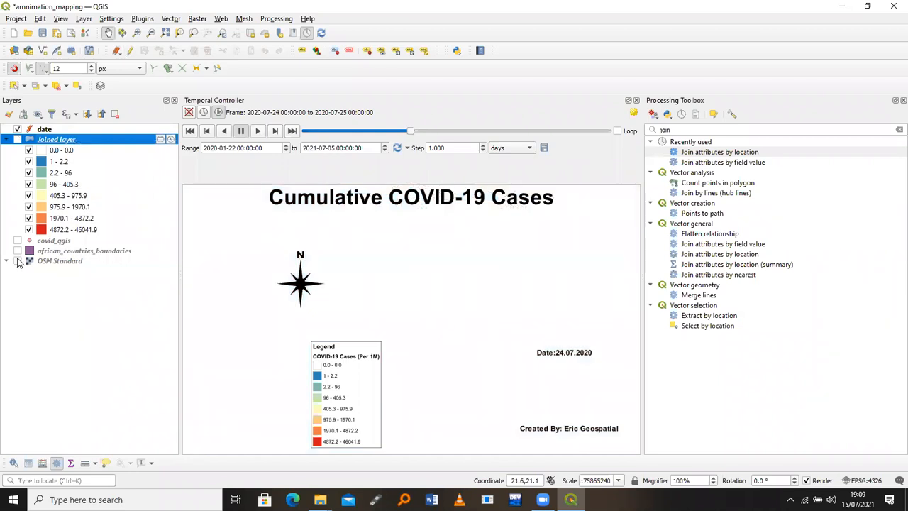
{"action": "left_click", "coordinate": [18, 251]}
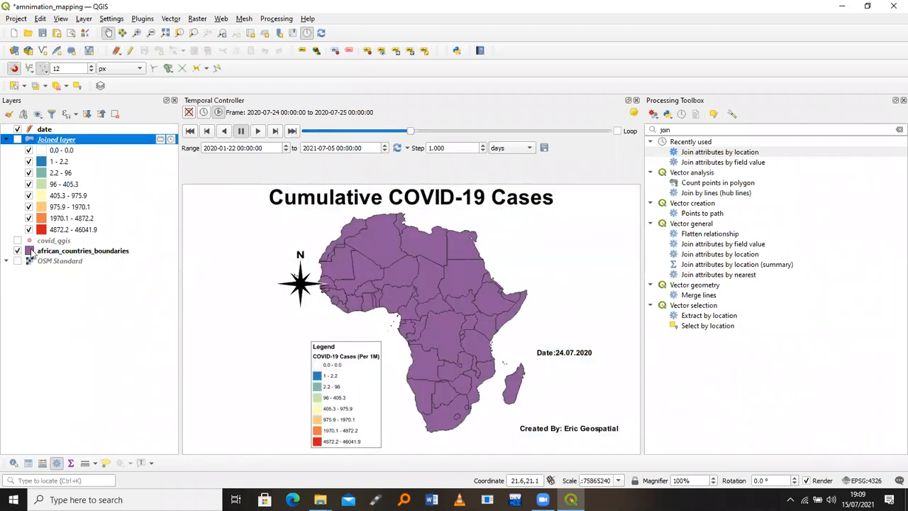
{"action": "right_click", "coordinate": [56, 252]}
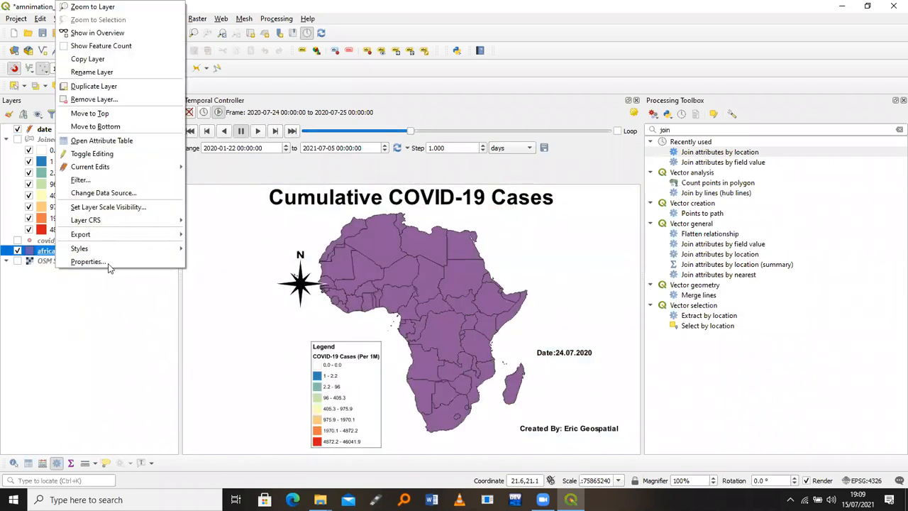
{"action": "left_click", "coordinate": [111, 261]}
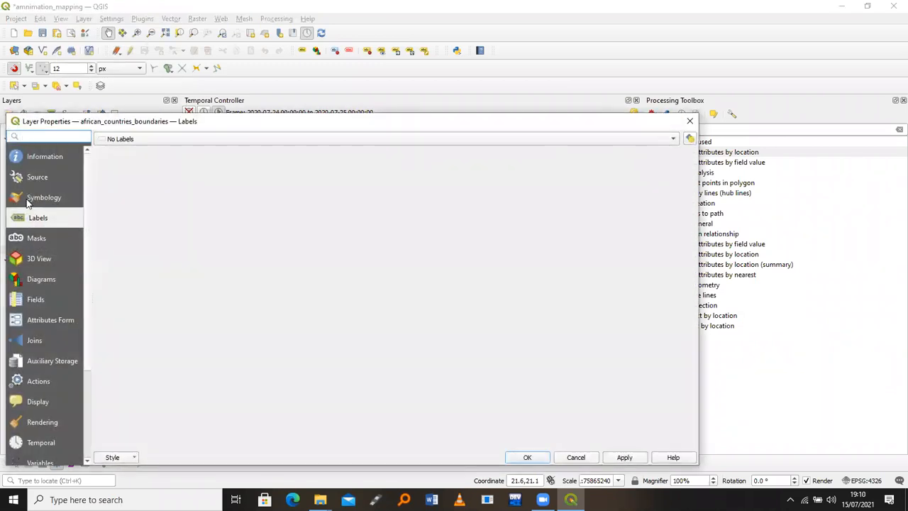
{"action": "left_click", "coordinate": [29, 199]}
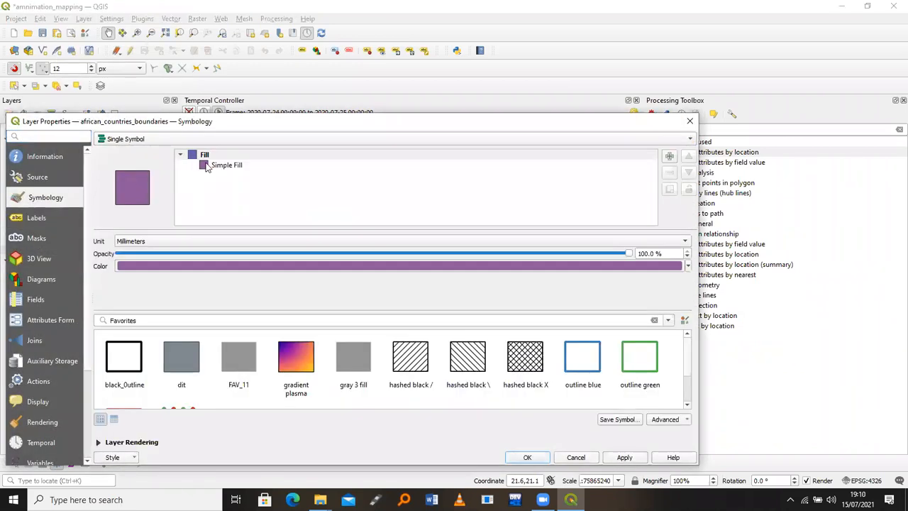
{"action": "left_click", "coordinate": [410, 359]}
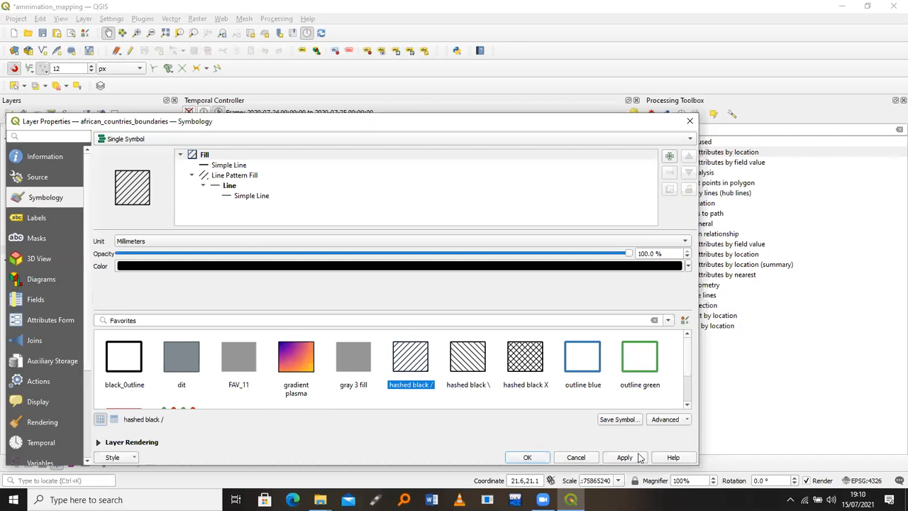
{"action": "left_click", "coordinate": [635, 460]}
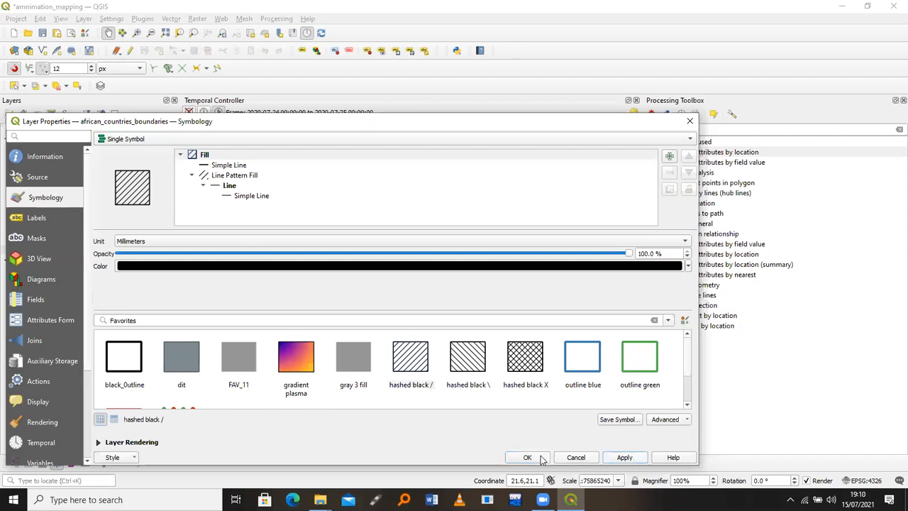
{"action": "left_click", "coordinate": [541, 458]}
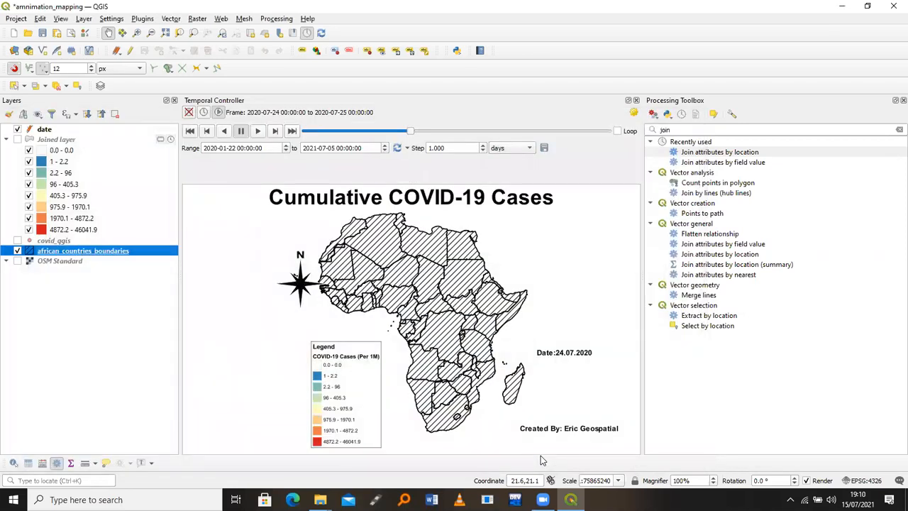
{"action": "double_click", "coordinate": [109, 254]}
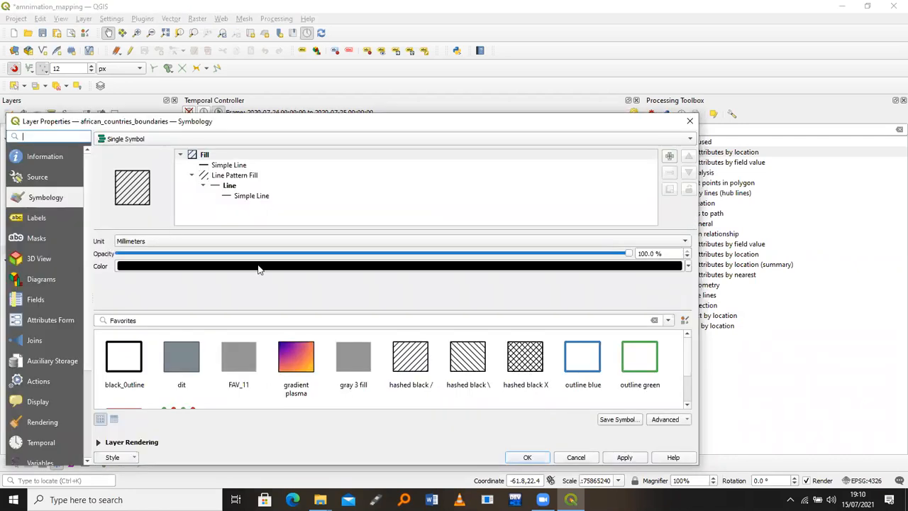
{"action": "left_click", "coordinate": [290, 273]}
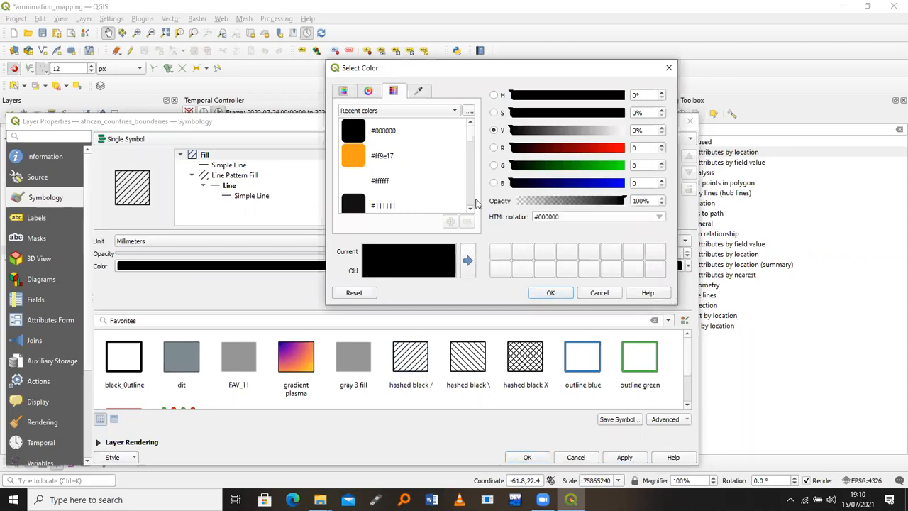
{"action": "left_click", "coordinate": [618, 149]}
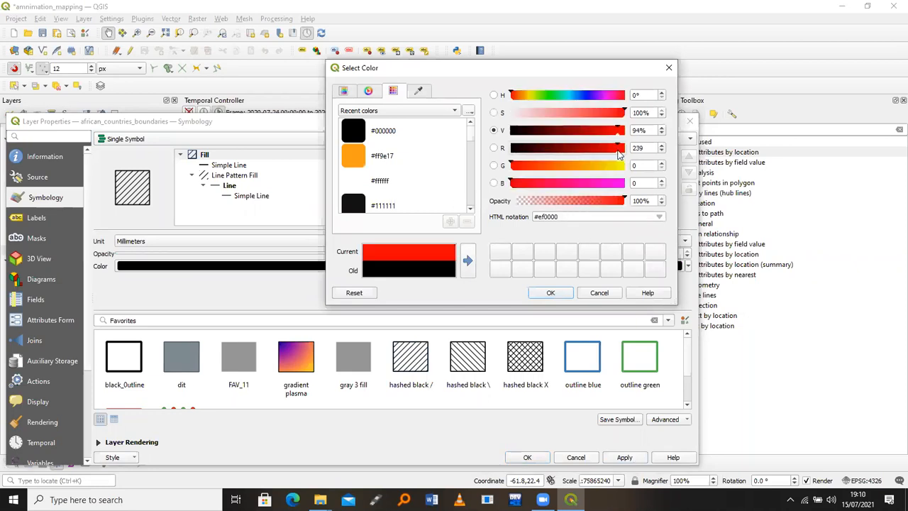
{"action": "left_click", "coordinate": [551, 292]}
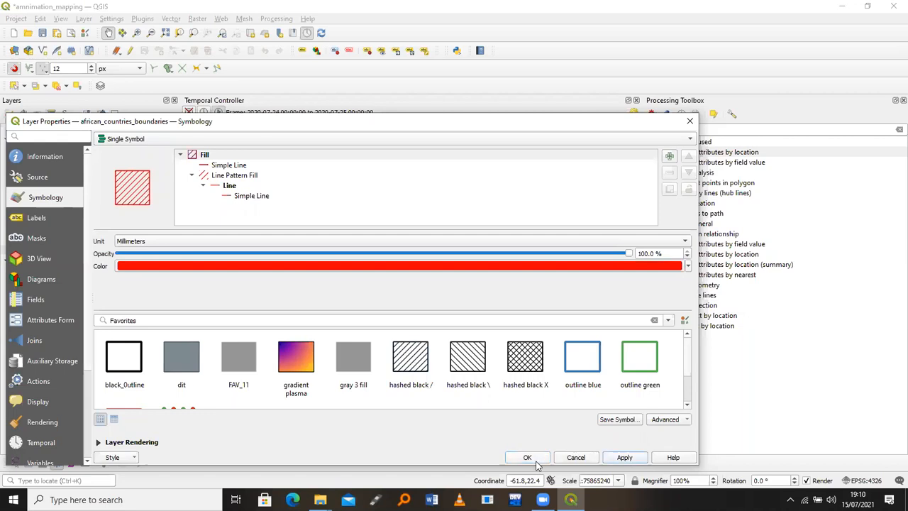
{"action": "left_click", "coordinate": [529, 457]}
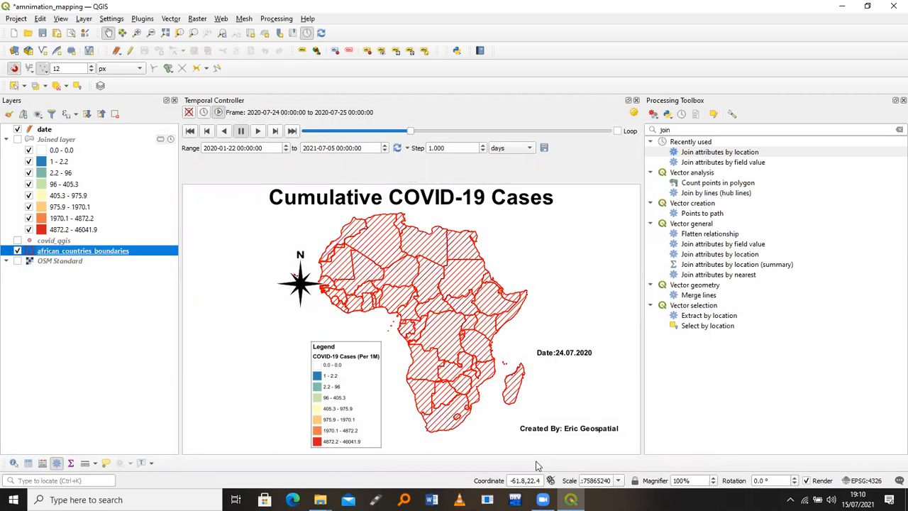
Show the Joined layer choropleth again and leave the red hatched african_countries_boundaries layer hidden
{"action": "left_click", "coordinate": [17, 140]}
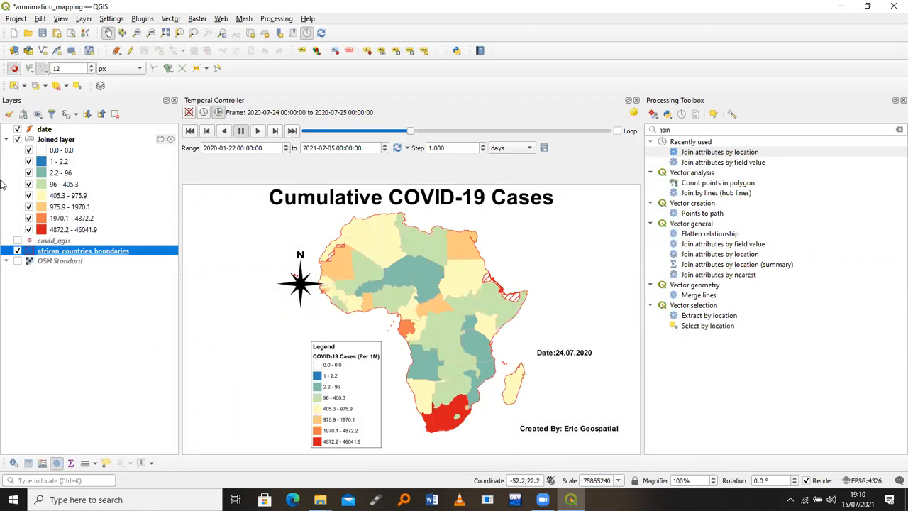
{"action": "left_click", "coordinate": [17, 251]}
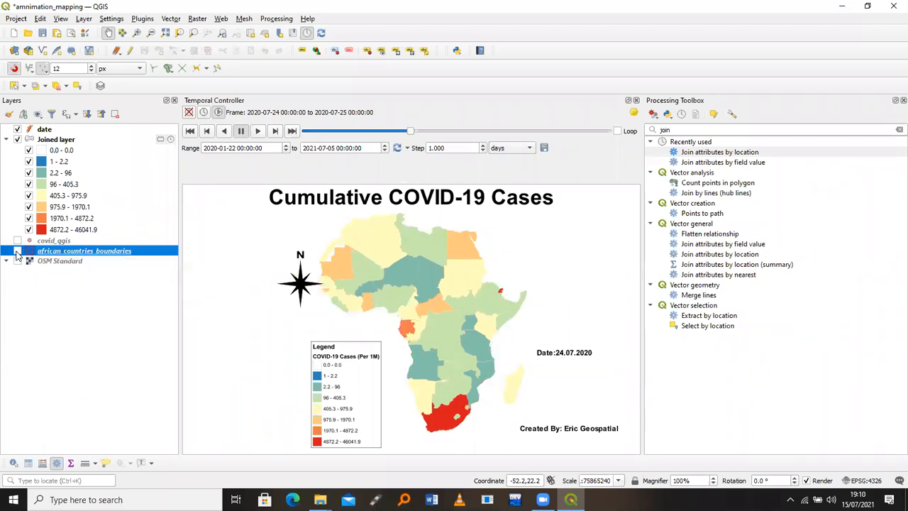
{"action": "left_click", "coordinate": [17, 251]}
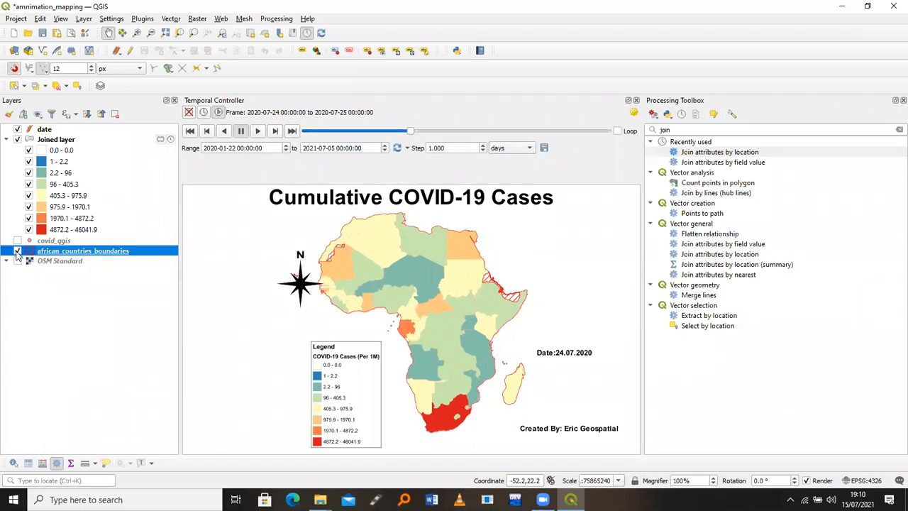
{"action": "left_click", "coordinate": [17, 251]}
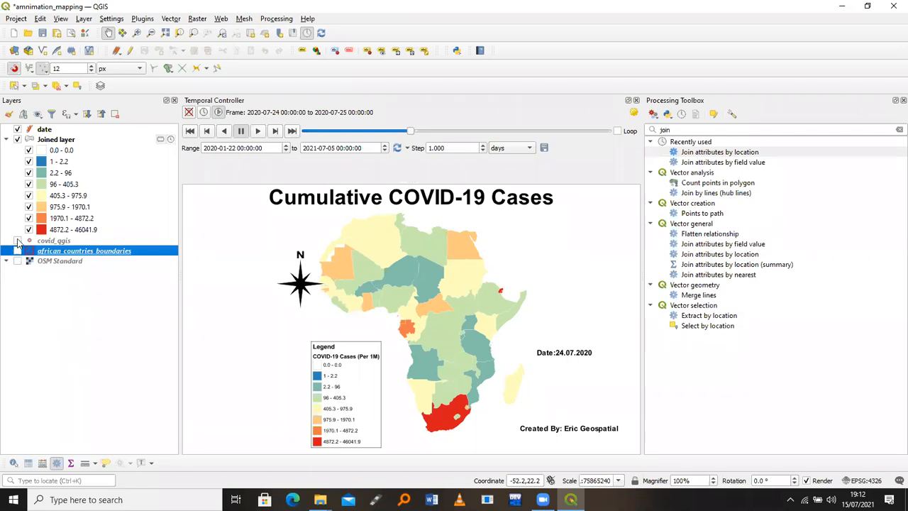
Show the covid_qgis points and create a new Polygon shapefile layer named poly.shp
{"action": "left_click", "coordinate": [18, 241]}
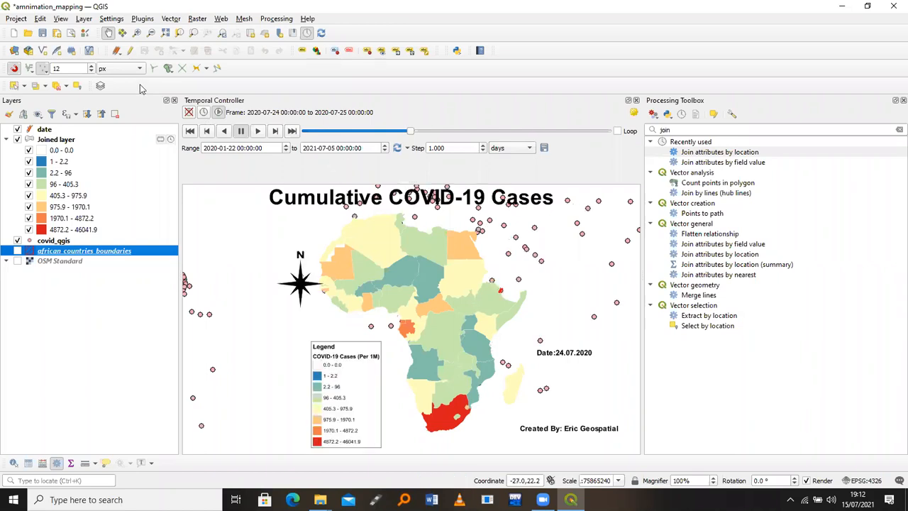
{"action": "left_click", "coordinate": [82, 19]}
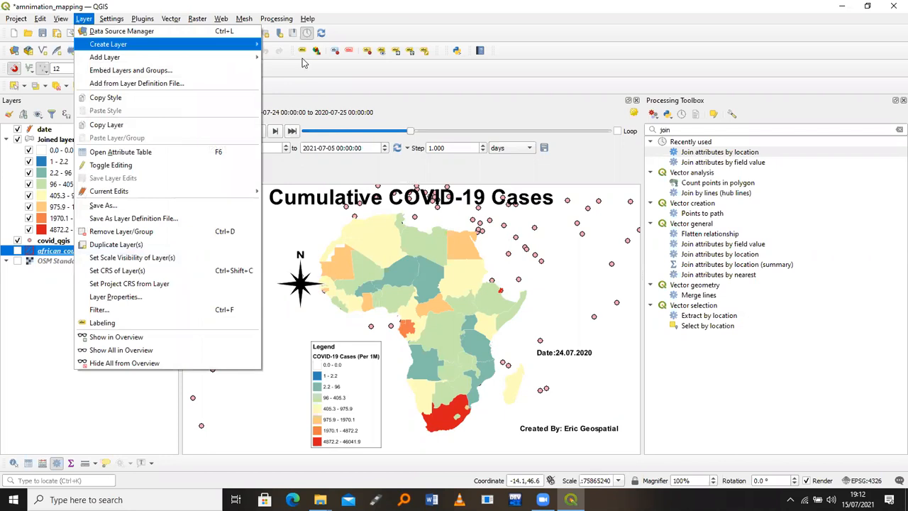
{"action": "key", "text": "Escape"}
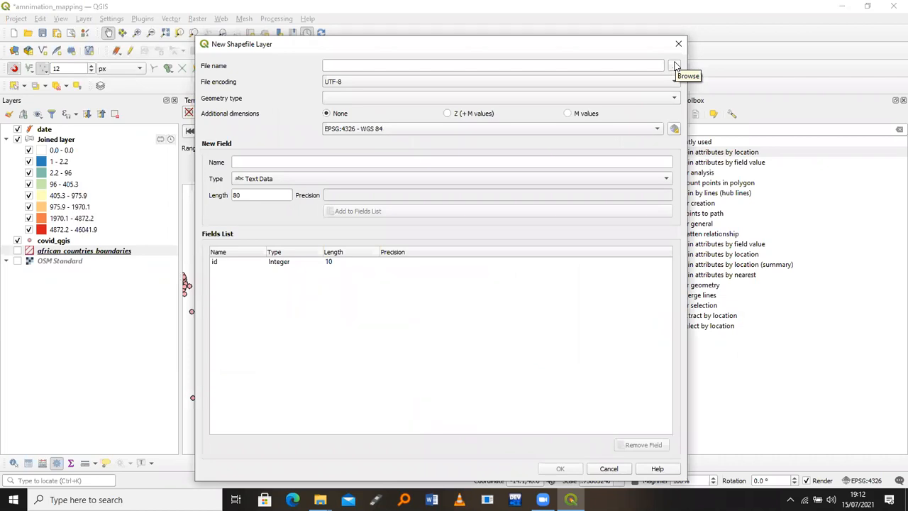
{"action": "left_click", "coordinate": [675, 66]}
{"action": "type", "text": "poly"}
{"action": "key", "text": "Return"}
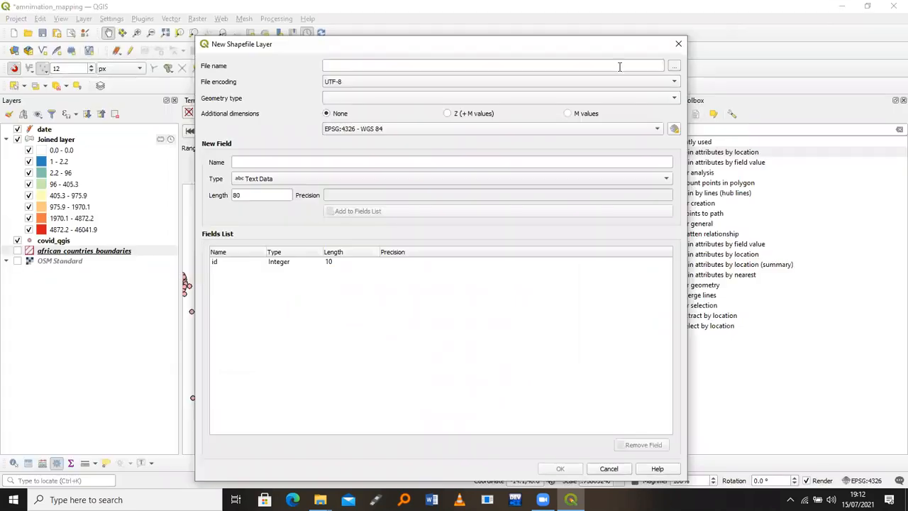
{"action": "left_click", "coordinate": [517, 99]}
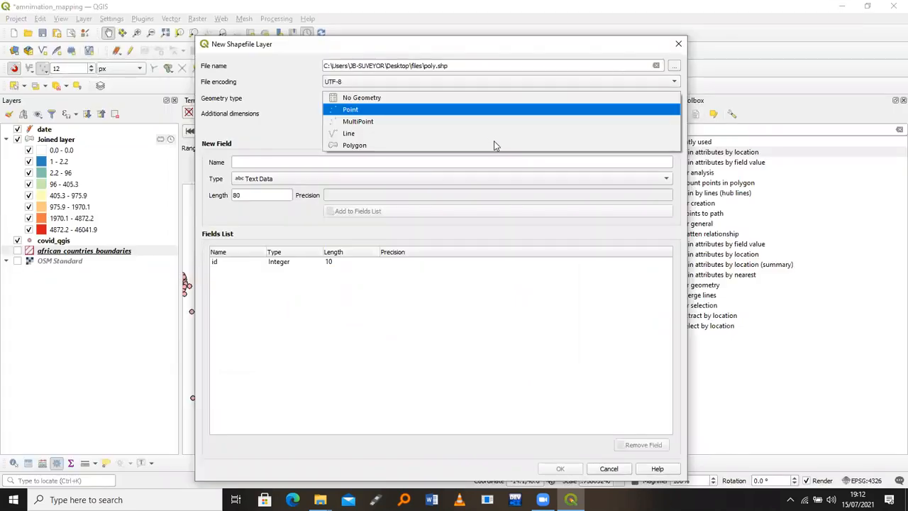
{"action": "left_click", "coordinate": [493, 158]}
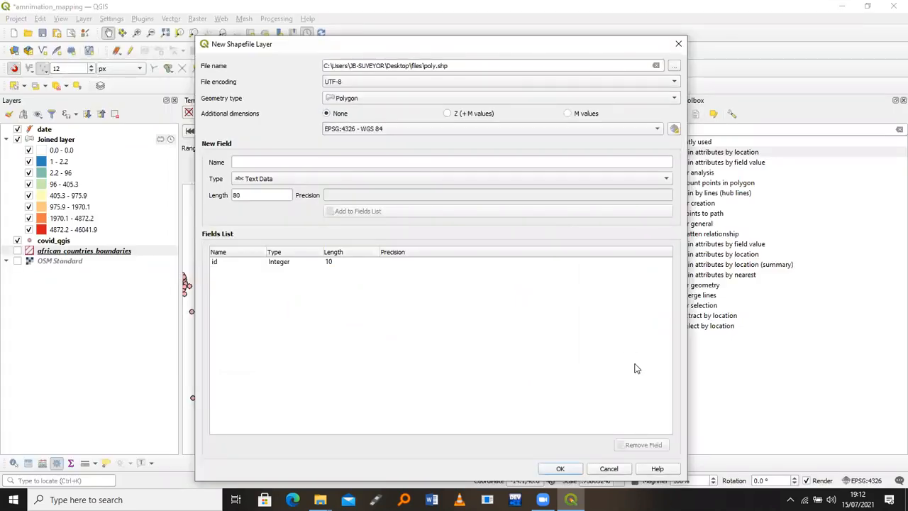
{"action": "left_click", "coordinate": [560, 470]}
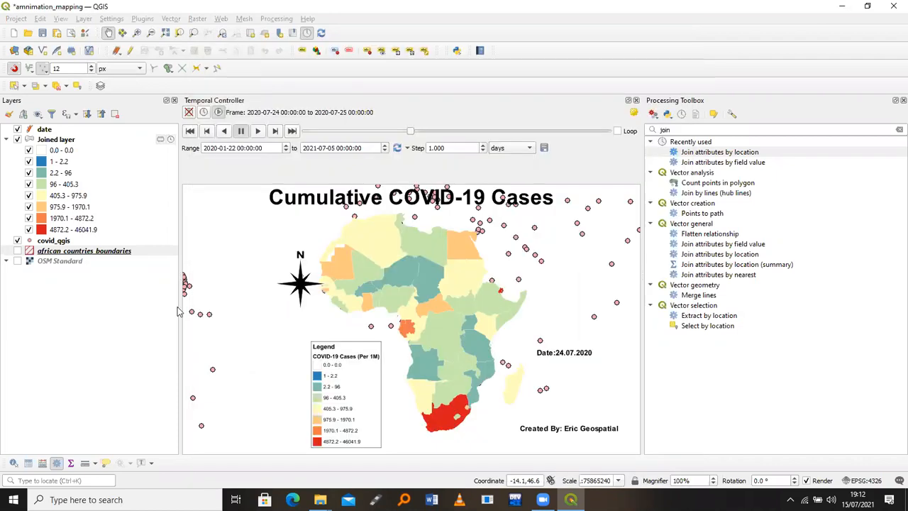
Start editing the poly layer and sketch a first polygon west of Africa beside the legend
{"action": "left_click", "coordinate": [130, 51]}
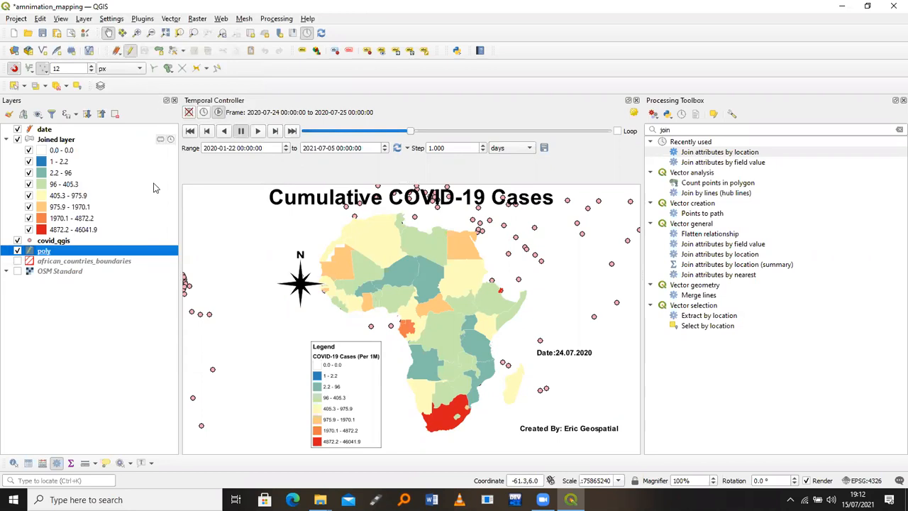
{"action": "left_click", "coordinate": [159, 52]}
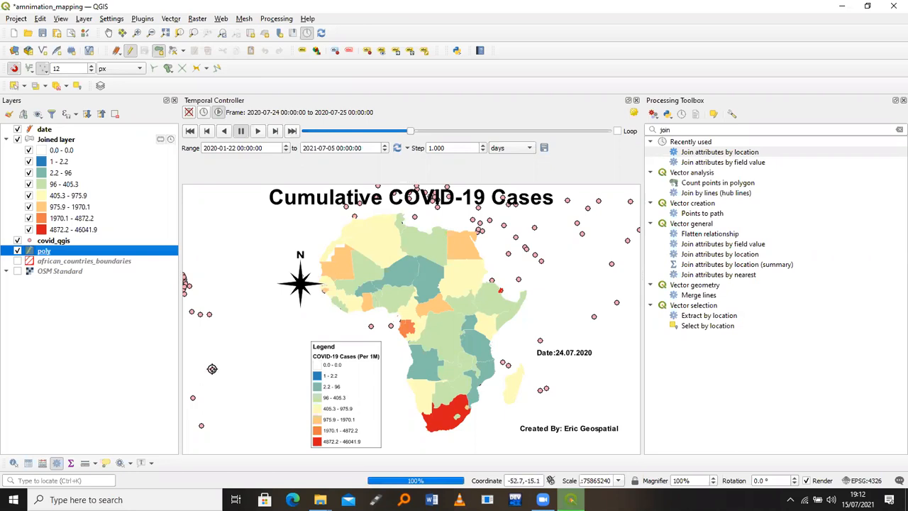
{"action": "left_click", "coordinate": [209, 313]}
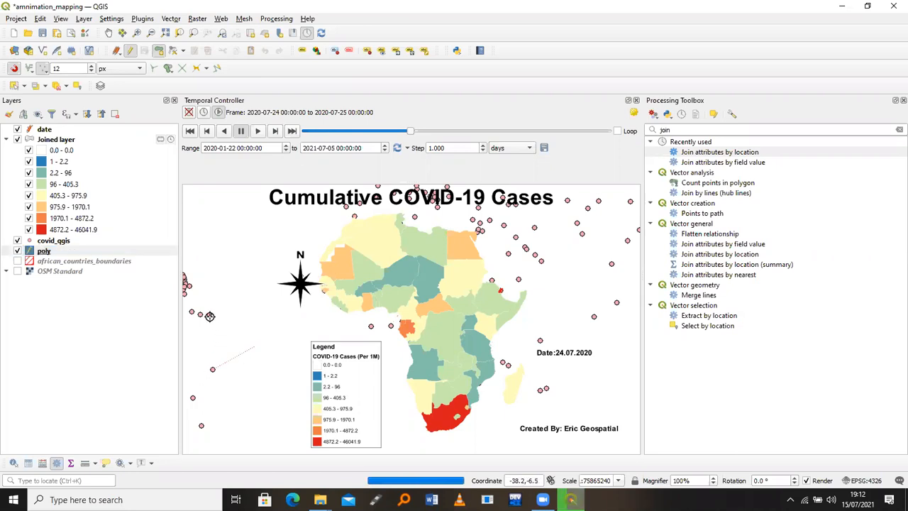
{"action": "left_click", "coordinate": [290, 317]}
{"action": "left_click", "coordinate": [290, 346]}
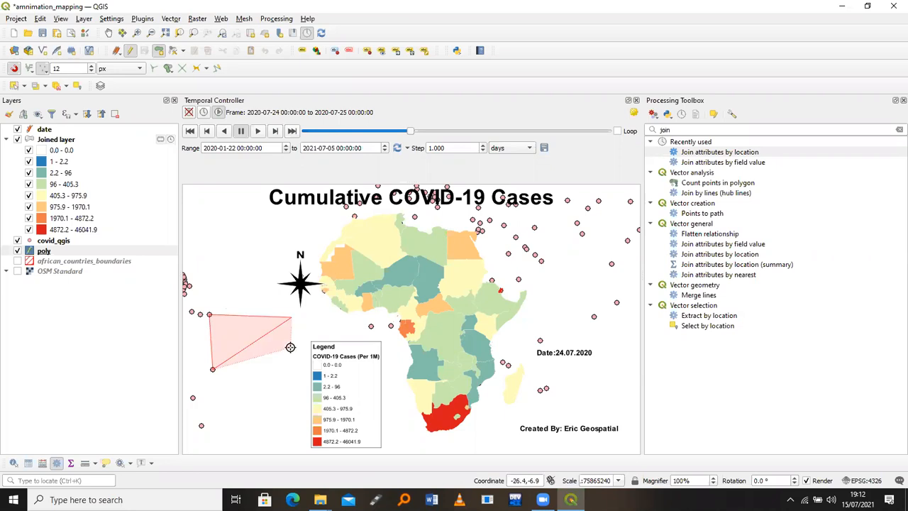
{"action": "right_click", "coordinate": [290, 346]}
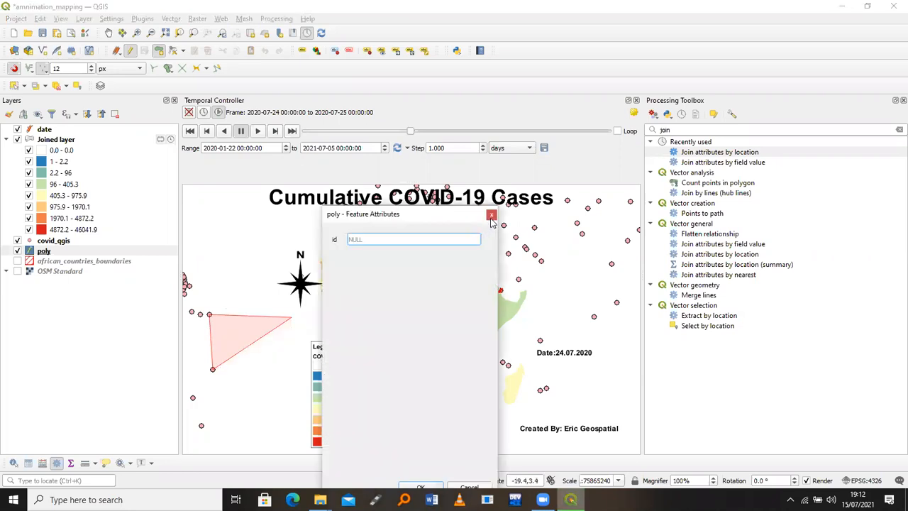
{"action": "key", "text": "Return"}
Draw a thin four-vertex polygon west of Africa and save it with an empty id
{"action": "left_click", "coordinate": [208, 315]}
{"action": "left_click", "coordinate": [212, 368]}
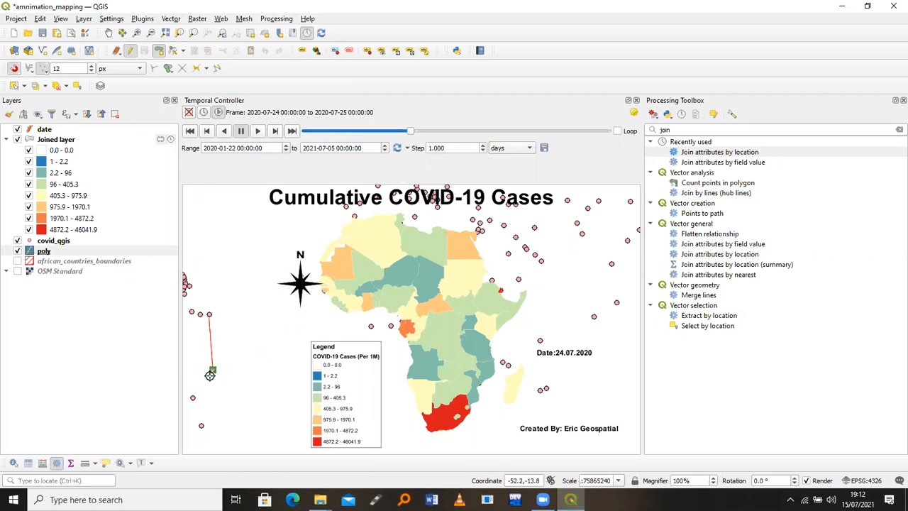
{"action": "left_click", "coordinate": [201, 425]}
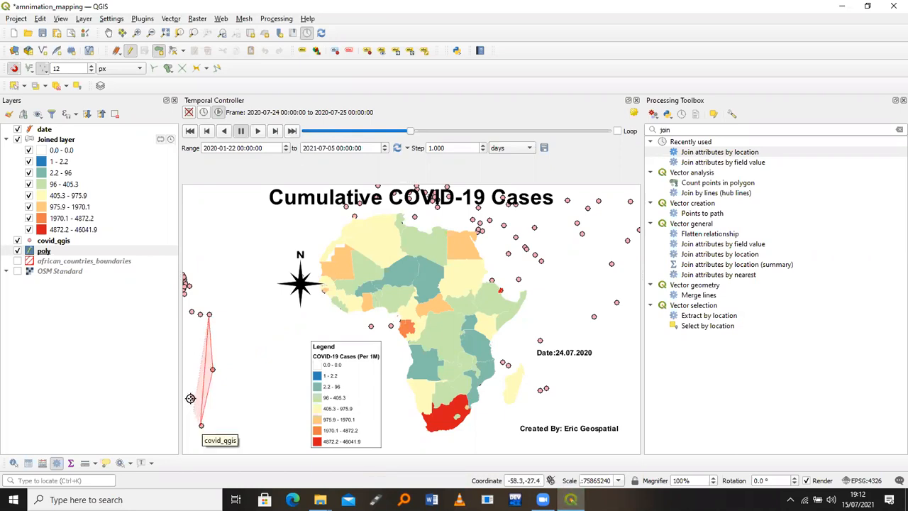
{"action": "left_click", "coordinate": [191, 397]}
{"action": "right_click", "coordinate": [191, 397]}
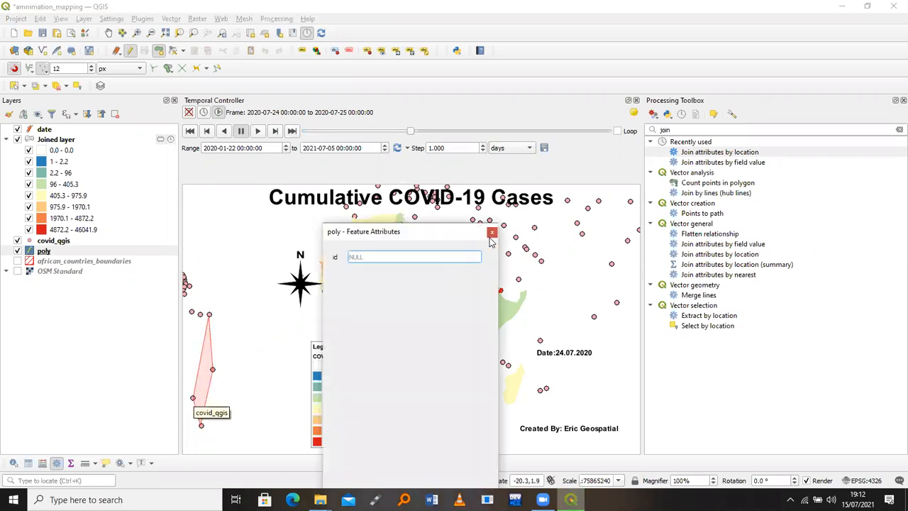
{"action": "left_click", "coordinate": [401, 320]}
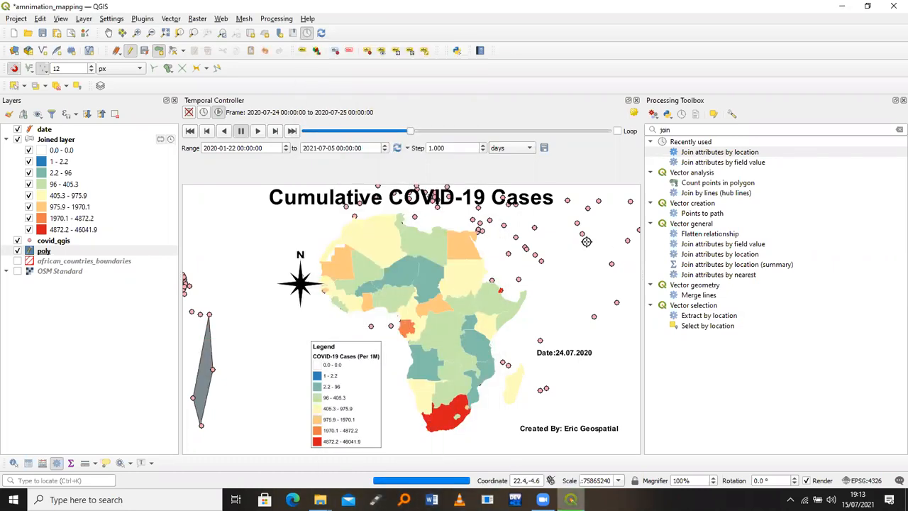
Draw a large polygon north-east of Africa, save it, then hide the poly layer
{"action": "left_click", "coordinate": [616, 302]}
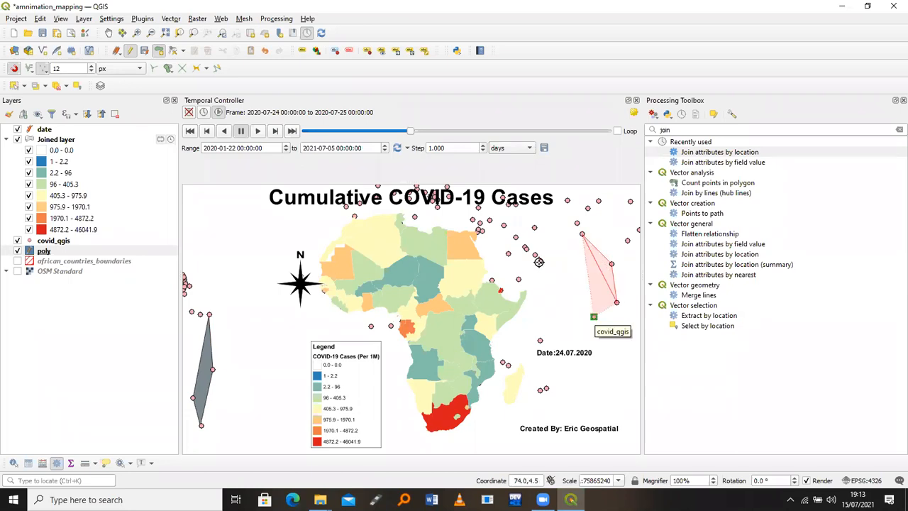
{"action": "left_click", "coordinate": [593, 317]}
{"action": "left_click", "coordinate": [541, 261]}
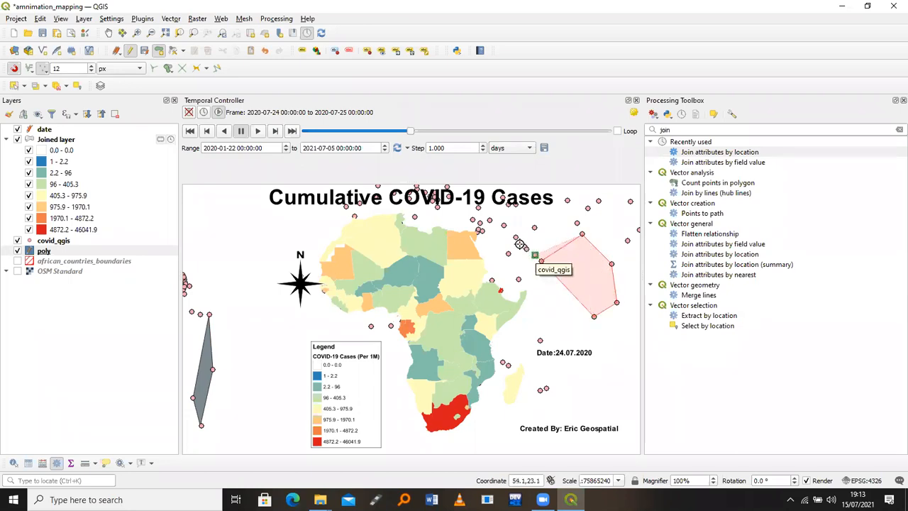
{"action": "left_click", "coordinate": [516, 242]}
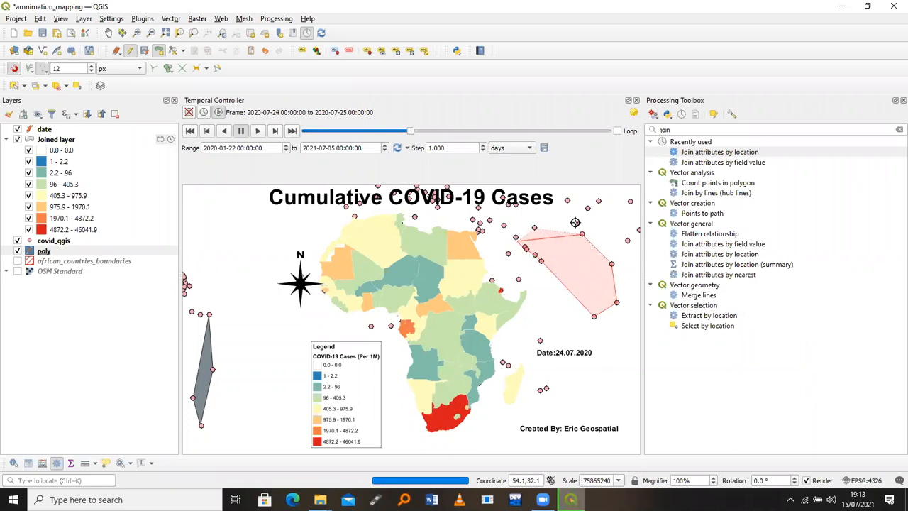
{"action": "left_click", "coordinate": [534, 227]}
{"action": "right_click", "coordinate": [577, 223]}
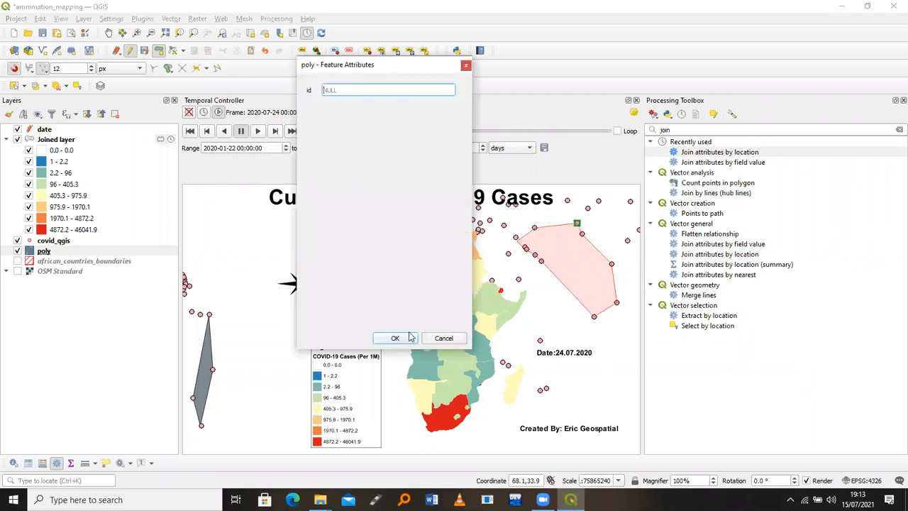
{"action": "left_click", "coordinate": [409, 332]}
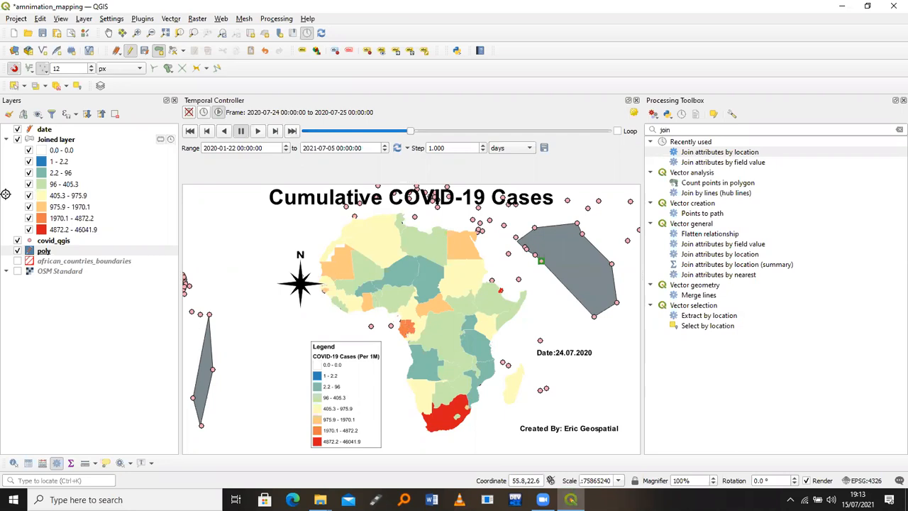
{"action": "left_click", "coordinate": [17, 251]}
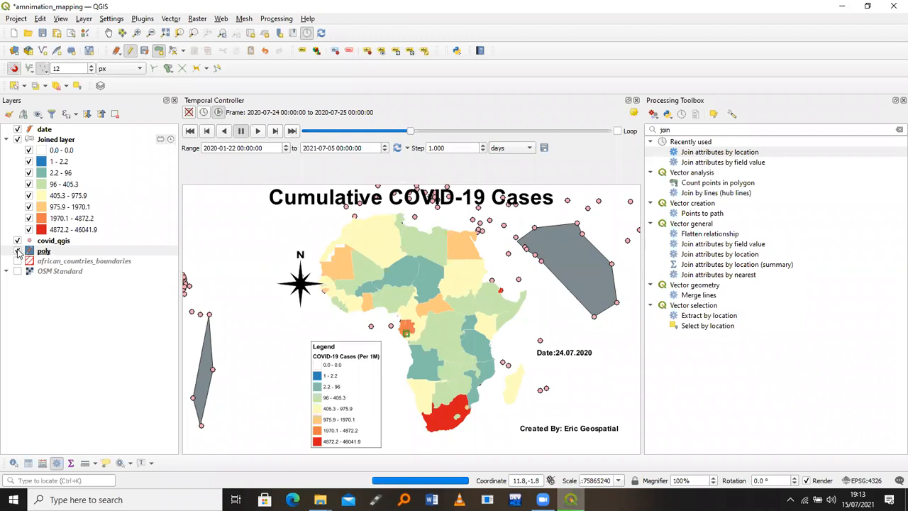
{"action": "left_click", "coordinate": [17, 251]}
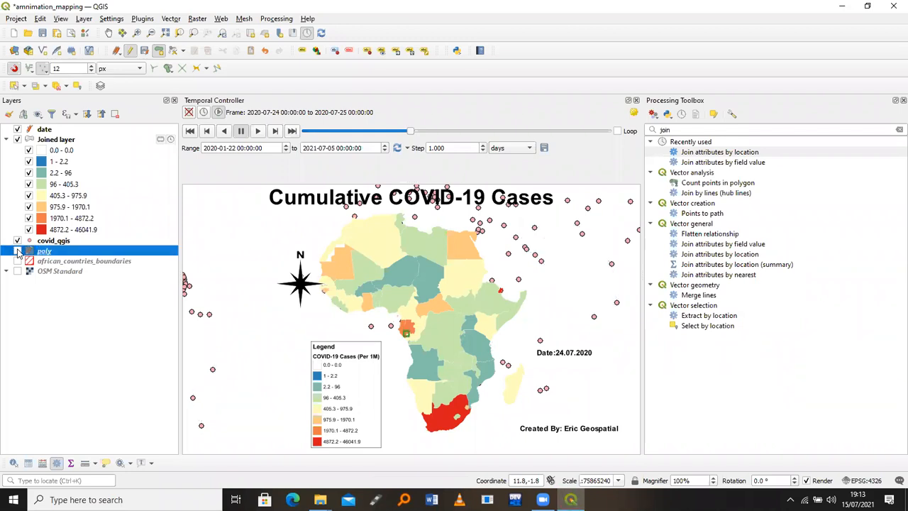
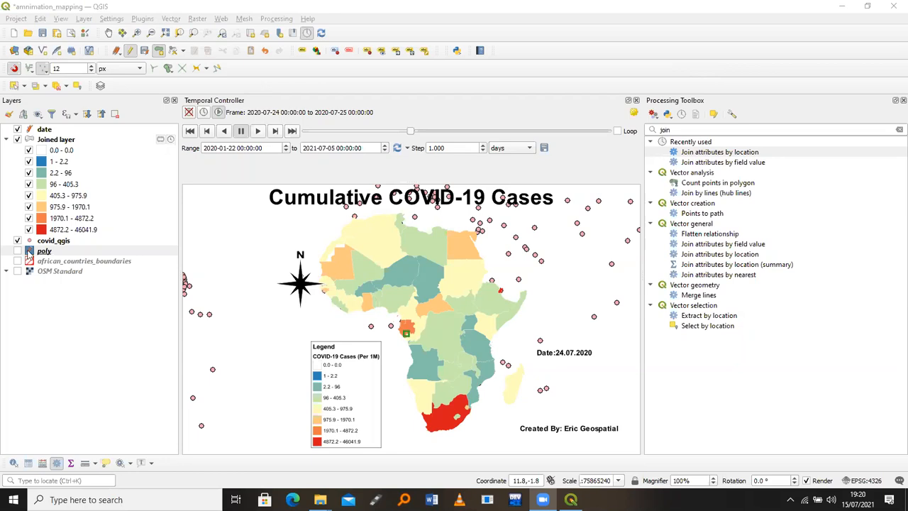
Turn on the OSM Standard layer so the basemap shows beneath the Africa choropleth
{"action": "left_click", "coordinate": [17, 271]}
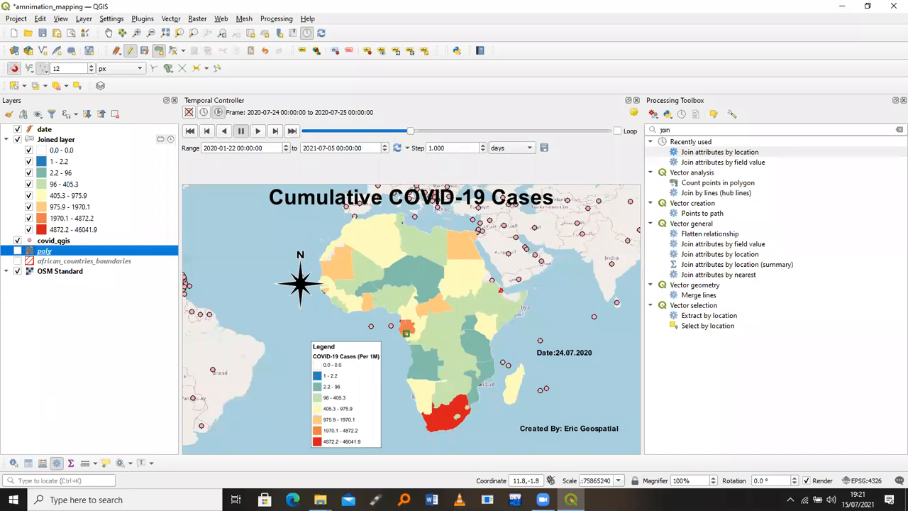
{"action": "left_click", "coordinate": [719, 152]}
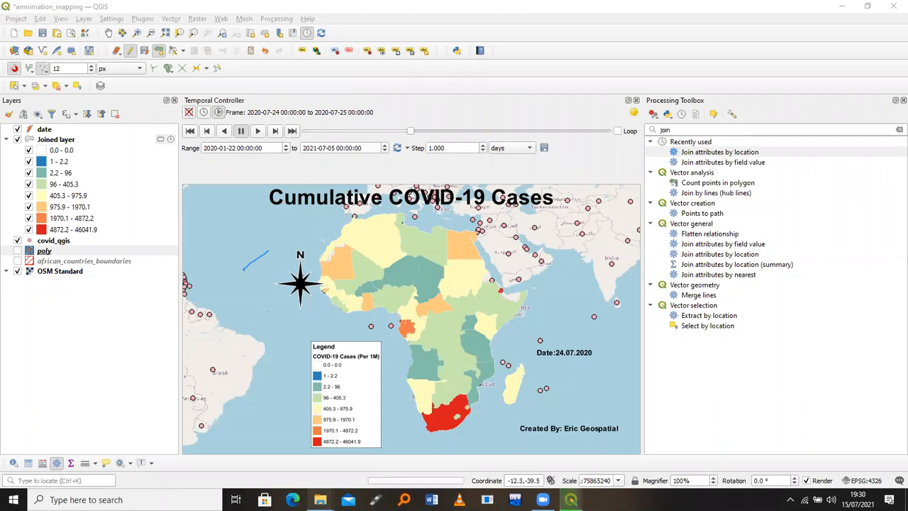
Bring up the Gifted_motion folder window, move it aside, then minimize it
{"action": "mouse_move", "coordinate": [320, 499]}
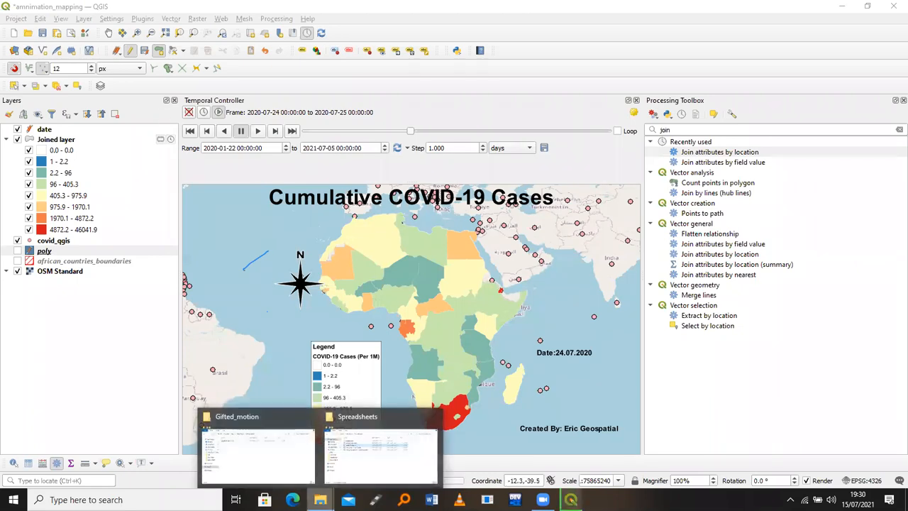
{"action": "left_click", "coordinate": [263, 458]}
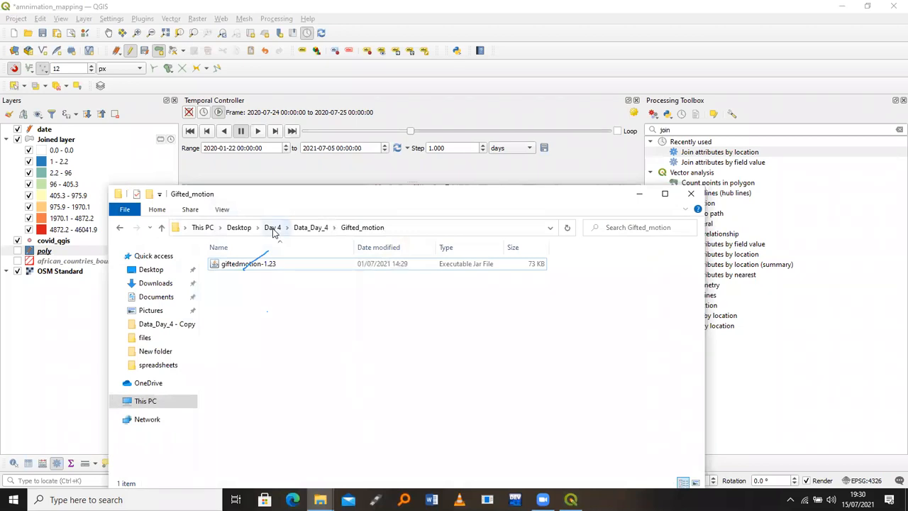
{"action": "left_click_drag", "start_coordinate": [497, 196], "coordinate": [339, 213]}
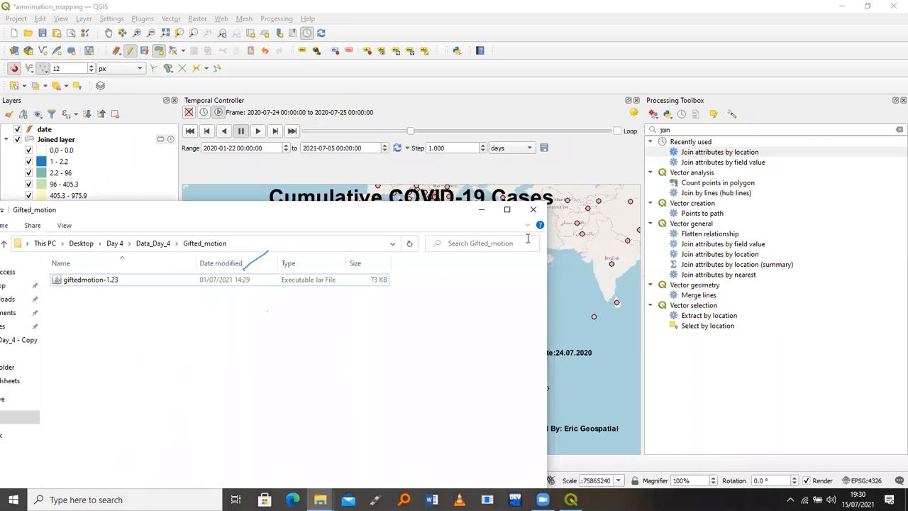
{"action": "left_click", "coordinate": [497, 211]}
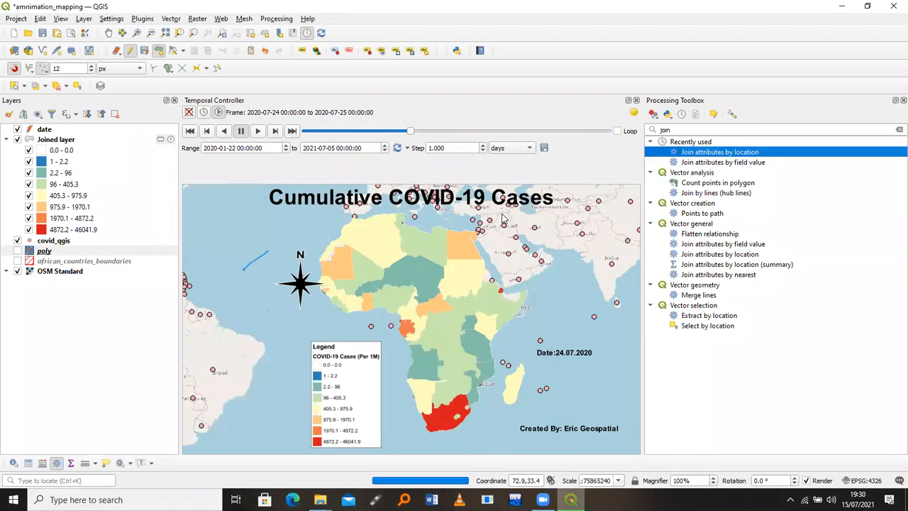